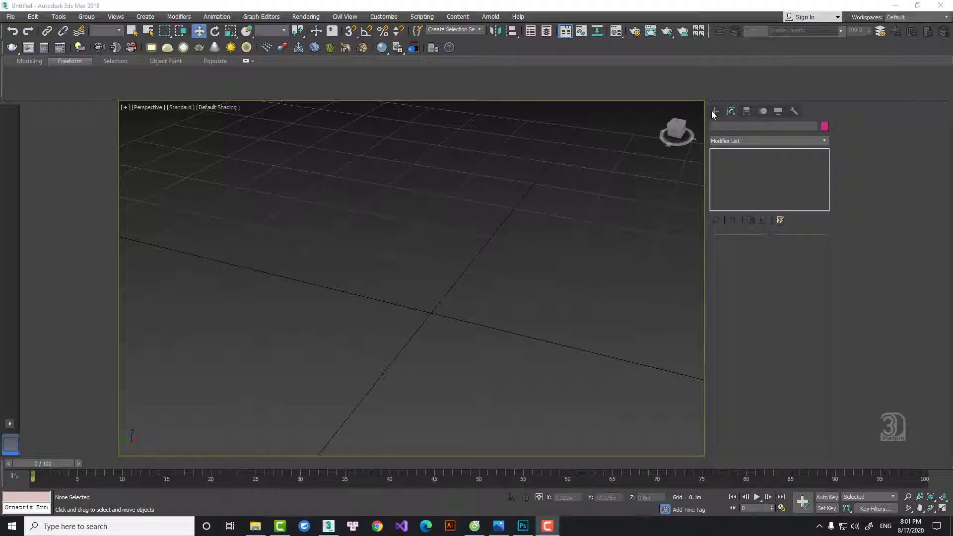
Check the wooden cart reference photo in Photos, then create a small box near the grid origin in 3ds Max
click(713, 112)
click(747, 172)
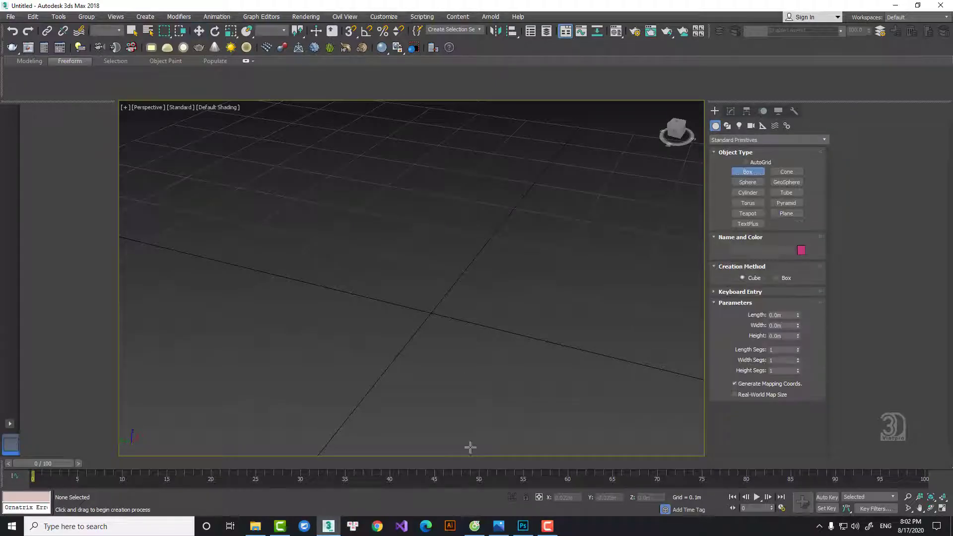
click(498, 526)
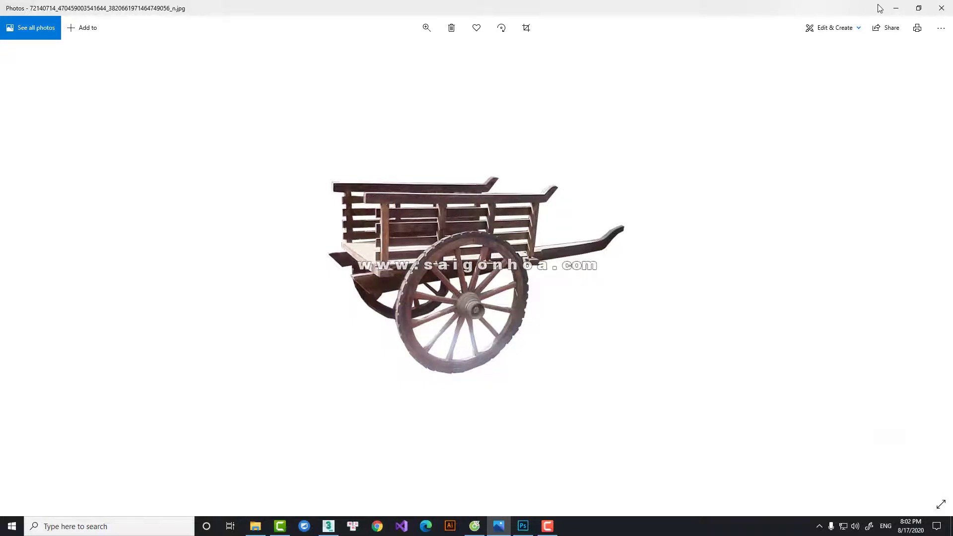
click(895, 8)
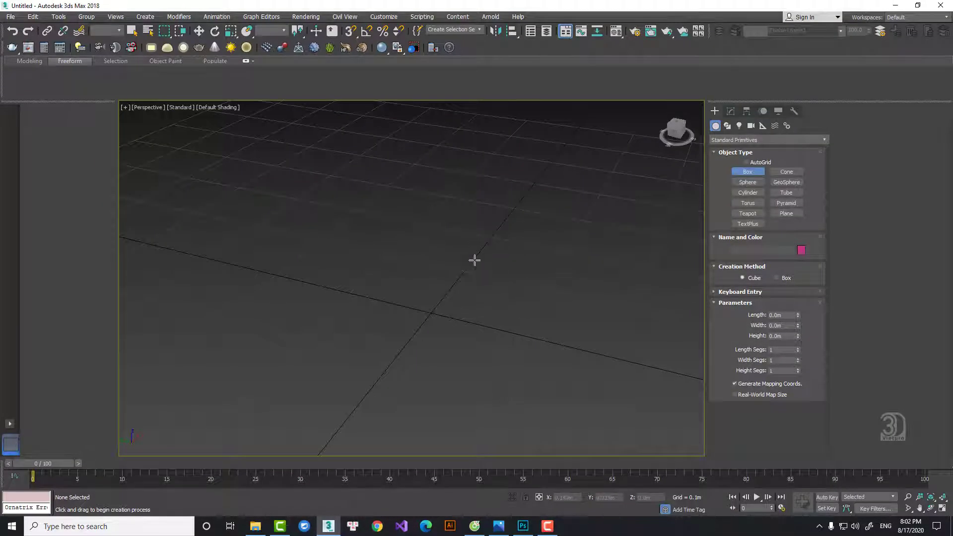
drag(431, 309, 438, 320)
key(w)
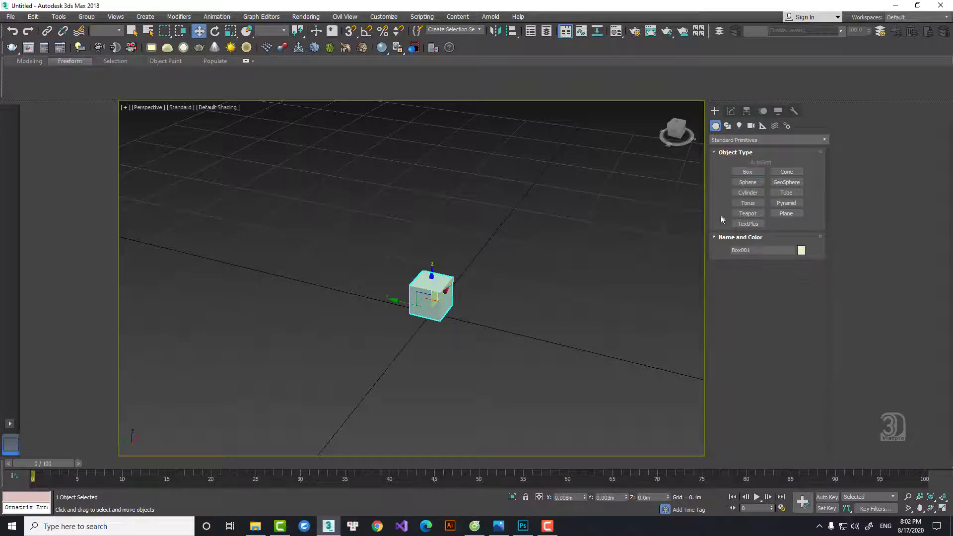
Reshape the box into a long thin beam with length 0.008 m, width 0.347 m and height 0.007 m
click(730, 111)
drag(797, 259, 796, 224)
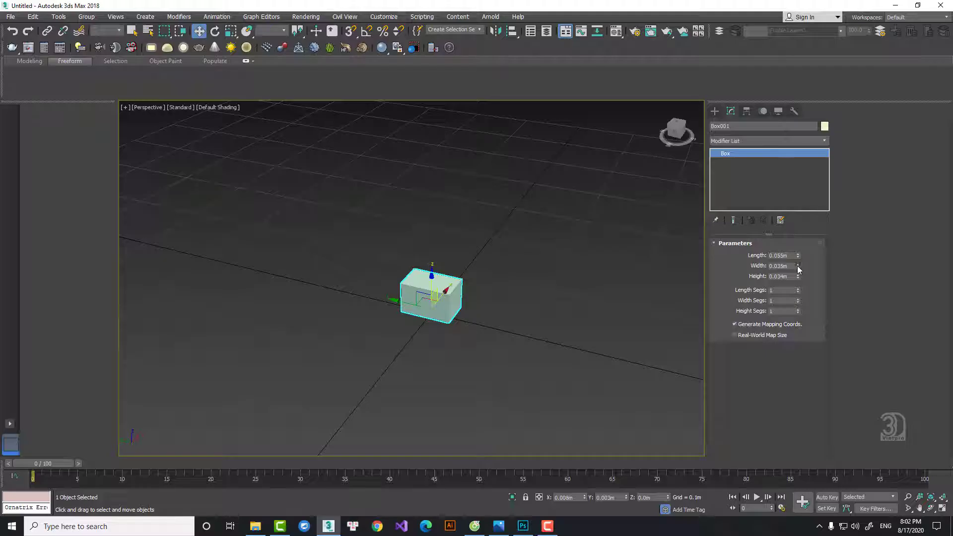
drag(797, 266, 798, 304)
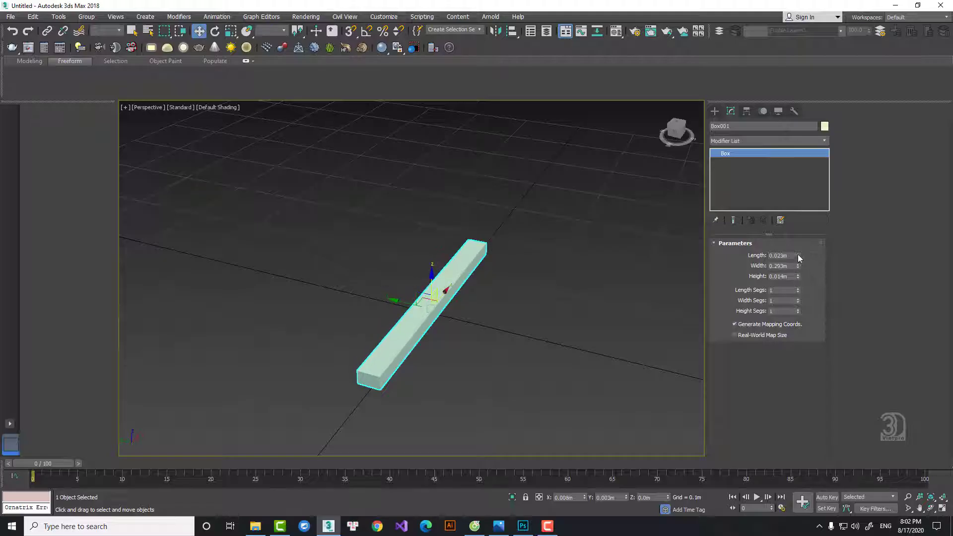
drag(799, 254, 800, 299)
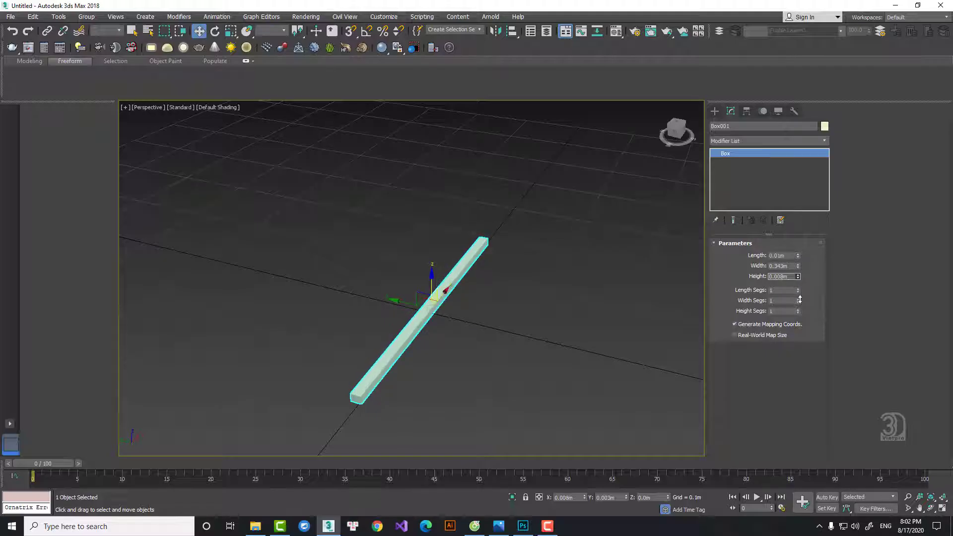
drag(798, 267, 800, 267)
scroll(508, 264, up, 5)
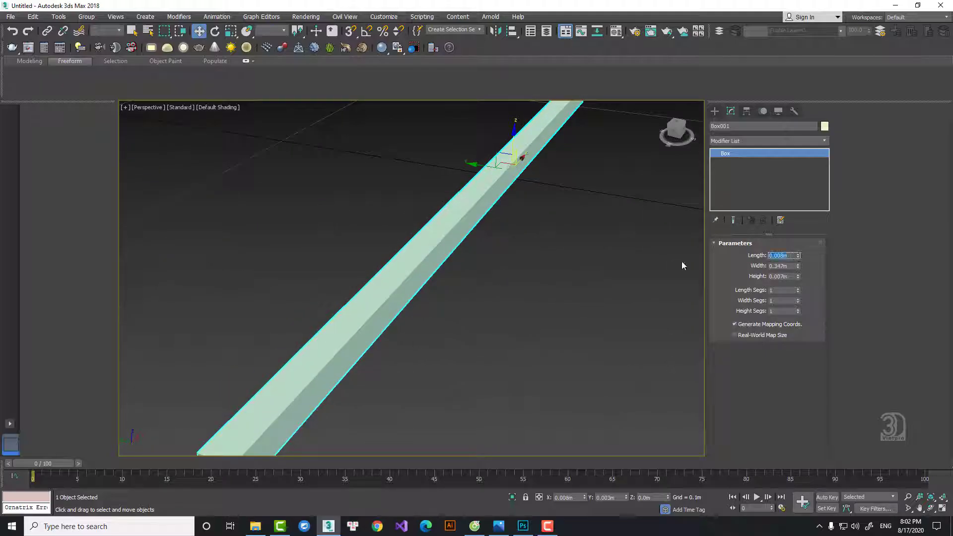
key(Return)
click(787, 277)
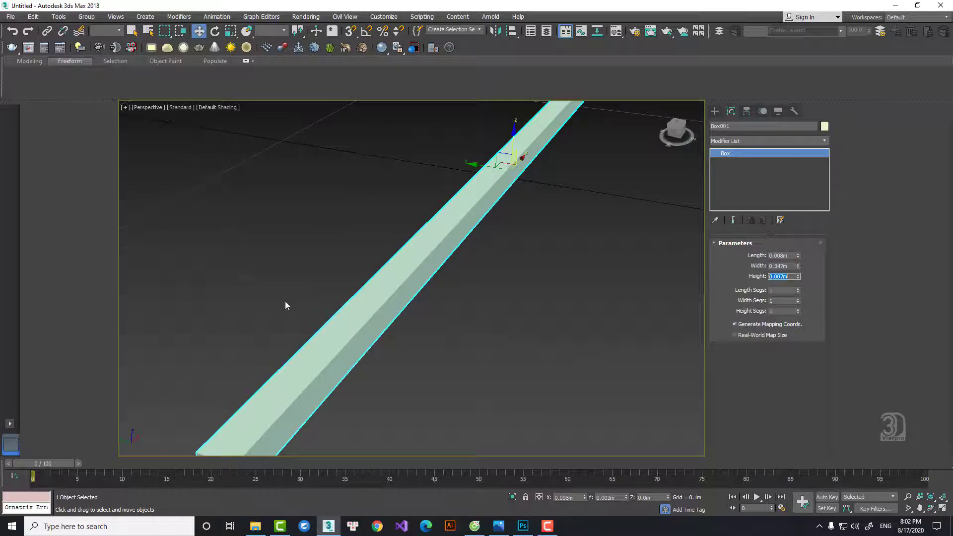
Add an Unwrap UVW modifier to the beam
scroll(285, 301, down, 6)
alt+middle_drag(400, 305, 353, 260)
scroll(355, 256, up, 4)
right_click(470, 259)
click(490, 269)
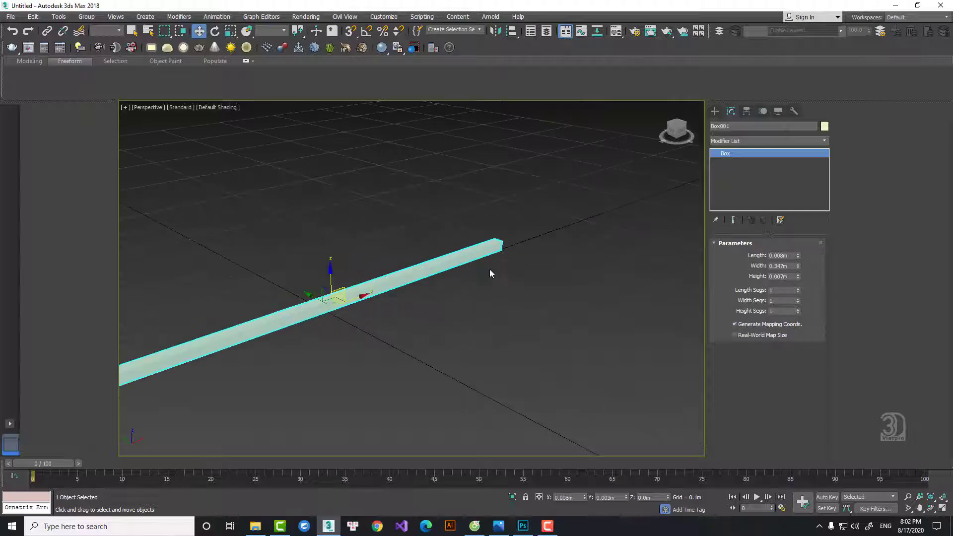
scroll(489, 269, up, 4)
click(772, 140)
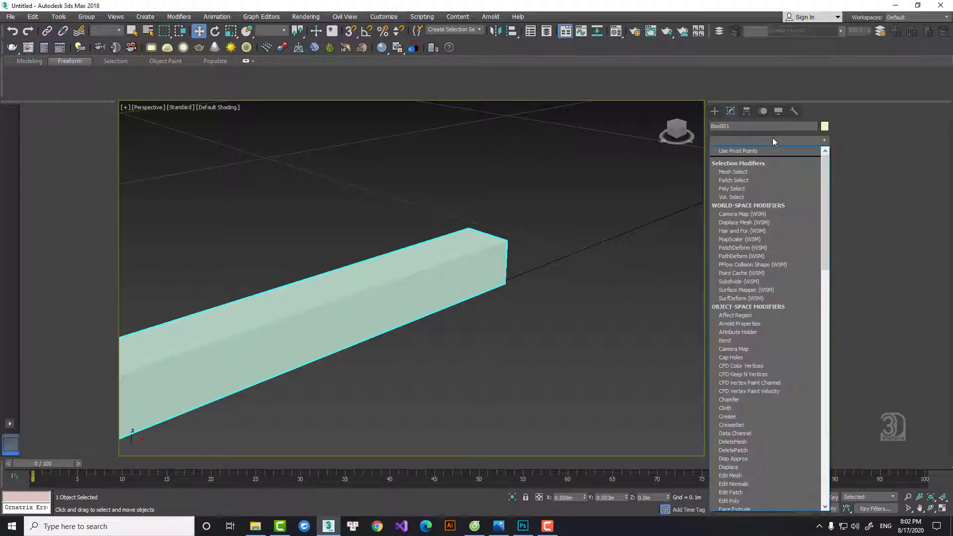
key(u)
click(751, 372)
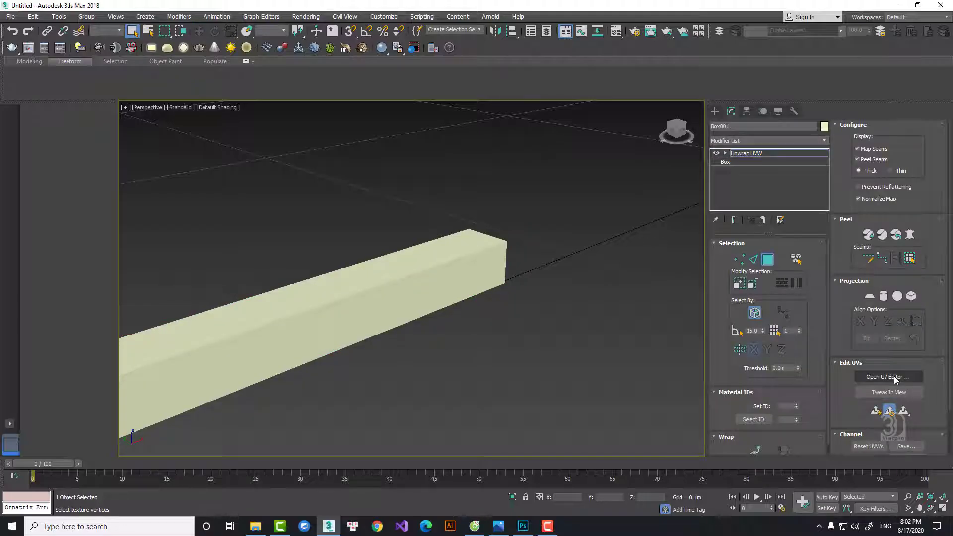
Open the UV editor beside the beam's end and display the model with edged faces
click(888, 377)
drag(209, 74, 638, 79)
scroll(616, 218, down, 3)
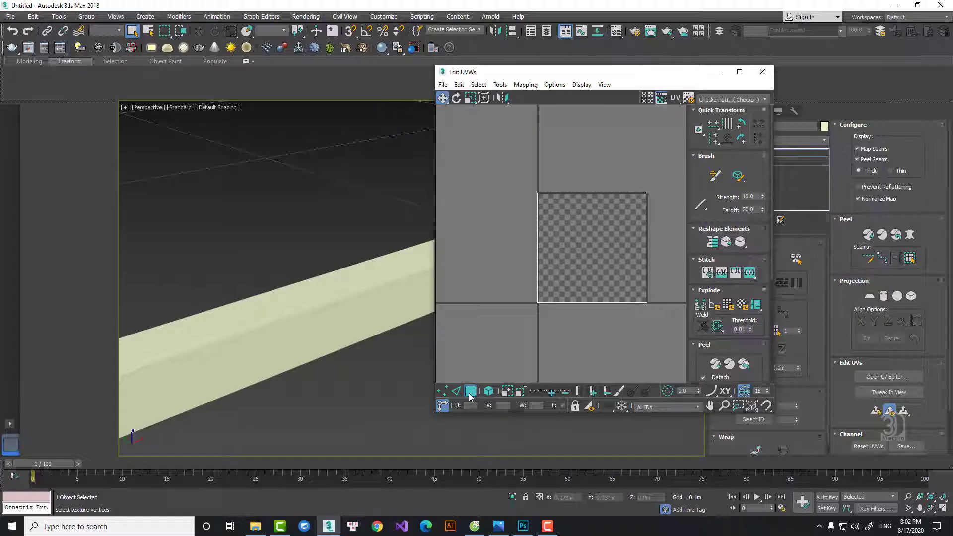
click(469, 393)
click(442, 394)
scroll(270, 301, down, 3)
middle_drag(270, 301, 252, 307)
scroll(304, 289, up, 3)
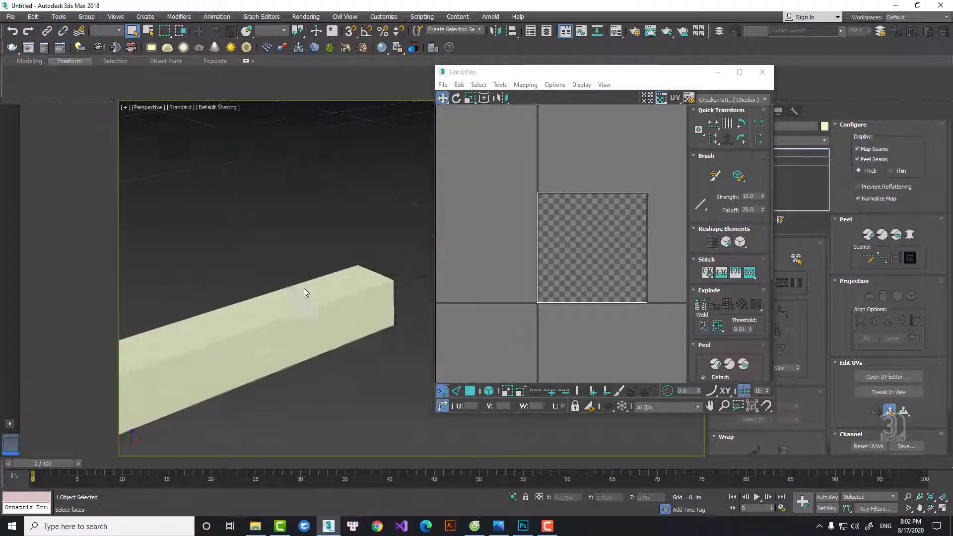
mouse_move(305, 292)
alt+middle_down()
mouse_move(298, 304)
mouse_move(355, 316)
alt+middle_up()
key(F4)
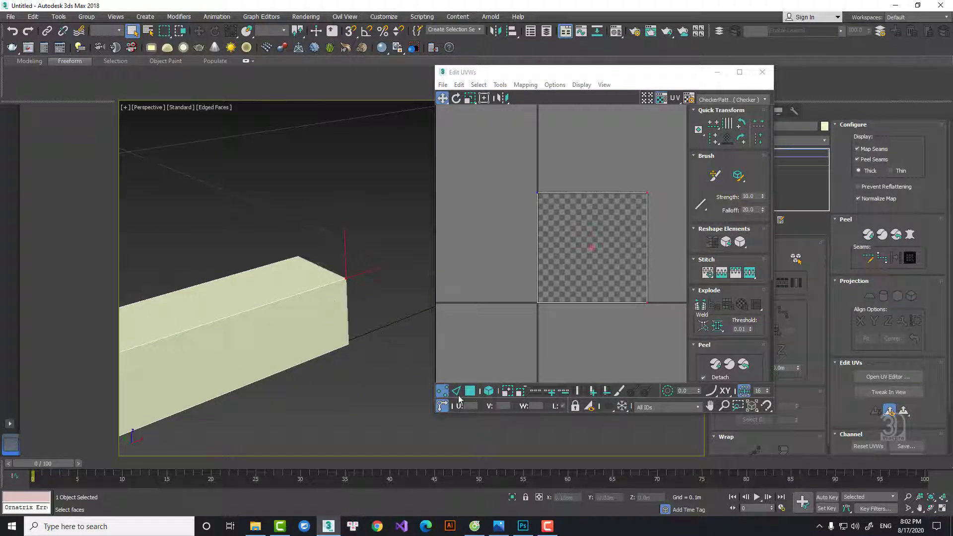
Examine how vertex, edge, polygon and element UV selection in the editor correspond to the beam
click(456, 391)
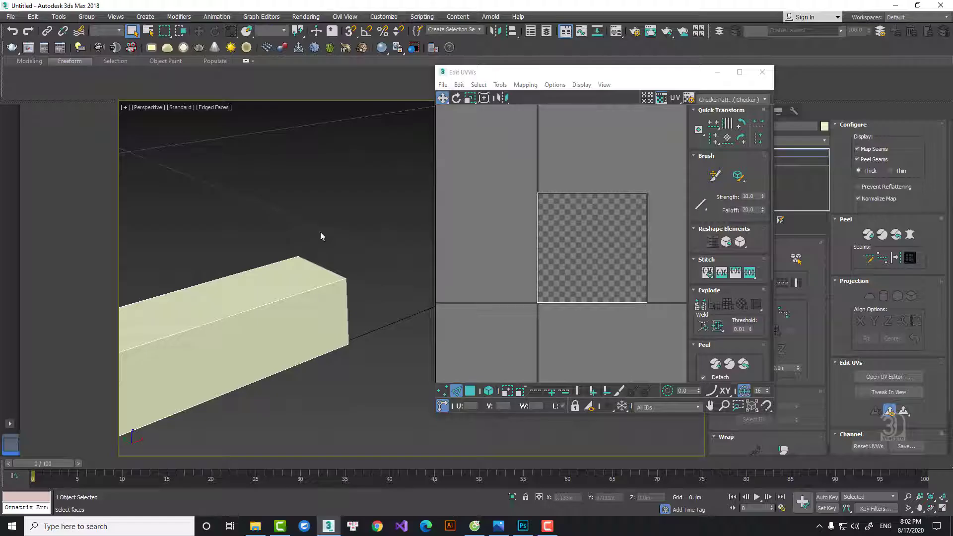
click(468, 394)
key(ctrl+a)
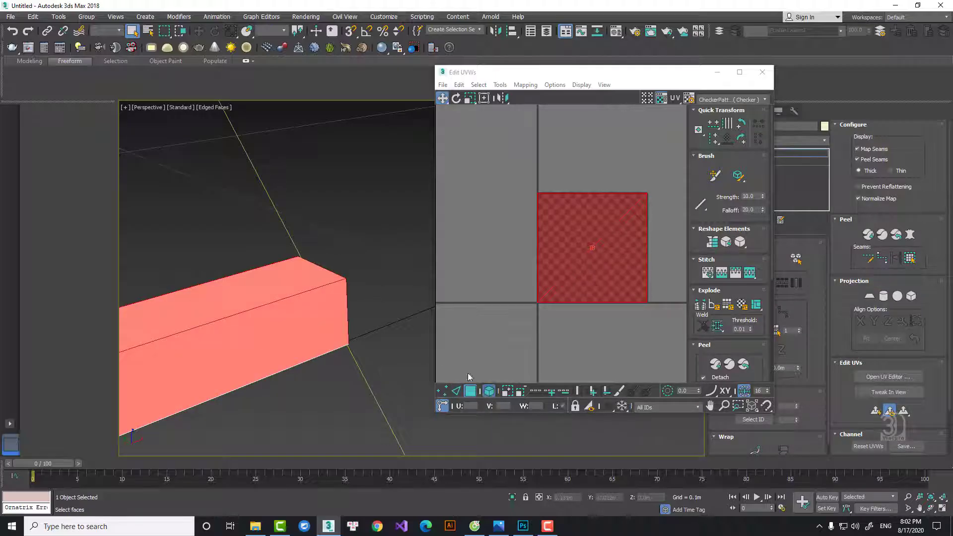
click(471, 393)
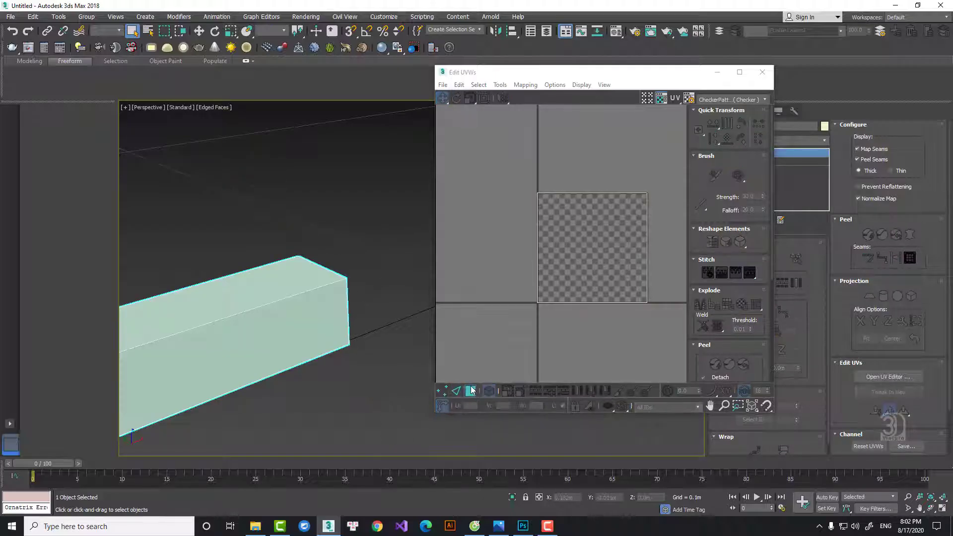
click(469, 390)
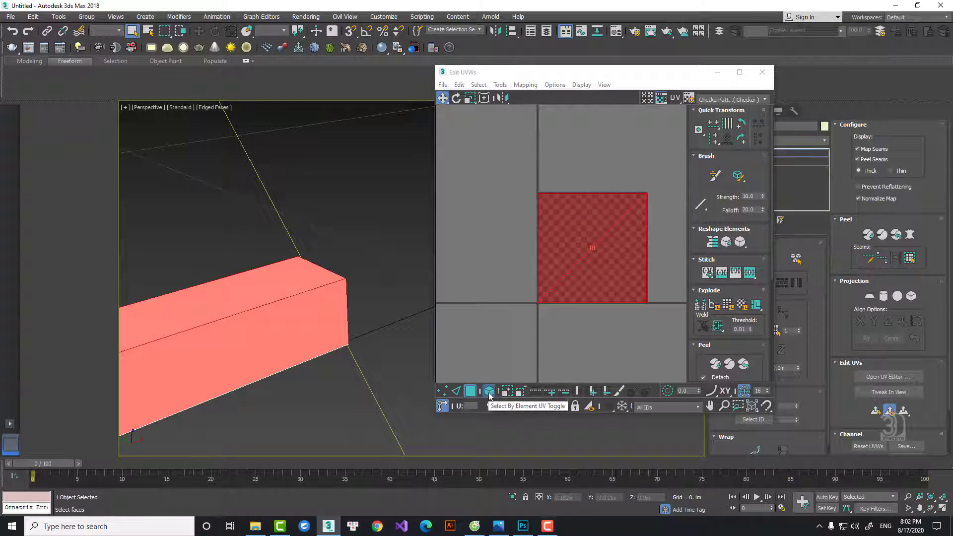
click(490, 393)
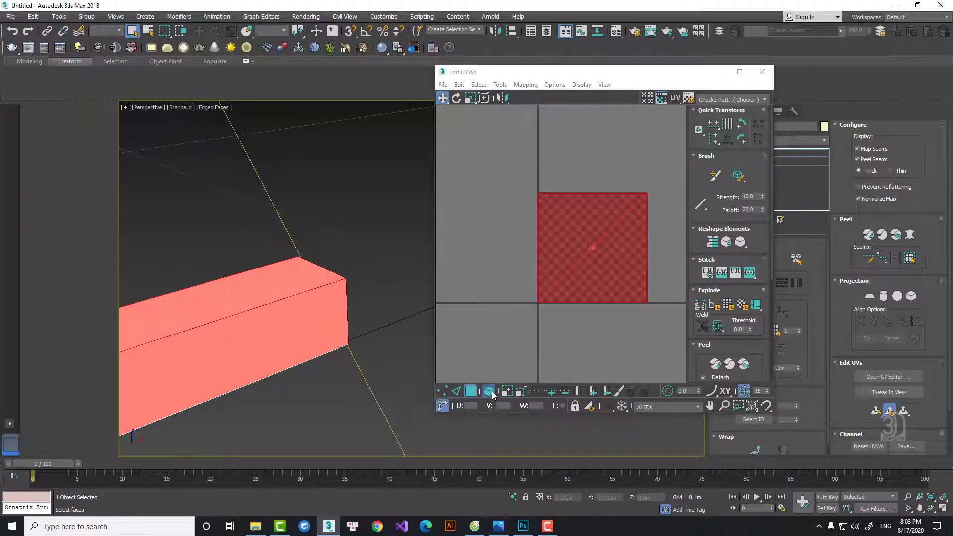
click(373, 293)
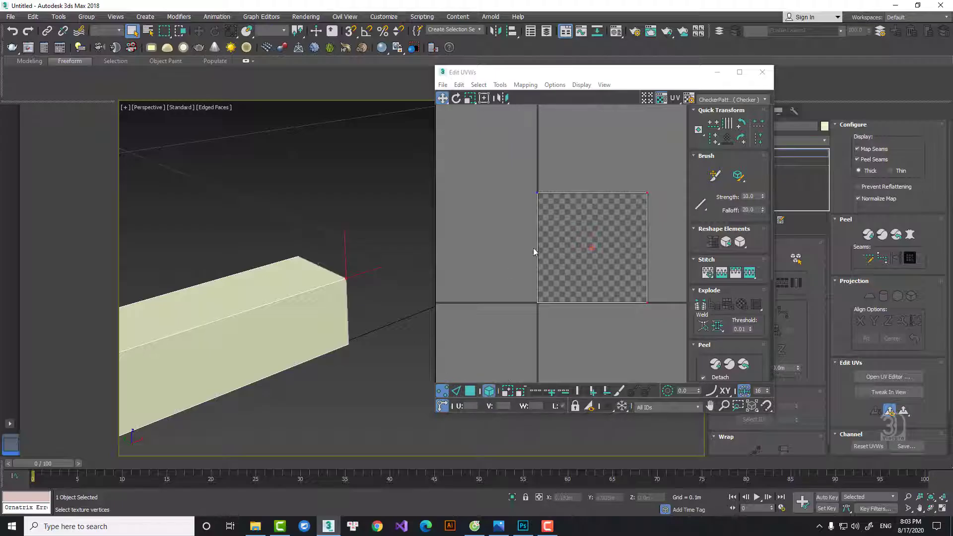
drag(510, 179, 650, 199)
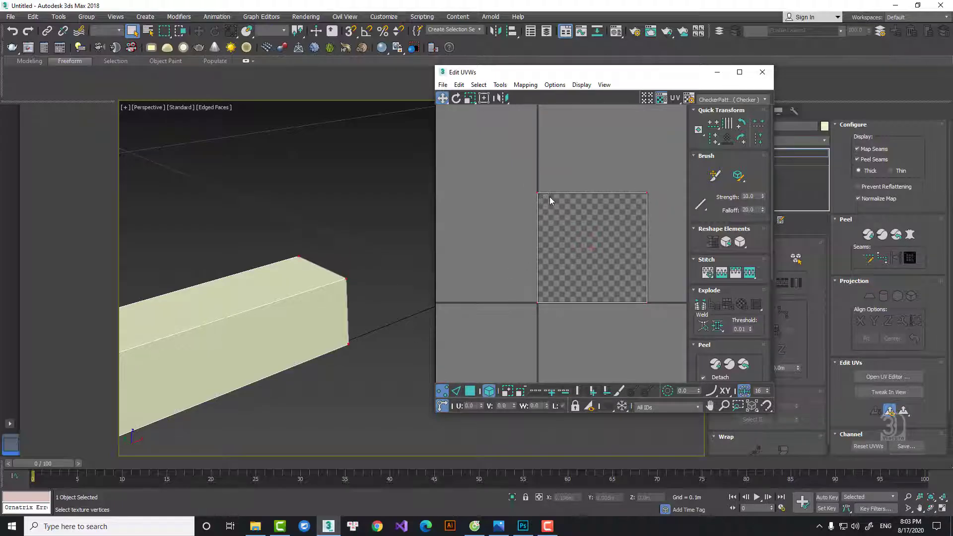
click(521, 190)
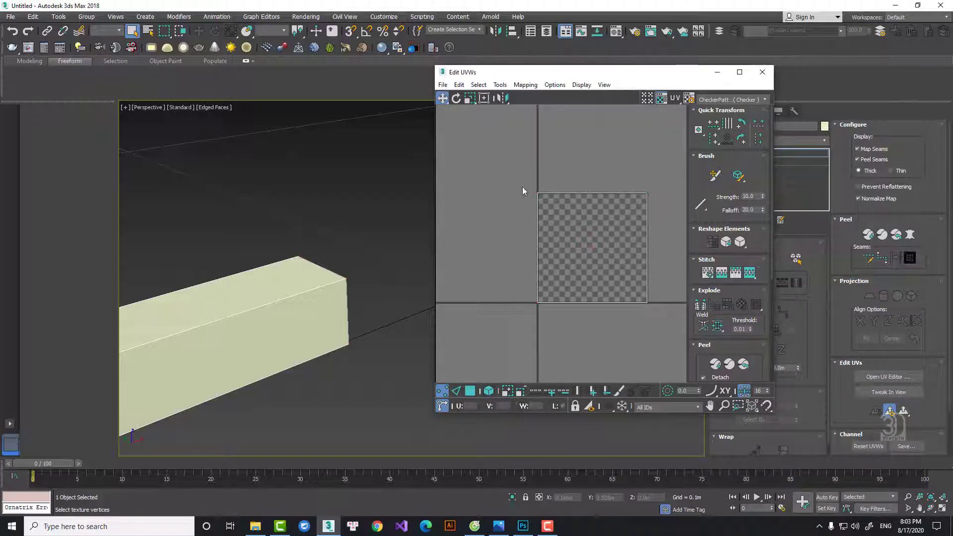
click(538, 192)
Select the beam's UV polygons and apply Flatten Mapping with a 45.0 angle threshold and 0.001 spacing
click(489, 391)
click(470, 390)
click(543, 272)
scroll(535, 195, down, 3)
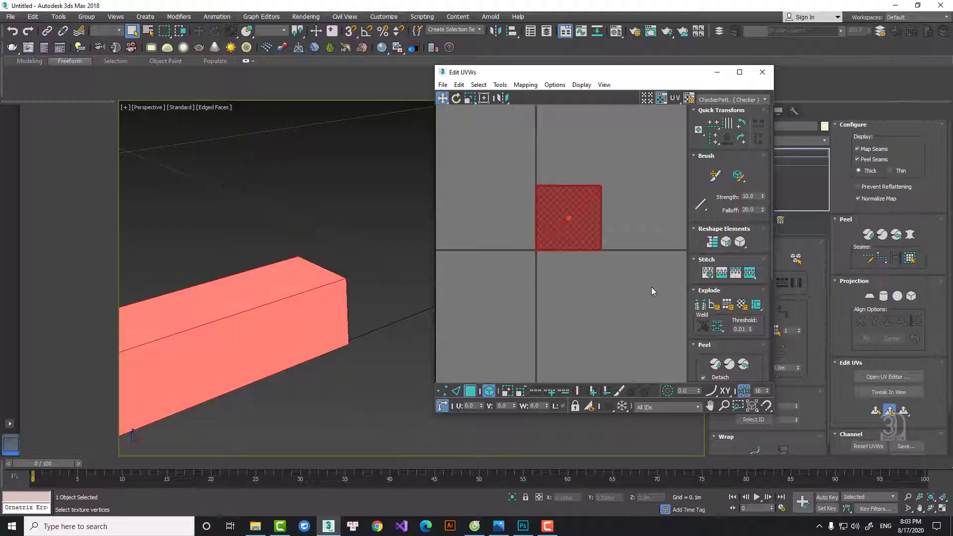
click(526, 85)
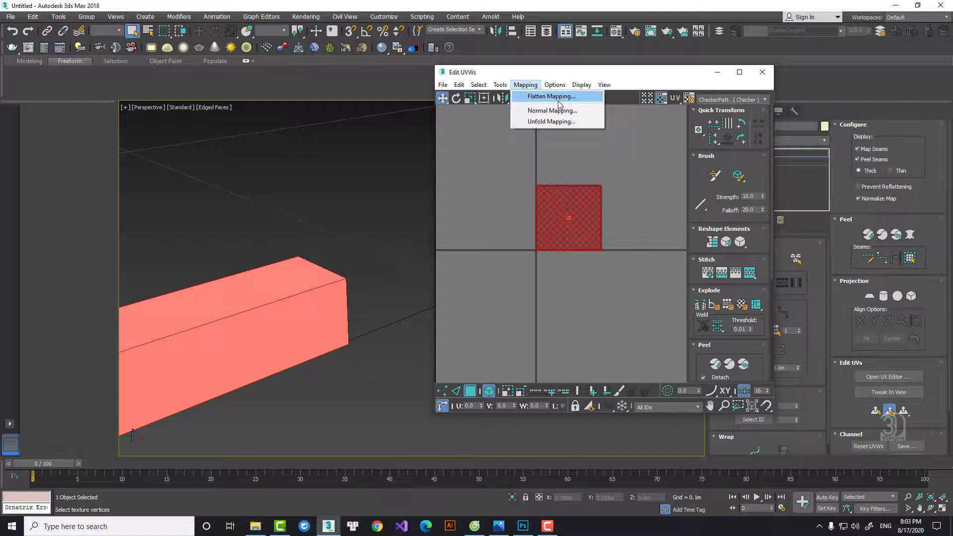
click(559, 100)
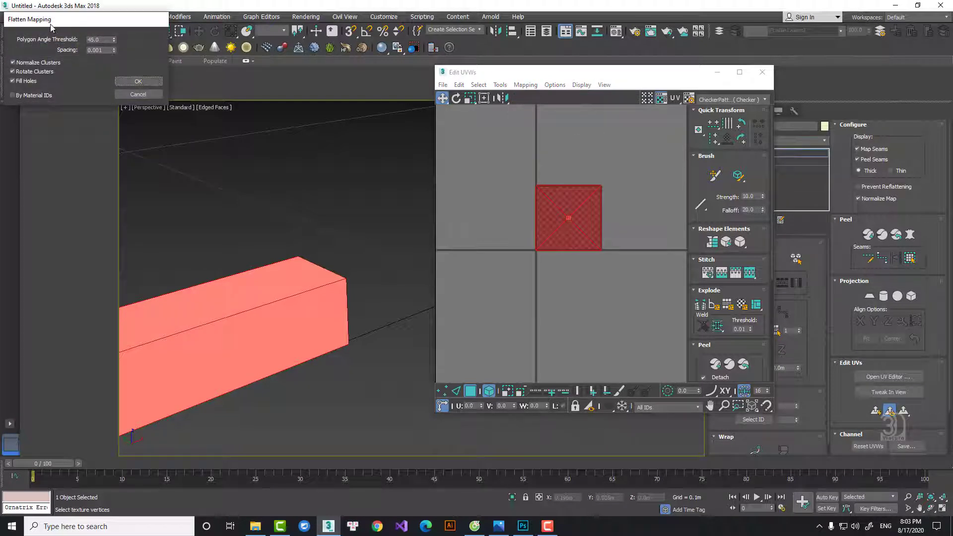
click(140, 82)
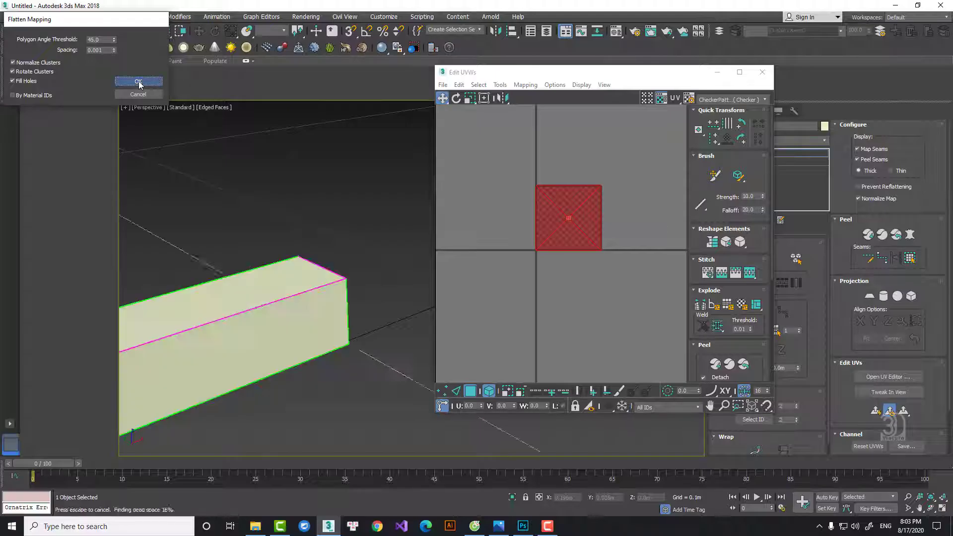
Examine which beam faces correspond to the flattened UV strips and the small end squares by selecting them individually
scroll(588, 266, up, 5)
scroll(590, 242, up, 1)
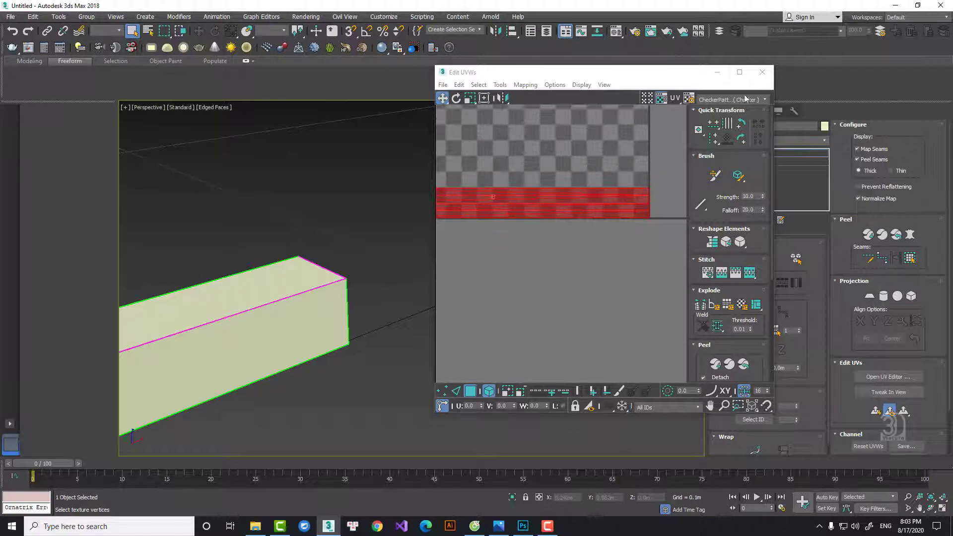
middle_drag(563, 219, 654, 259)
click(539, 165)
middle_drag(521, 225, 686, 236)
click(595, 223)
alt+middle_drag(397, 238, 306, 402)
scroll(305, 398, up, 5)
middle_drag(240, 366, 293, 342)
click(362, 314)
scroll(587, 252, down, 1)
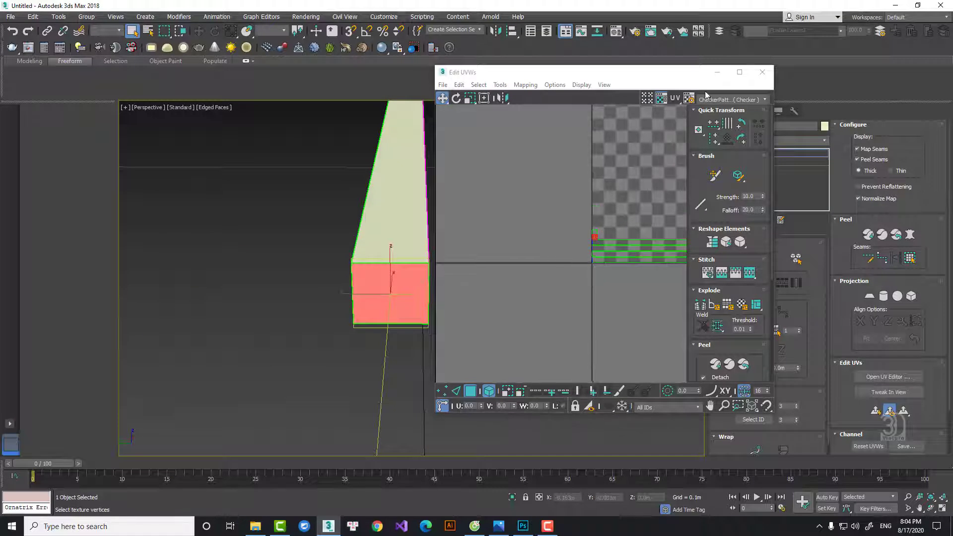
Enlarge the UV editor, select all the UV pieces, scale them down slightly and position them inside the UV tile
click(739, 72)
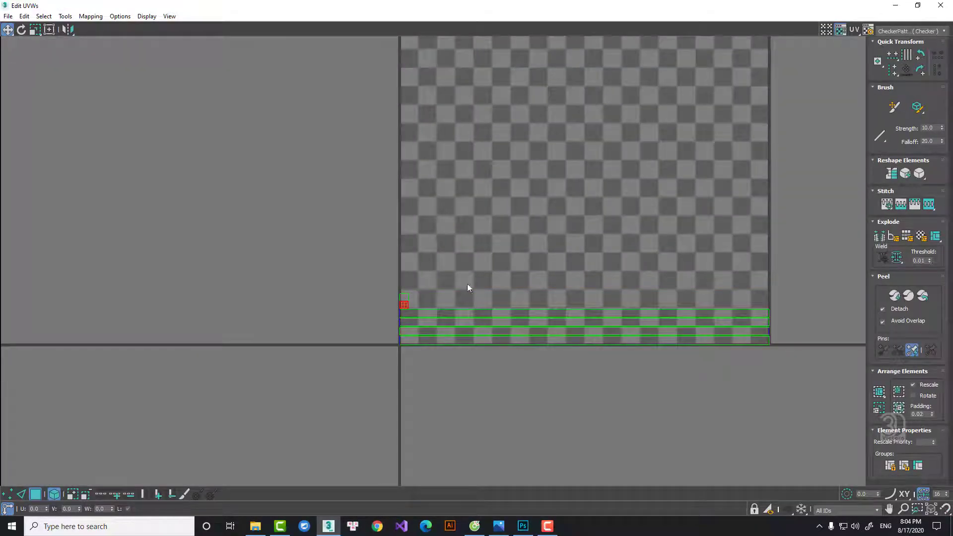
key(ctrl+a)
right_click(588, 319)
click(608, 345)
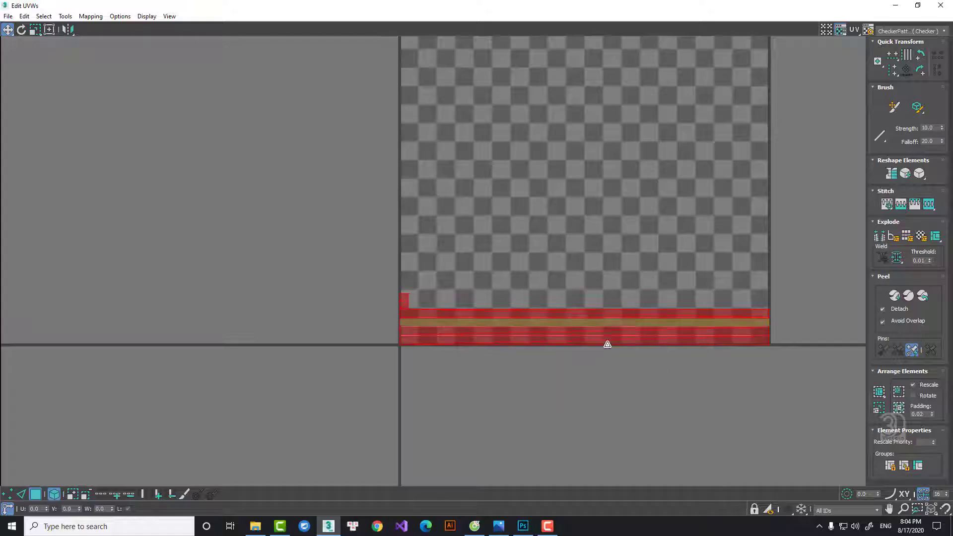
drag(568, 316, 575, 323)
right_click(574, 322)
click(588, 333)
middle_drag(679, 279, 576, 310)
right_click(676, 204)
click(687, 216)
click(921, 30)
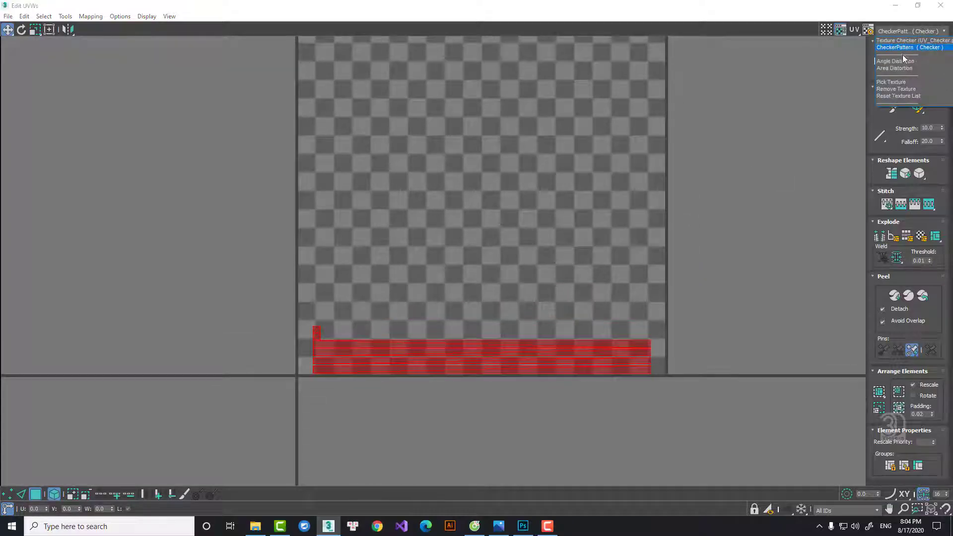
click(901, 32)
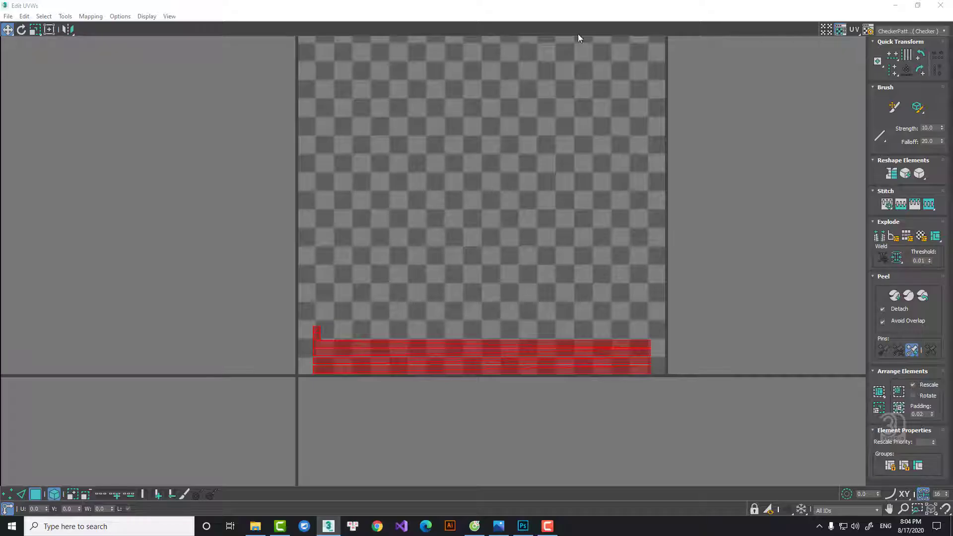
click(917, 5)
drag(727, 74, 460, 74)
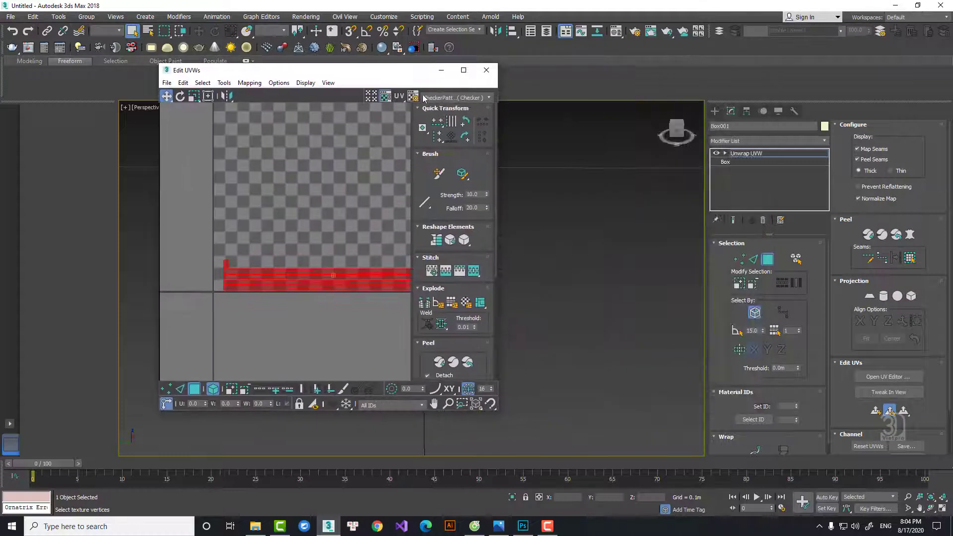
click(464, 70)
Load the wood image 123 from the Downloads folder as a bitmap and show it as the UV editor's background texture
click(903, 32)
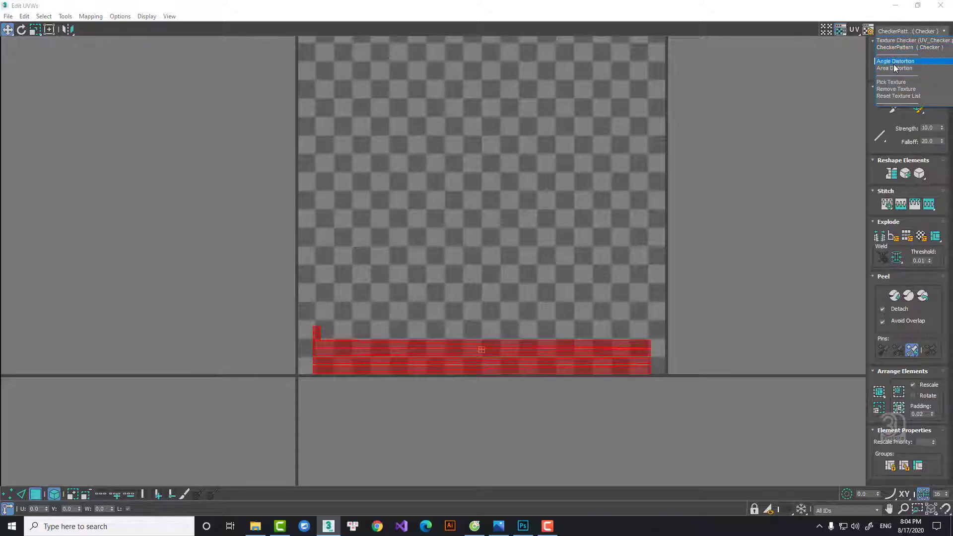
click(893, 83)
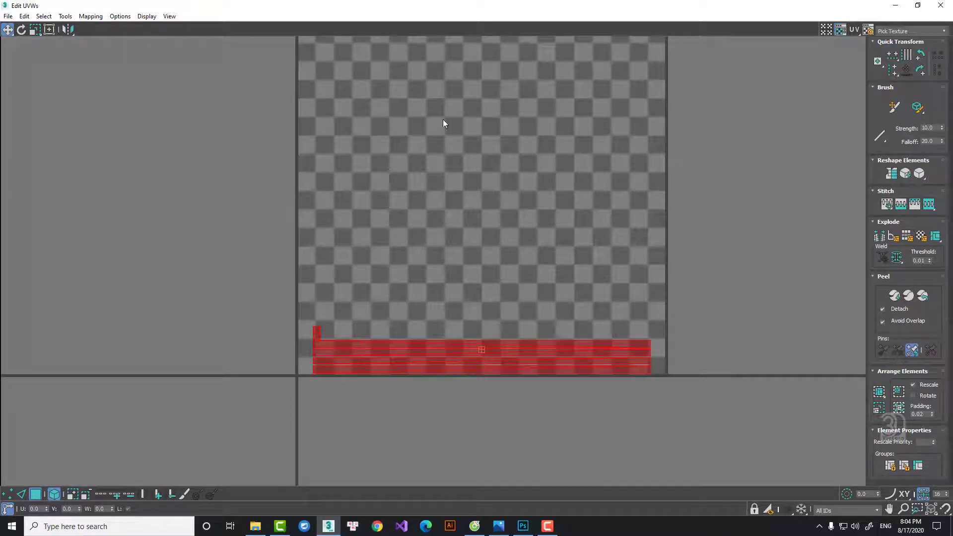
double_click(540, 146)
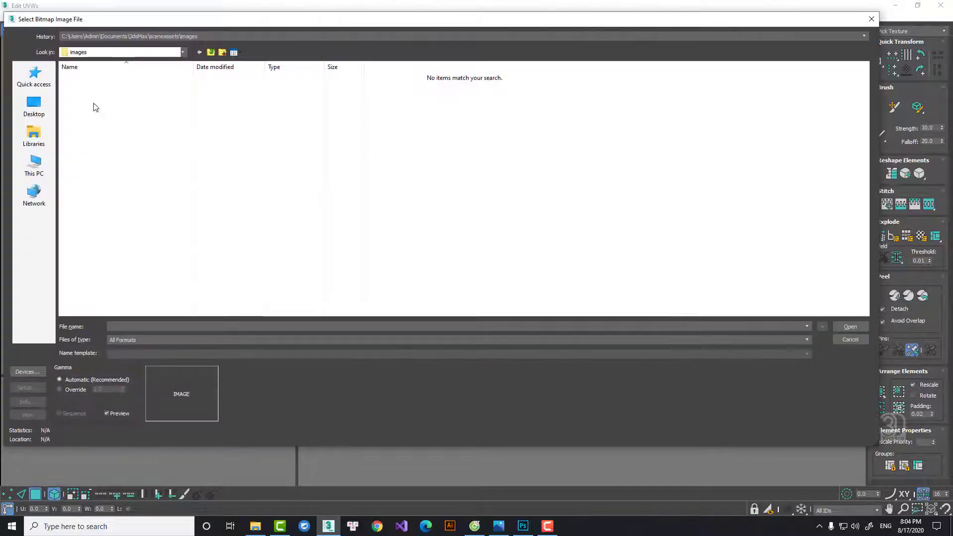
click(34, 104)
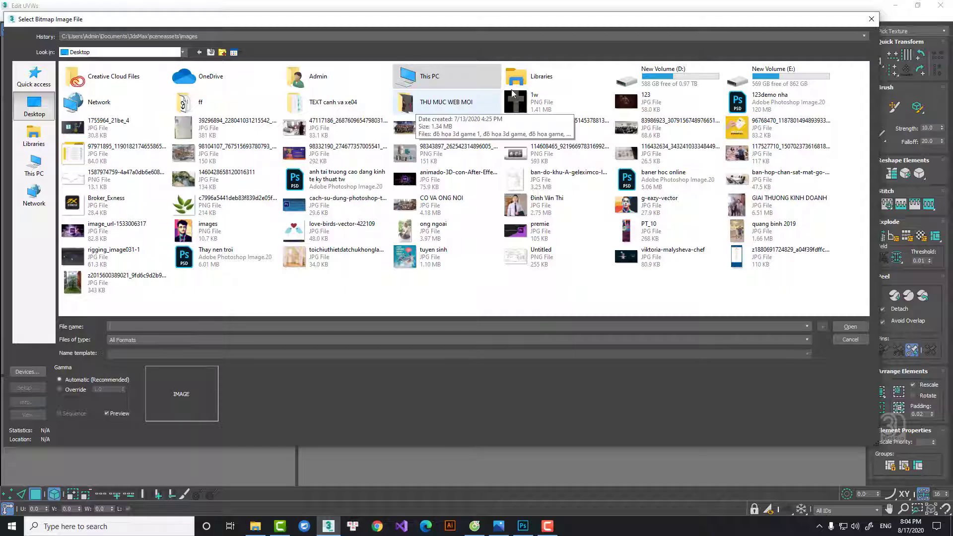
double_click(430, 77)
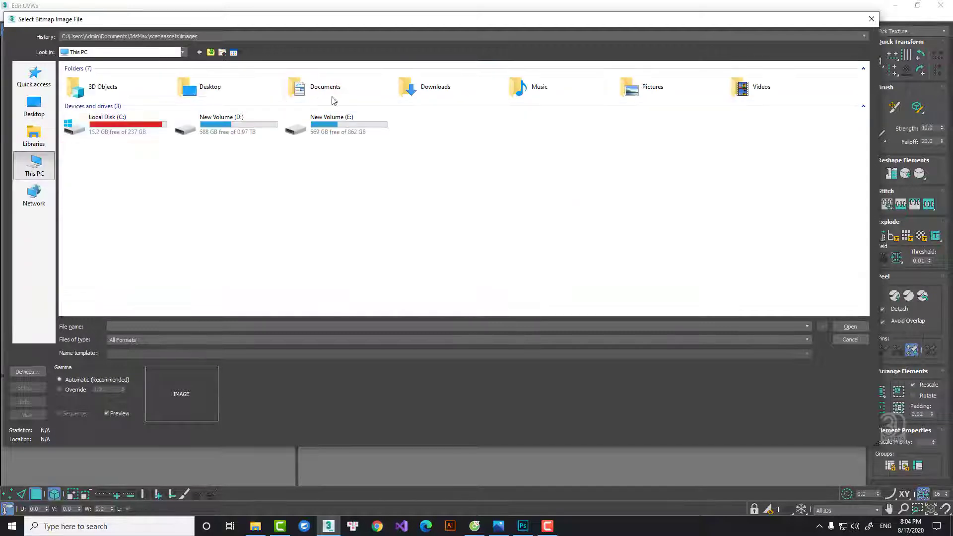
double_click(436, 87)
click(118, 163)
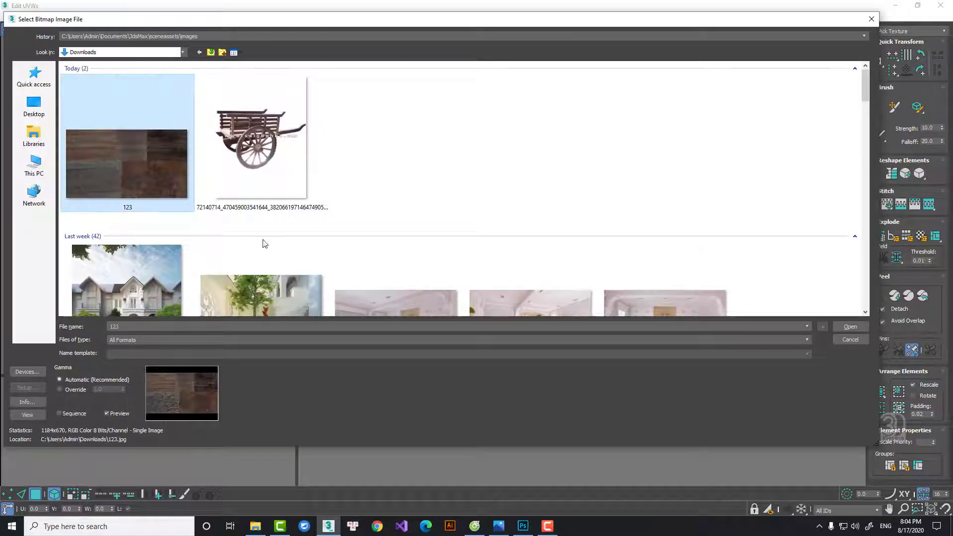
click(850, 326)
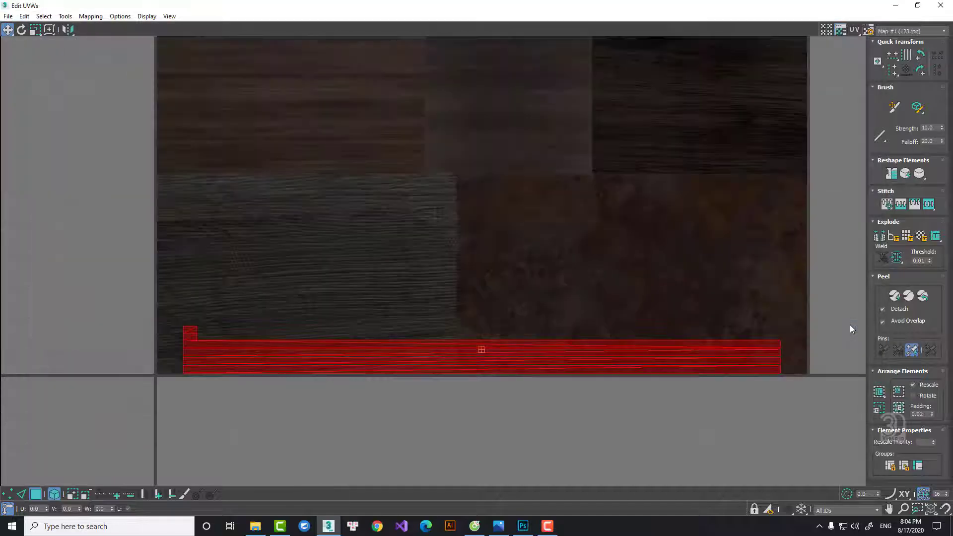
middle_drag(536, 312, 380, 130)
middle_drag(571, 213, 669, 253)
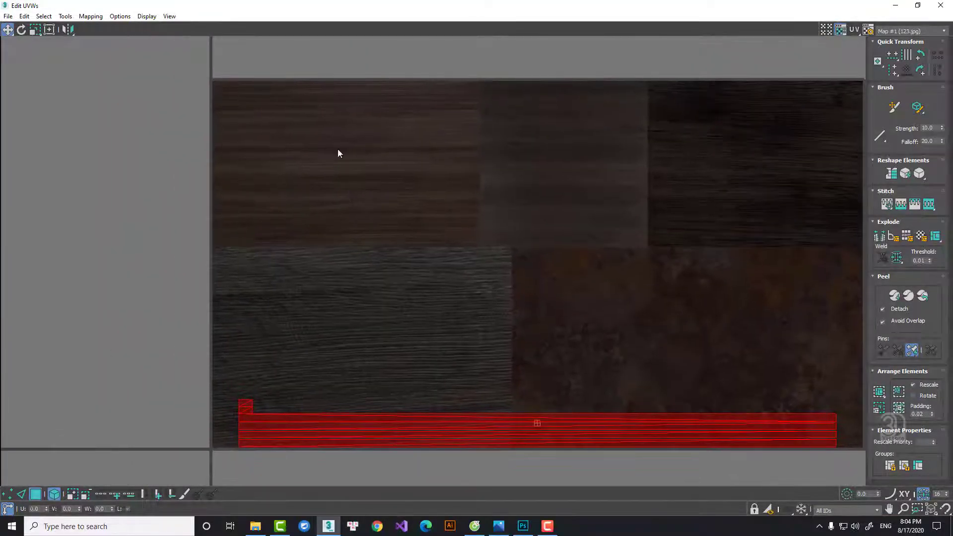
Try to stitch the topmost long UV strip to its matching strip by its edge while whole elements are being selected
click(584, 400)
key(2)
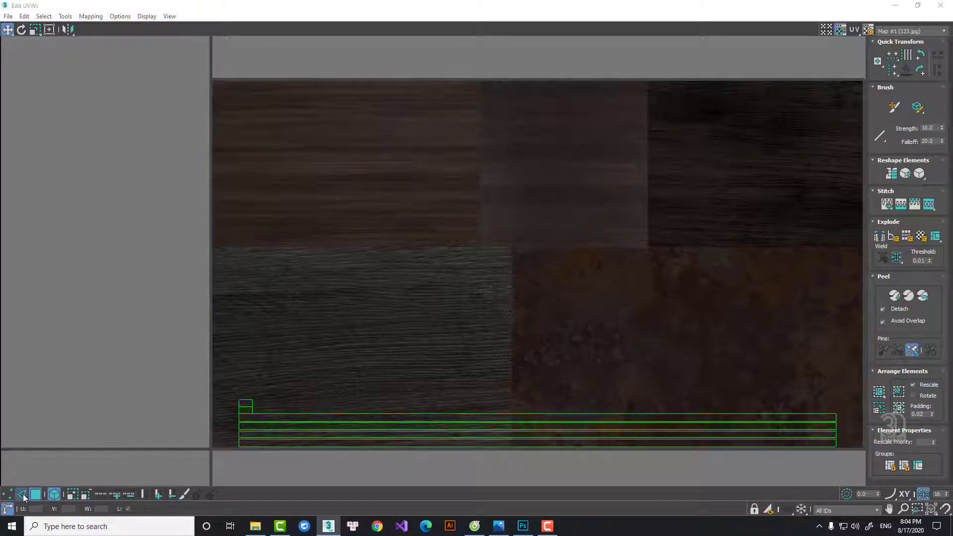
click(478, 415)
right_click(477, 415)
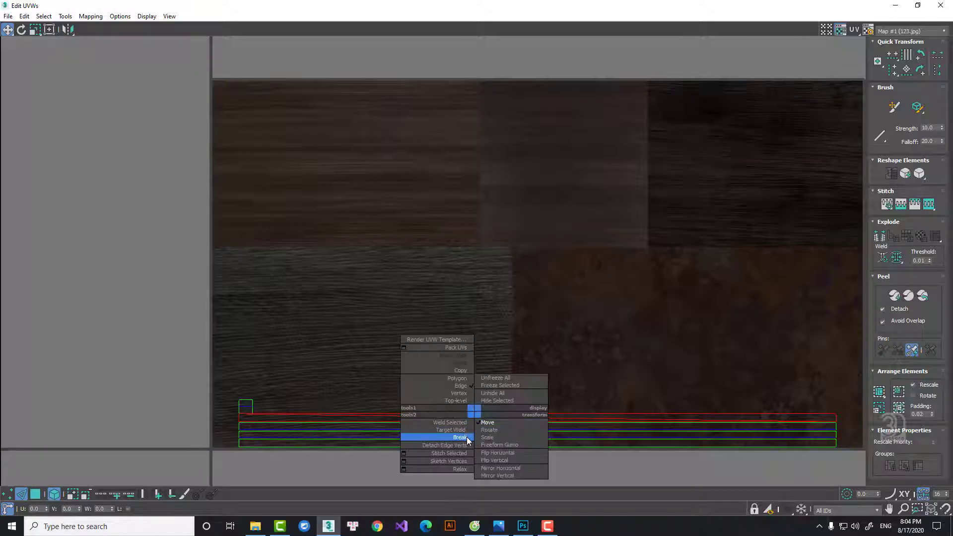
click(457, 454)
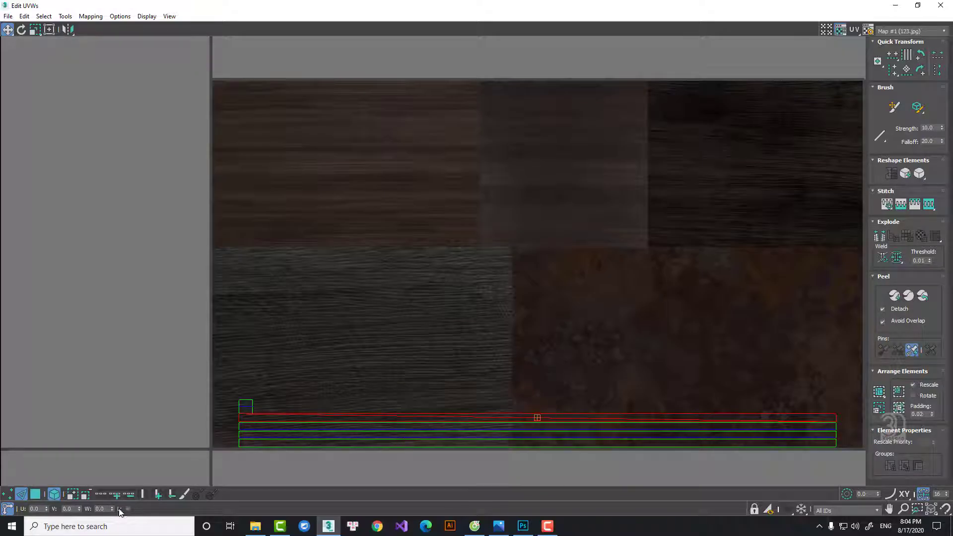
Move the topmost long UV strip up, away from the other strips, to the middle of the wood texture
click(36, 494)
click(365, 418)
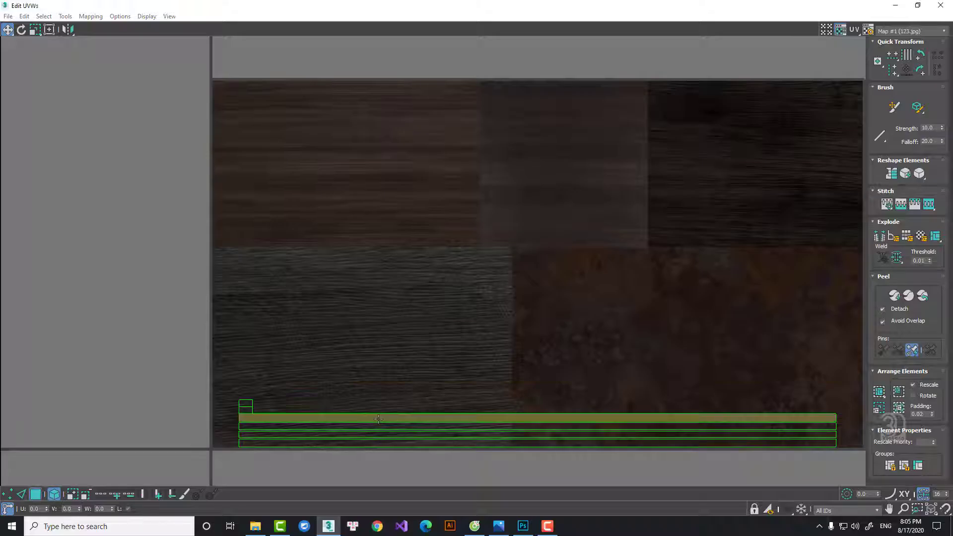
drag(366, 418, 377, 253)
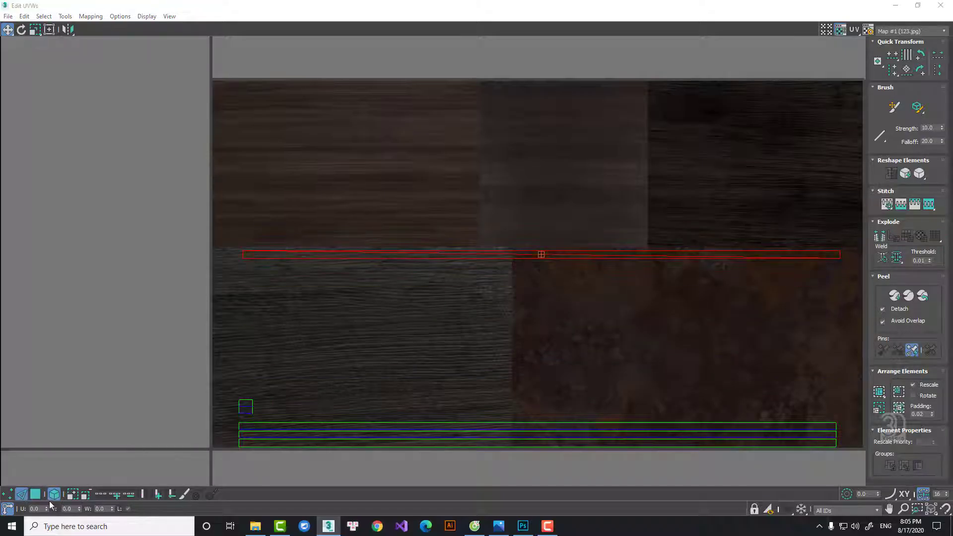
Turn off element selection and stitch the matching UV strip to the lower long edge of the moved strip
click(21, 494)
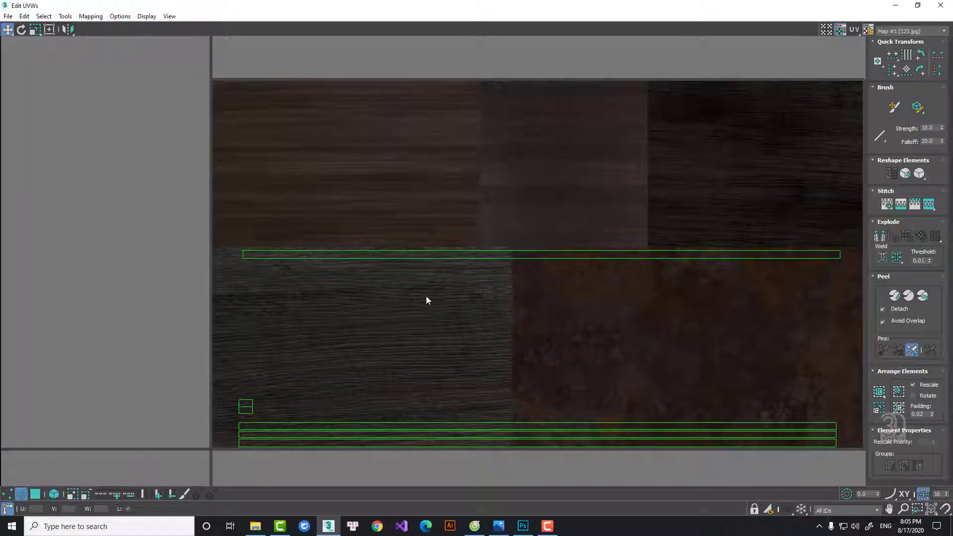
click(491, 258)
right_click(517, 292)
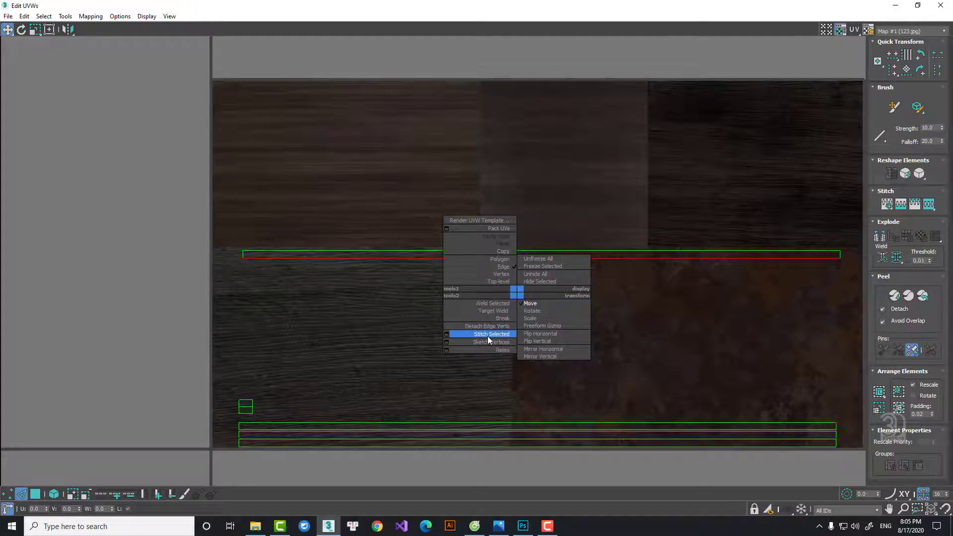
click(507, 338)
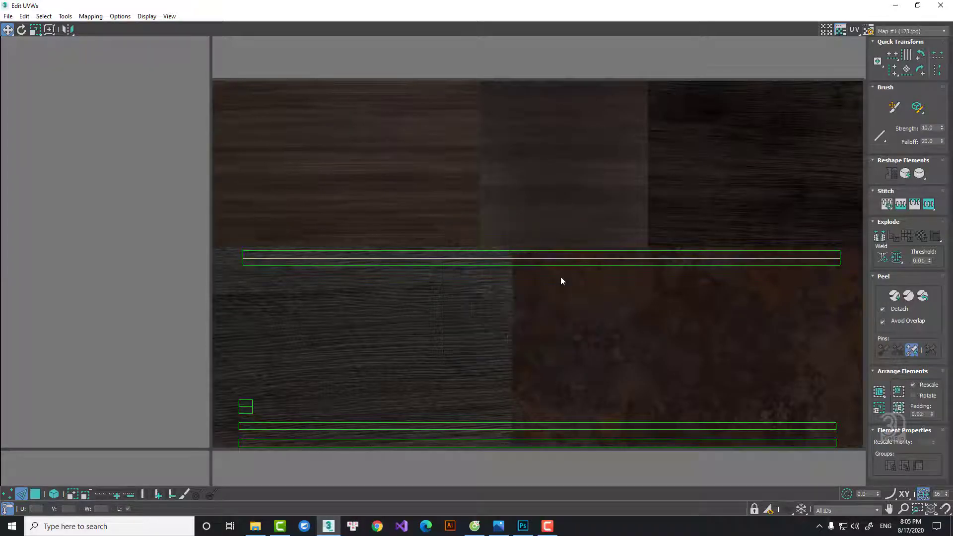
Stitch the remaining two long UV strips to the upper and lower edges of the joined strip
click(571, 251)
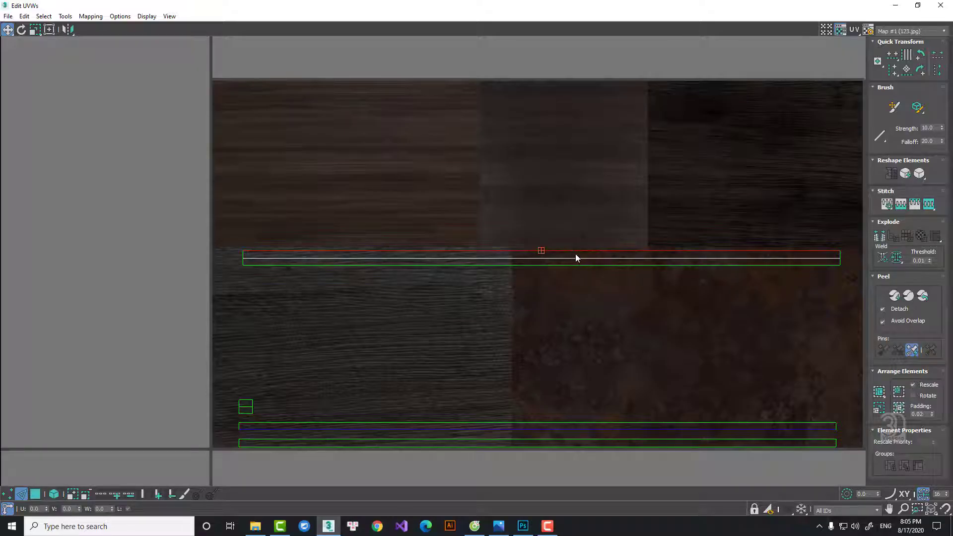
right_click(576, 256)
click(556, 290)
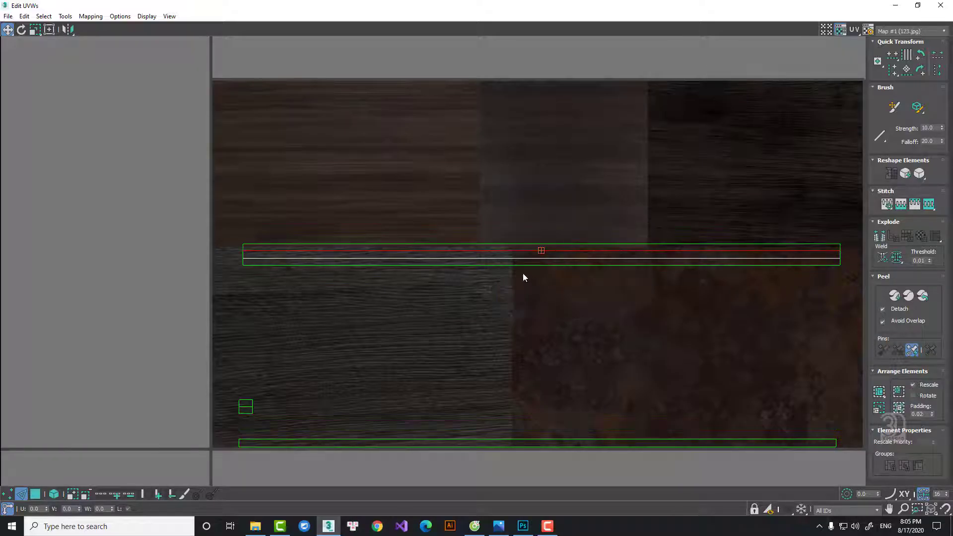
click(525, 265)
right_click(525, 266)
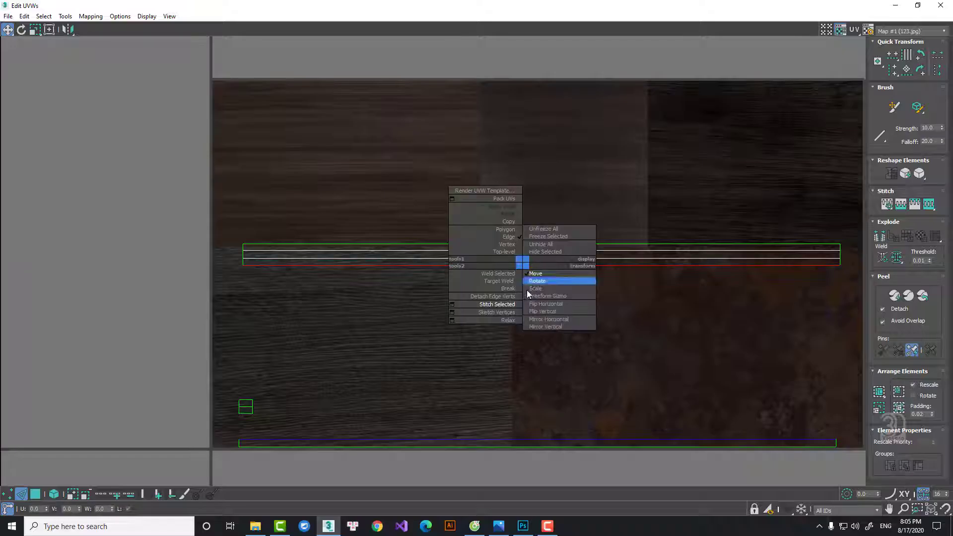
click(511, 303)
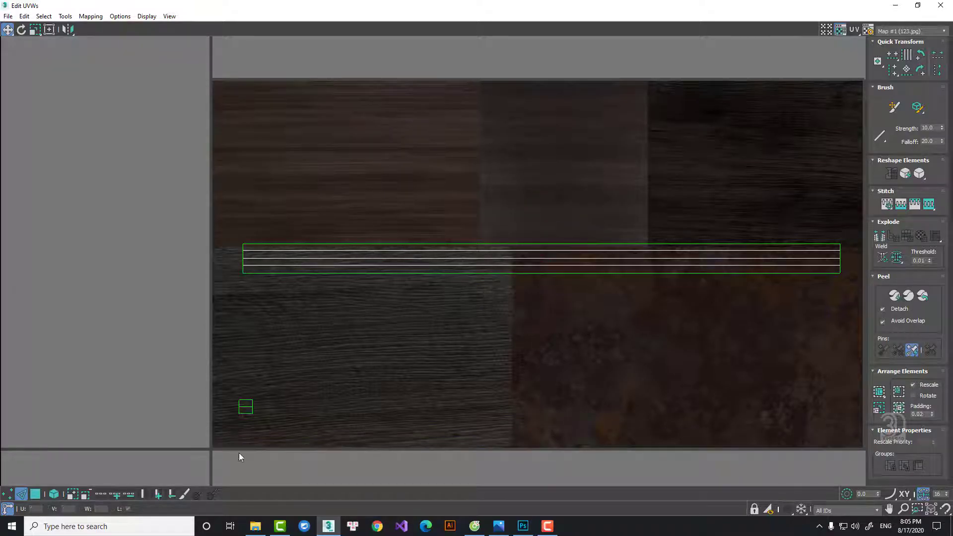
Select all the UV pieces as polygons and scale them with the Freeform gizmo to fit the brown wood plank's width
click(21, 495)
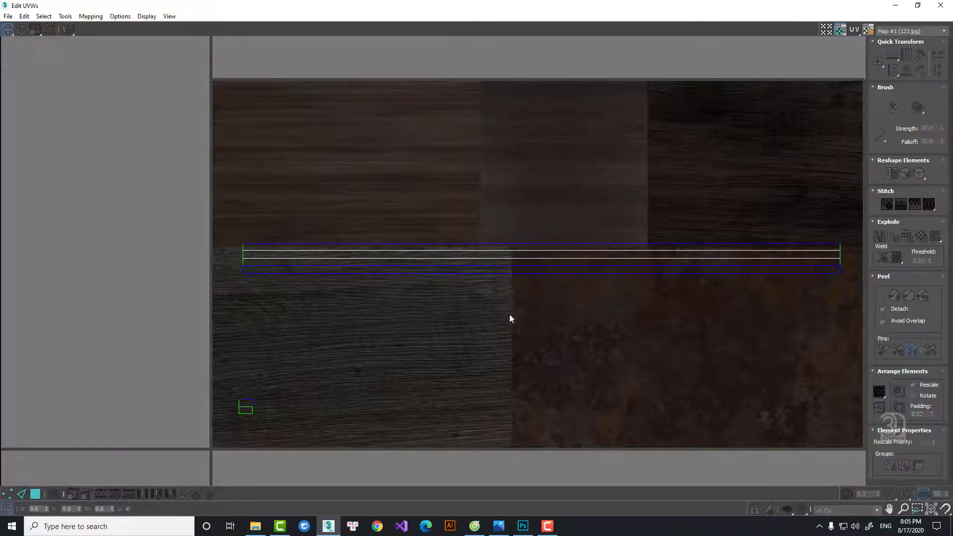
click(39, 496)
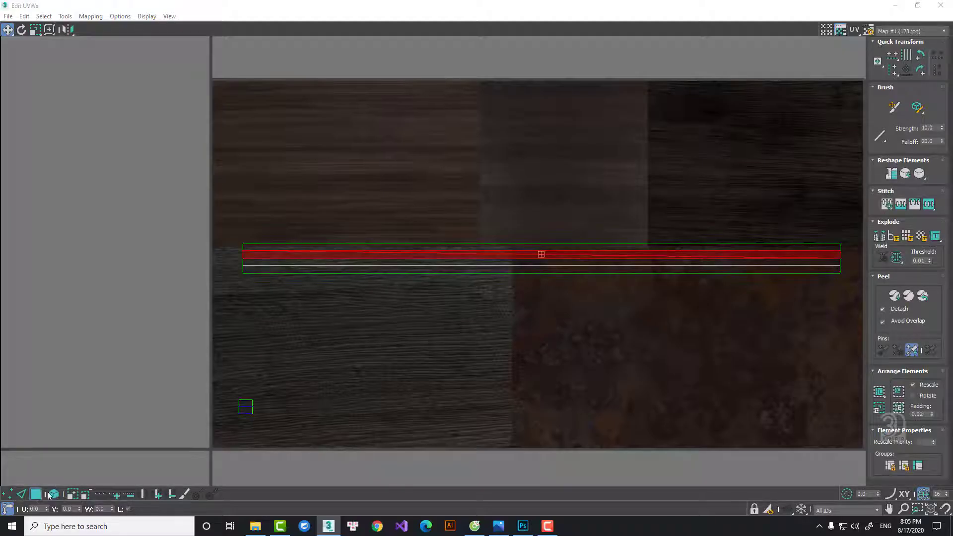
click(640, 268)
drag(228, 243, 450, 445)
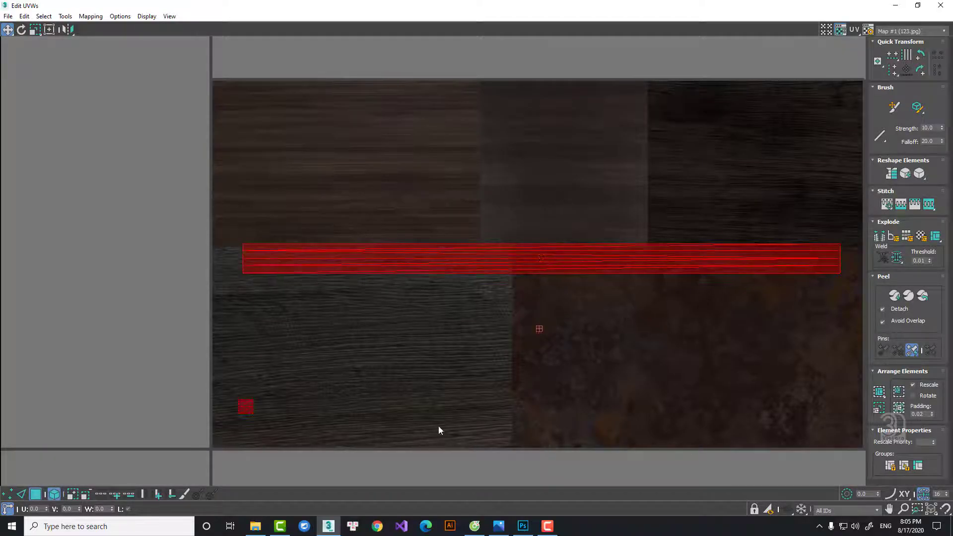
click(35, 30)
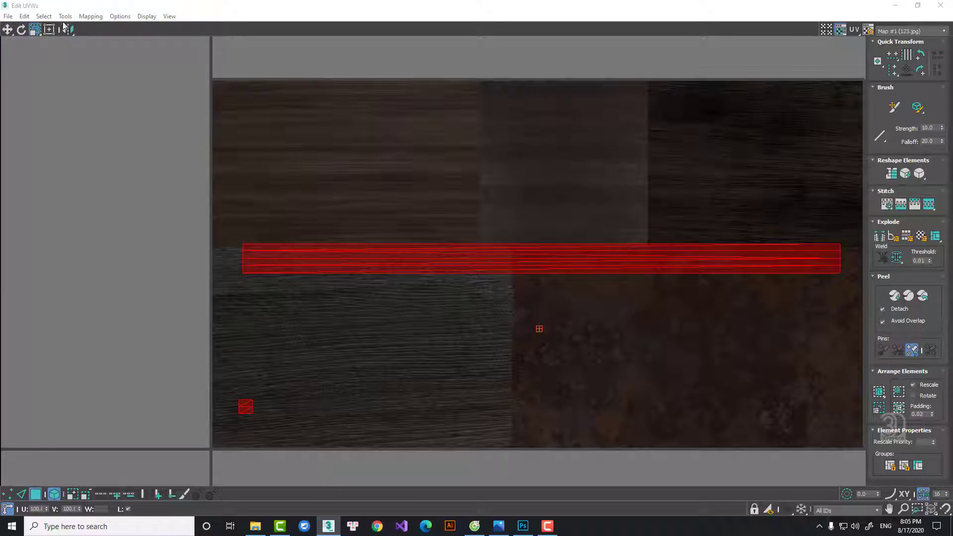
click(44, 31)
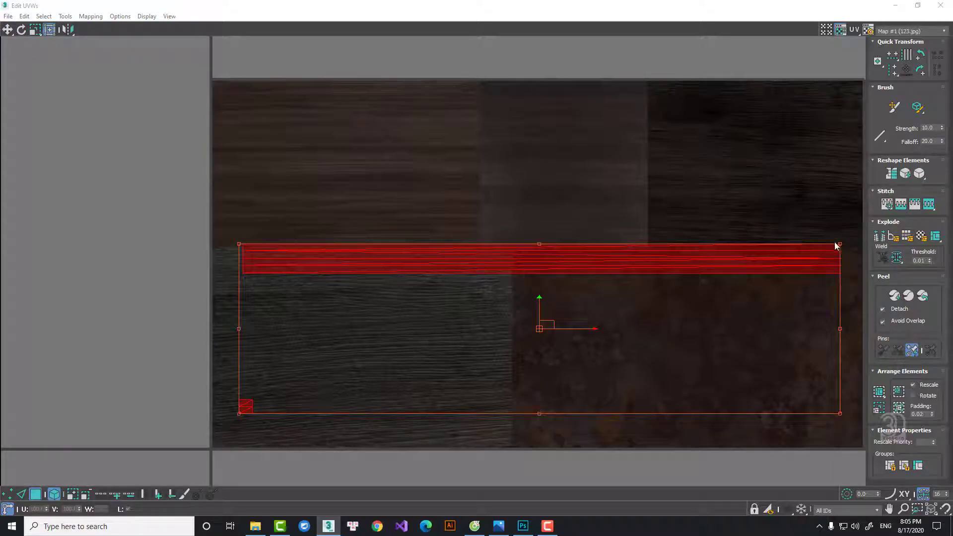
drag(837, 244, 456, 100)
Move the scaled UV pieces so the joined strip lies along the upper edge of the brown wood plank
right_click(480, 292)
click(468, 255)
scroll(455, 100, up, 5)
middle_drag(496, 136, 786, 181)
drag(787, 181, 781, 170)
scroll(711, 205, down, 2)
middle_drag(711, 205, 586, 219)
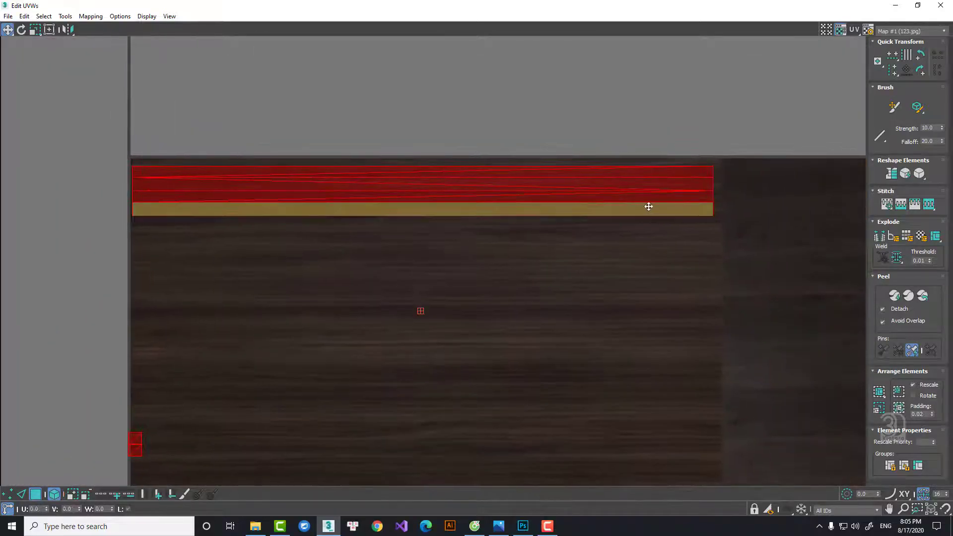
Move the two small end squares onto the brown wood plank, just below the right end of the joined strip
click(731, 122)
click(139, 442)
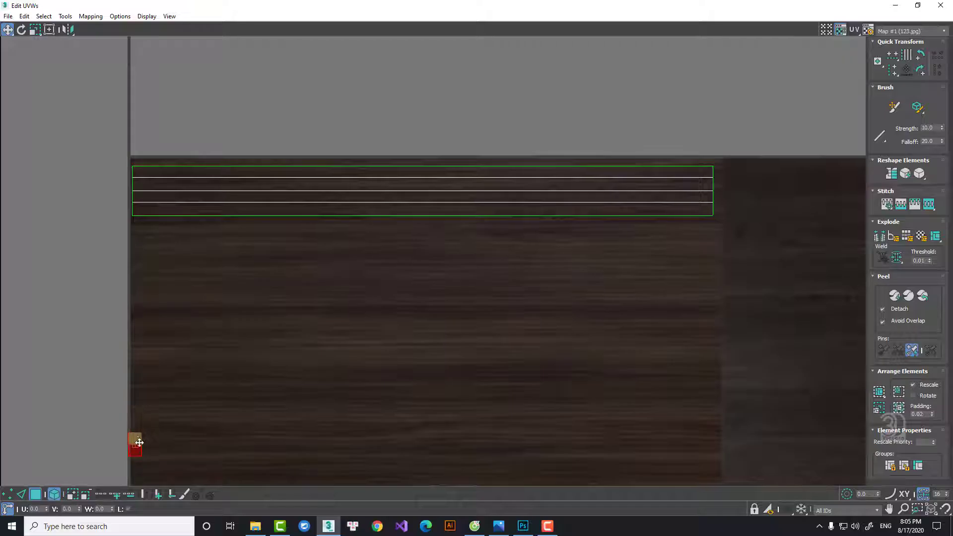
drag(139, 442, 708, 228)
scroll(712, 278, down, 2)
middle_drag(712, 278, 502, 209)
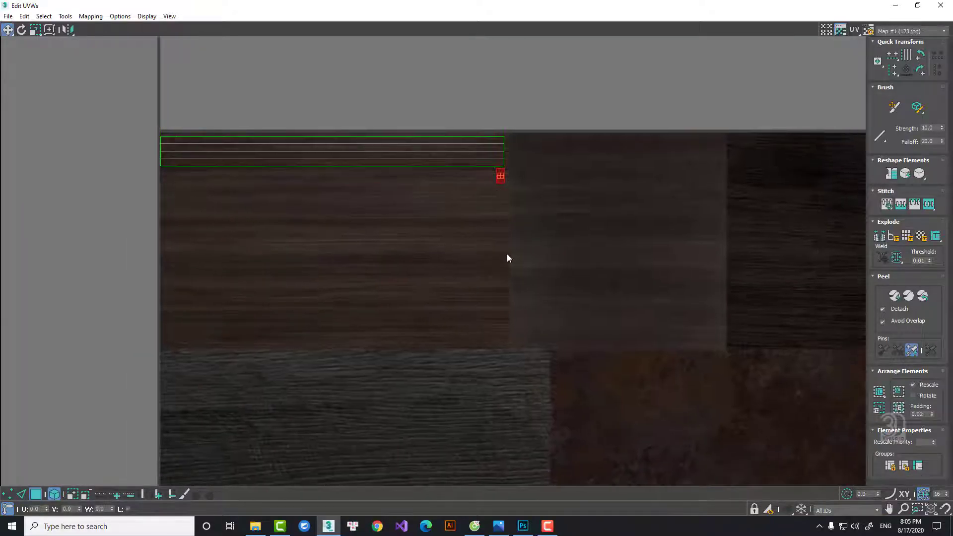
middle_drag(433, 251, 478, 251)
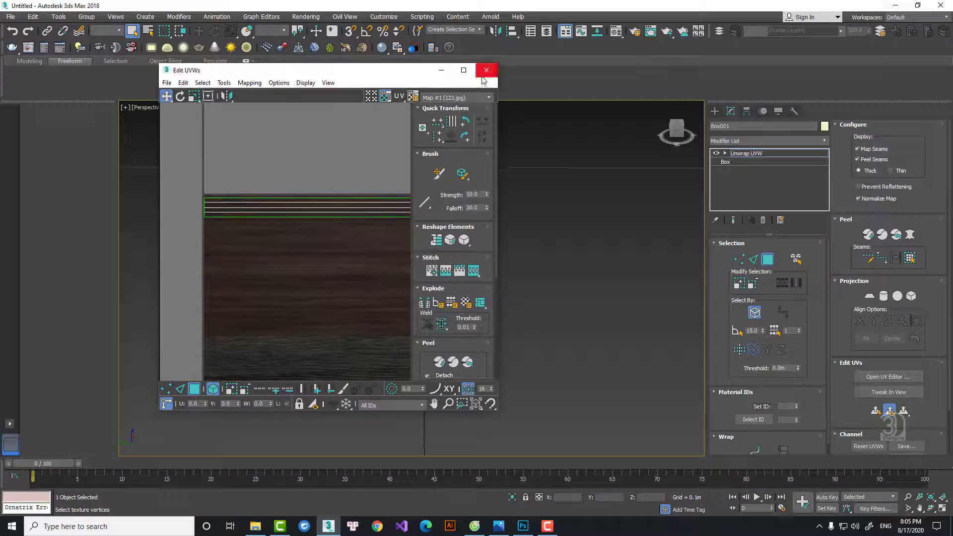
Close the UV editor, collapse the beam's Unwrap UVW modifier and convert the beam to an Editable Poly
click(483, 66)
right_click(761, 153)
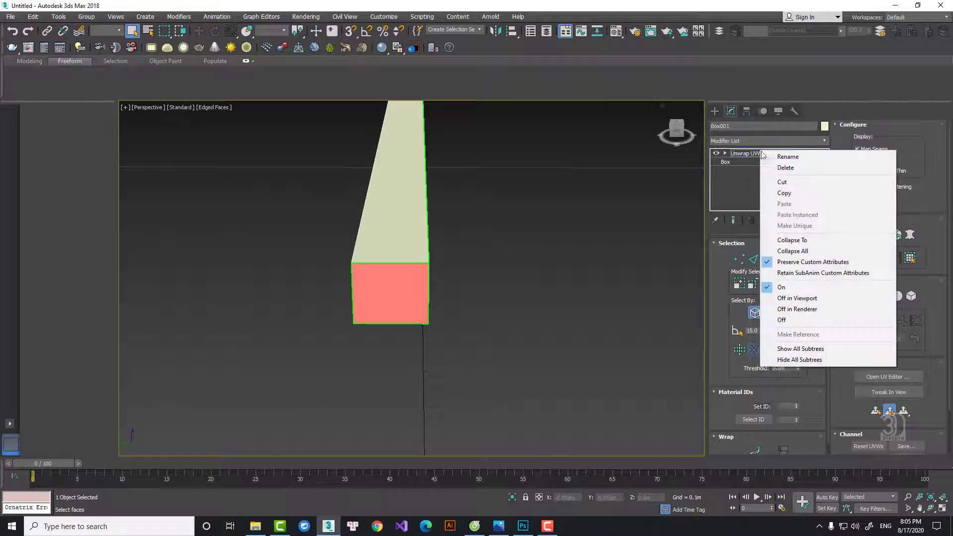
click(789, 241)
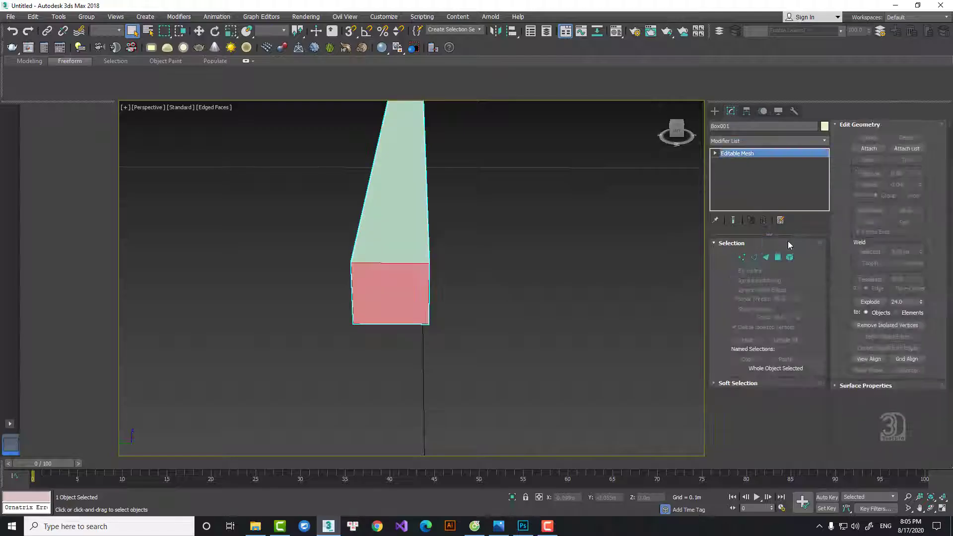
right_click(764, 154)
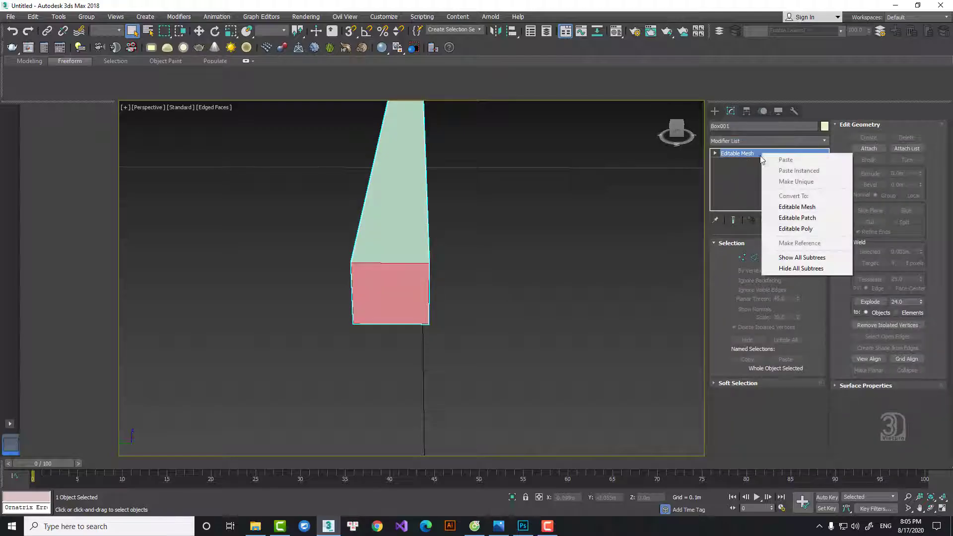
click(806, 229)
right_click(581, 255)
click(584, 268)
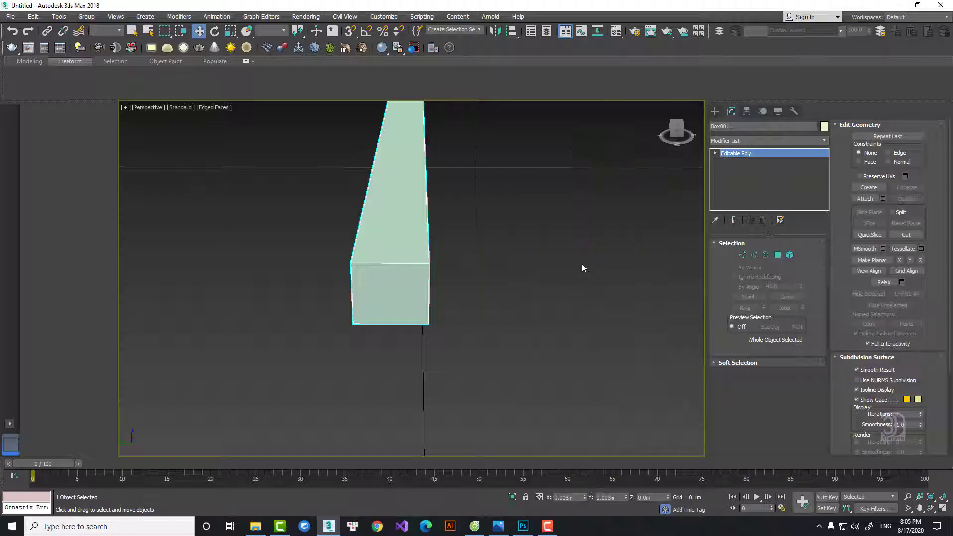
scroll(582, 268, down, 5)
mouse_move(582, 268)
middle_down()
mouse_move(551, 332)
mouse_move(584, 258)
middle_up()
right_click(580, 258)
click(580, 271)
scroll(557, 270, up, 2)
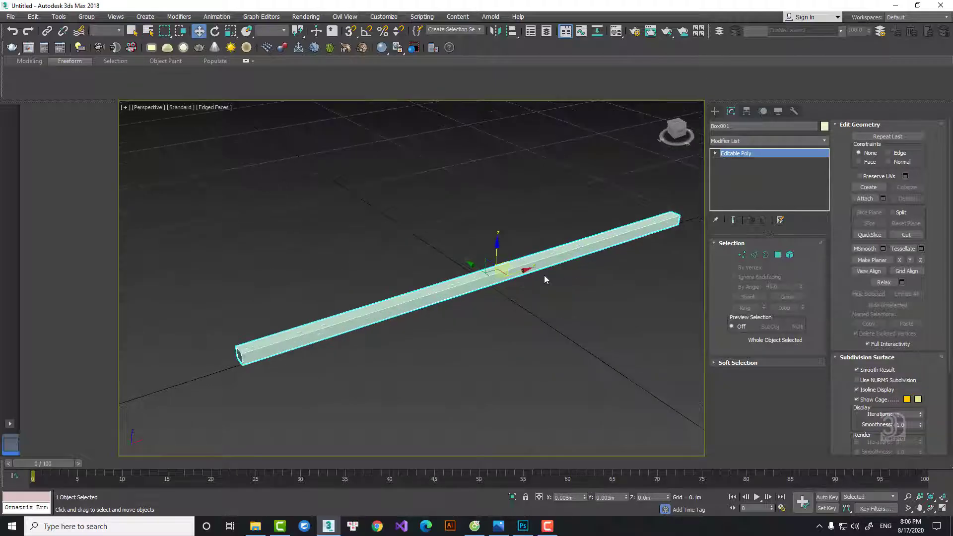
Open the material editor, try its Slate mode and return it to Compact mode
key(m)
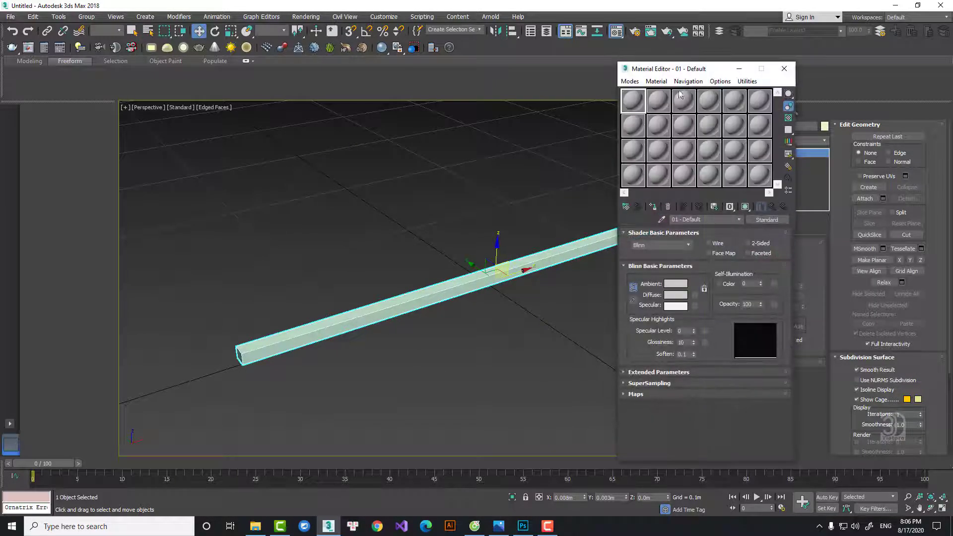
drag(674, 71, 837, 87)
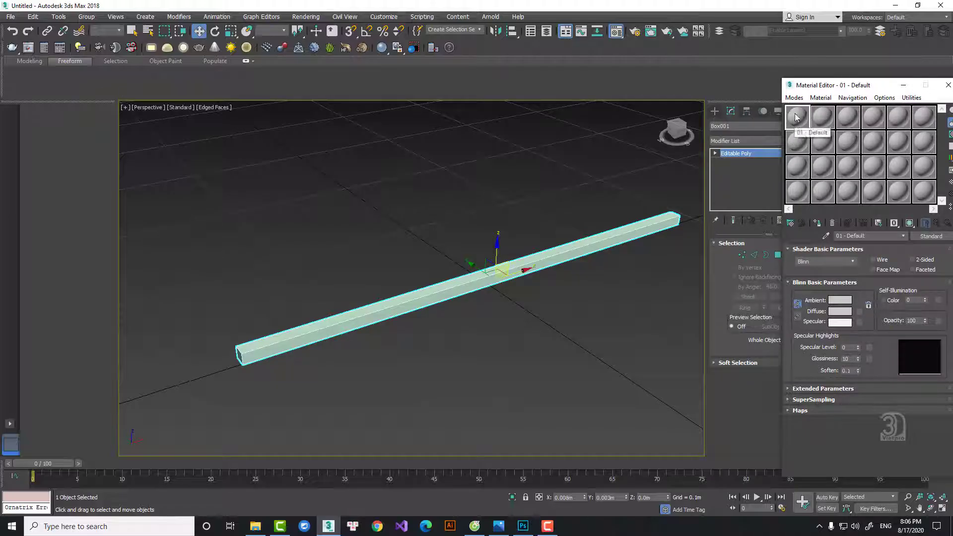
click(795, 97)
click(791, 100)
click(793, 99)
click(807, 124)
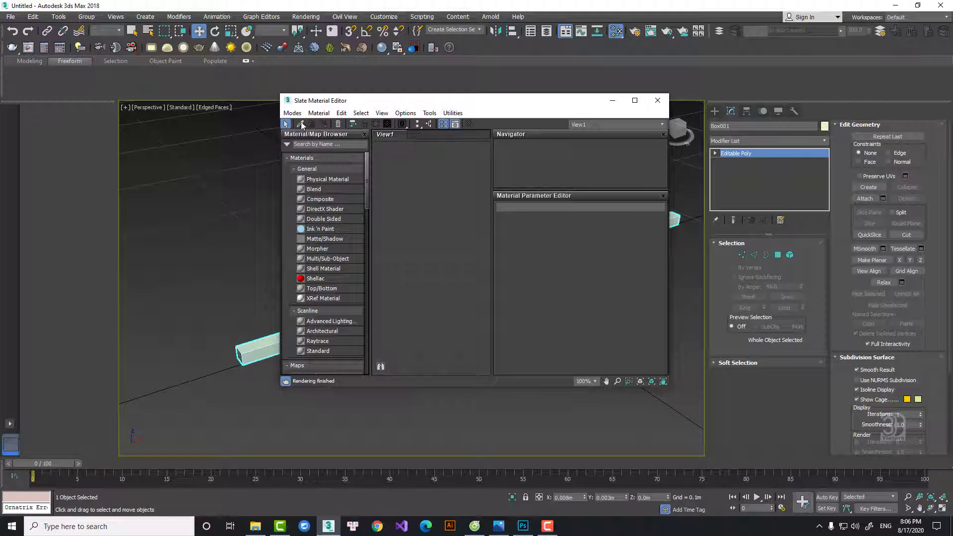
click(293, 113)
click(317, 125)
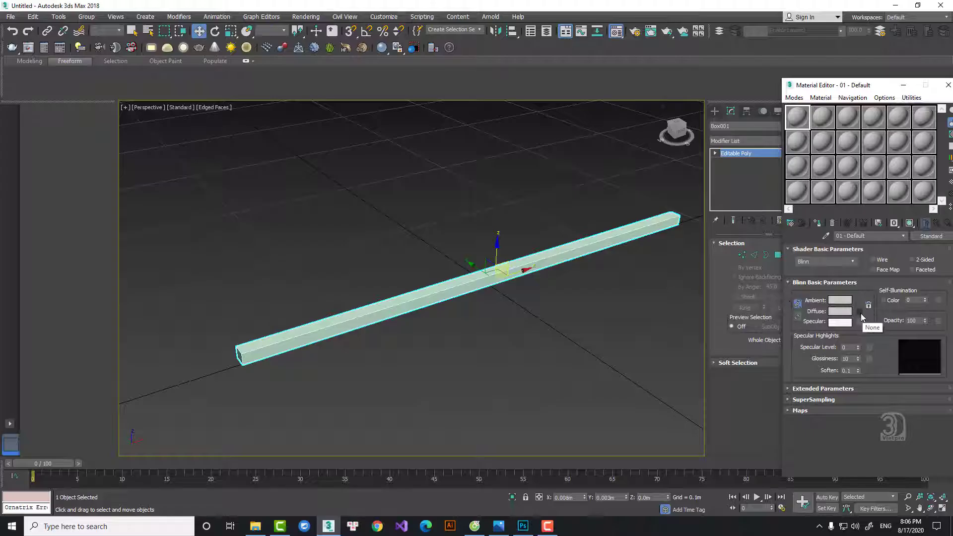
Load the image 123 from Downloads as a Bitmap diffuse map in the first material slot
click(860, 312)
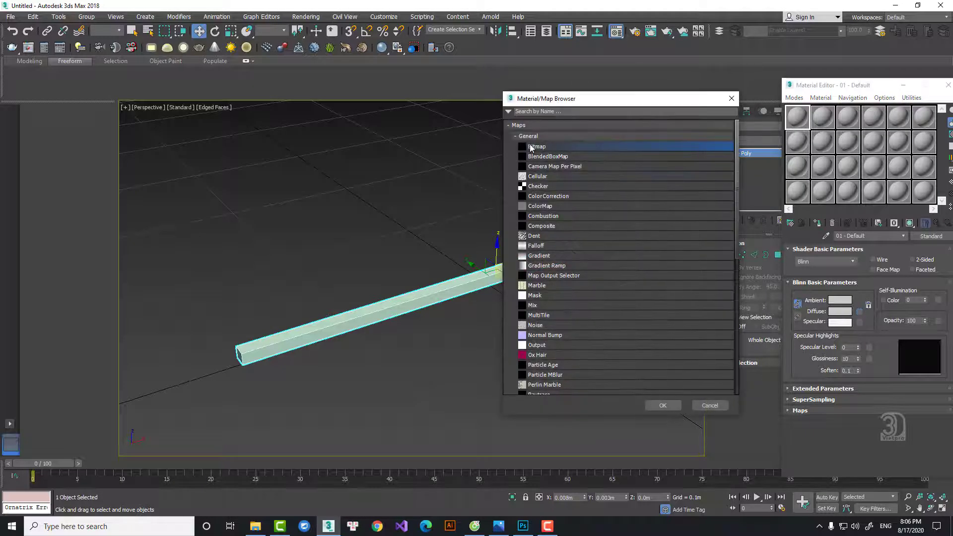
double_click(530, 148)
click(77, 146)
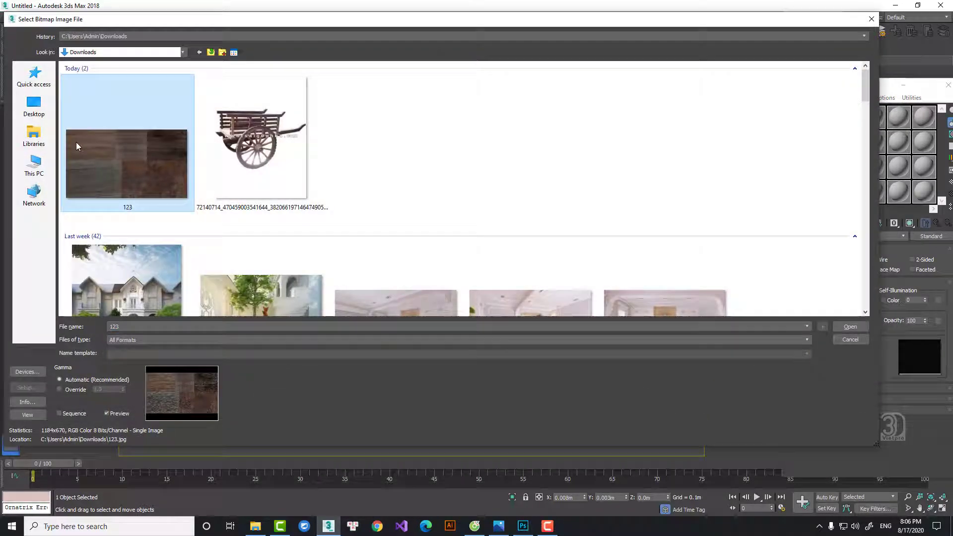
click(850, 327)
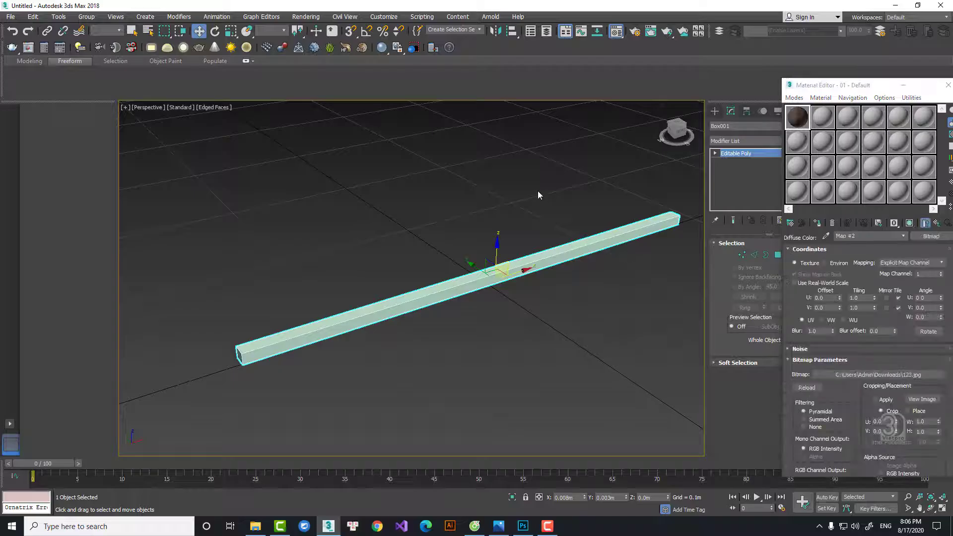
Show the wood map in the viewport, assign the material to the beam and close the material editor
click(912, 224)
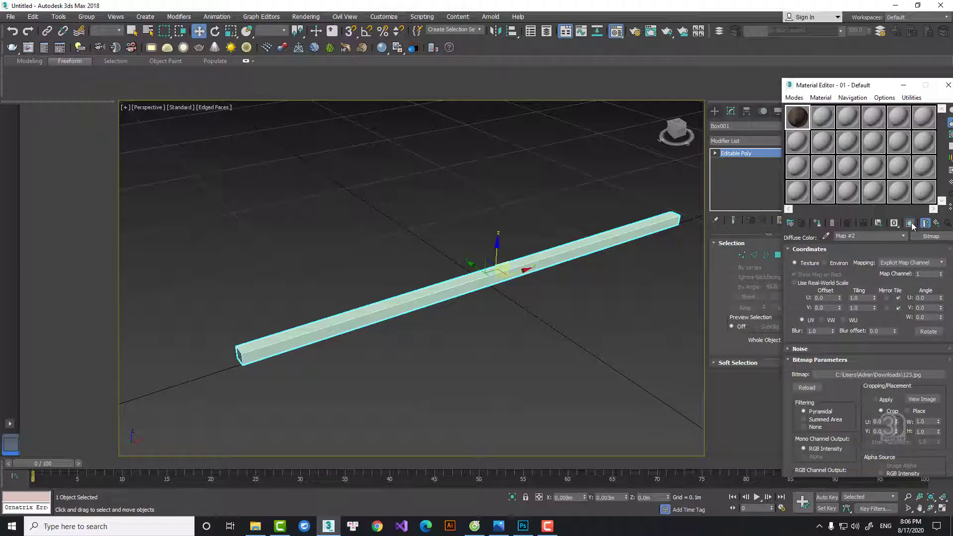
click(818, 223)
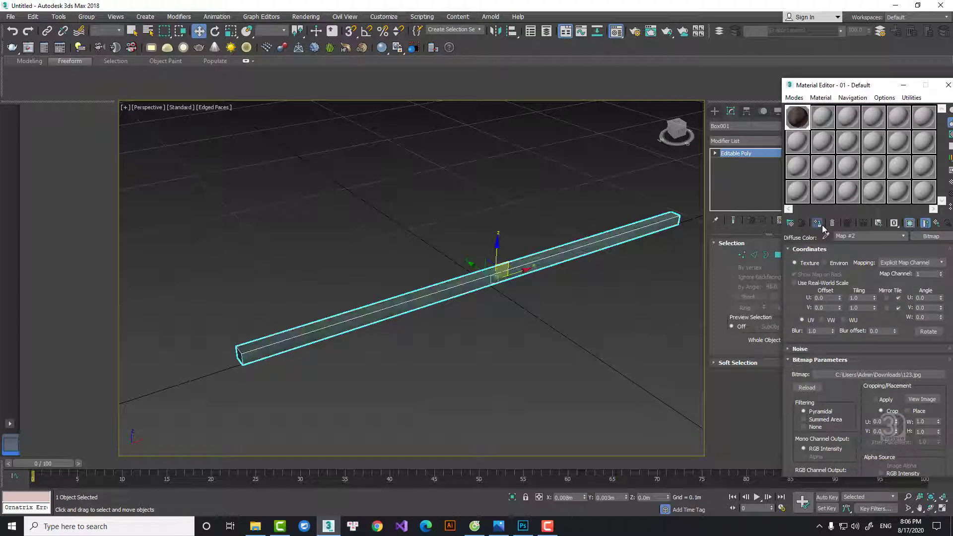
click(948, 84)
click(426, 245)
scroll(405, 302, up, 3)
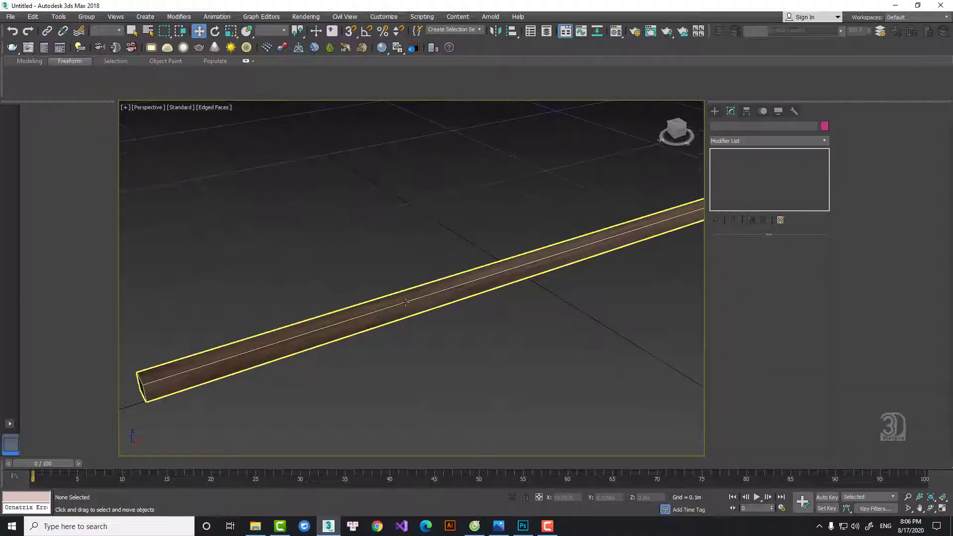
click(407, 304)
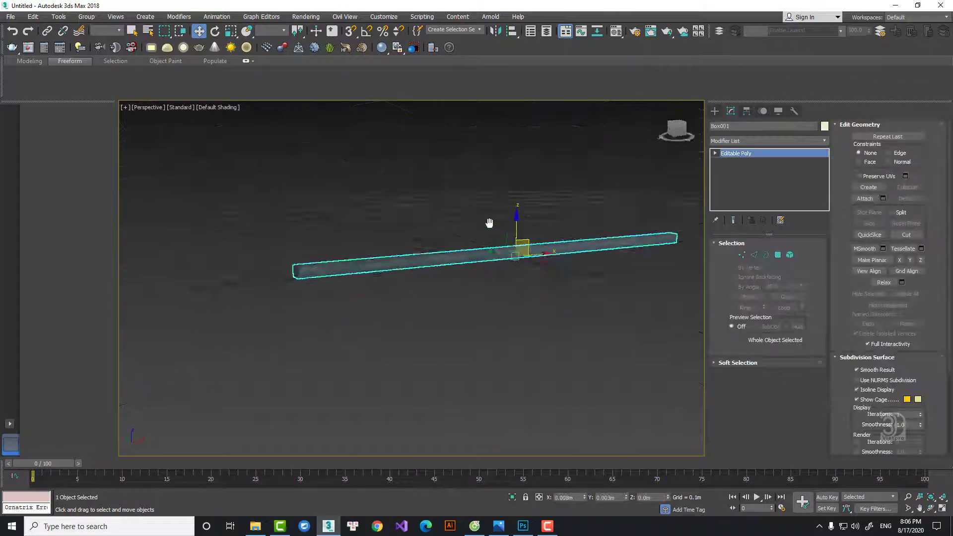
scroll(527, 311, up, 4)
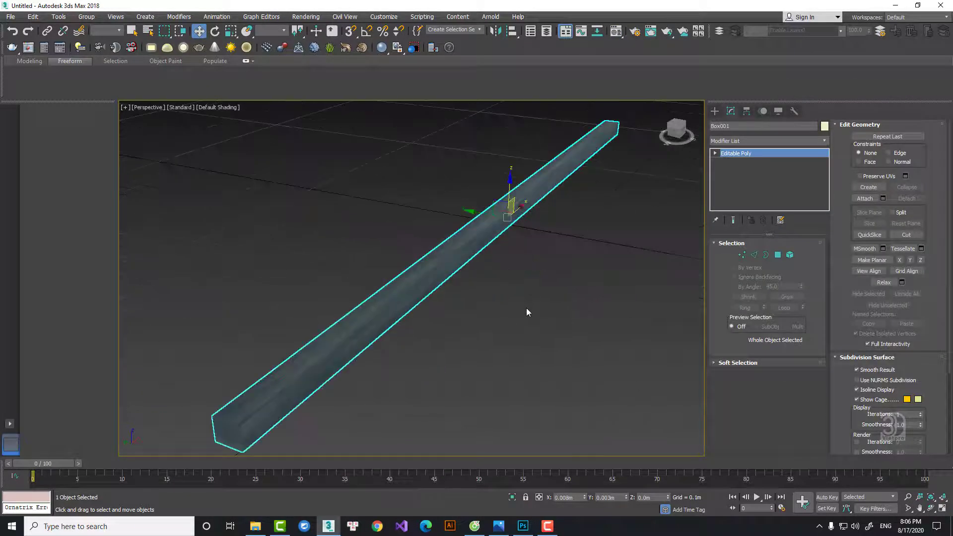
click(595, 266)
scroll(644, 270, up, 4)
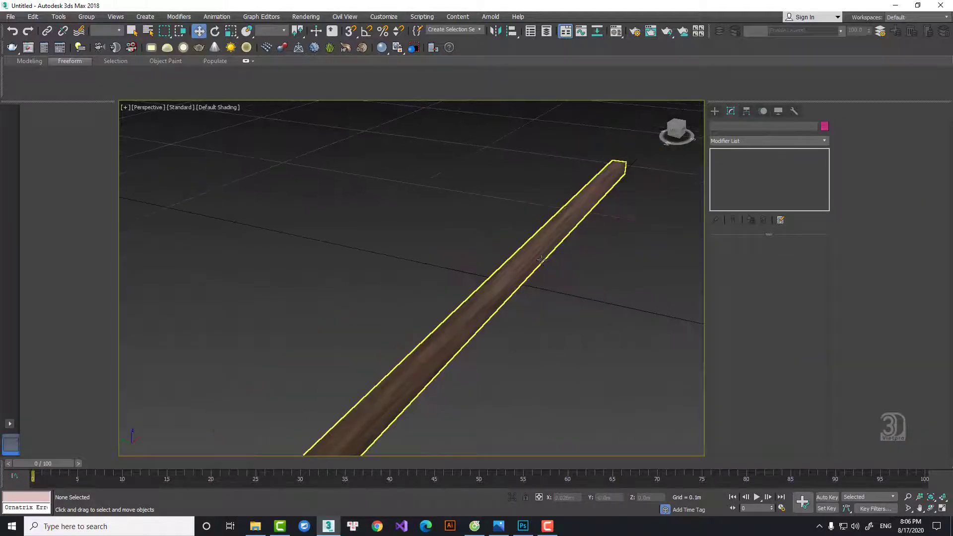
Check the cart reference photo and, in the front view, make one copy of the beam about 0.116 m below the original
click(541, 259)
key(f)
key(z)
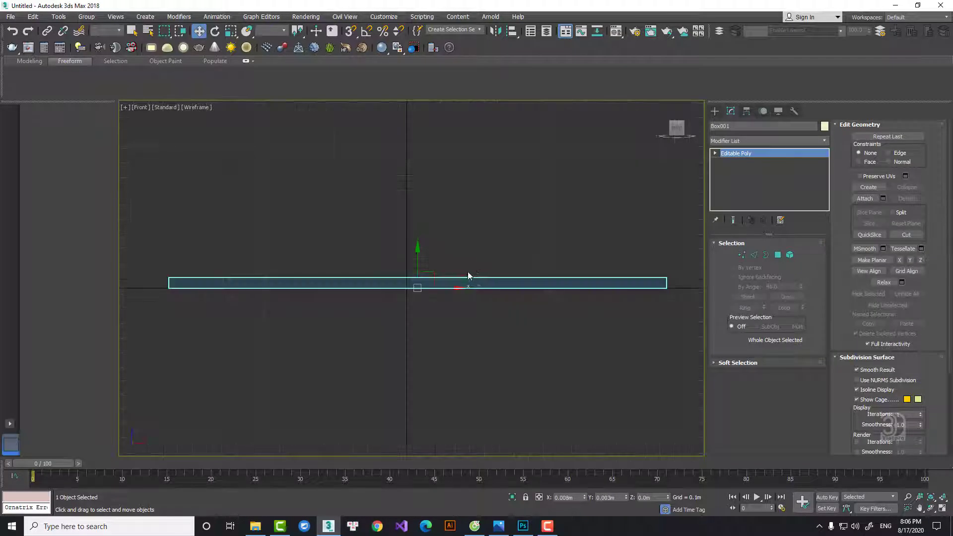
scroll(468, 276, down, 2)
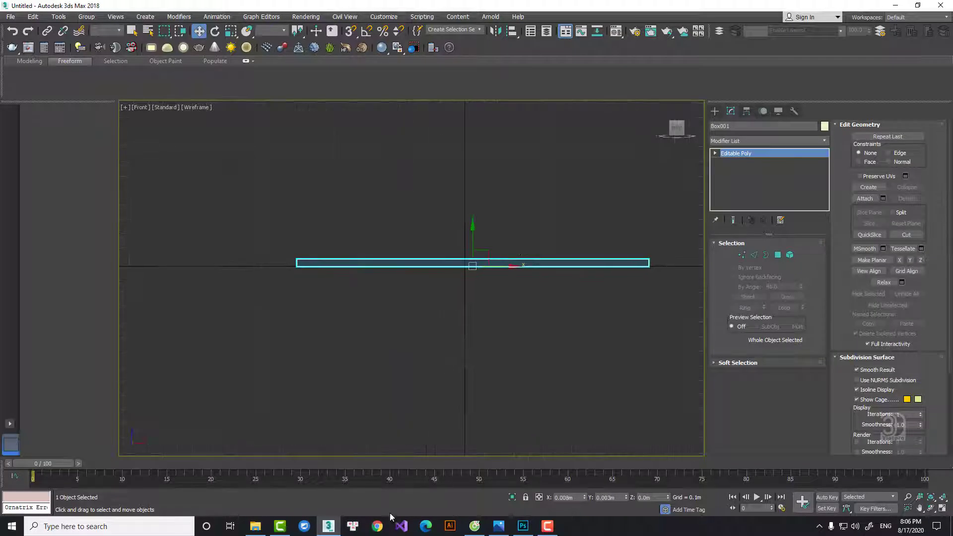
click(500, 527)
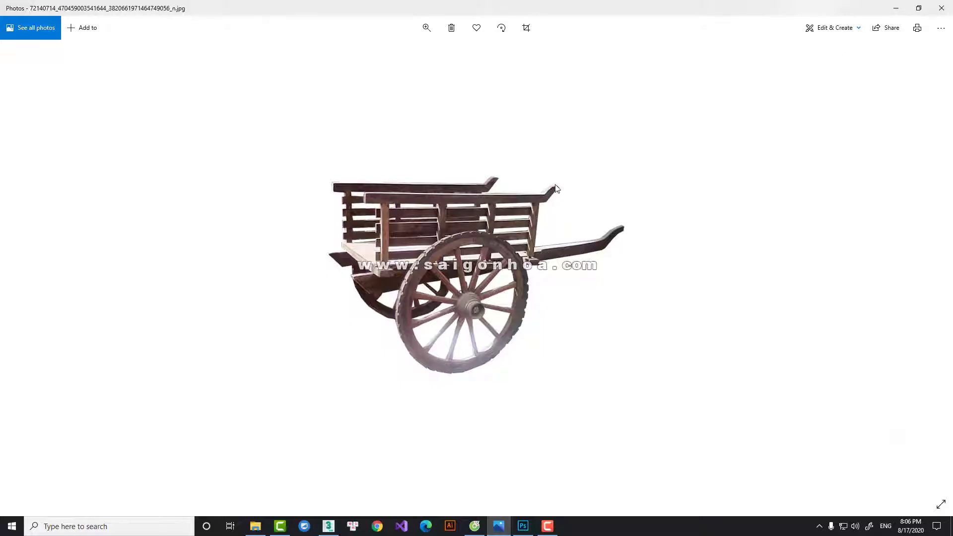
click(899, 9)
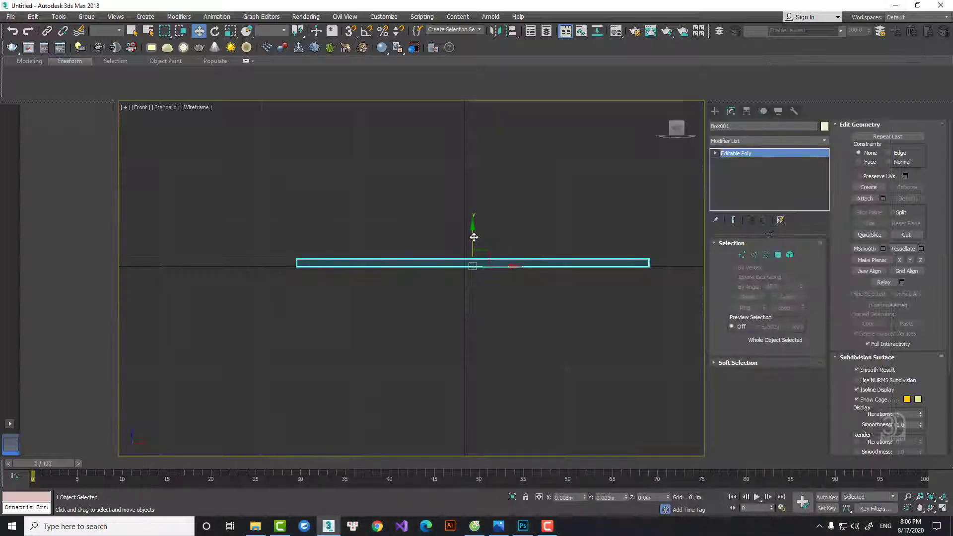
shift+drag(471, 236, 469, 354)
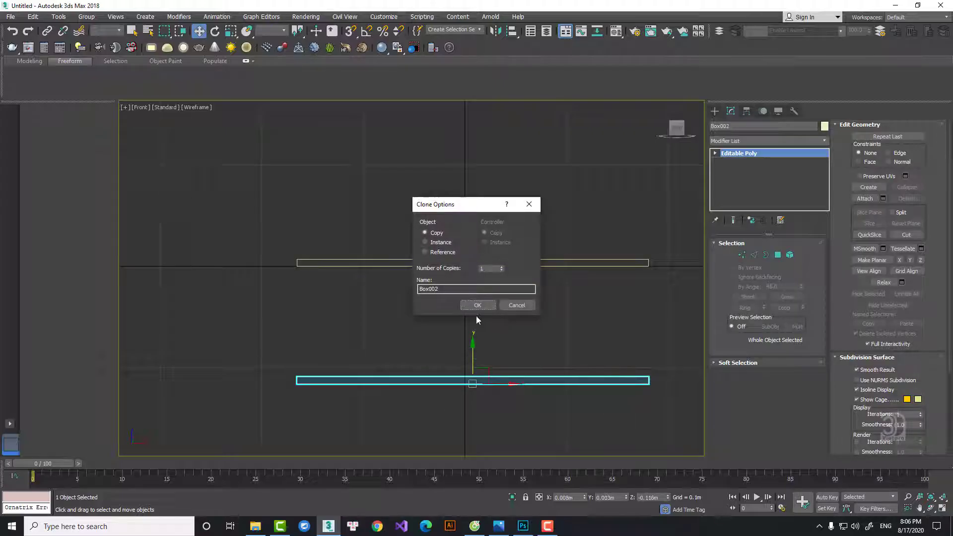
click(477, 307)
Lengthen the lower beam by moving the four vertices of its right end outward along X
scroll(454, 331, down, 2)
mouse_move(538, 329)
middle_down()
mouse_move(454, 331)
mouse_move(475, 379)
middle_up()
key(p)
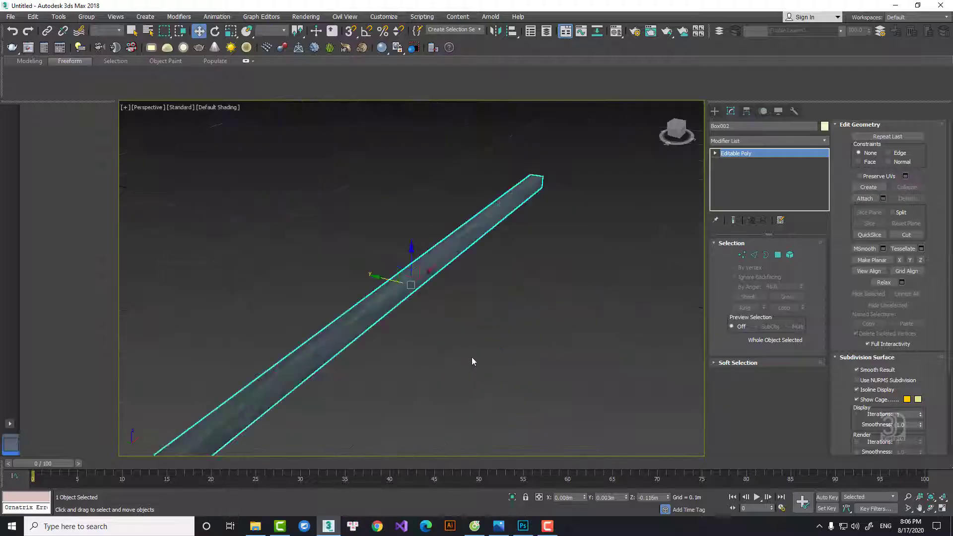
scroll(487, 272, down, 5)
alt+middle_drag(486, 273, 596, 263)
click(746, 255)
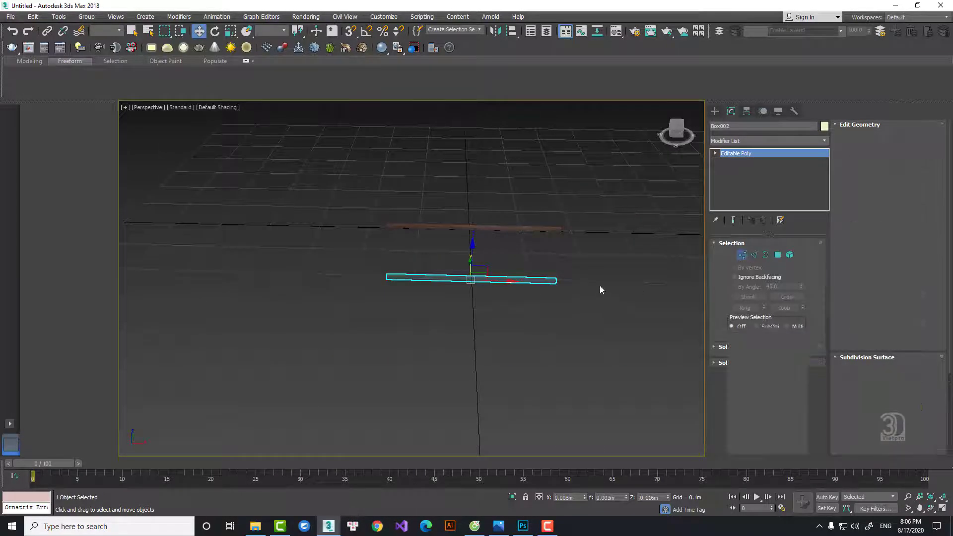
scroll(598, 278, up, 3)
drag(594, 259, 525, 298)
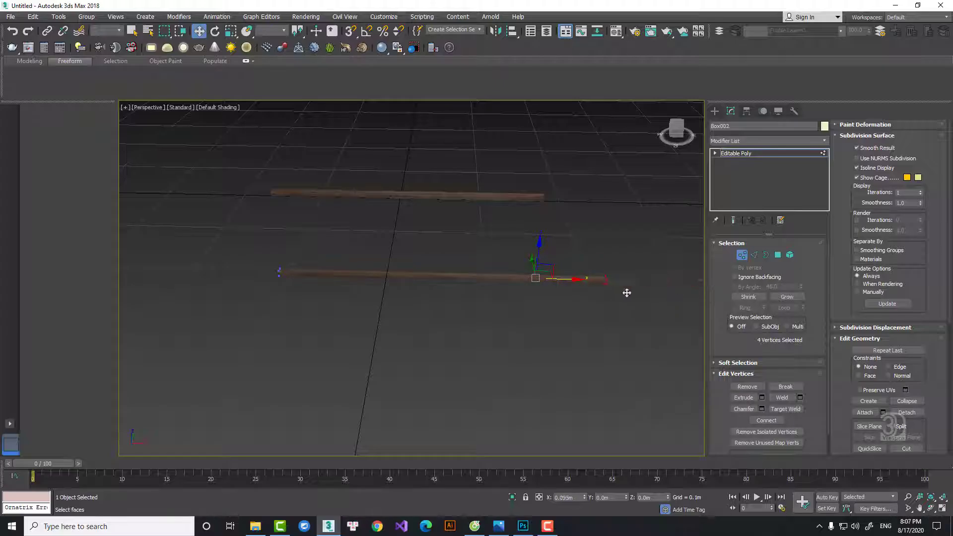
alt+middle_drag(666, 300, 521, 283)
click(742, 256)
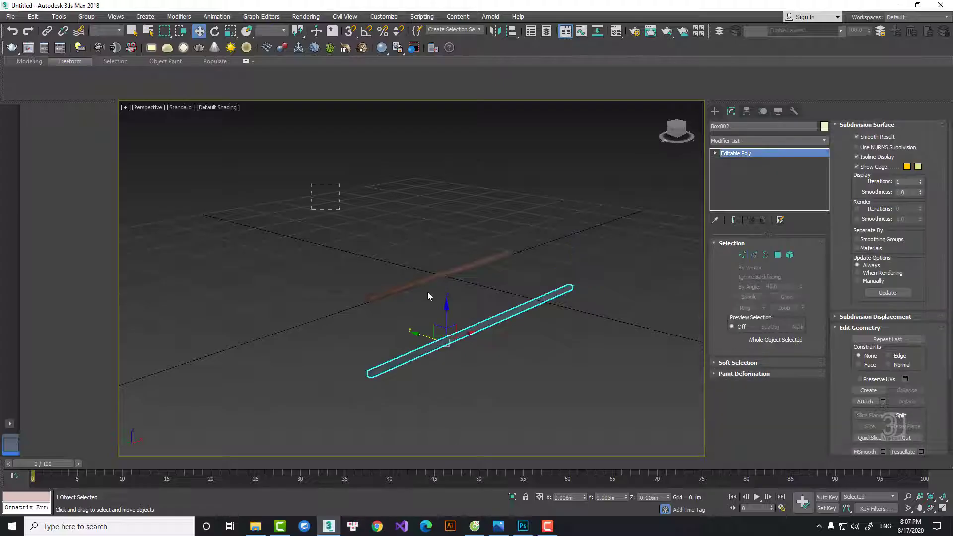
Select both beams and raise them together until the lower one sits at a Z position of about 0.023 m
ctrl+click(450, 273)
drag(450, 273, 450, 185)
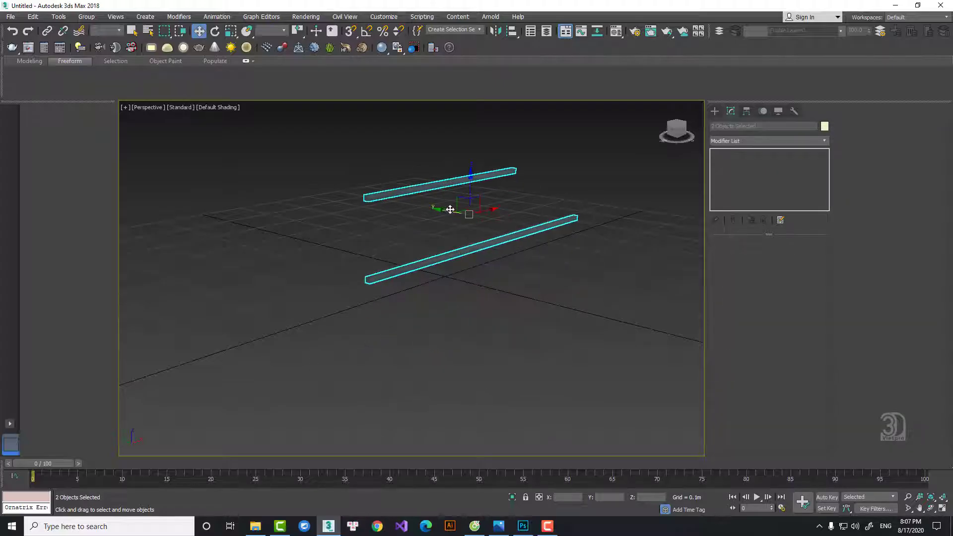
scroll(511, 251, up, 3)
click(511, 252)
click(487, 309)
scroll(523, 263, down, 3)
mouse_move(522, 263)
middle_down()
mouse_move(566, 249)
mouse_move(532, 258)
middle_up()
click(529, 257)
scroll(444, 230, up, 5)
scroll(454, 249, down, 4)
middle_drag(454, 249, 450, 262)
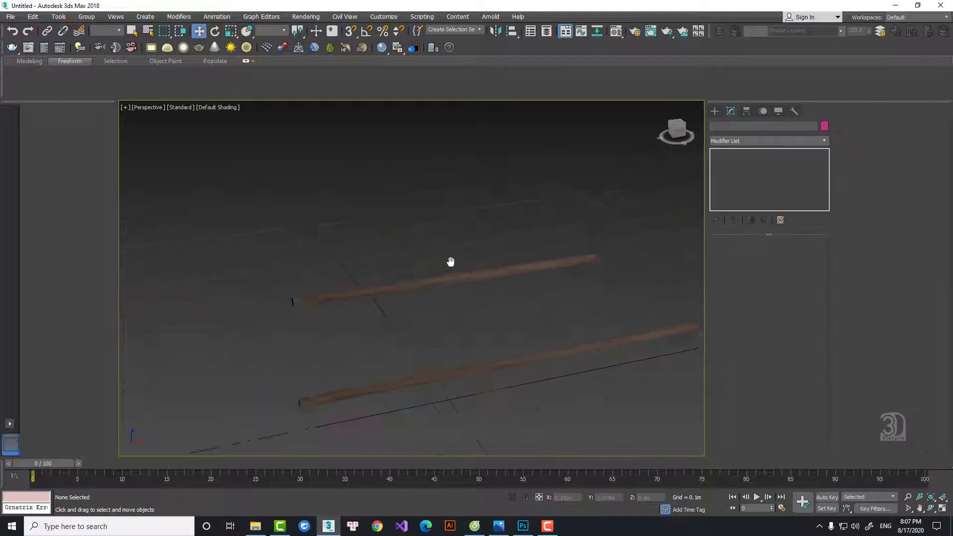
Add an Unwrap UVW modifier to the longer, lower beam
click(516, 348)
click(746, 141)
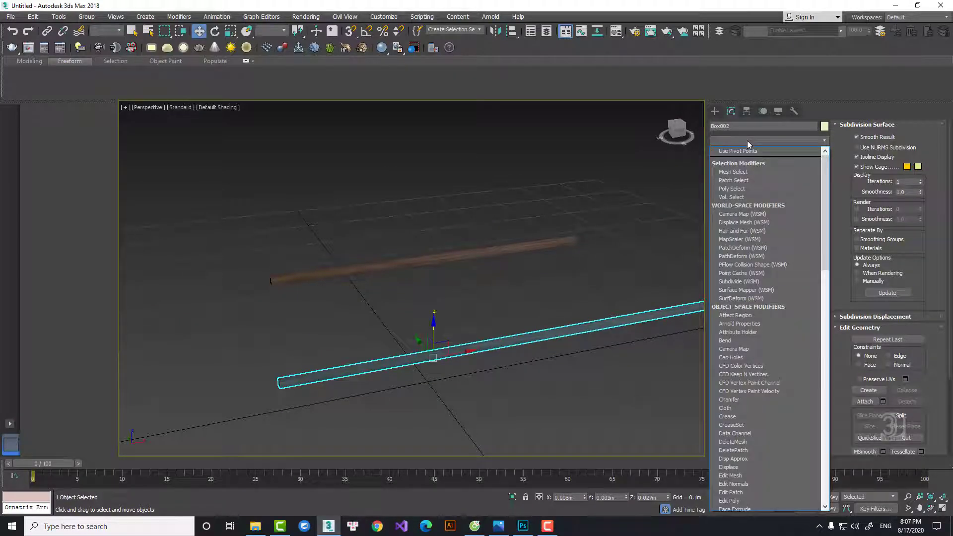
key(u)
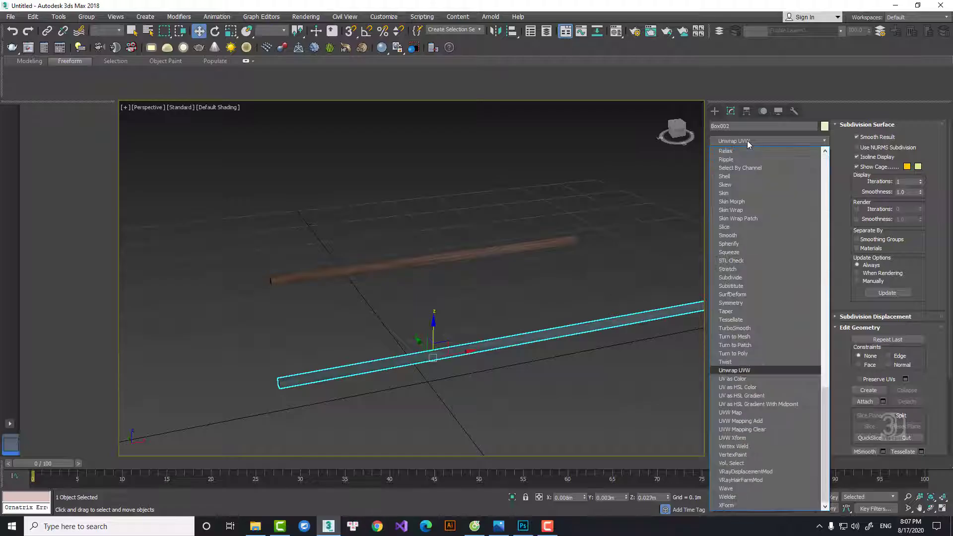
click(748, 370)
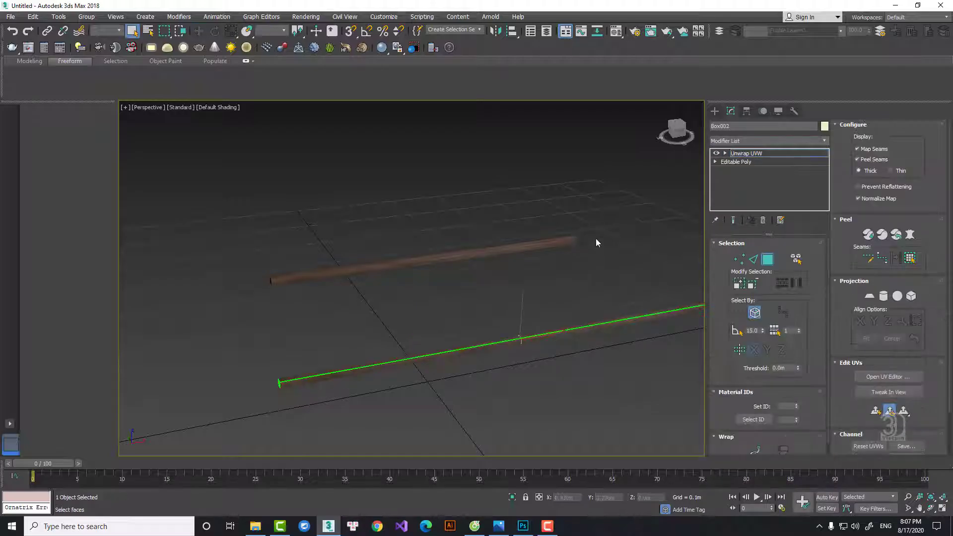
Open the lower beam's UV editor and show the wood texture 123.jpg as its background
click(908, 376)
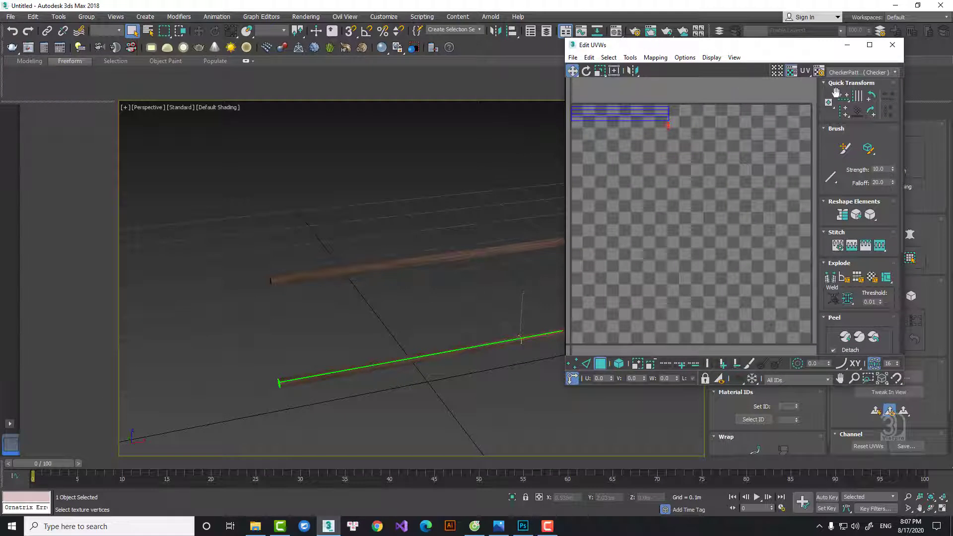
click(861, 72)
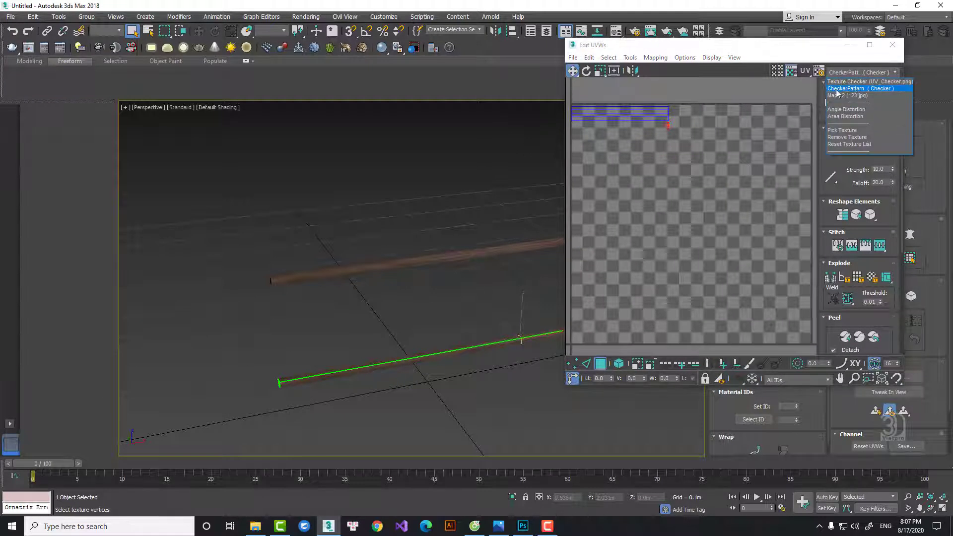
click(856, 95)
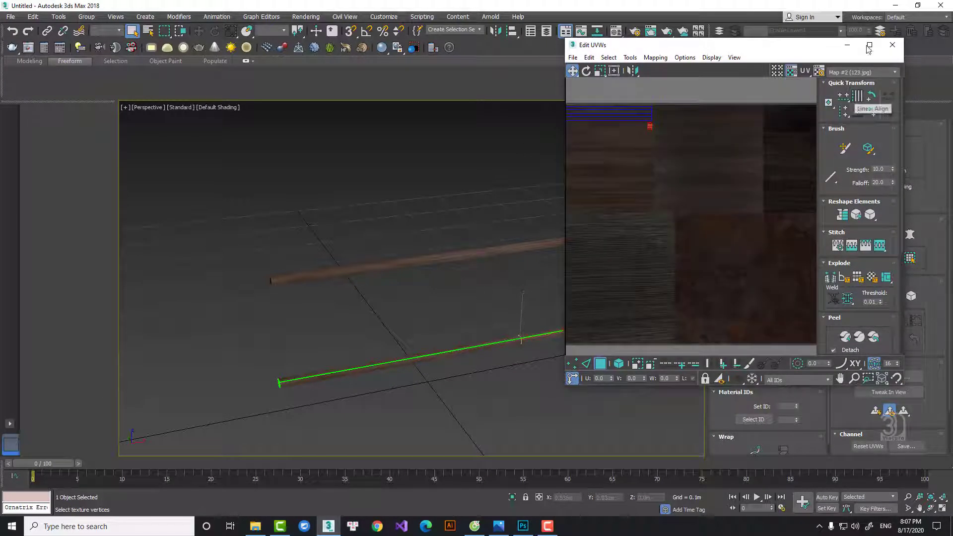
Select all of the lower beam's UV faces and move them down onto the grey wood area of the texture
drag(761, 51, 837, 51)
scroll(797, 130, down, 2)
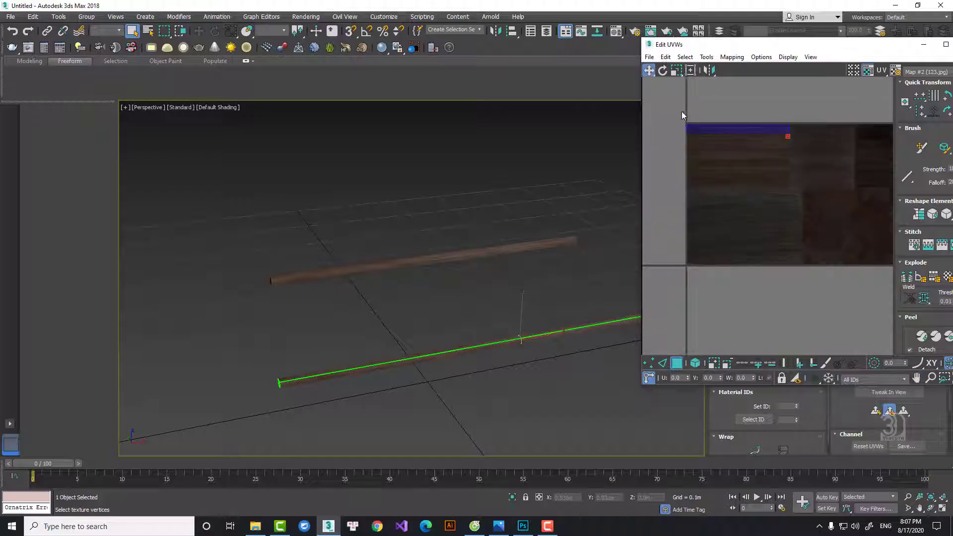
drag(681, 111, 852, 186)
drag(768, 130, 766, 193)
scroll(775, 200, up, 2)
scroll(571, 336, up, 3)
scroll(798, 171, down, 2)
middle_drag(798, 171, 671, 208)
scroll(668, 211, up, 3)
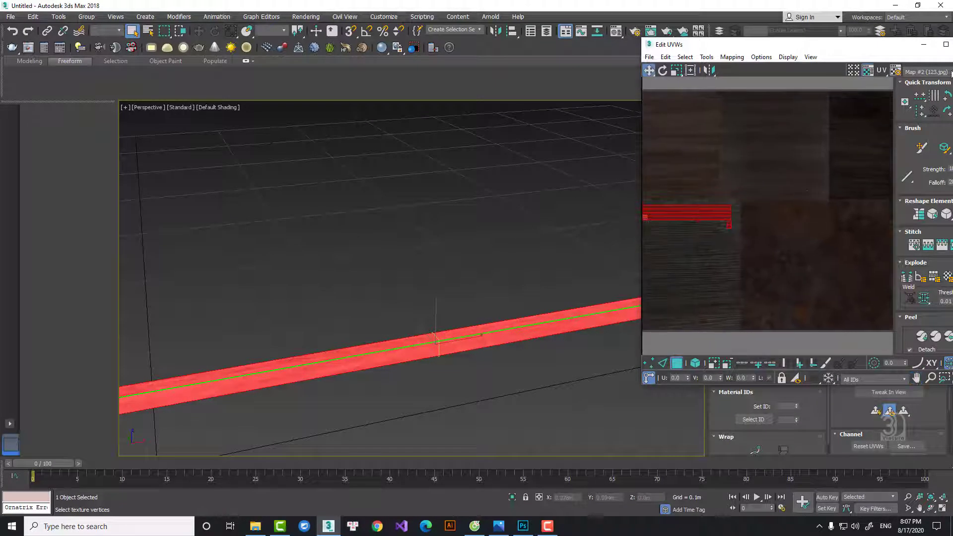
Close the UV editor, collapse the lower beam's Unwrap UVW modifier into the editable poly, and deselect the beam
drag(846, 46, 567, 45)
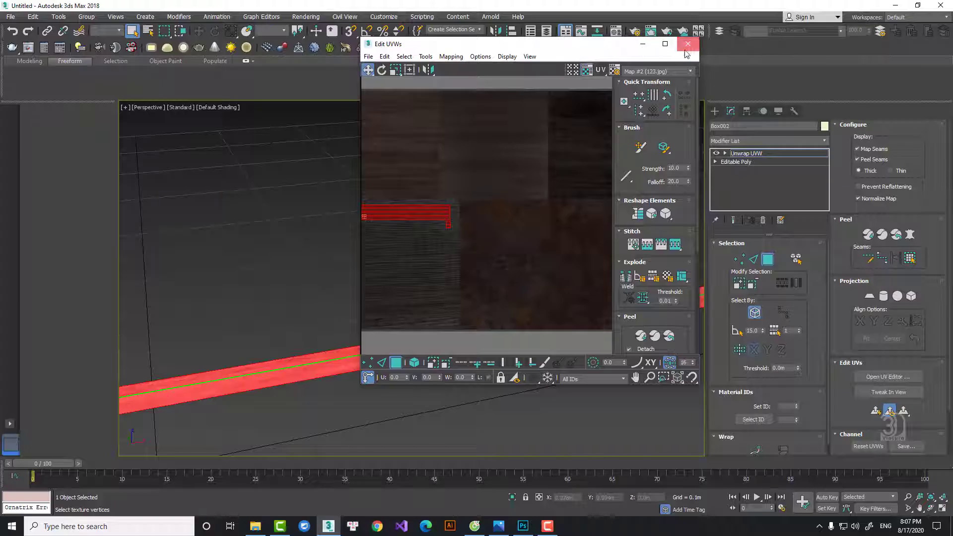
click(692, 44)
right_click(744, 154)
click(777, 240)
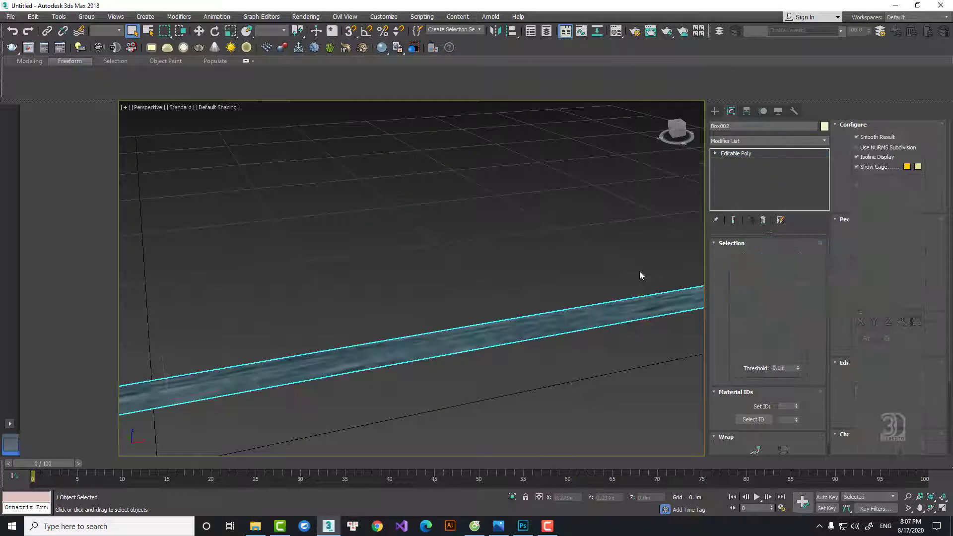
right_click(606, 258)
click(618, 264)
middle_drag(581, 282, 604, 241)
scroll(604, 241, down, 2)
click(604, 241)
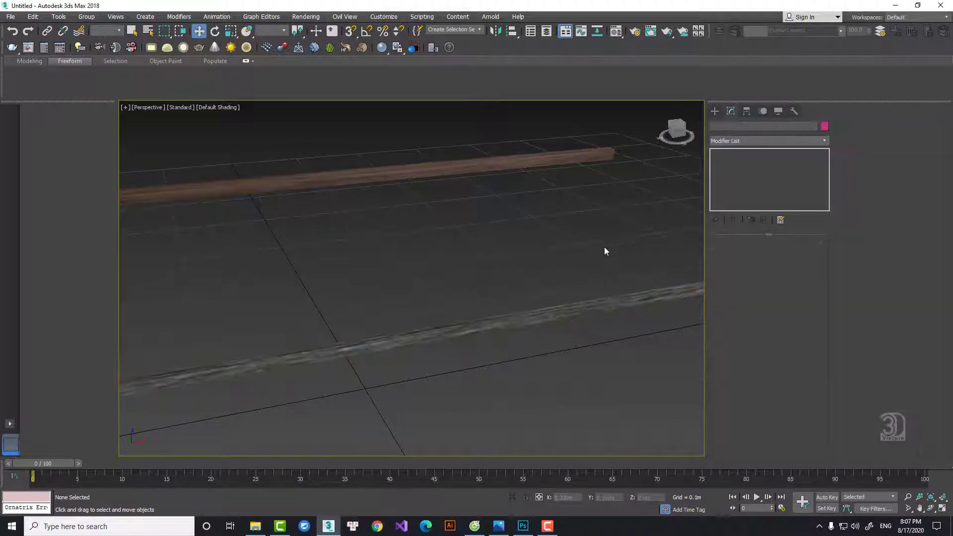
Select both beams and shorten them together by scaling them along X to about 62 percent
scroll(604, 247, down, 2)
drag(459, 197, 564, 344)
click(564, 344)
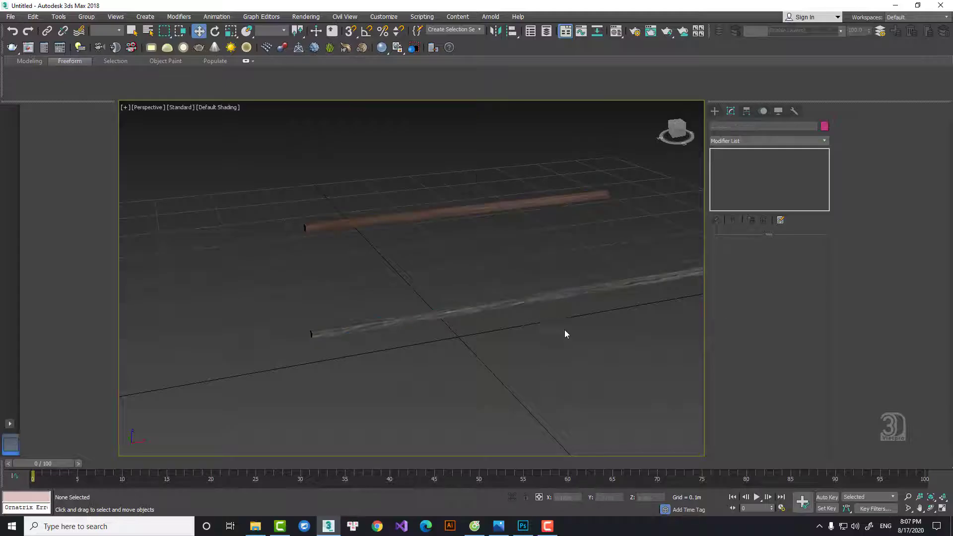
drag(540, 253, 560, 308)
ctrl+click(521, 199)
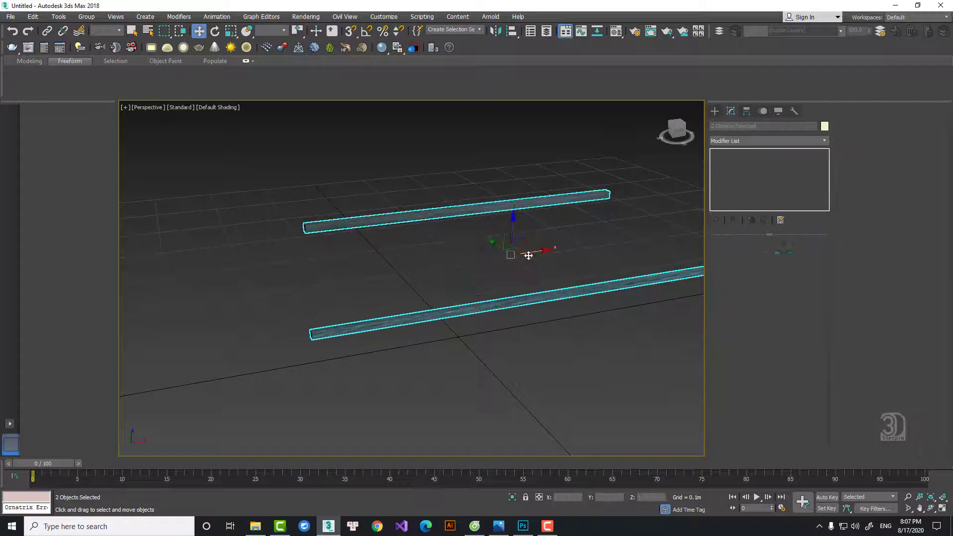
right_click(527, 258)
click(544, 276)
drag(472, 262, 487, 260)
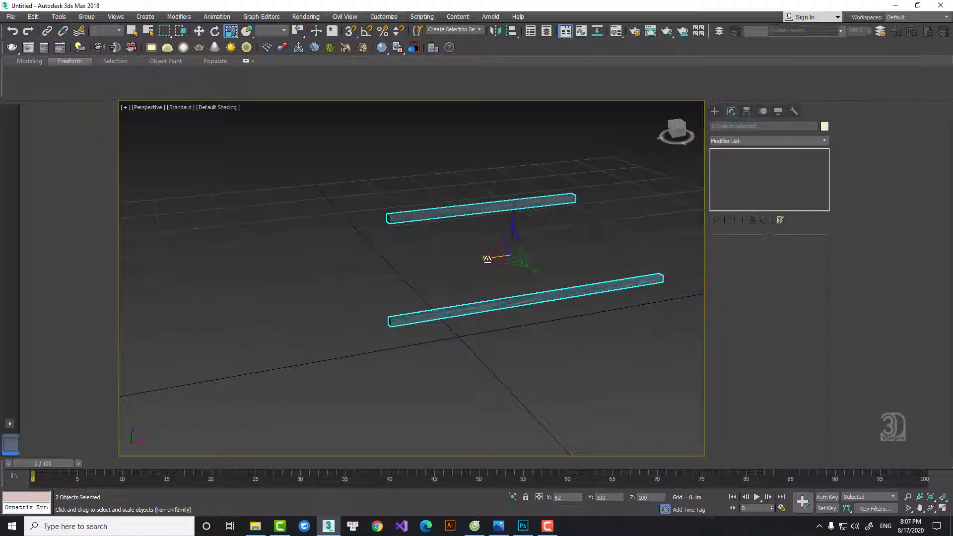
Lower the upper beam toward the lower one, to a Z position of about 0.106 m
right_click(502, 196)
click(506, 204)
click(505, 203)
drag(491, 185, 494, 210)
key(z)
scroll(501, 243, down, 2)
ctrl+click(417, 334)
alt+middle_drag(417, 334, 455, 336)
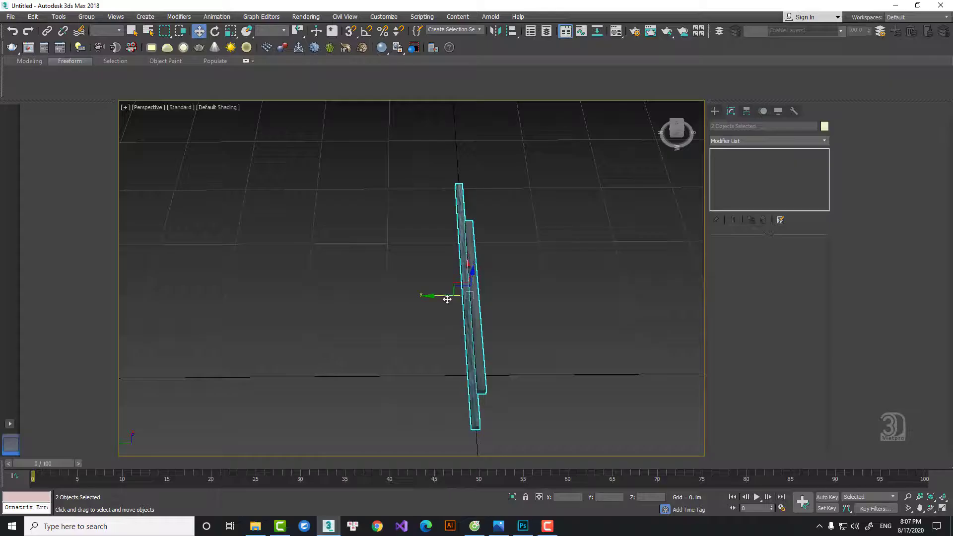
Check the rails and upright posts of the cart in the reference photo
click(554, 311)
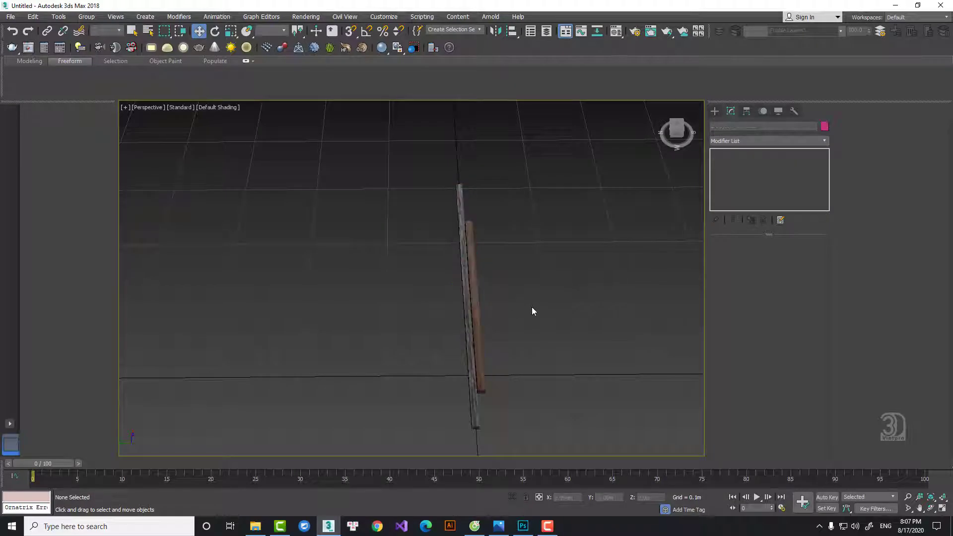
alt+middle_drag(531, 313, 400, 336)
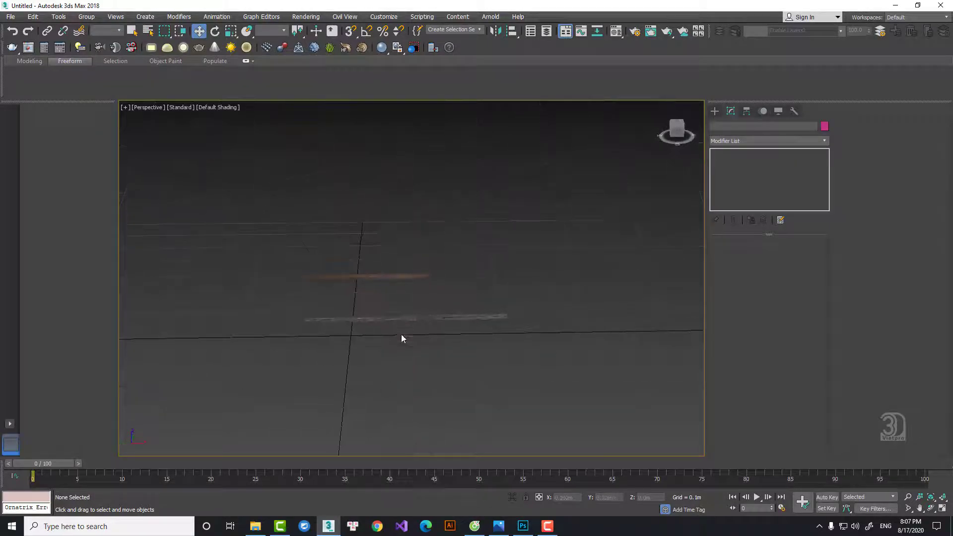
click(499, 526)
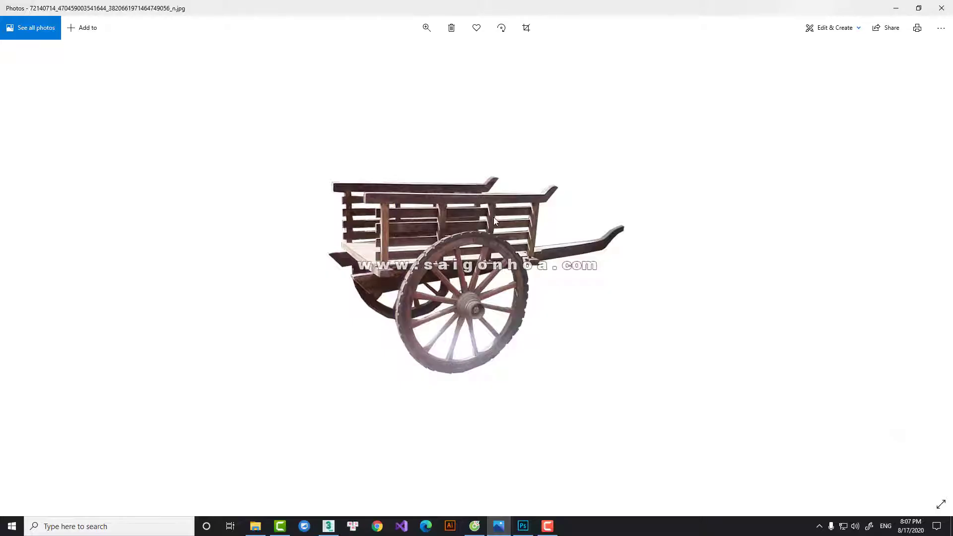
click(896, 8)
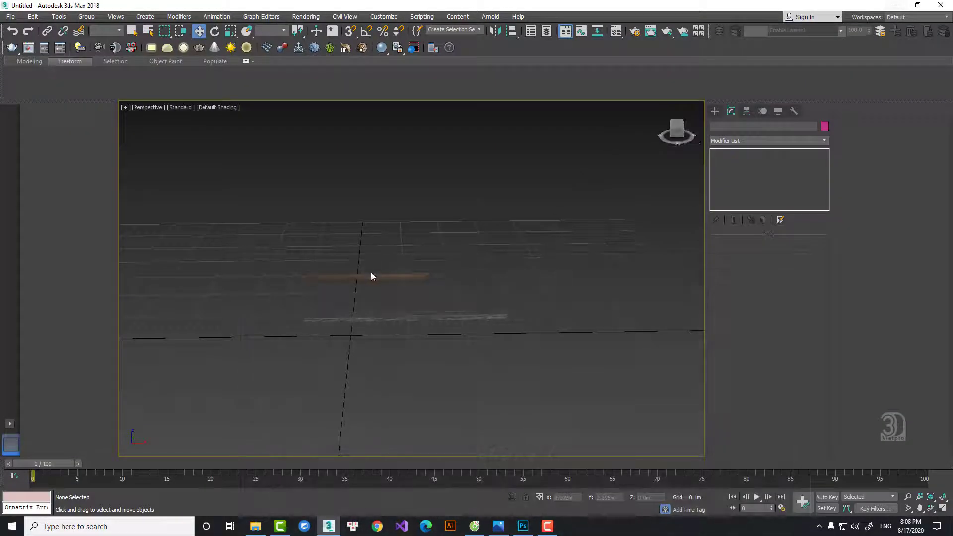
In the Front view, make one independent copy of the upper beam rotated by -90 degrees with angle snap on
click(370, 272)
key(f)
key(z)
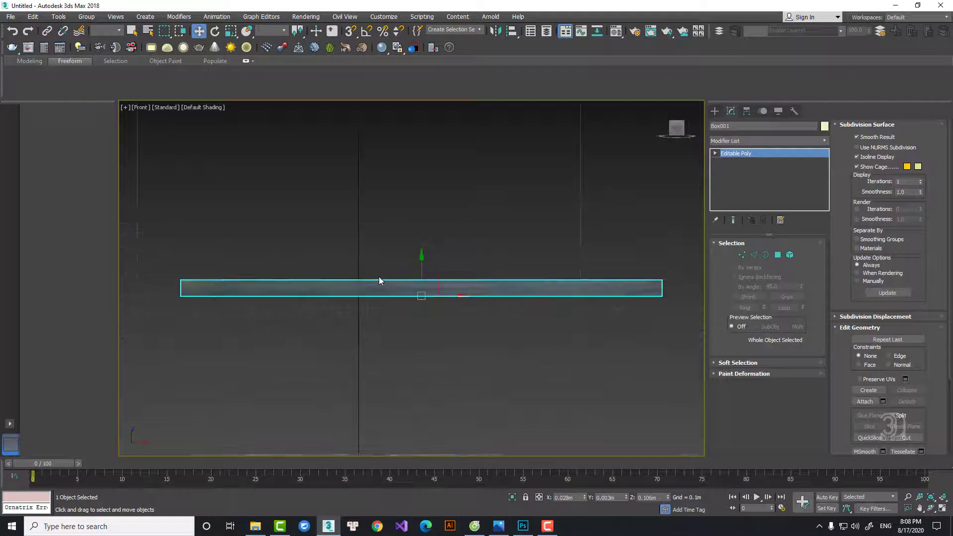
right_click(431, 262)
click(447, 282)
scroll(446, 283, down, 2)
middle_drag(442, 278, 416, 195)
right_click(417, 194)
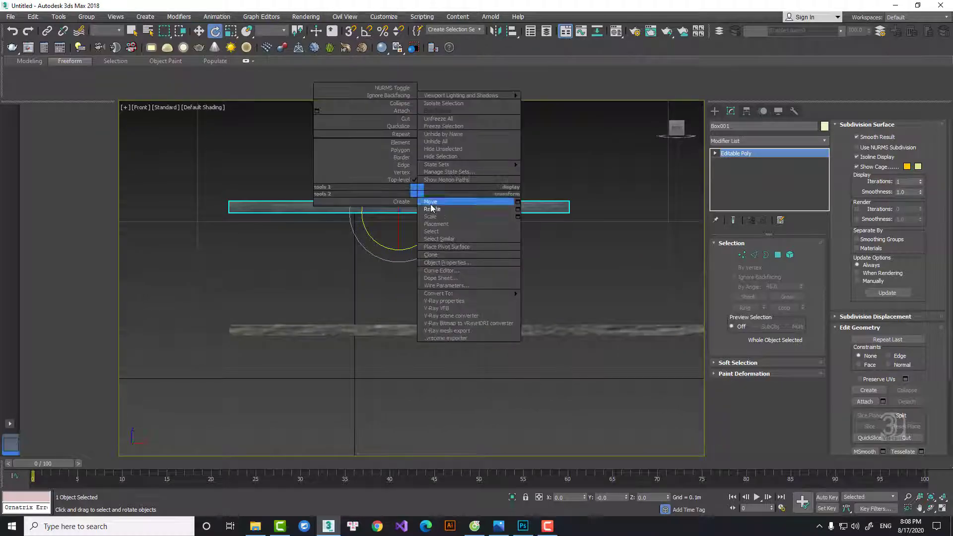
click(431, 212)
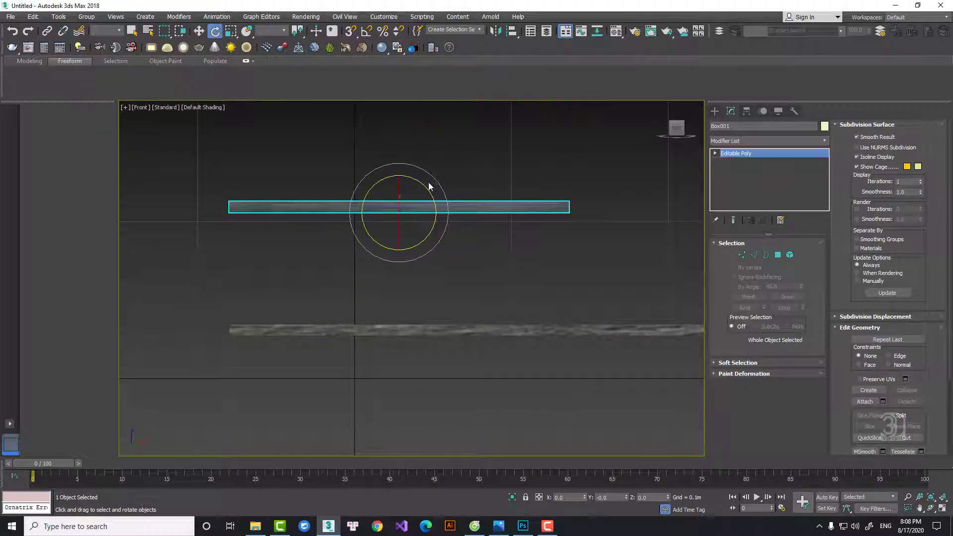
shift+drag(424, 183, 427, 330)
click(517, 305)
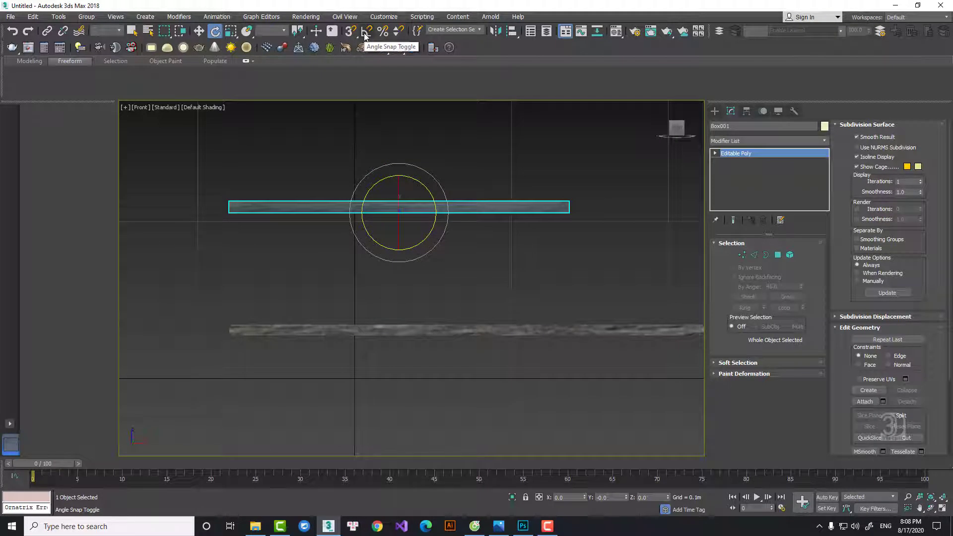
shift+drag(423, 192, 430, 245)
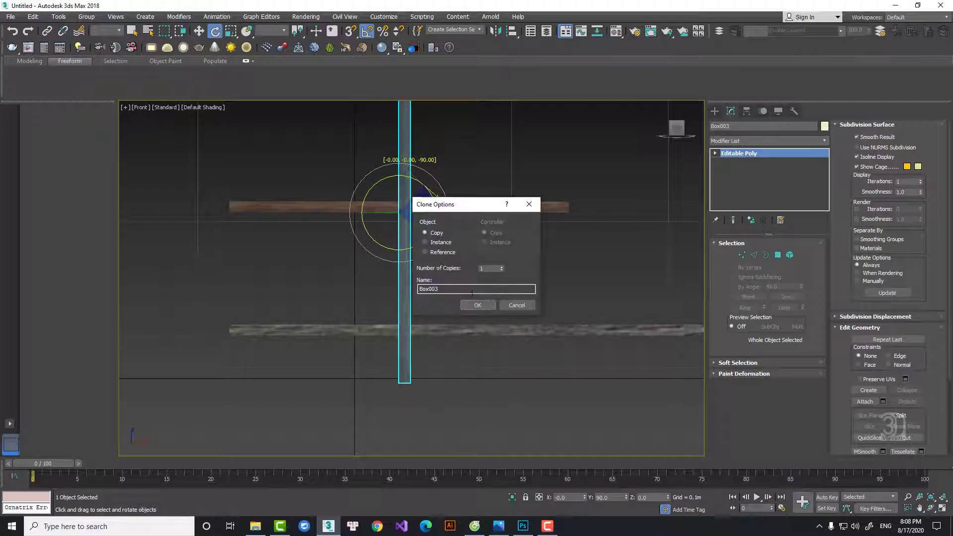
click(480, 306)
scroll(444, 278, down, 1)
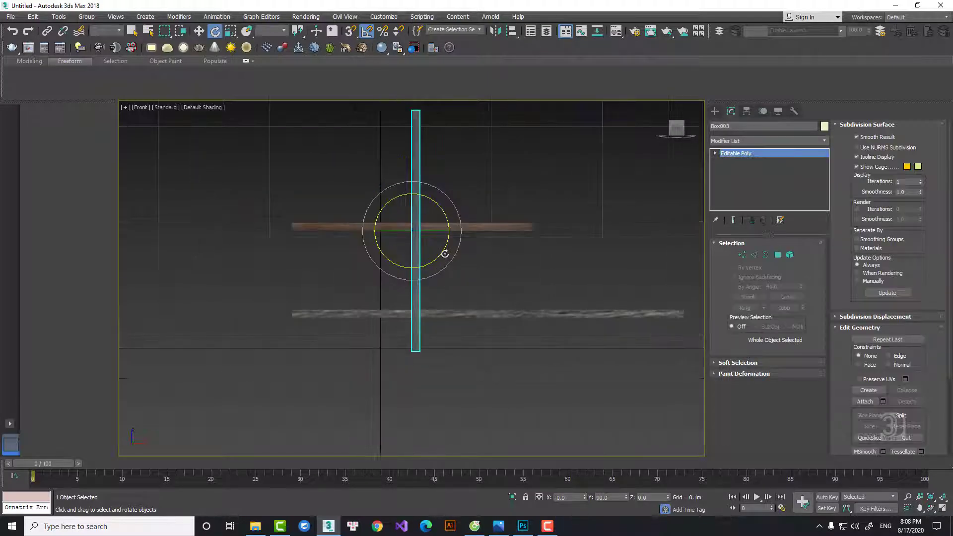
Scale the vertical copy down to a short post and place it between the two beams near their left ends
right_click(445, 255)
click(464, 273)
drag(412, 201, 308, 261)
right_click(412, 241)
click(431, 245)
scroll(318, 251, up, 2)
right_click(321, 238)
click(340, 256)
right_click(304, 253)
click(316, 282)
right_click(306, 237)
click(317, 249)
alt+middle_drag(308, 261, 368, 292)
Fine-tune the post's scale to suit the beams and move it to an X position of about -0.06 m
right_click(332, 273)
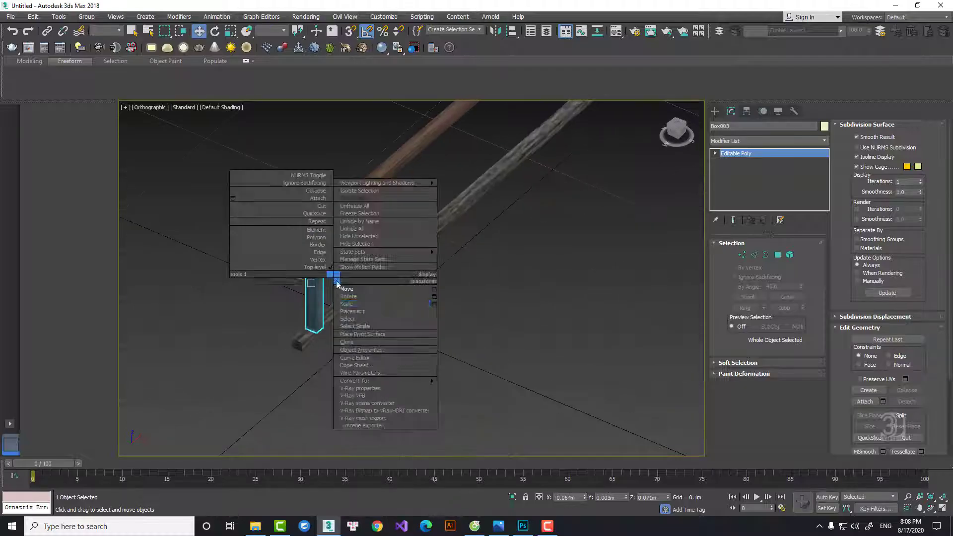
click(358, 308)
scroll(358, 309, up, 4)
drag(318, 259, 323, 234)
alt+middle_drag(324, 233, 254, 205)
right_click(291, 204)
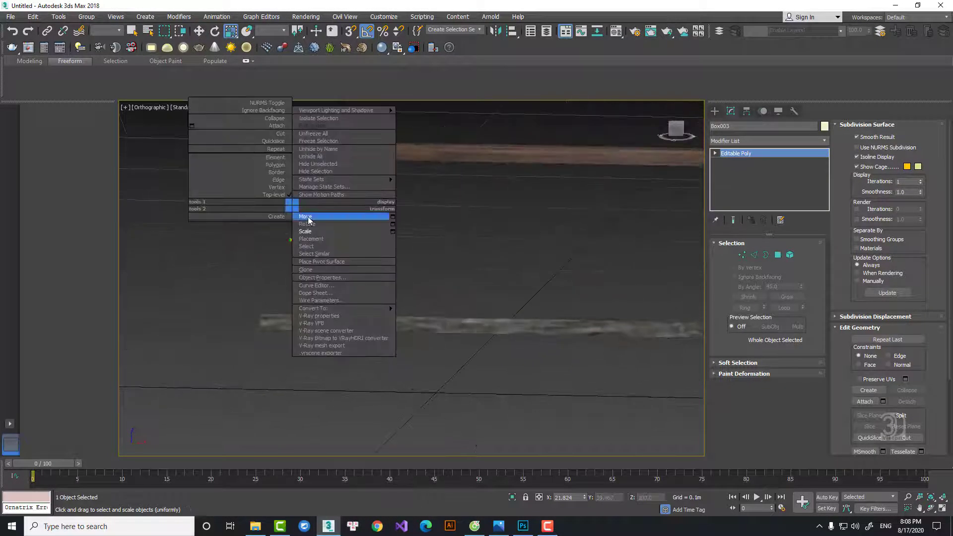
click(308, 218)
drag(326, 234, 336, 235)
Add an Unwrap UVW modifier to the vertical post and open its UV editor
click(758, 141)
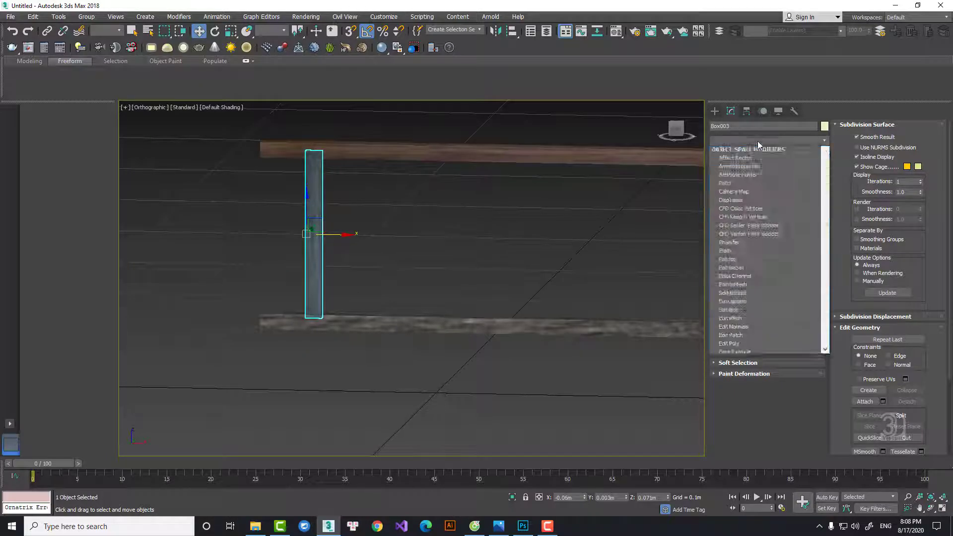
key(u)
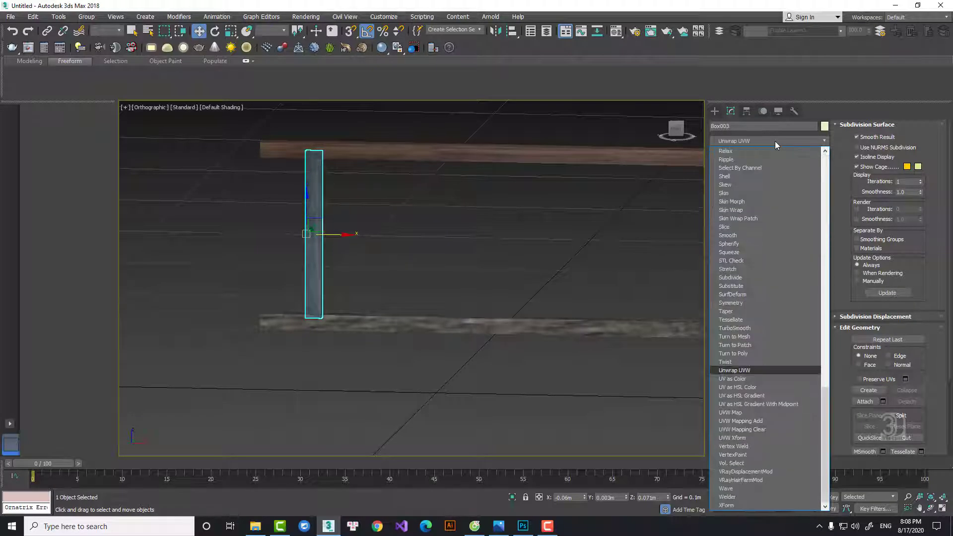
key(Return)
click(888, 377)
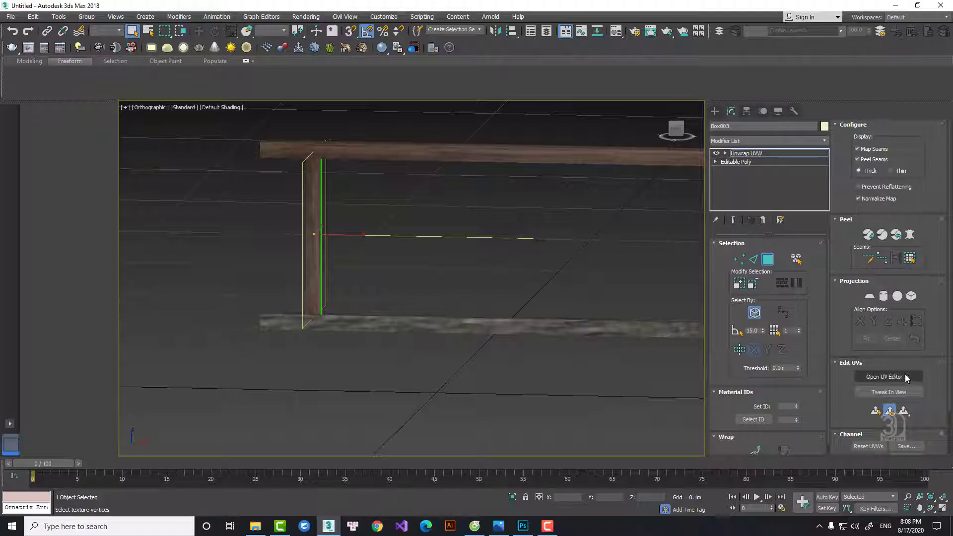
drag(268, 56, 573, 49)
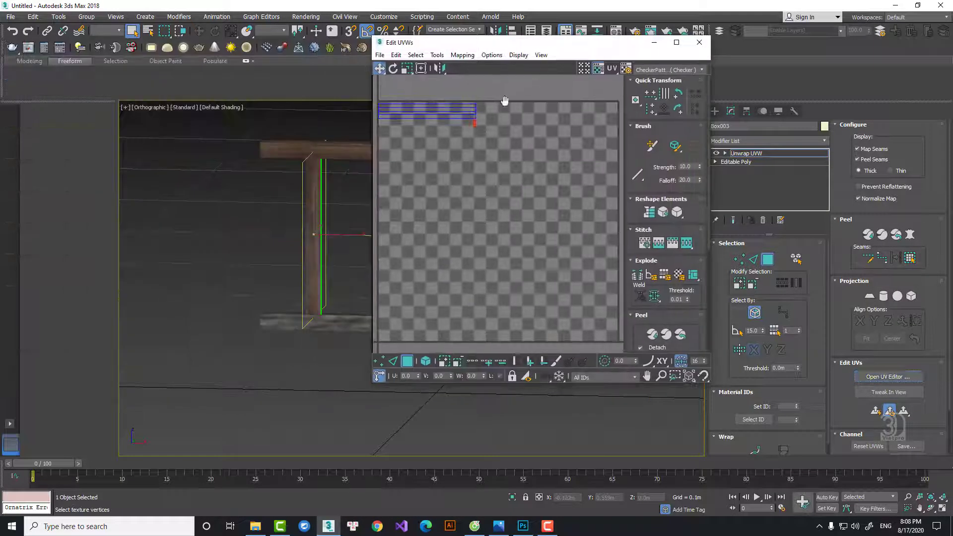
Select all of the post's UV faces and show the wood texture 123.jpg as the editor background
scroll(505, 101, down, 3)
middle_drag(424, 88, 455, 121)
key(ctrl+a)
click(657, 70)
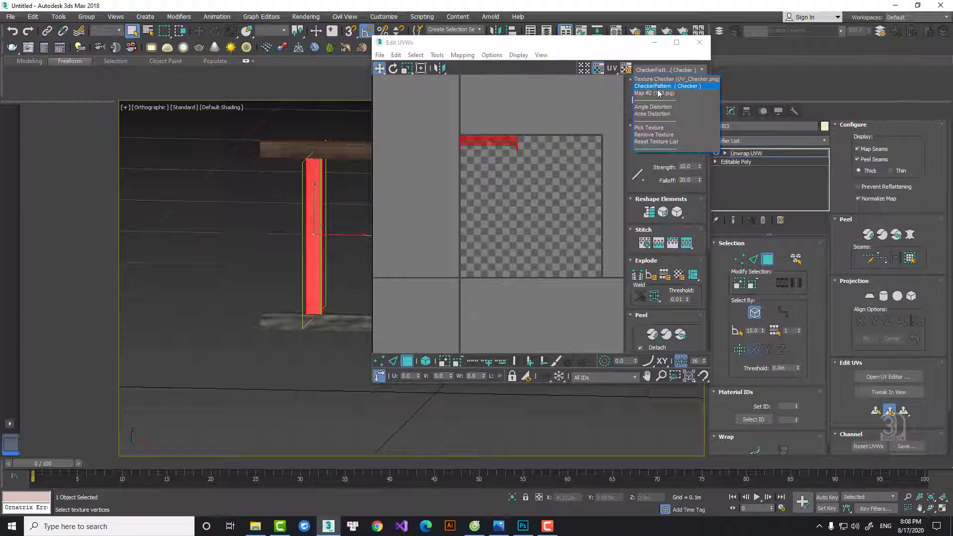
click(656, 94)
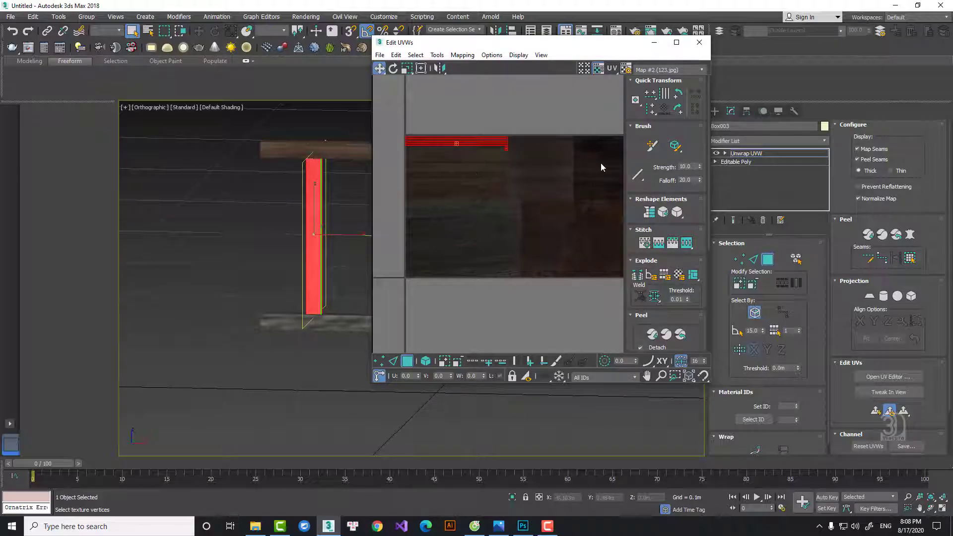
Move the post's UVs to the upper middle wood tile and squeeze them horizontally to fit within it
click(676, 42)
scroll(440, 177, up, 5)
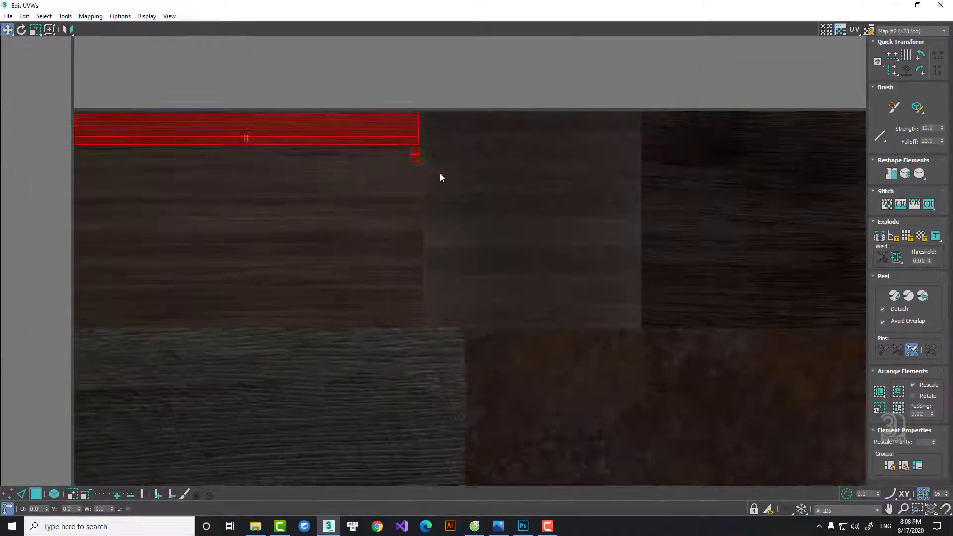
drag(334, 132, 746, 193)
middle_drag(746, 194, 411, 167)
drag(410, 167, 430, 108)
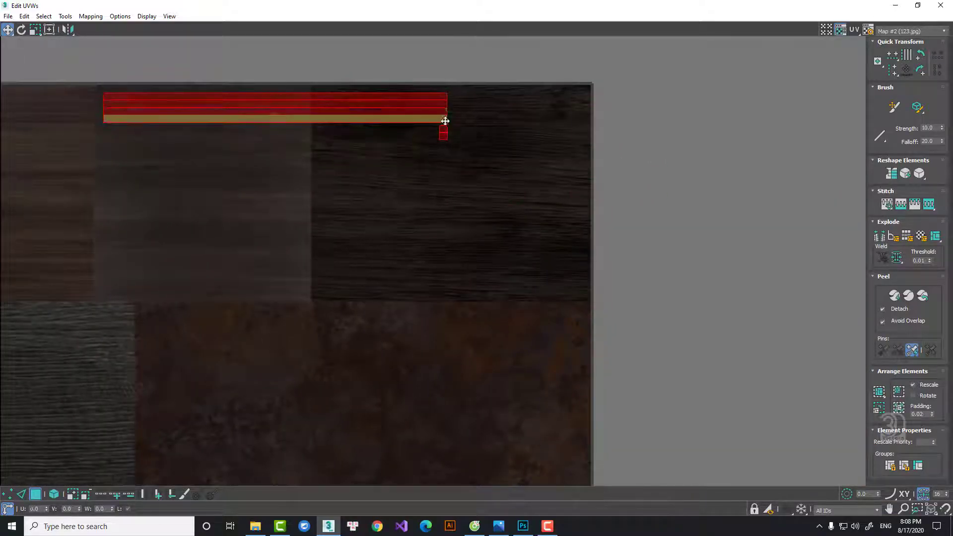
click(49, 29)
drag(451, 88, 290, 109)
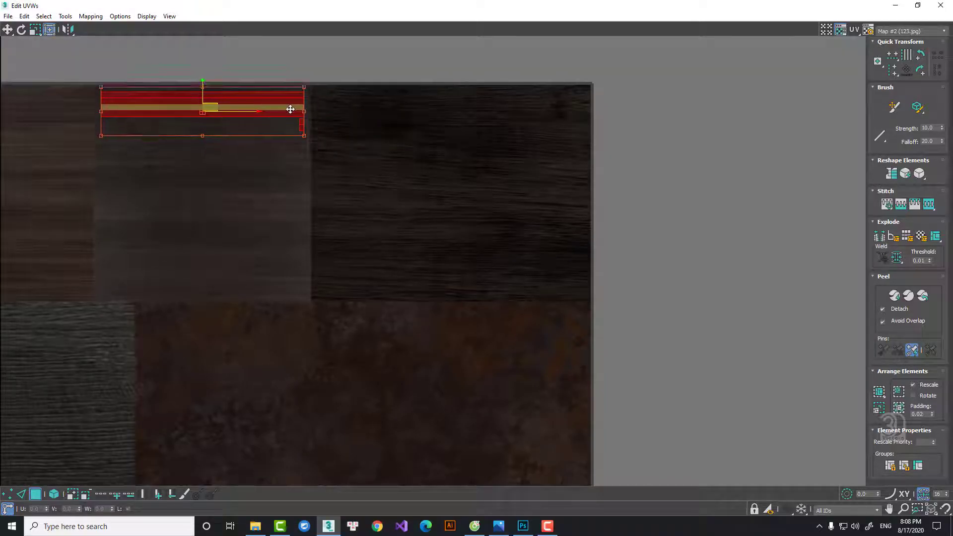
Close the UV editor, collapse the post's Unwrap UVW modifier into the editable poly, and deselect the post
click(940, 6)
right_click(751, 153)
click(767, 160)
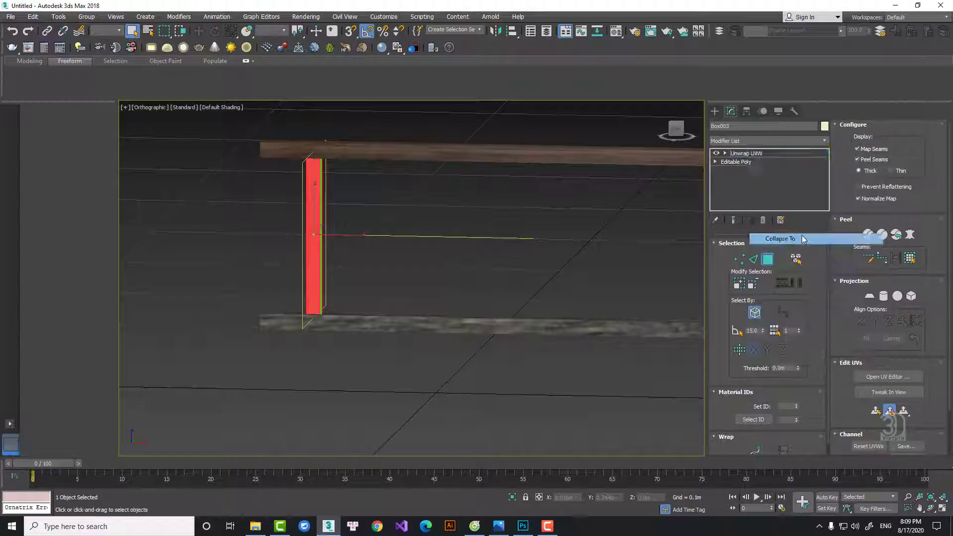
right_click(426, 224)
click(445, 230)
click(441, 236)
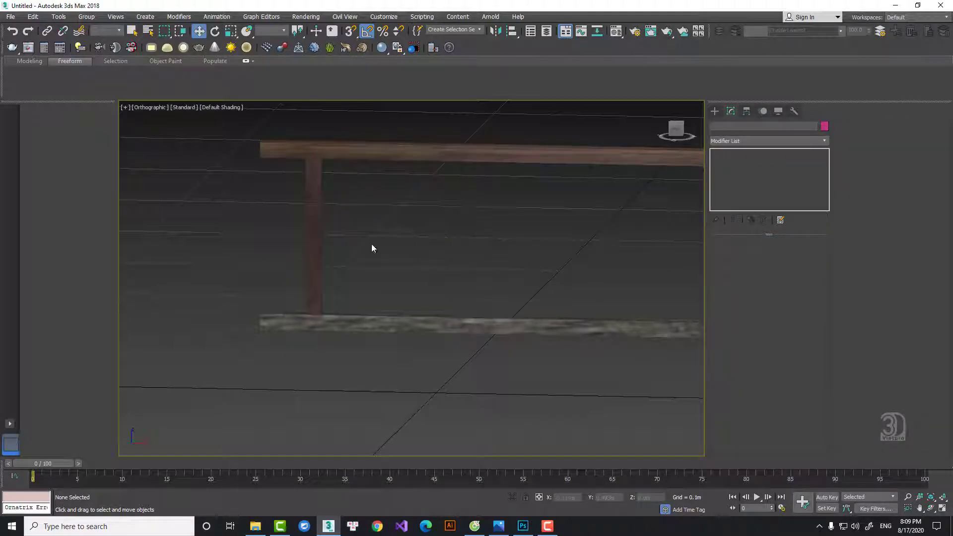
Copy the vertical post three times along the rails in the front view, spacing the posts roughly evenly
alt+middle_drag(384, 239, 467, 268)
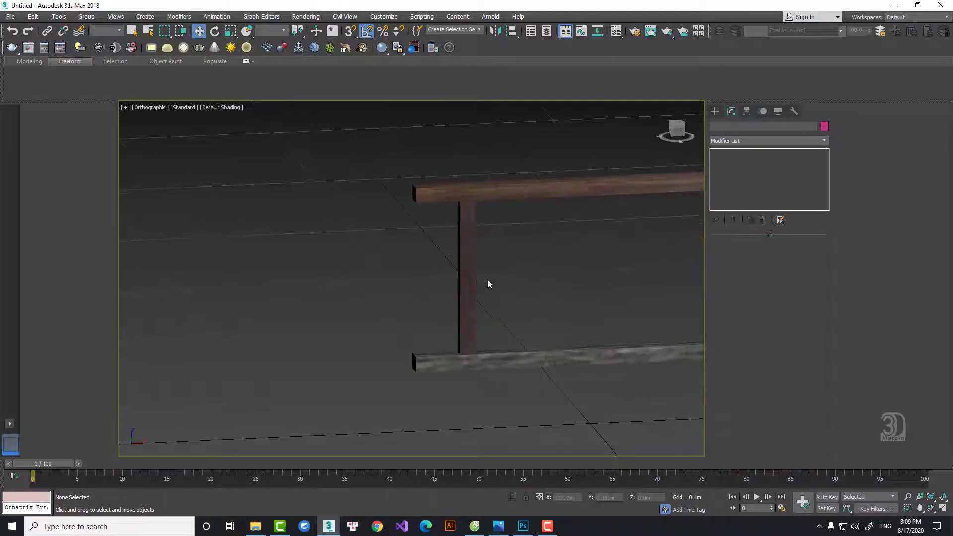
click(476, 279)
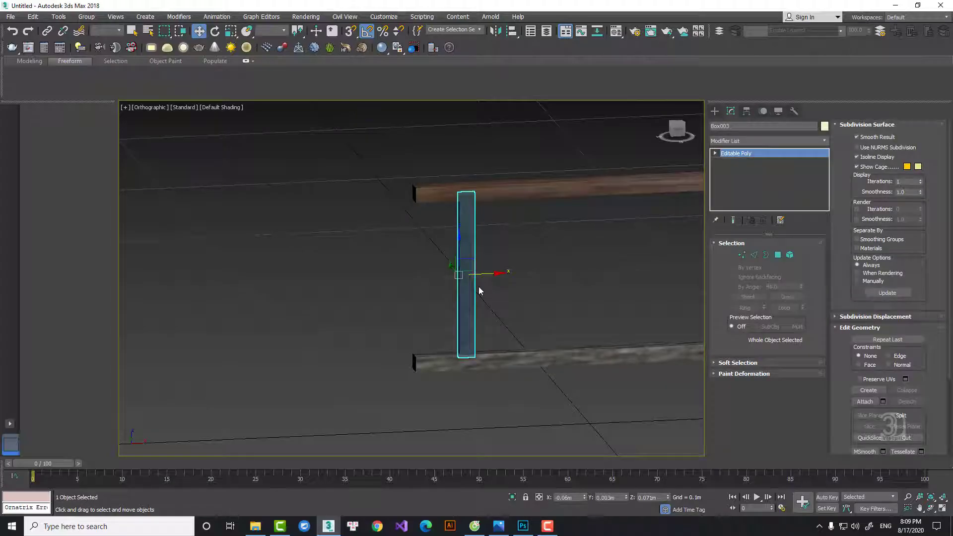
key(l)
key(f)
key(z)
scroll(448, 288, down, 3)
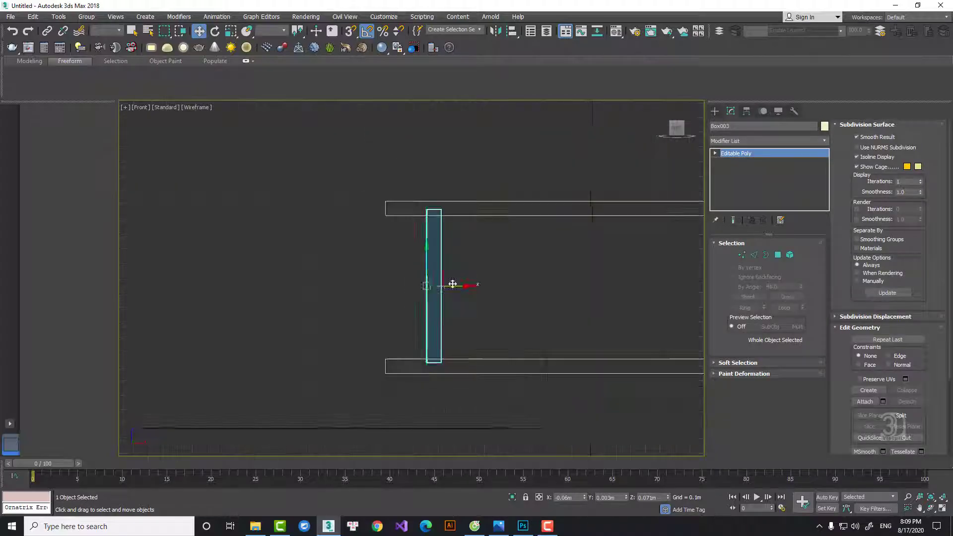
middle_drag(445, 283, 329, 273)
shift+drag(407, 282, 422, 282)
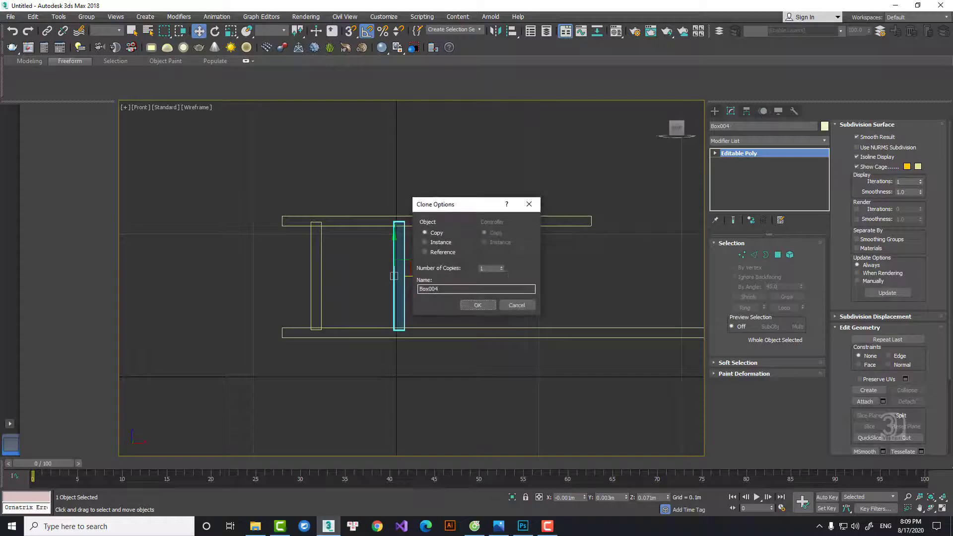
click(478, 305)
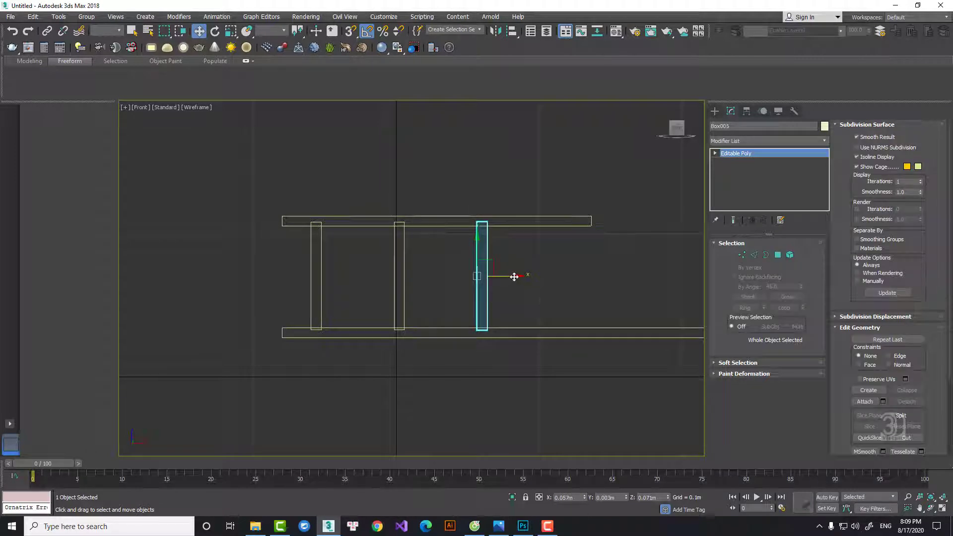
shift+drag(515, 276, 594, 276)
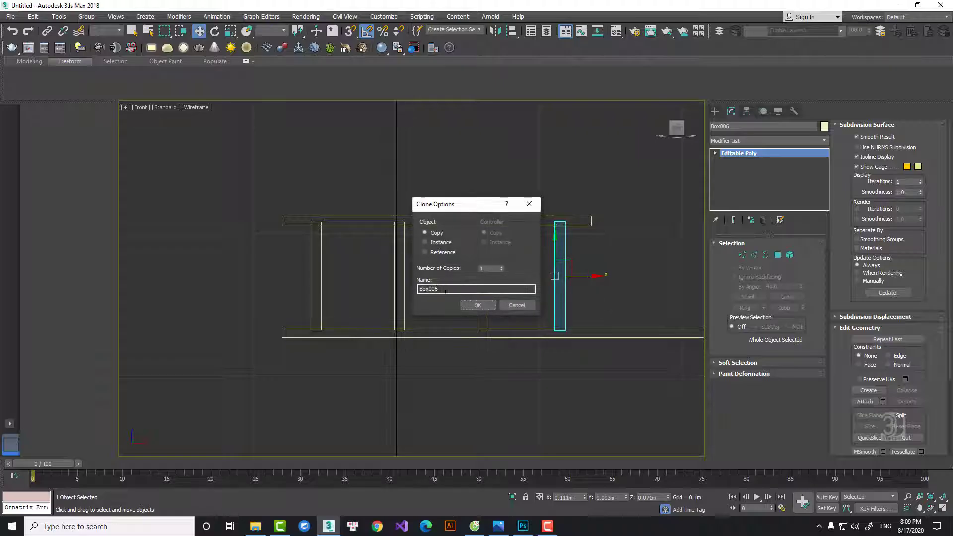
click(469, 306)
Show the side frame in a shaded perspective view without wireframe edges and clear the selection
key(p)
key(z)
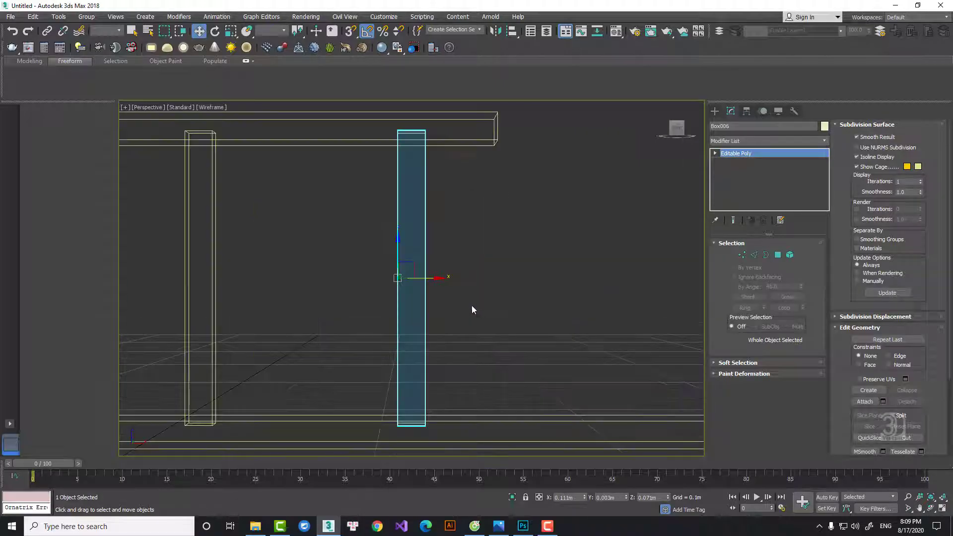
scroll(472, 301, down, 5)
mouse_move(472, 301)
alt+middle_down()
mouse_move(496, 323)
mouse_move(538, 306)
alt+middle_up()
key(F3)
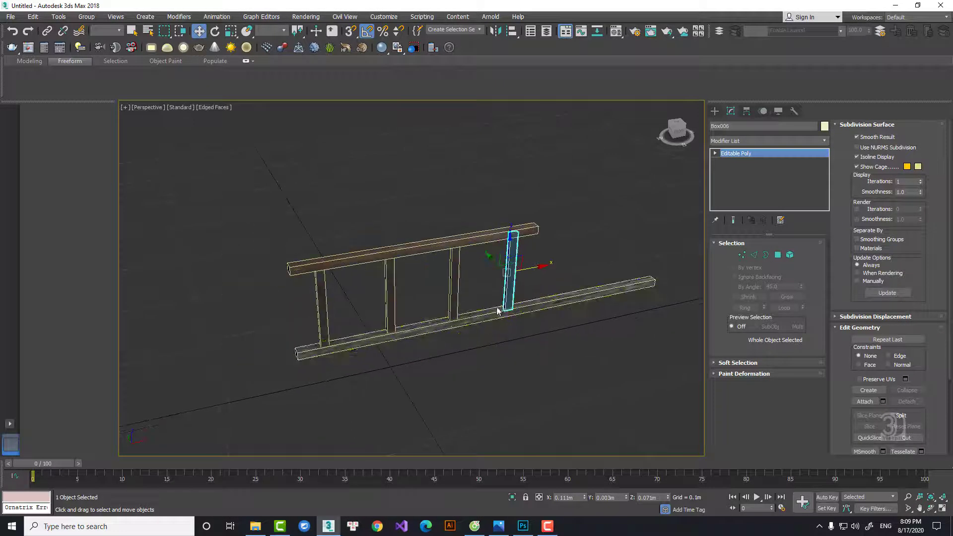
key(F4)
click(587, 232)
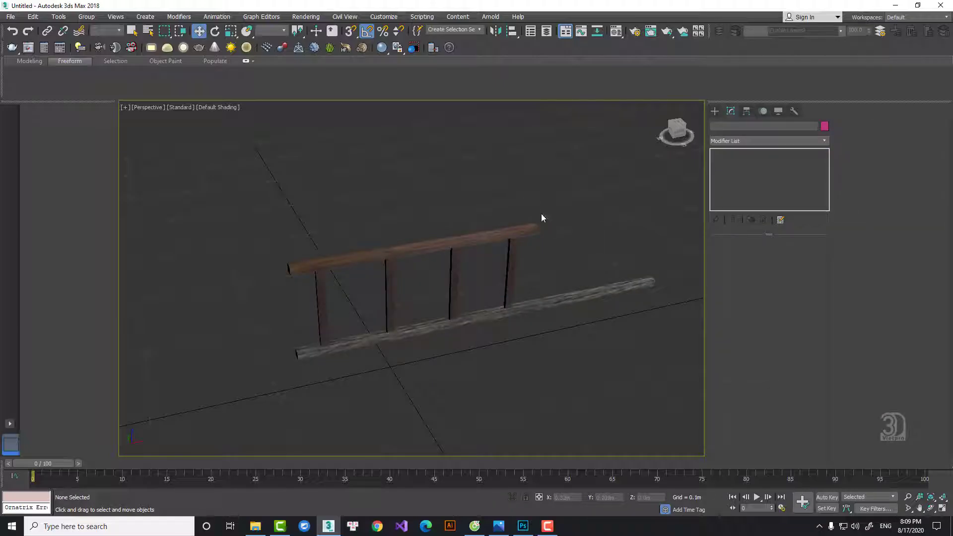
key(ctrl+a)
click(581, 322)
Add an Unwrap UVW modifier to the third post of the side frame and open its UV editor
click(512, 274)
click(454, 279)
scroll(455, 277, up, 3)
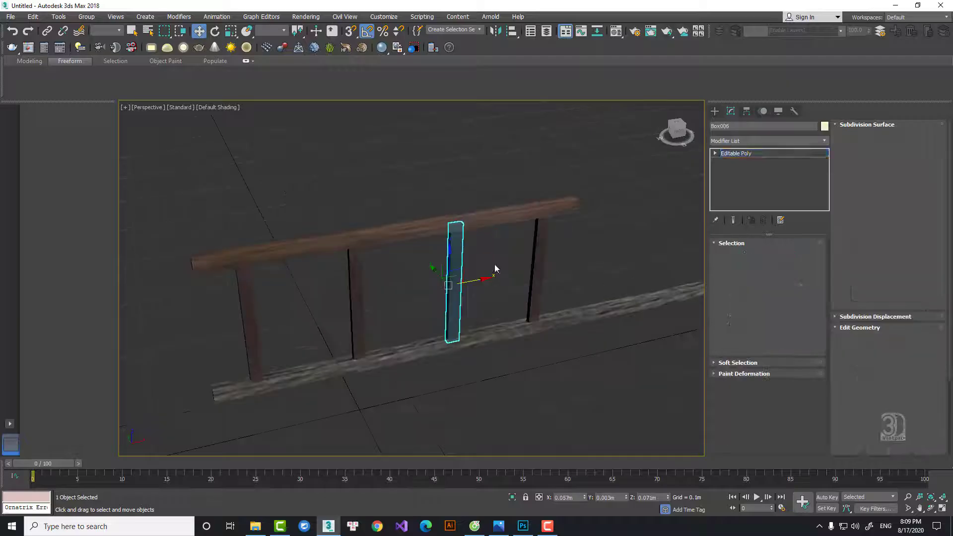
click(775, 137)
key(u)
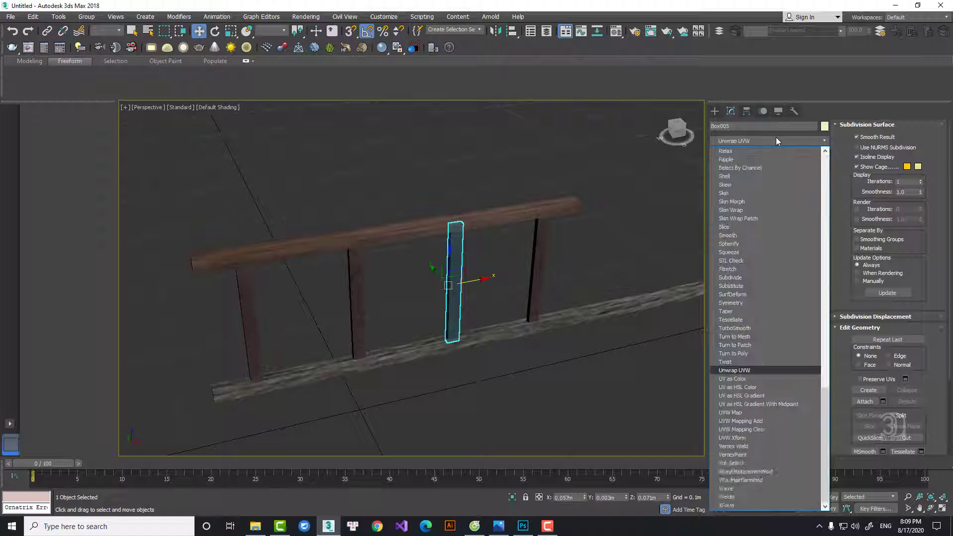
key(Return)
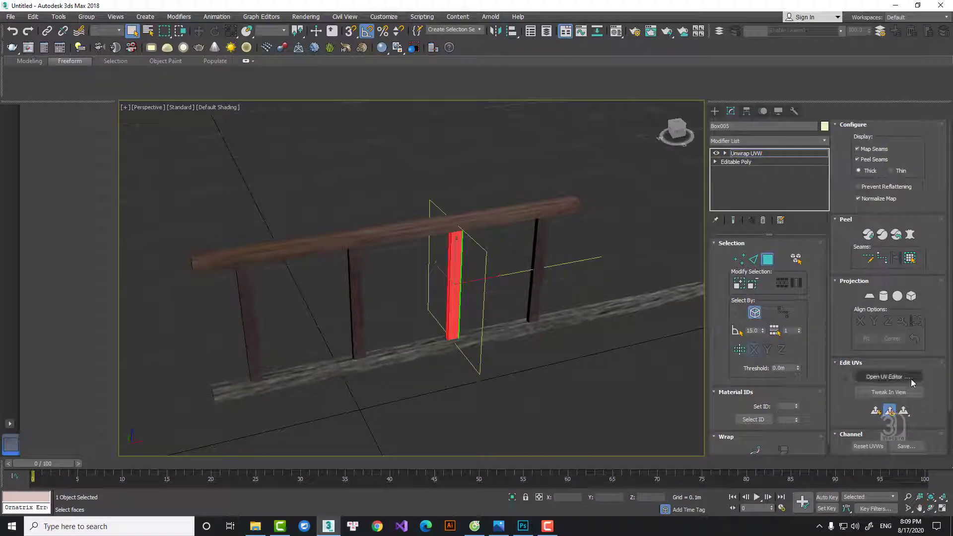
click(910, 379)
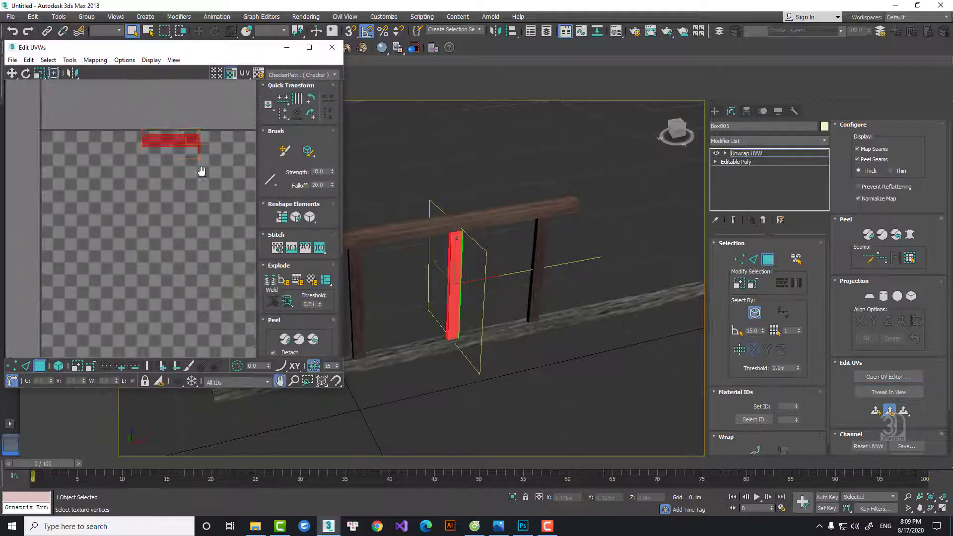
Show 123.jpg as the UV editor background and move the third post's UVs onto the dark upper-right wood tile
click(301, 75)
click(296, 102)
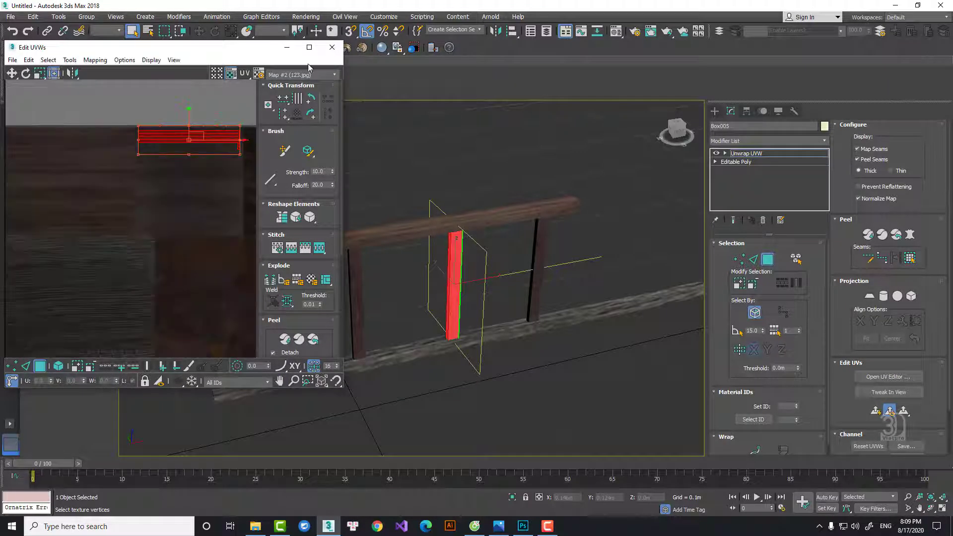
click(310, 48)
drag(506, 121, 691, 193)
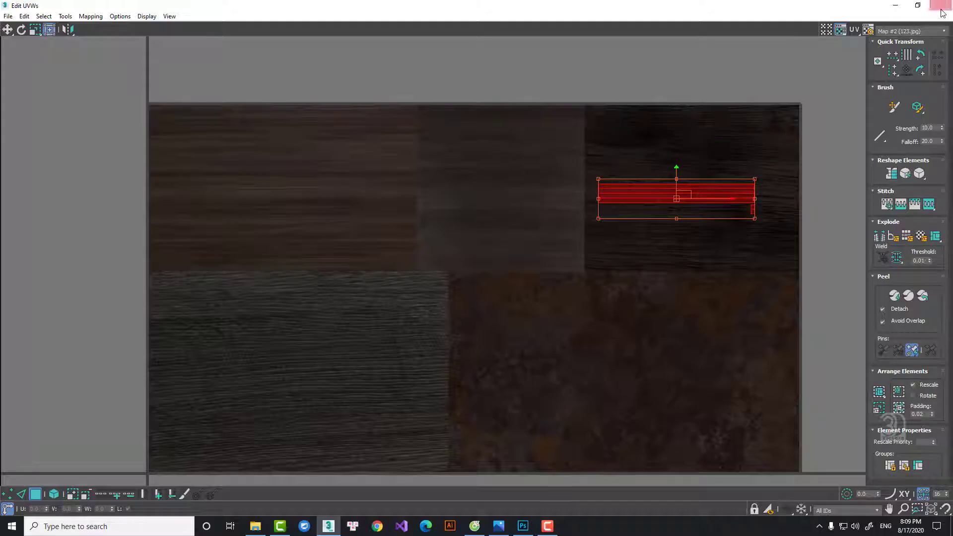
Close the UV editor, collapse the third post's Unwrap UVW modifier into the editable poly, and deselect the post
click(940, 8)
right_click(761, 154)
click(804, 241)
click(505, 244)
Add an Unwrap UVW modifier to the second post of the side frame and open its UV editor
click(357, 281)
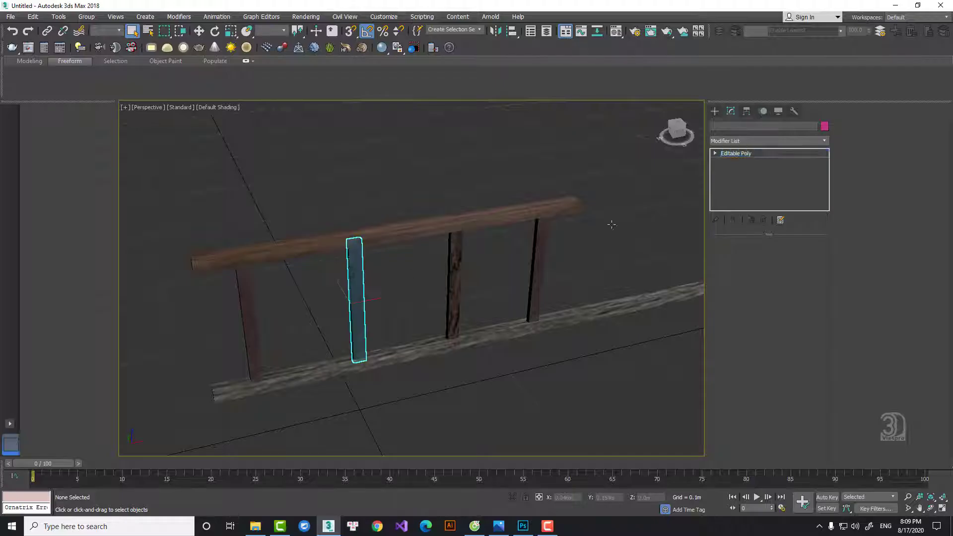
click(781, 141)
key(u)
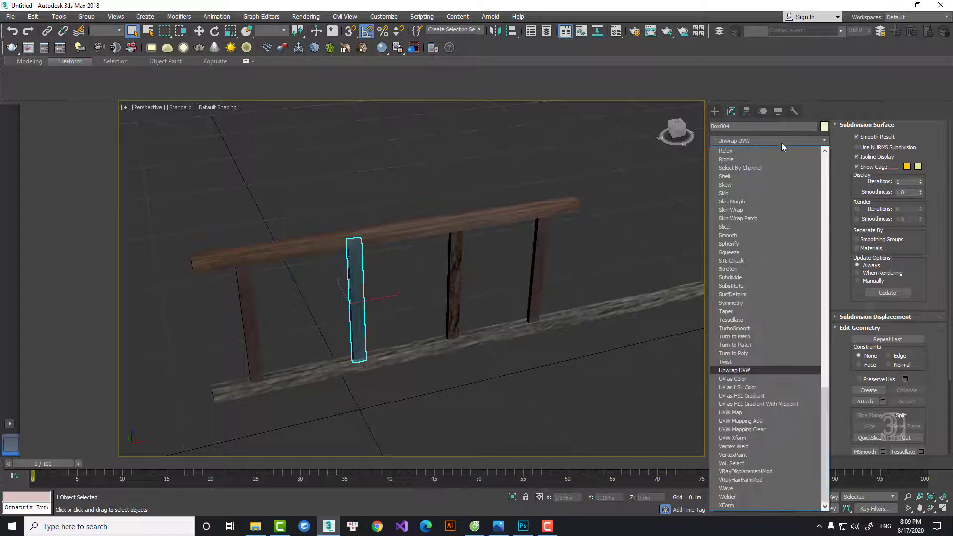
key(Return)
click(888, 377)
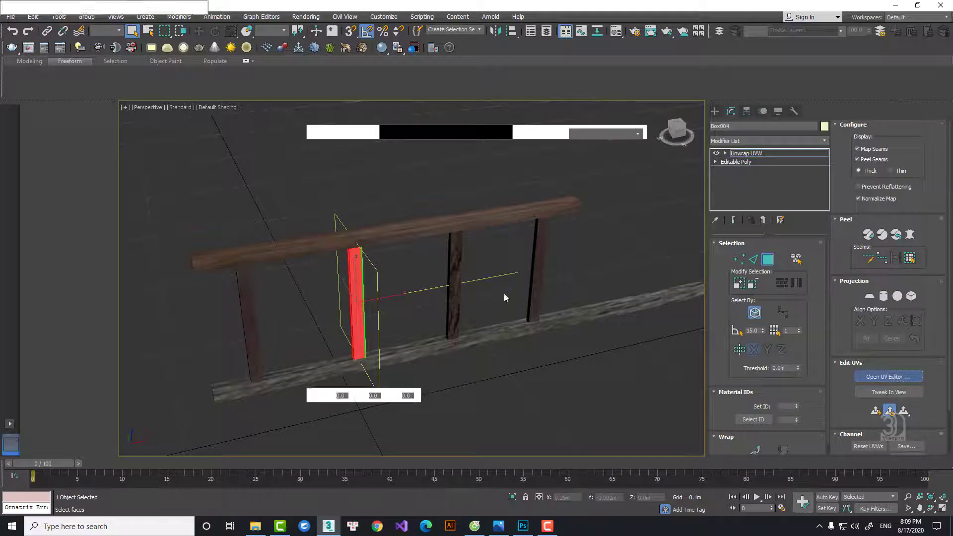
Show 123.jpg behind the second post's UVs, move them onto the lower-left grey wood tile, and enlarge them to its left edge
click(293, 75)
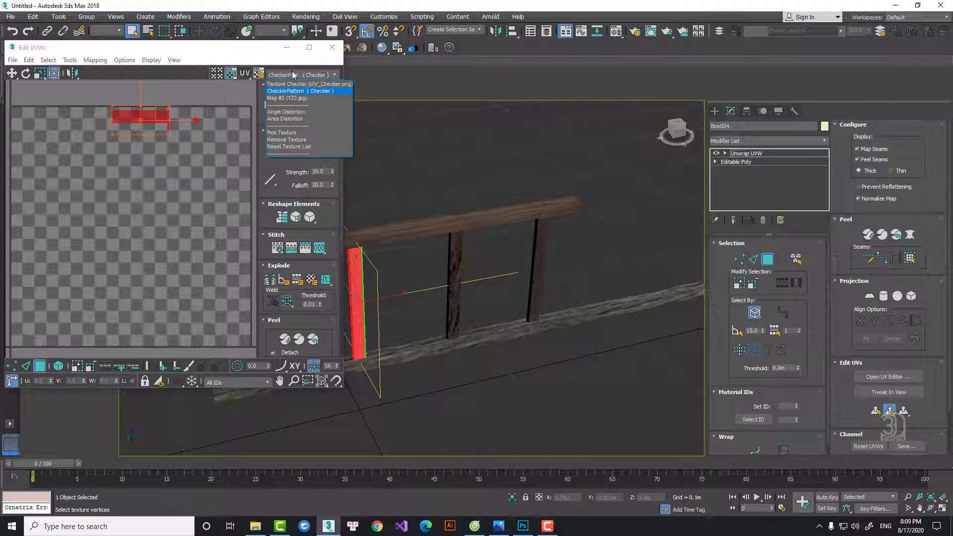
click(286, 97)
drag(169, 118, 78, 242)
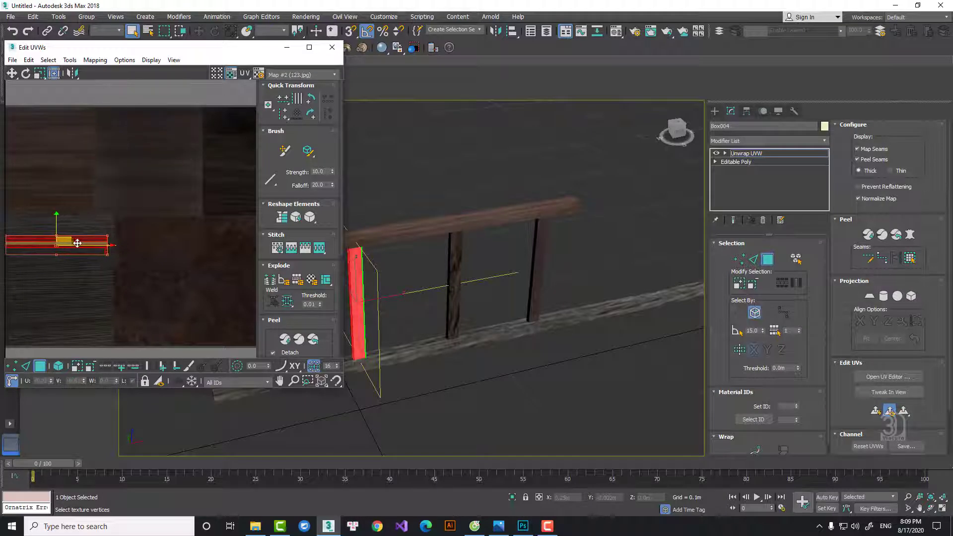
middle_drag(70, 243, 264, 212)
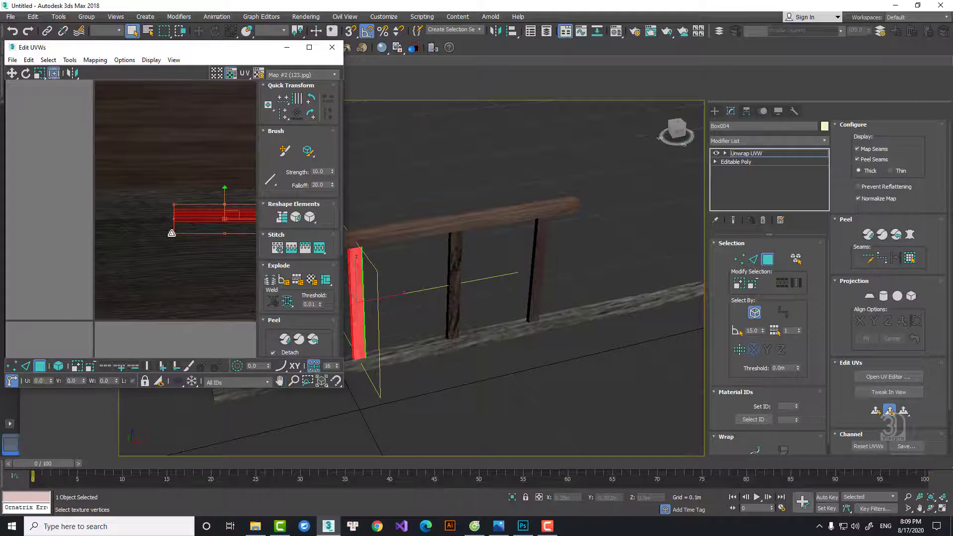
drag(171, 233, 95, 240)
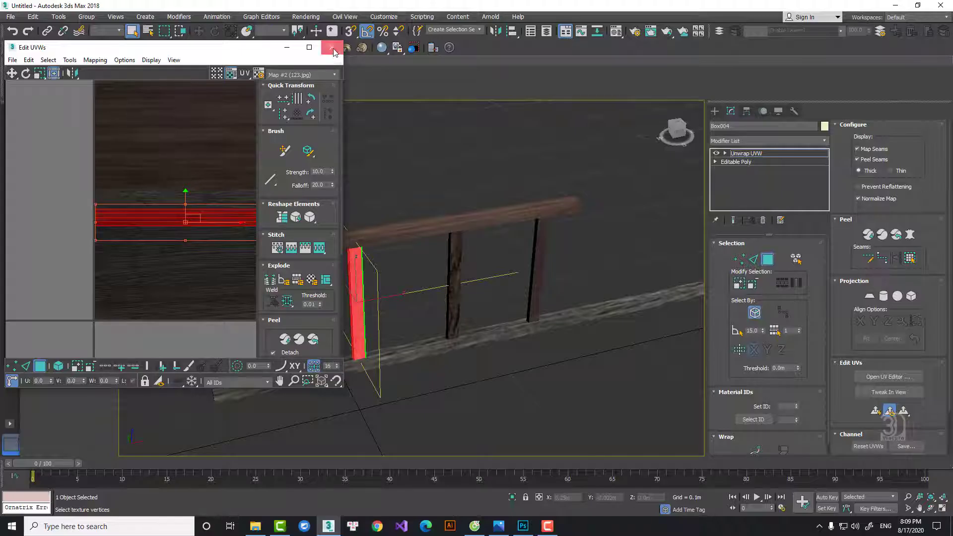
Close the UV editor, collapse the second post's Unwrap UVW modifier into the editable poly, and deselect the post
click(331, 47)
right_click(746, 152)
click(767, 239)
right_click(516, 166)
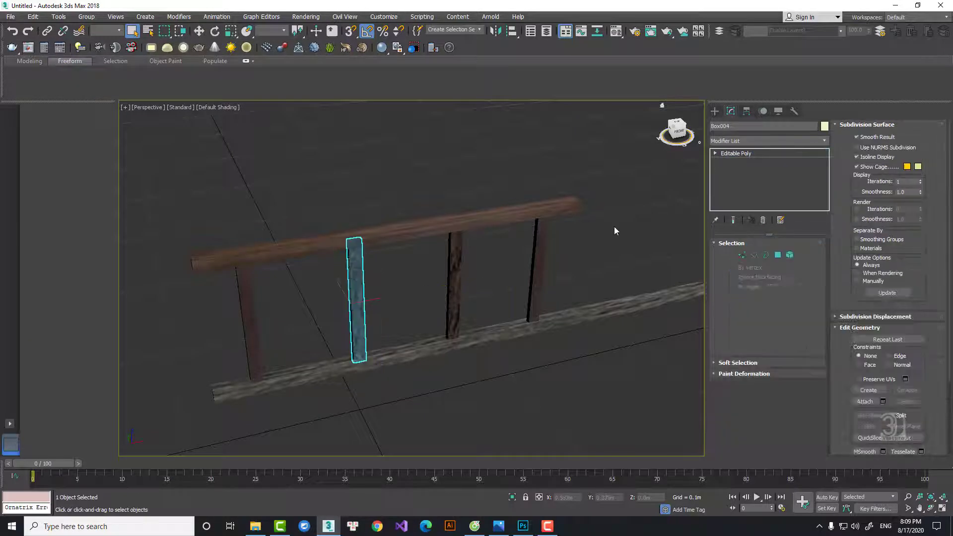
click(529, 180)
click(509, 166)
Select all six beams and copy them along Y in the top view to form the cart's opposite side frame
middle_drag(576, 235, 548, 267)
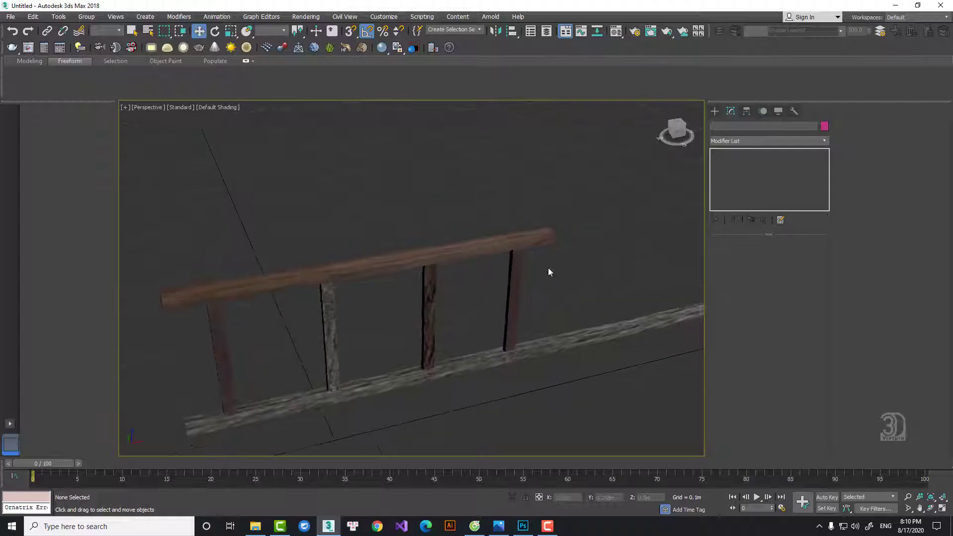
scroll(548, 267, down, 3)
key(ctrl+a)
alt+middle_drag(611, 336, 580, 303)
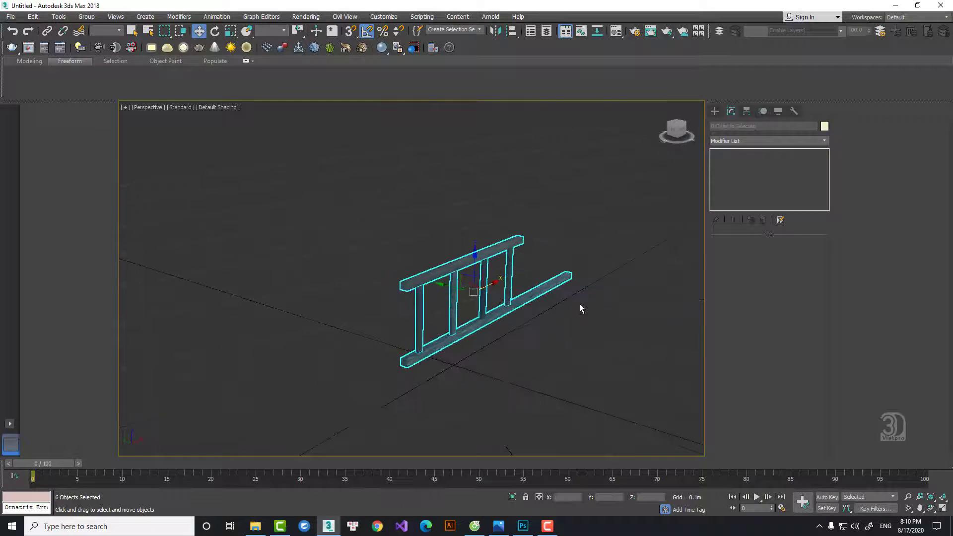
key(t)
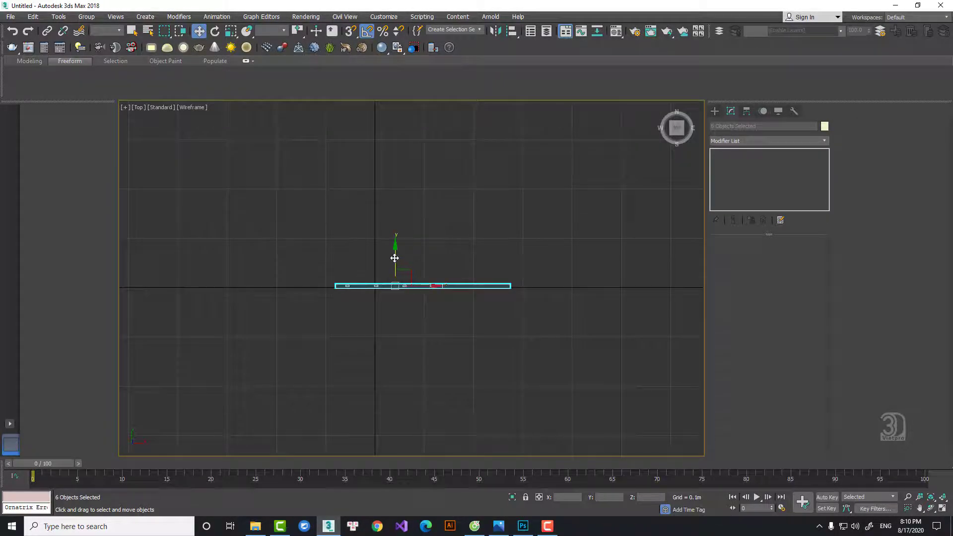
shift+drag(394, 258, 400, 173)
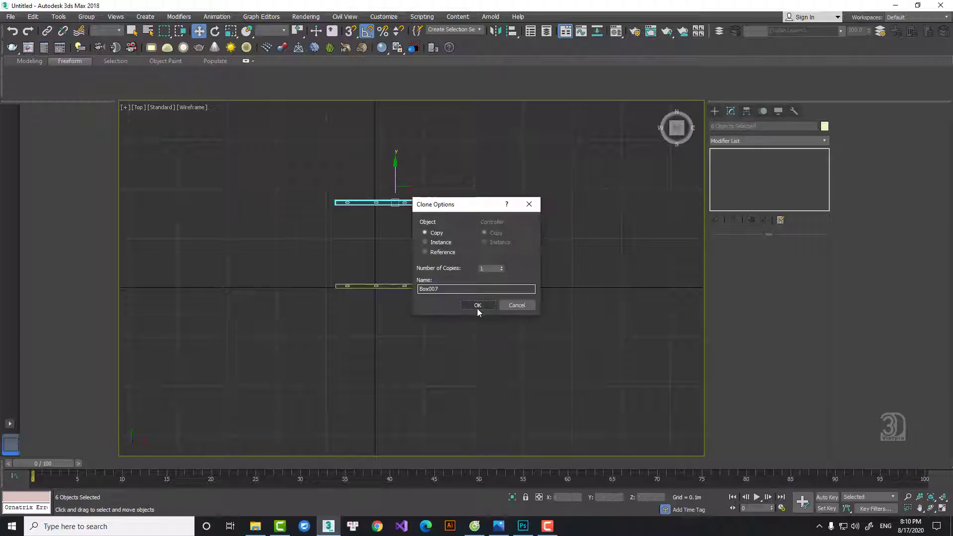
click(477, 308)
Add an Unwrap UVW modifier to the copied frame's top rail in perspective view and open its UV editor
key(p)
alt+middle_drag(461, 283, 459, 318)
click(569, 214)
middle_drag(541, 268, 553, 227)
click(476, 225)
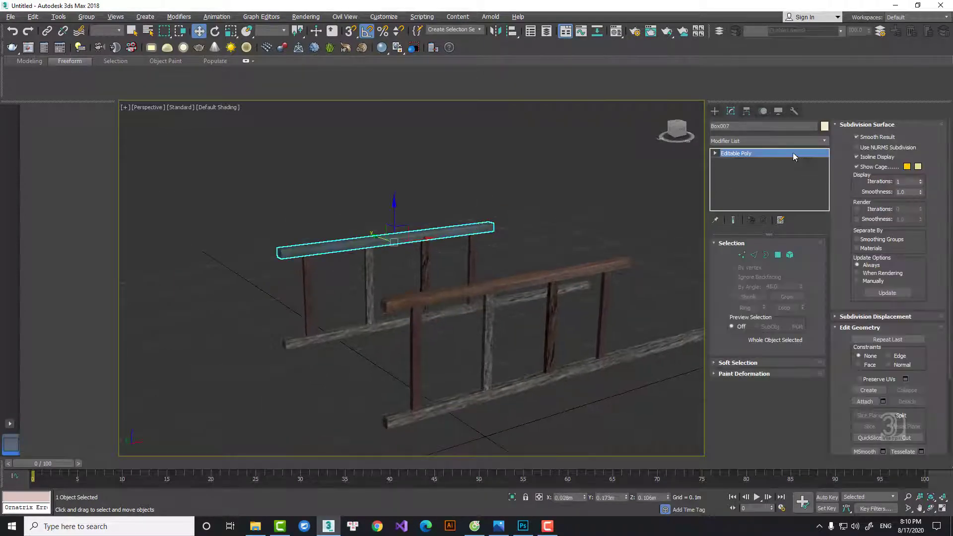
click(788, 143)
key(u)
key(Return)
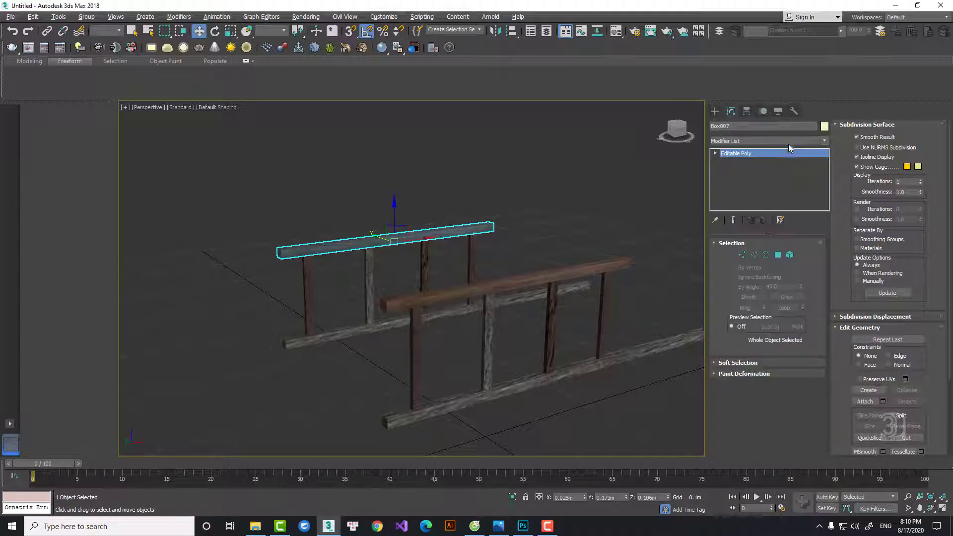
click(894, 380)
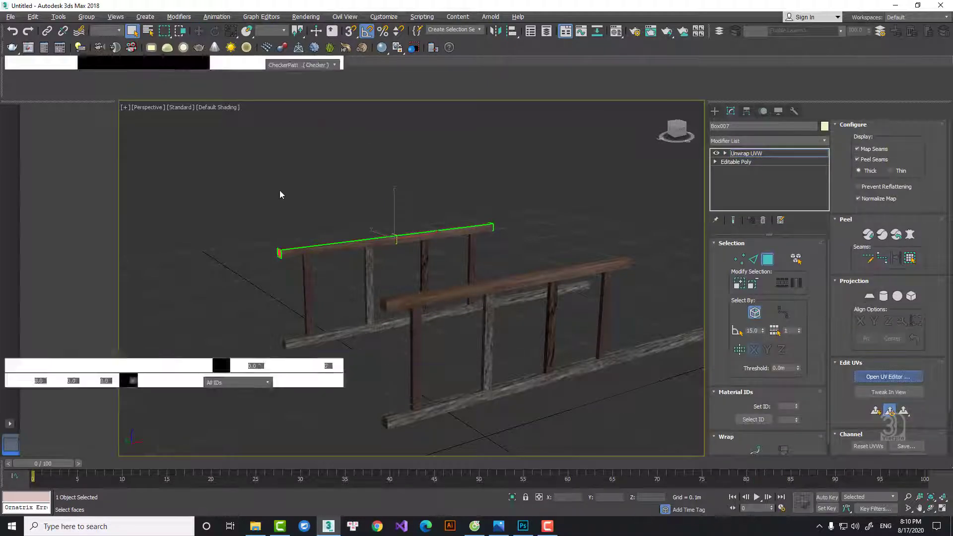
Show 123.jpg behind the copied top rail's UVs, move them onto the lower-left grey wood tile, and widen them to nearly fill its width
click(293, 76)
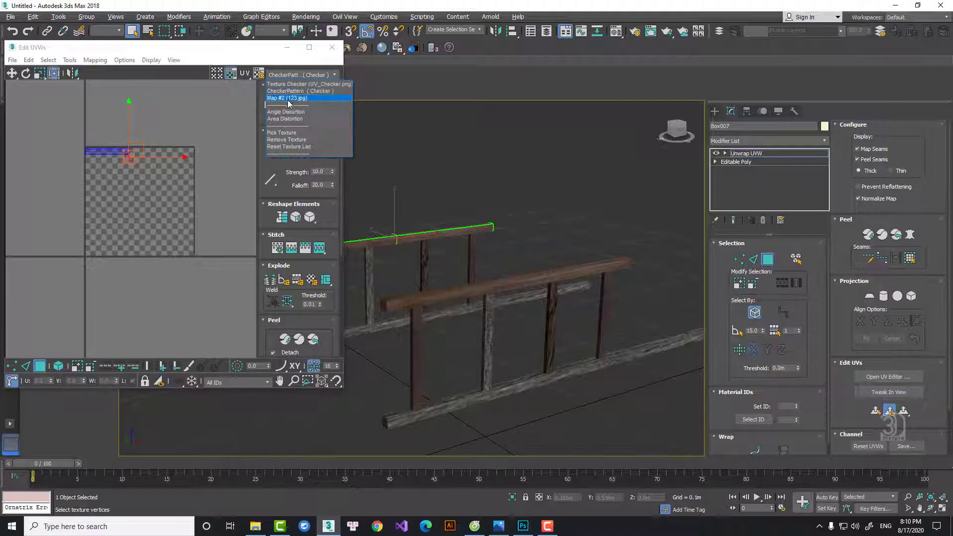
click(290, 96)
click(309, 47)
click(333, 147)
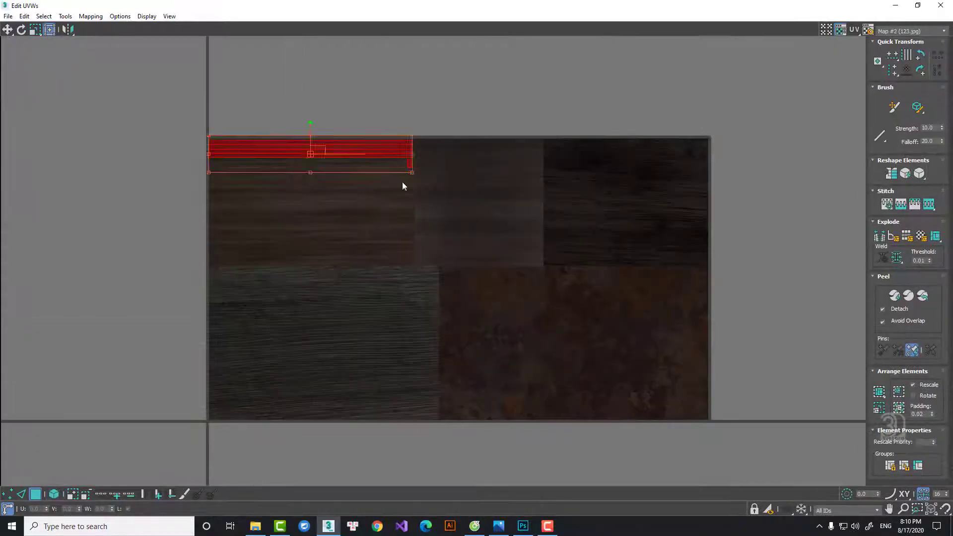
drag(402, 185, 433, 324)
Close the UV editor, collapse the copied top rail's Unwrap UVW modifier into the editable poly, and deselect the rail
click(944, 6)
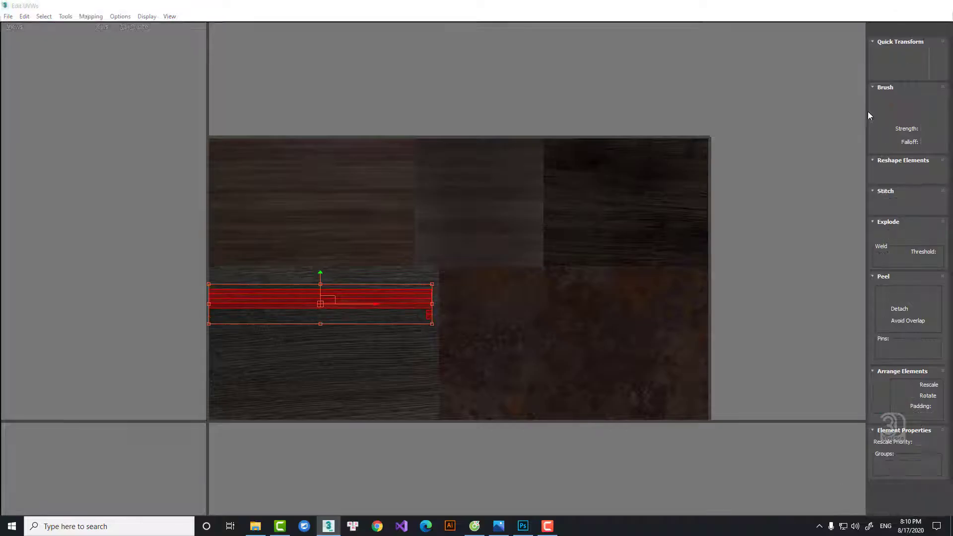
right_click(763, 153)
click(790, 243)
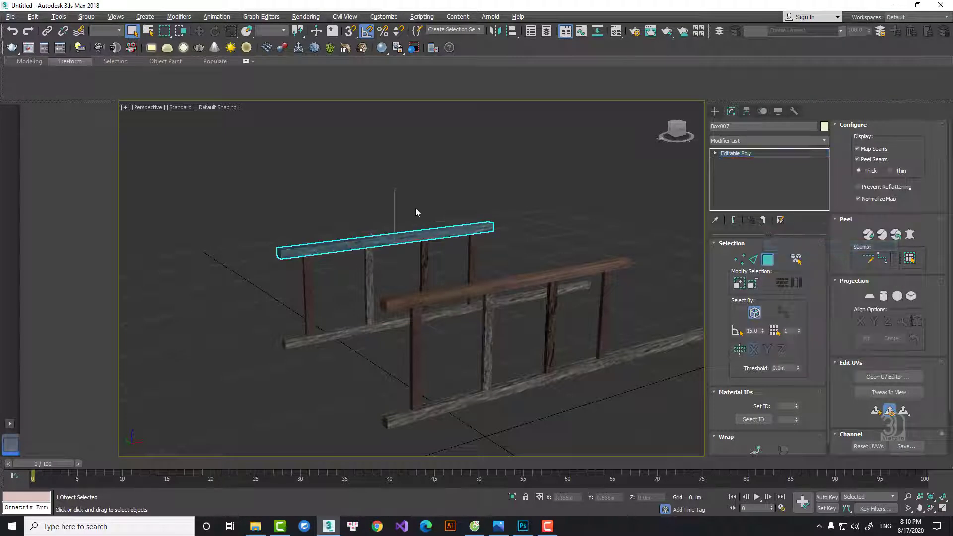
right_click(460, 210)
click(471, 217)
click(503, 217)
Add an Unwrap UVW modifier to the copied frame's second upright and open its UV editor
mouse_move(504, 216)
middle_down()
mouse_move(485, 241)
mouse_move(492, 253)
mouse_move(512, 204)
middle_up()
scroll(400, 231, up, 5)
click(357, 225)
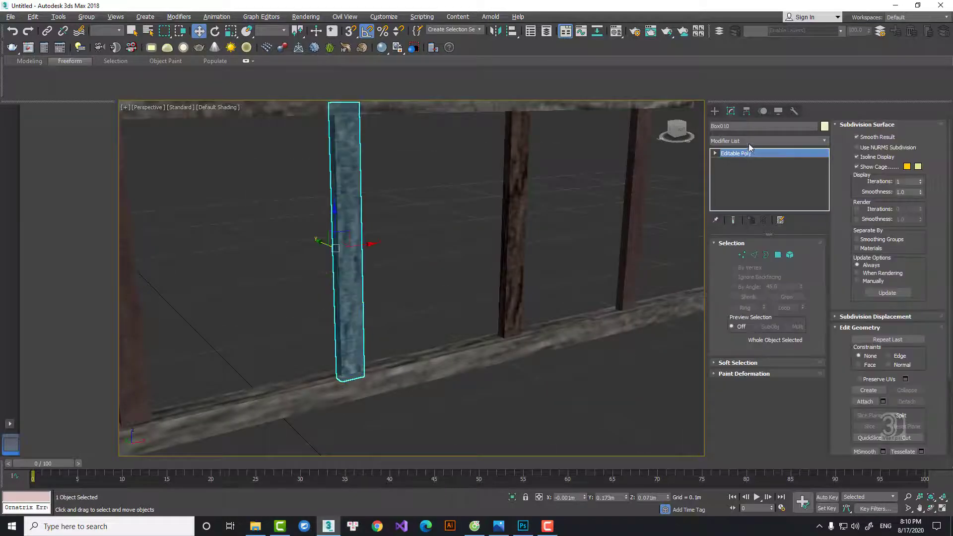
click(747, 143)
text(u)
key(Return)
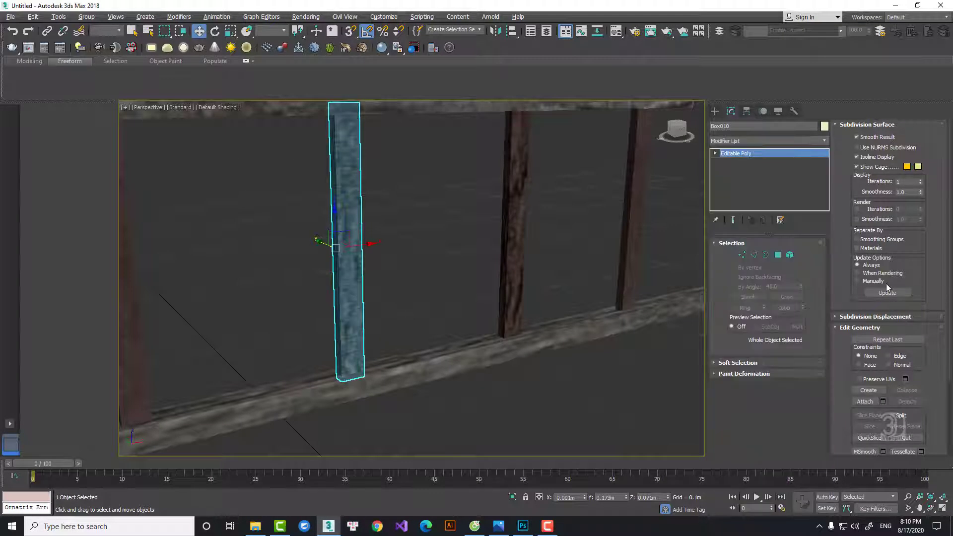
click(885, 378)
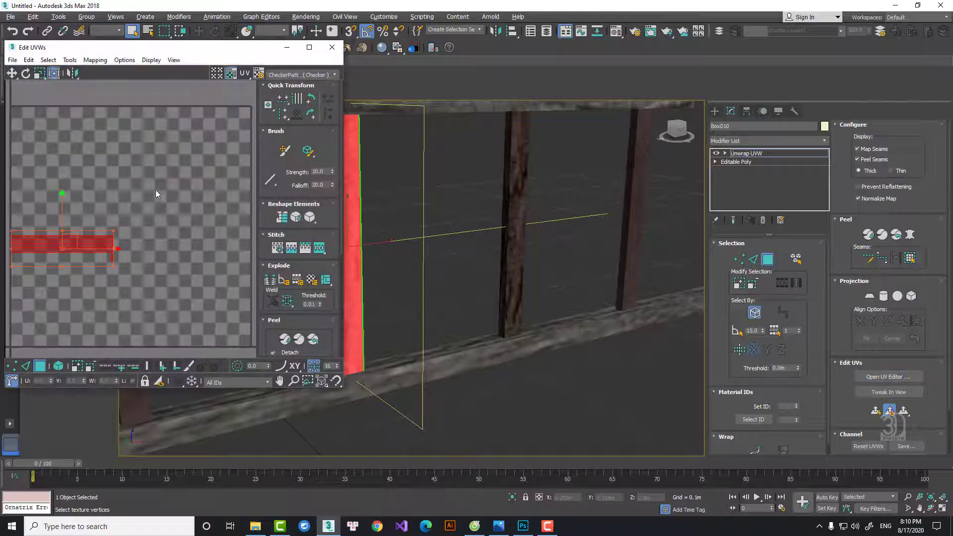
Show 123.jpg behind the second upright's UVs, move them onto the upper-left brown wood tile, and resize them within it
click(309, 75)
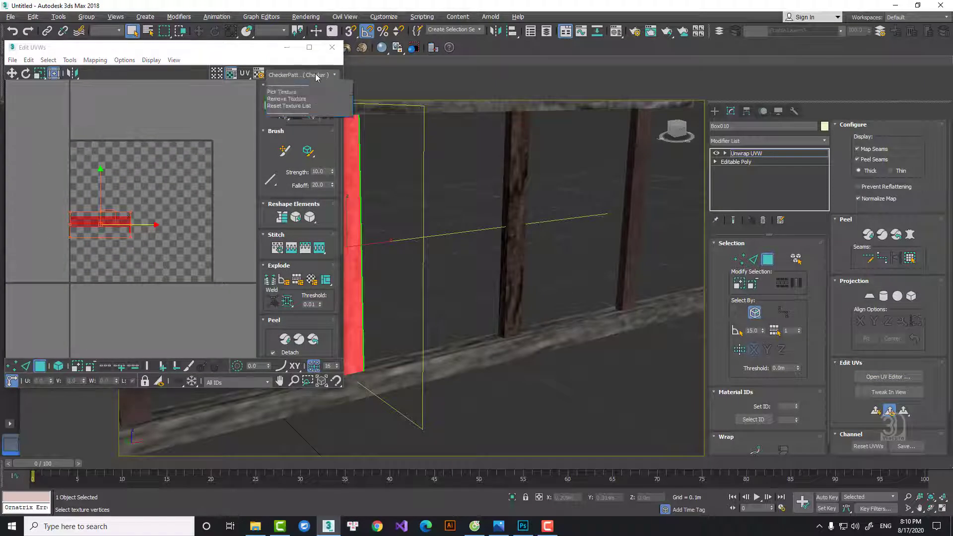
click(298, 95)
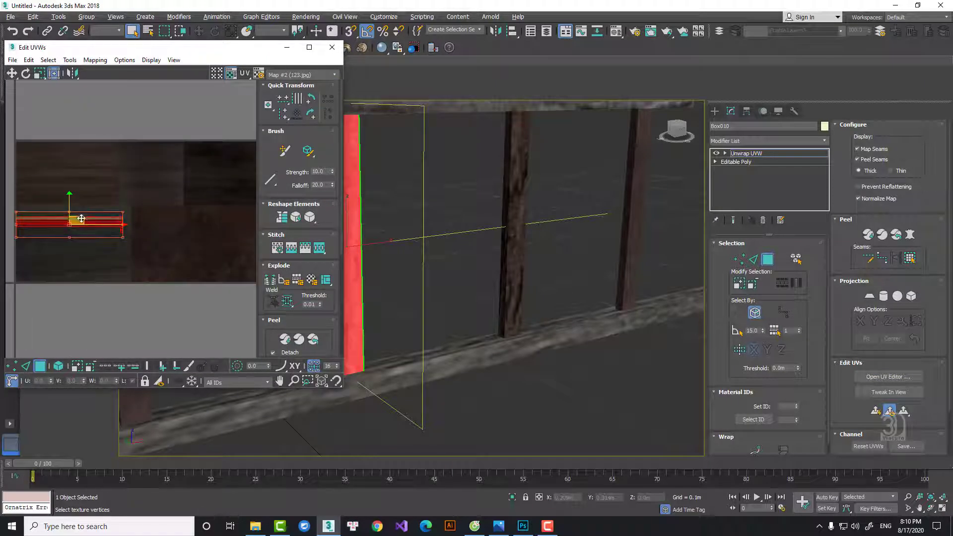
drag(84, 222, 90, 175)
scroll(105, 170, up, 2)
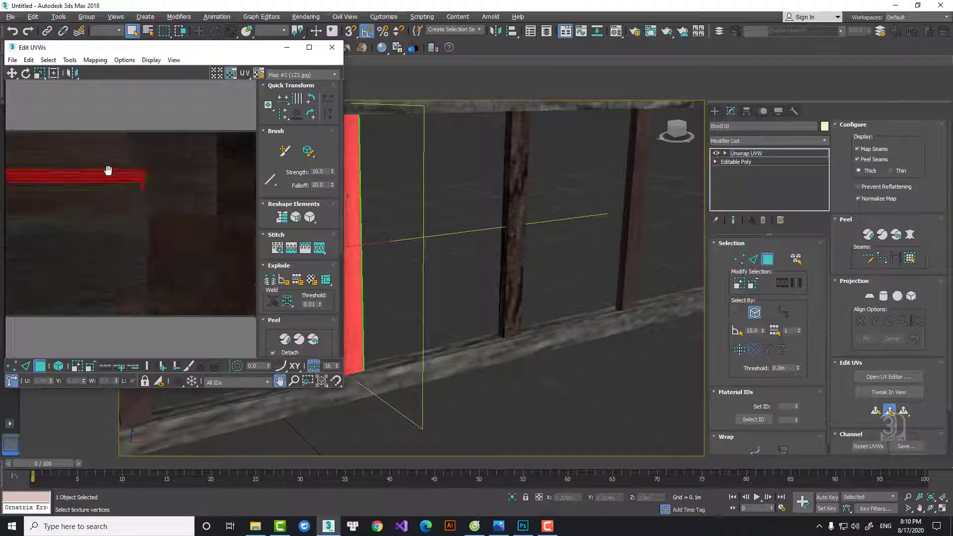
click(309, 48)
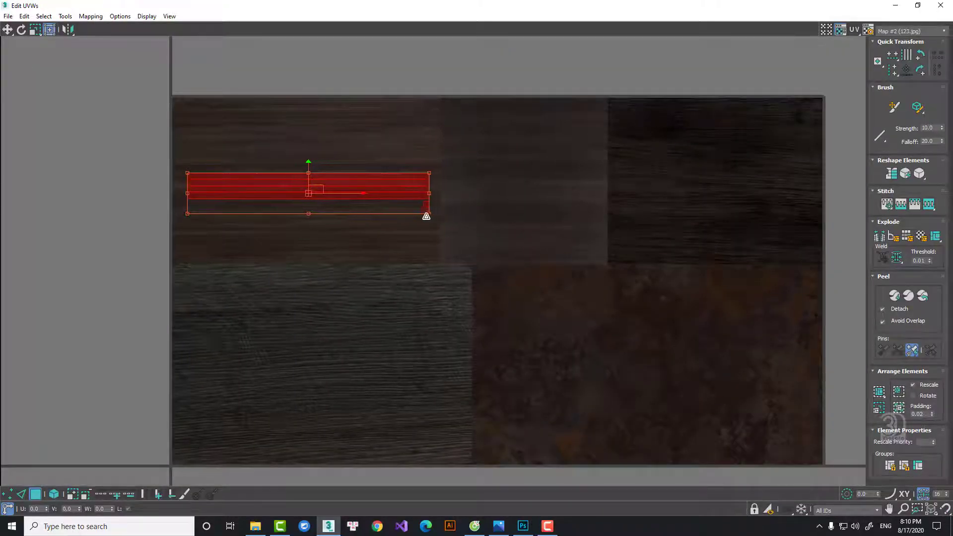
drag(423, 215, 400, 141)
Leave the UV editor, convert the second upright to an editable poly, and deselect it
click(895, 6)
right_click(474, 188)
mouse_move(546, 291)
click(620, 301)
right_click(607, 254)
click(617, 264)
click(584, 270)
Add an Unwrap UVW modifier to the copied frame's bottom rail and open its UV editor
key(F4)
key(F4)
scroll(578, 270, down, 5)
middle_drag(516, 283, 402, 310)
right_click(529, 251)
click(539, 262)
click(480, 306)
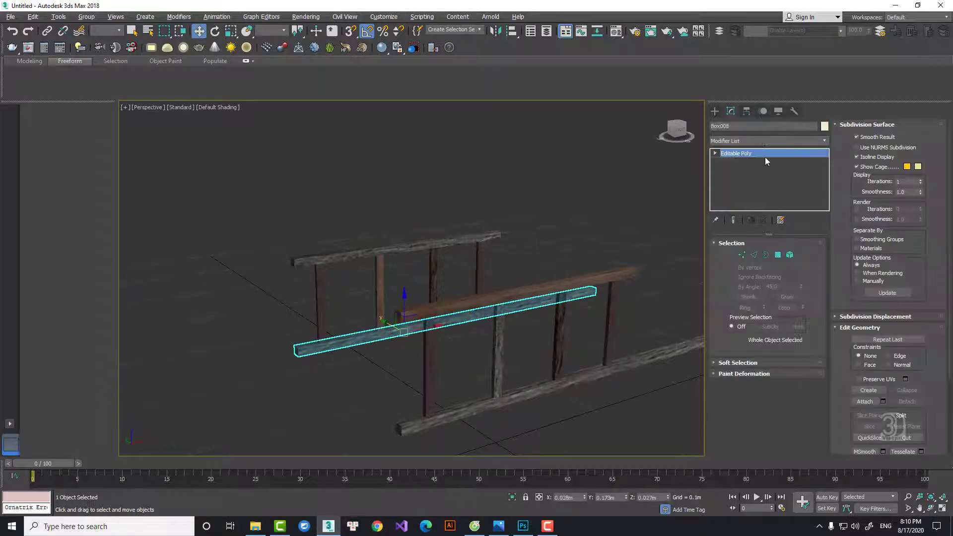
click(758, 141)
key(u)
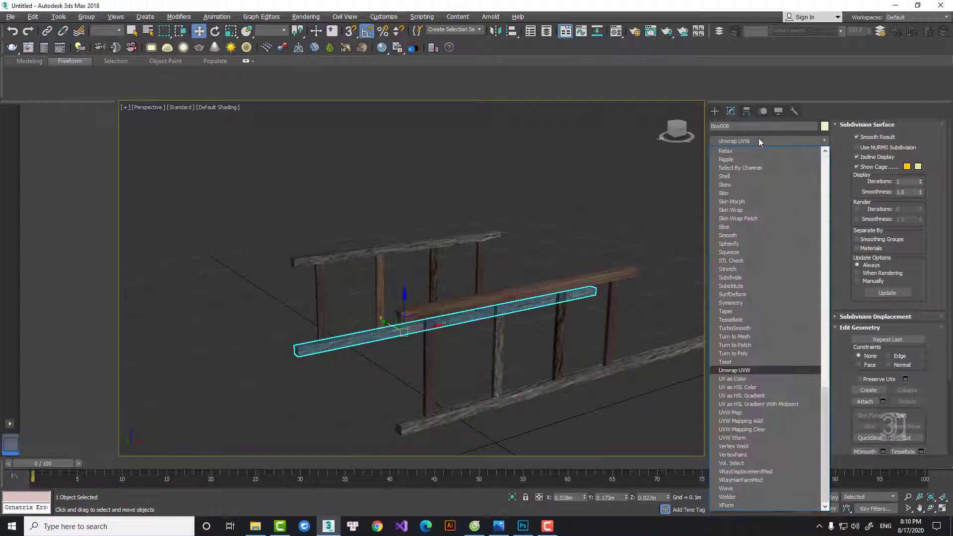
click(746, 370)
click(875, 376)
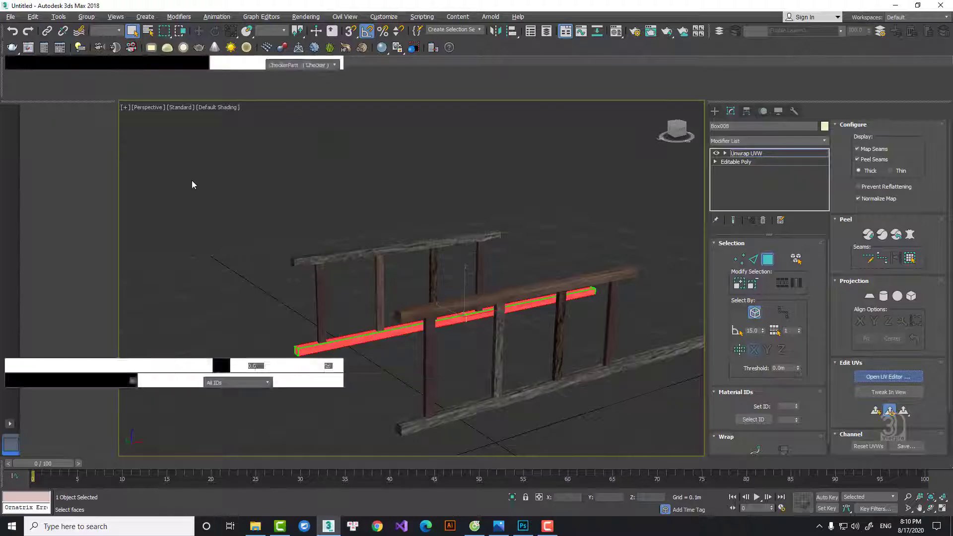
Select all of the bottom rail's UVs and move them to the upper-left corner of the texture space
middle_drag(53, 153, 156, 160)
drag(79, 157, 222, 277)
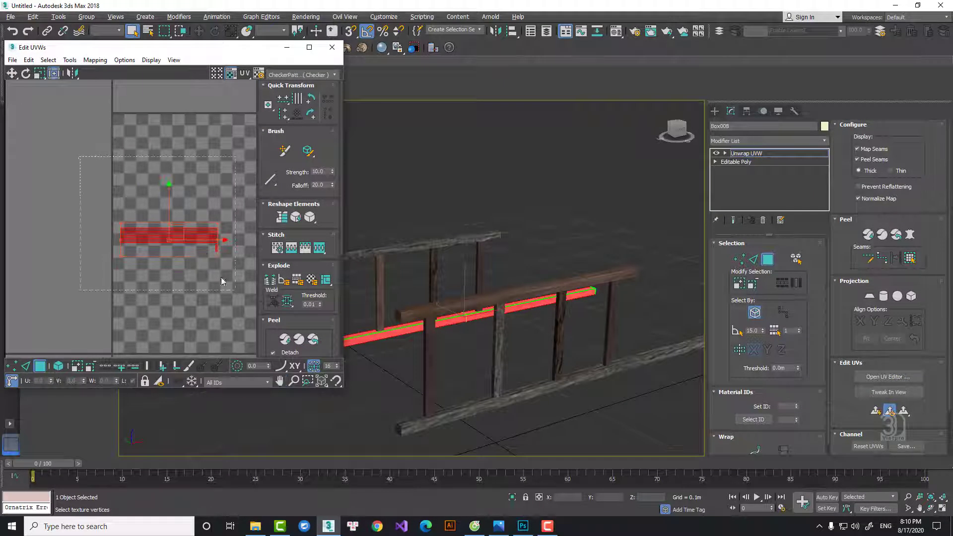
drag(201, 231, 196, 122)
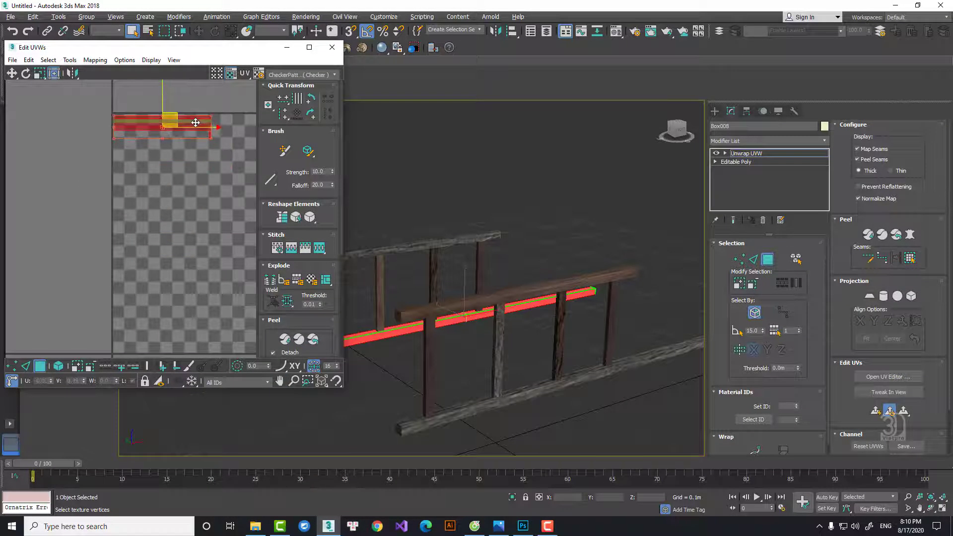
Close the UV editor, collapse the bottom rail's Unwrap UVW modifier into the editable poly, and deselect the rail
click(332, 47)
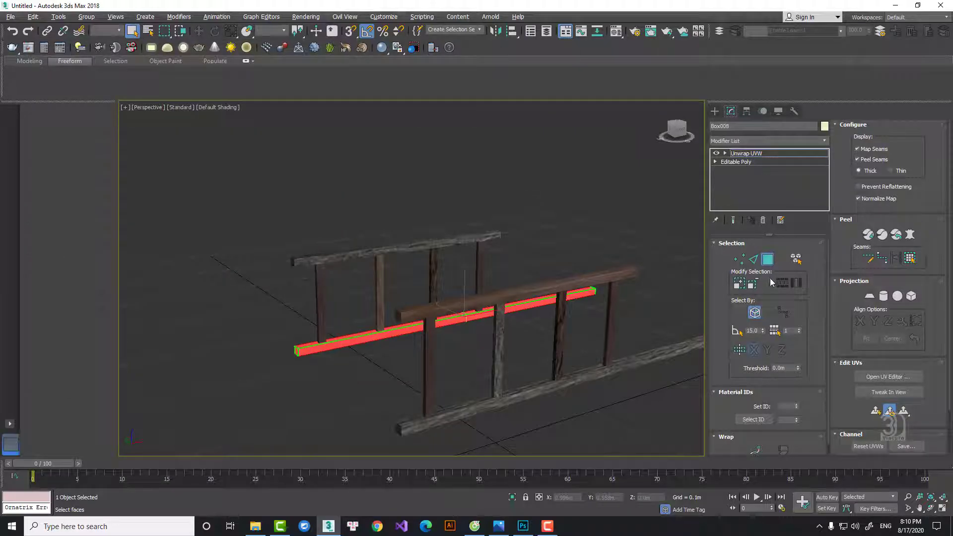
right_click(768, 154)
click(781, 185)
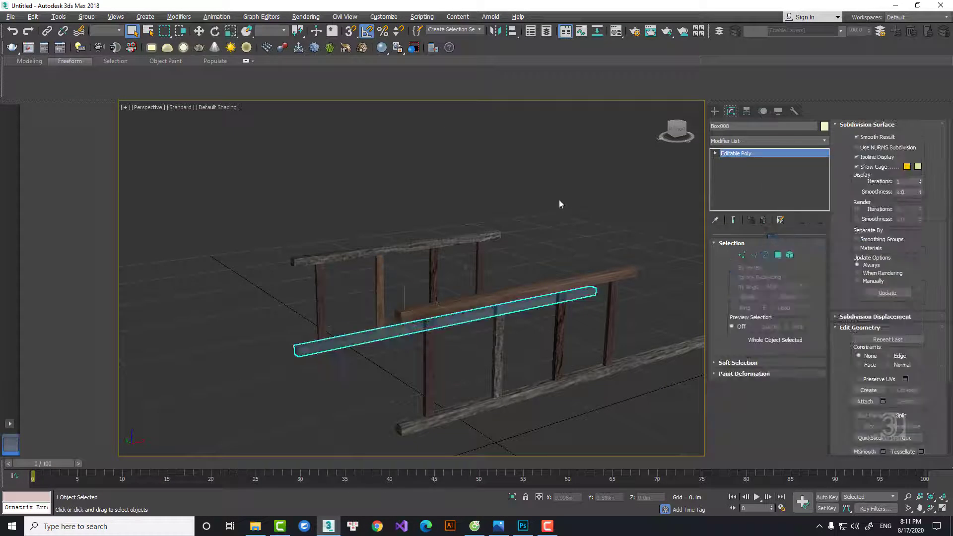
key(w)
click(576, 213)
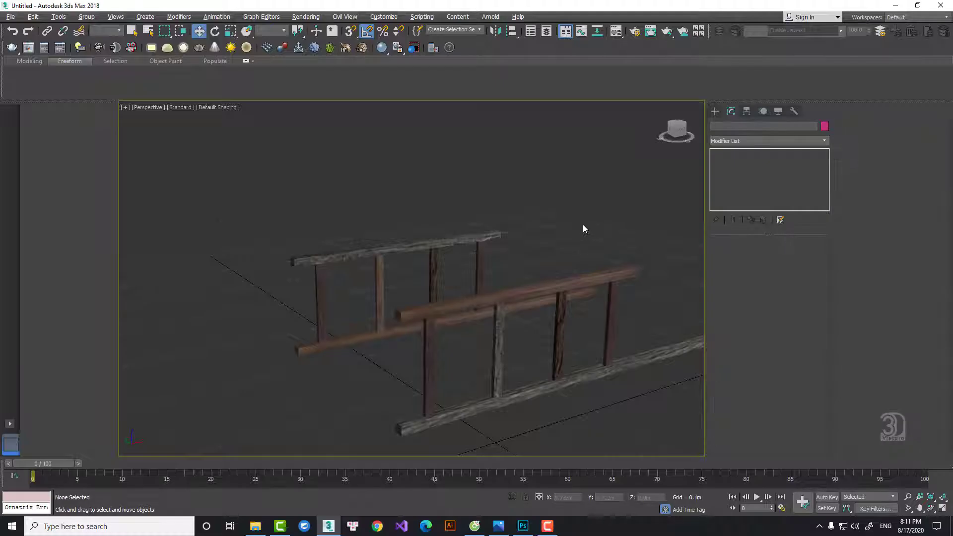
Rotate a copy of the copied frame's second upright 90 degrees in the left view to make a horizontal crosspiece
alt+middle_drag(582, 224, 402, 236)
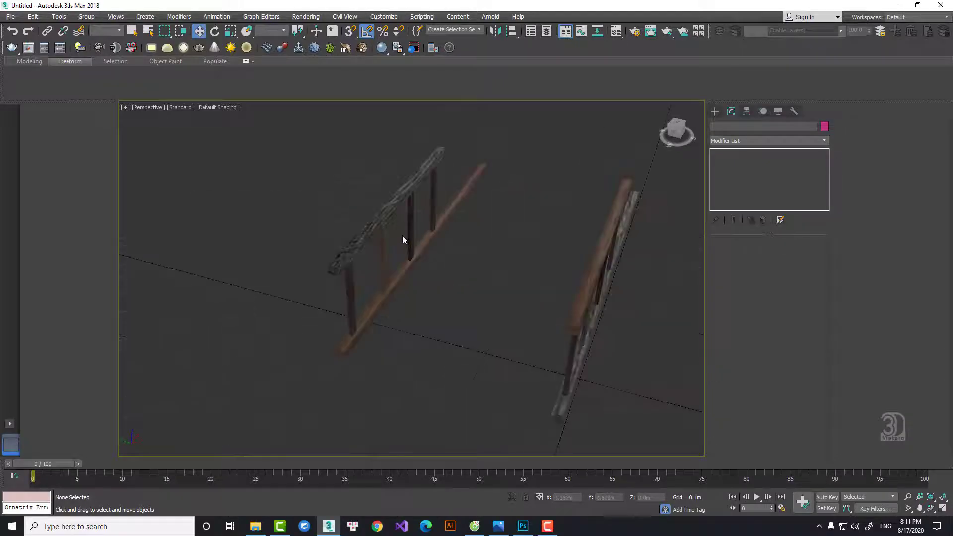
click(413, 251)
right_click(397, 206)
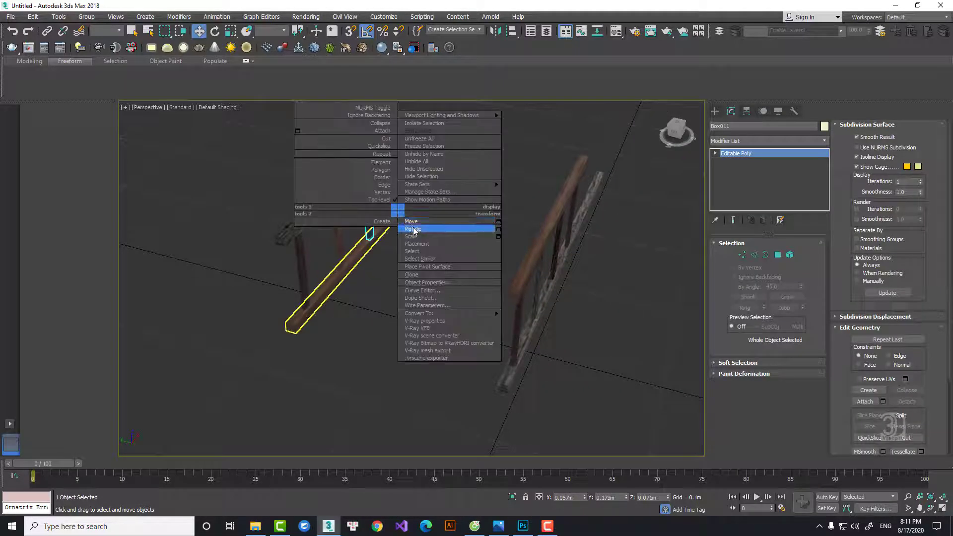
click(407, 218)
click(338, 268)
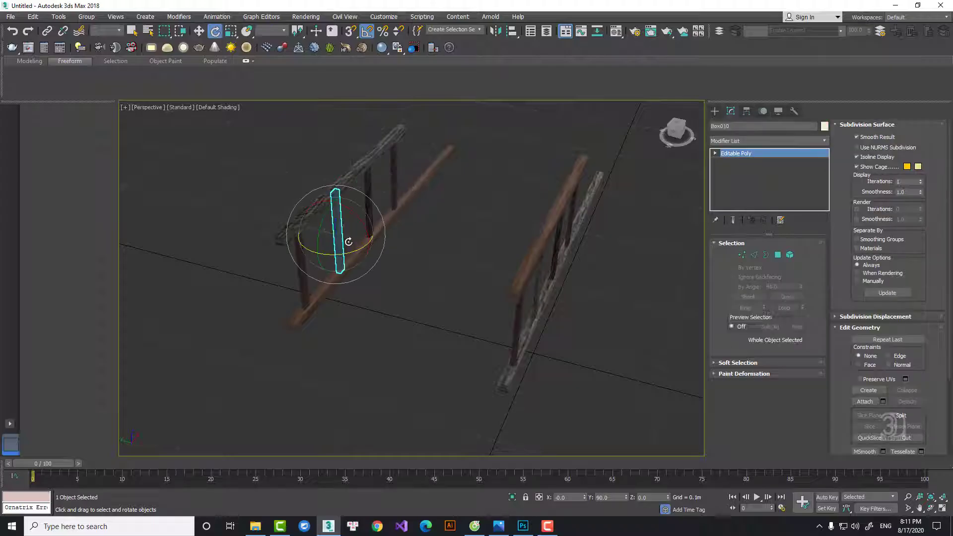
key(f)
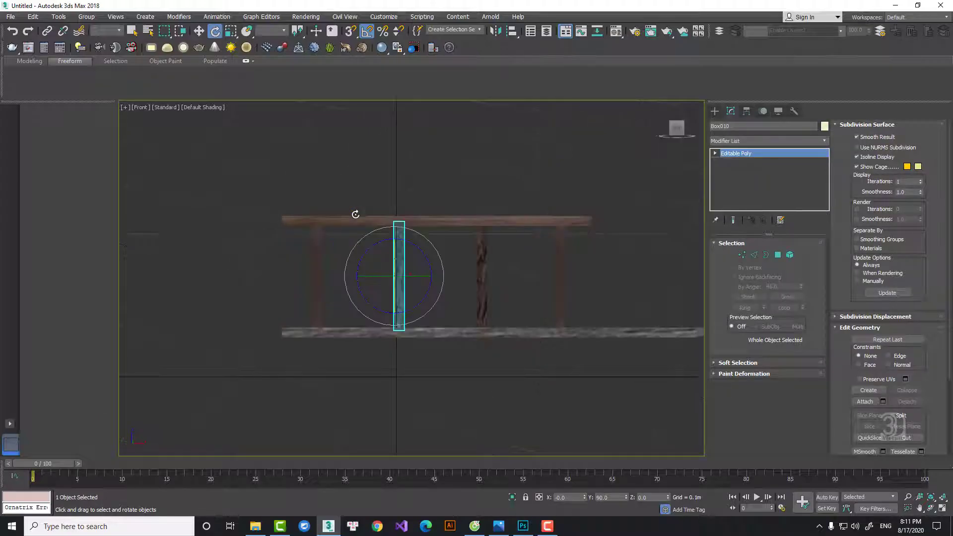
key(l)
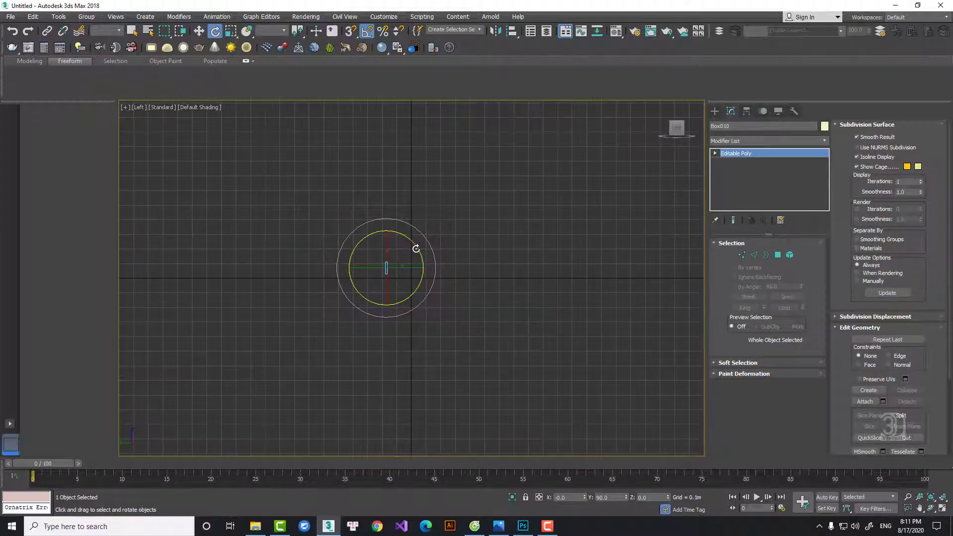
scroll(416, 248, up, 5)
middle_drag(368, 268, 414, 198)
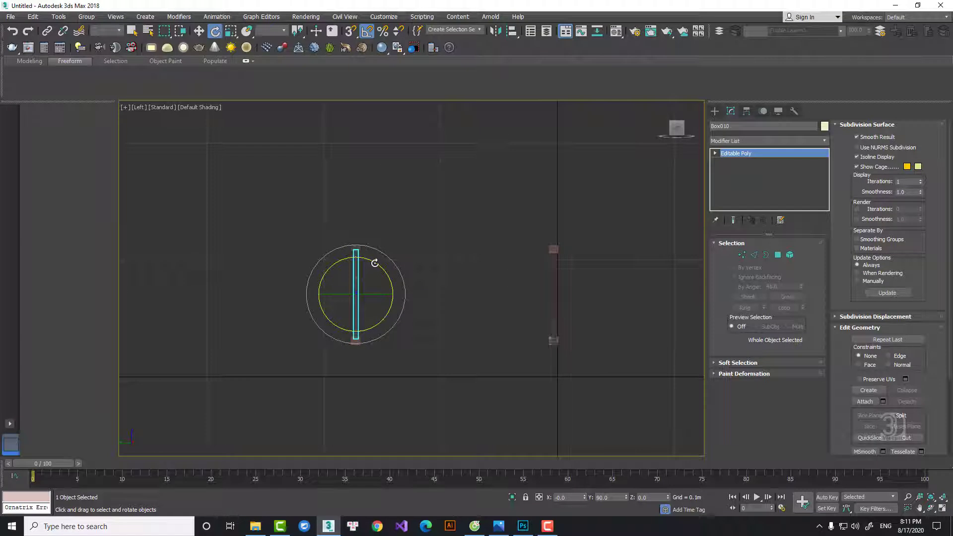
drag(384, 269, 405, 299)
click(473, 306)
Move the crosspiece down beside the bottom rail, then shift it together with its whole side frame closer to the opposite frame
right_click(385, 274)
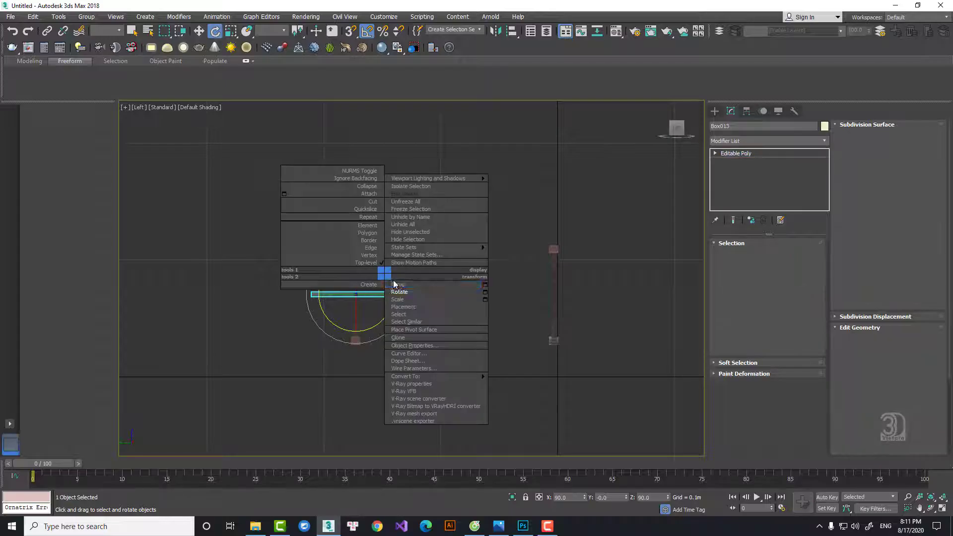
click(395, 285)
drag(366, 283, 421, 330)
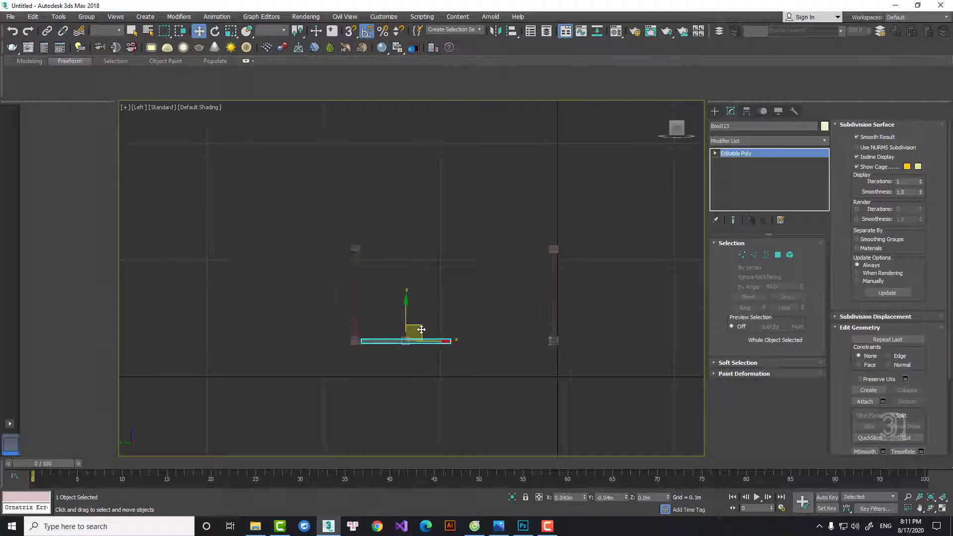
drag(424, 378, 425, 379)
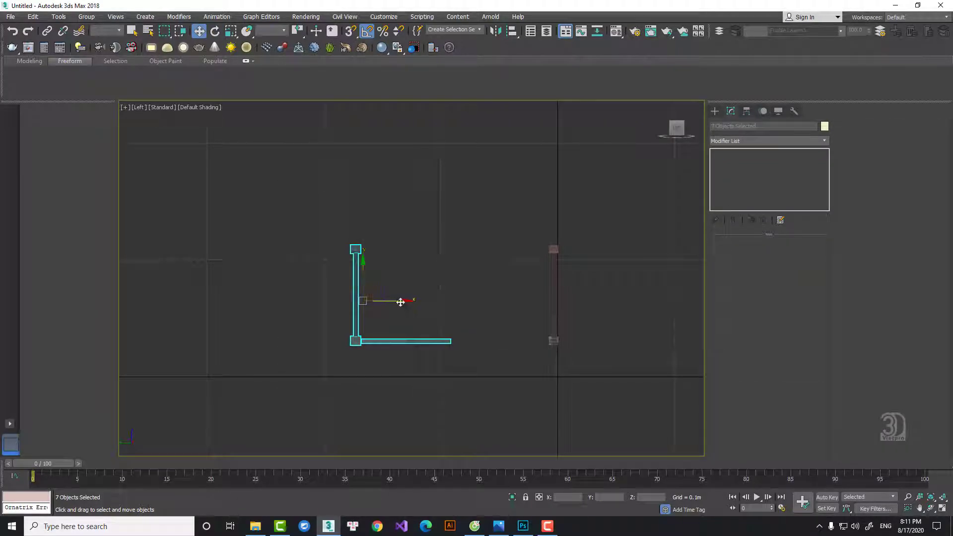
drag(400, 302, 450, 306)
click(474, 346)
Lengthen the crosspiece with non-uniform scaling and position it so it spans both frames' bottom rails
click(479, 340)
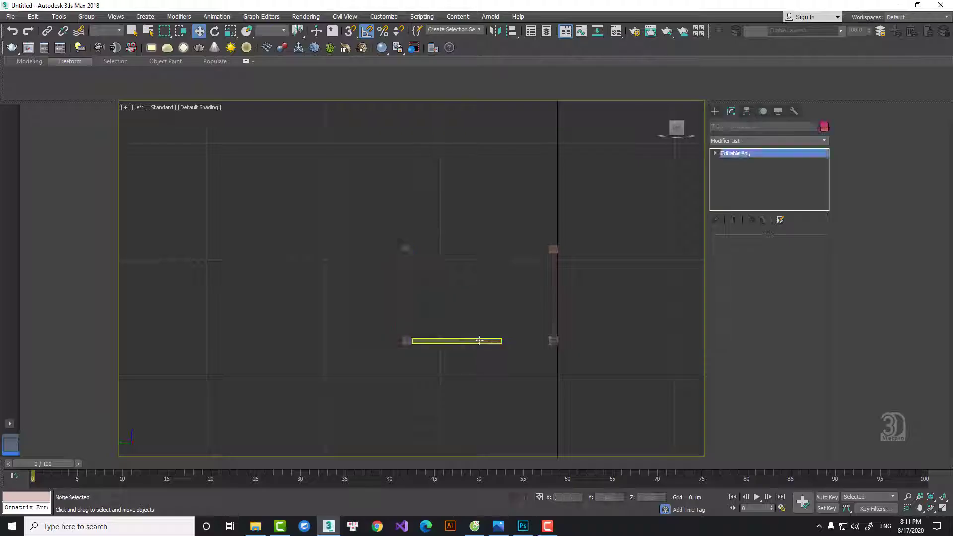
right_click(479, 340)
click(494, 365)
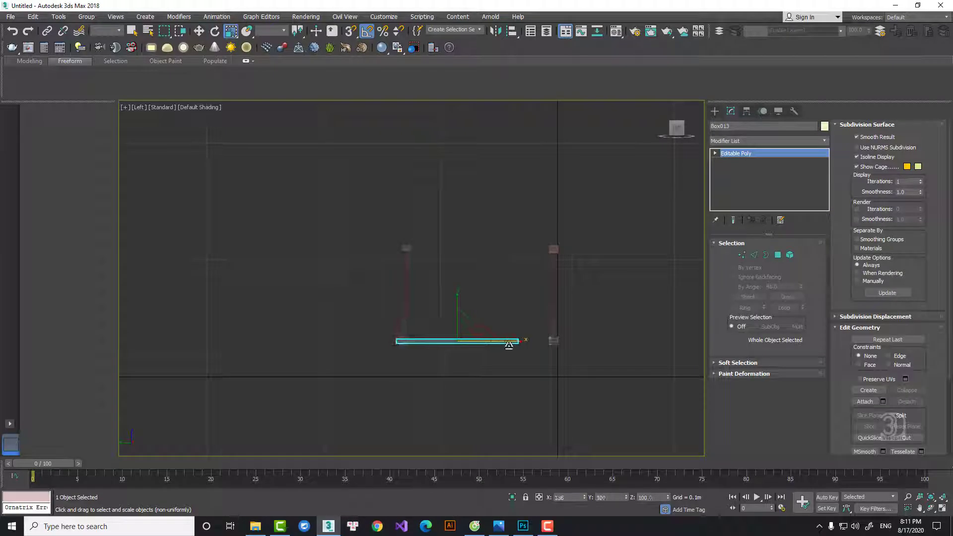
right_click(513, 346)
click(529, 356)
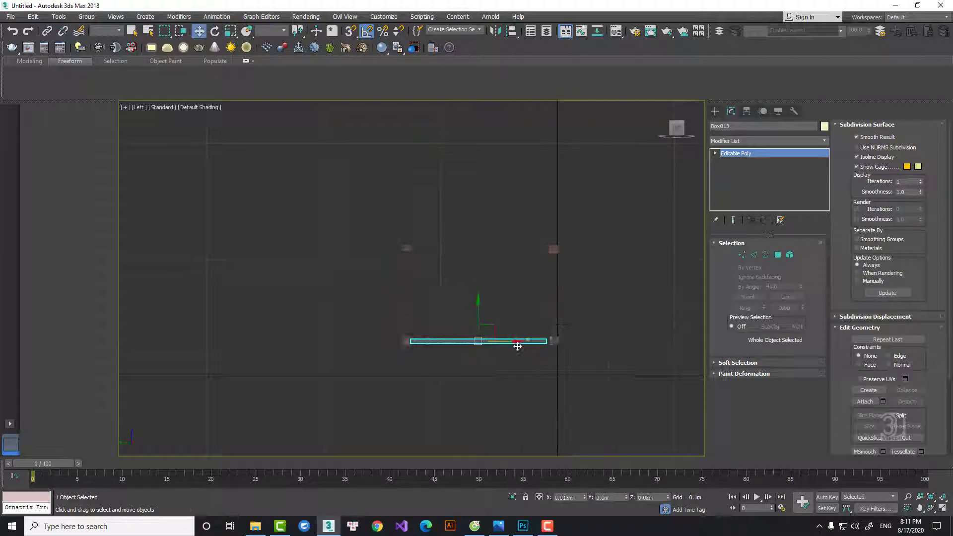
right_click(520, 347)
click(535, 371)
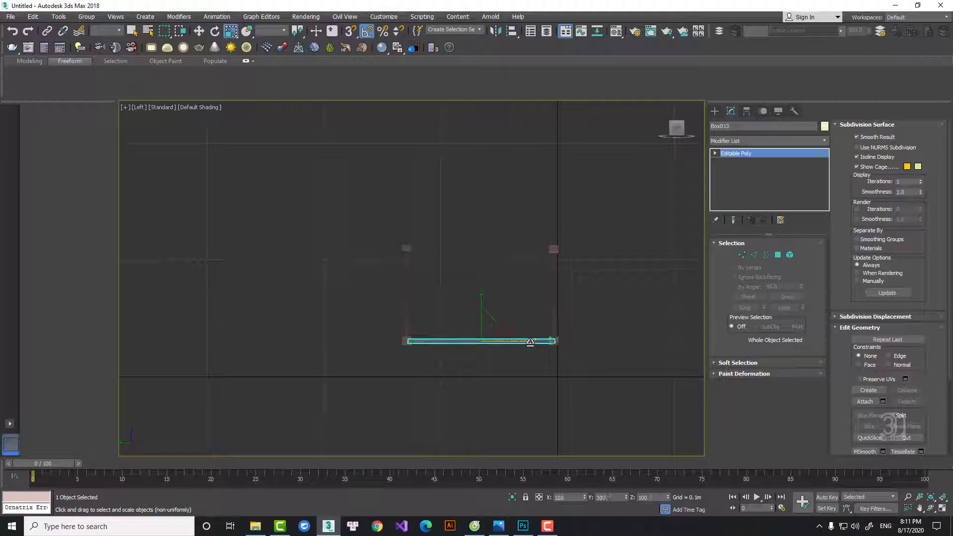
right_click(530, 342)
click(541, 352)
In the top view, move the crosspiece beside the first upright and make three copies along X beside the remaining uprights
key(t)
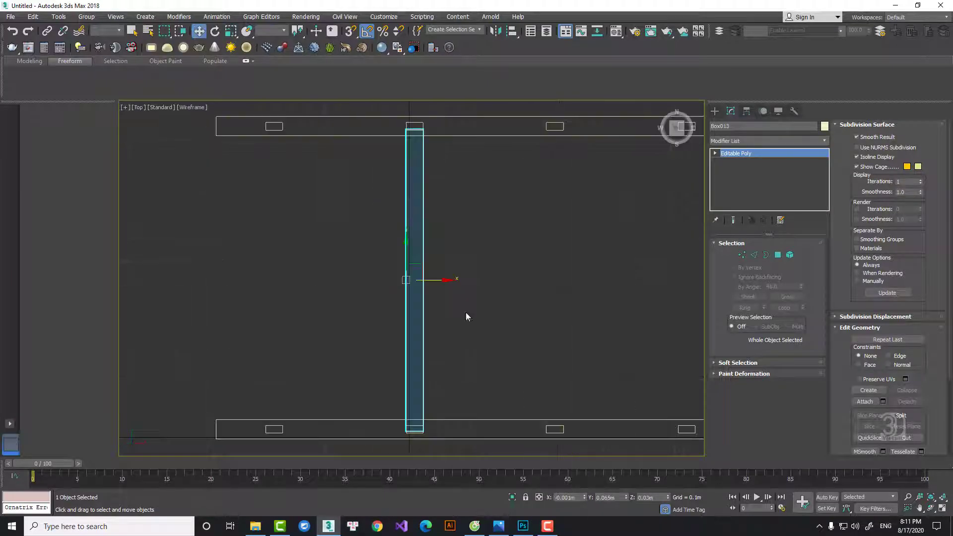
mouse_move(461, 286)
mouse_down()
mouse_move(390, 286)
mouse_move(472, 288)
mouse_up()
scroll(430, 285, up, 3)
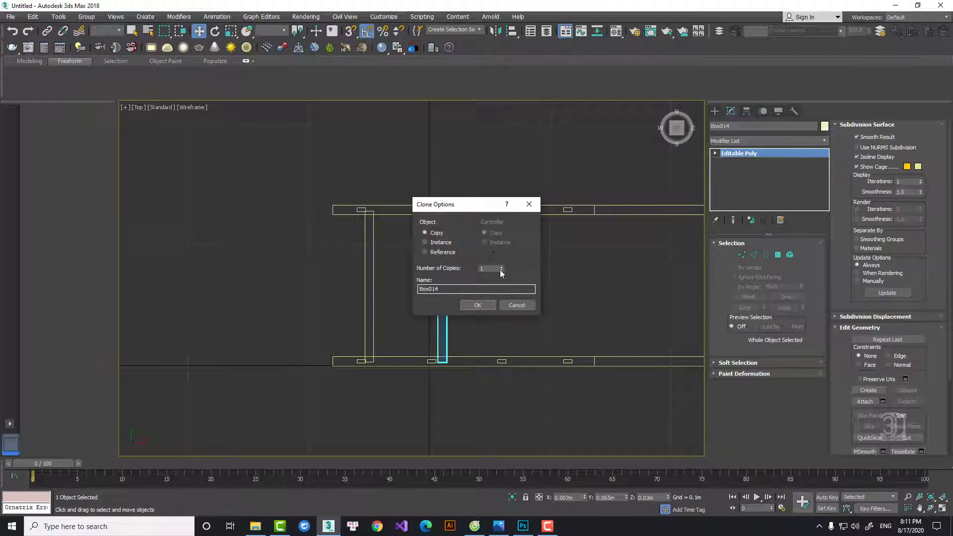
click(477, 306)
Add an Unwrap UVW modifier to the third crosspiece in a shaded perspective view and open its UV editor
alt+middle_drag(507, 289, 520, 252)
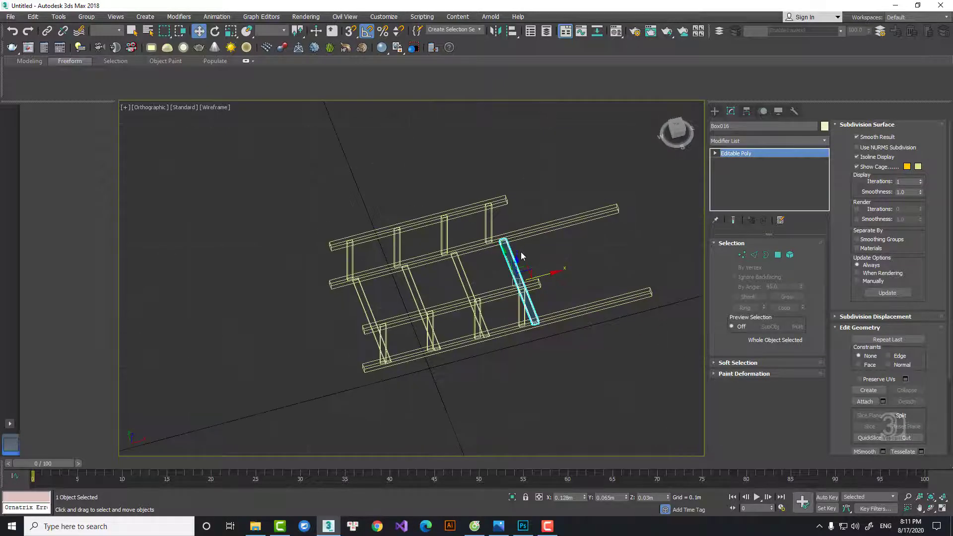
key(F3)
key(p)
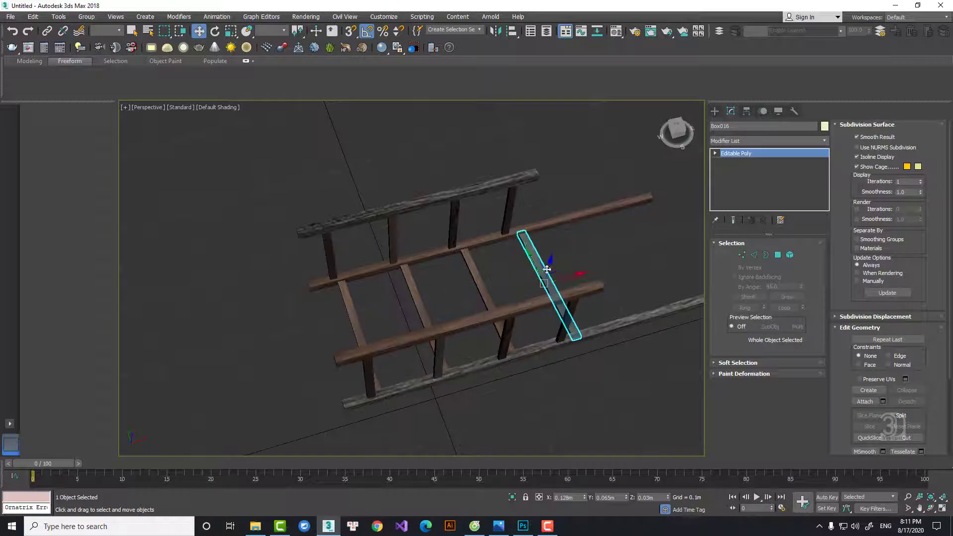
click(493, 287)
click(483, 287)
scroll(502, 274, up, 5)
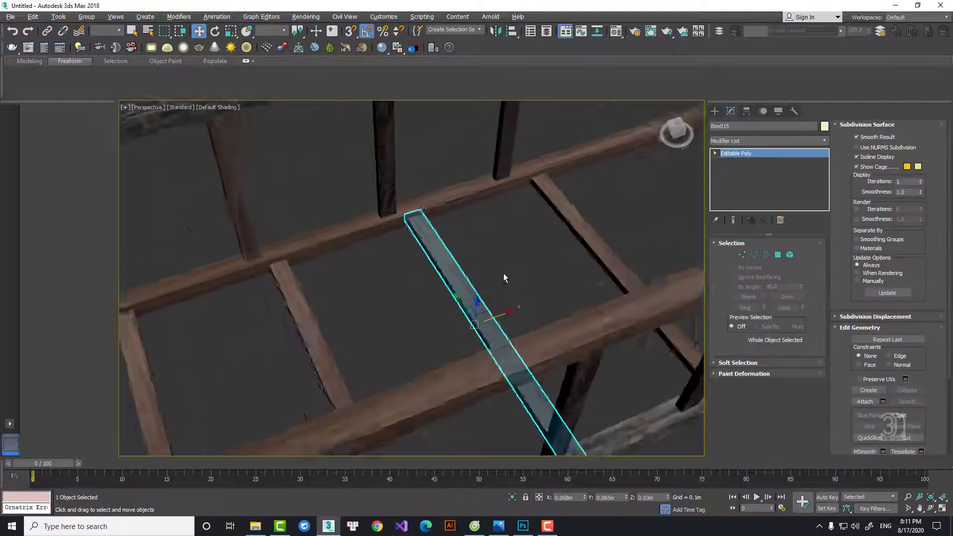
alt+middle_drag(502, 274, 516, 268)
click(772, 143)
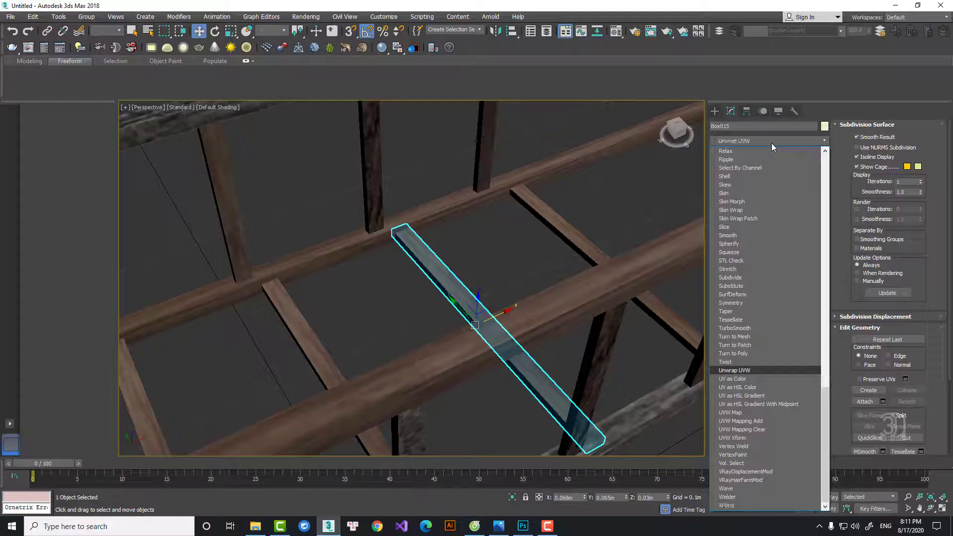
click(788, 193)
click(888, 377)
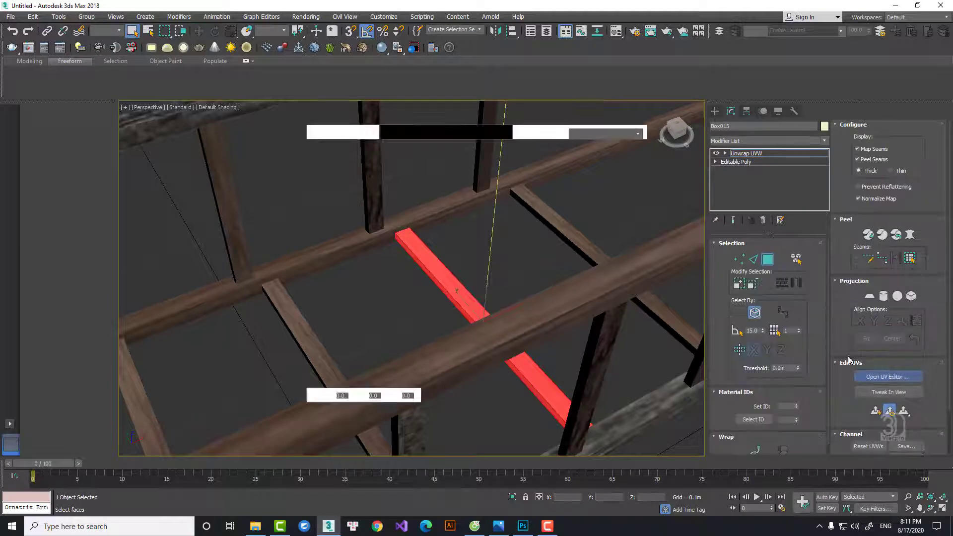
Show Map #2 (123.jpg) behind the crosspiece's UVs, then move and shrink them onto the middle wood patch
click(282, 75)
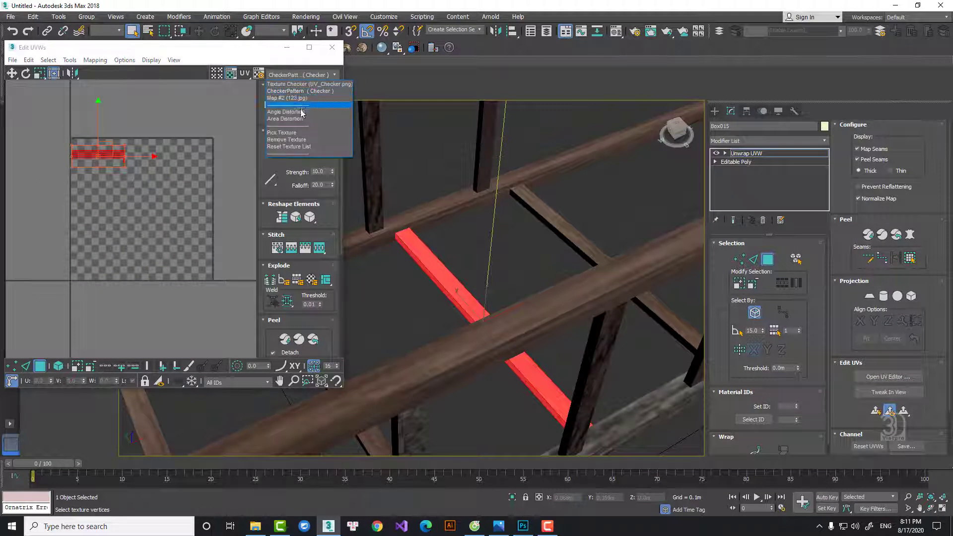
click(304, 98)
drag(71, 155, 171, 156)
scroll(163, 149, up, 3)
click(312, 48)
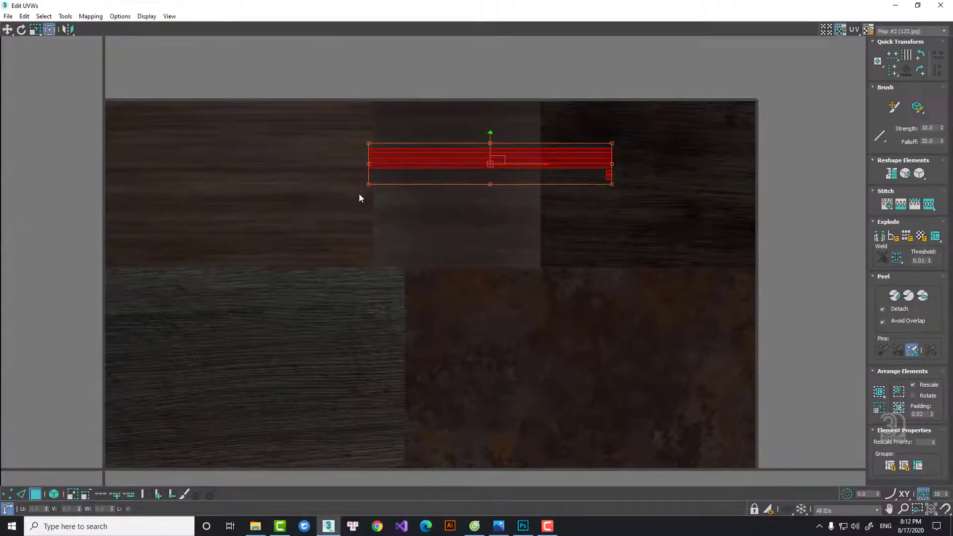
drag(610, 143, 513, 127)
click(941, 5)
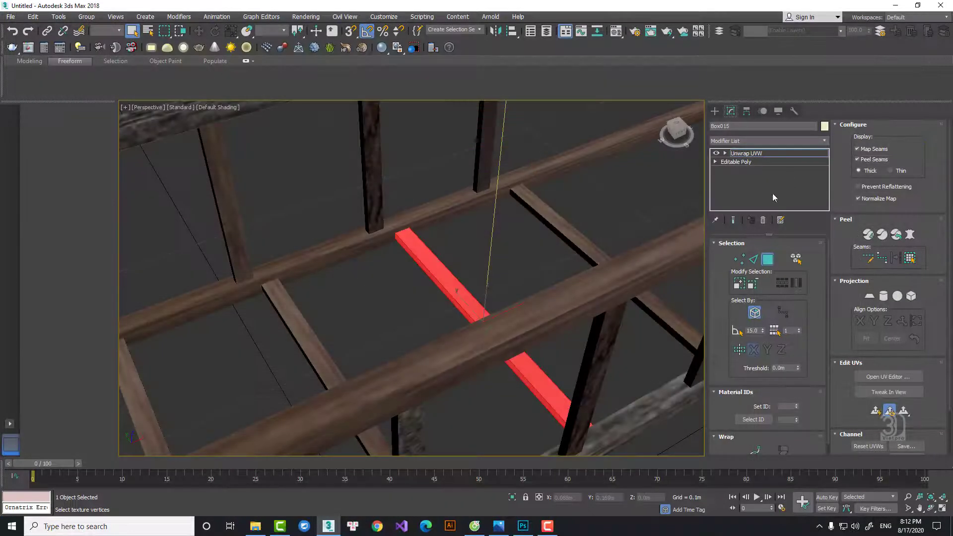
Collapse the Unwrap UVW modifier into the crosspiece's editable poly and clear the selection
right_click(767, 153)
click(794, 245)
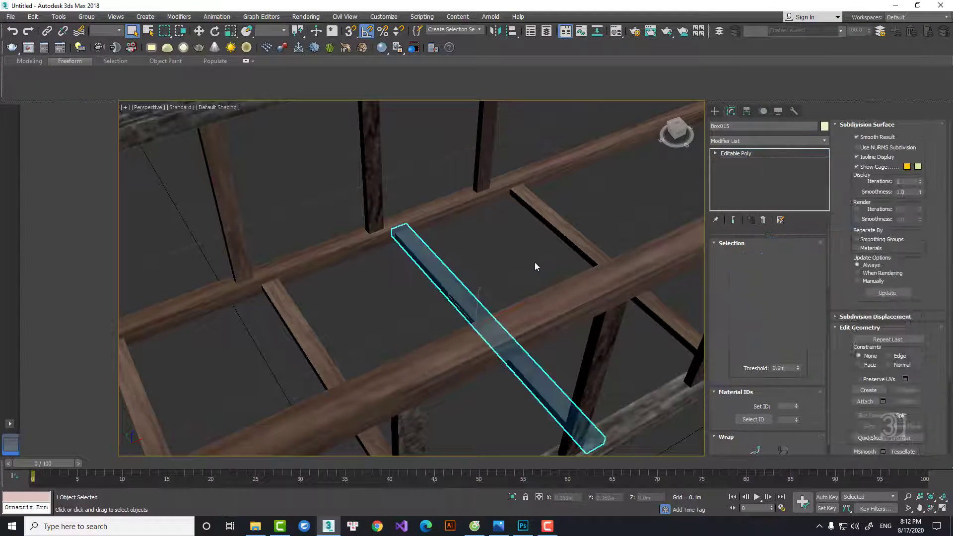
right_click(537, 263)
click(538, 269)
click(515, 259)
Examine the cart frame from several angles and compare it with the reference photo
scroll(517, 261, down, 3)
alt+middle_drag(519, 267, 456, 288)
scroll(448, 256, down, 4)
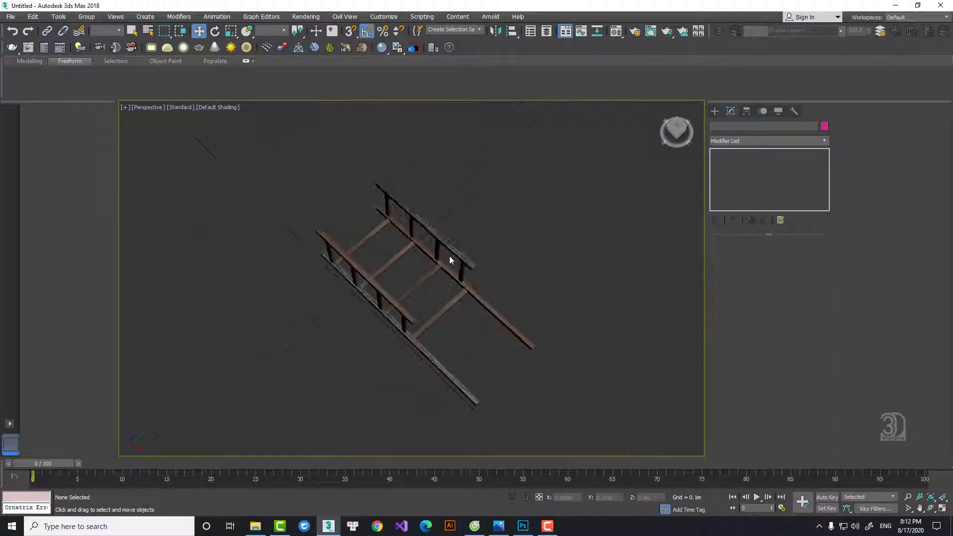
alt+middle_drag(449, 255, 499, 208)
scroll(412, 288, up, 6)
scroll(412, 288, down, 4)
alt+middle_drag(413, 288, 506, 286)
key(alt+Tab)
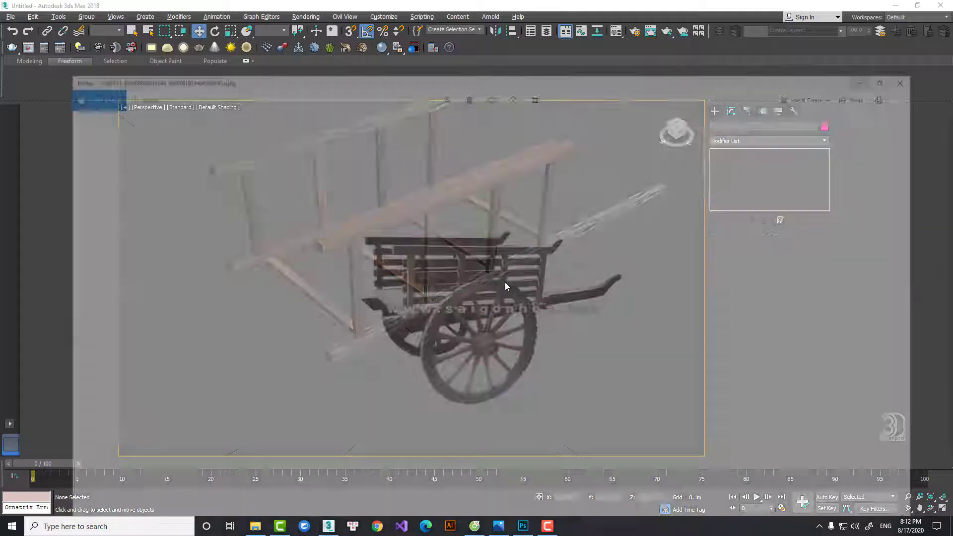
key(alt+Tab)
Copy the near side frame's top rail downward along Z
click(429, 226)
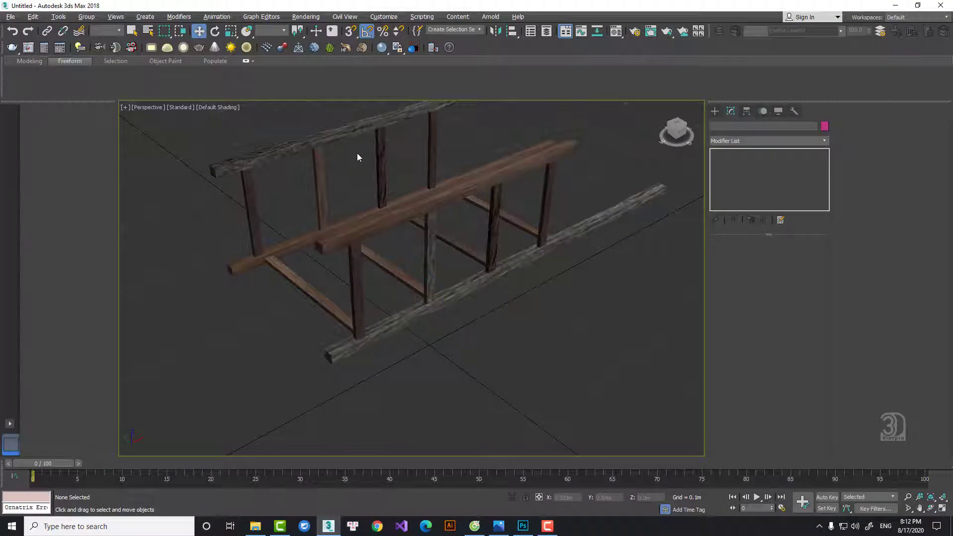
click(439, 207)
alt+middle_drag(439, 208, 455, 181)
shift+drag(463, 171, 463, 193)
click(476, 305)
Thin the copied rail along Y with non-uniform scaling to turn it into a side slat
right_click(422, 254)
click(443, 259)
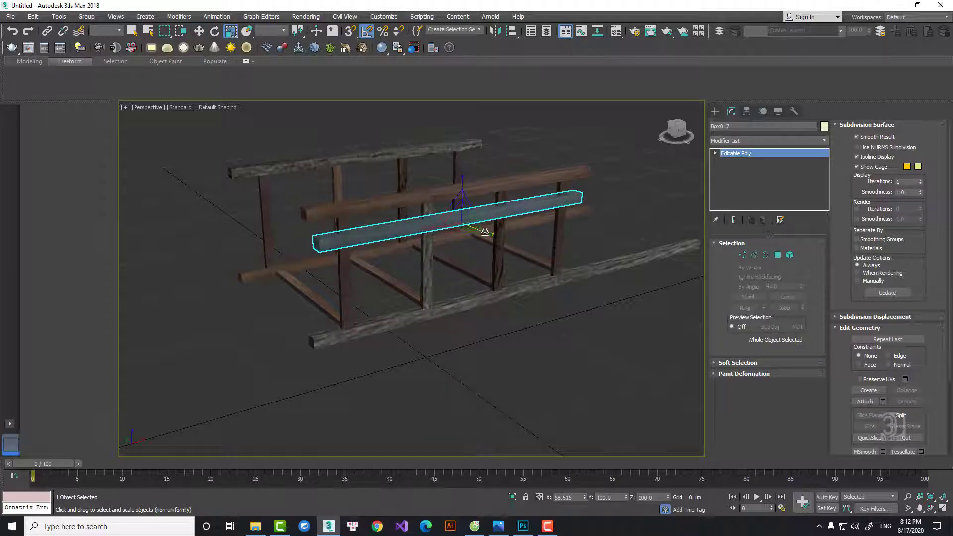
scroll(449, 204, up, 5)
right_click(450, 199)
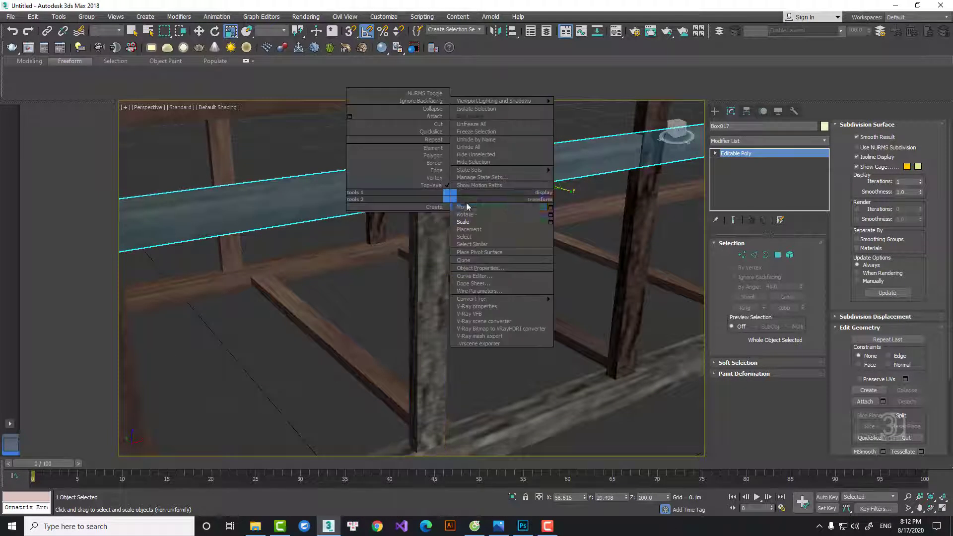
click(467, 207)
alt+middle_drag(469, 207, 489, 206)
Check the side slats in the reference photo and copy the slat downward along Z
key(alt+Tab)
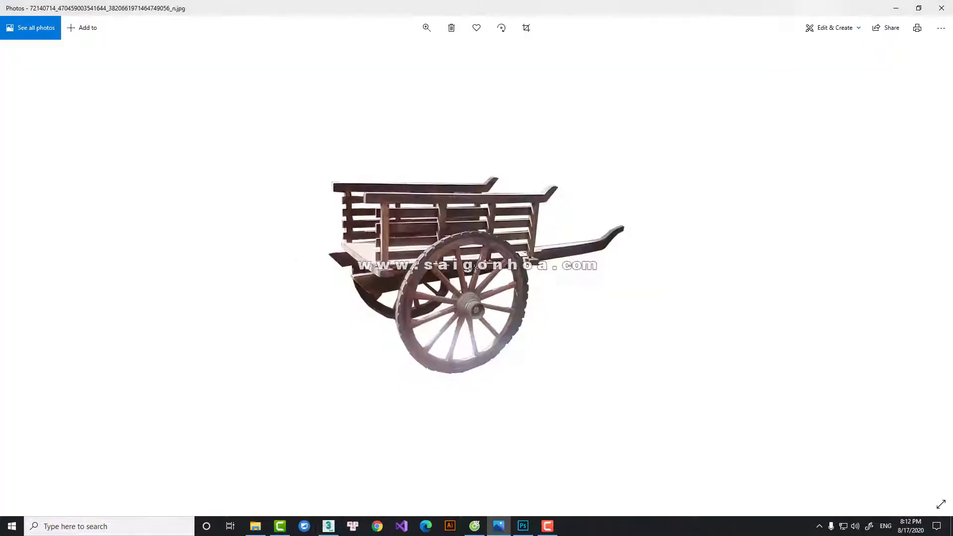
key(alt+Tab)
alt+middle_drag(474, 268, 512, 190)
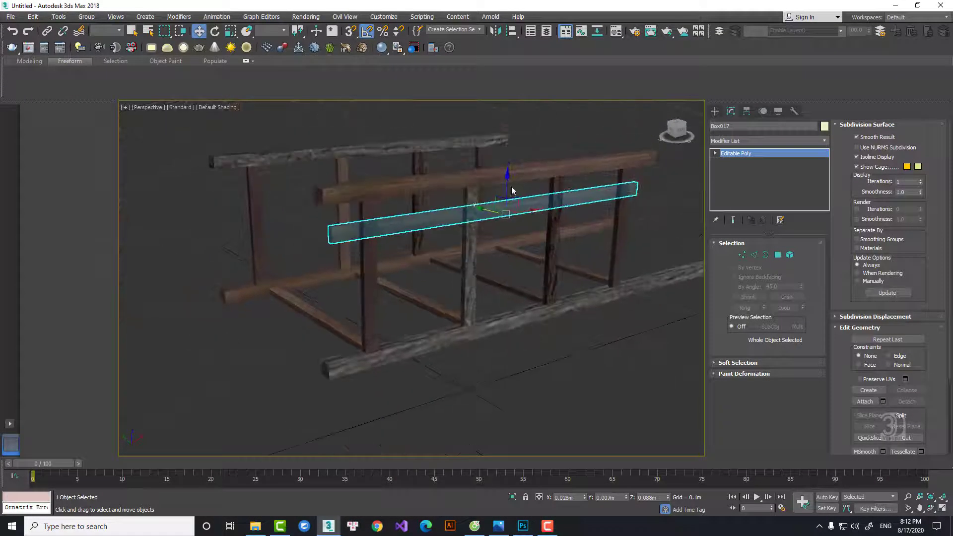
shift+drag(506, 185, 508, 214)
click(479, 305)
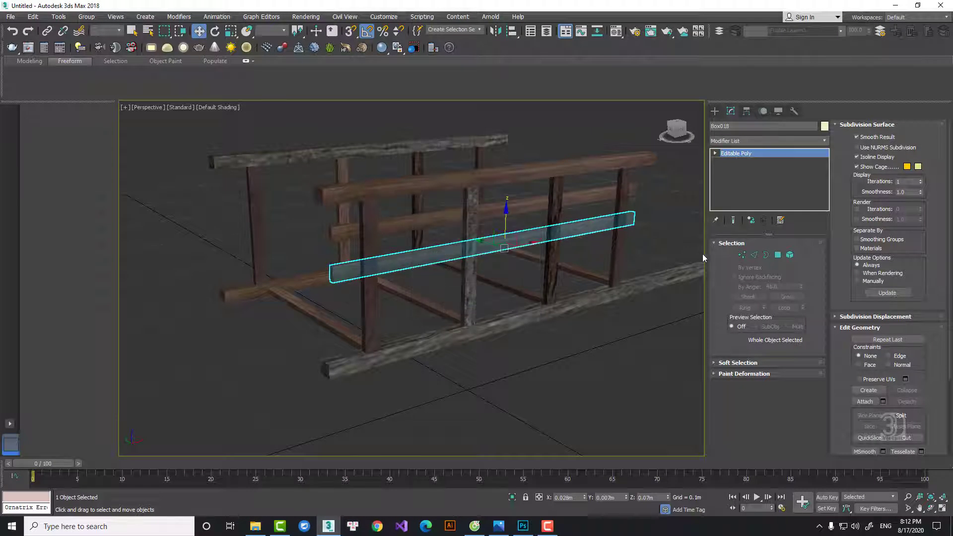
Slant one end of the second slat by moving its two end vertices along X
drag(649, 202, 627, 217)
scroll(627, 214, up, 5)
middle_drag(627, 213, 580, 211)
click(741, 256)
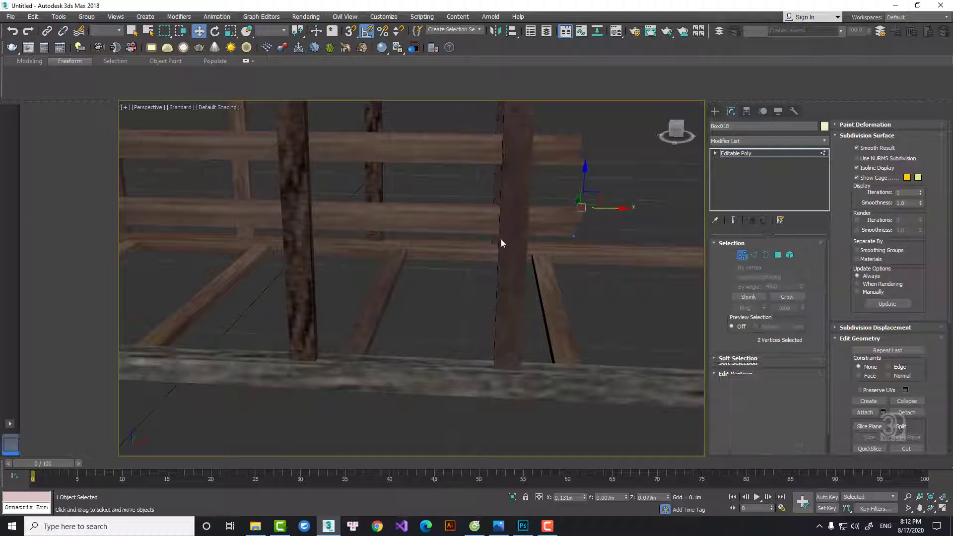
scroll(516, 221, down, 5)
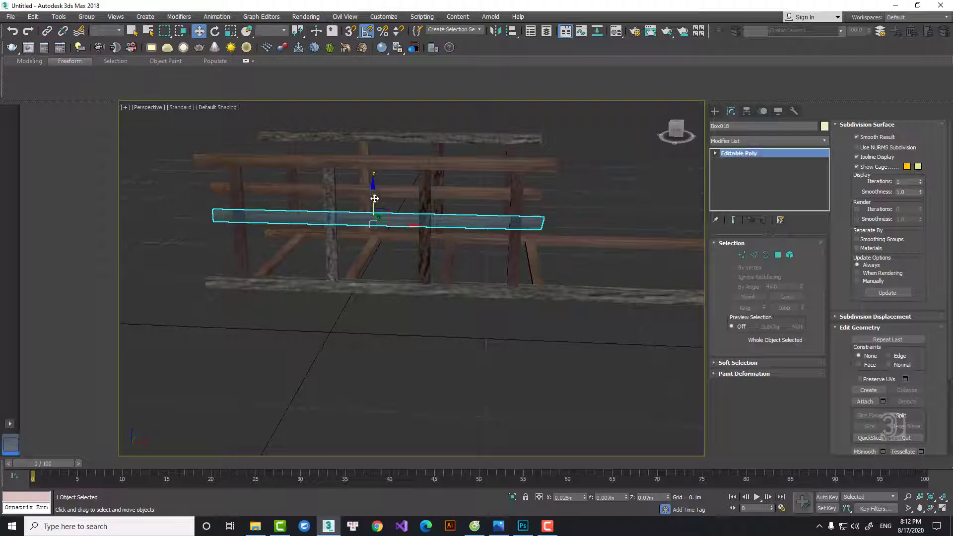
Copy the second slat downward along Z, then raise the second slat closer to the first
shift+drag(374, 198, 374, 214)
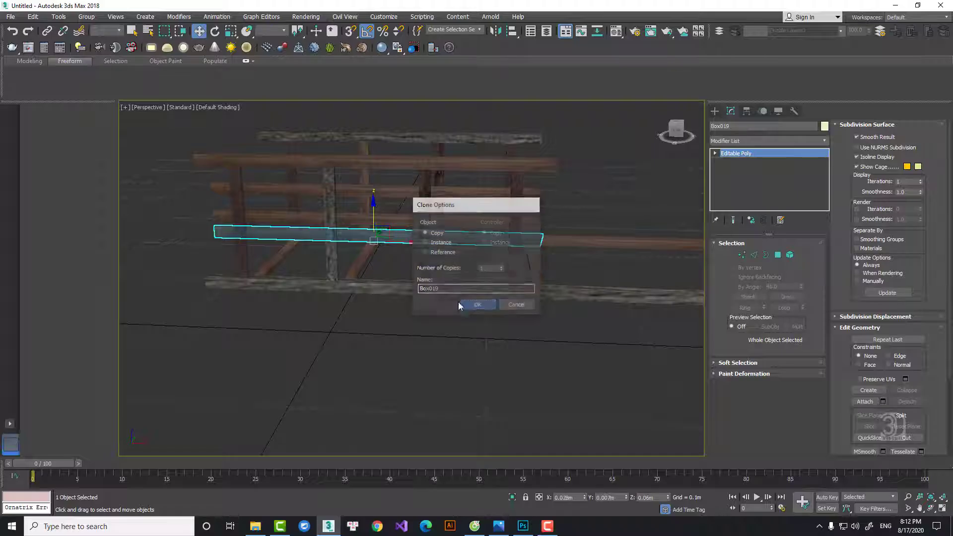
click(460, 304)
click(372, 211)
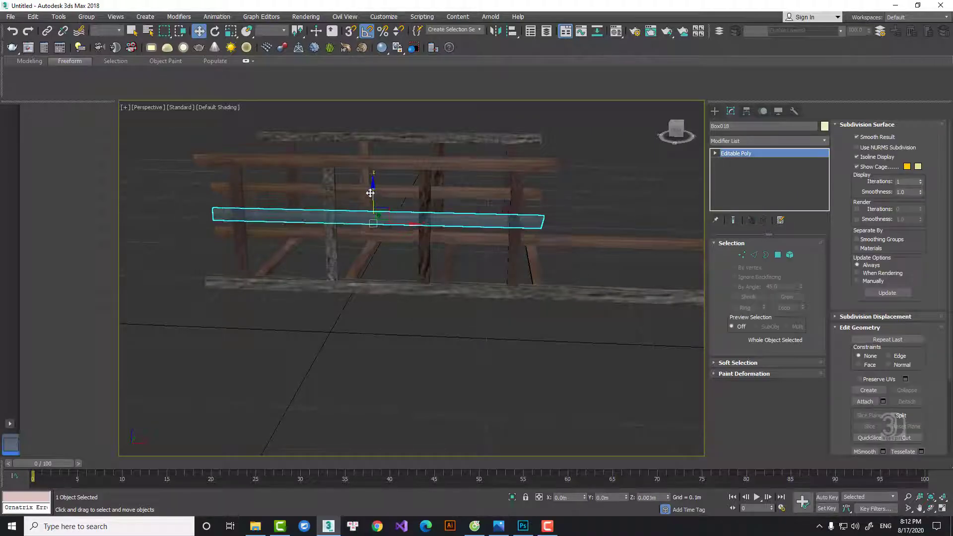
drag(370, 193, 370, 182)
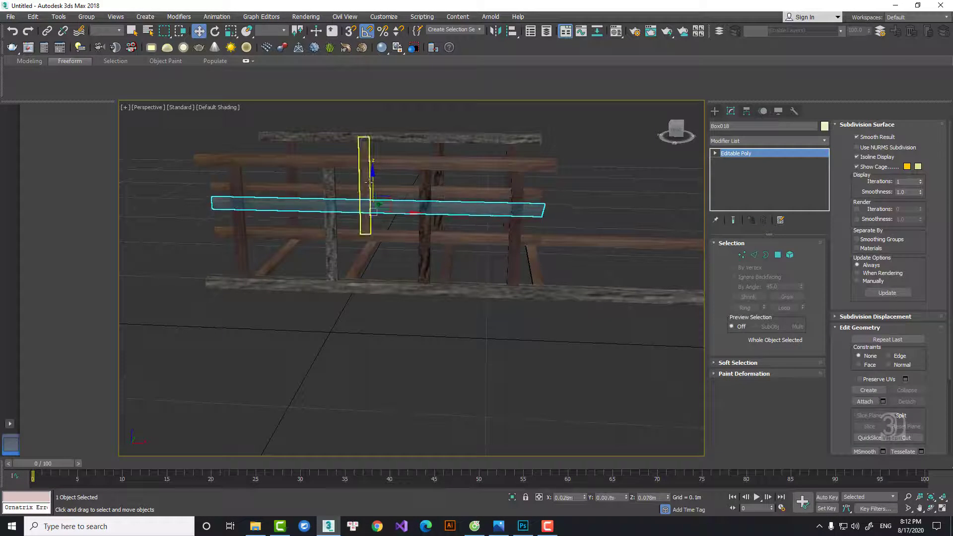
Copy the raised slat upward to just below the near frame's top rail
scroll(369, 183, up, 4)
shift+drag(379, 219, 376, 154)
click(460, 304)
Copy the third slat downward into the gap above the lowest slat
scroll(426, 284, down, 4)
alt+middle_drag(426, 280, 395, 253)
scroll(390, 251, up, 5)
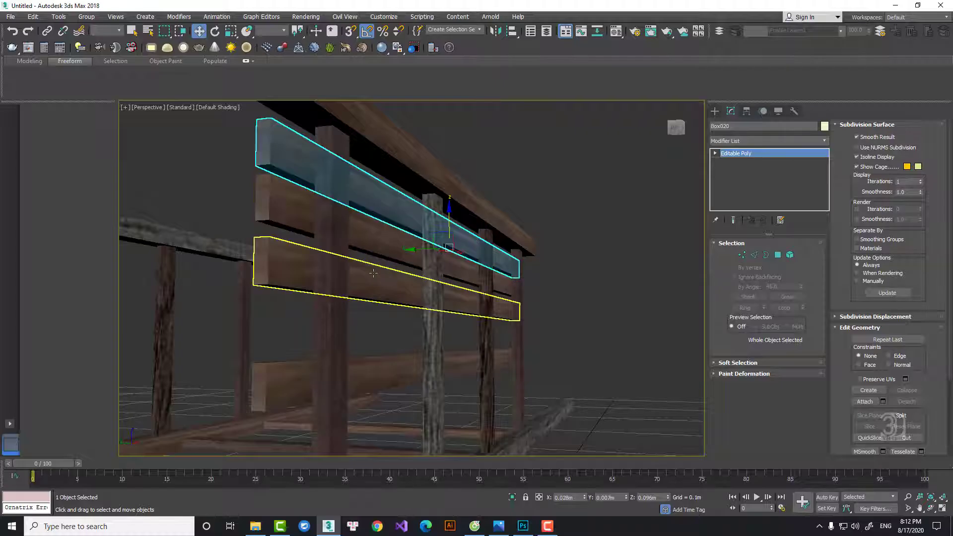
click(374, 273)
shift+drag(450, 278, 449, 310)
click(477, 305)
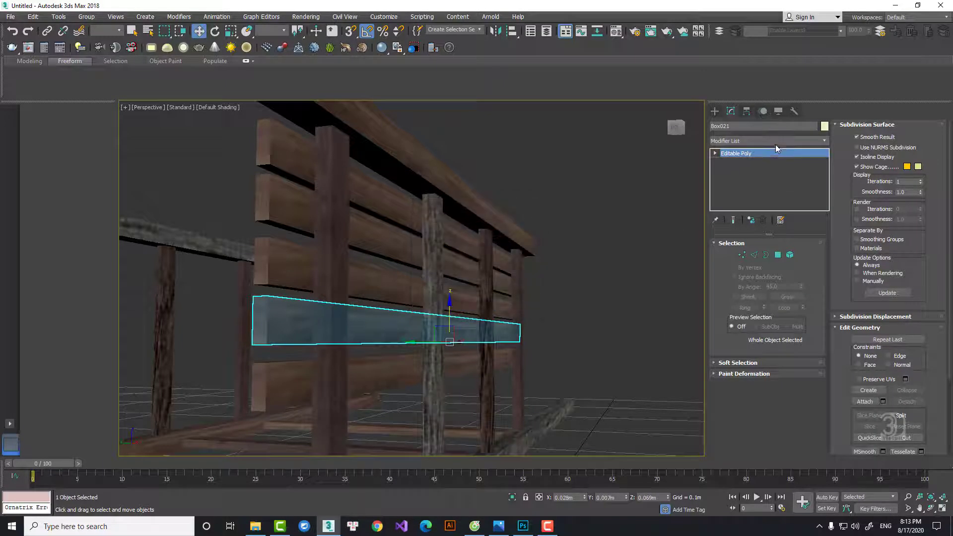
Add an Unwrap UVW modifier to the fourth slat and open its UV editor
click(776, 145)
scroll(775, 145, down, 5)
click(775, 144)
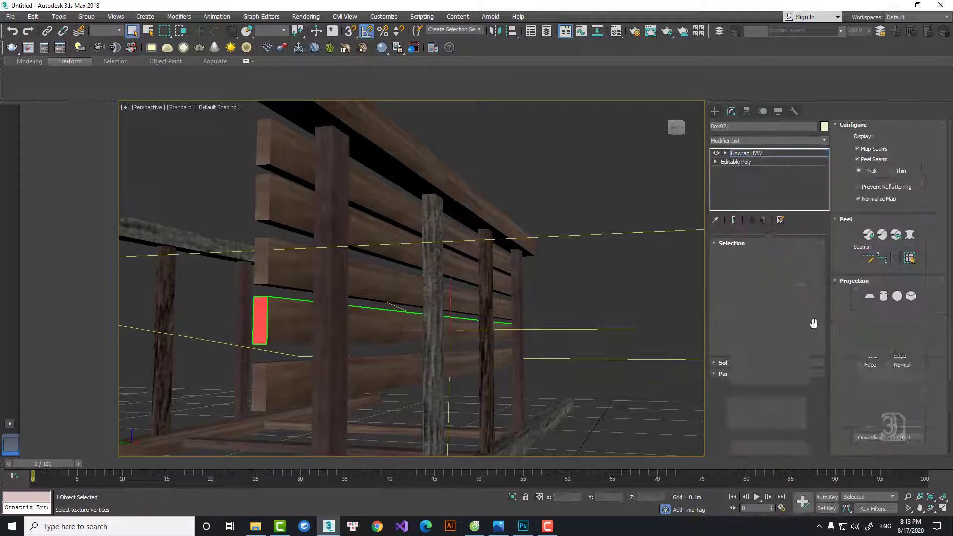
click(882, 378)
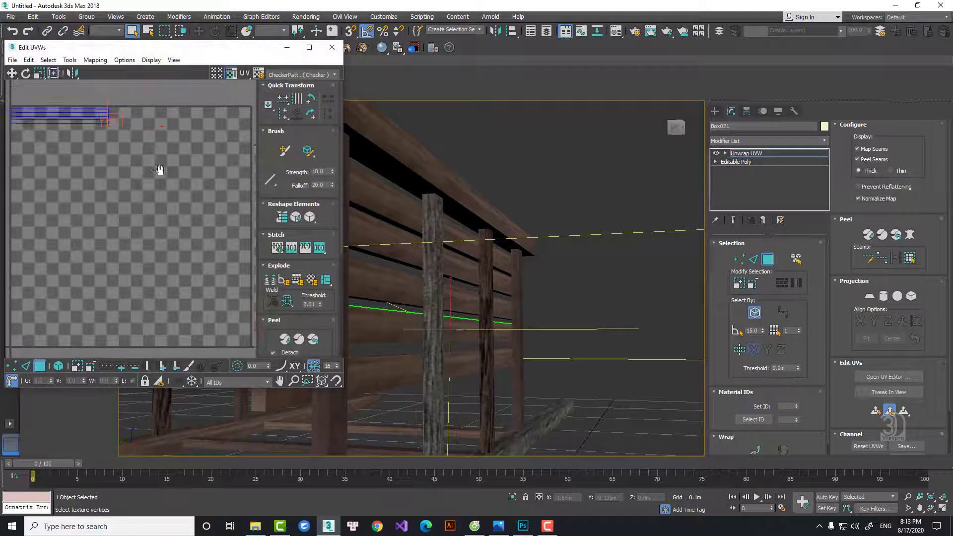
Select all of the slat's UV faces and show Map #2 (123.jpg) as the editor background
middle_drag(155, 169, 185, 193)
scroll(185, 193, down, 2)
drag(40, 131, 209, 189)
click(310, 76)
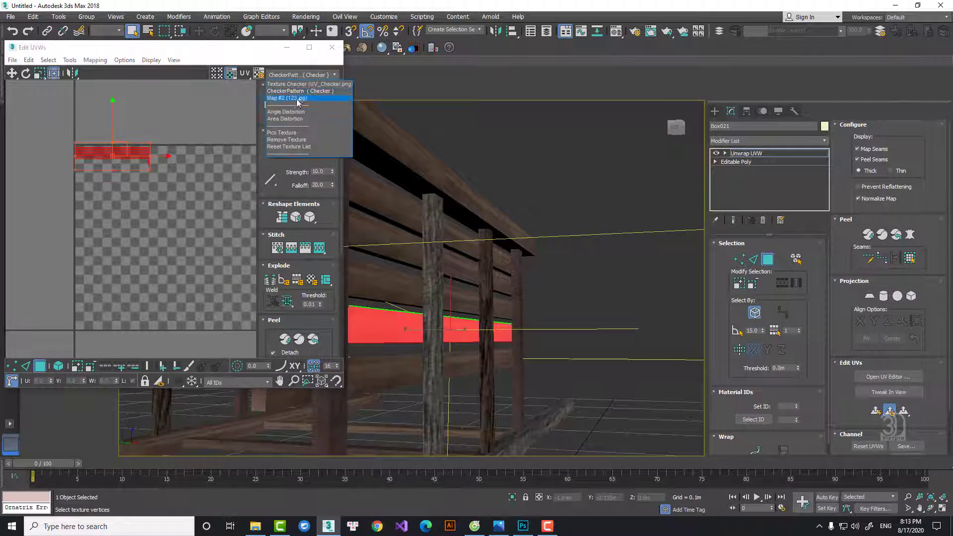
click(293, 98)
Move and shrink the fourth slat's UVs onto the middle wood patch of the texture
drag(97, 158, 171, 164)
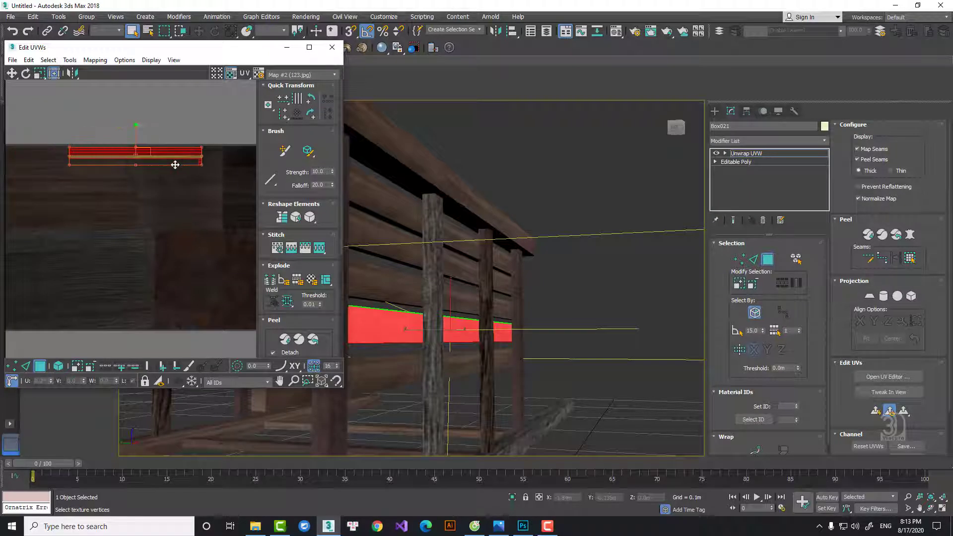
click(309, 47)
scroll(611, 155, up, 3)
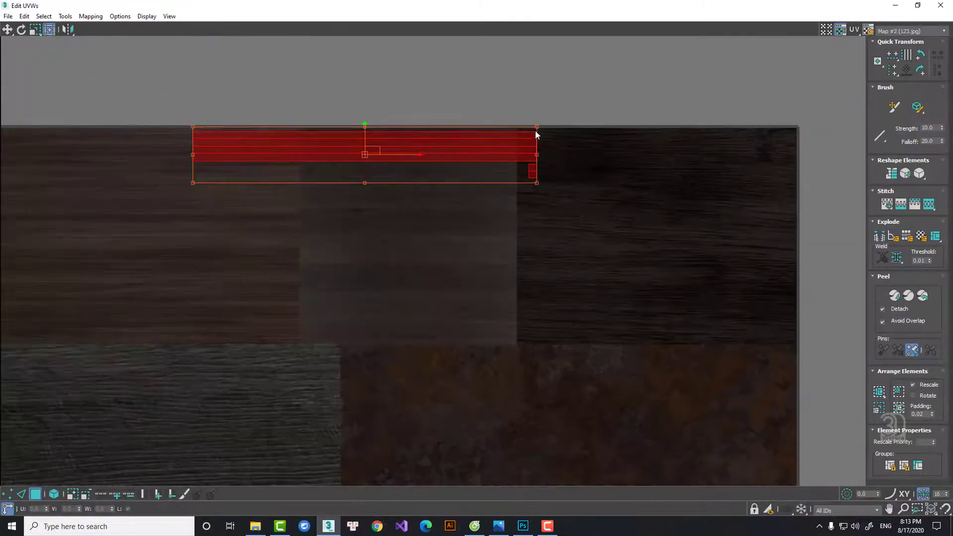
drag(483, 132, 394, 92)
drag(368, 142, 458, 144)
drag(400, 129, 415, 183)
click(940, 5)
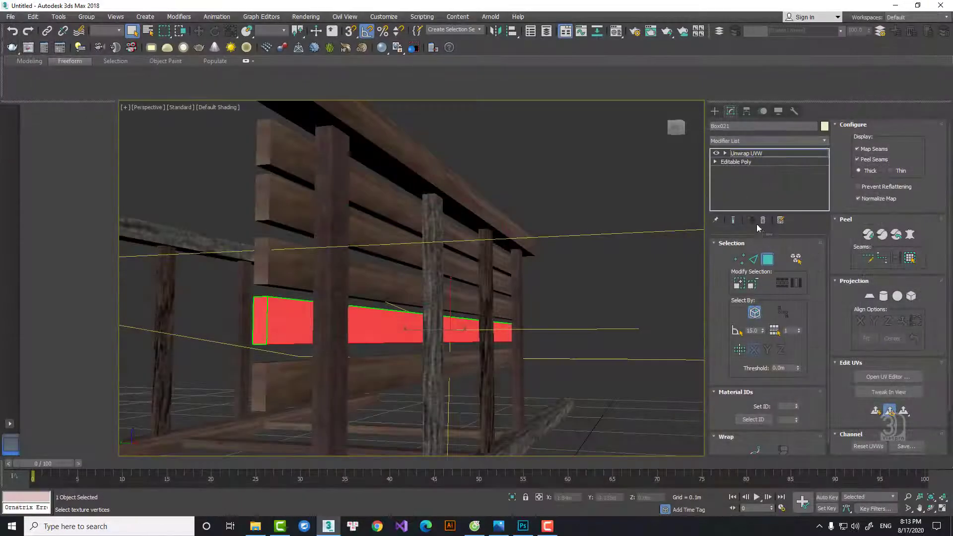
Collapse the Unwrap UVW modifier into the fourth slat and clear the selection
right_click(759, 161)
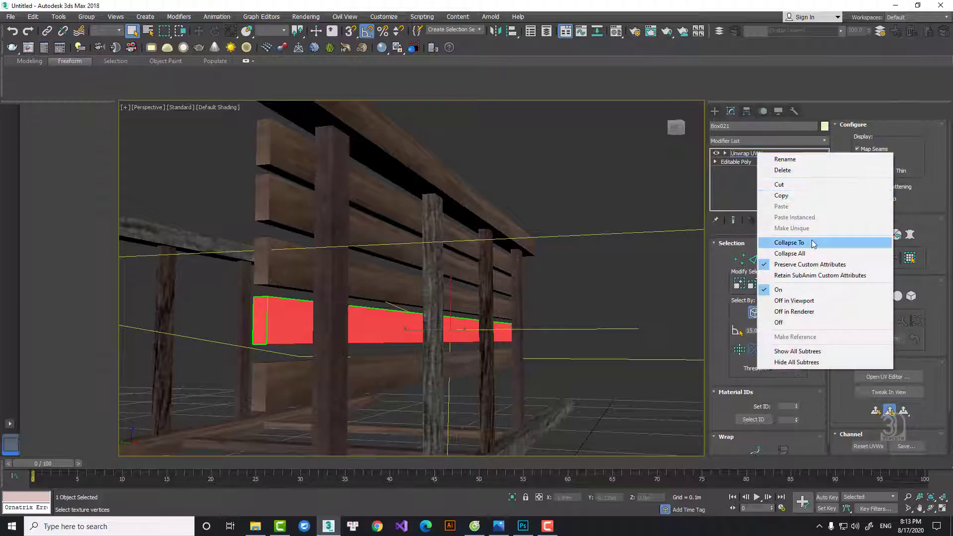
click(844, 244)
right_click(551, 223)
click(563, 233)
click(578, 225)
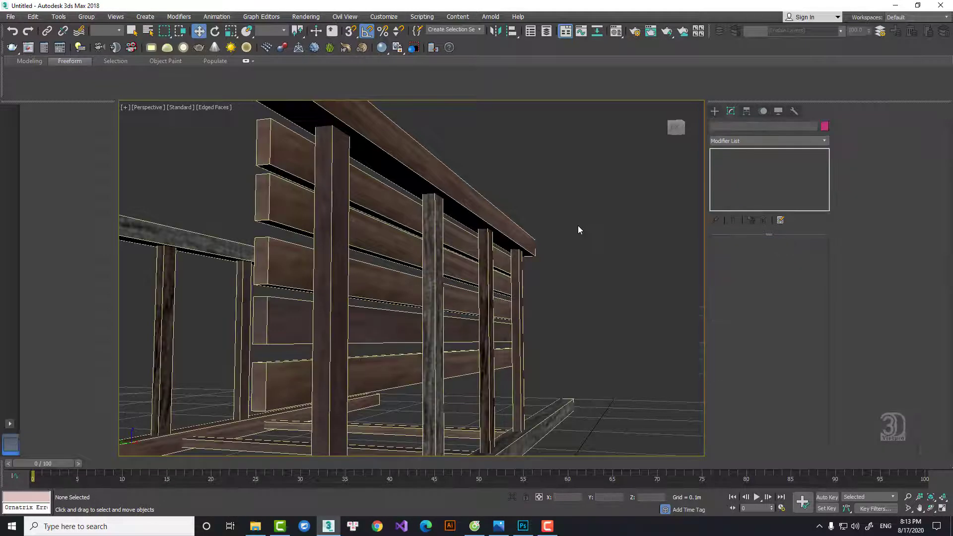
Delete the second slat from the top on the near side frame
scroll(571, 228, down, 5)
middle_drag(570, 228, 524, 246)
scroll(472, 299, up, 5)
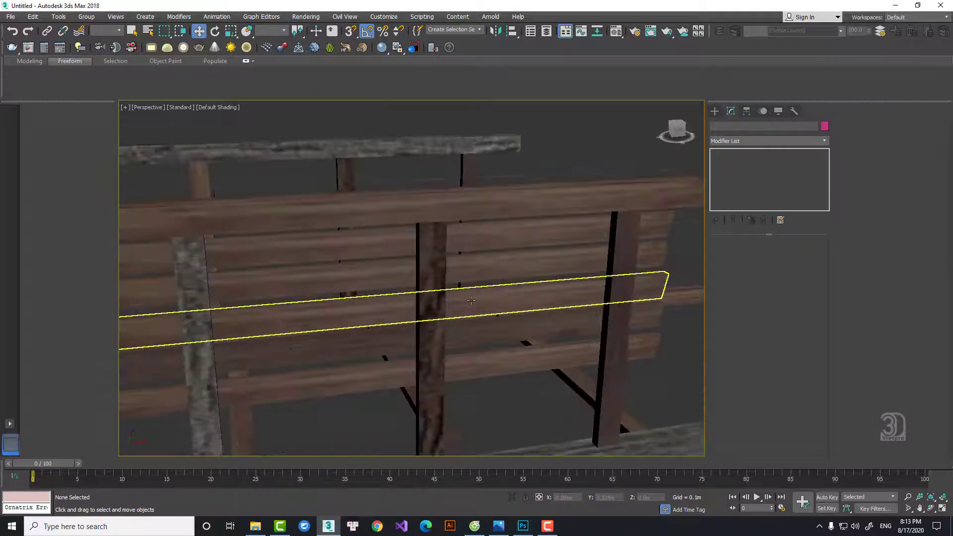
click(472, 299)
scroll(493, 256, up, 2)
click(496, 272)
key(Delete)
Copy the retextured fourth slat upward along Z into the gap left by the deleted slat
click(497, 337)
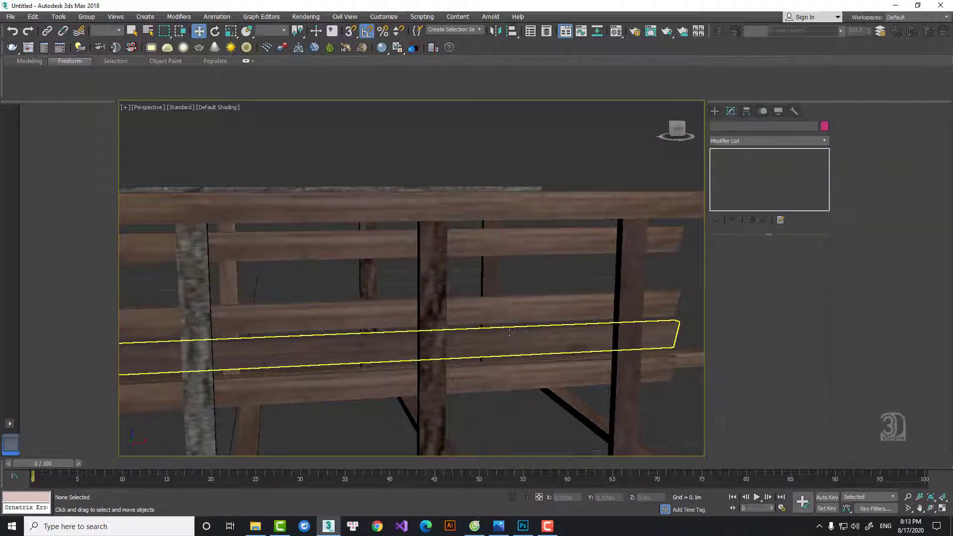
shift+drag(306, 318, 304, 252)
click(477, 306)
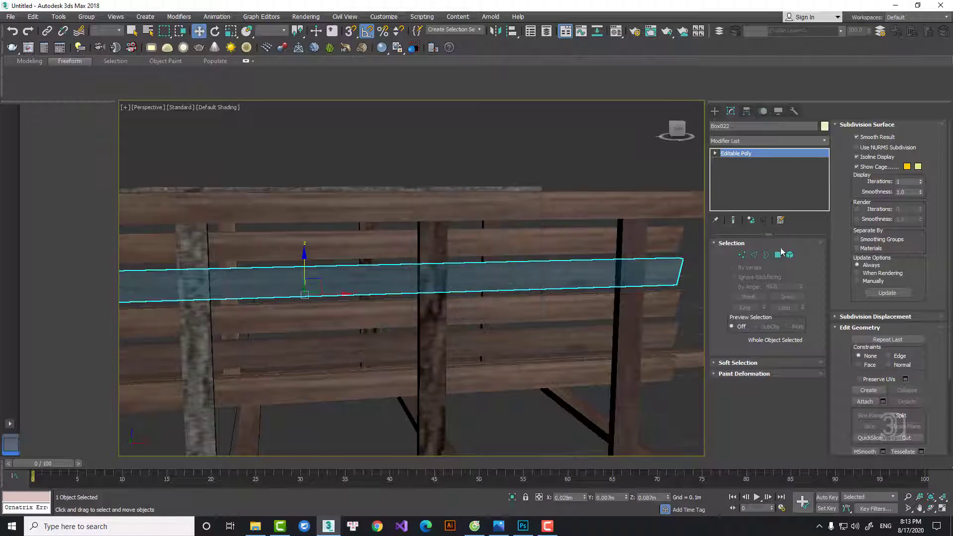
Angle both ends of the new second slat by shifting two vertices at each end along X
click(743, 255)
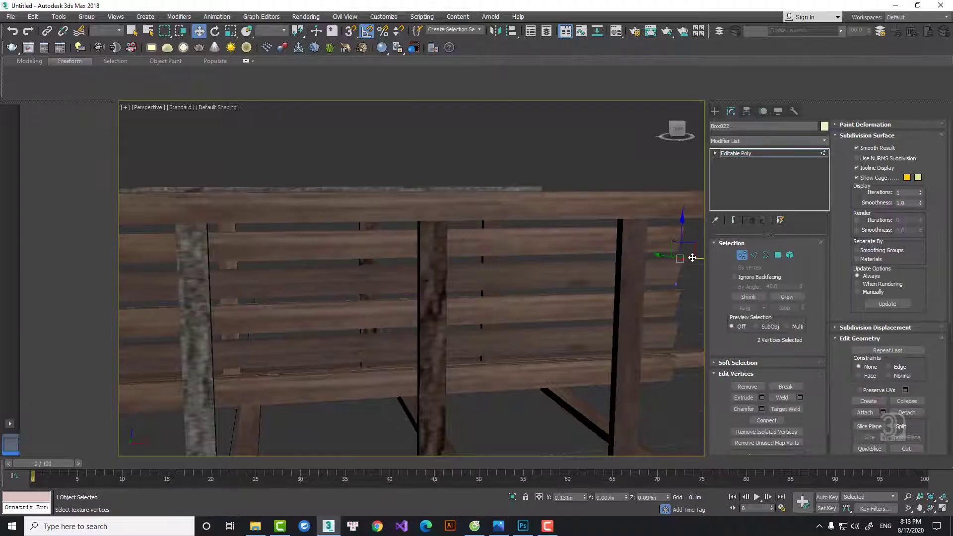
click(745, 257)
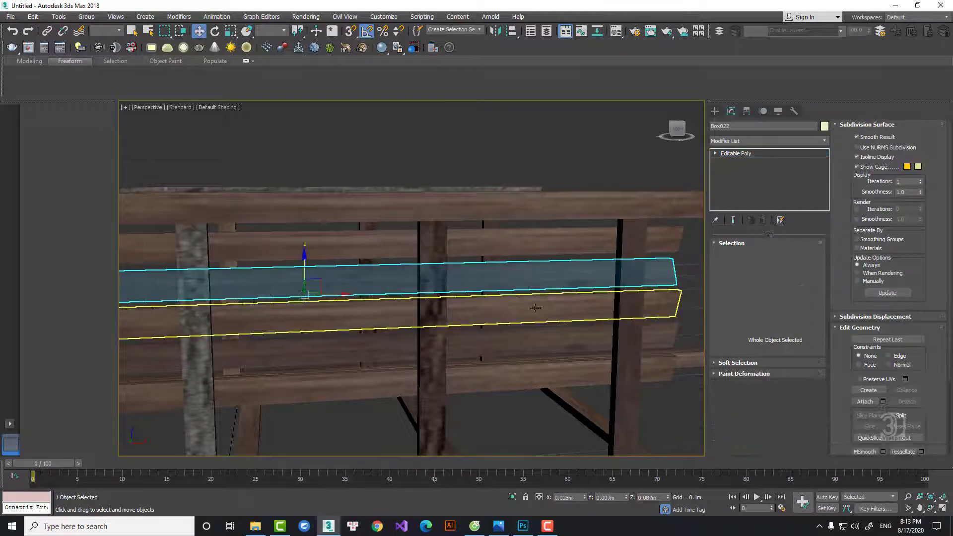
scroll(529, 293, down, 5)
alt+middle_drag(528, 290, 534, 276)
scroll(401, 306, up, 3)
key(1)
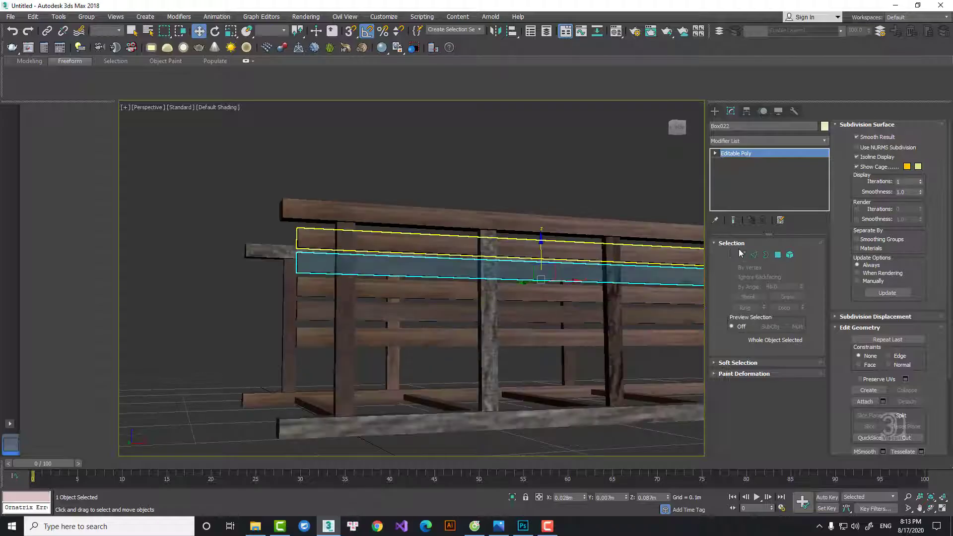
drag(289, 270, 325, 273)
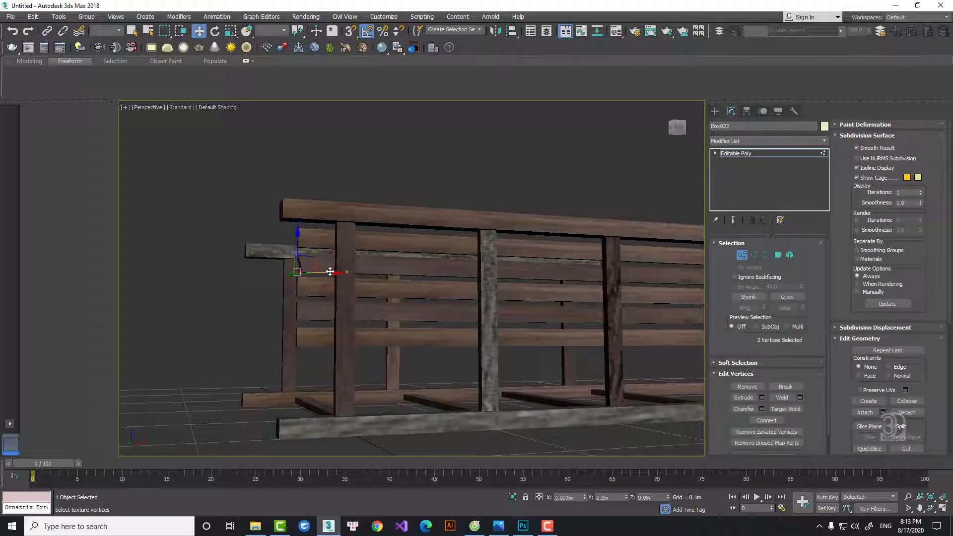
click(741, 254)
Angle the end of the fourth side slat from the top by shifting its end vertices along X
click(553, 310)
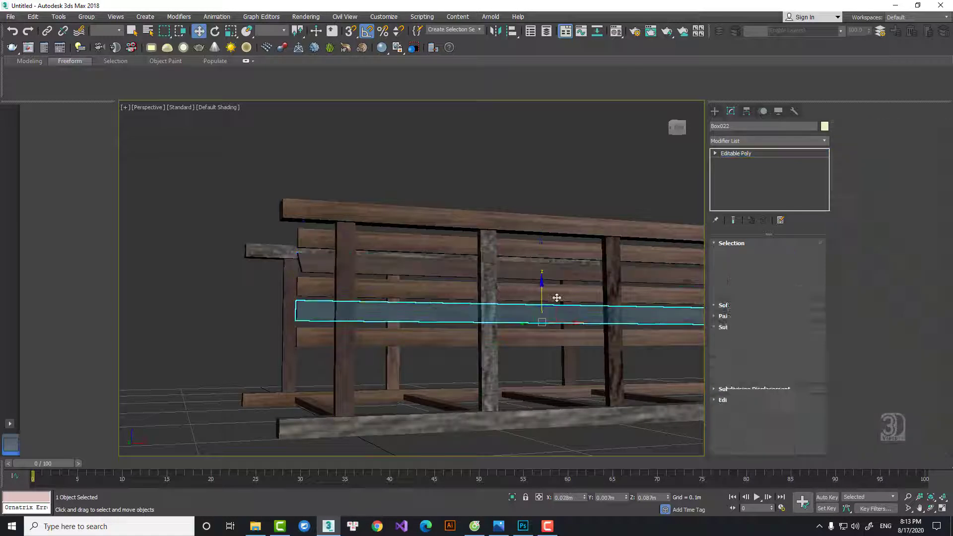
key(1)
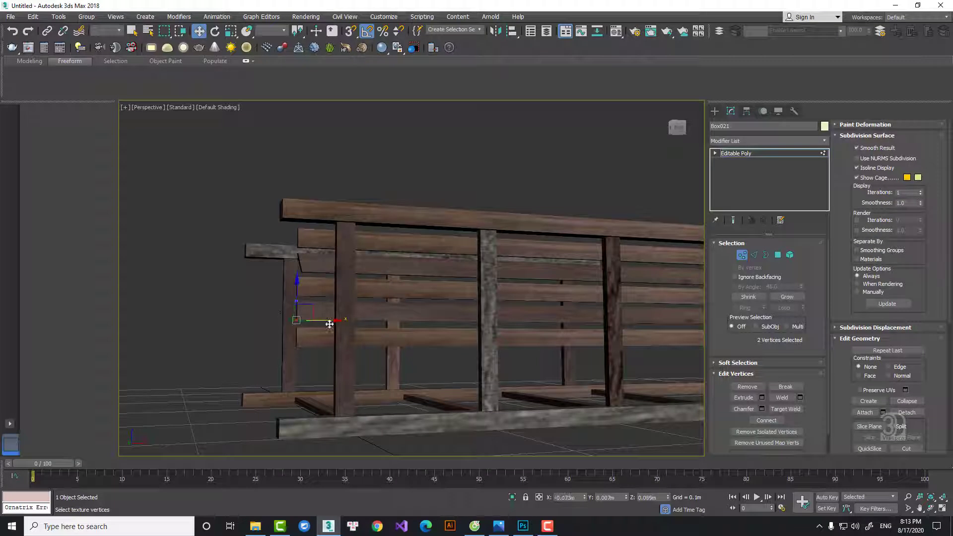
click(741, 255)
key(1)
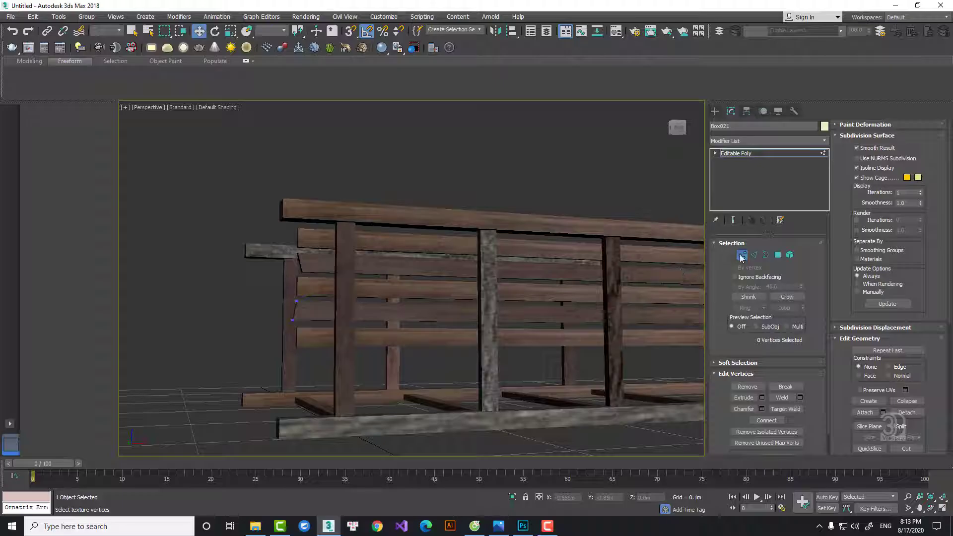
click(741, 255)
Copy the second, third and fourth slats downward along Z to fill the lower part of the near side frame
ctrl+click(540, 288)
ctrl+click(540, 262)
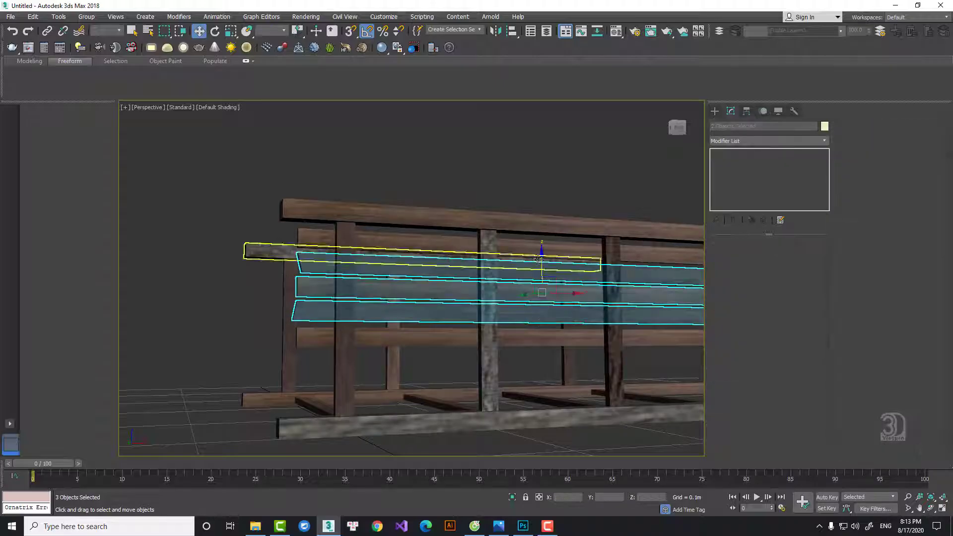
drag(539, 259, 543, 349)
click(507, 311)
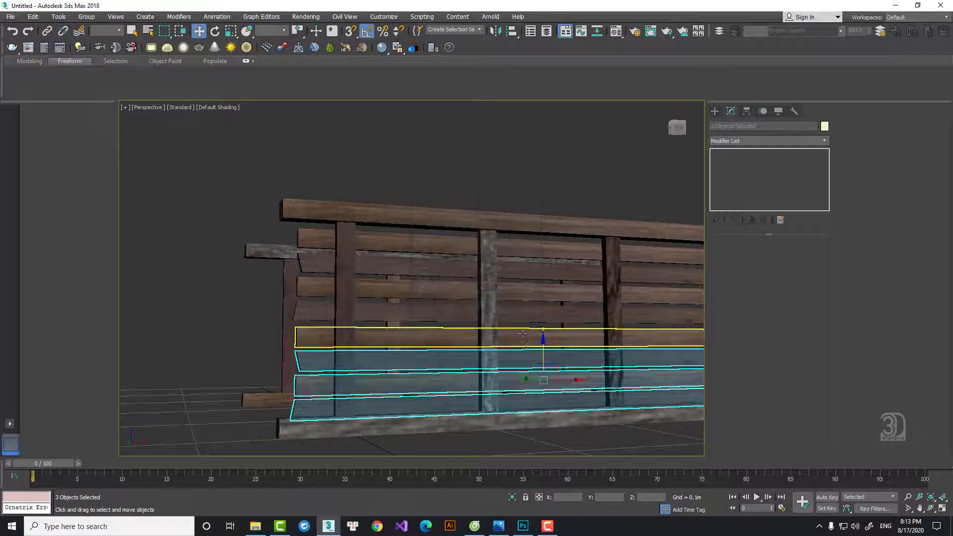
click(524, 329)
Raise all eight slats of the near side frame slightly along Z and clear the selection
click(525, 304)
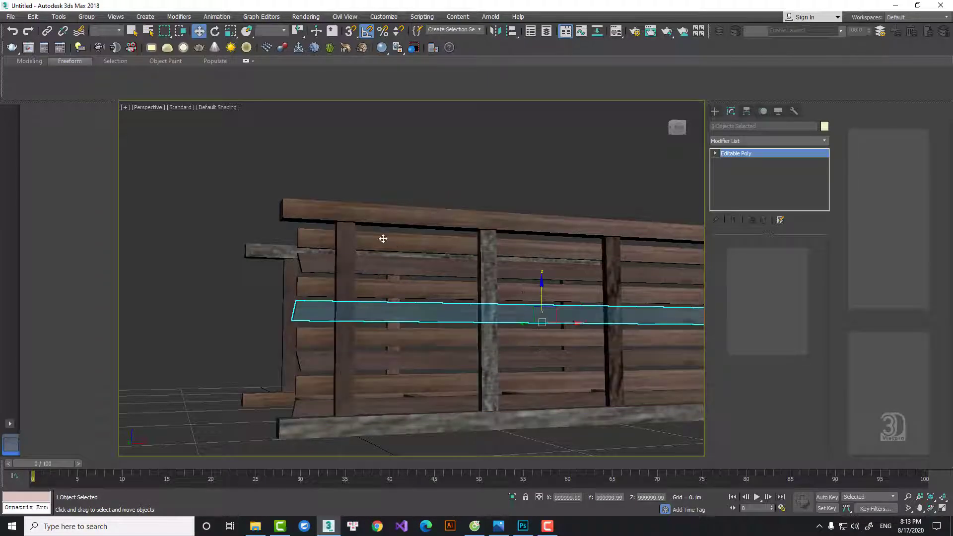
drag(381, 256, 382, 262)
ctrl+click(382, 262)
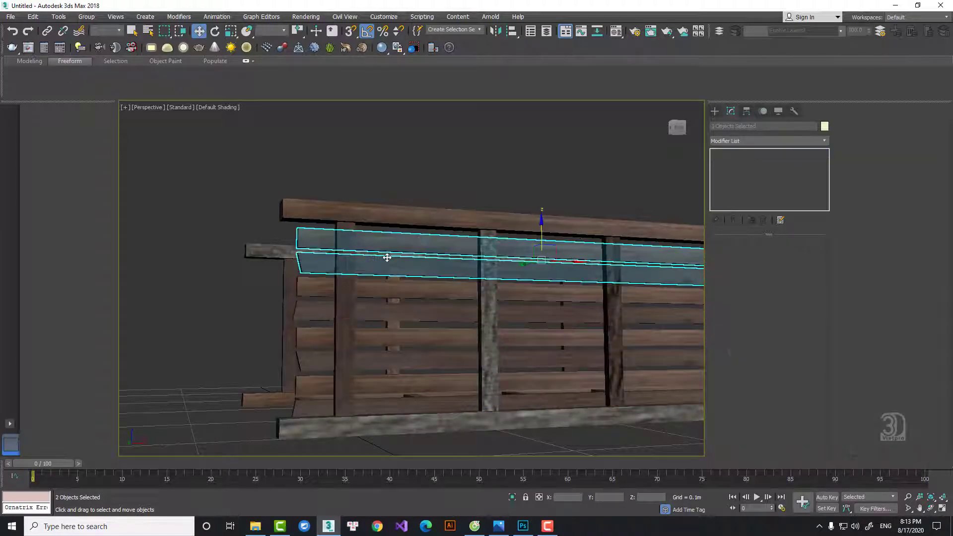
ctrl+click(387, 284)
ctrl+click(387, 311)
ctrl+click(387, 335)
ctrl+click(389, 363)
ctrl+click(383, 383)
ctrl+click(377, 398)
drag(541, 307, 542, 292)
click(572, 122)
Save the scene to the Desktop as "bai tap cai xe"
key(ctrl+s)
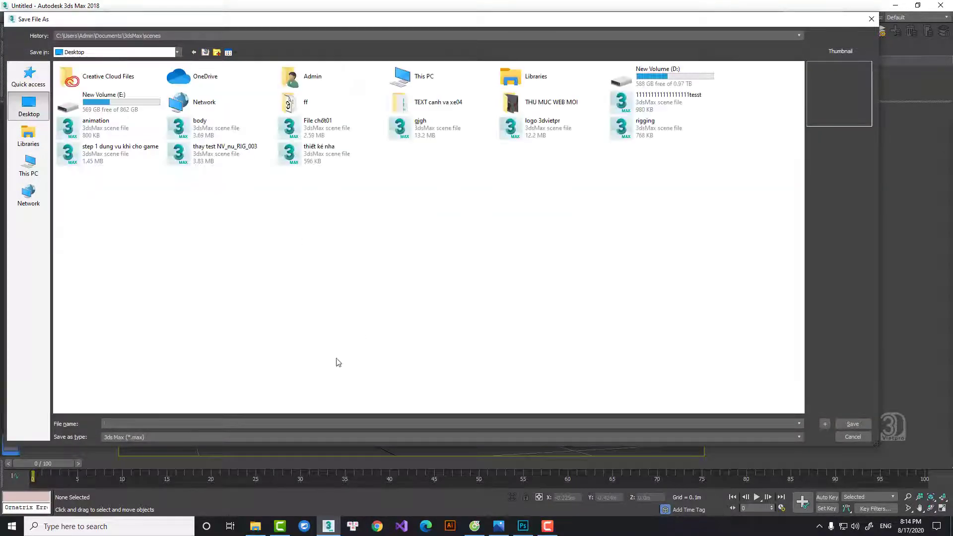
text(bai tap cai xe)
key(Return)
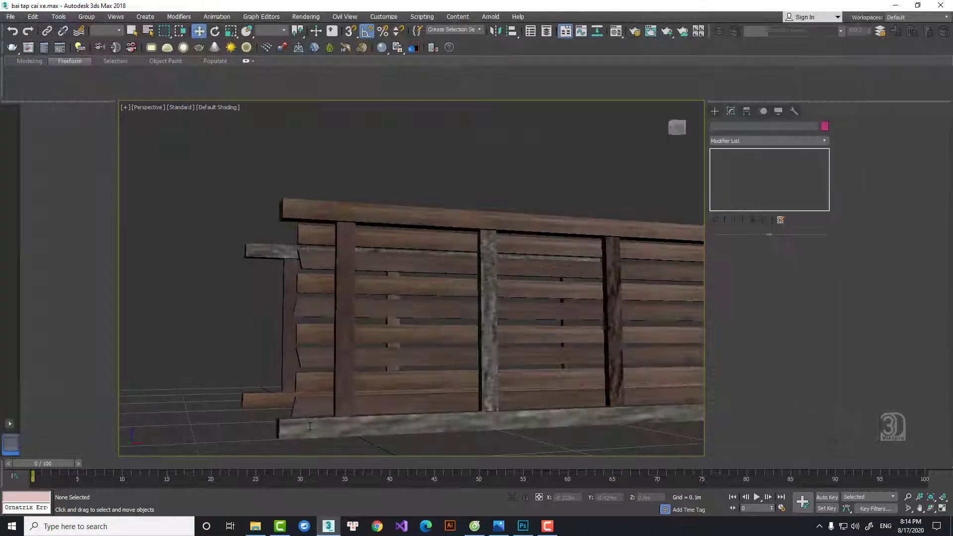
Copy only the eight near-side slats, without the frame beams and posts, across along Y to the far side frame
scroll(573, 214, down, 5)
alt+middle_drag(451, 202, 446, 223)
alt+middle_drag(514, 309, 587, 323)
alt+middle_drag(623, 294, 595, 272)
drag(613, 362, 609, 386)
alt+middle_drag(609, 387, 624, 287)
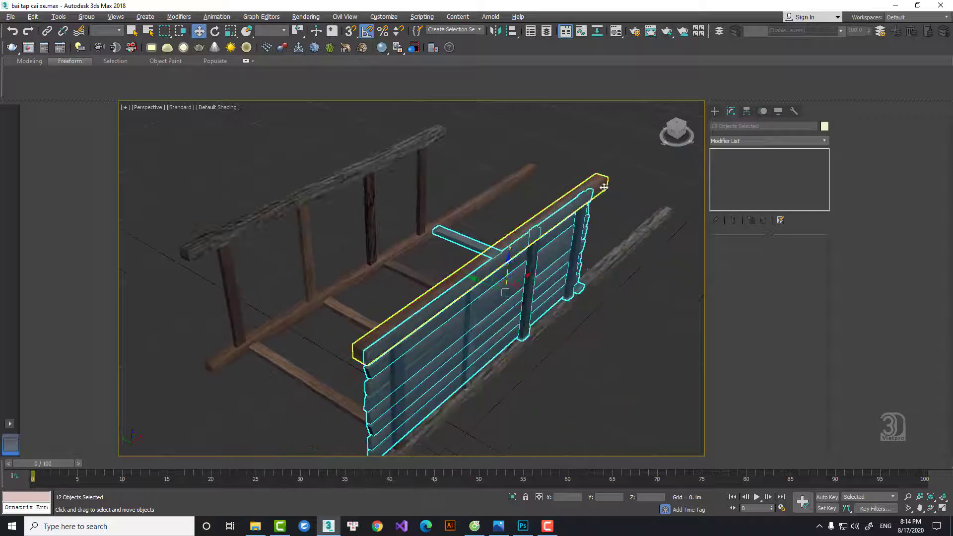
alt+click(435, 248)
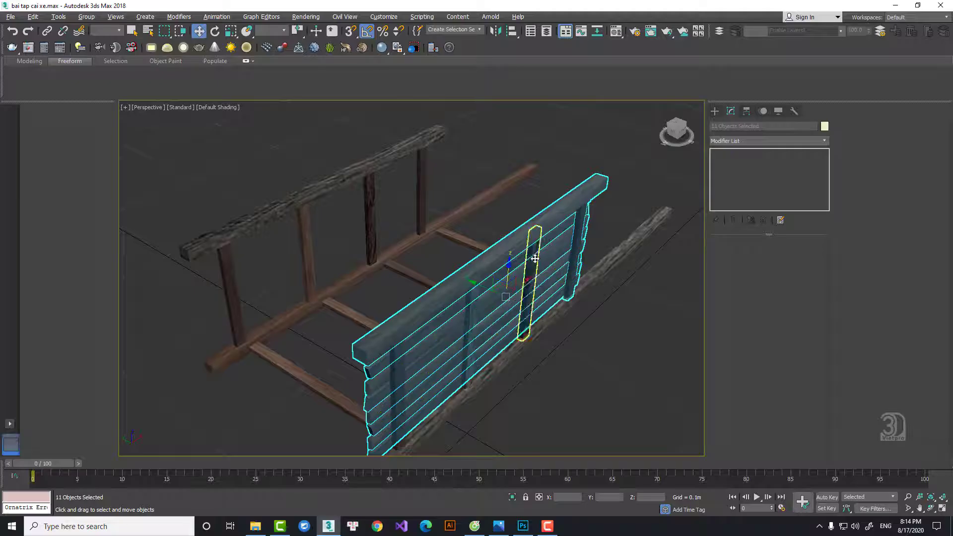
alt+click(557, 207)
alt+middle_drag(594, 224, 568, 193)
alt+click(536, 257)
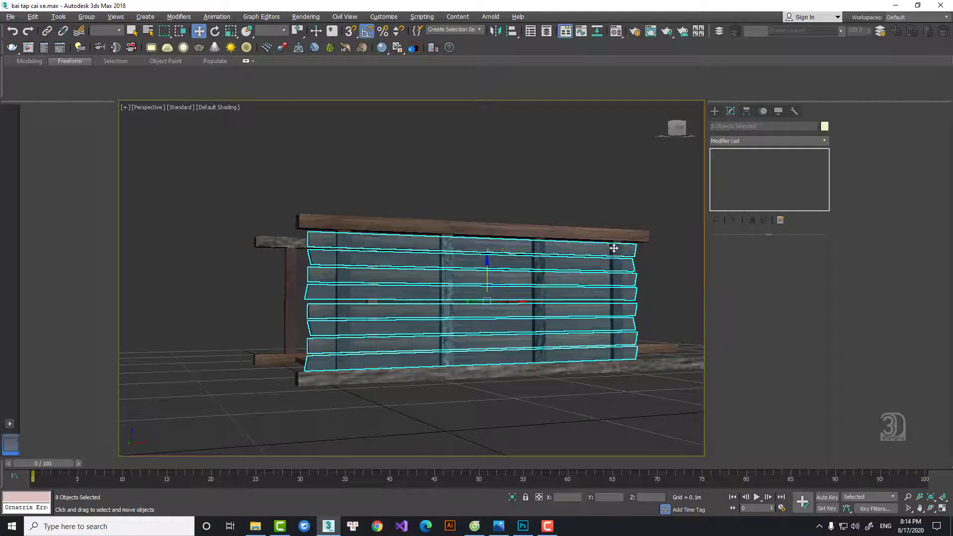
alt+middle_drag(614, 248, 576, 287)
drag(489, 273, 481, 119)
key(ctrl+z)
scroll(468, 258, down, 4)
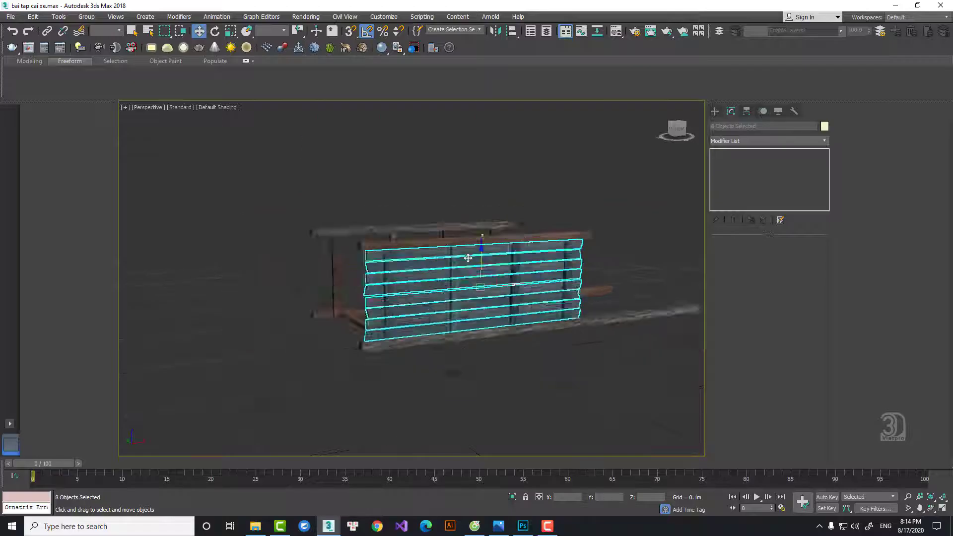
alt+middle_drag(468, 257, 483, 276)
shift+drag(454, 268, 390, 241)
click(478, 307)
key(z)
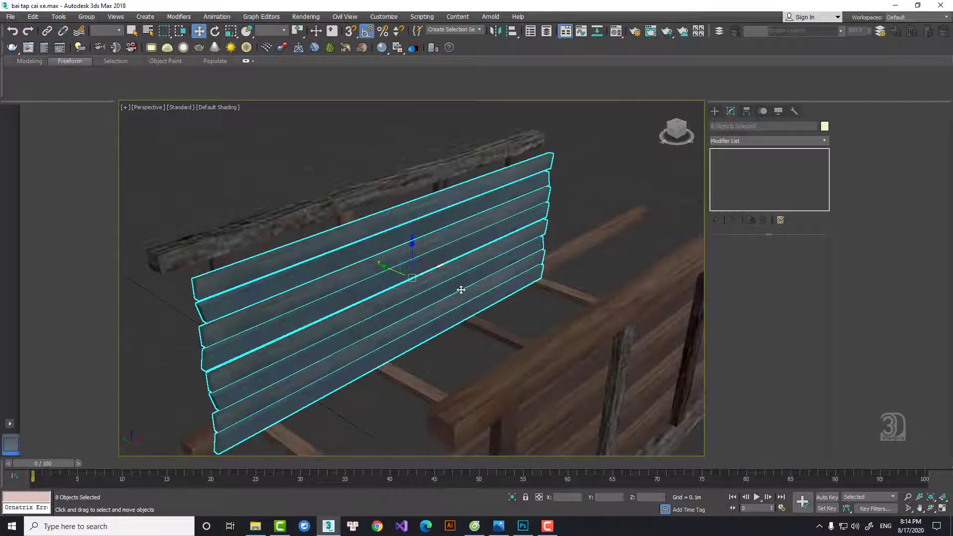
Move the copied slats along Y until they sit against the posts of the far side frame
alt+middle_drag(495, 235, 353, 257)
alt+middle_drag(423, 292, 451, 284)
drag(442, 277, 458, 278)
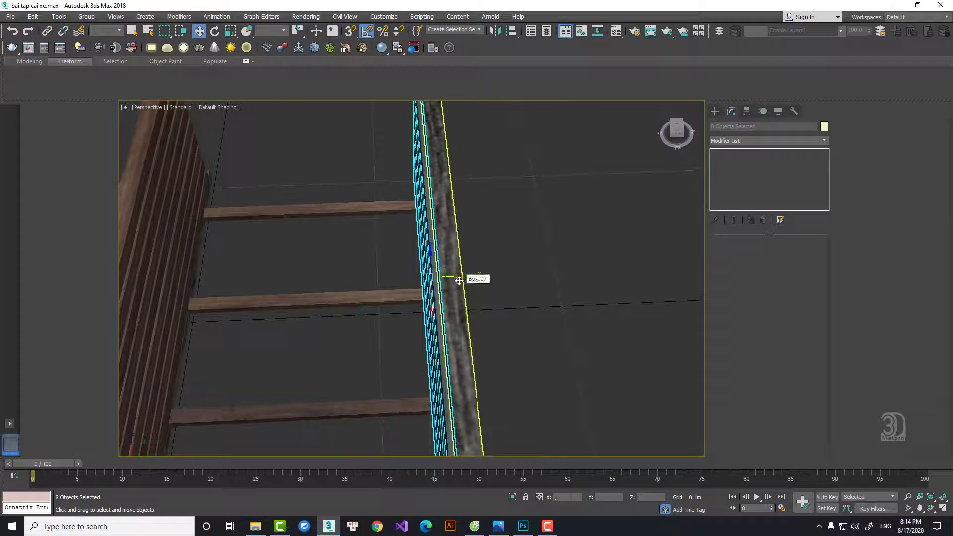
Copy the far-side set of eight slats outward along Y as an independent copy
scroll(546, 232, down, 6)
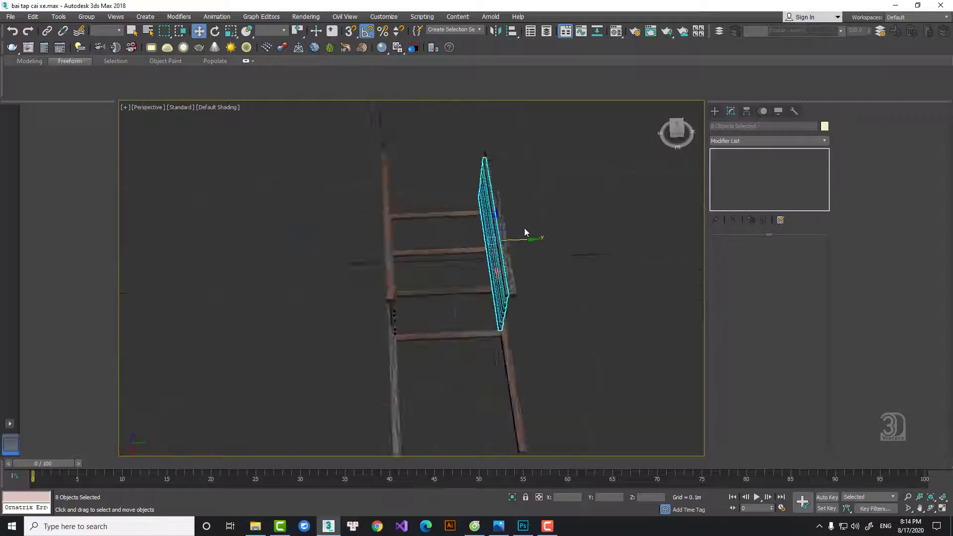
shift+drag(525, 248, 591, 267)
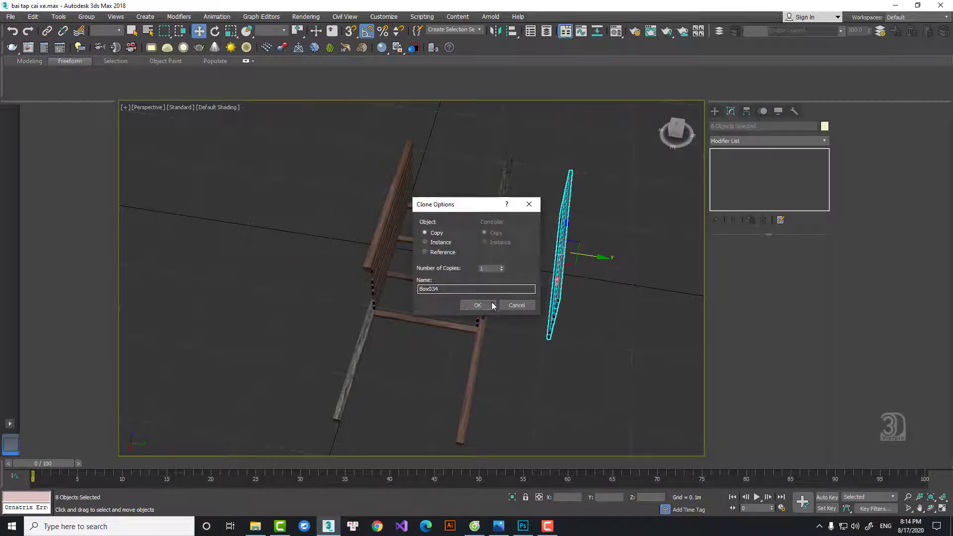
click(491, 302)
Rotate the new set of eight slats so that it lies flat, and return to the Move tool
alt+middle_drag(626, 246, 598, 221)
scroll(598, 221, up, 5)
right_click(583, 211)
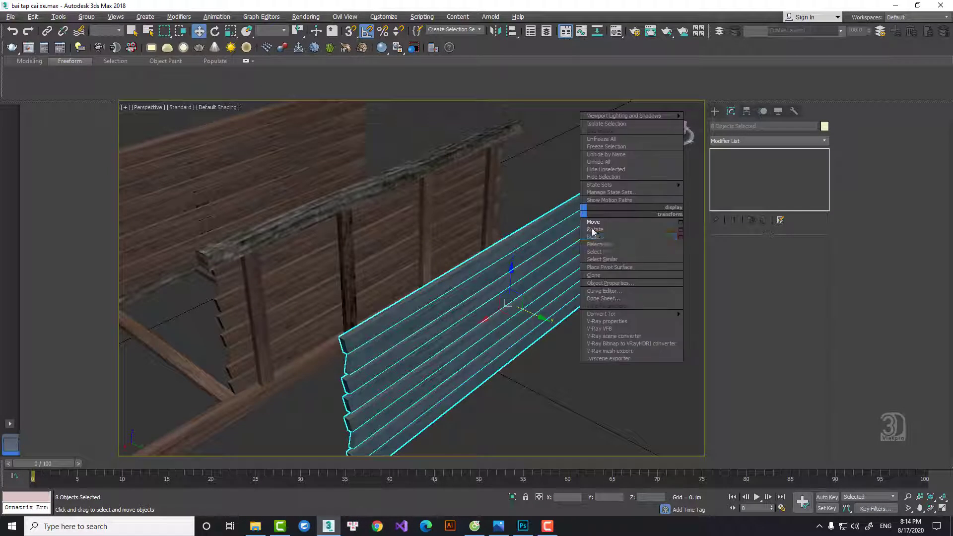
click(594, 230)
drag(531, 276, 462, 275)
right_click(500, 251)
click(516, 258)
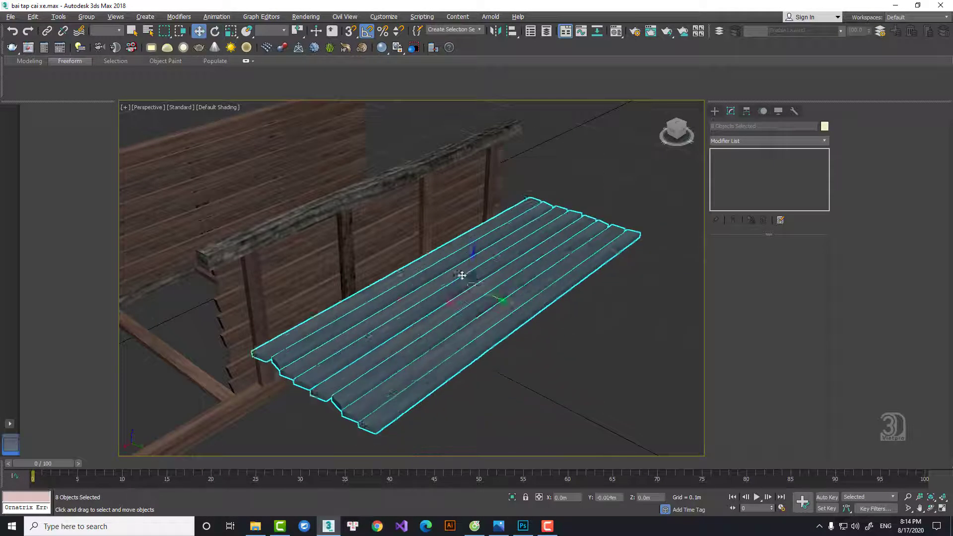
In the Top view, position the flat slats over the crosspieces, right beside the far side frame
key(t)
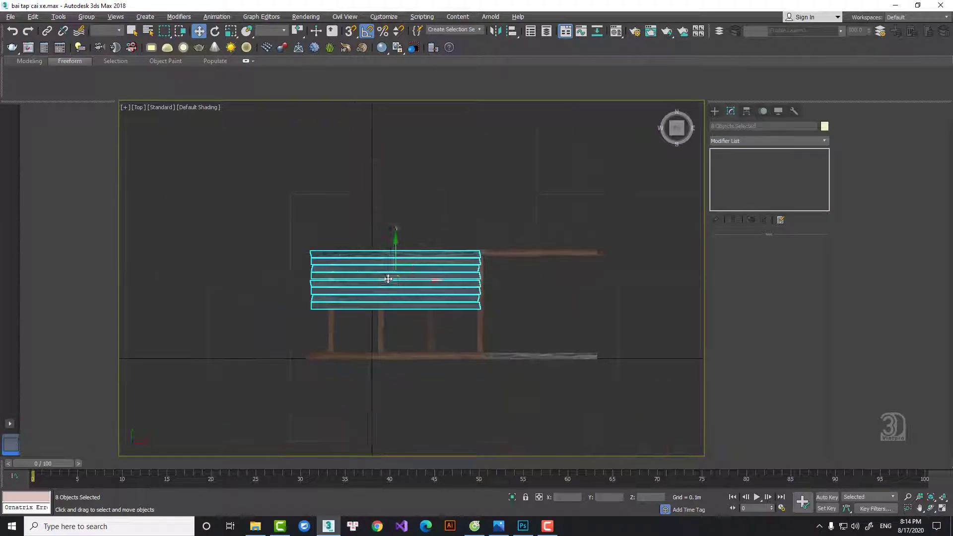
scroll(395, 279, up, 3)
drag(393, 255, 407, 281)
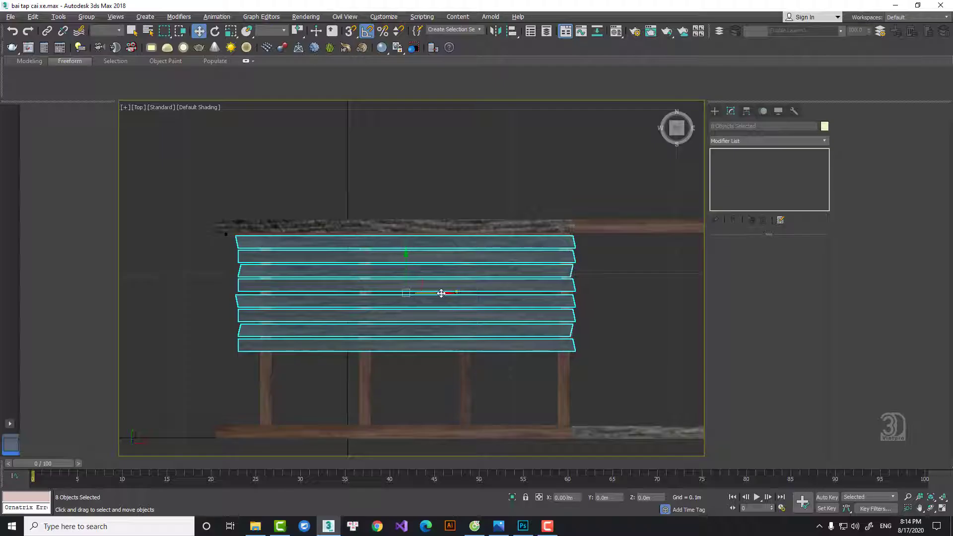
scroll(441, 291, up, 2)
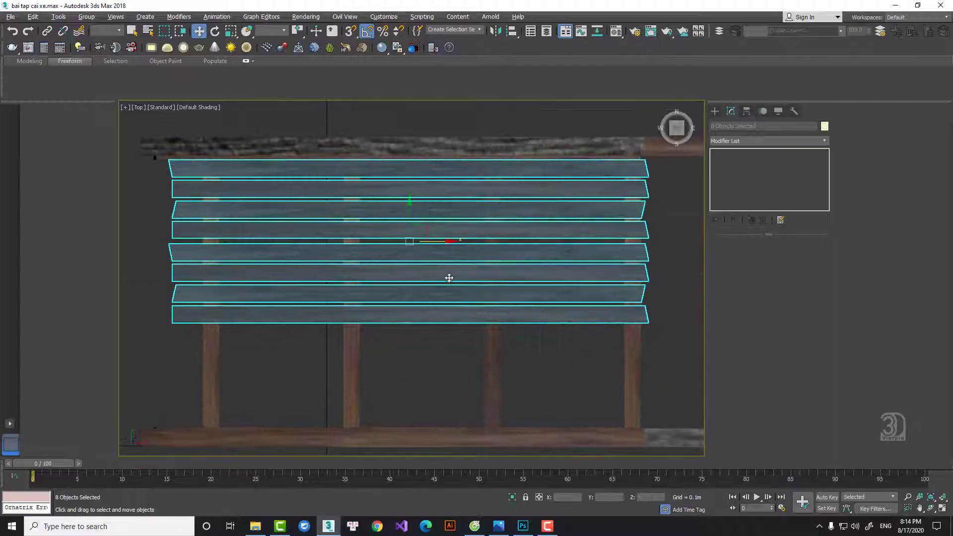
Copy the four flat slats nearest the far frame along Y, placing them beyond the existing eight
drag(428, 256, 430, 248)
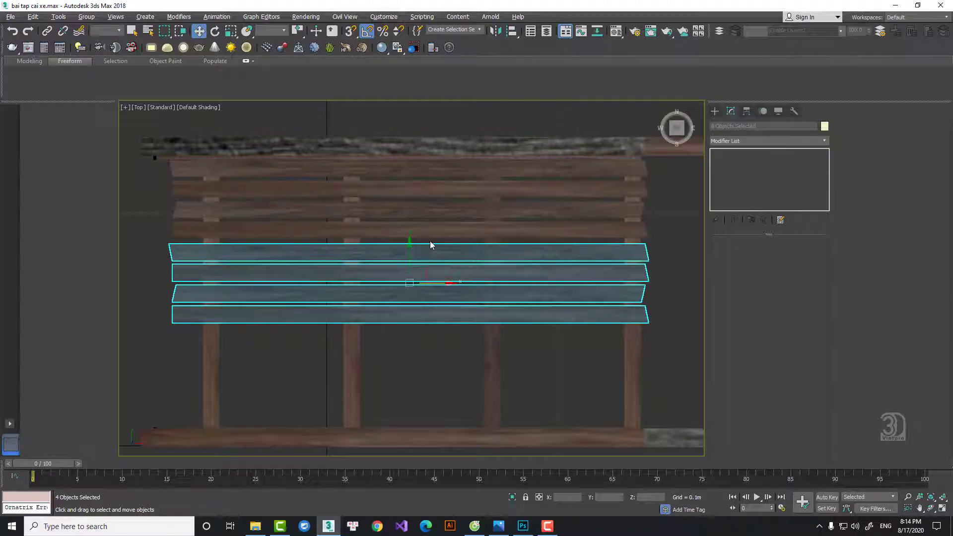
click(435, 229)
click(438, 209)
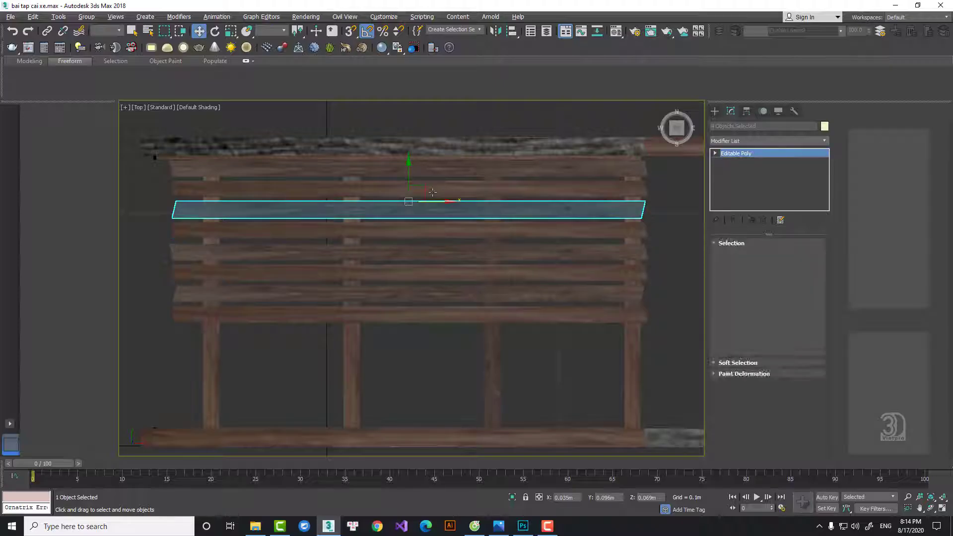
click(436, 191)
ctrl+click(426, 225)
ctrl+click(428, 208)
ctrl+click(434, 171)
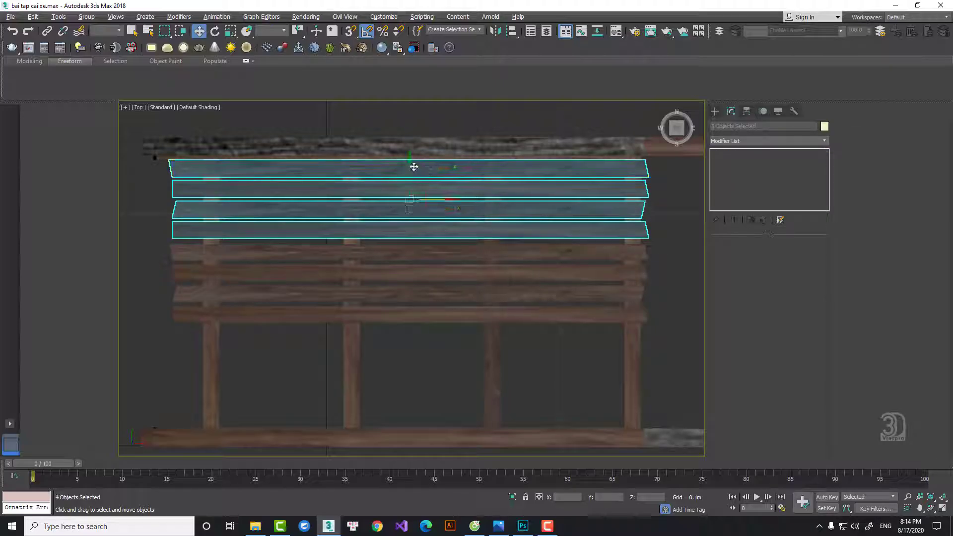
drag(412, 166, 409, 332)
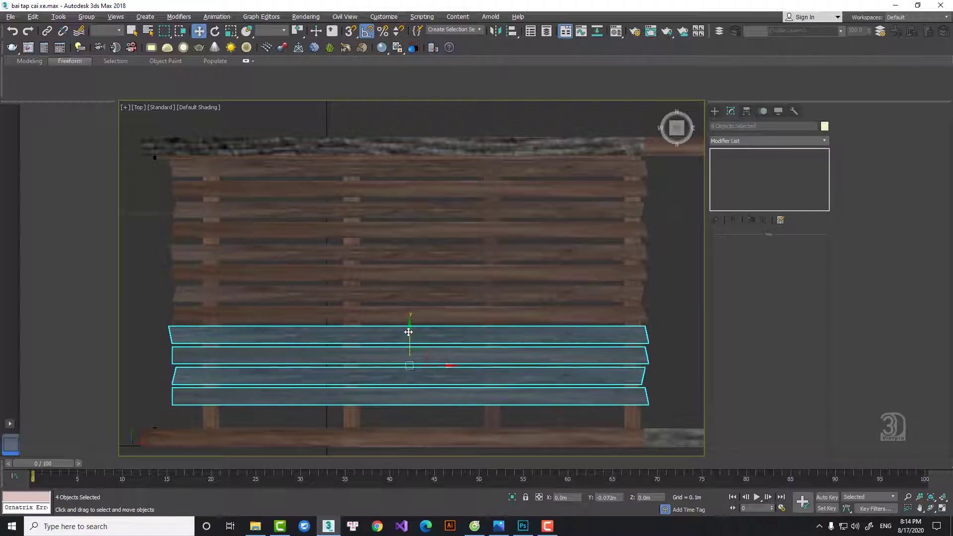
key(Return)
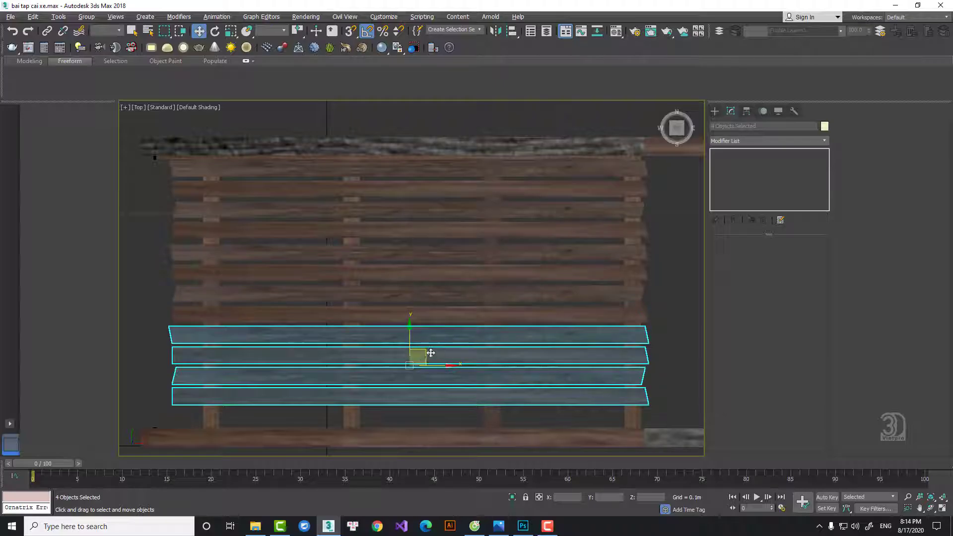
Copy one floor slat along Y into the remaining gap beside the near side frame
click(638, 319)
click(496, 356)
shift+drag(408, 330, 408, 389)
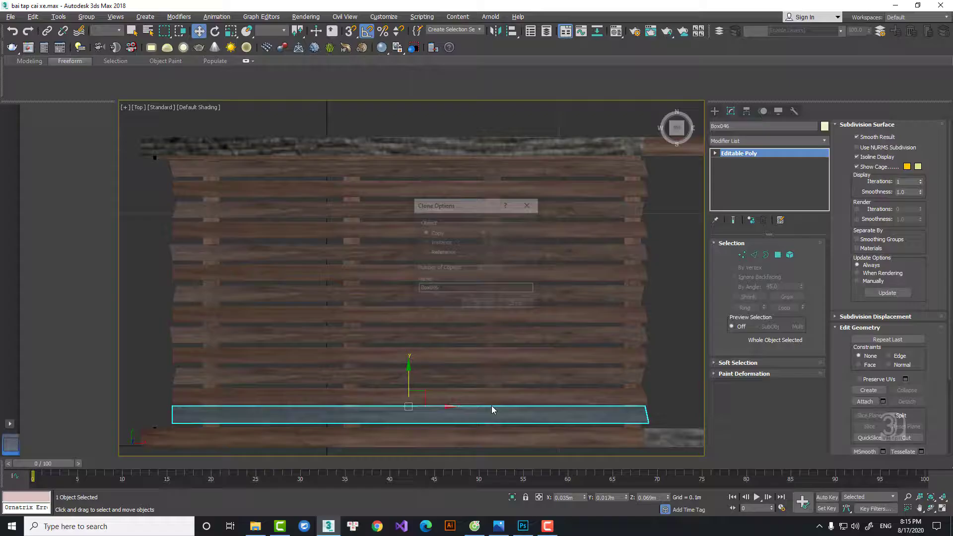
click(475, 304)
Select all the floor slats in the Perspective view and lower them along Z onto the crosspieces
key(p)
scroll(466, 338, down, 5)
alt+middle_drag(466, 338, 516, 279)
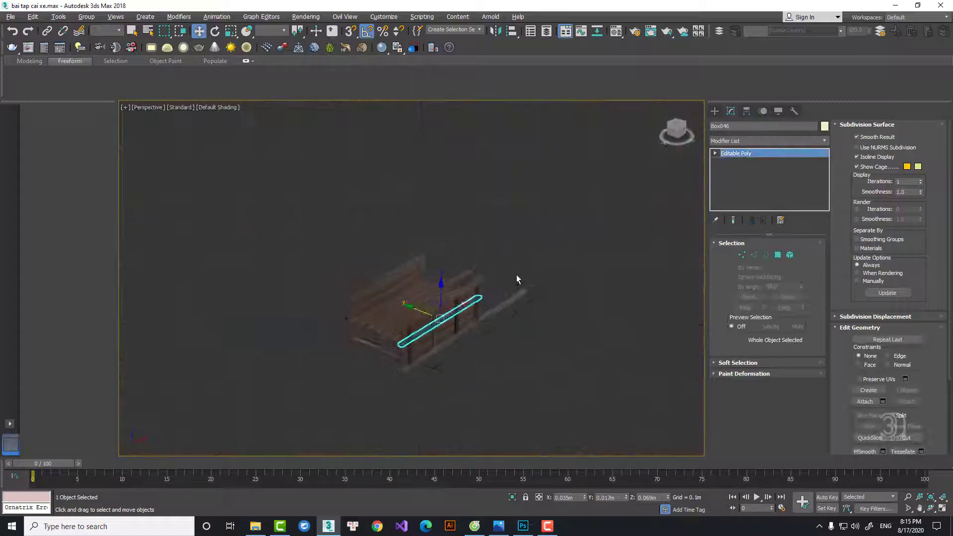
scroll(406, 326, up, 3)
alt+middle_drag(408, 326, 457, 296)
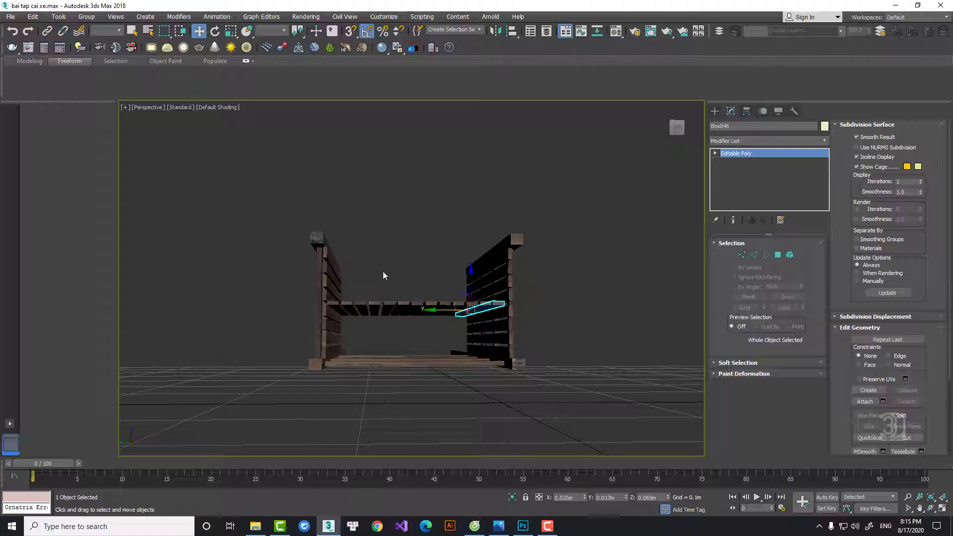
drag(443, 329, 443, 329)
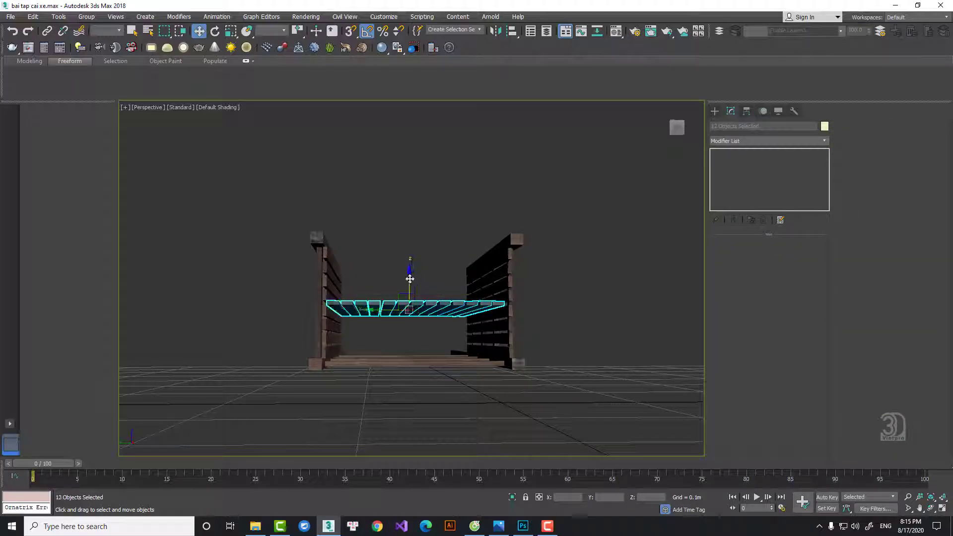
drag(410, 279, 403, 324)
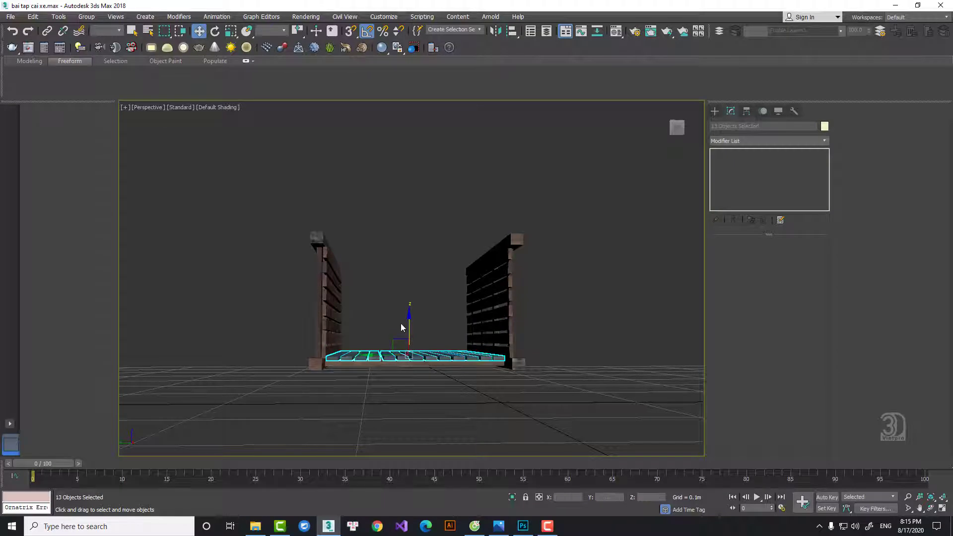
Examine the slatted floor and the near side frame's slats and posts from several angles
key(z)
alt+middle_drag(376, 268, 376, 283)
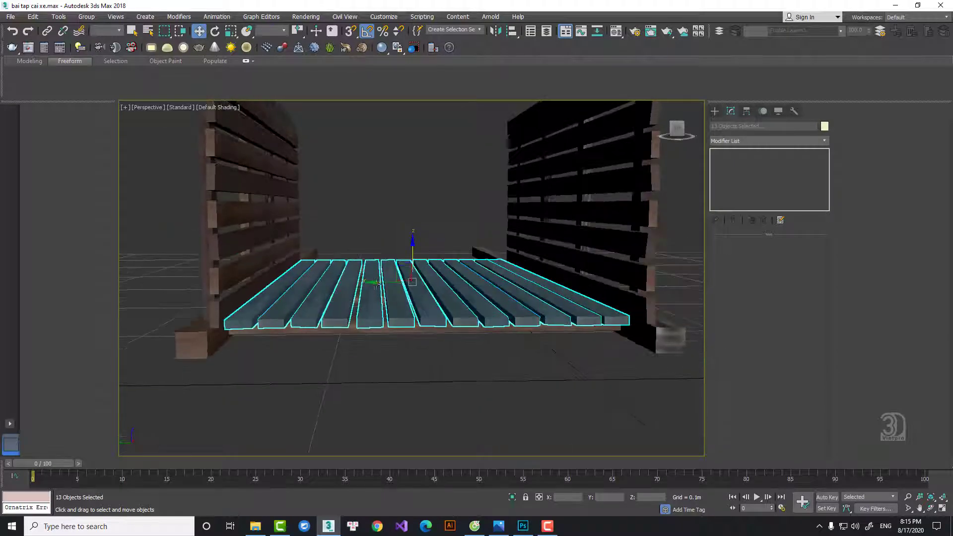
alt+middle_drag(570, 266, 571, 347)
click(574, 293)
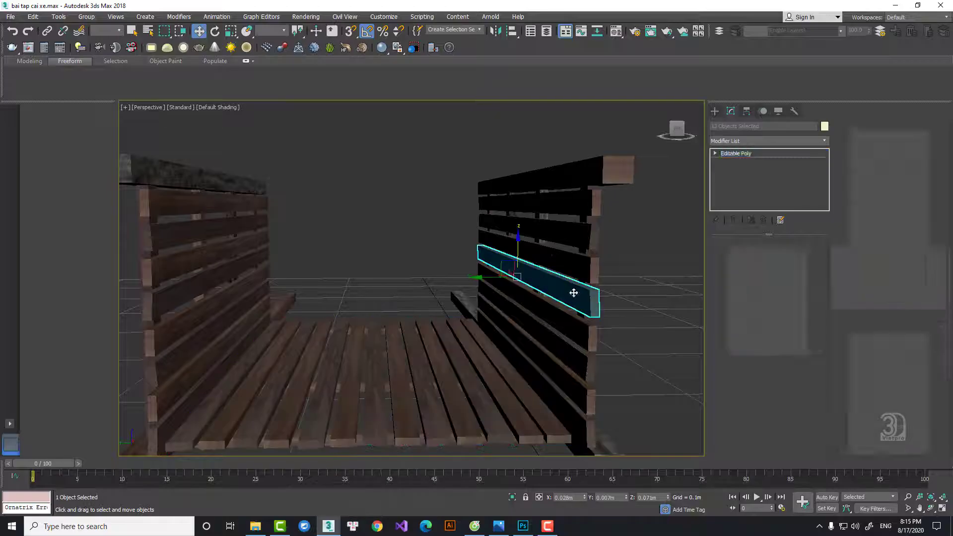
alt+middle_drag(574, 293, 481, 293)
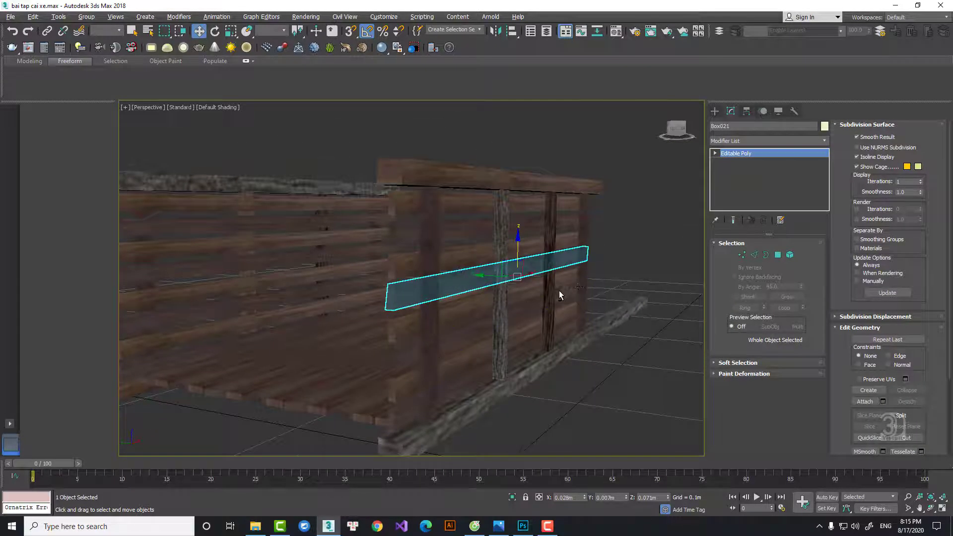
alt+middle_drag(559, 295, 511, 238)
click(510, 238)
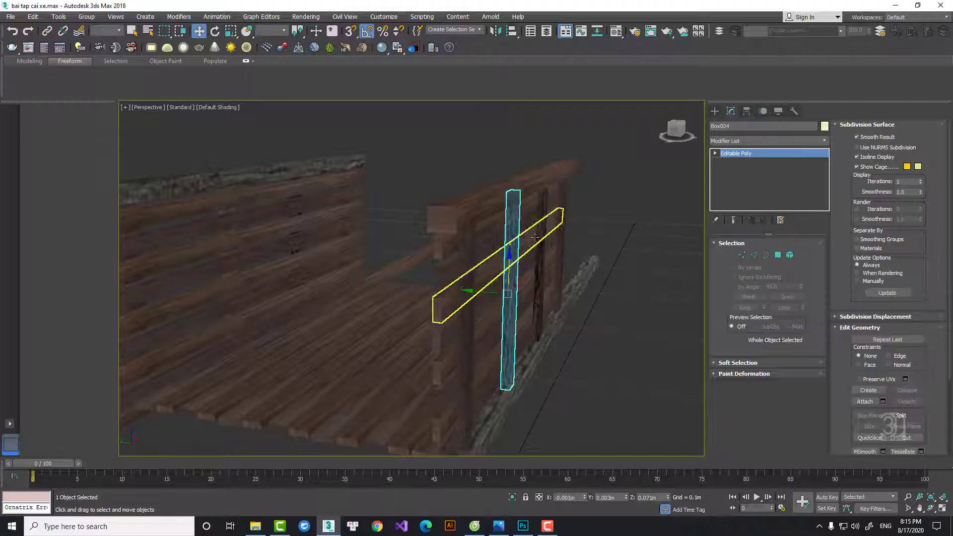
click(538, 228)
click(564, 212)
alt+middle_drag(613, 290, 533, 304)
Add an Unwrap UVW modifier to the near frame's top rail and select all its faces in the UV editor
click(532, 210)
alt+middle_drag(537, 230, 485, 277)
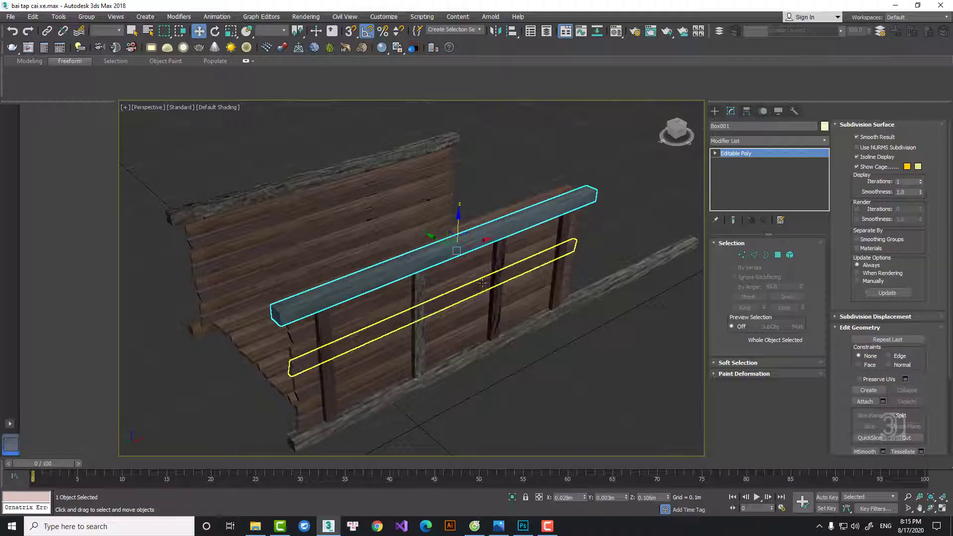
click(769, 141)
key(Return)
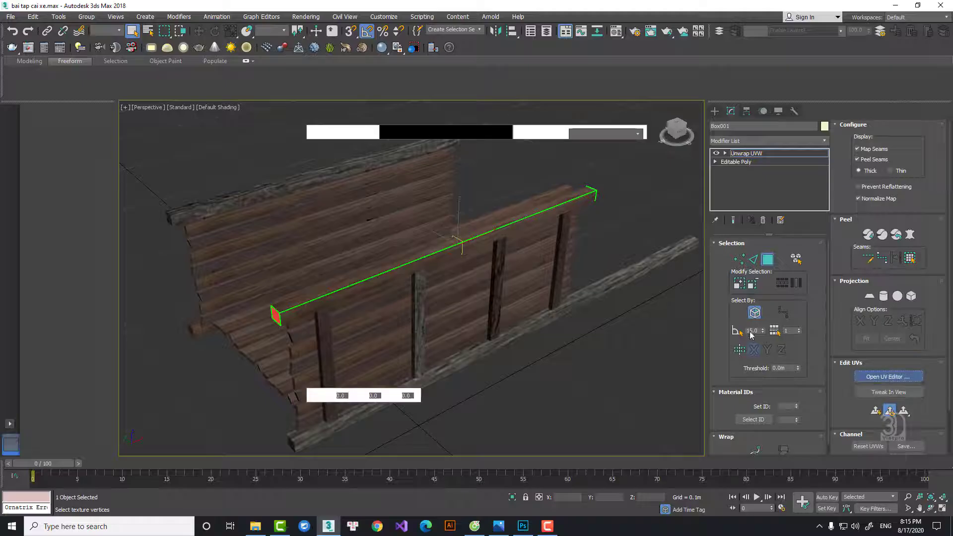
scroll(135, 180, down, 2)
drag(69, 138, 293, 201)
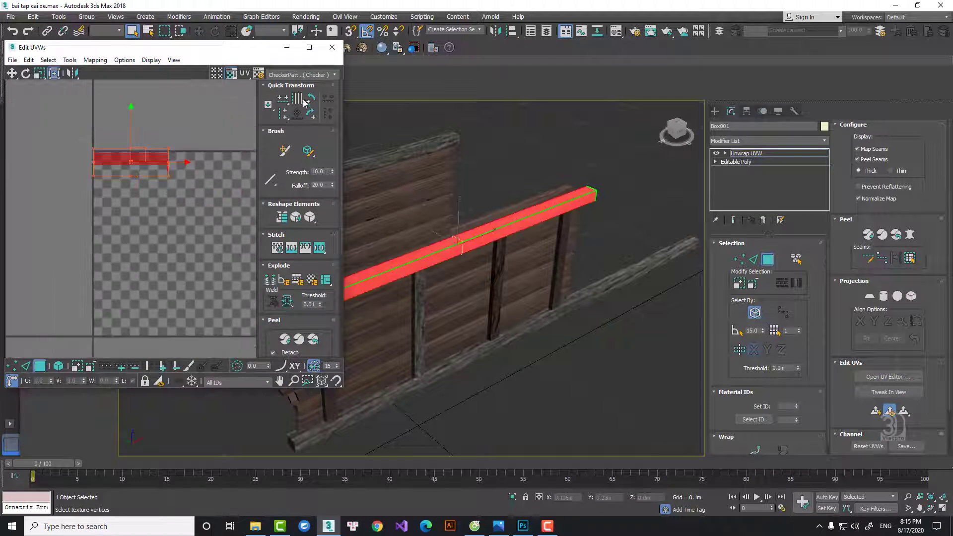
Show Map #2 (123.jpg) behind the top rail's UVs and move them lower within the brown wood area
click(305, 75)
click(292, 99)
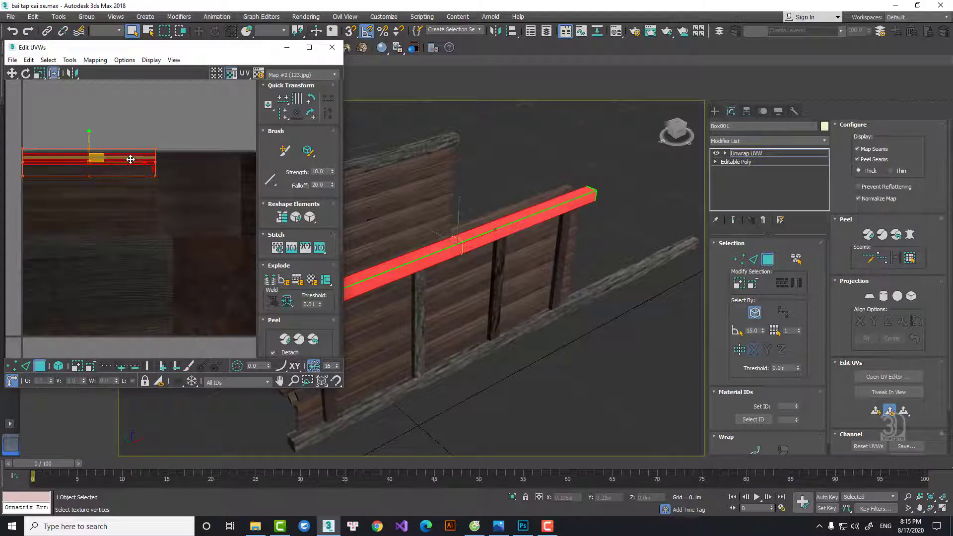
drag(160, 207, 128, 210)
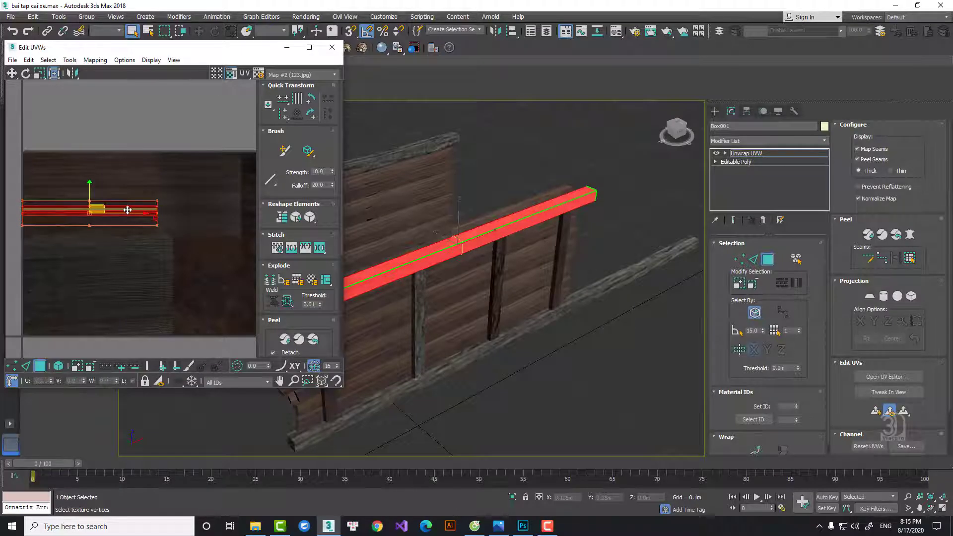
Close the UV editor and collapse the Unwrap UVW modifier into the top rail's editable poly
click(332, 47)
right_click(754, 160)
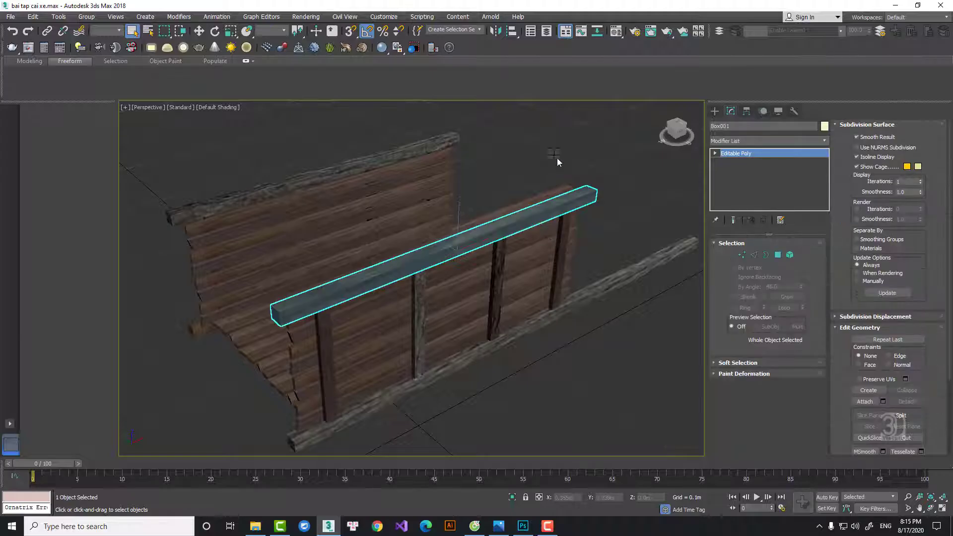
right_click(557, 158)
click(565, 165)
click(570, 164)
middle_drag(577, 203, 461, 202)
scroll(552, 236, down, 4)
right_click(465, 227)
click(479, 238)
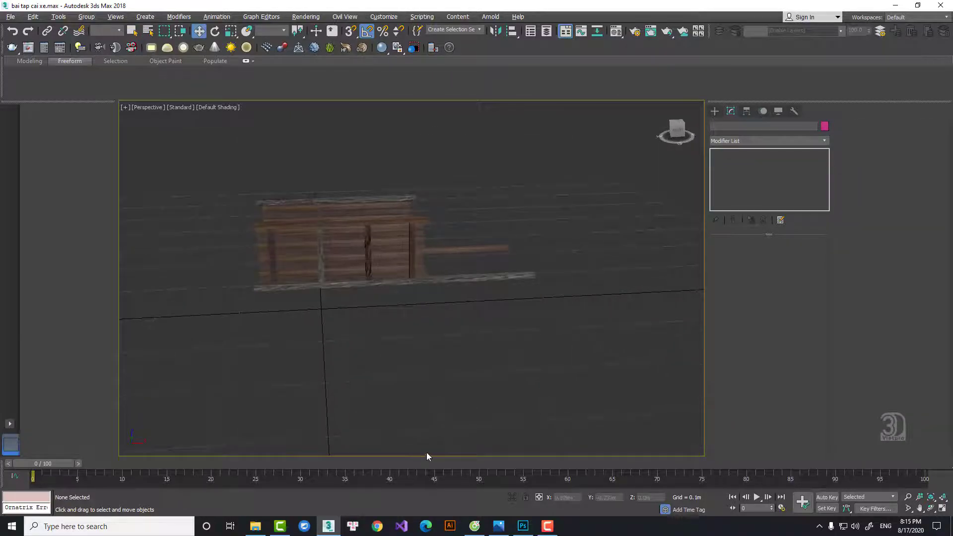
Check the reference photo, and in the Front view lower the bottom vertices of the near bottom beam to thicken it
key(alt+Tab)
key(alt+Tab)
click(376, 287)
key(f)
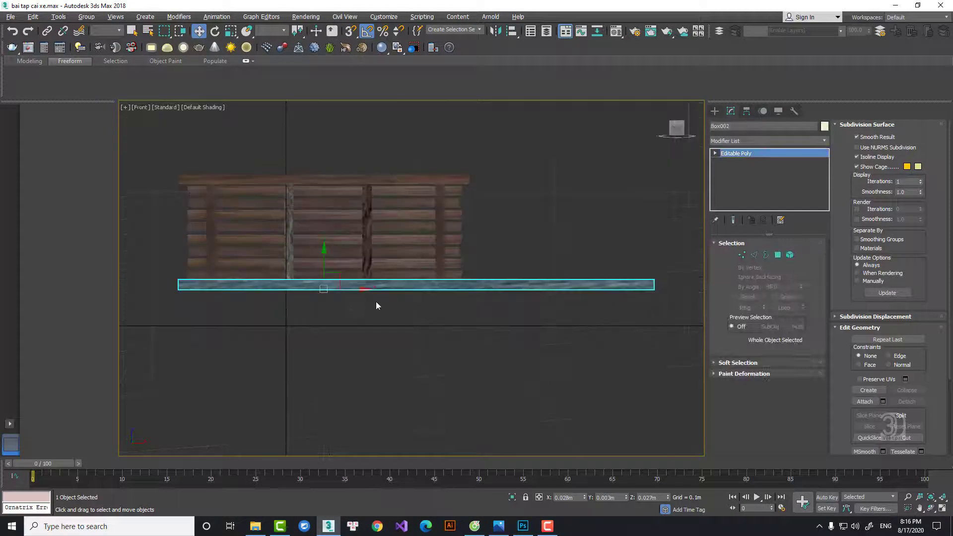
click(742, 255)
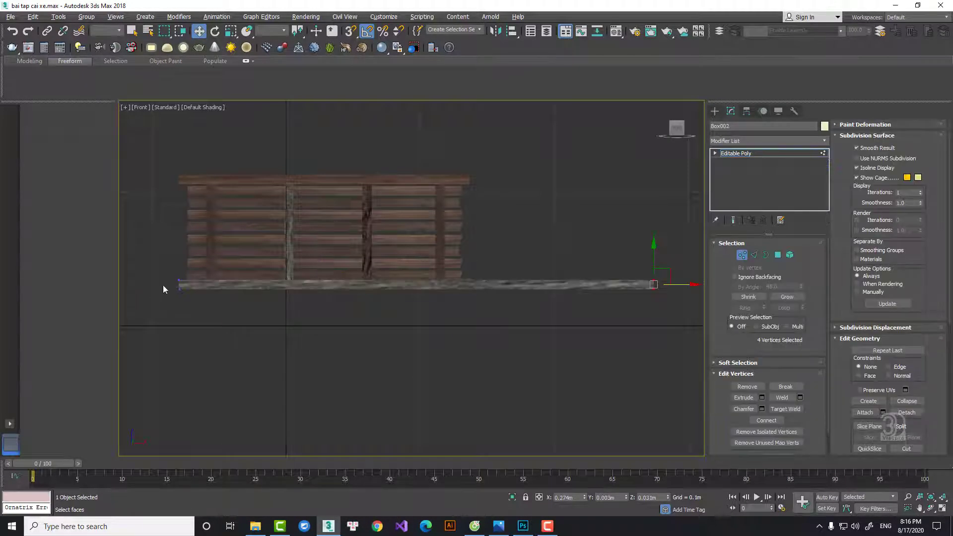
drag(179, 259, 179, 277)
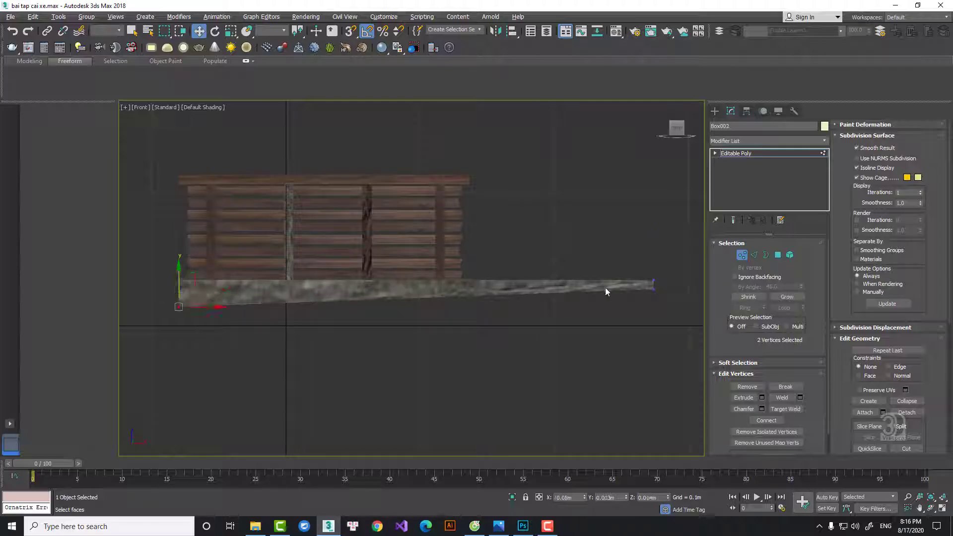
drag(652, 260, 654, 274)
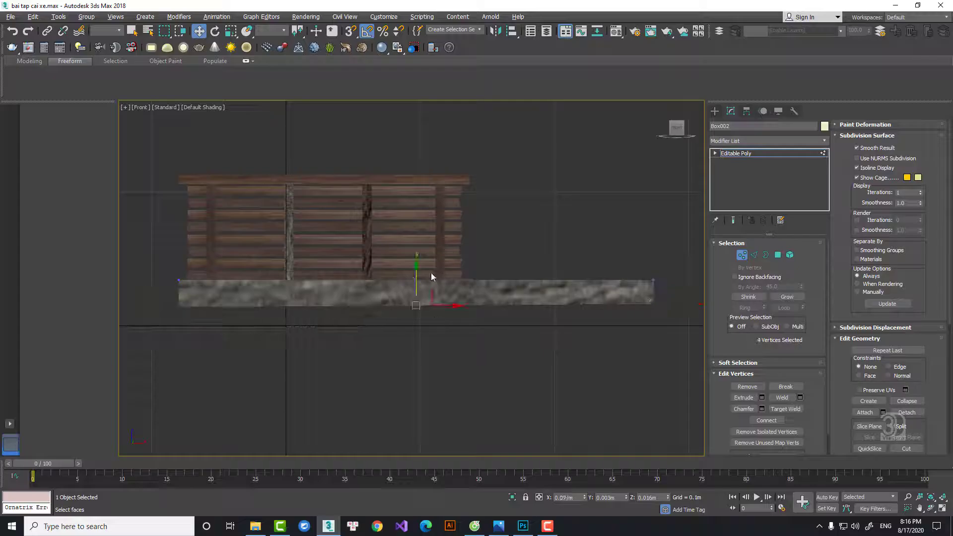
drag(415, 276, 415, 271)
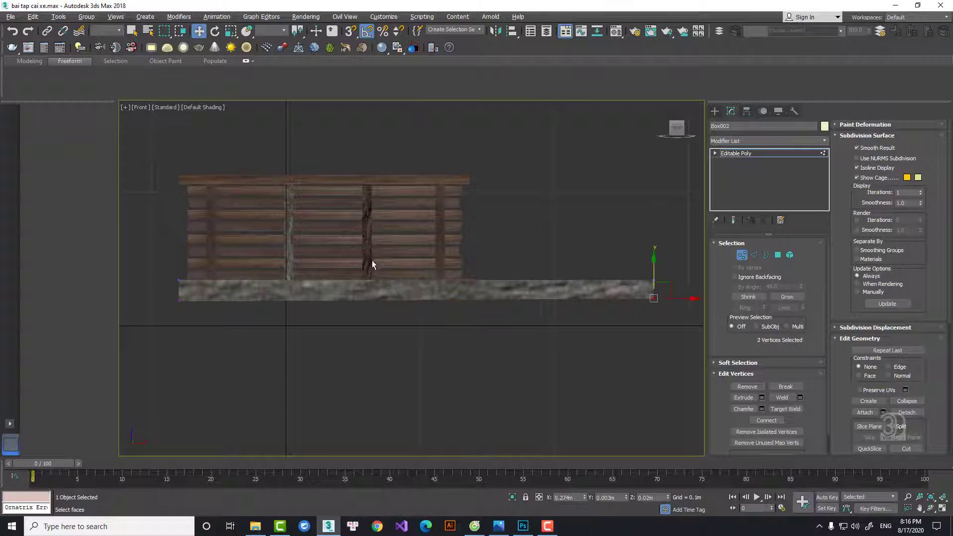
Raise the lower vertices at the beam's long protruding end to taper it, and leave vertex editing in the Perspective view
drag(637, 276, 624, 273)
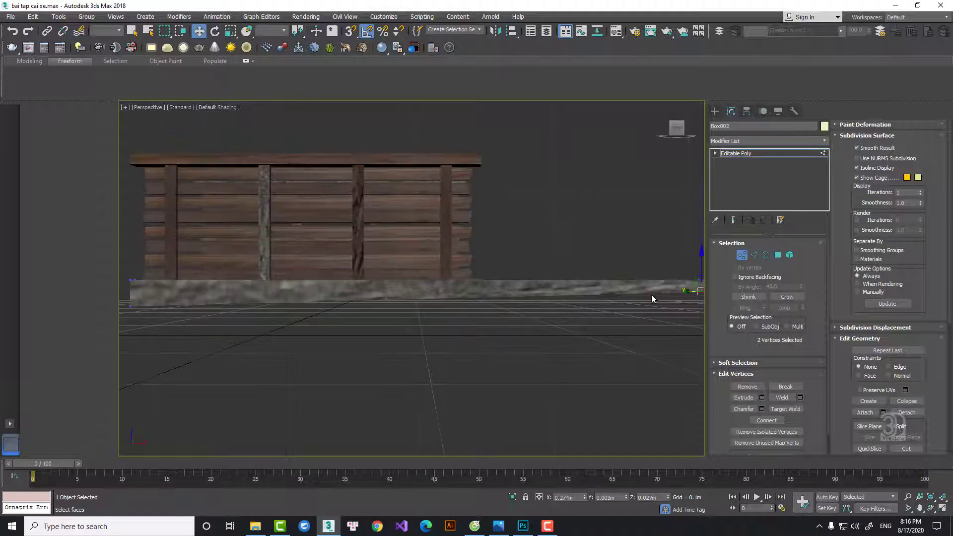
key(p)
click(742, 255)
scroll(368, 290, down, 2)
alt+middle_drag(368, 291, 398, 328)
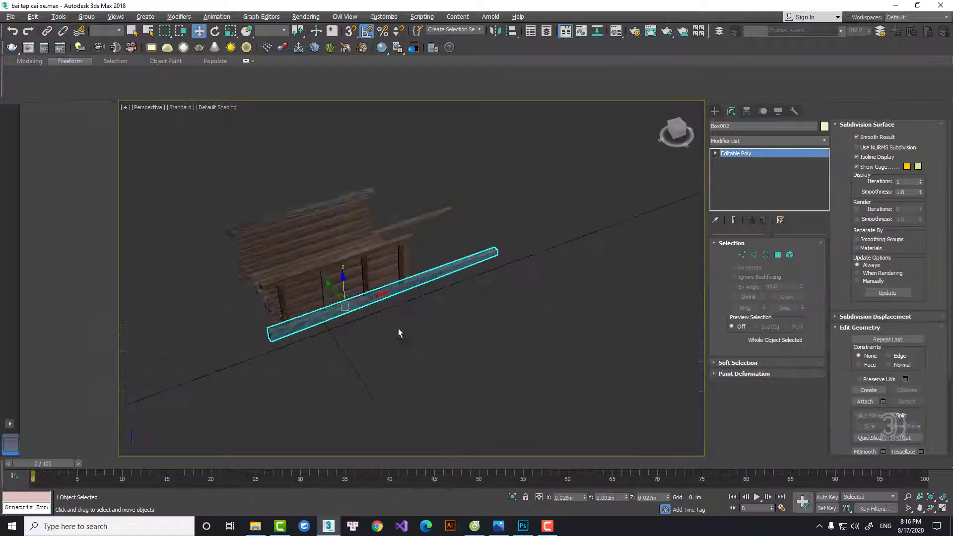
Delete the old untapered bottom beam of the far side frame
scroll(398, 328, up, 2)
click(436, 189)
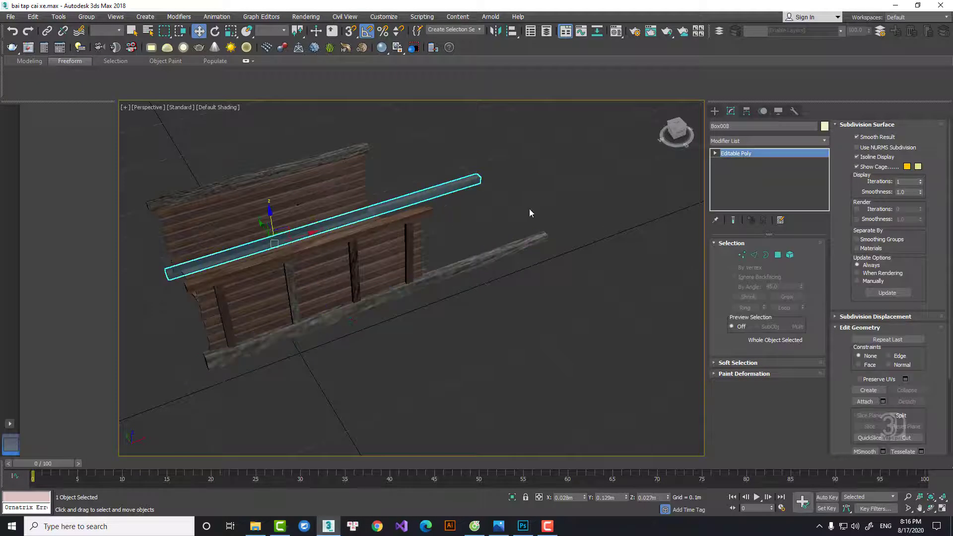
click(500, 252)
right_click(500, 252)
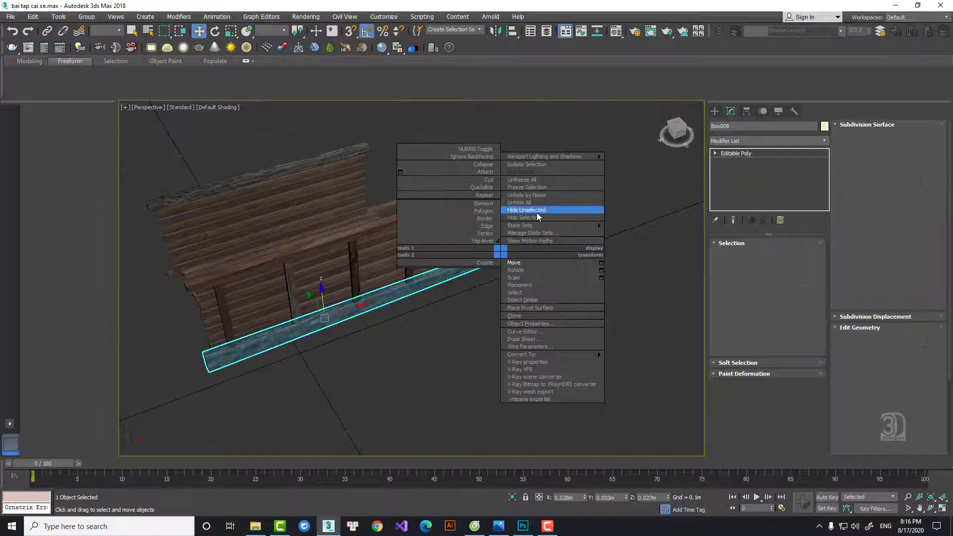
click(453, 182)
key(Delete)
Add an Unwrap UVW modifier to the tapered near bottom beam and open its UV editor
click(463, 268)
click(463, 268)
alt+middle_drag(413, 209, 394, 161)
click(482, 336)
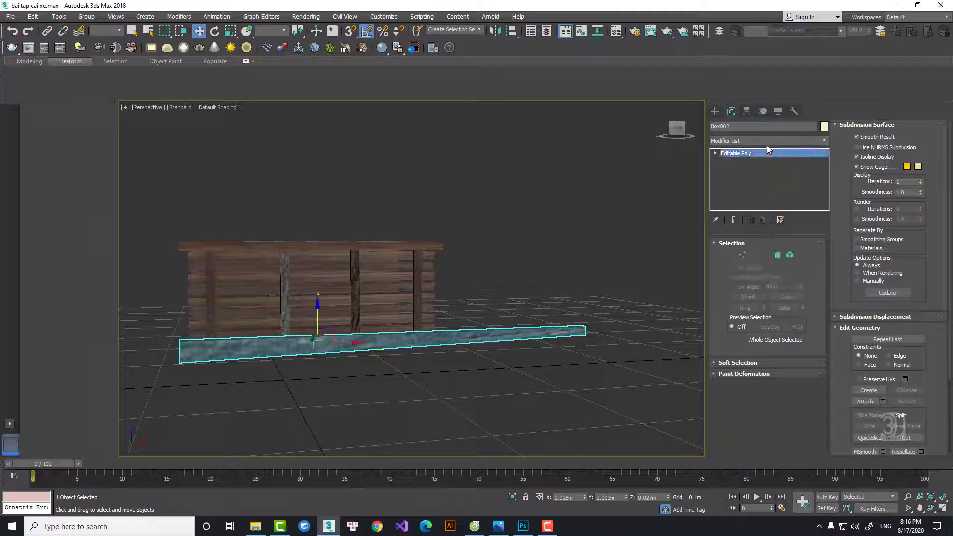
click(766, 142)
scroll(770, 169, down, 10)
click(747, 373)
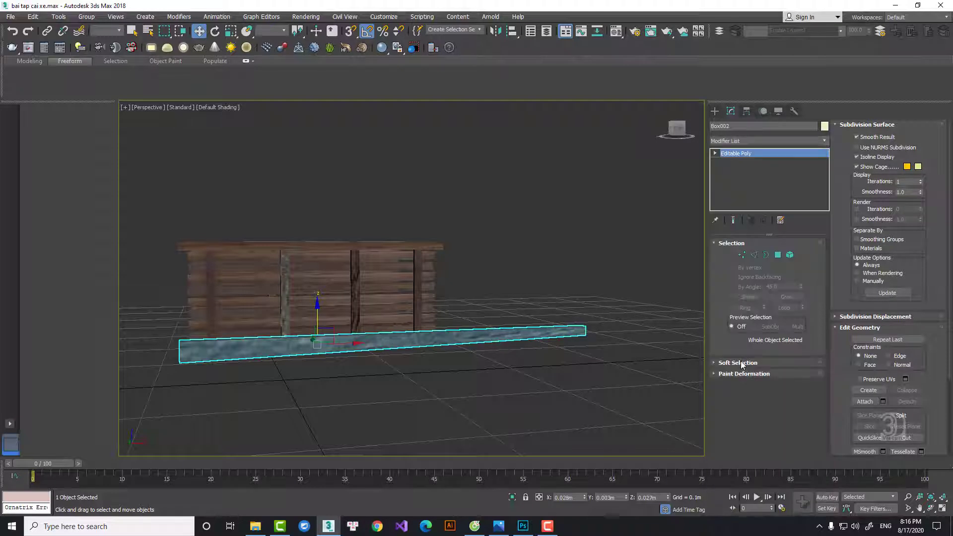
click(886, 377)
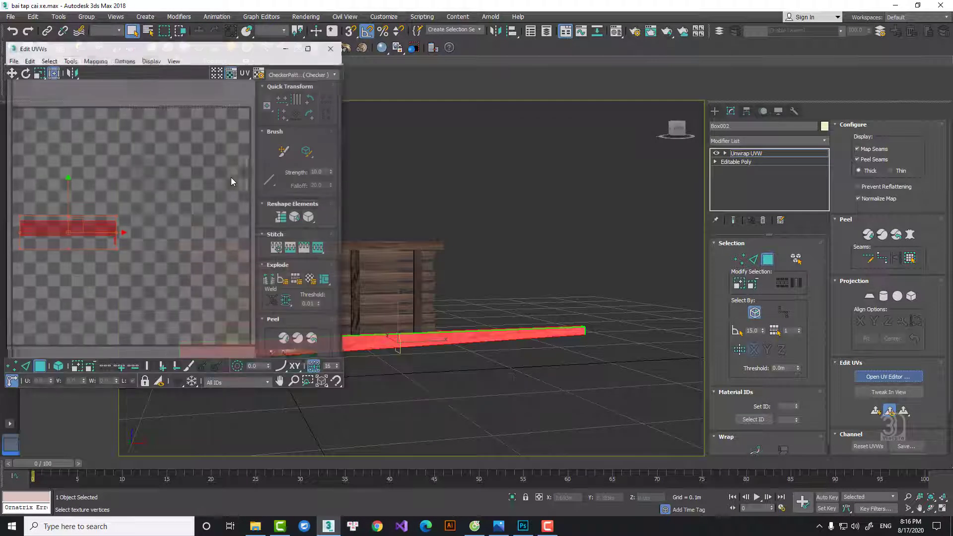
Display Map #2 (123.jpg) behind the beam's UVs, move the UVs up and maximize the UV editor
click(291, 86)
click(300, 74)
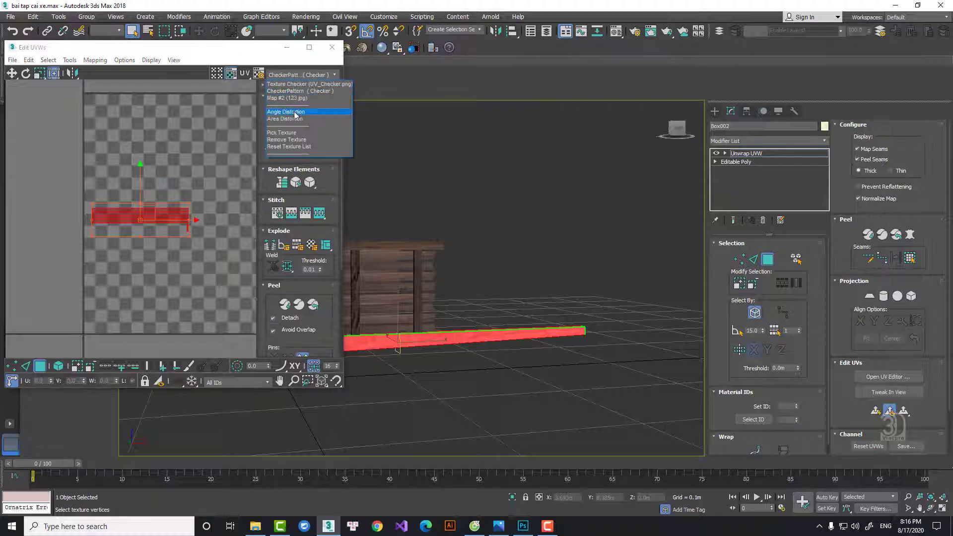
click(298, 110)
drag(131, 213, 126, 133)
middle_drag(154, 137, 238, 167)
click(310, 48)
Fit the beam's UVs onto the upper-middle wood patch of the texture and collapse the Unwrap UVW modifier
drag(463, 173, 681, 154)
middle_drag(682, 194, 427, 176)
key(ctrl+shift+f)
drag(507, 118, 453, 76)
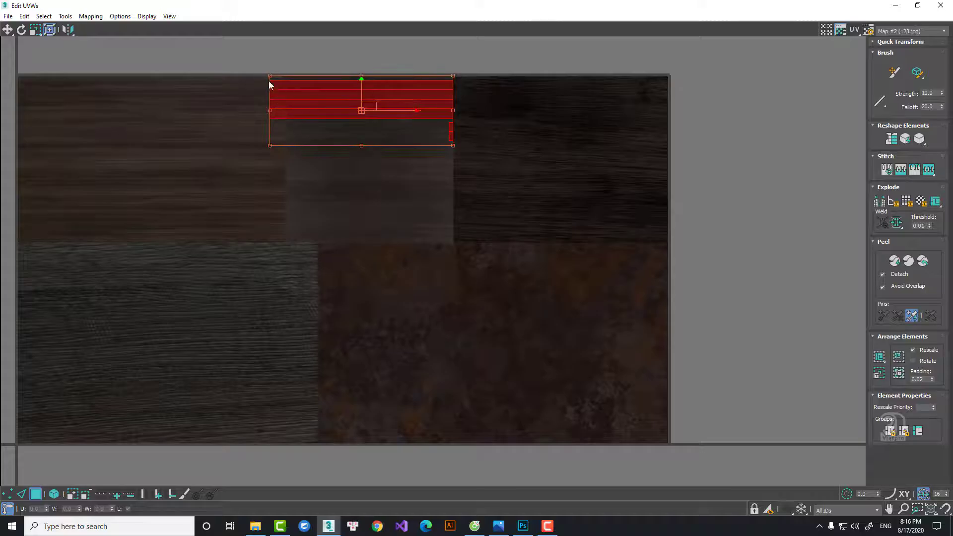
drag(270, 85, 292, 77)
drag(453, 147, 451, 155)
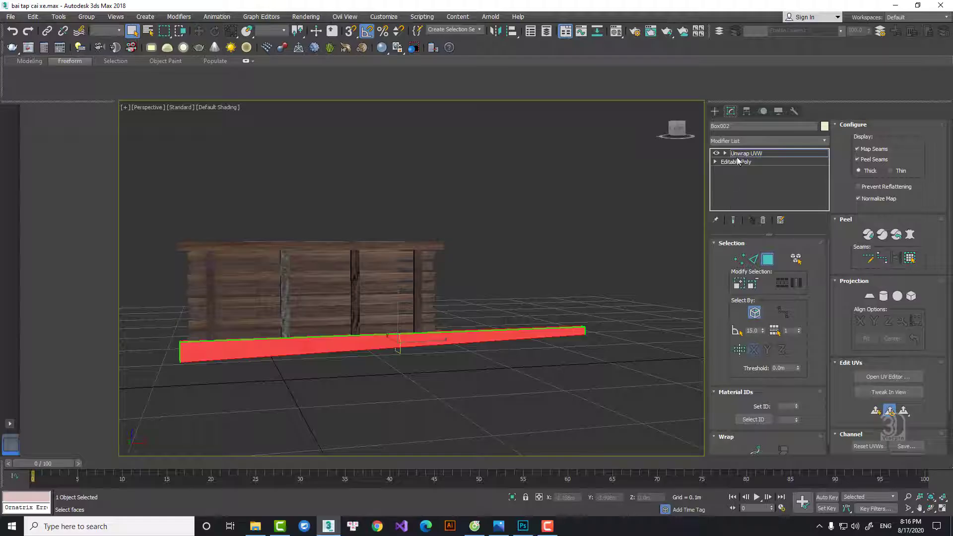
right_click(737, 161)
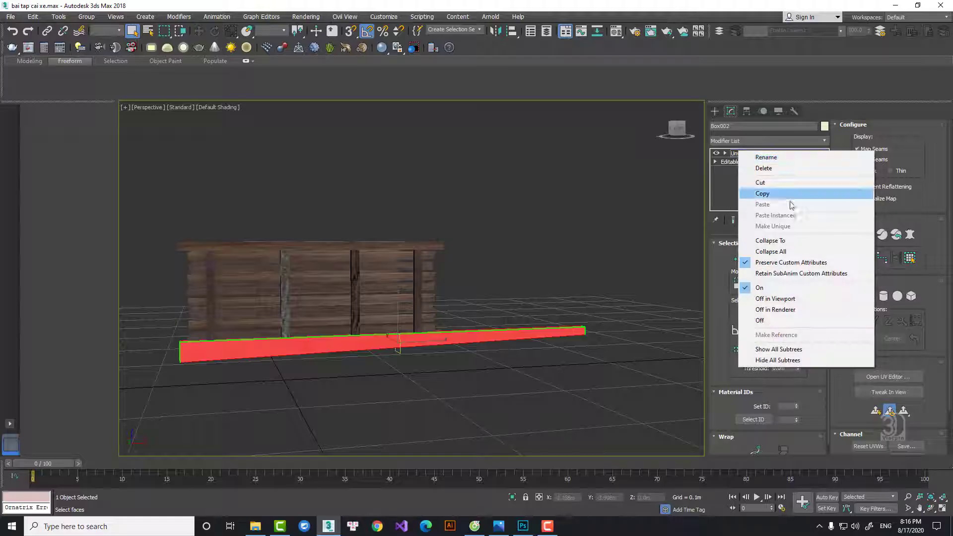
click(734, 167)
Copy the tapered bottom beam along Y to the far side frame
right_click(519, 276)
click(529, 285)
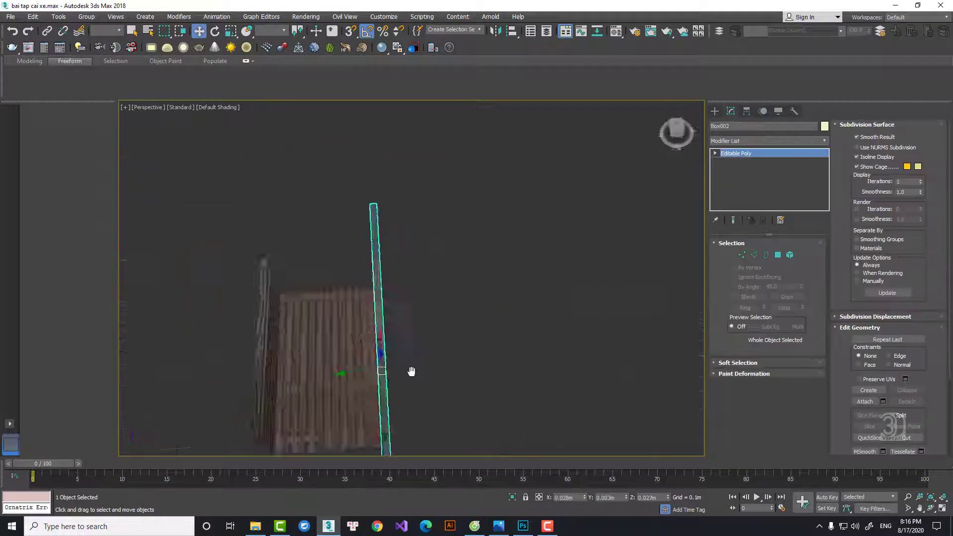
shift+drag(291, 379, 249, 385)
click(475, 307)
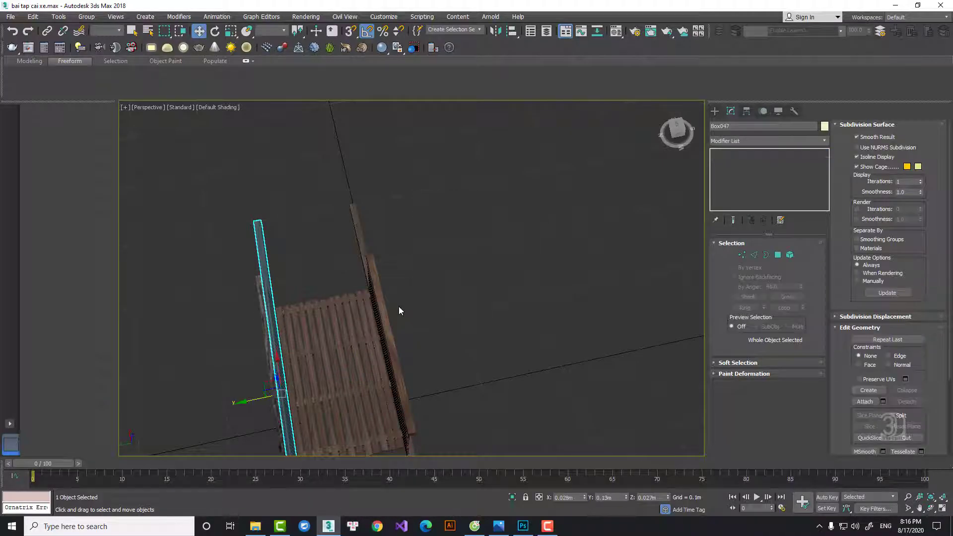
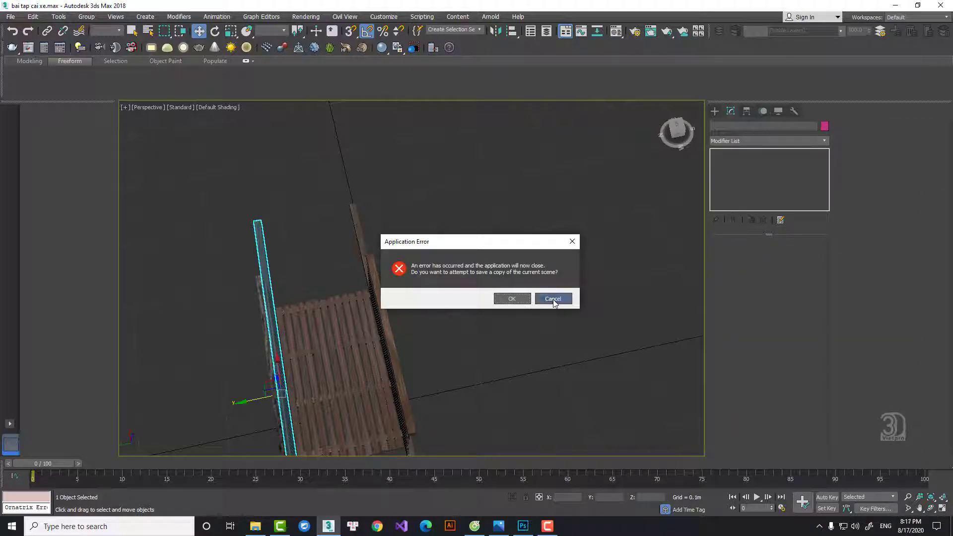
Decline saving a copy of the crashed scene and close the error report without sending it
click(553, 299)
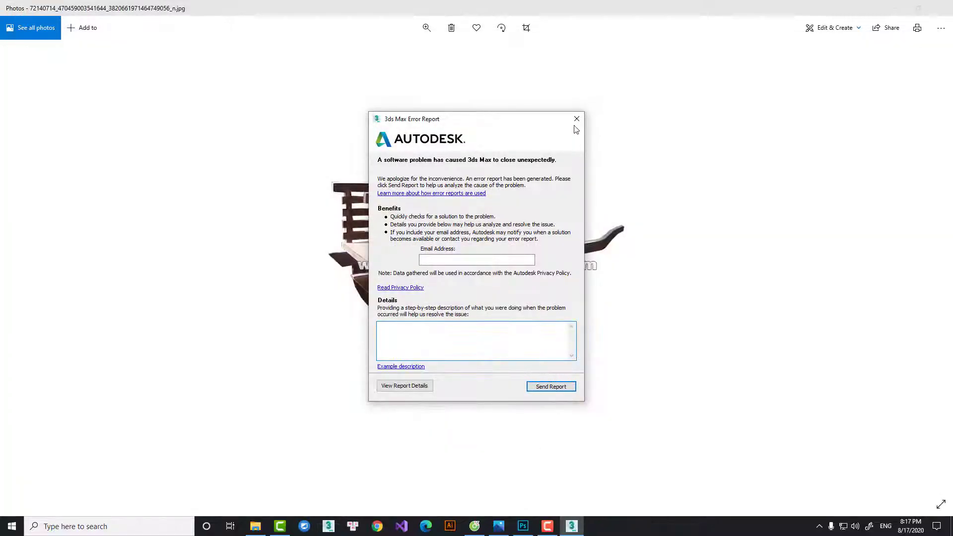
click(577, 119)
click(546, 281)
Find the AutoBackup02 scene file, show it in its autoback folder, and open it in 3ds Max 2018
key(super)
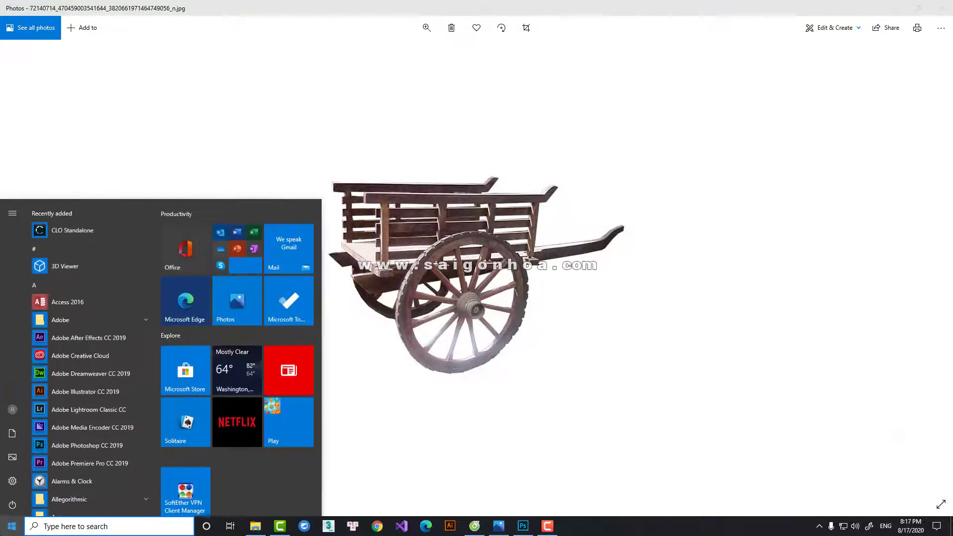
text(au)
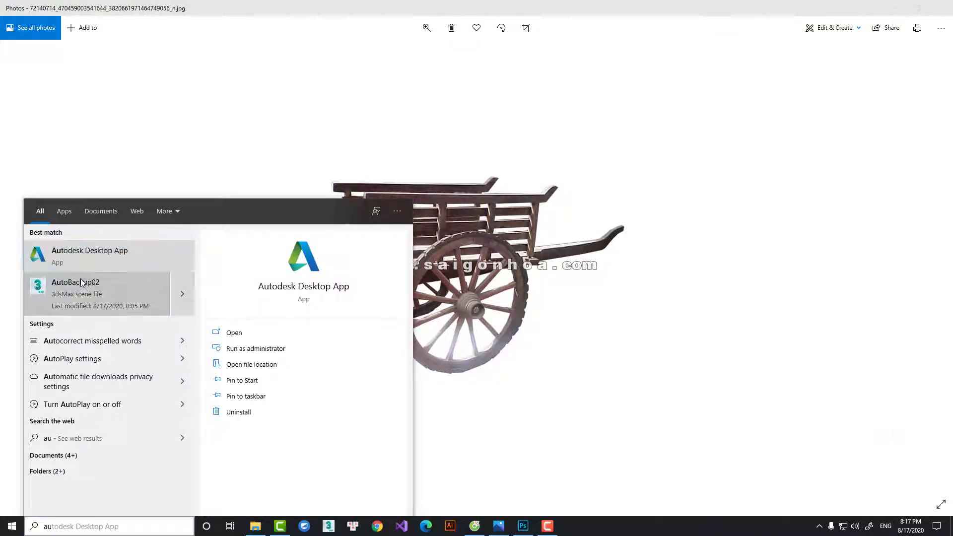
right_click(82, 283)
click(124, 289)
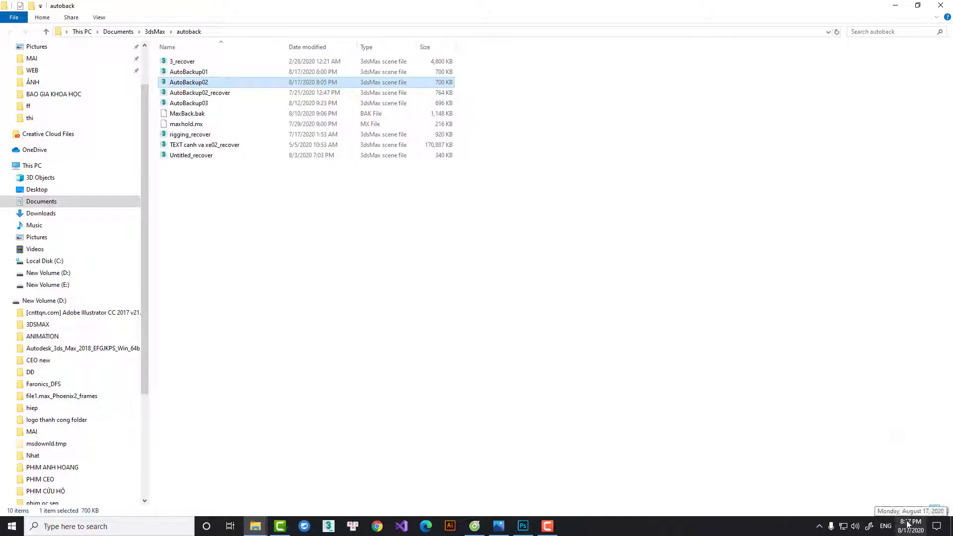
right_click(318, 85)
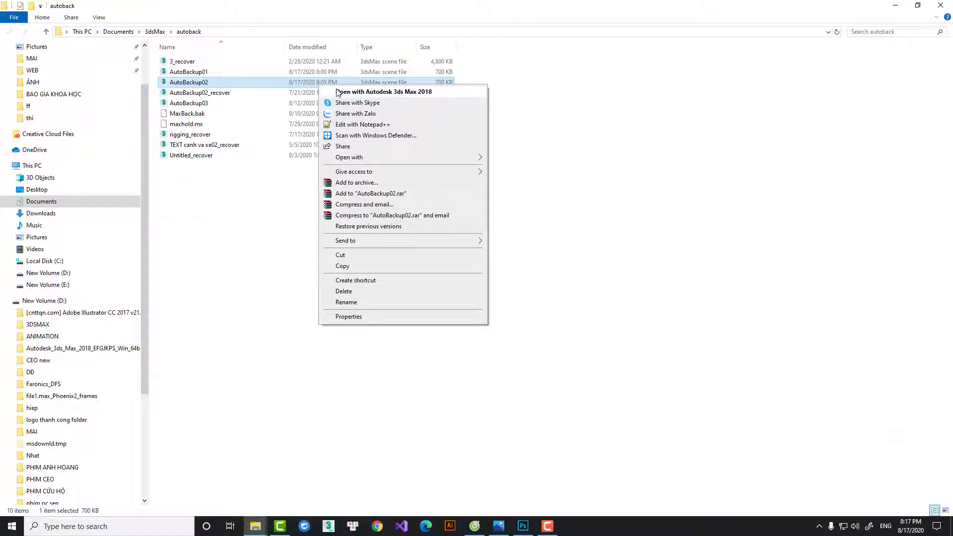
double_click(197, 85)
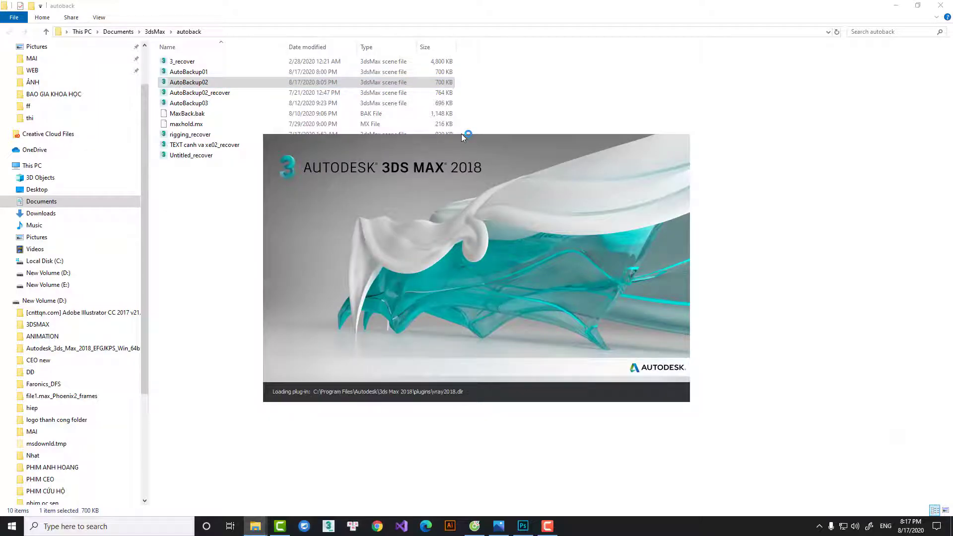
click(548, 526)
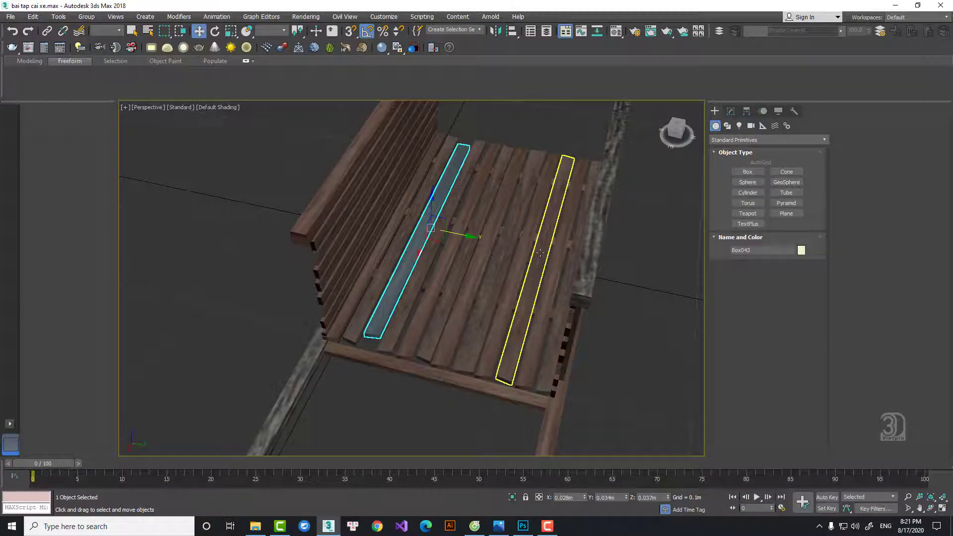
Delete the old greyish long bottom beam from one side of the cart
alt+middle_drag(540, 253, 602, 275)
click(602, 275)
alt+middle_drag(396, 277, 331, 302)
click(325, 312)
click(253, 290)
scroll(253, 291, up, 4)
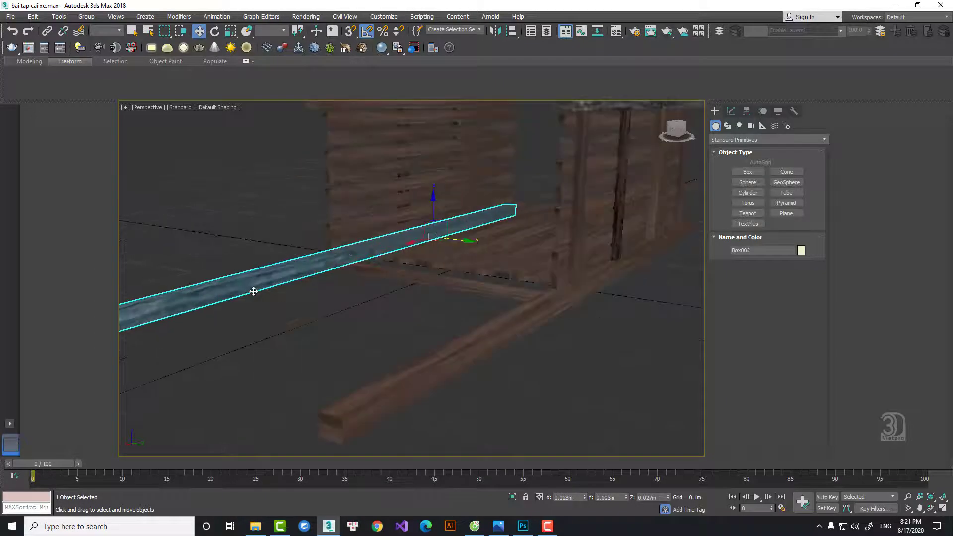
key(Delete)
Thicken the remaining bottom beam by moving its lower vertices down and its inner-side vertices inward in the Left view
click(546, 314)
scroll(547, 312, down, 3)
alt+middle_drag(548, 310, 480, 310)
click(469, 251)
alt+middle_drag(471, 255, 326, 264)
click(497, 295)
scroll(659, 200, up, 3)
click(731, 111)
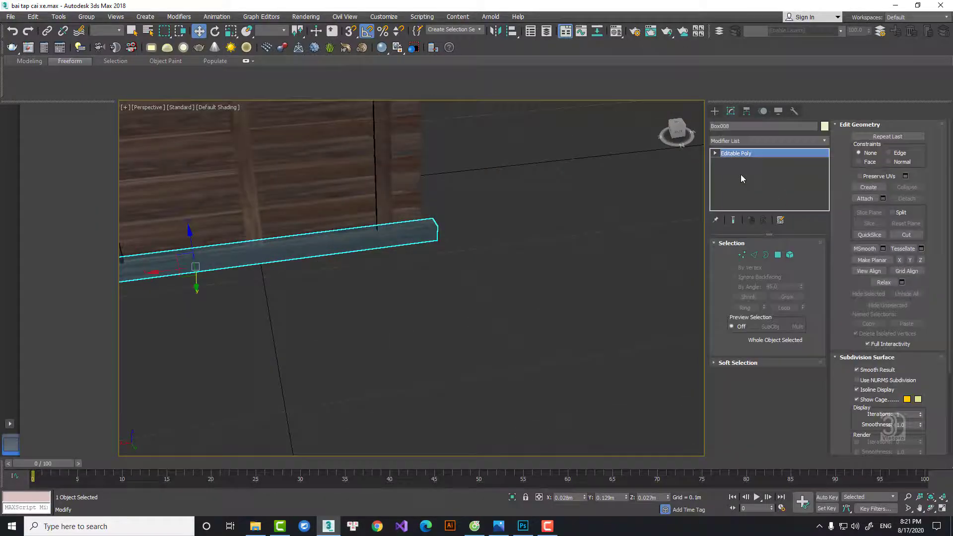
click(742, 254)
key(l)
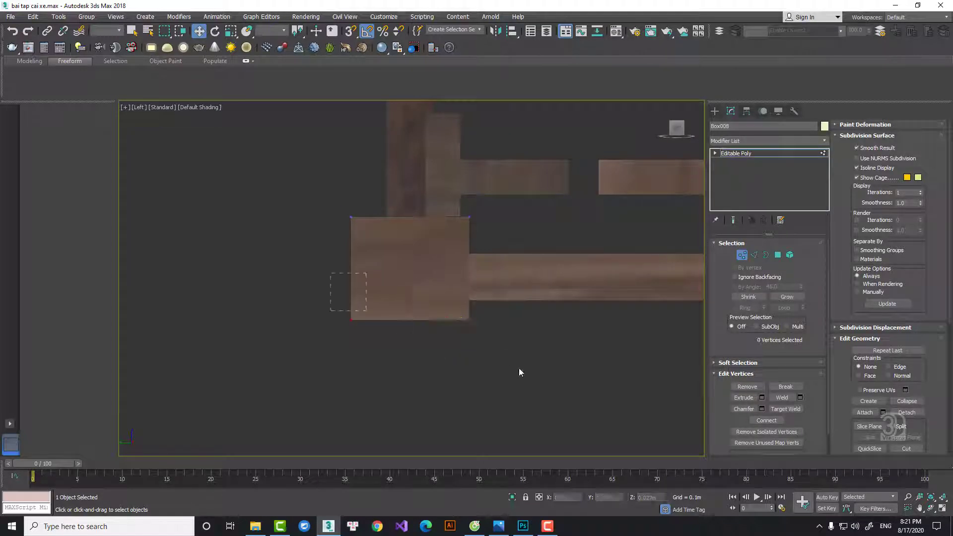
drag(416, 311, 420, 348)
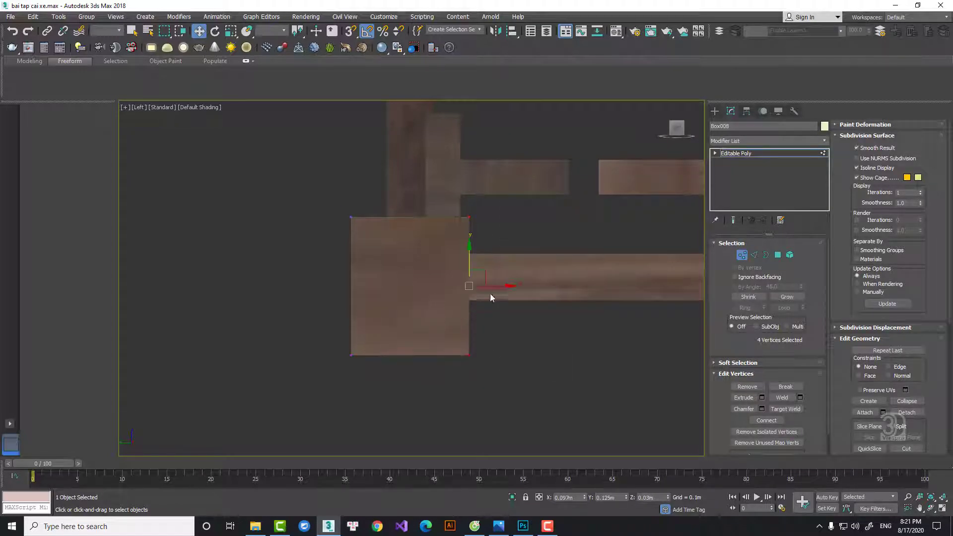
drag(500, 285, 528, 331)
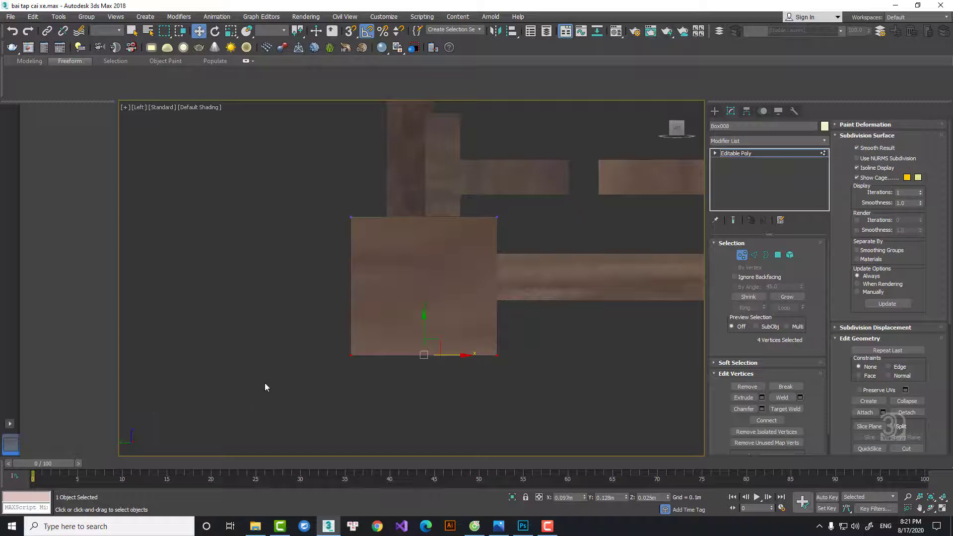
Taper the beam by moving the two bottom vertices at its rear end down and outward in the Front view
scroll(278, 378, up, 3)
scroll(291, 378, down, 4)
key(f)
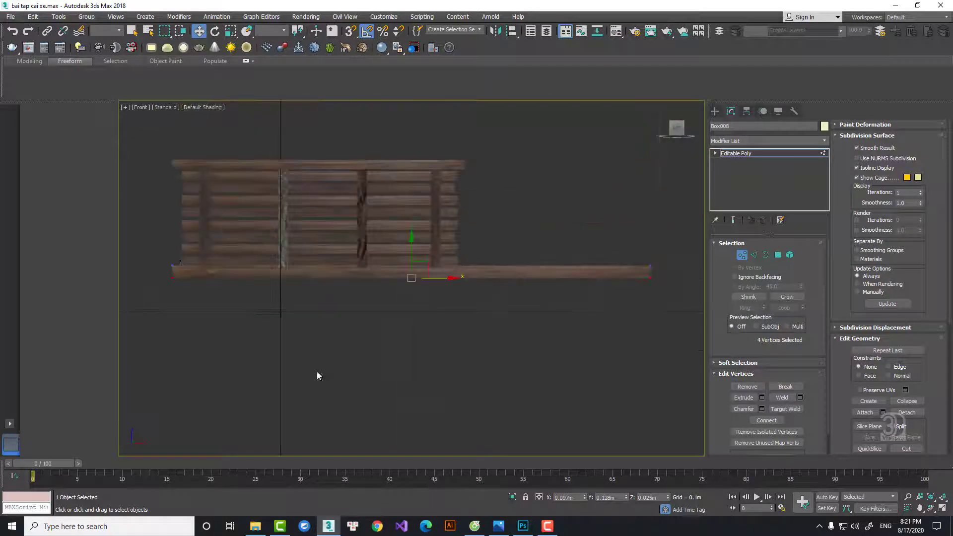
scroll(315, 371, down, 5)
scroll(325, 363, up, 3)
alt+drag(492, 313, 379, 374)
scroll(240, 363, up, 5)
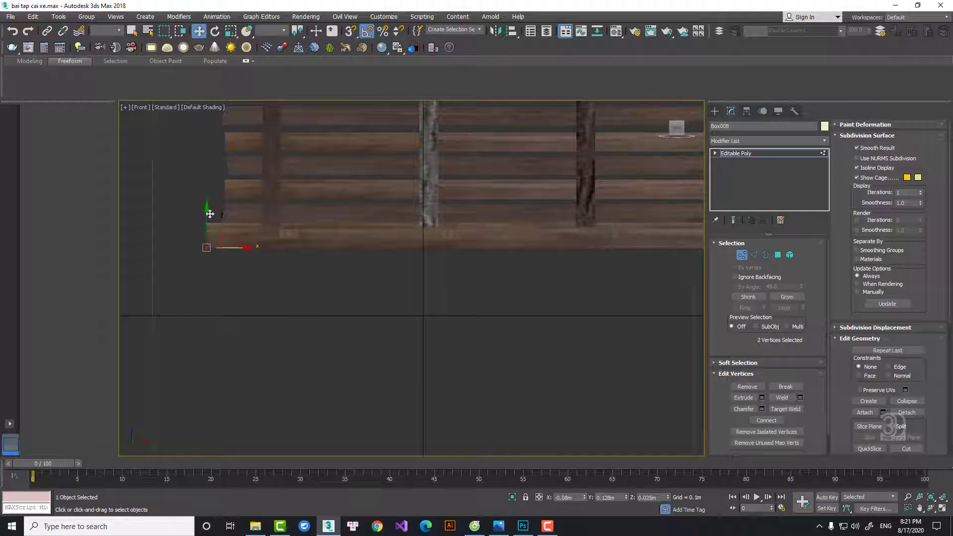
drag(210, 214, 208, 228)
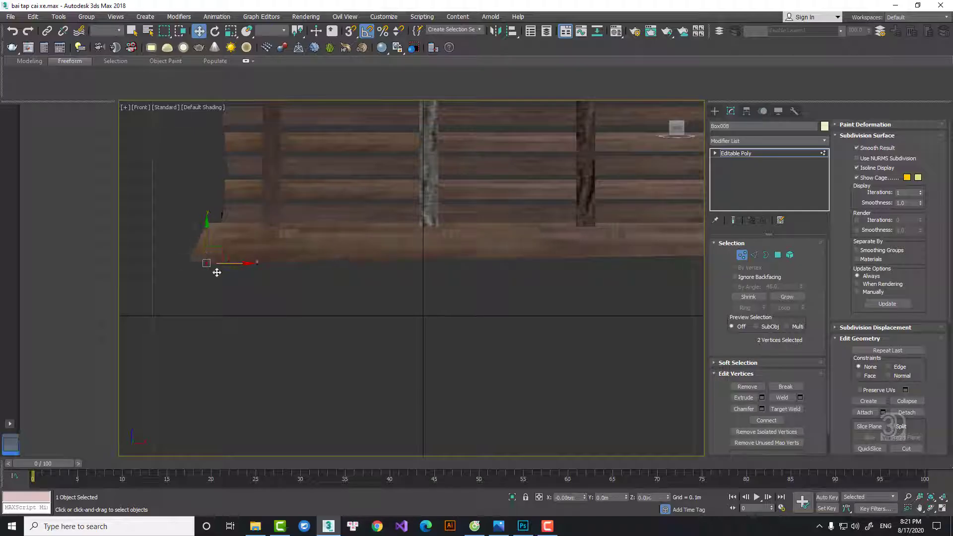
scroll(291, 273, down, 3)
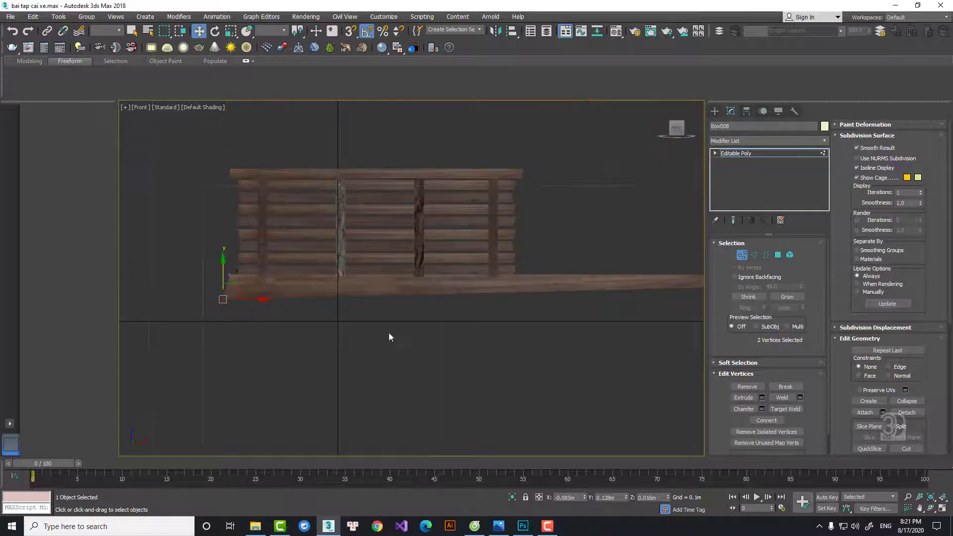
click(743, 255)
key(p)
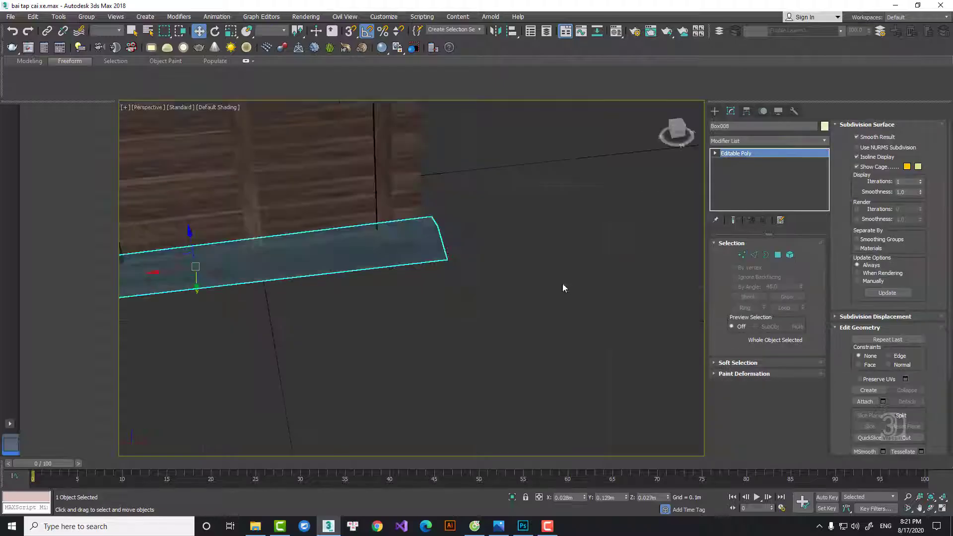
Copy the tapered beam along Y to the opposite side and align it beneath that side frame
scroll(383, 296, down, 5)
mouse_move(342, 291)
alt+middle_down()
mouse_move(452, 319)
mouse_move(339, 286)
alt+middle_up()
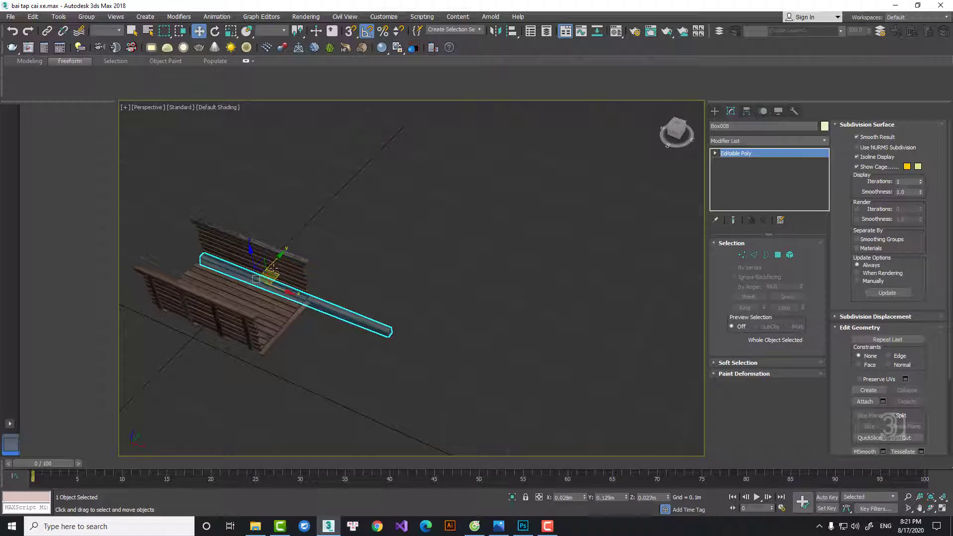
shift+drag(271, 266, 226, 314)
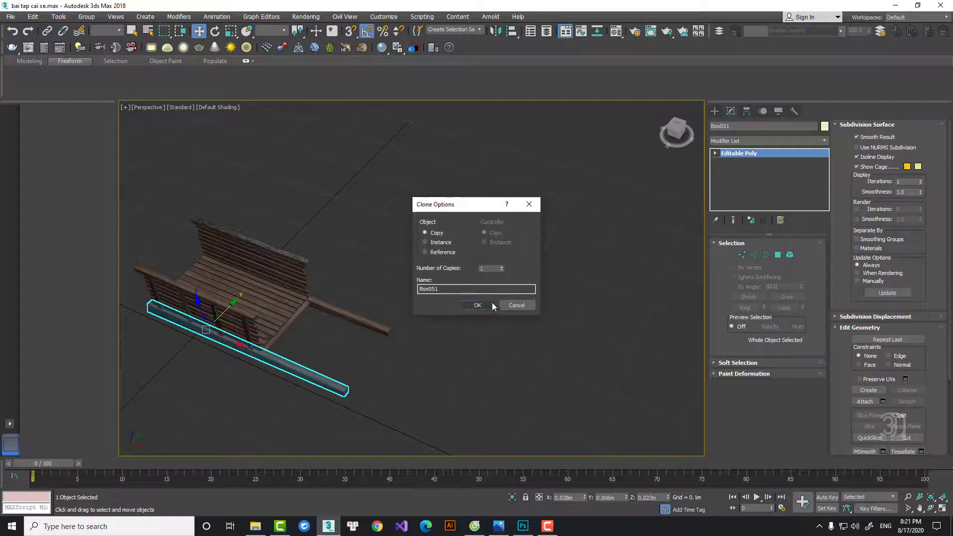
click(488, 305)
scroll(218, 325, up, 5)
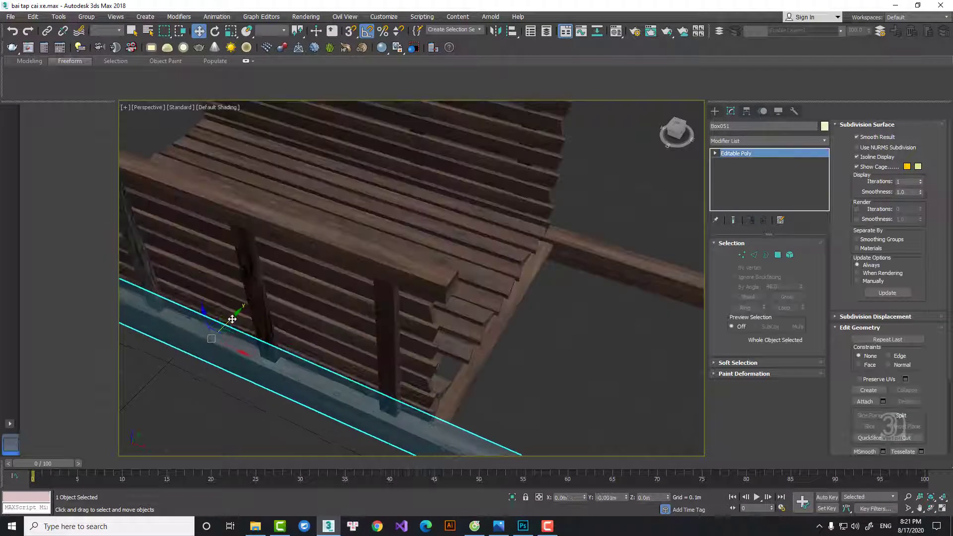
scroll(232, 319, down, 6)
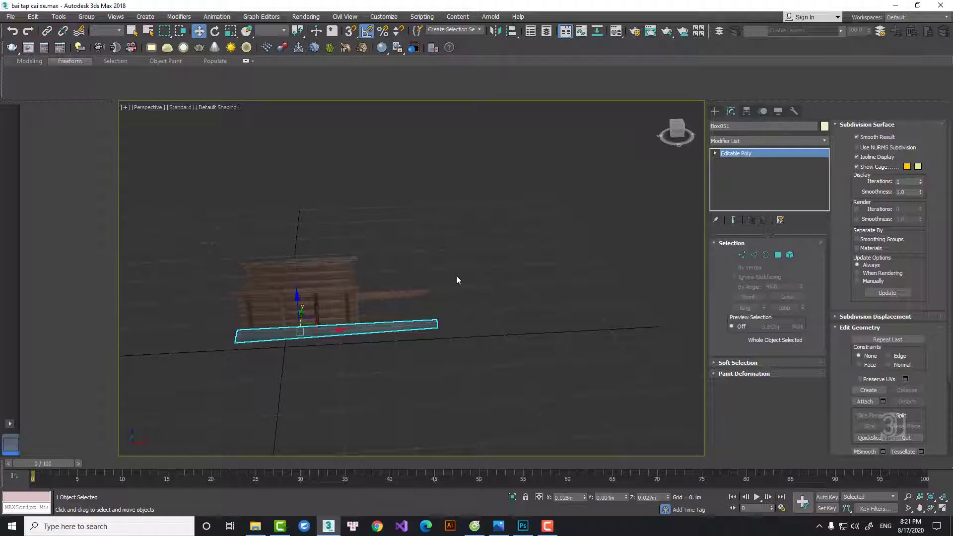
Lower all 12 floor planks in the Left view so they rest nearer the crossbar
scroll(339, 291, up, 3)
click(466, 218)
scroll(419, 403, up, 4)
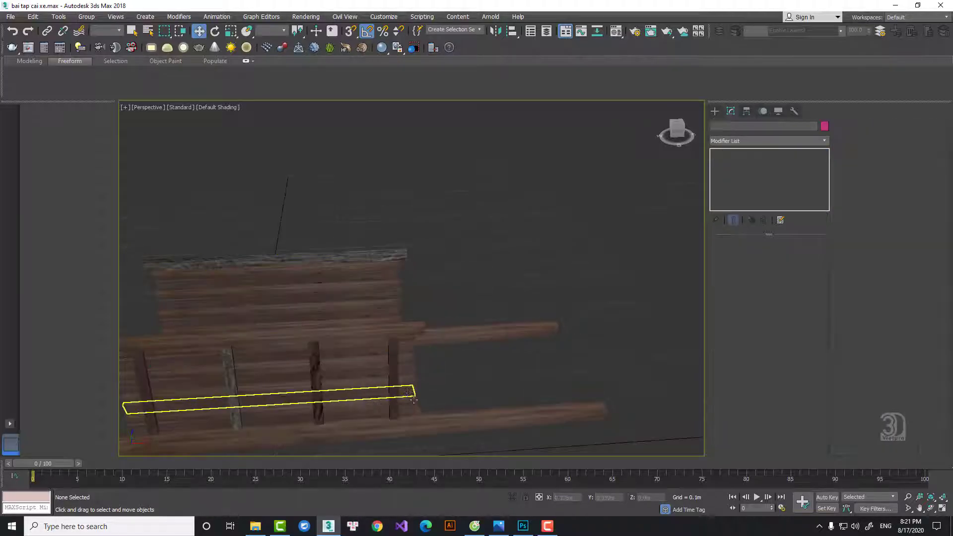
click(418, 404)
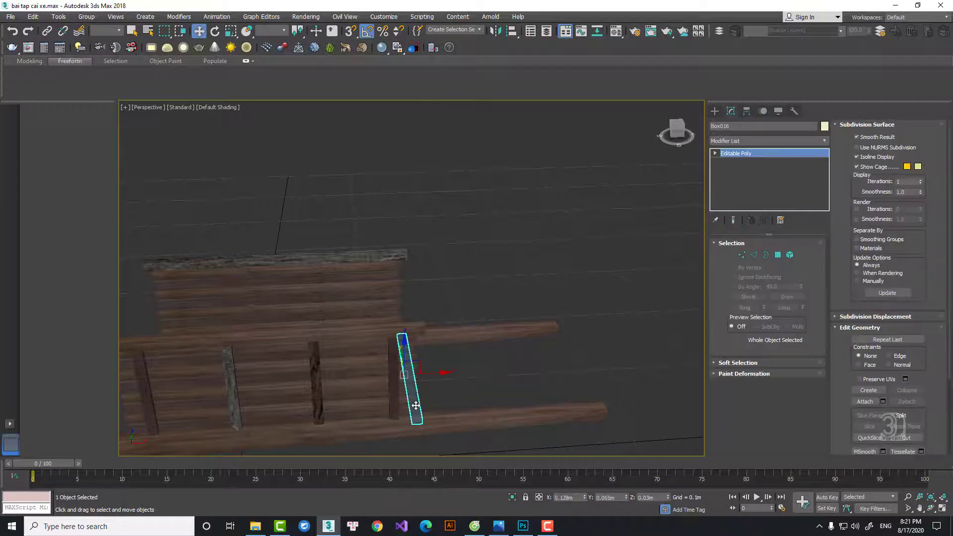
key(l)
scroll(416, 387, down, 5)
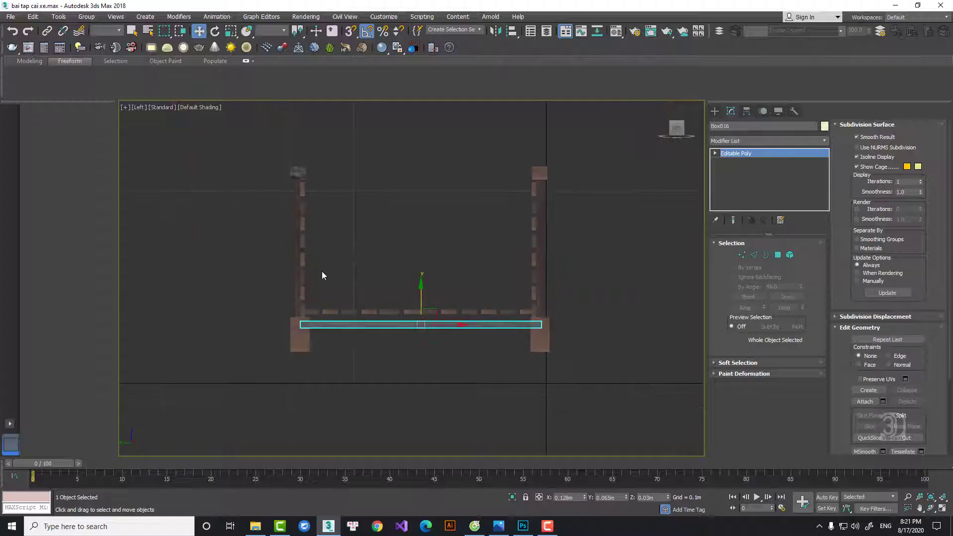
click(568, 305)
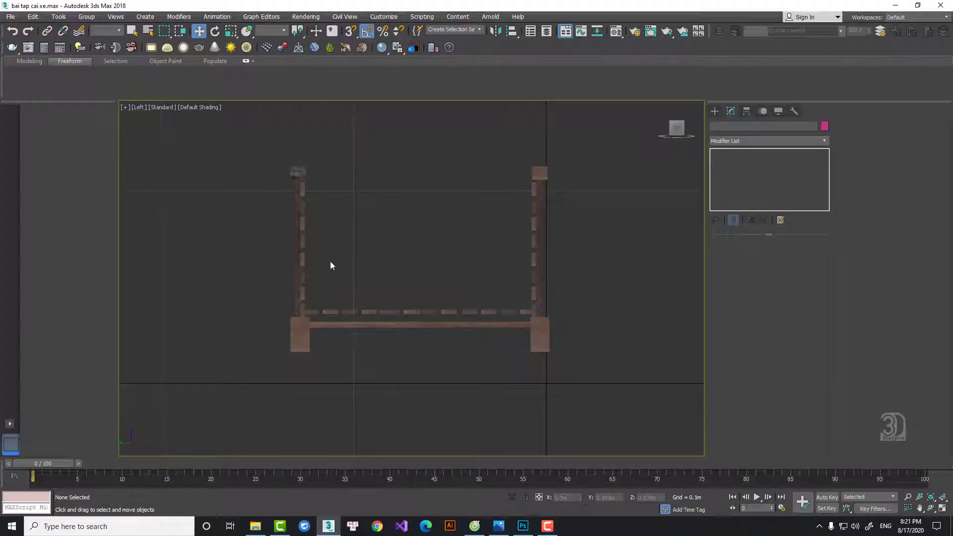
drag(522, 318, 523, 315)
scroll(350, 320, up, 4)
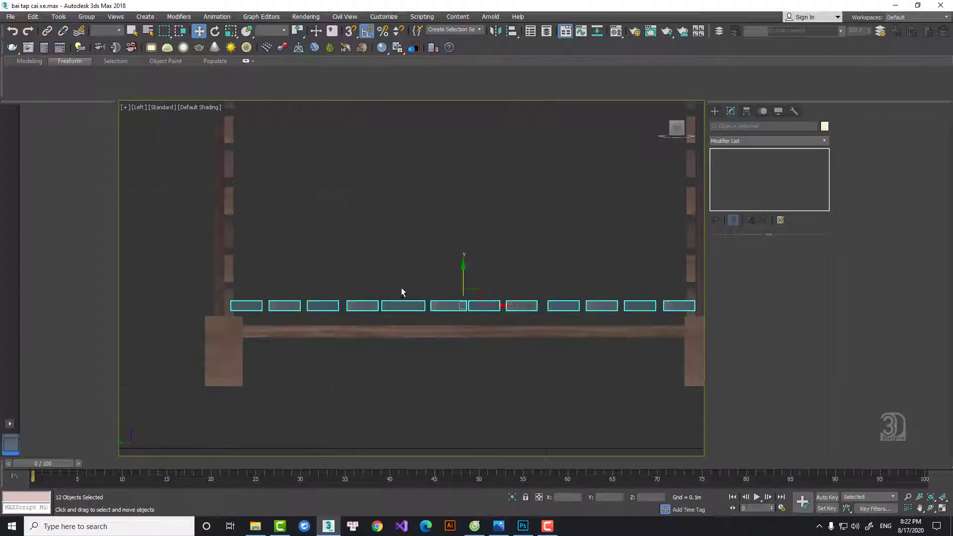
drag(463, 269, 467, 284)
Widen the front crossbar slightly and make one copy of it along X toward the cart's shafts
click(388, 332)
scroll(387, 334, down, 3)
alt+middle_drag(387, 334, 405, 307)
click(333, 334)
right_click(405, 307)
click(420, 326)
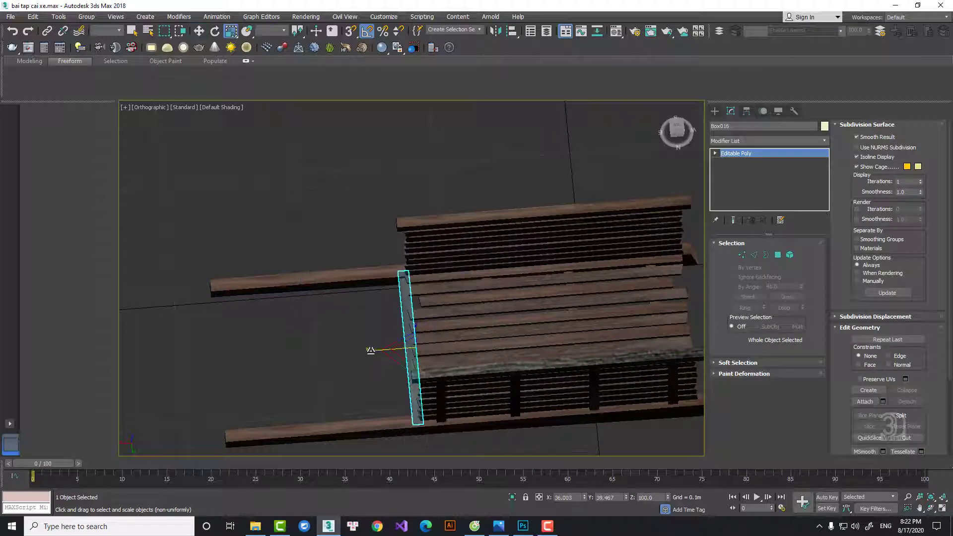
right_click(352, 350)
click(372, 361)
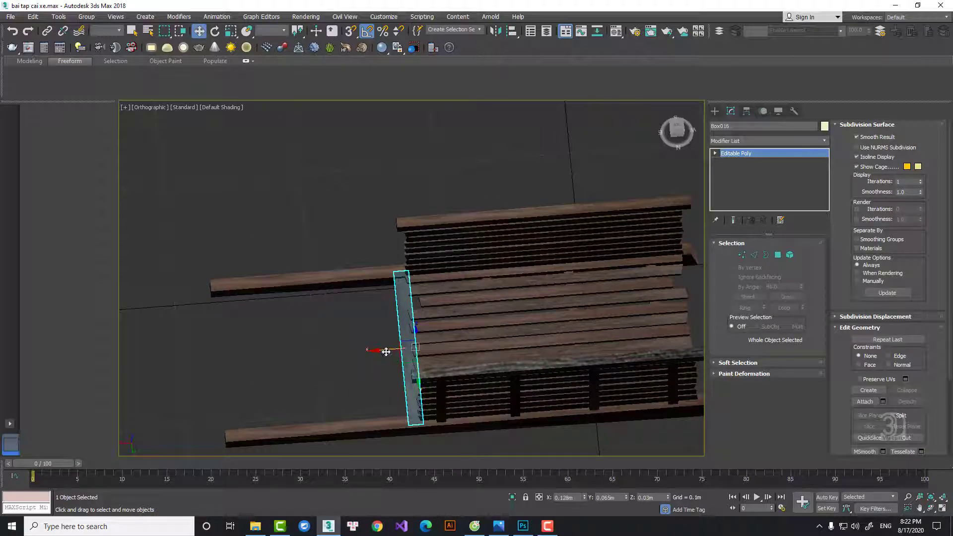
shift+drag(365, 351, 344, 352)
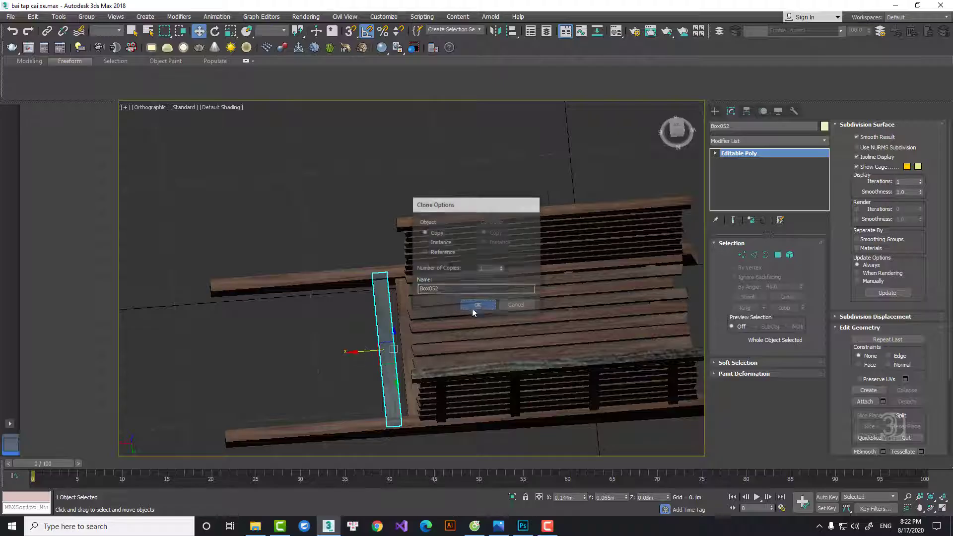
click(472, 308)
Delete the original front crossbar behind the new copy
alt+middle_drag(405, 318, 396, 316)
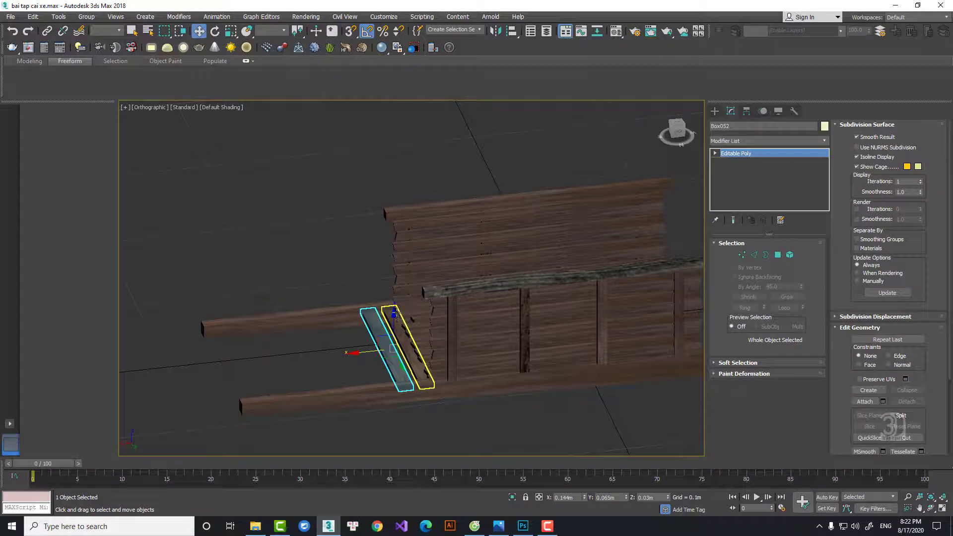
click(397, 309)
key(Delete)
Raise the copied crossbar onto the bottom beams, widen it along X, and fit it against the floor's front edge
click(379, 336)
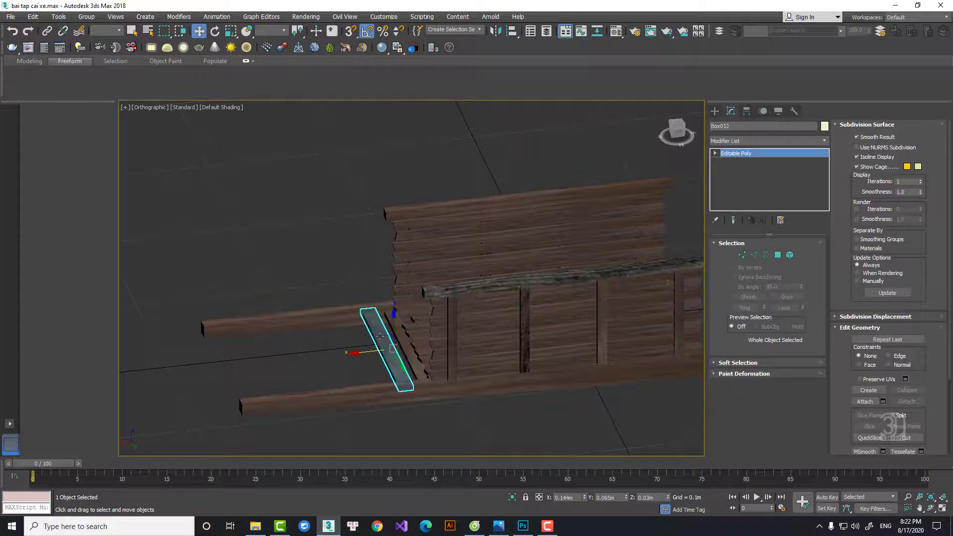
drag(398, 328, 392, 311)
right_click(393, 312)
click(405, 326)
drag(350, 345, 332, 350)
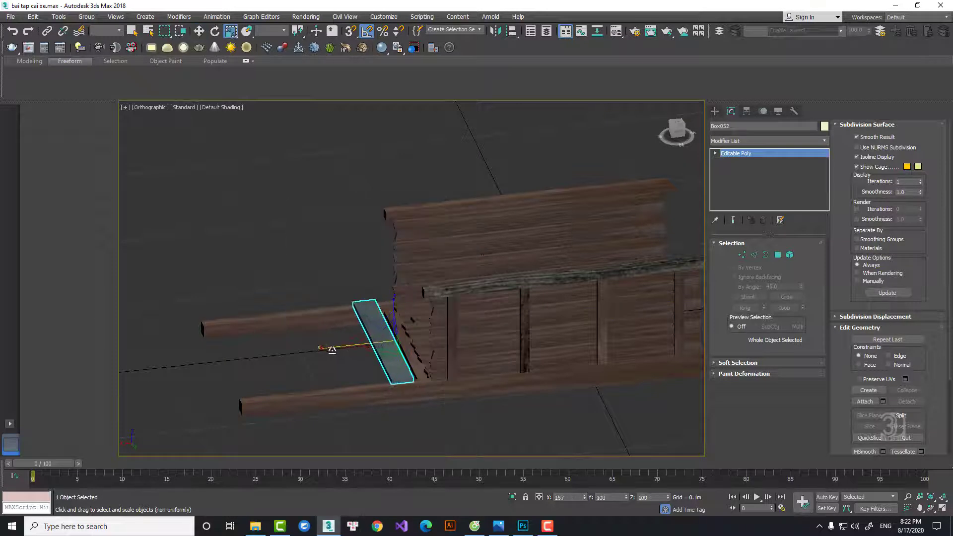
right_click(382, 338)
click(404, 344)
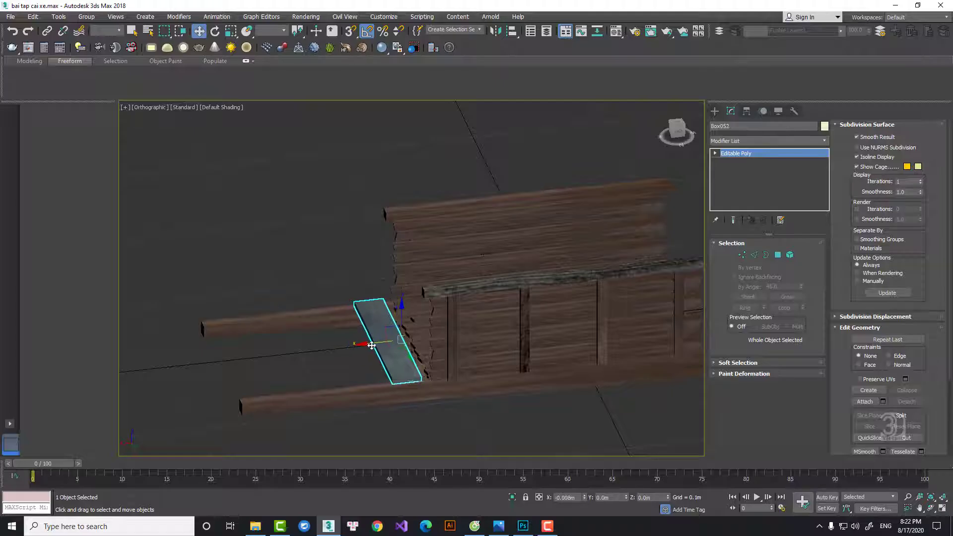
drag(372, 345, 375, 345)
Scale the raised front plank slightly thinner in the Perspective view
key(p)
scroll(376, 347, down, 4)
alt+middle_drag(377, 347, 495, 357)
right_click(416, 340)
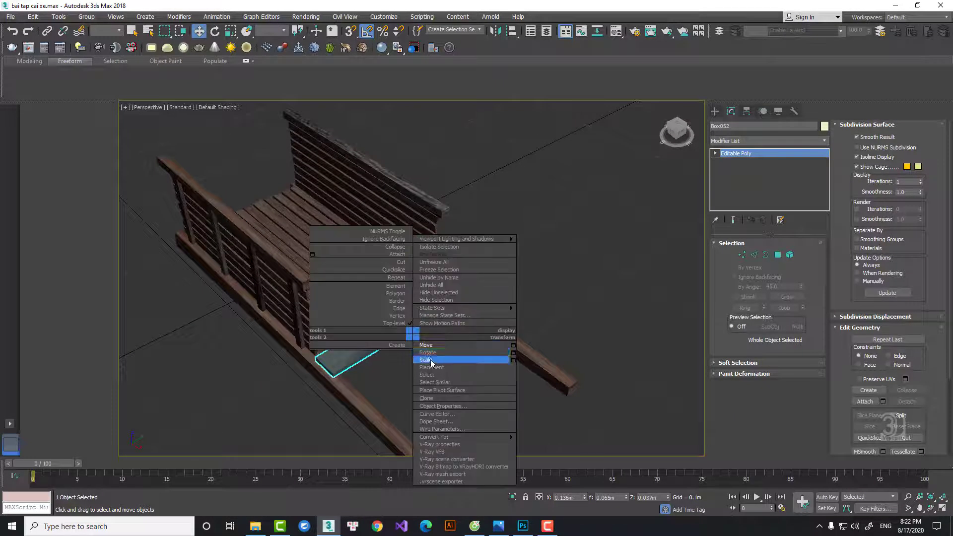
click(421, 362)
right_click(427, 316)
click(439, 327)
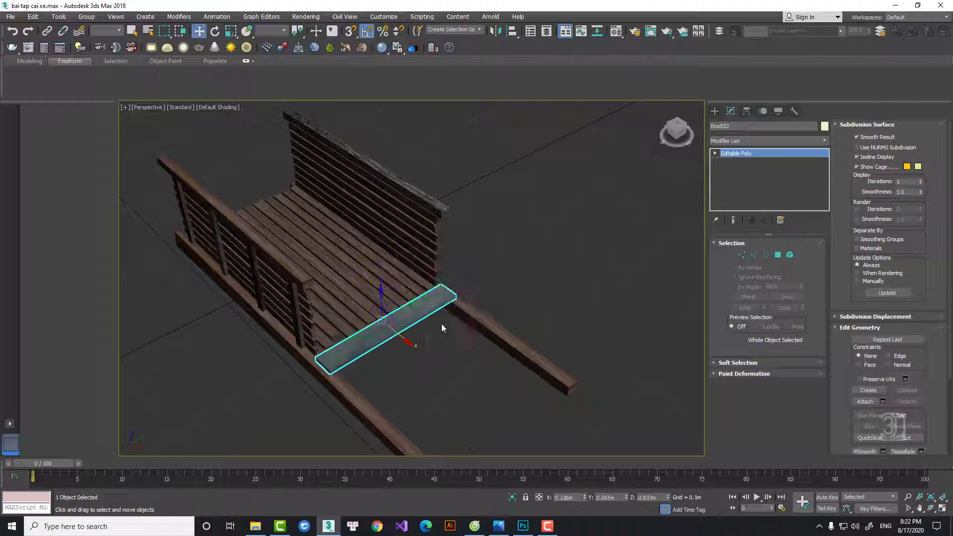
Examine the bottom beam and the cart's underside from several angles, including the crossbars beneath the floor
middle_drag(563, 365, 542, 323)
click(530, 334)
scroll(443, 383, down, 3)
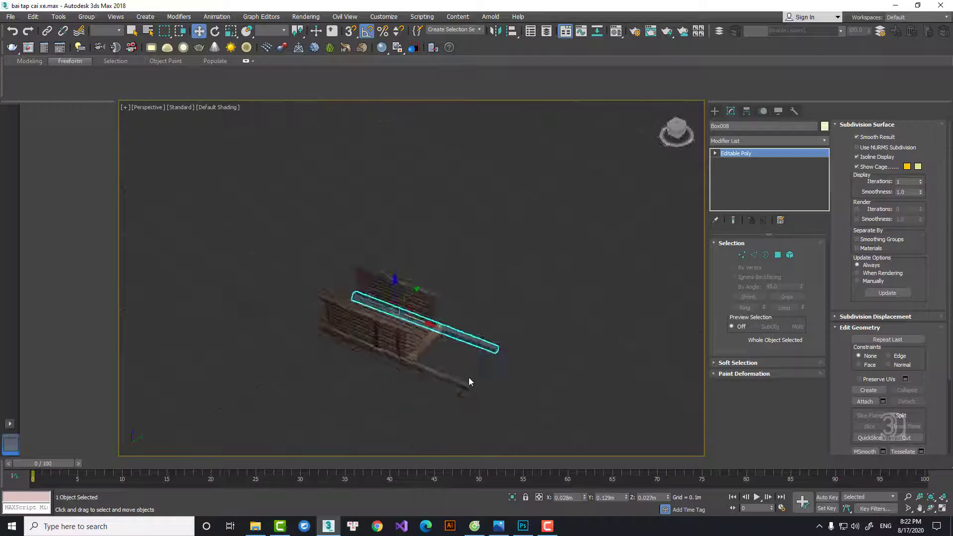
alt+middle_drag(469, 379, 518, 321)
scroll(450, 332, up, 3)
alt+middle_drag(451, 334, 623, 253)
right_click(623, 252)
click(636, 260)
alt+middle_drag(551, 273, 432, 313)
right_click(537, 258)
click(552, 269)
alt+middle_drag(520, 272, 455, 244)
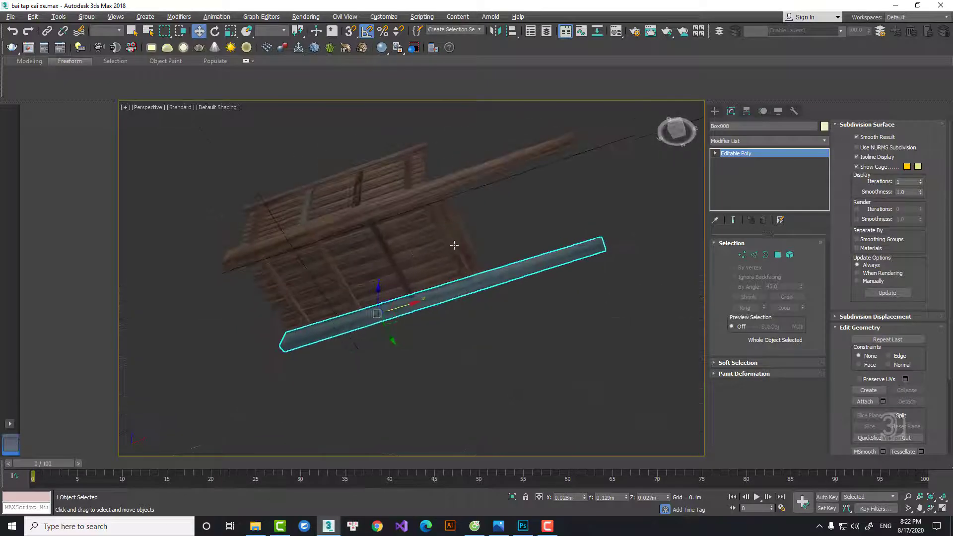
Make one copy of the underside crossbar nearest the front plank, moving it along X toward the neighbouring crossbar
click(403, 289)
scroll(388, 255, up, 5)
scroll(392, 258, down, 3)
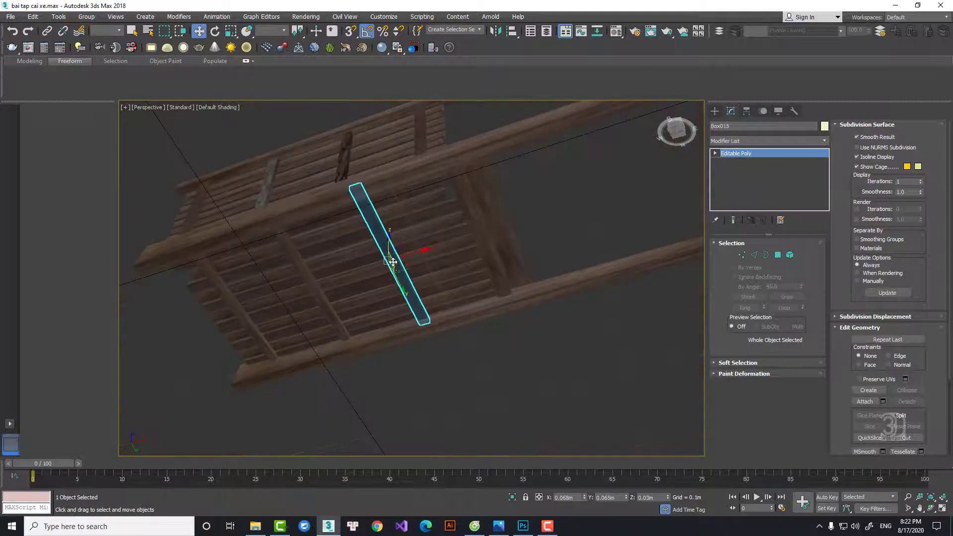
alt+middle_drag(393, 261, 418, 258)
shift+drag(414, 262, 376, 260)
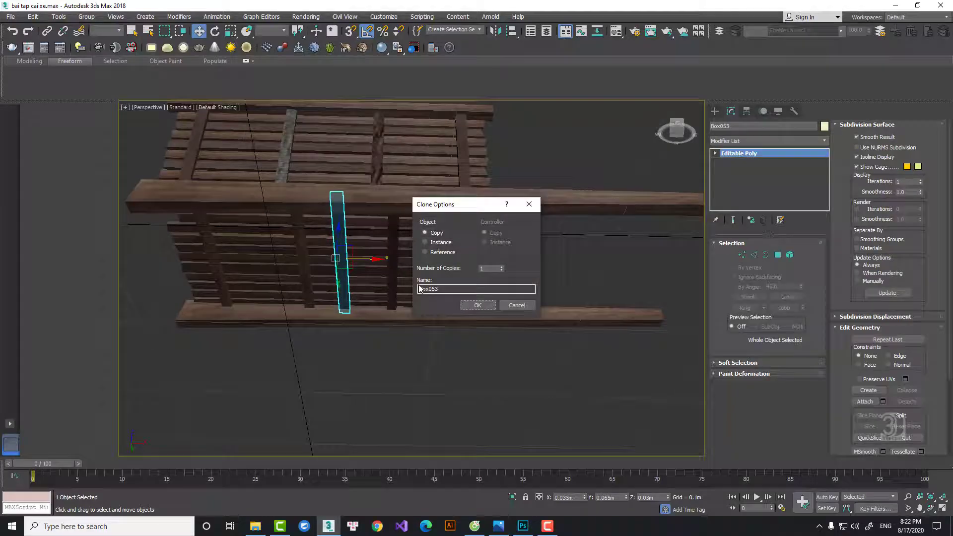
click(470, 305)
Hide everything except the copied crossbar and scale its profile in the Front view to a roughly square section
right_click(382, 250)
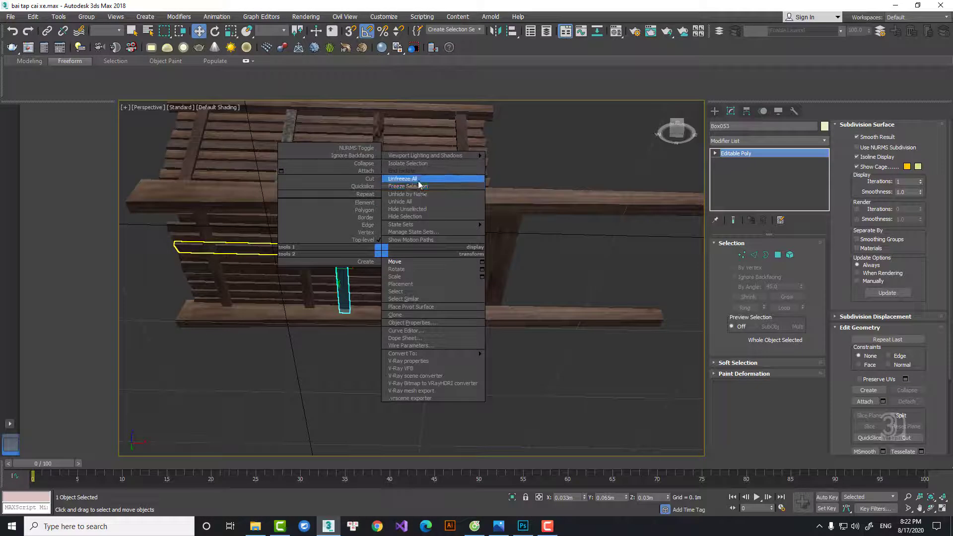
click(411, 209)
scroll(373, 274, down, 3)
key(f)
key(z)
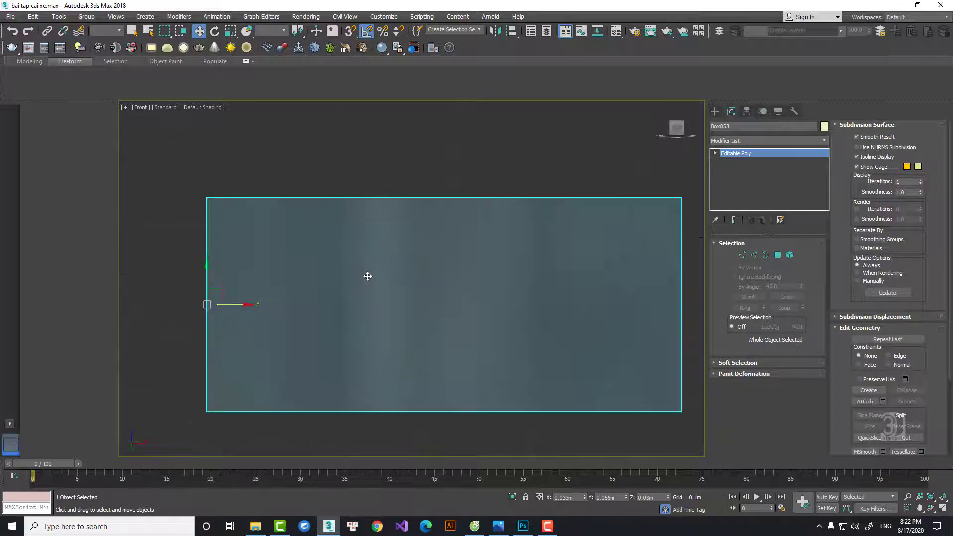
right_click(388, 282)
click(402, 308)
drag(293, 270, 248, 193)
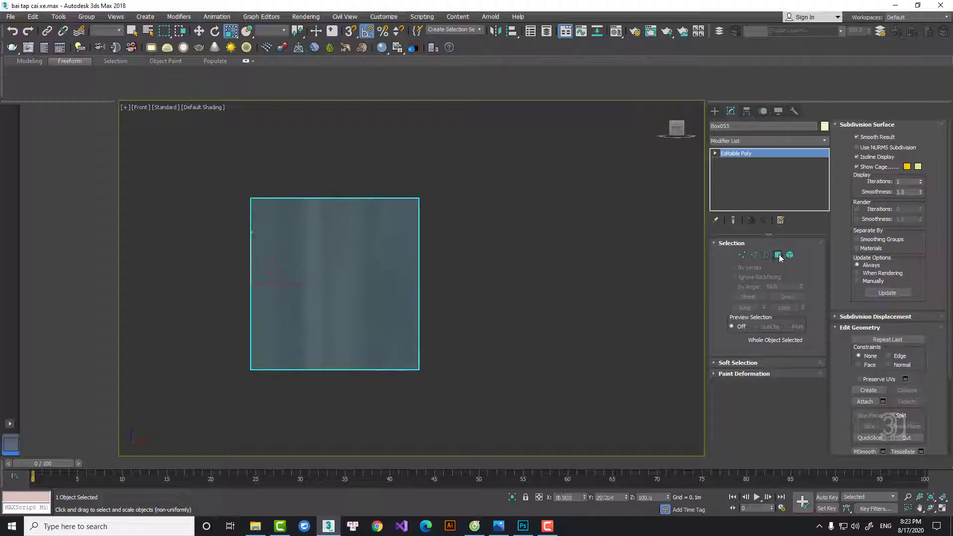
Delete the two end polygons of the square bar so that it is open at both ends
click(779, 257)
click(355, 278)
key(Delete)
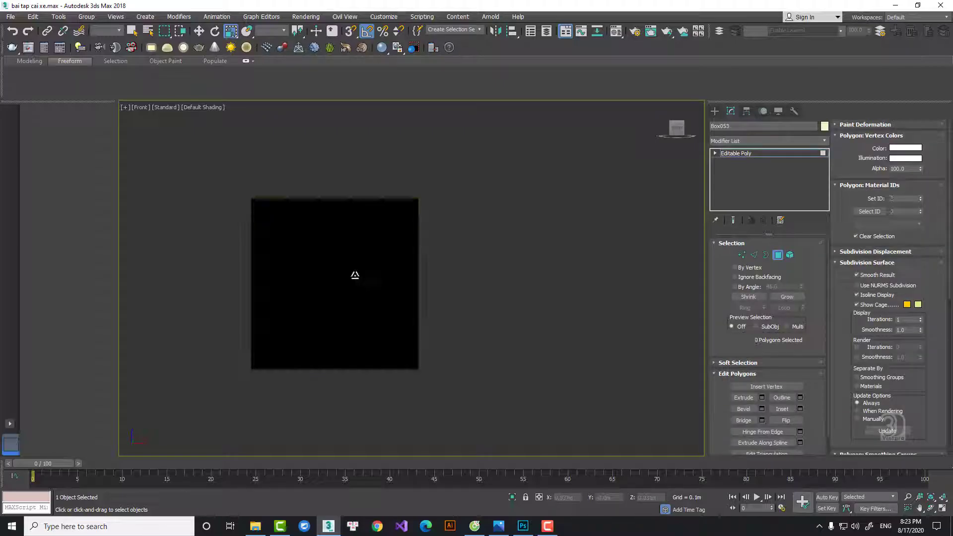
click(355, 274)
key(Delete)
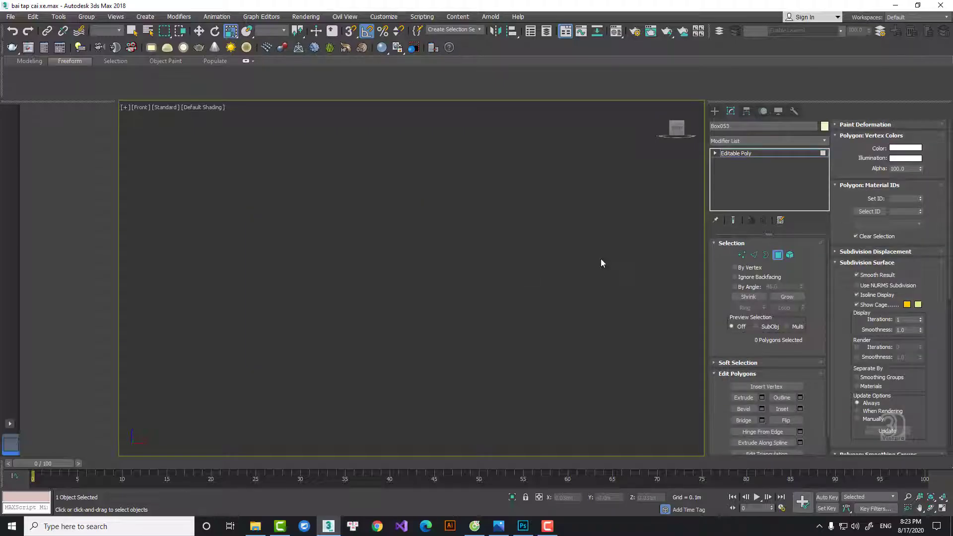
click(776, 256)
Center the open bar's pivot on the object
scroll(419, 276, down, 5)
alt+middle_drag(409, 280, 391, 293)
right_click(410, 273)
click(430, 286)
click(746, 111)
click(767, 179)
click(769, 231)
click(764, 180)
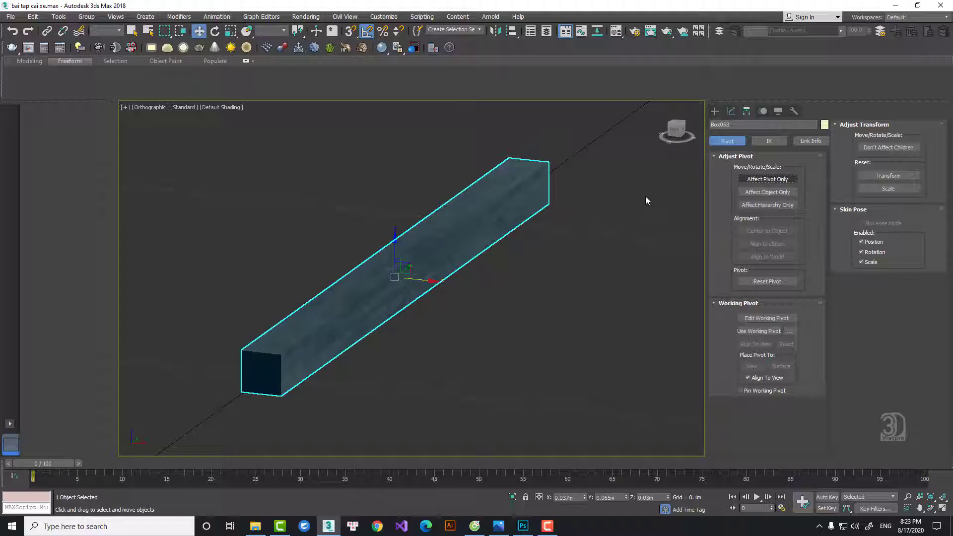
Apply a TurboSmooth modifier with 3 iterations to round the bar, and display its edged faces
click(731, 111)
click(738, 144)
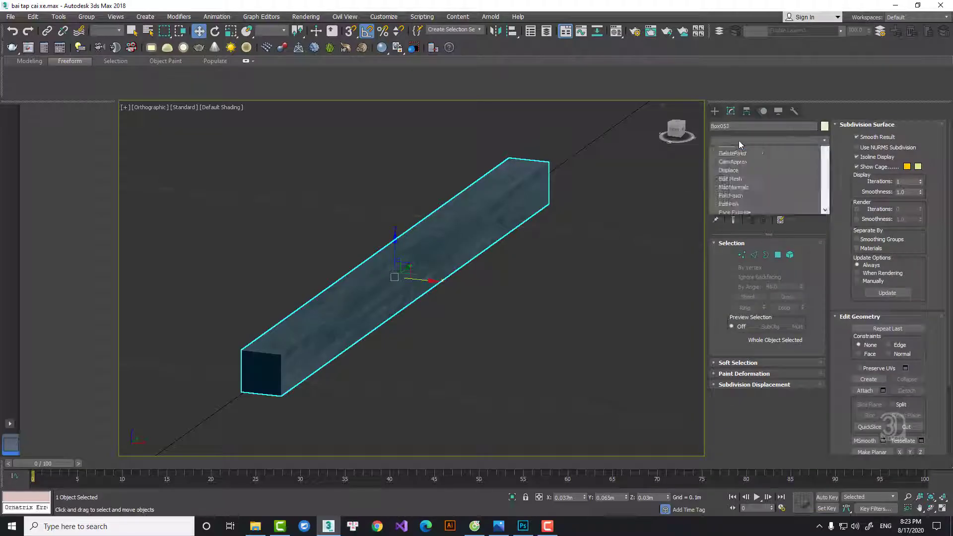
key(t)
key(Down)
key(Down)
key(Return)
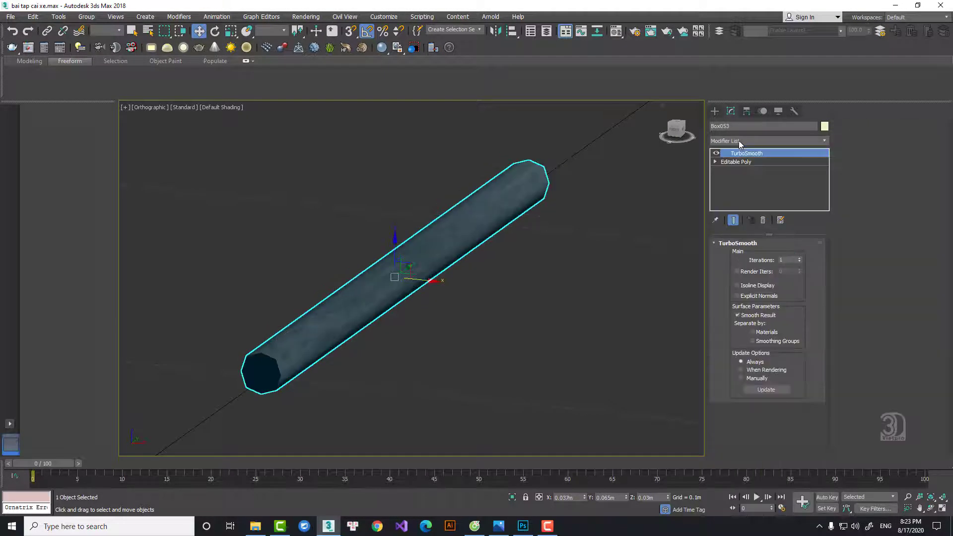
click(799, 257)
key(F4)
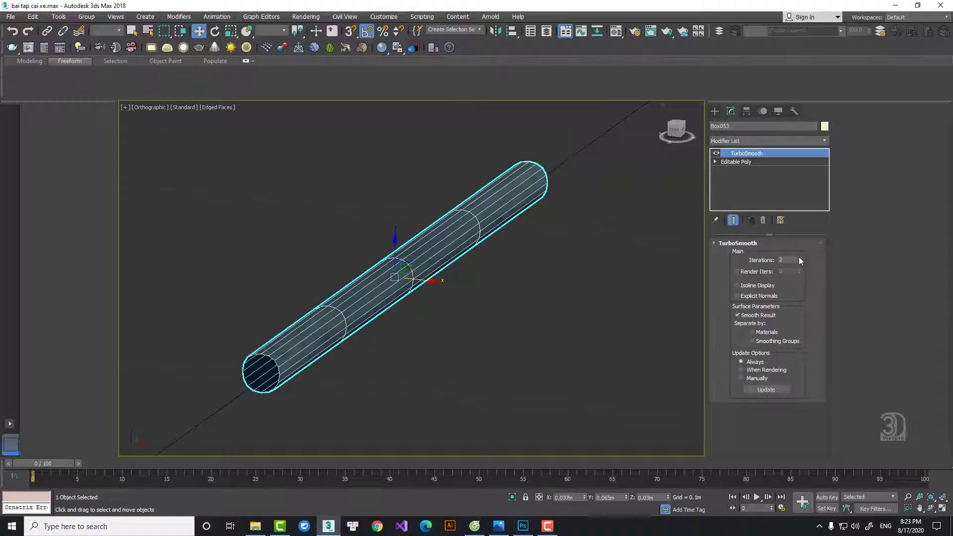
click(799, 257)
Convert the smoothed round bar to an Editable Poly
right_click(663, 318)
mouse_move(635, 320)
click(689, 326)
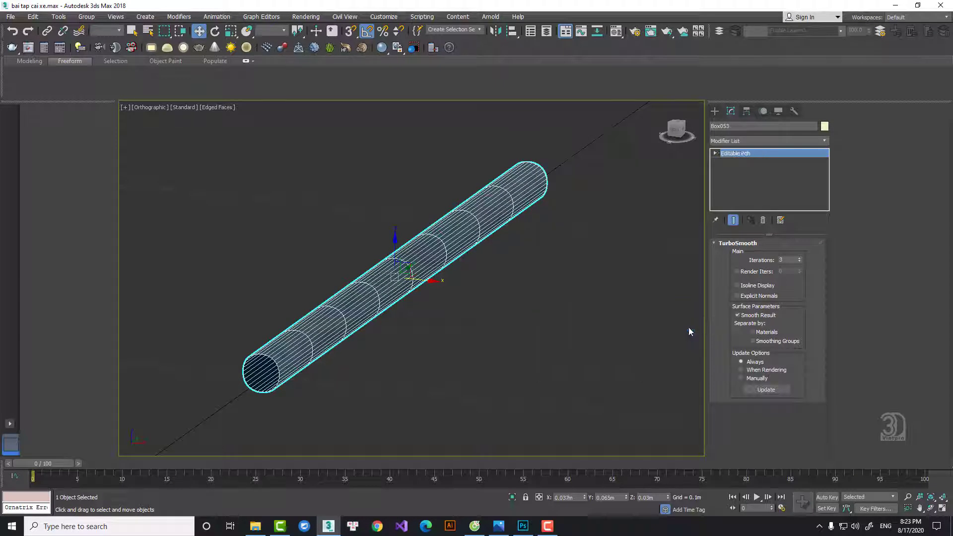
Undo the conversion to Editable Poly that collapsed the rod's TurboSmooth modifier
right_click(615, 243)
key(Escape)
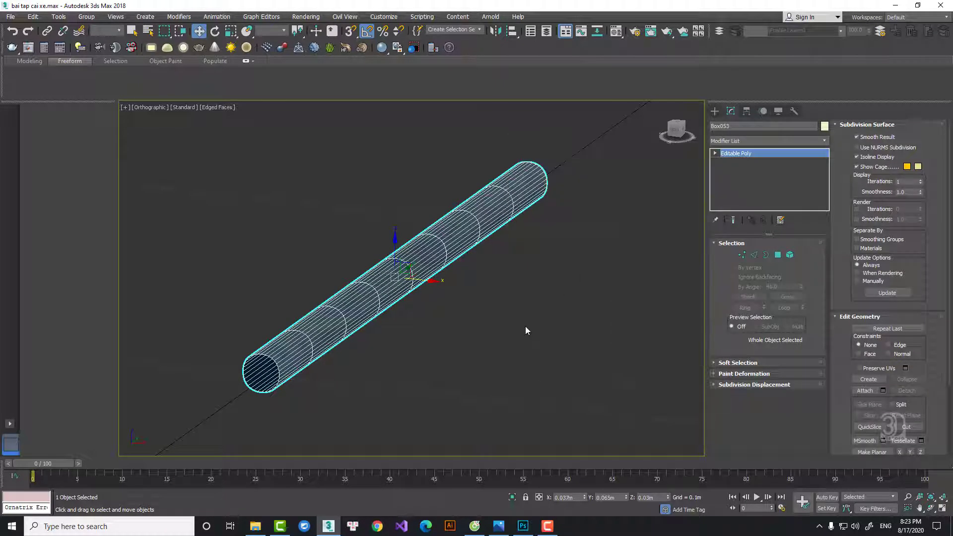
key(ctrl+z)
right_click(743, 153)
key(Escape)
right_click(796, 260)
key(Escape)
click(635, 275)
click(506, 202)
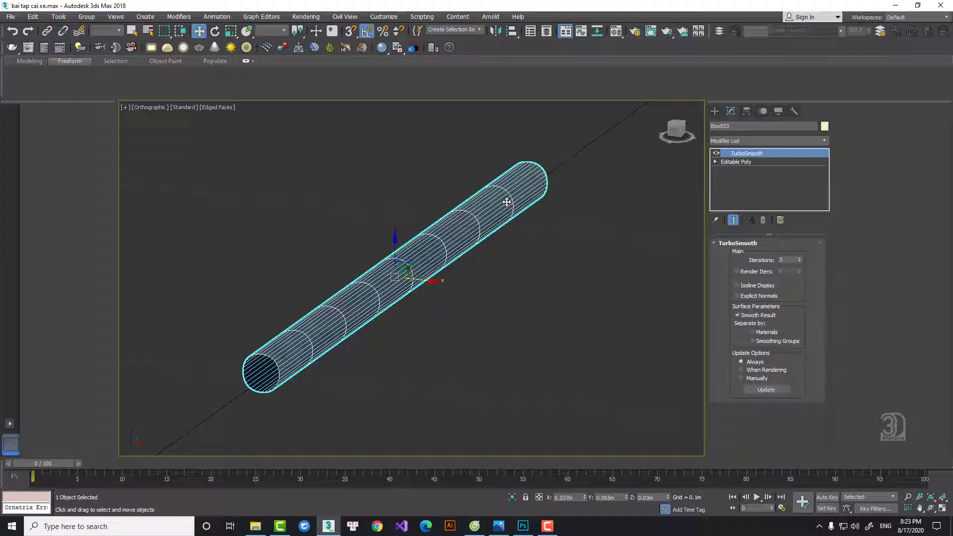
Set the rod's TurboSmooth iterations to 1
right_click(799, 260)
click(799, 256)
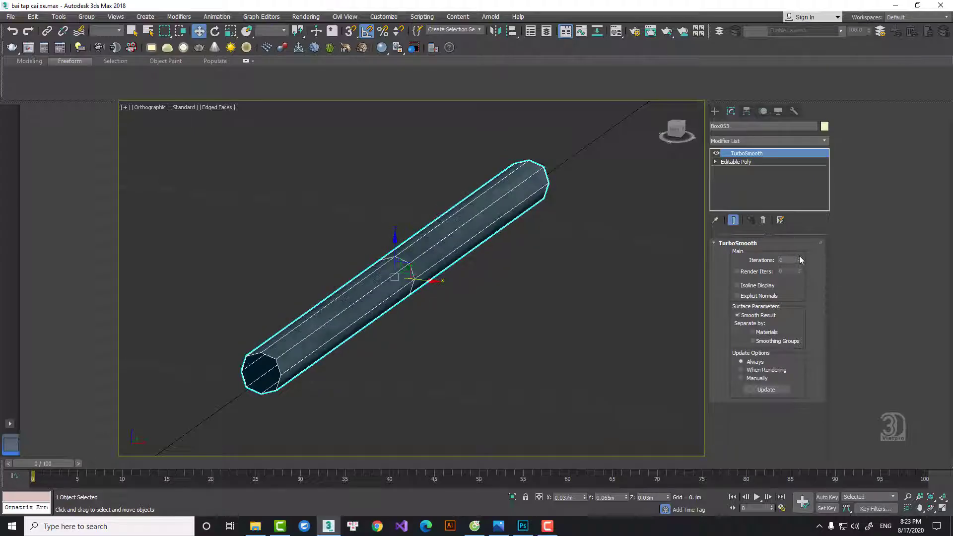
right_click(472, 222)
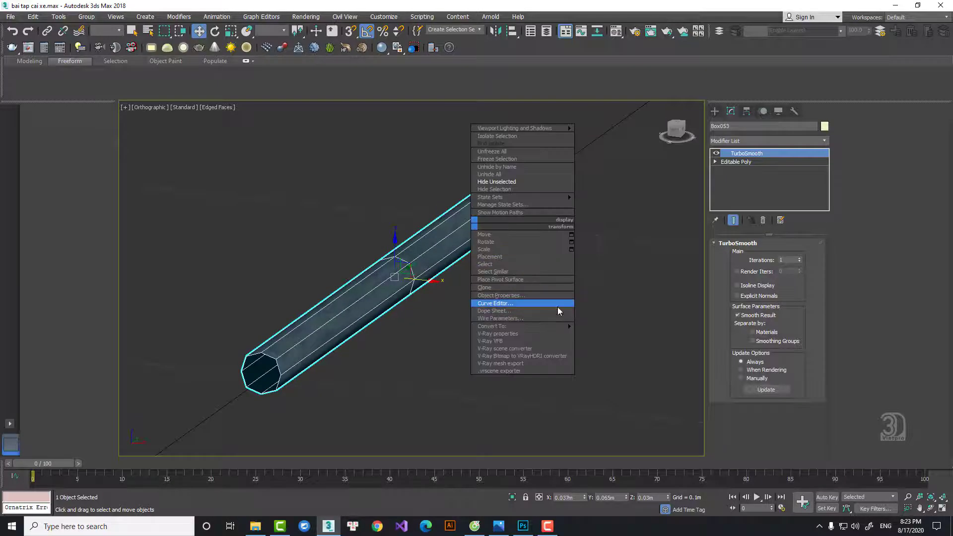
click(605, 336)
scroll(509, 285, down, 3)
alt+middle_drag(491, 285, 332, 299)
scroll(332, 300, up, 3)
middle_drag(306, 267, 520, 269)
key(ctrl+z)
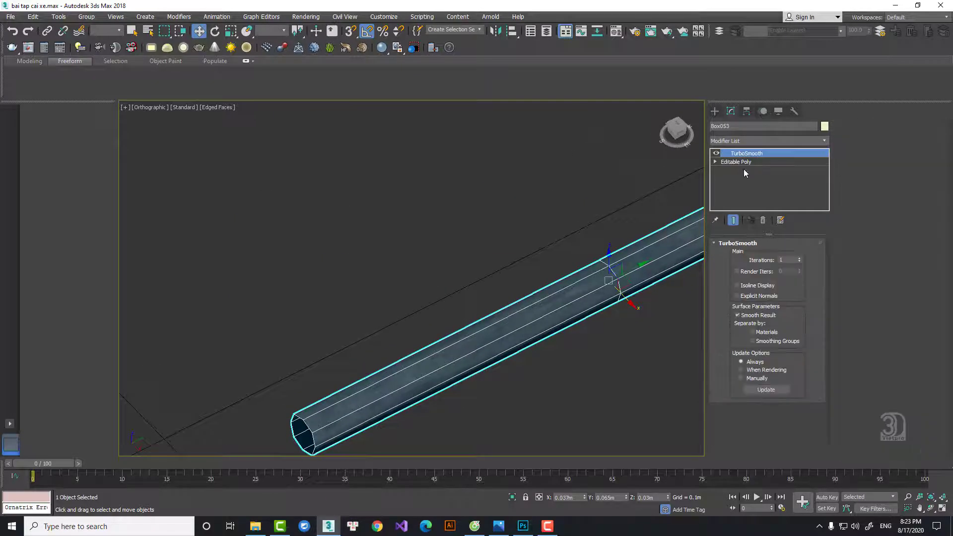
Remove the TurboSmooth modifier from the rod and add an Unwrap UVW modifier
right_click(738, 153)
click(759, 169)
click(750, 141)
click(750, 142)
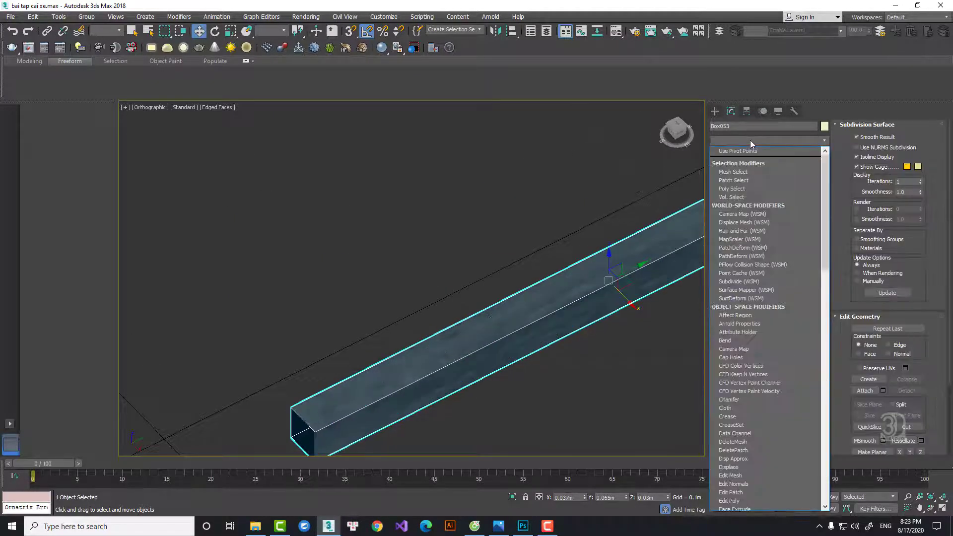
key(u)
click(748, 369)
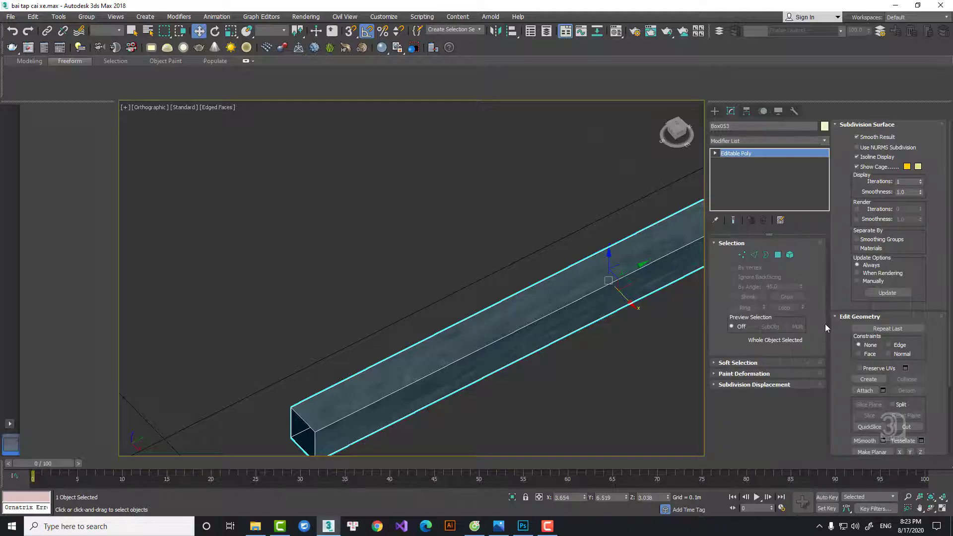
Open the UV editor for the rod and display Map #2 (123.jpg) as its background
click(895, 377)
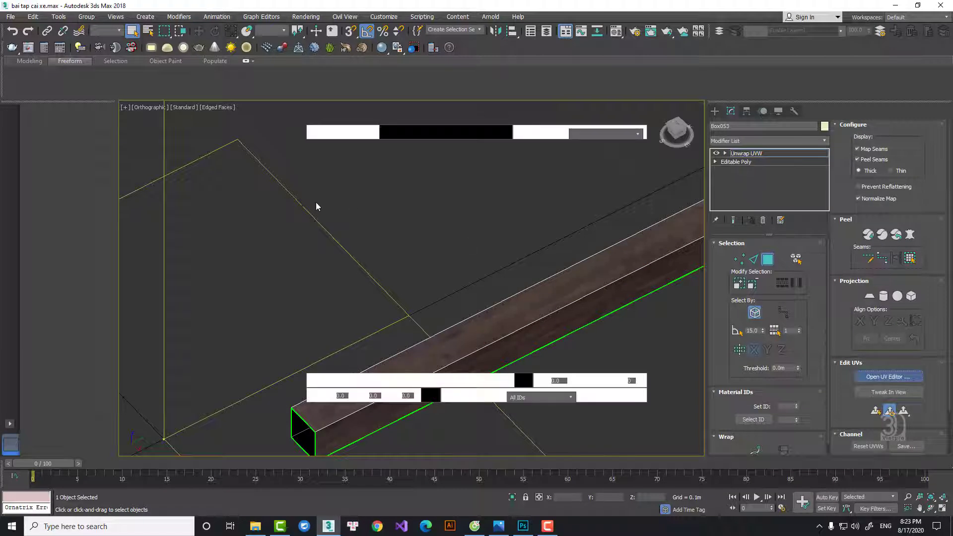
click(298, 75)
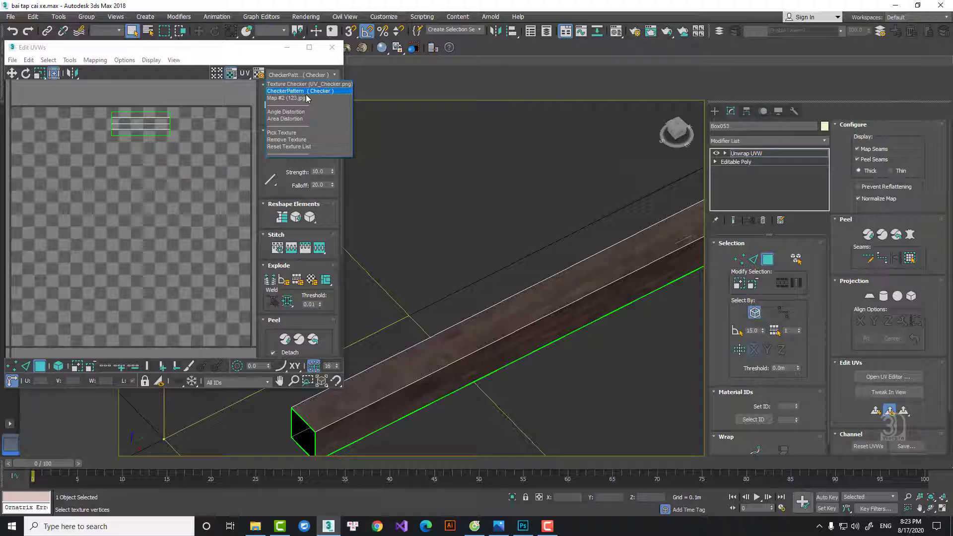
click(280, 98)
Move all the rod's UV faces onto the rusty brown area of the texture, enlarge them to nearly fill it, and close the UV editor
drag(93, 119, 227, 142)
click(310, 47)
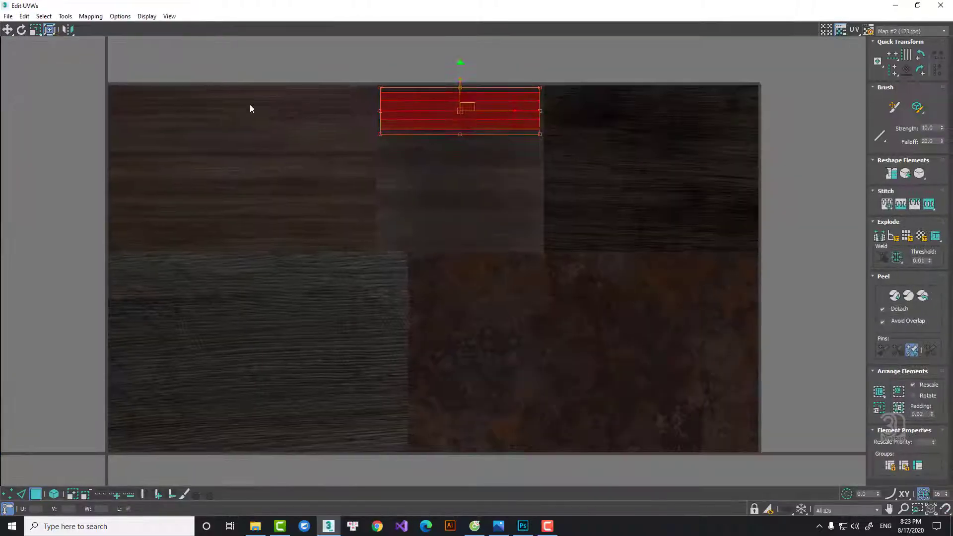
drag(464, 106, 503, 269)
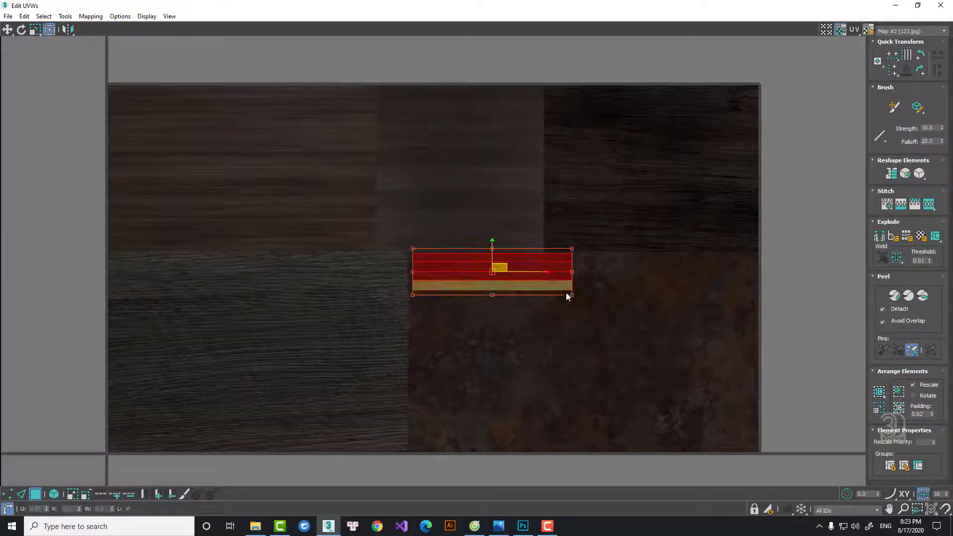
drag(575, 296, 755, 432)
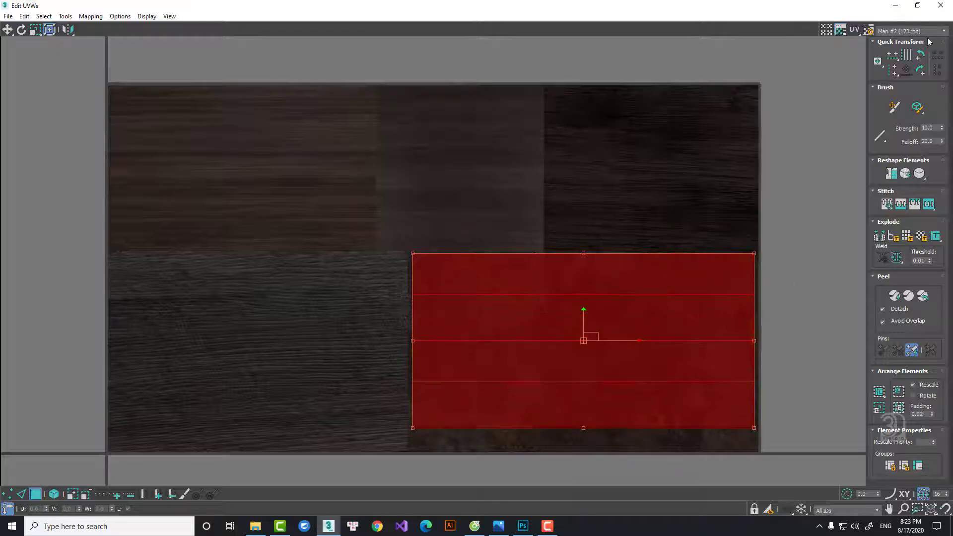
click(939, 7)
Convert the unwrapped rod to an Editable Poly
right_click(510, 187)
mouse_move(590, 291)
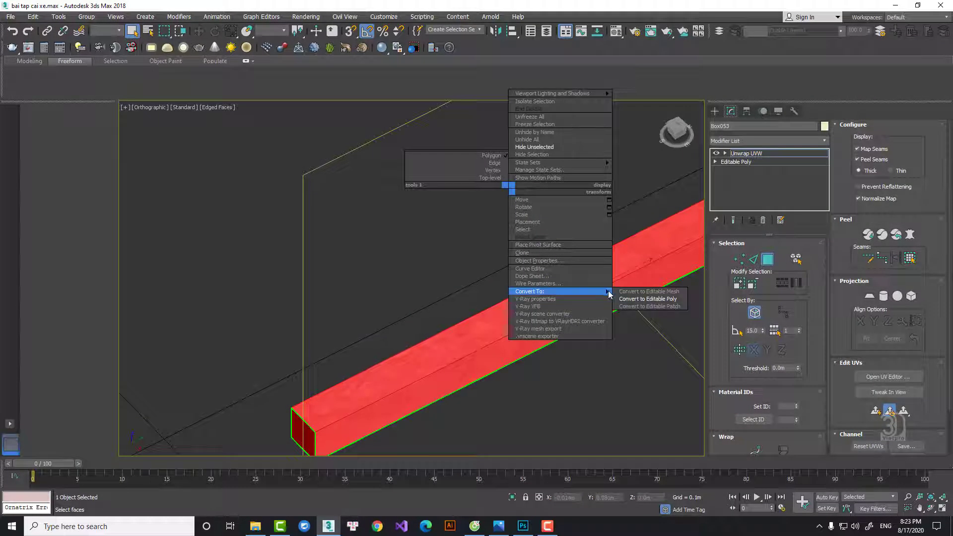
click(654, 299)
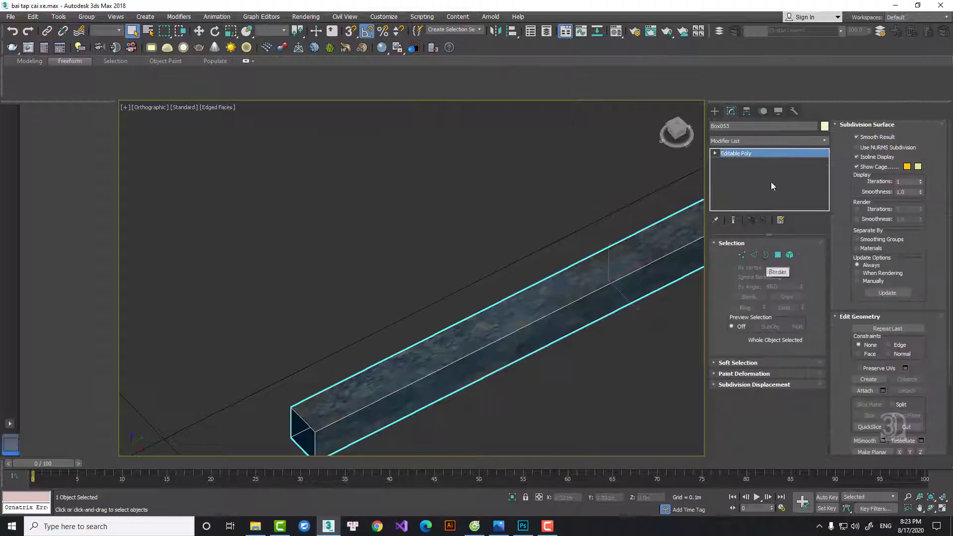
Add a TurboSmooth modifier to the rod, then deselect it and hide the edged faces display
click(770, 145)
key(t)
key(t)
key(t)
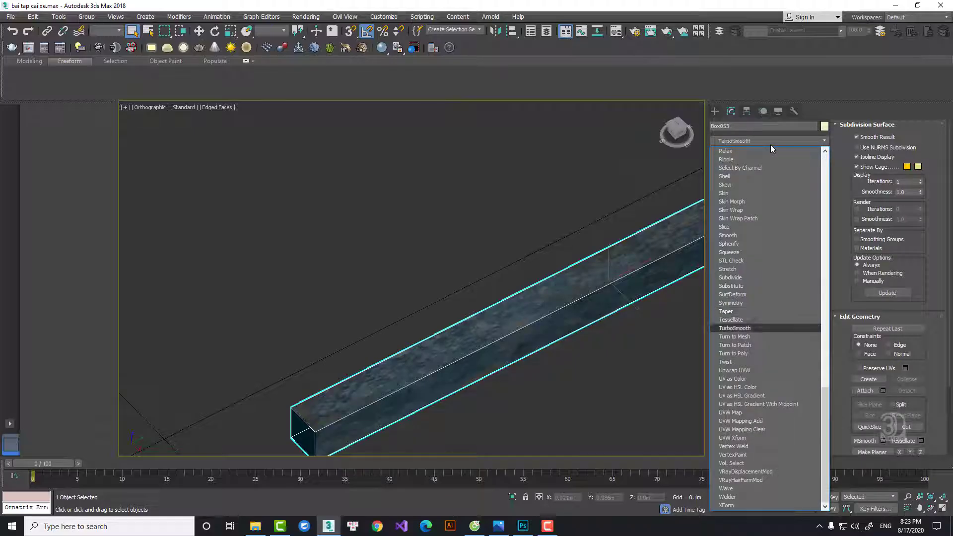
key(Return)
right_click(536, 275)
click(543, 285)
click(497, 229)
key(F4)
Examine the textured rod and its open end, and compare it with the wheel hub in the cart reference photo
scroll(534, 280, down, 5)
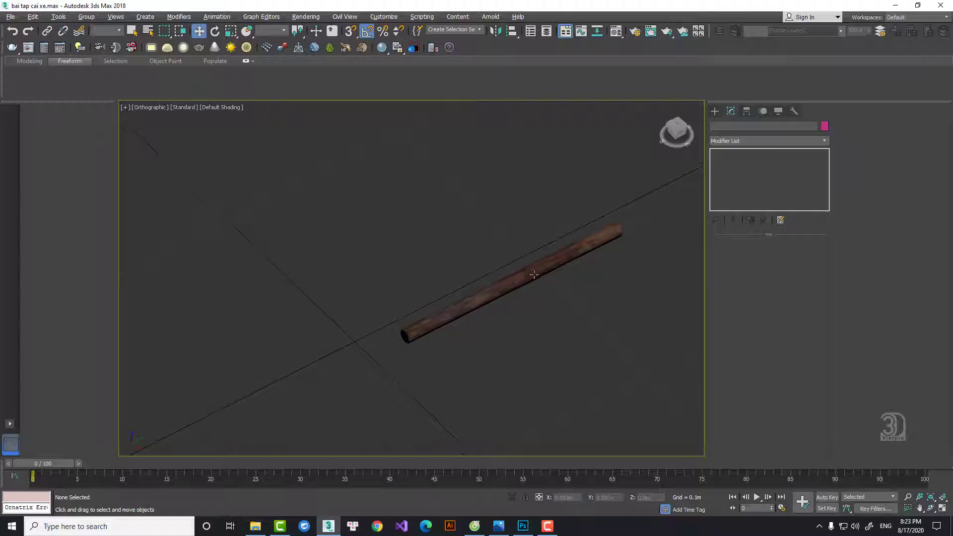
alt+middle_drag(534, 274, 561, 257)
click(540, 271)
scroll(539, 271, up, 2)
scroll(489, 328, up, 4)
middle_drag(468, 343, 488, 311)
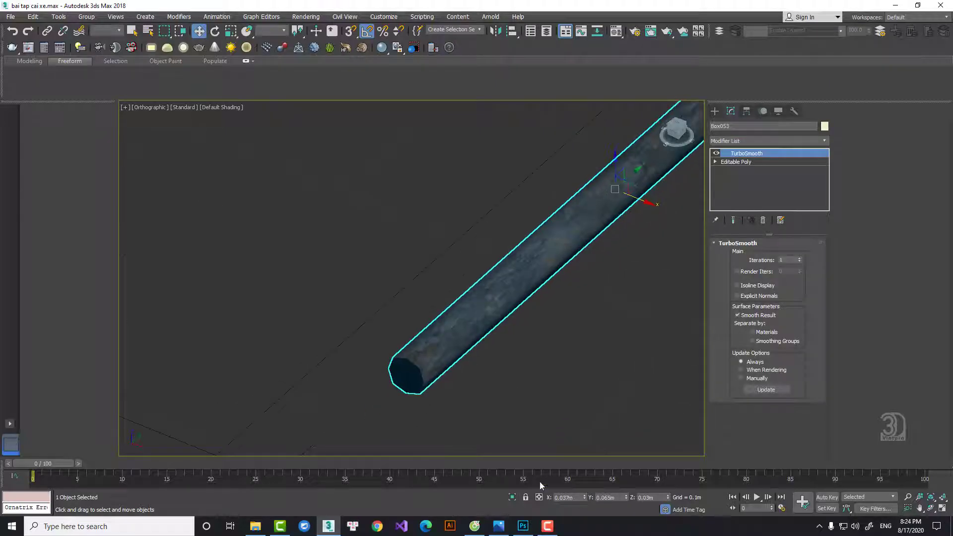
click(499, 527)
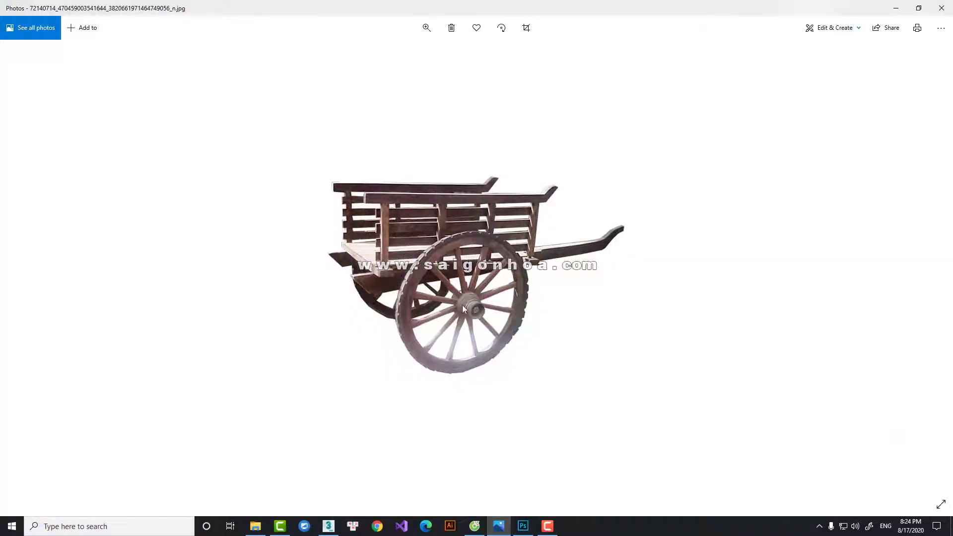
click(896, 8)
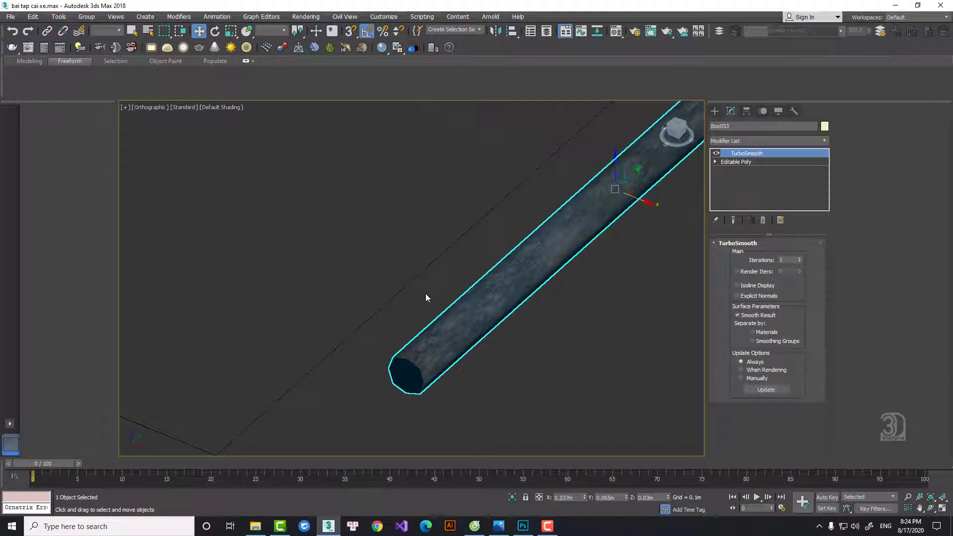
Show edged faces again and convert the smoothed rod to an Editable Poly
key(F4)
right_click(537, 271)
mouse_move(639, 373)
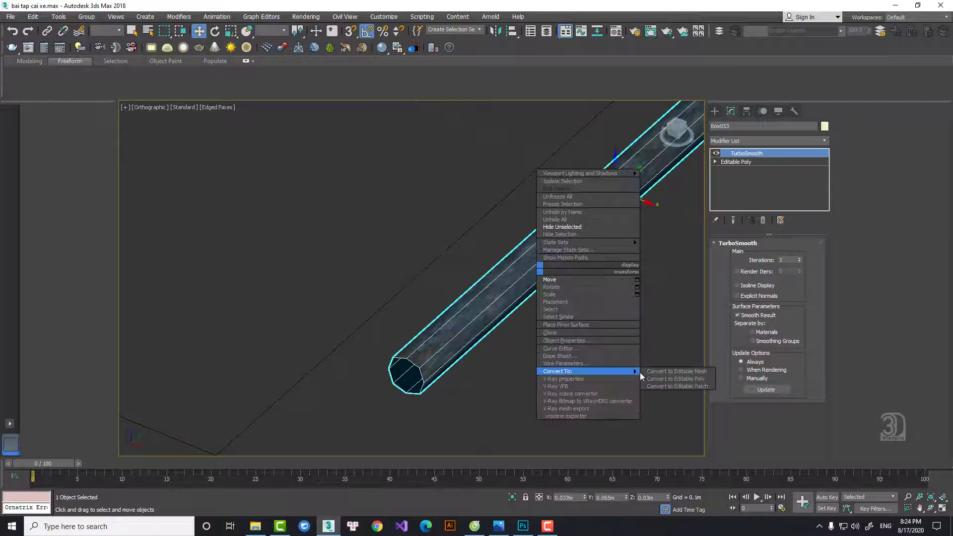
click(687, 380)
Select the open border at the rod's near end and extrude it outward along the rod's axis into a short new section
key(4)
key(ctrl+a)
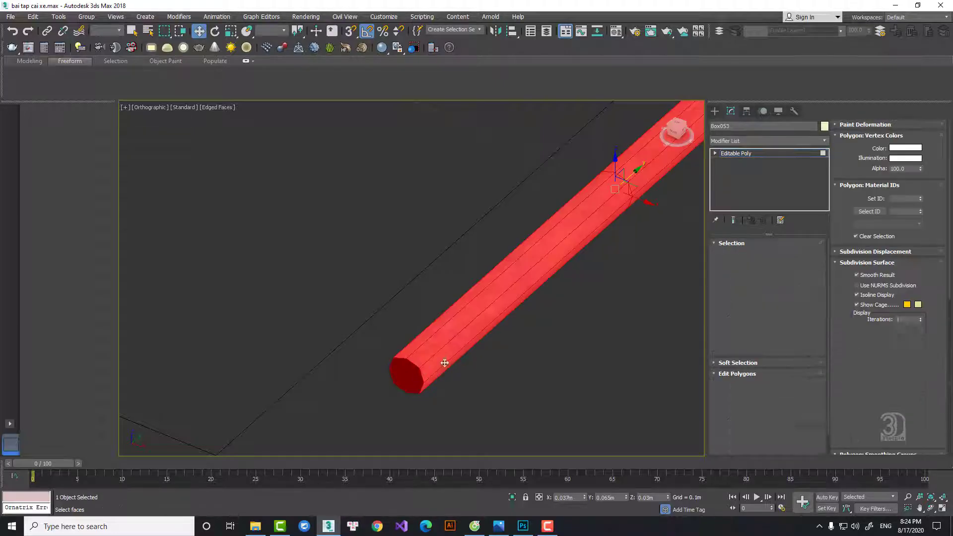
key(3)
click(411, 367)
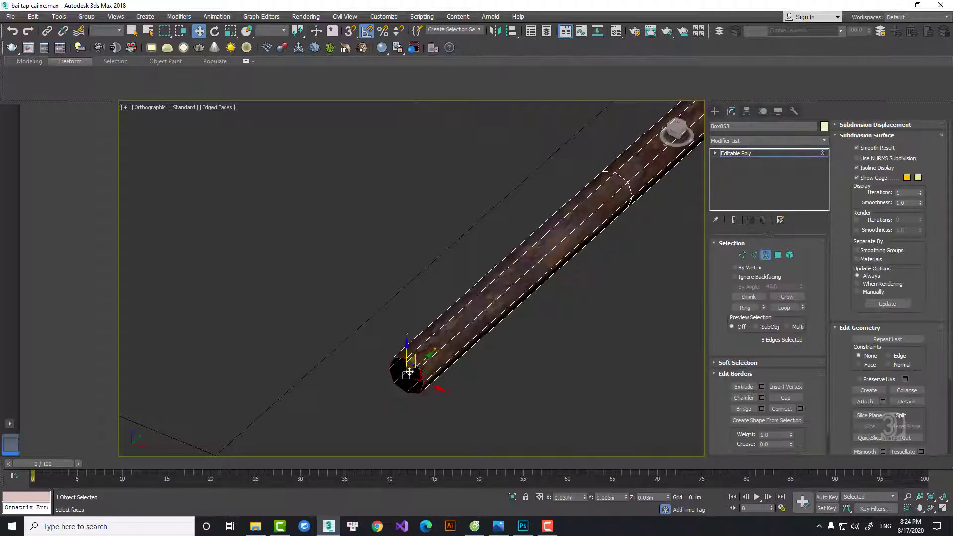
scroll(412, 367, up, 4)
middle_drag(412, 368, 436, 292)
shift+drag(448, 287, 389, 349)
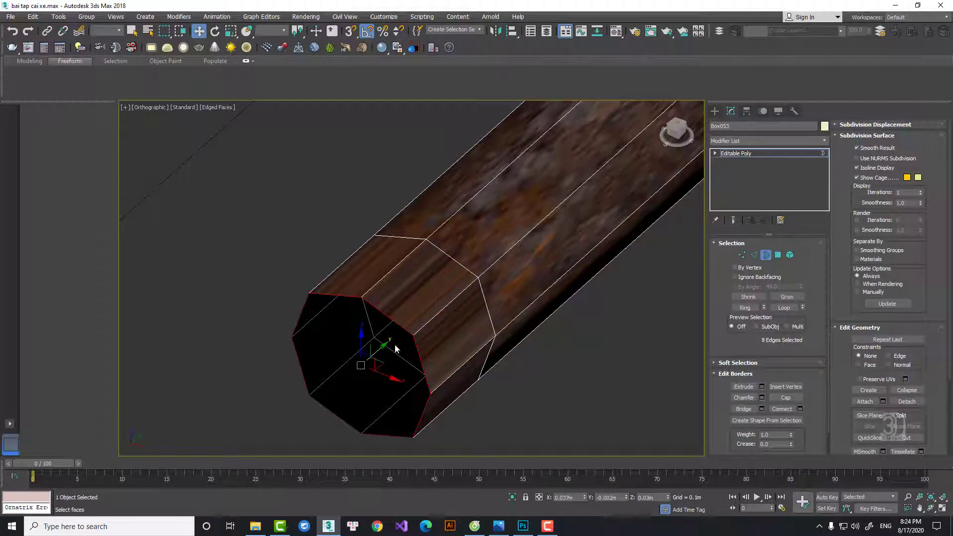
Scale the end border outward to form a flange wider than the rod
right_click(396, 349)
click(412, 372)
drag(363, 370, 356, 341)
Extrude the flange's outer border along the rod's axis to form a thick hub collar
right_click(355, 340)
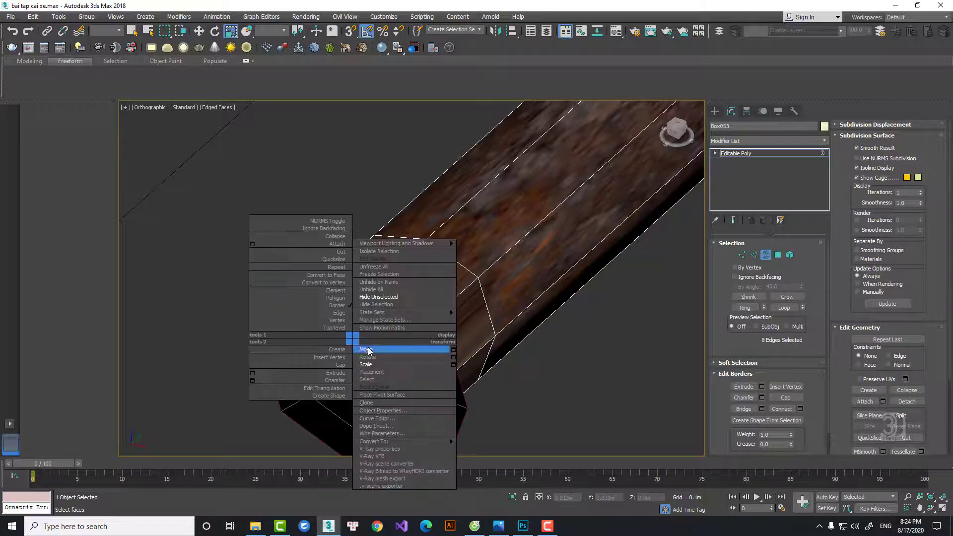
click(368, 349)
scroll(436, 306, down, 4)
alt+middle_drag(436, 306, 437, 321)
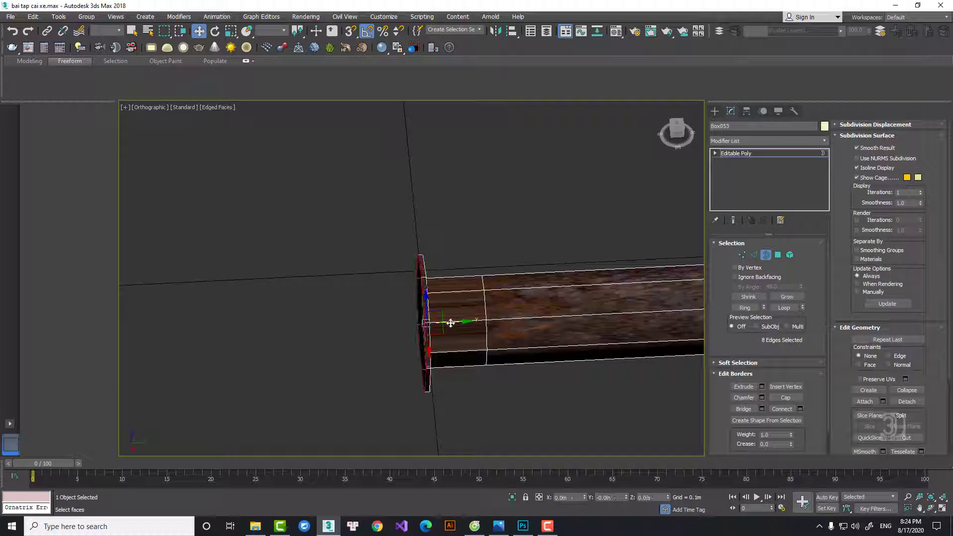
shift+drag(451, 324, 368, 325)
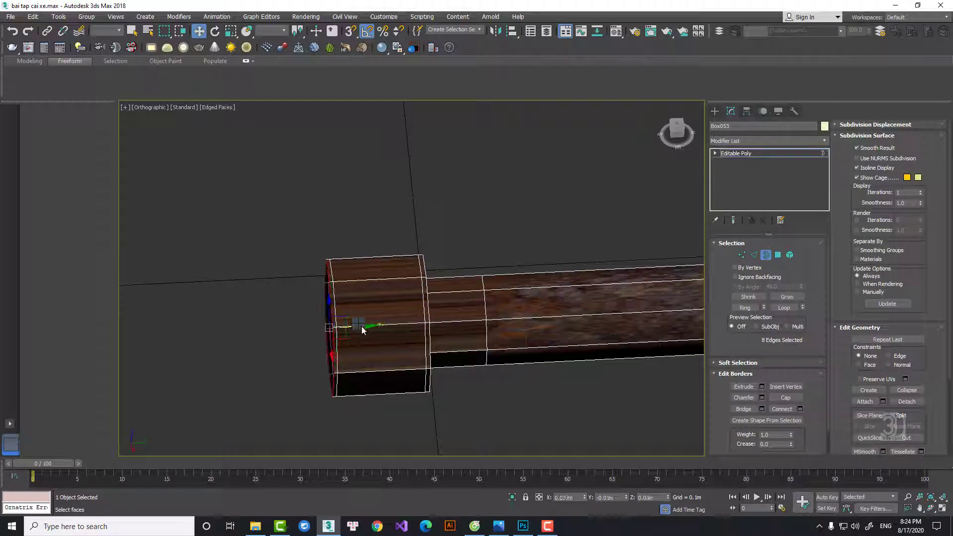
Scale the collar's open border inward to about 87% to form a narrow rim on the hub's front face
right_click(362, 330)
click(375, 351)
alt+middle_drag(377, 348, 446, 340)
drag(331, 323, 335, 332)
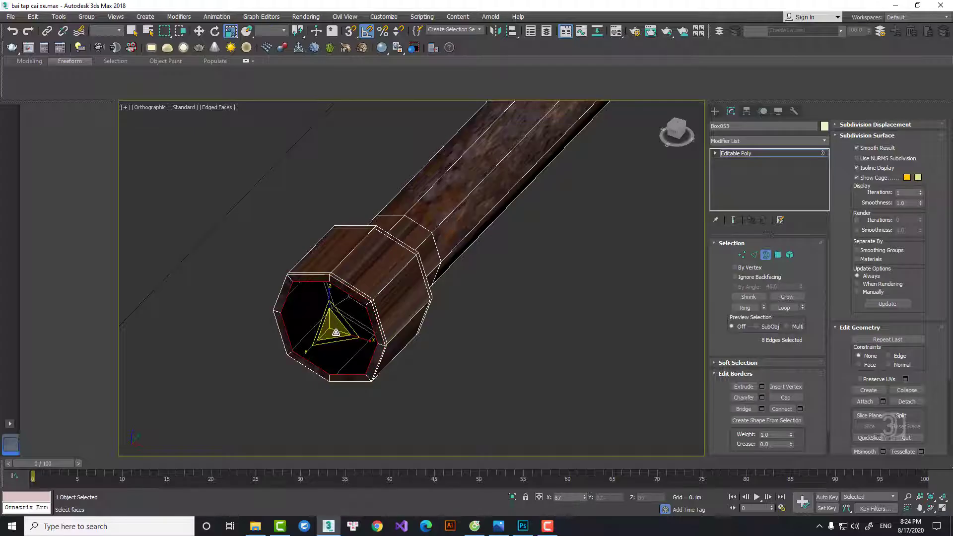
key(w)
scroll(327, 322, up, 6)
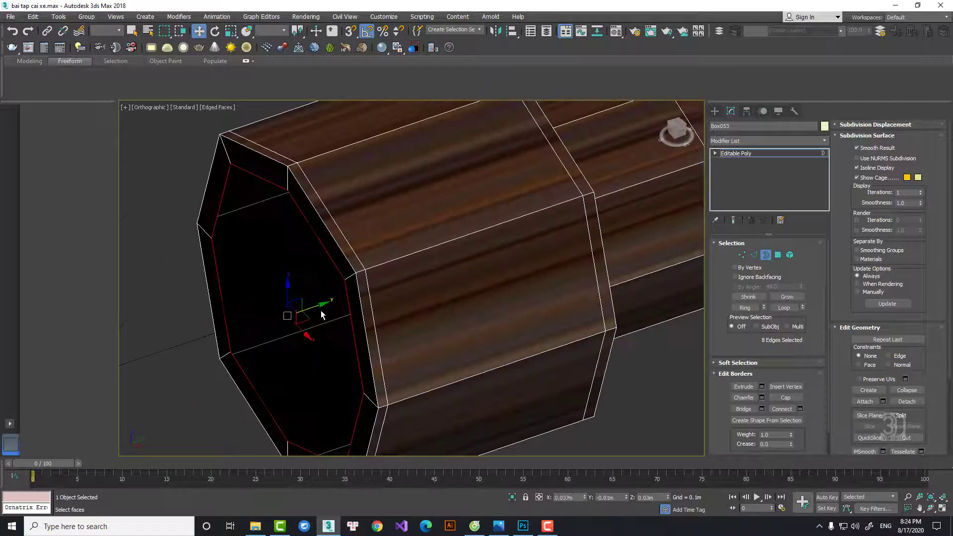
Scale the rim's inner border slightly inward to add a thin supporting edge ring
right_click(313, 309)
click(332, 330)
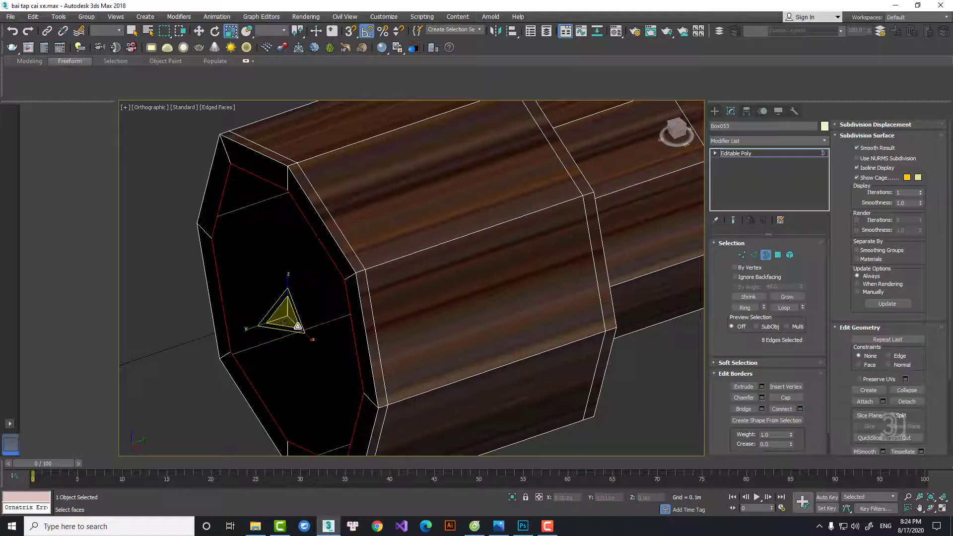
drag(290, 318, 289, 317)
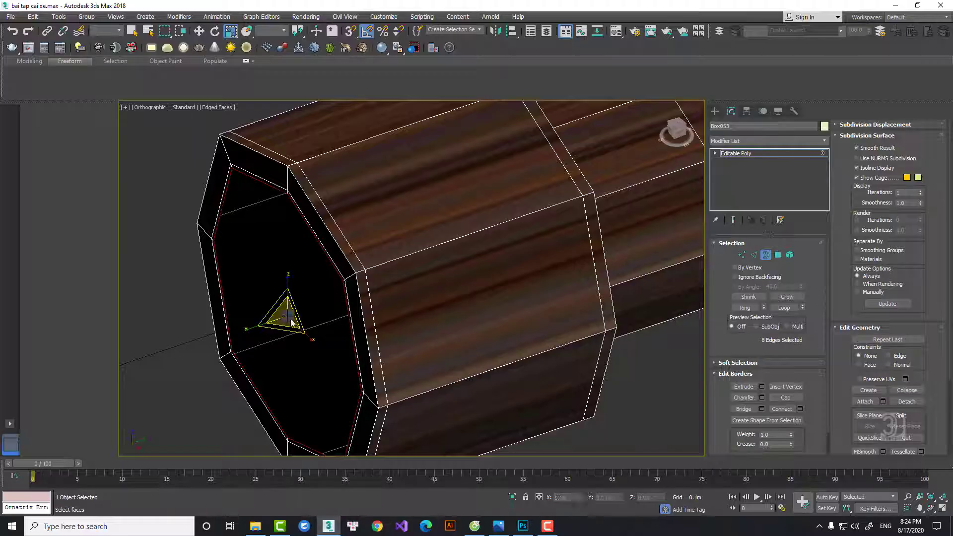
Extrude the rim's inner border back into the hub along the axis to create a shallow recess
right_click(291, 322)
click(306, 330)
alt+middle_drag(306, 331, 310, 313)
shift+drag(312, 313, 341, 305)
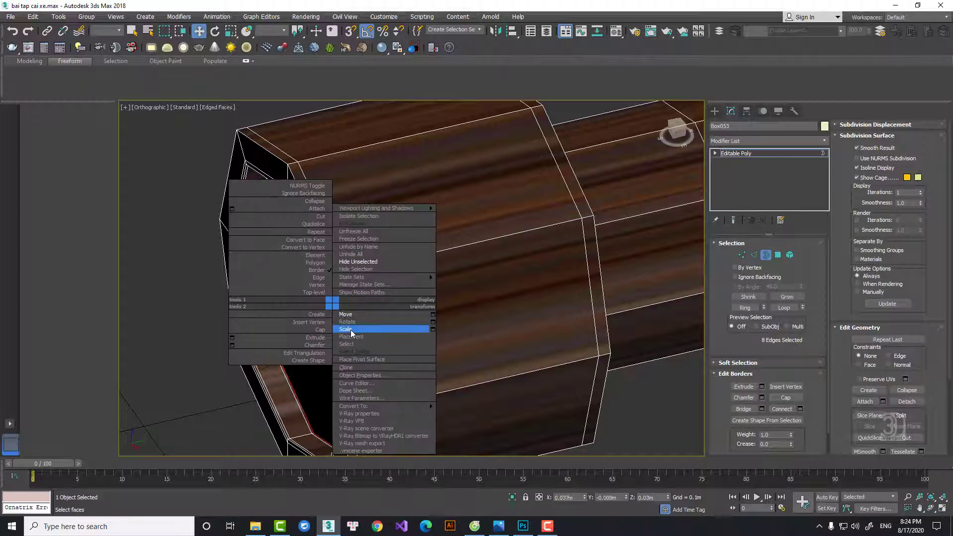
Scale the recessed border inward to about 95% to form a narrow ledge inside the hub
click(350, 330)
alt+middle_drag(352, 330, 364, 320)
drag(317, 311, 320, 316)
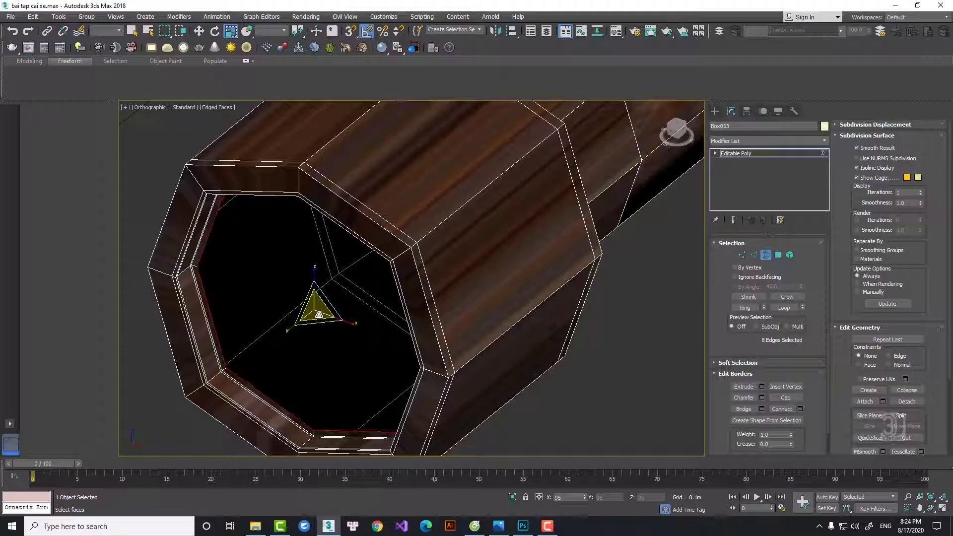
Pull the ledge's inner border outward along the axis to form an inner cylinder inside the hub's rim
right_click(314, 304)
click(330, 312)
alt+middle_drag(331, 312, 297, 319)
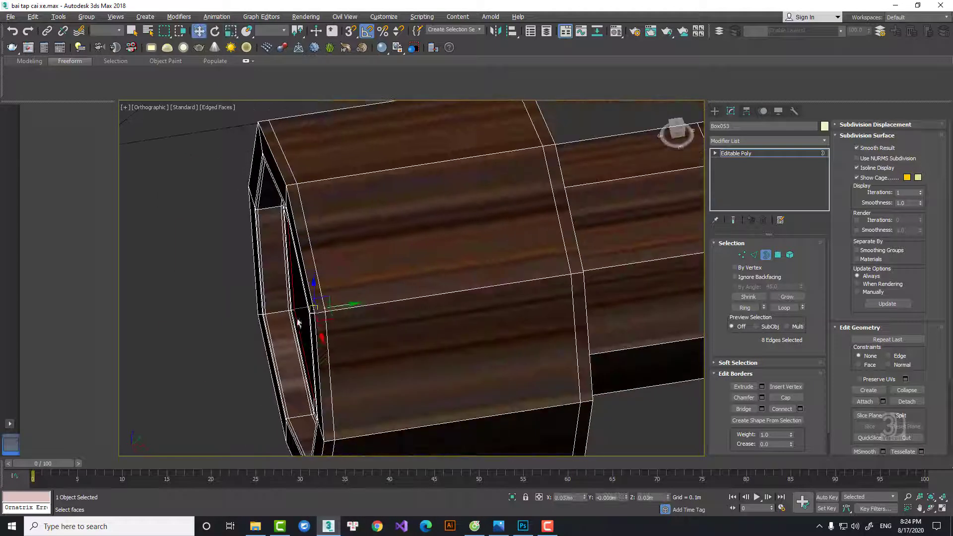
drag(338, 306, 274, 311)
alt+middle_drag(274, 311, 345, 293)
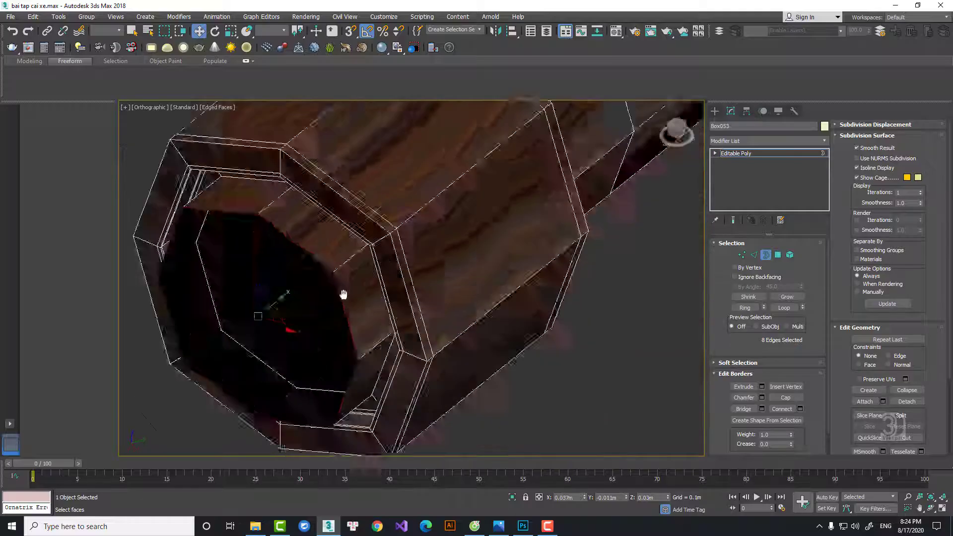
Scale-extrude the inner cylinder's open border inward to about 90% to form a narrow rim
right_click(344, 293)
click(353, 312)
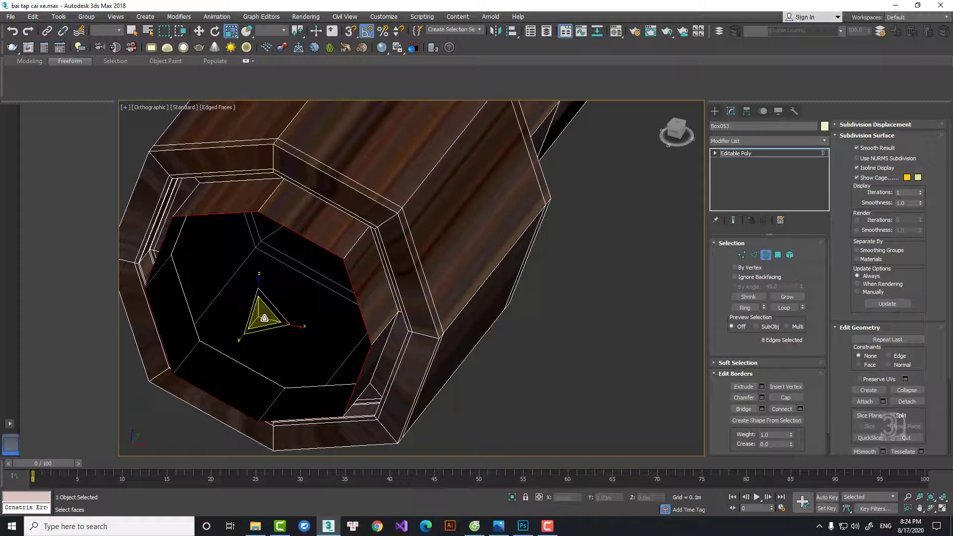
shift+drag(264, 318, 266, 324)
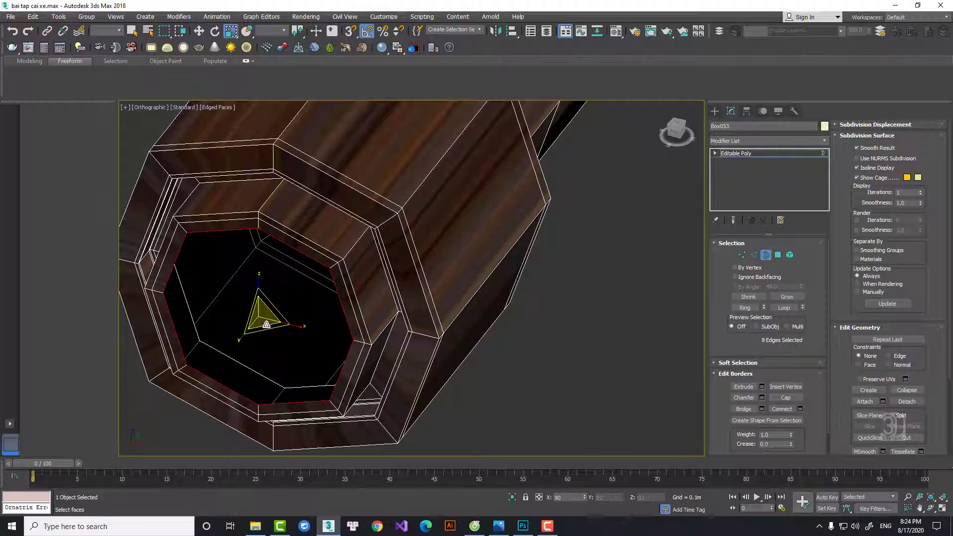
key(w)
Recess the rim's inner border into the cylinder along the axis and scale-extrude it slightly inward to form another ledge
alt+middle_drag(267, 329, 326, 304)
right_click(310, 299)
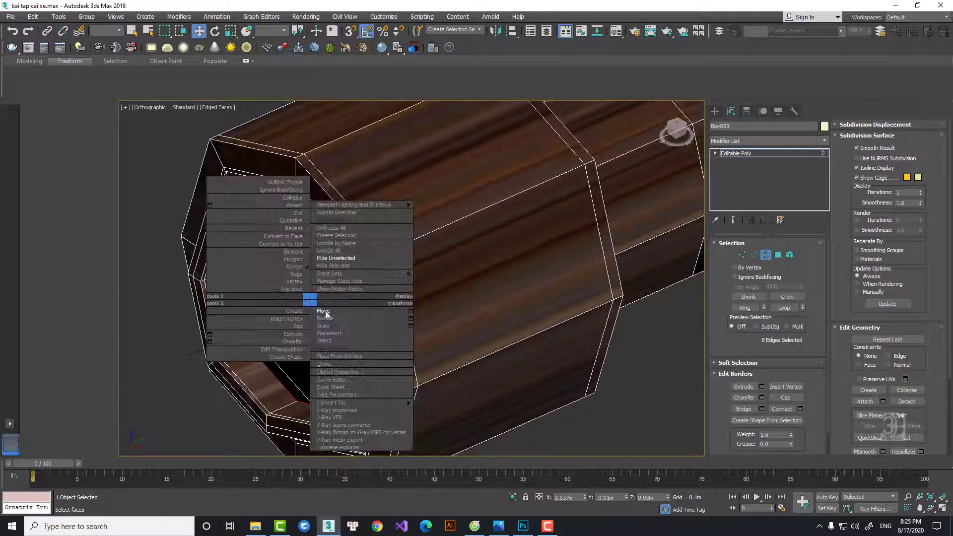
click(323, 326)
drag(297, 315, 298, 315)
right_click(298, 315)
click(308, 323)
alt+middle_drag(308, 323, 311, 314)
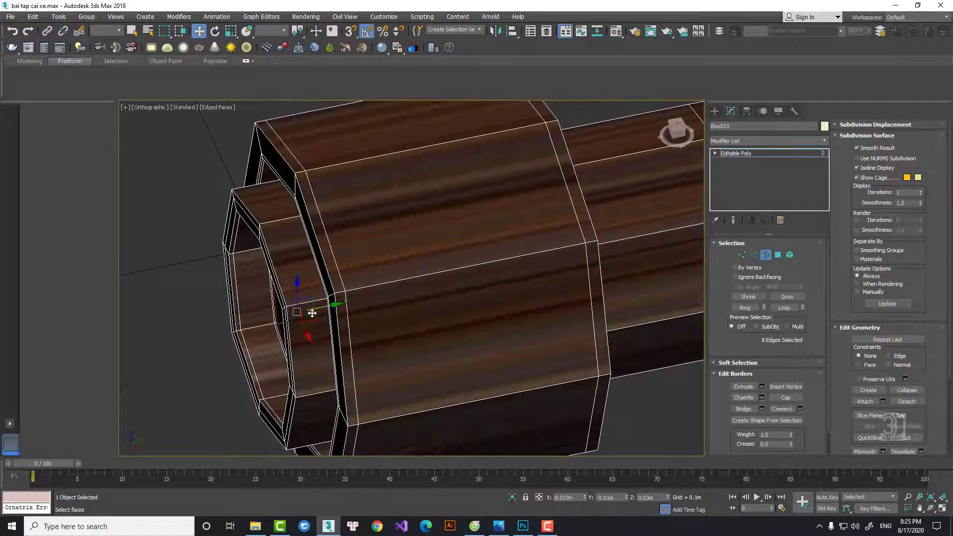
Extrude the ledge's border outward along the axis as a protruding central core, and collapse the end border to close it
shift+drag(318, 308, 237, 383)
right_click(247, 318)
click(251, 334)
right_click(313, 231)
click(301, 128)
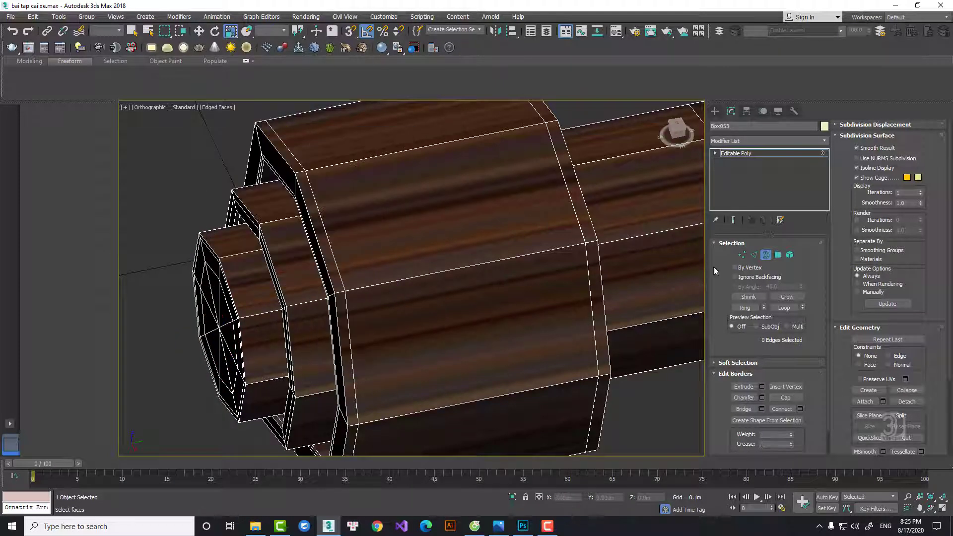
Leave border editing and apply a TurboSmooth modifier to preview the axle and hub without edged faces
click(765, 256)
click(763, 142)
text(t)
key(Down)
key(Down)
key(Return)
scroll(378, 305, down, 3)
key(F4)
scroll(318, 316, down, 4)
alt+middle_drag(332, 316, 446, 240)
middle_drag(447, 240, 286, 233)
scroll(286, 233, down, 2)
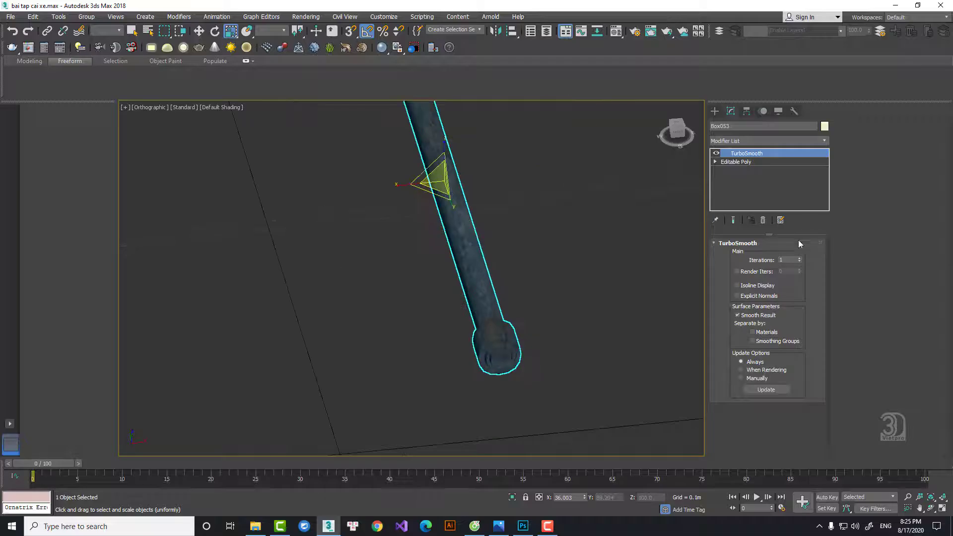
Set the TurboSmooth iterations to 2 to inspect the smoothed hub, and delete the modifier
click(801, 258)
alt+middle_drag(490, 287, 647, 239)
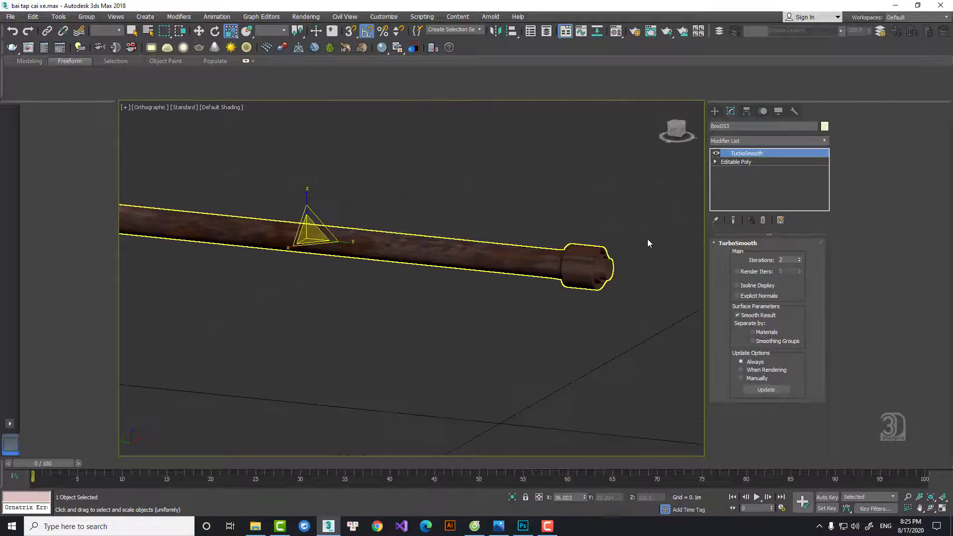
key(w)
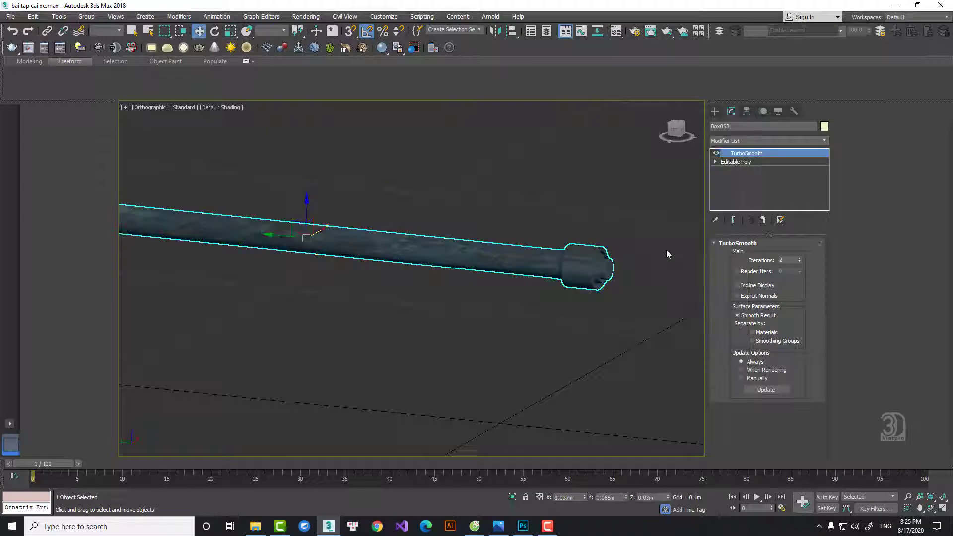
right_click(752, 157)
click(767, 166)
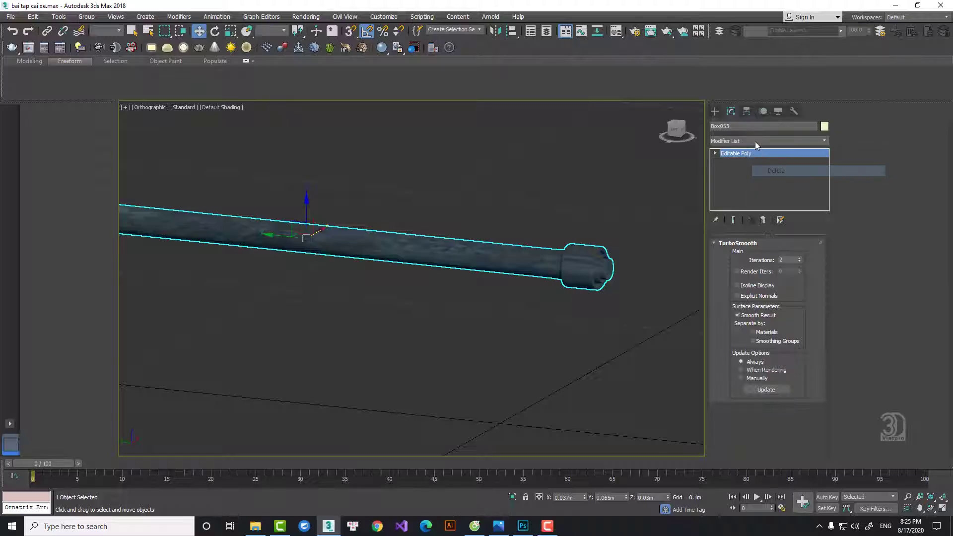
Apply an Unwrap UVW modifier to the whole axle and open a maximized UV editor
click(754, 142)
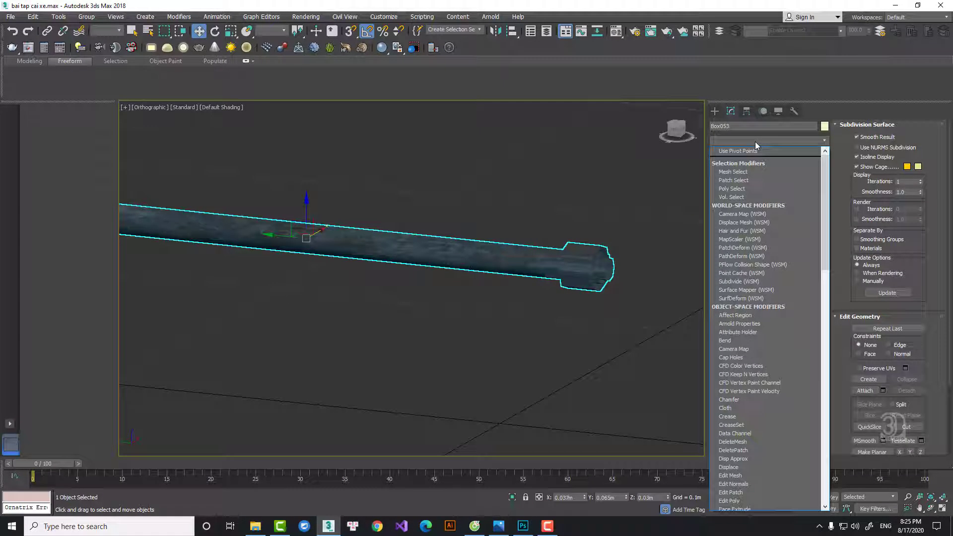
key(u)
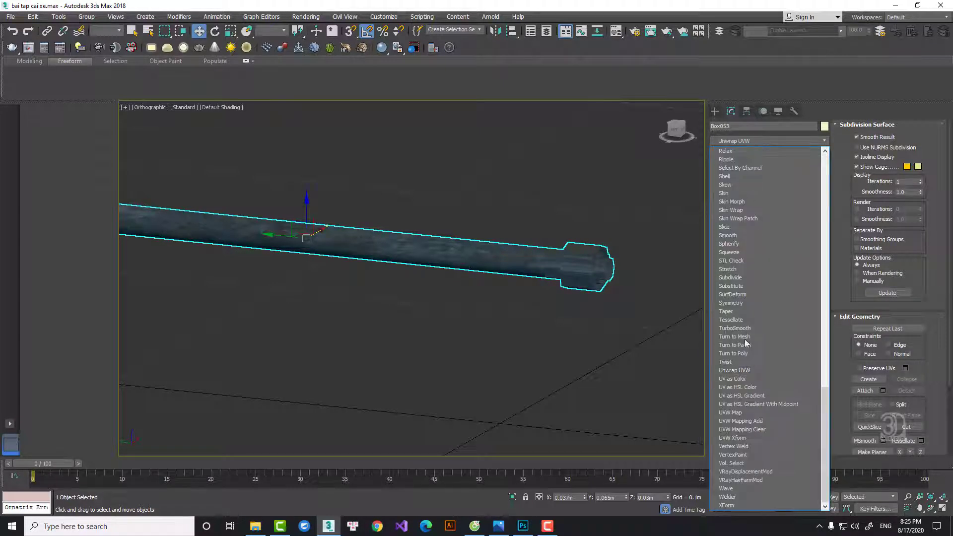
click(745, 370)
click(887, 378)
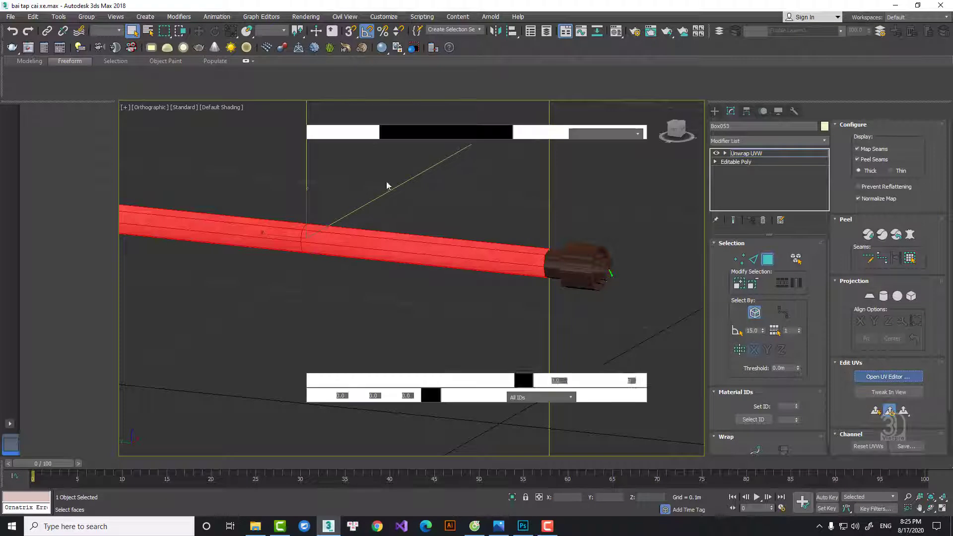
click(309, 48)
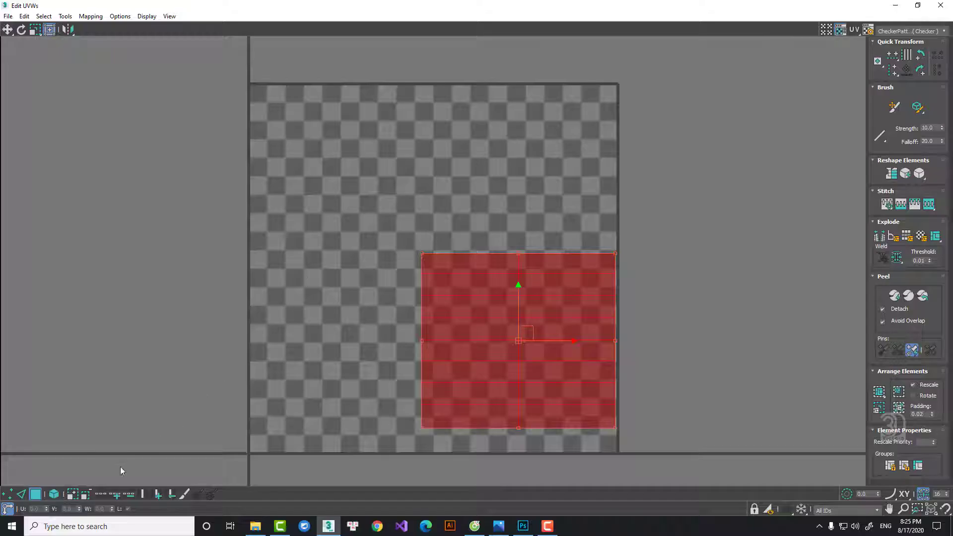
Select all UV polygons and apply Flatten Mapping with its default settings
click(275, 385)
key(ctrl+a)
click(94, 16)
click(107, 27)
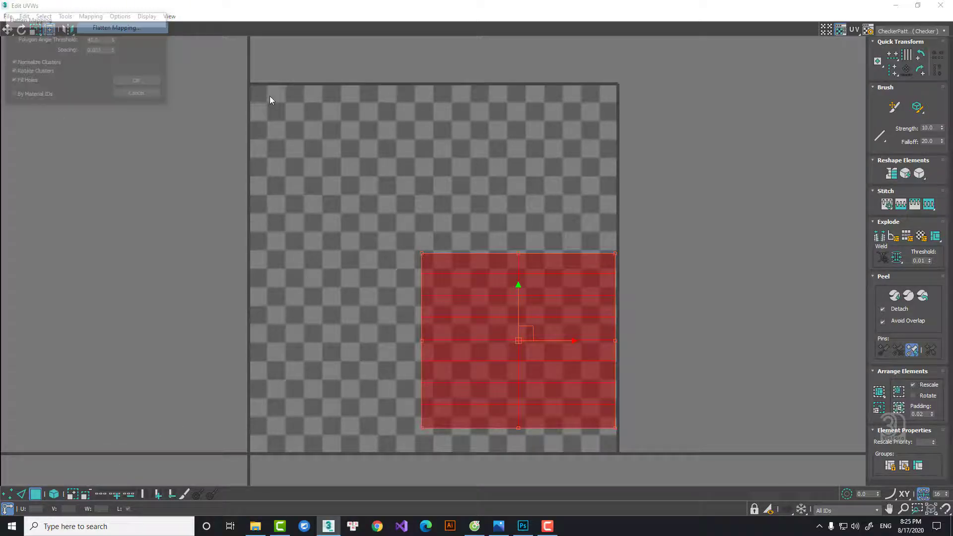
click(148, 82)
scroll(296, 394, up, 4)
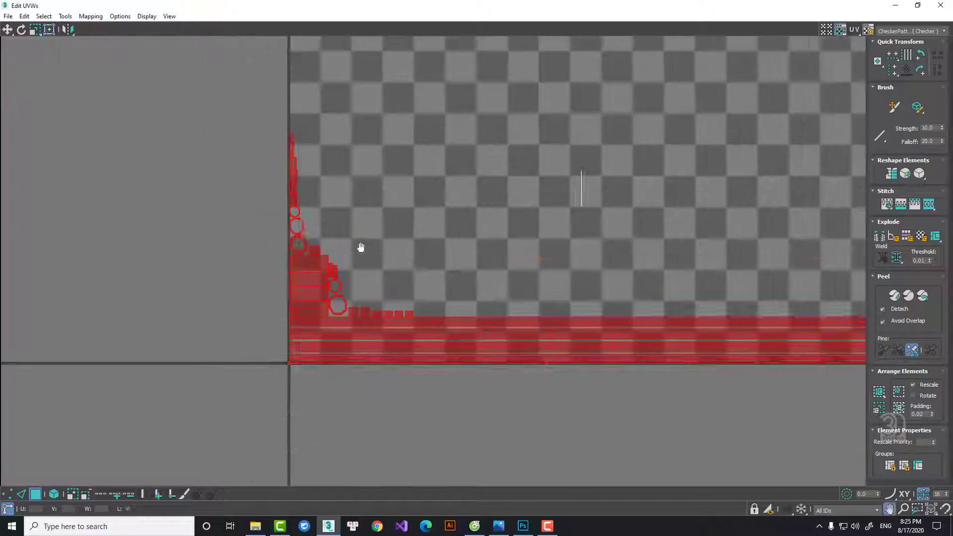
click(575, 191)
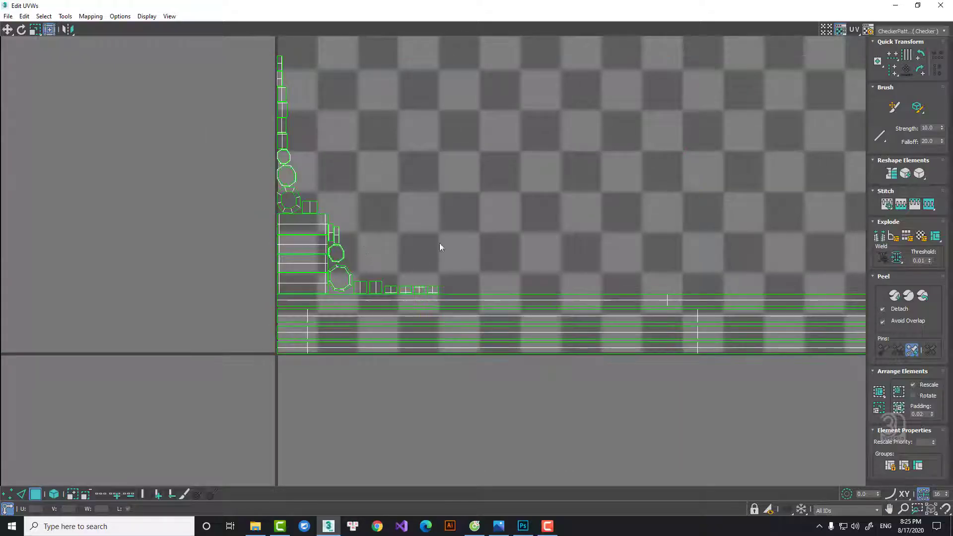
Restore and widen the UV editor window, and try Reset Peel on all the flattened UV polygons
click(926, 6)
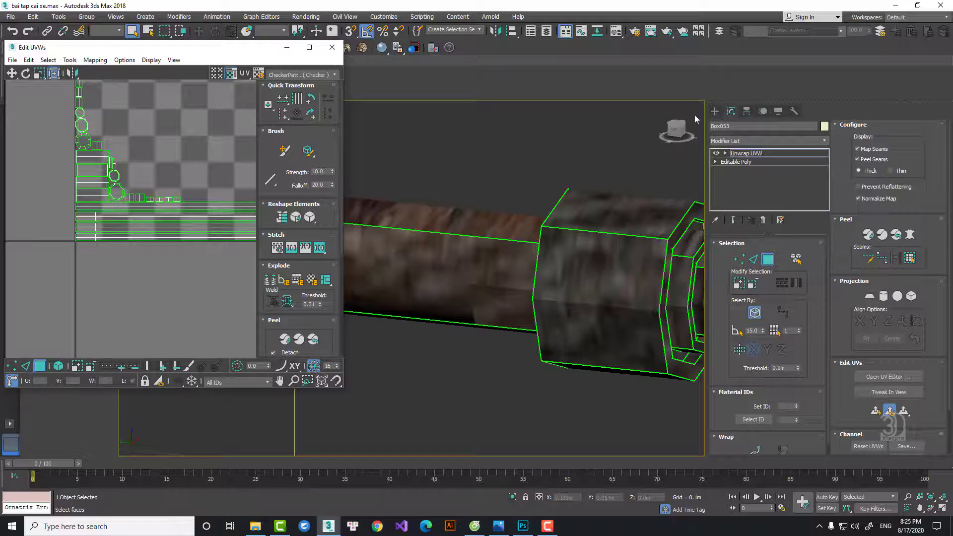
click(594, 119)
drag(344, 87, 872, 87)
scroll(218, 196, down, 2)
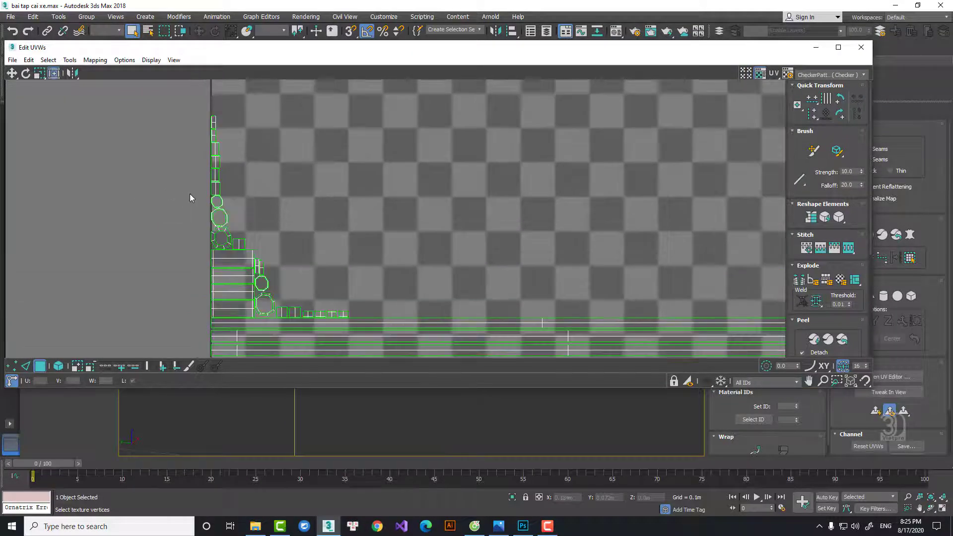
drag(605, 325, 605, 325)
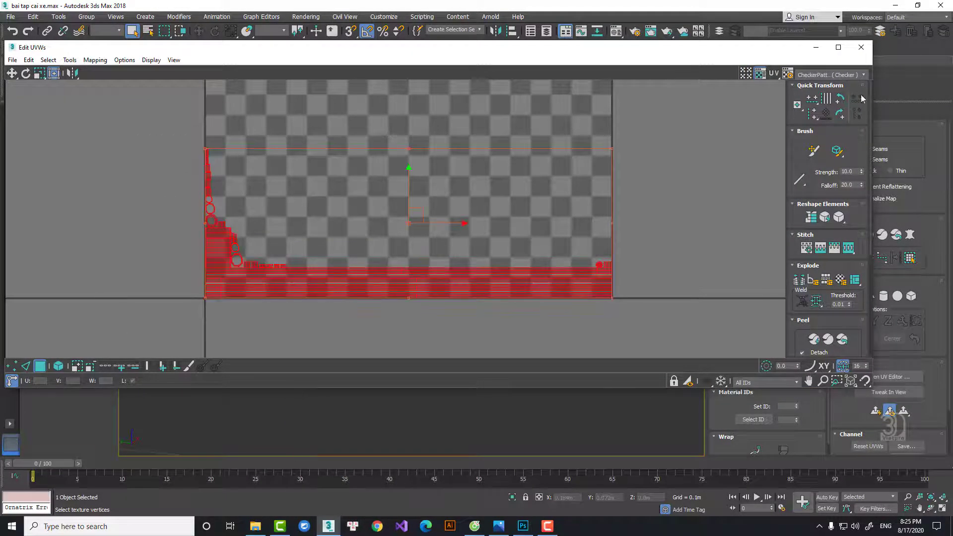
click(842, 339)
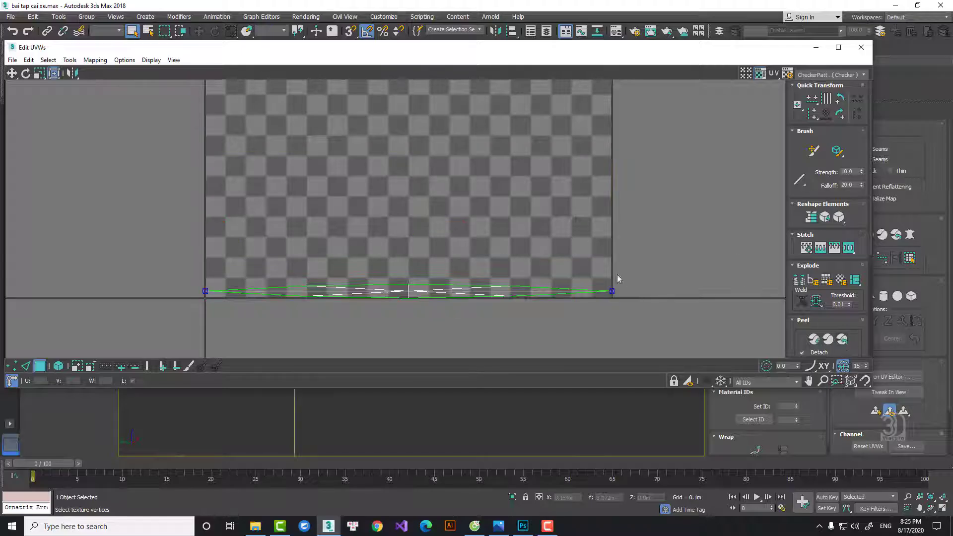
click(464, 290)
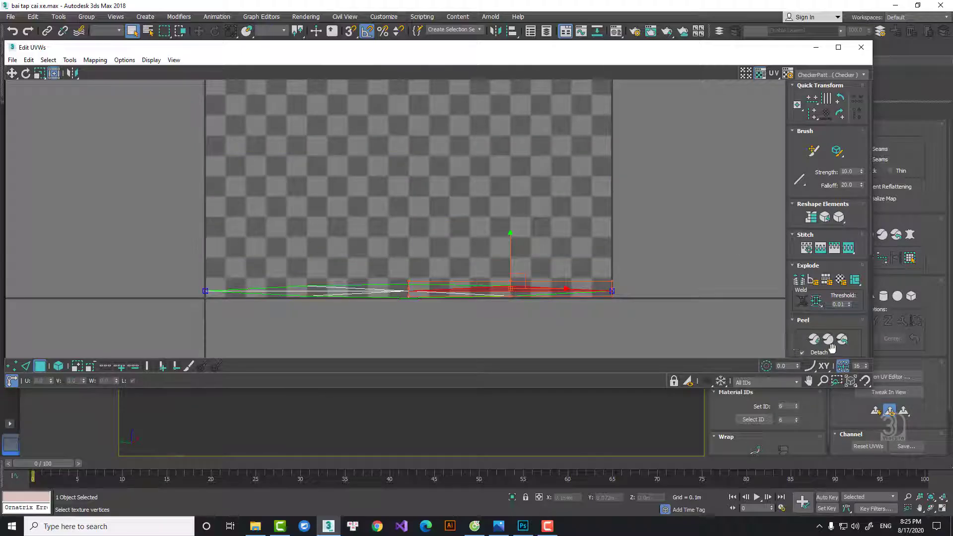
Close the UV editor and delete the Unwrap UVW modifier from the axle
click(855, 54)
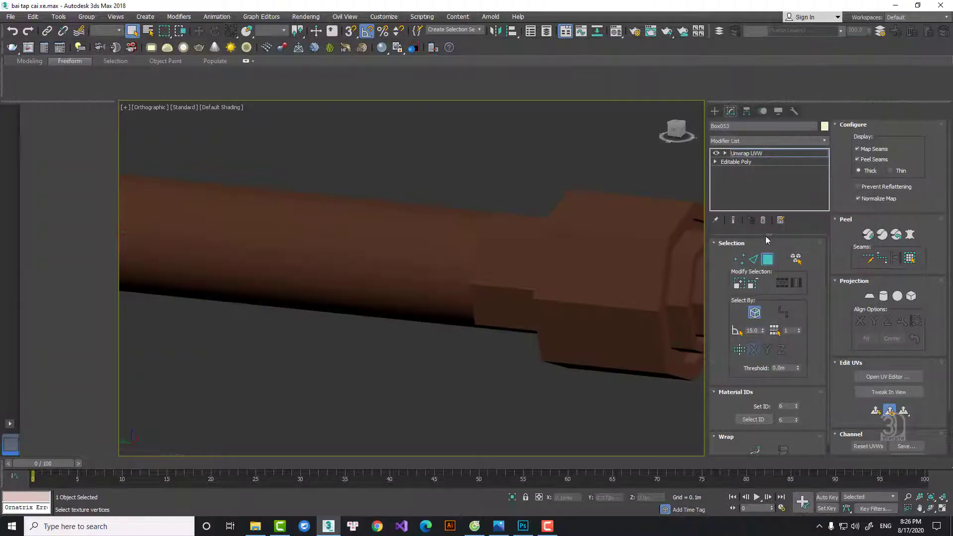
right_click(747, 152)
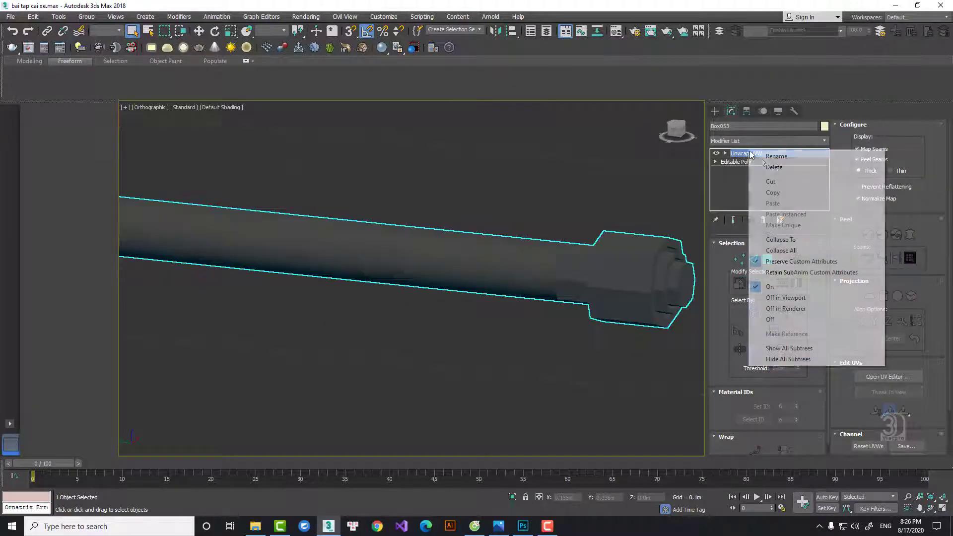
click(760, 167)
Show edged faces and select the ring of polygons around the hub's outer side, growing the selection once
key(F4)
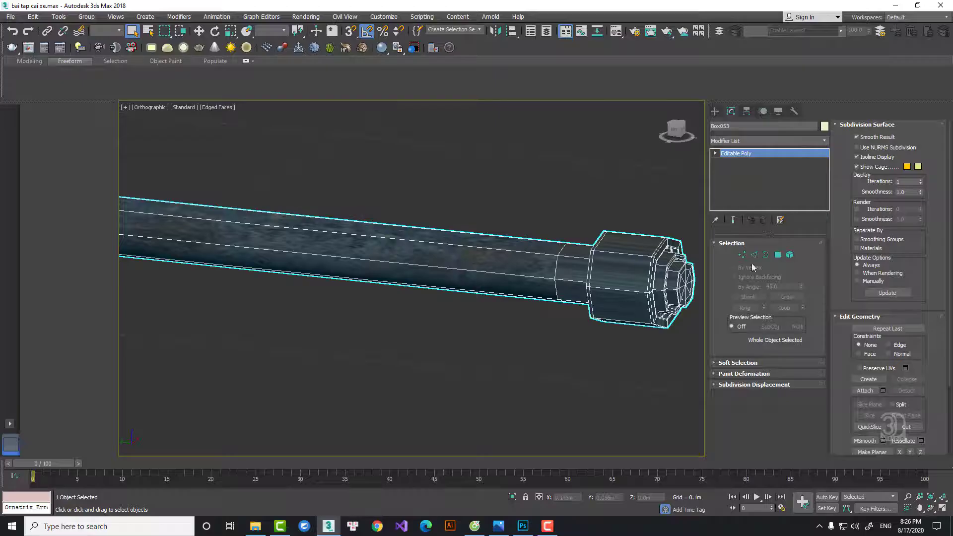
click(782, 256)
click(617, 261)
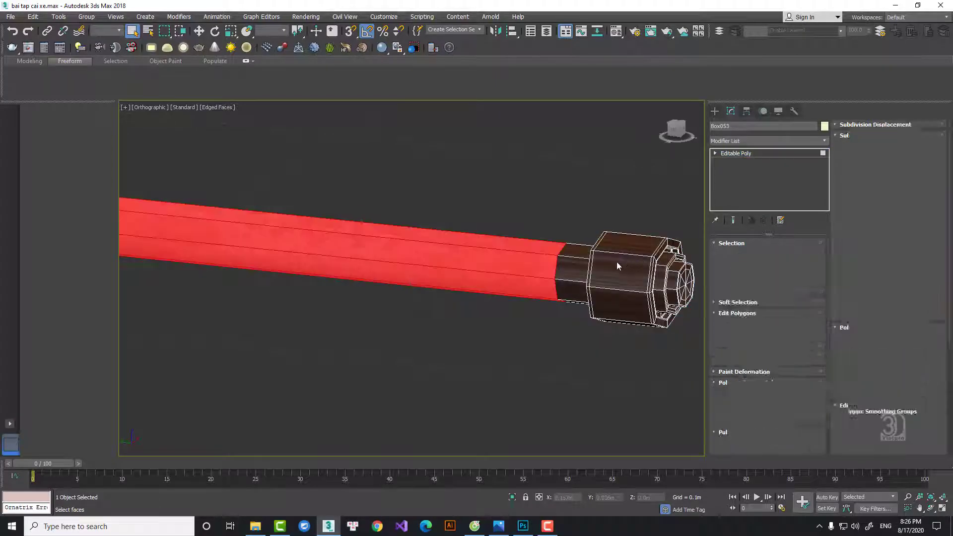
key(4)
key(z)
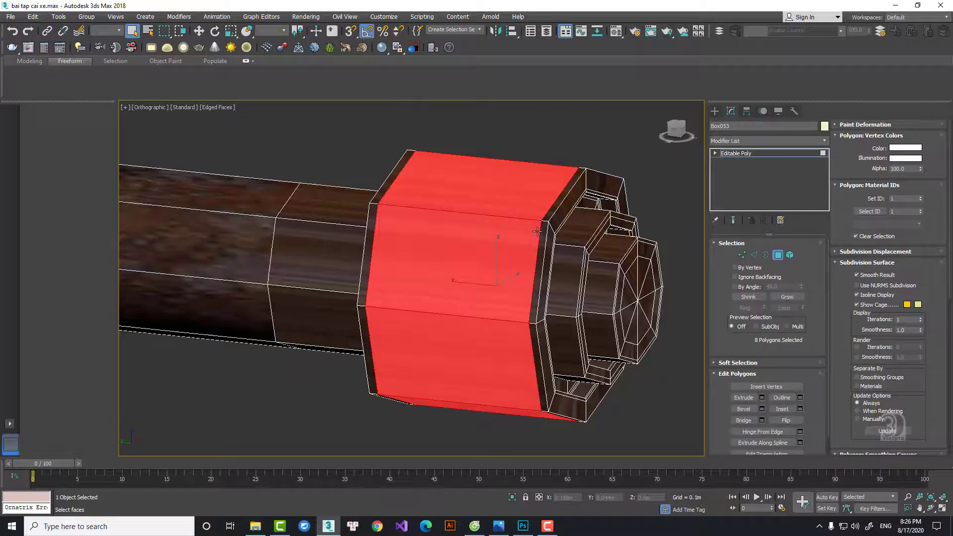
click(788, 297)
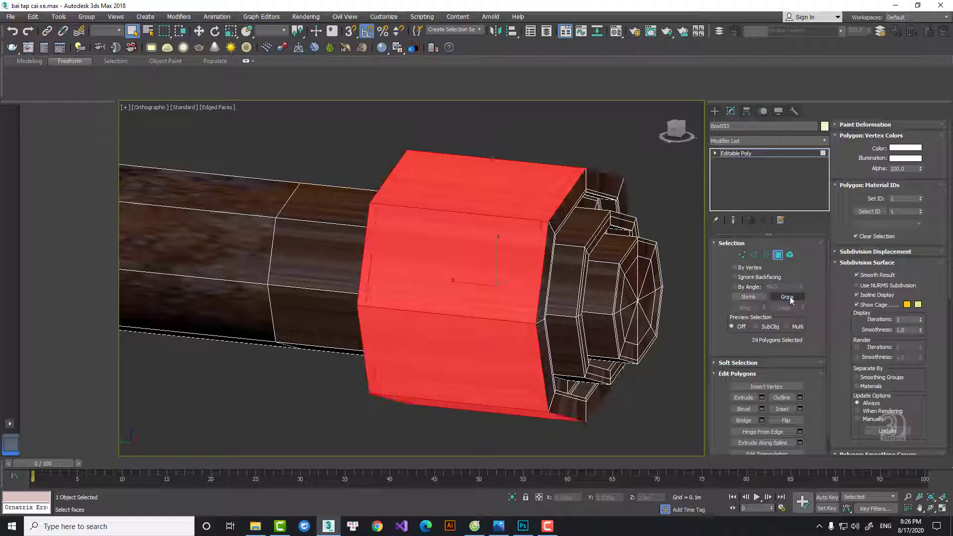
Apply Unwrap UVW to the selected hub polygons and run Reset Peel on them in the UV editor
click(762, 141)
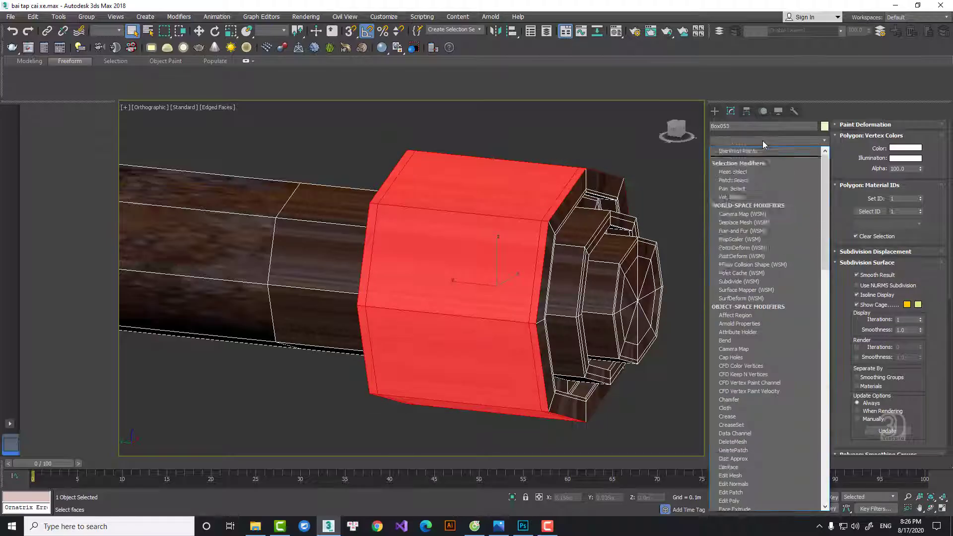
key(u)
key(Return)
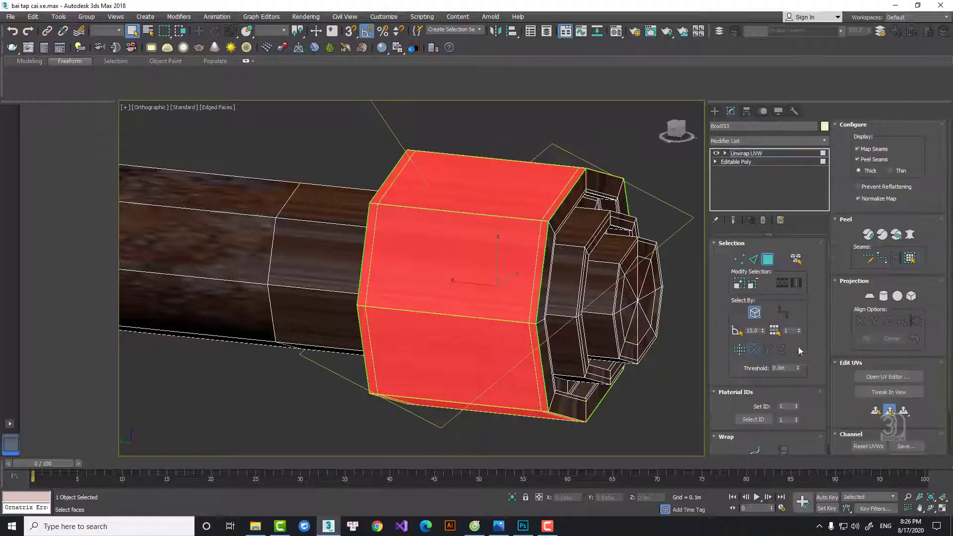
click(889, 376)
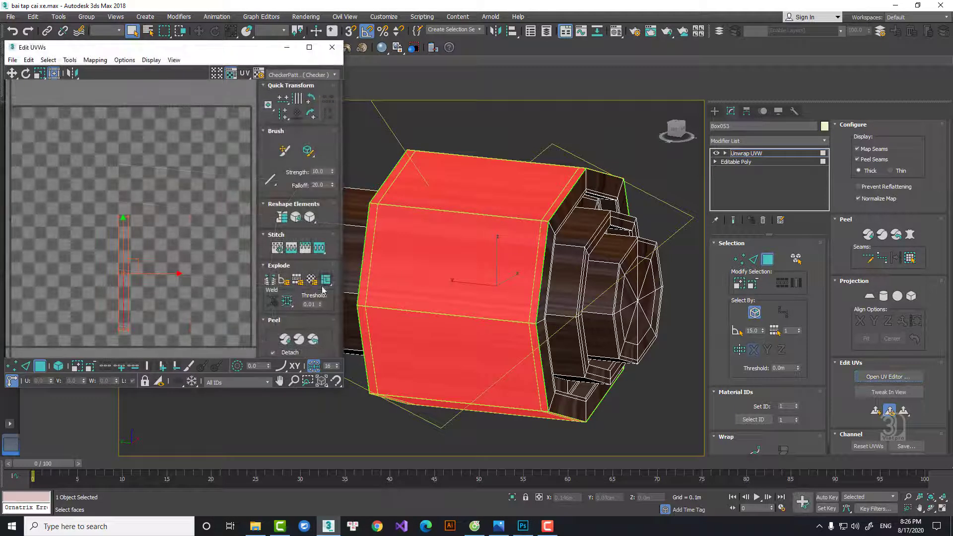
click(314, 340)
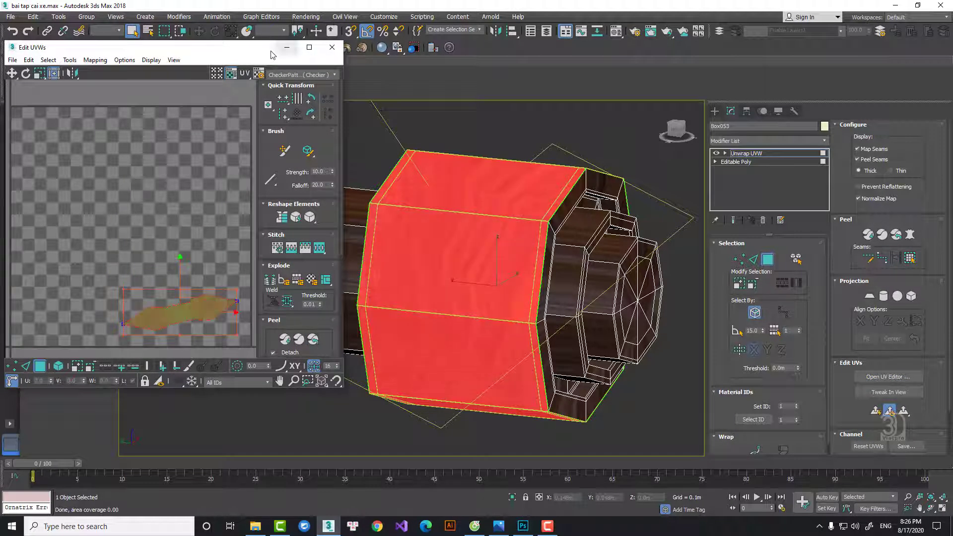
drag(282, 50, 769, 20)
Select one lengthwise edge on the hub's outer side in UV edge mode and break it to open a seam
right_click(668, 163)
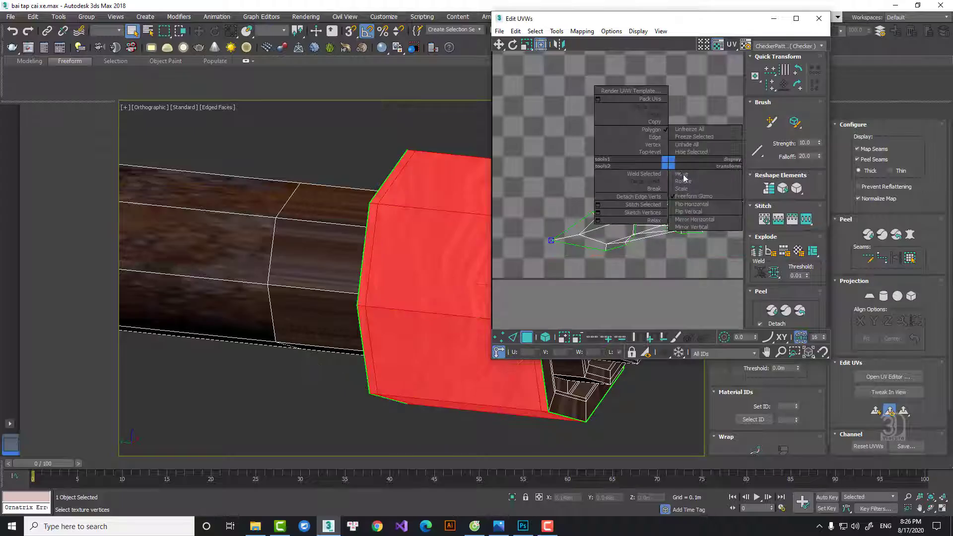
click(683, 174)
click(516, 338)
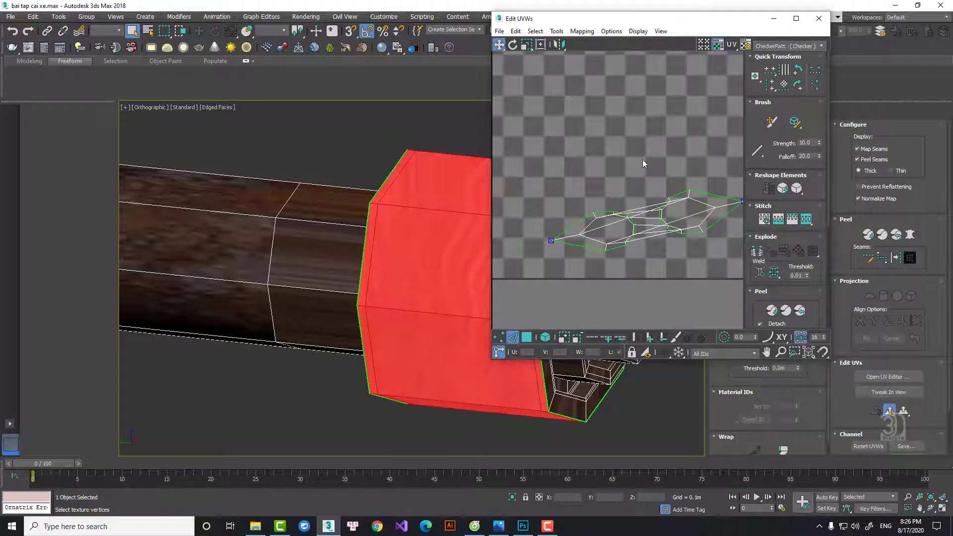
click(655, 206)
click(423, 209)
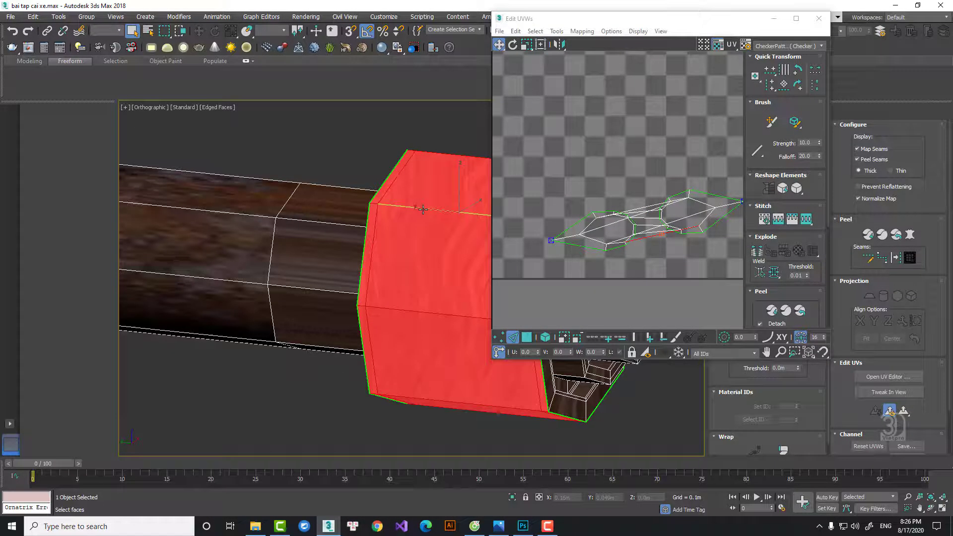
right_click(653, 231)
click(623, 258)
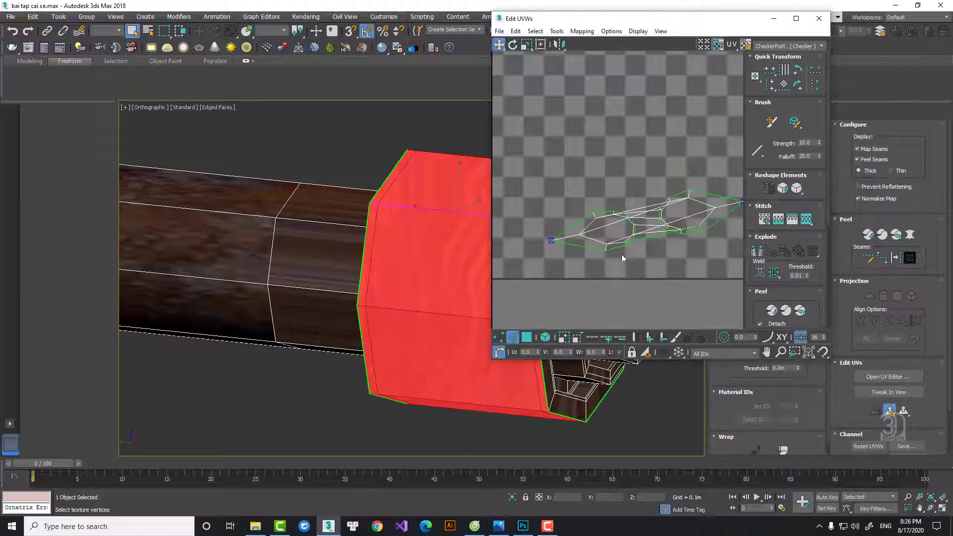
Select all UV polygons of the hub's outer side and relax them by polygon angles
click(530, 339)
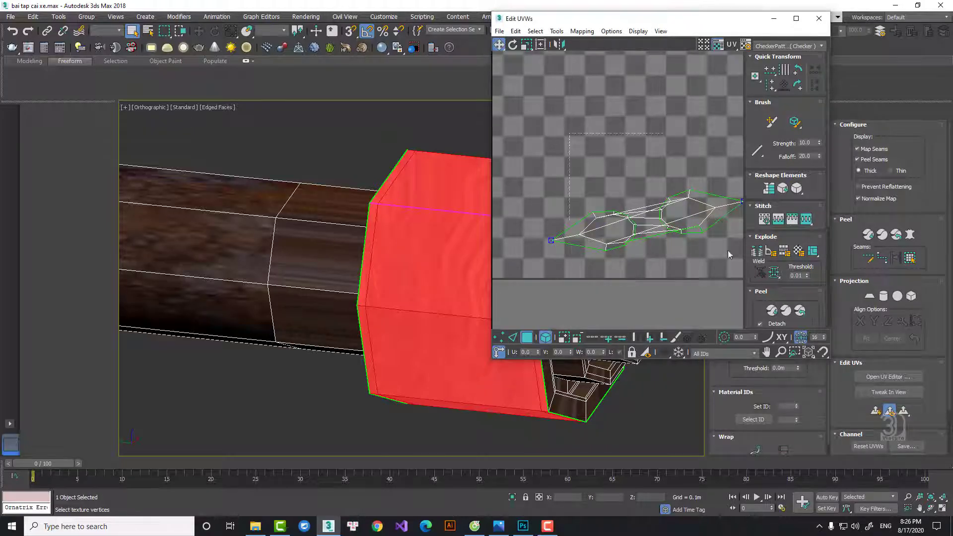
key(ctrl+a)
click(557, 31)
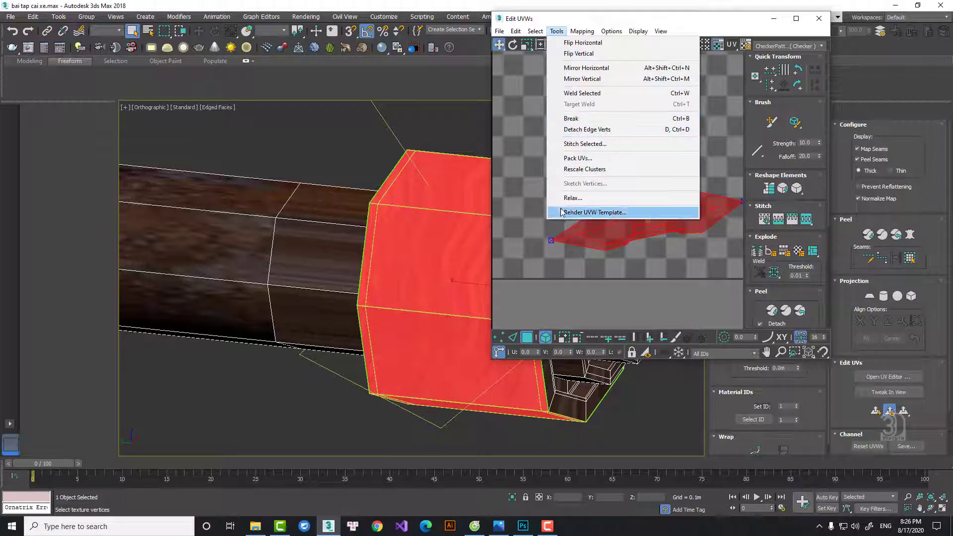
click(576, 198)
click(605, 105)
click(605, 106)
middle_drag(414, 228, 315, 228)
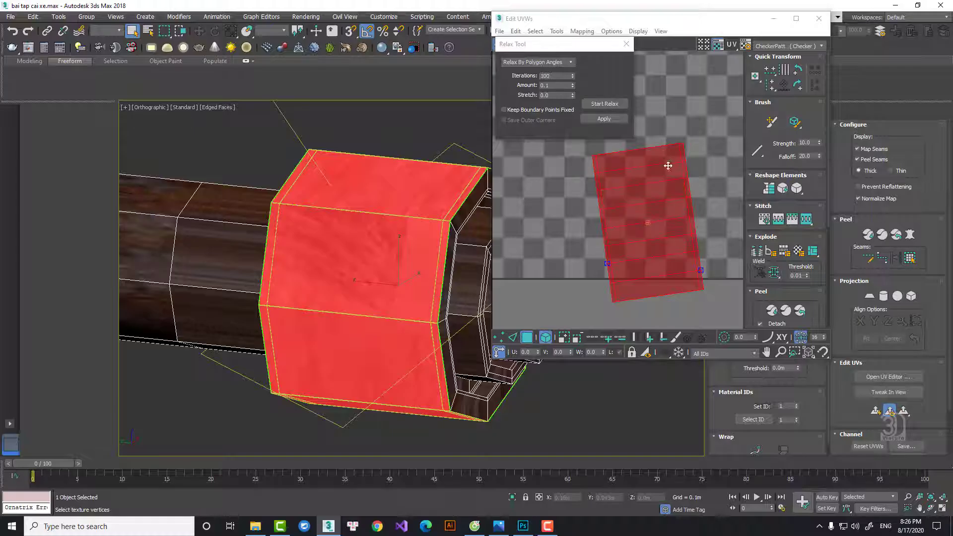
Close the Relax tool and rotate the relaxed hub shell until its sides stand vertical
right_click(652, 160)
click(667, 180)
drag(658, 162, 658, 162)
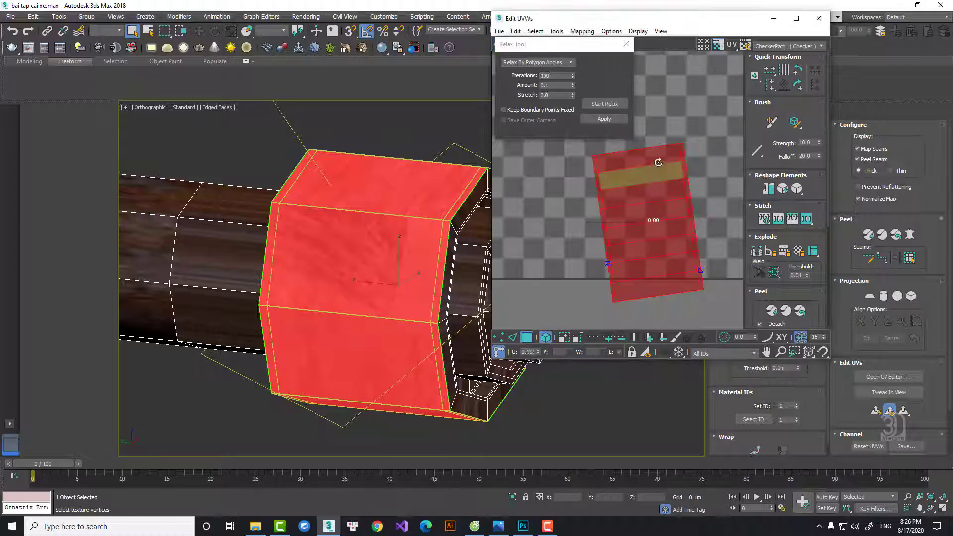
click(605, 104)
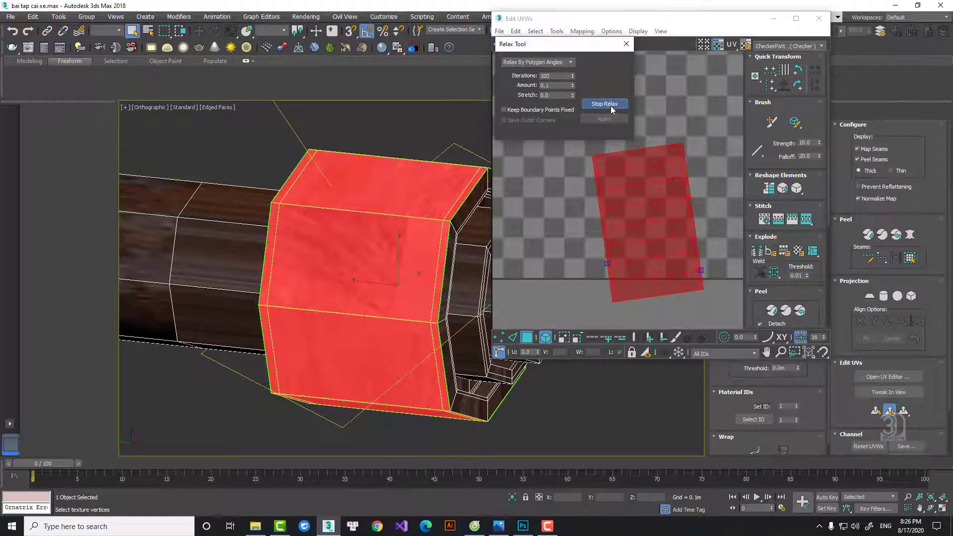
click(627, 44)
drag(645, 156, 577, 90)
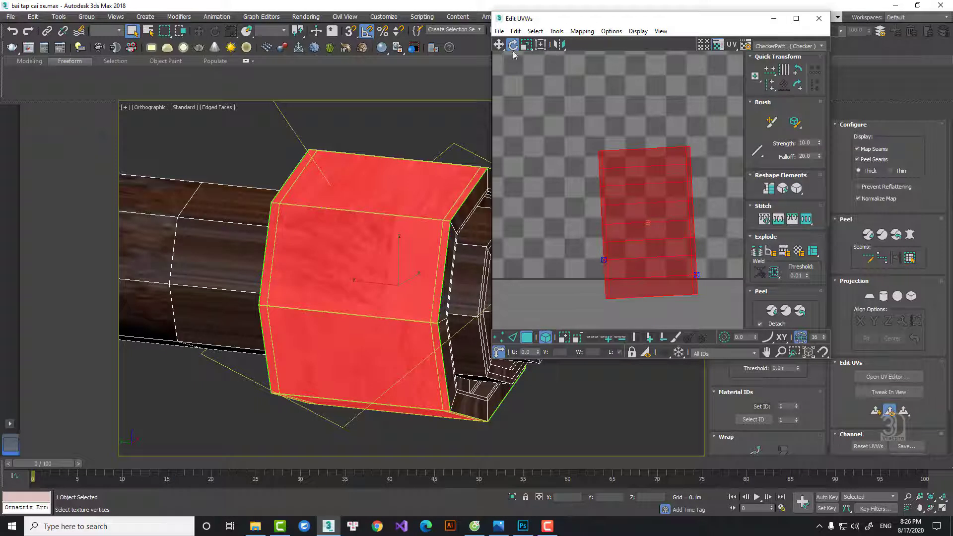
drag(635, 176, 634, 178)
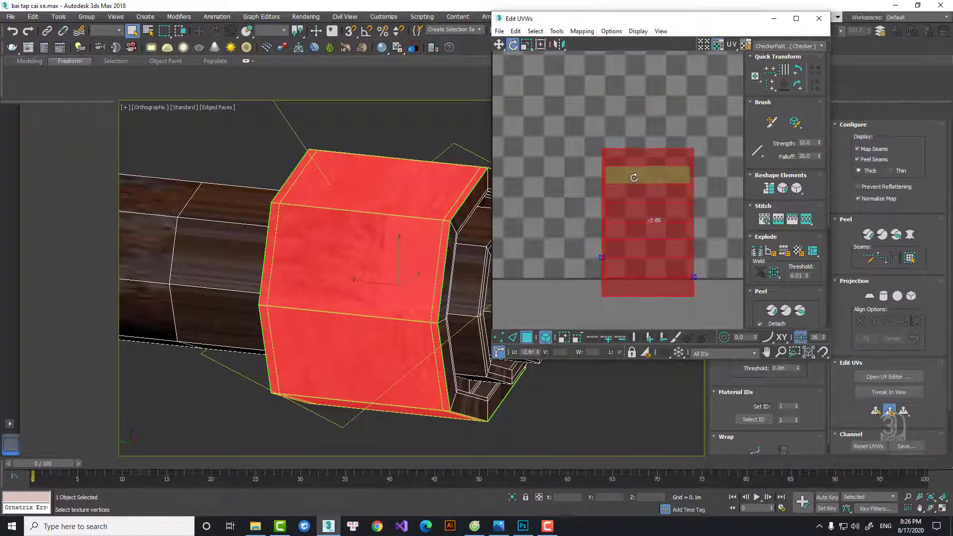
Show the Map #2 (123.jpg) texture as the background behind the hub shell
right_click(632, 176)
click(645, 194)
drag(637, 183, 649, 203)
right_click(636, 179)
click(649, 207)
click(781, 47)
click(770, 77)
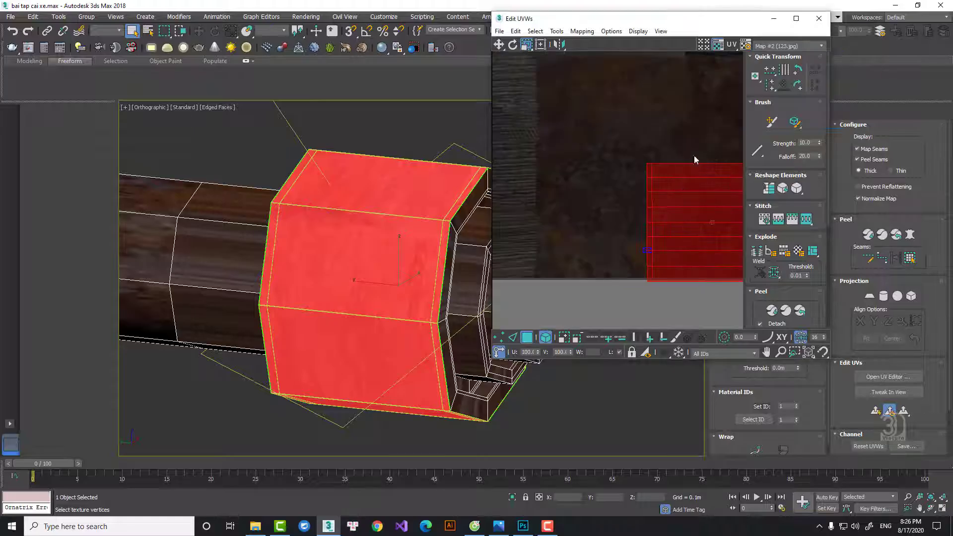
Move the hub shell into the upper part of the texture's dark rusty area
right_click(576, 169)
click(592, 183)
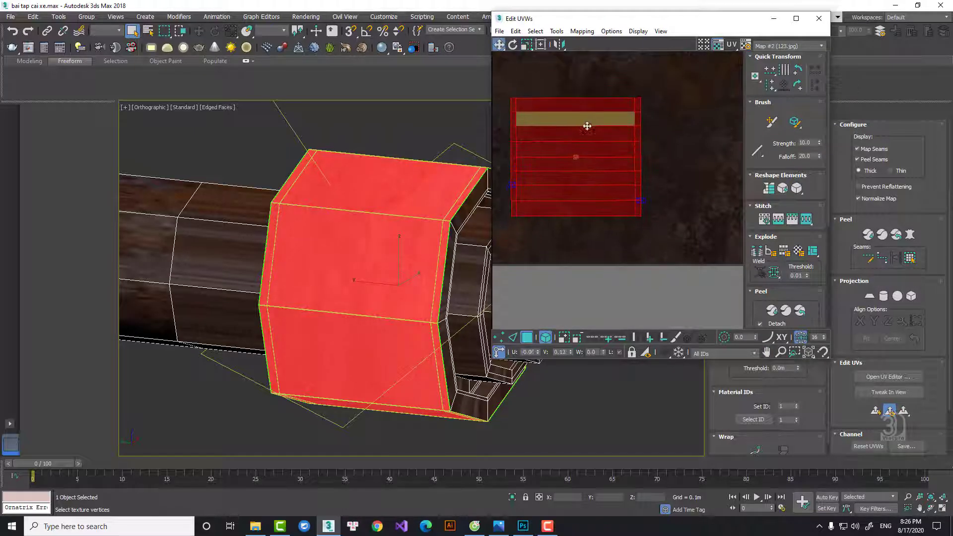
scroll(604, 140, down, 3)
drag(620, 139, 638, 139)
middle_drag(631, 141, 656, 132)
drag(655, 132, 583, 99)
Scale the hub shell up slightly and stretch it in Freeform mode down to the texture's bottom edge
right_click(579, 97)
click(605, 124)
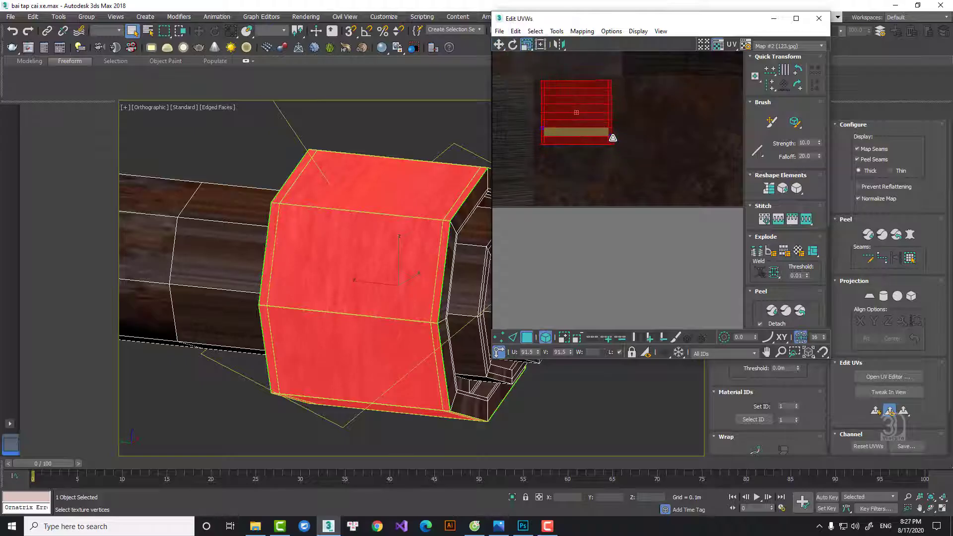
right_click(594, 110)
click(600, 121)
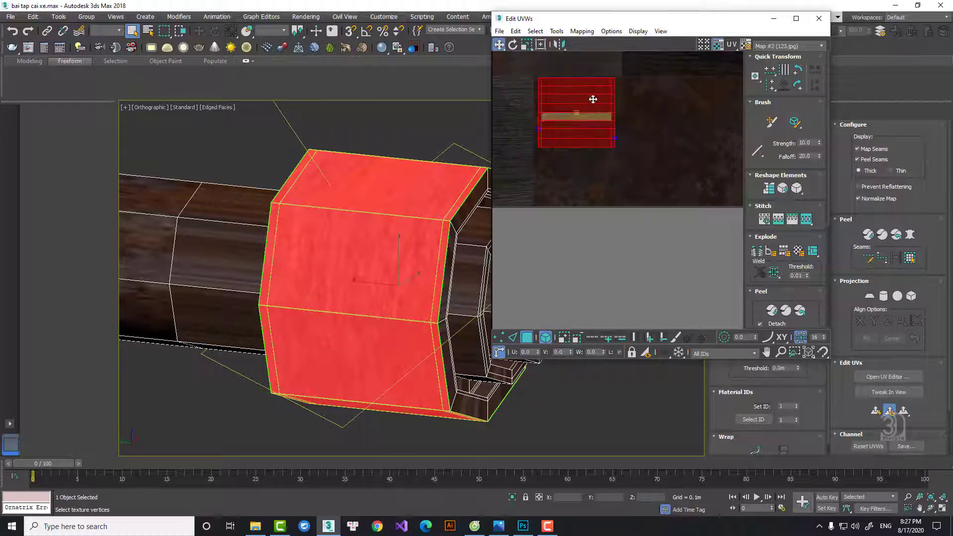
click(540, 45)
drag(623, 147, 643, 206)
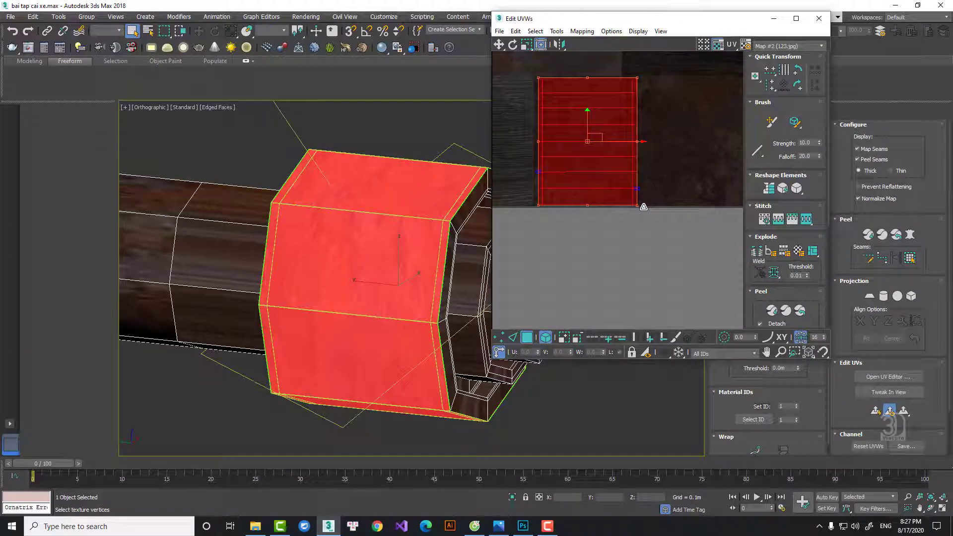
Close the UV editor and collapse the Unwrap UVW modifier into the Editable Poly
click(819, 19)
right_click(751, 154)
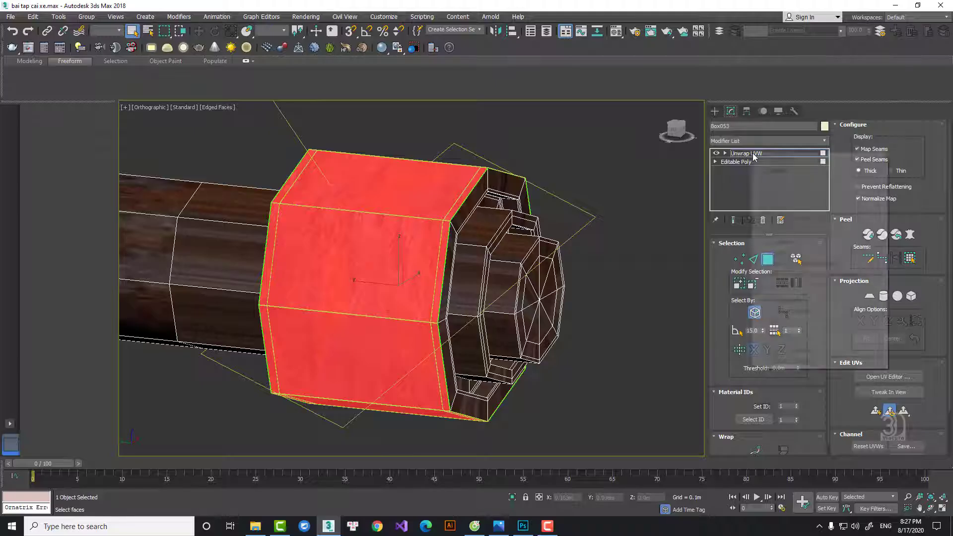
click(784, 242)
Select the ring of polygons around the wider collar beside the hub and grow the selection once
key(w)
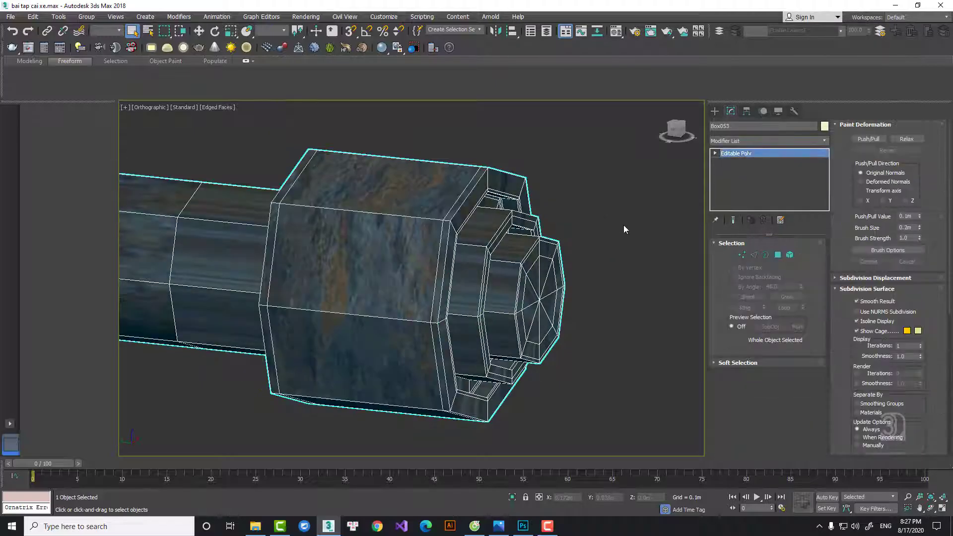
click(778, 255)
click(472, 271)
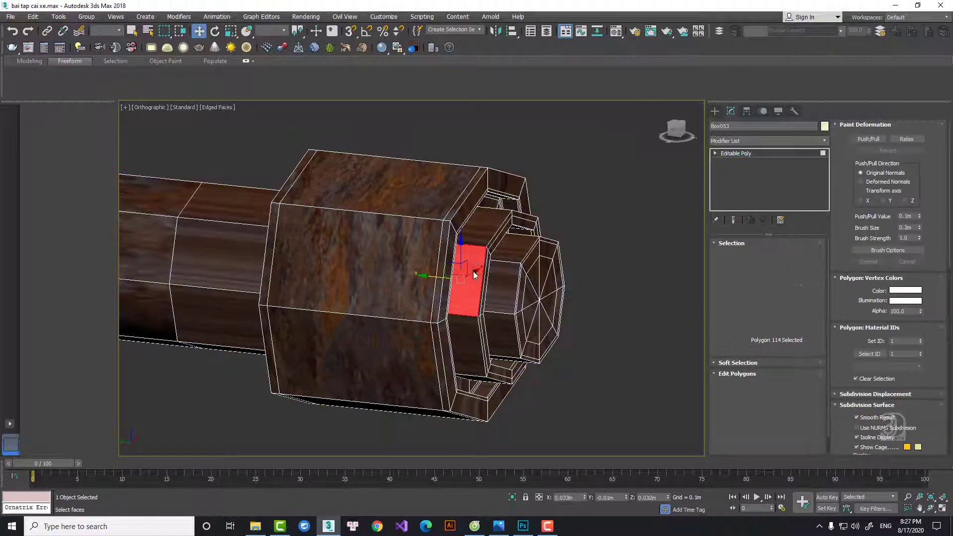
shift+click(475, 228)
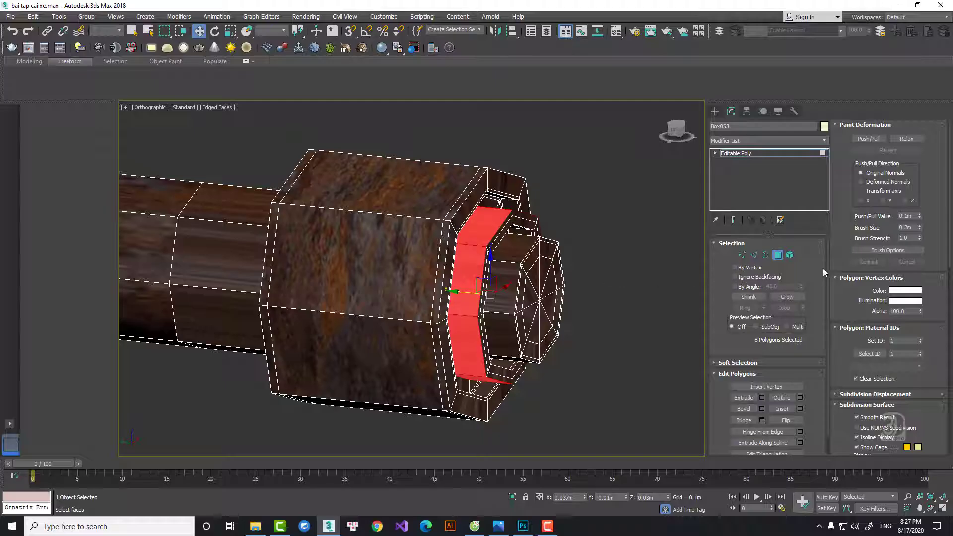
click(786, 297)
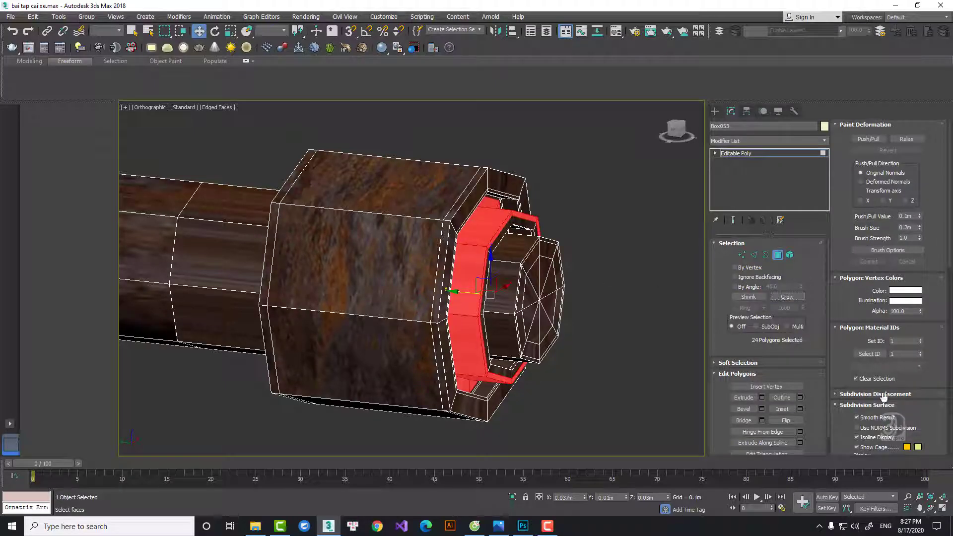
scroll(890, 358, down, 3)
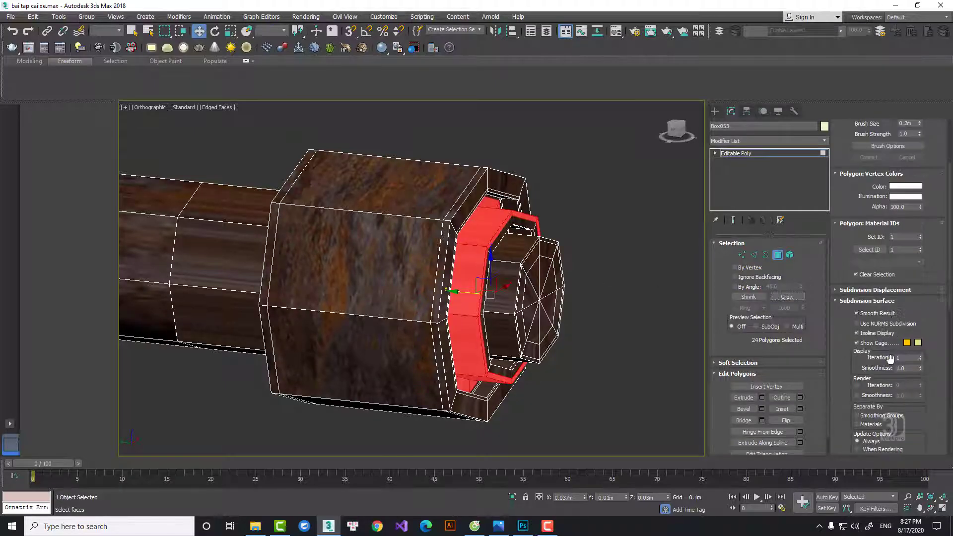
Add the ring of polygons around the narrower end section's side to the selection
click(771, 141)
key(u)
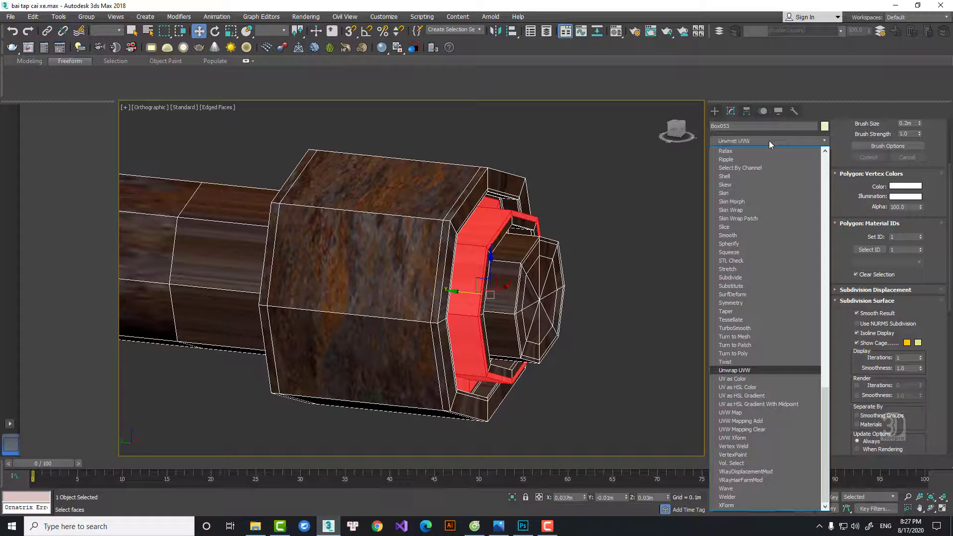
click(539, 235)
ctrl+click(517, 247)
shift+click(516, 282)
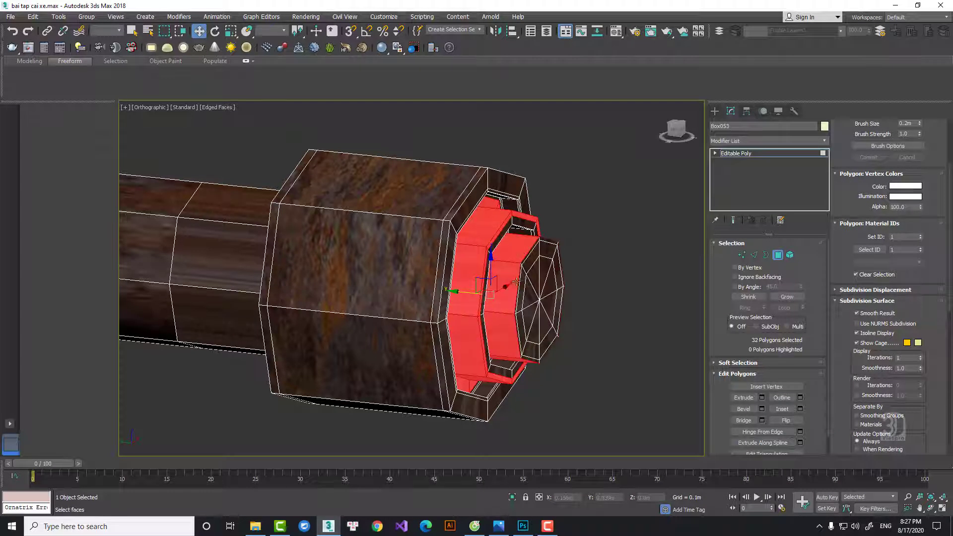
Apply Unwrap UVW to the selected collar polygons and run Reset Peel on them in the UV editor
click(757, 140)
key(u)
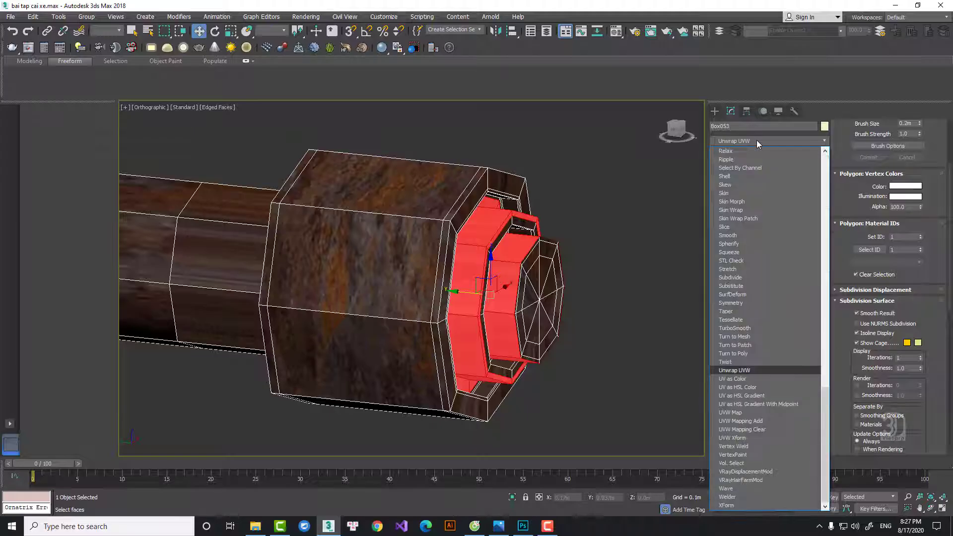
key(Return)
click(888, 377)
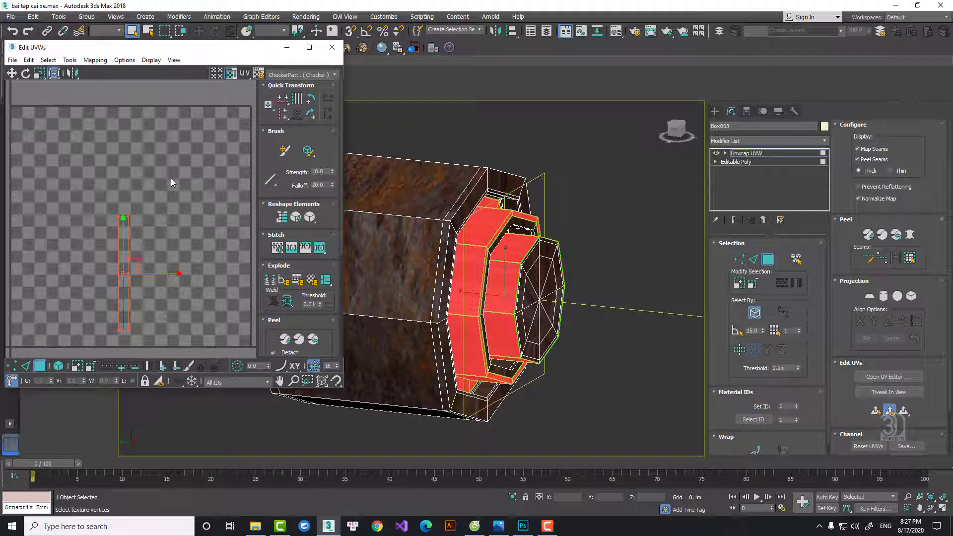
scroll(171, 183, down, 3)
click(313, 341)
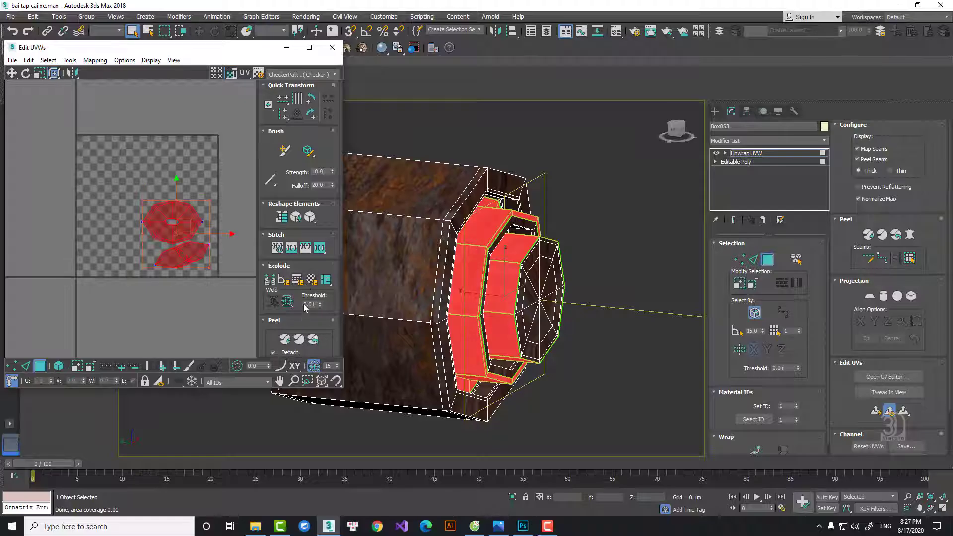
Select one radial edge of the round collar shell in UV edge mode and break it to open a seam
click(309, 47)
scroll(532, 254, up, 5)
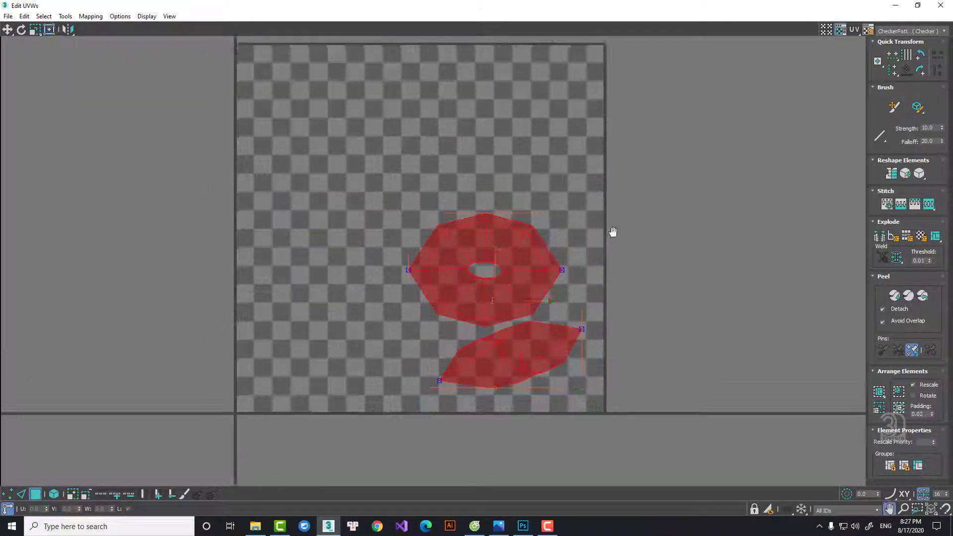
click(701, 232)
click(21, 493)
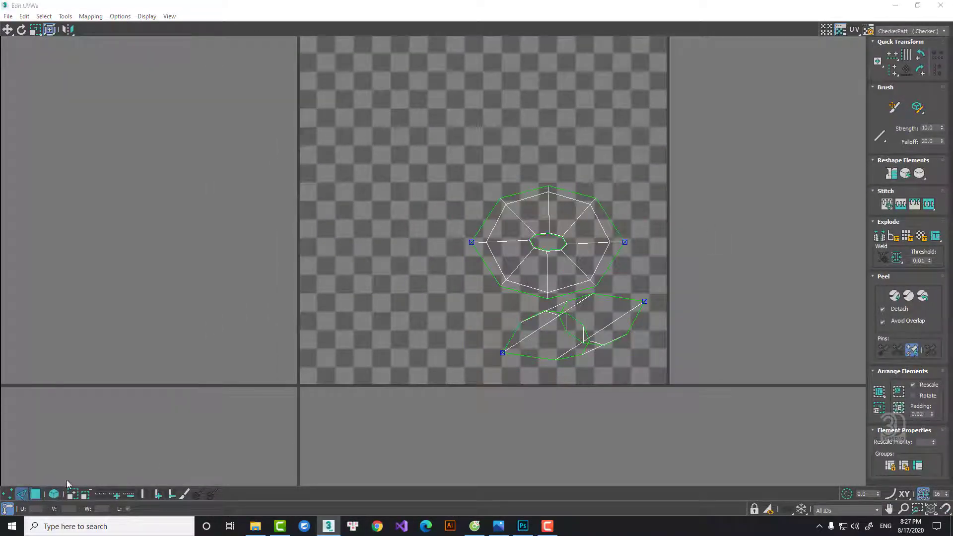
click(579, 219)
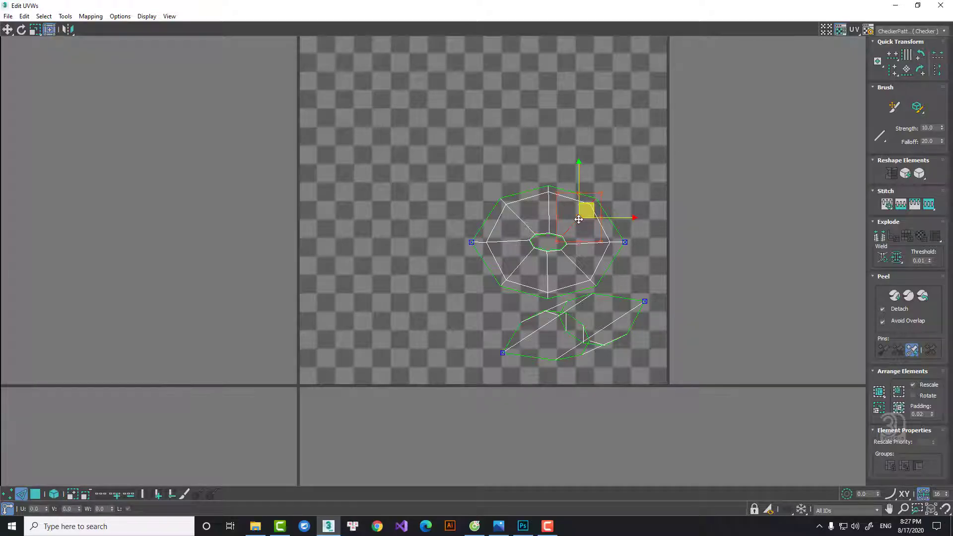
right_click(579, 220)
click(561, 242)
Select one crosswise edge of the smaller leaf-shaped shell and break it to open a seam
click(604, 327)
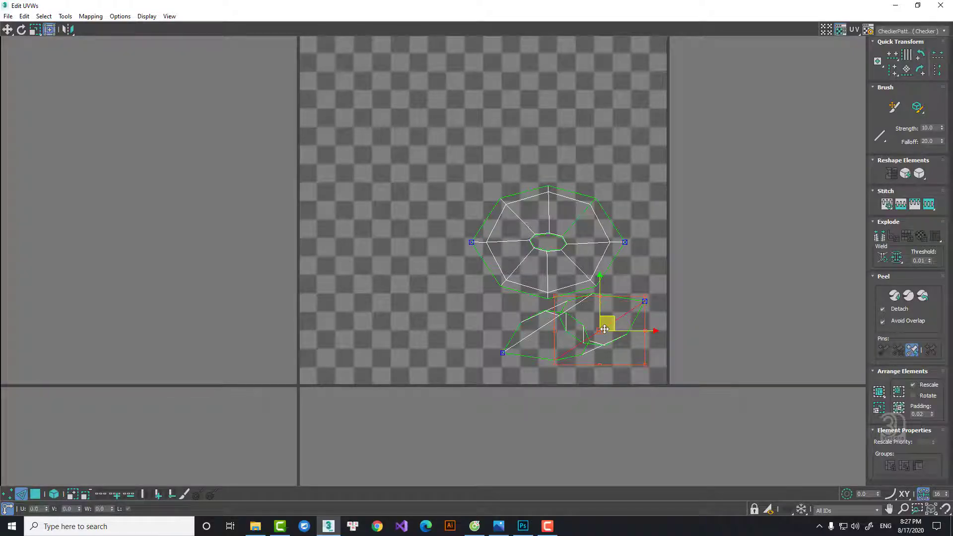
click(917, 6)
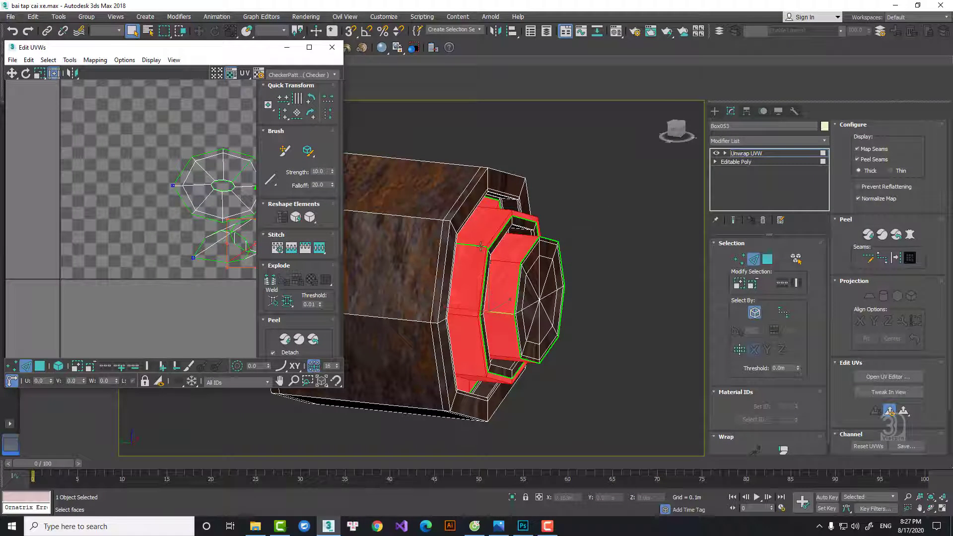
alt+middle_drag(481, 245, 554, 253)
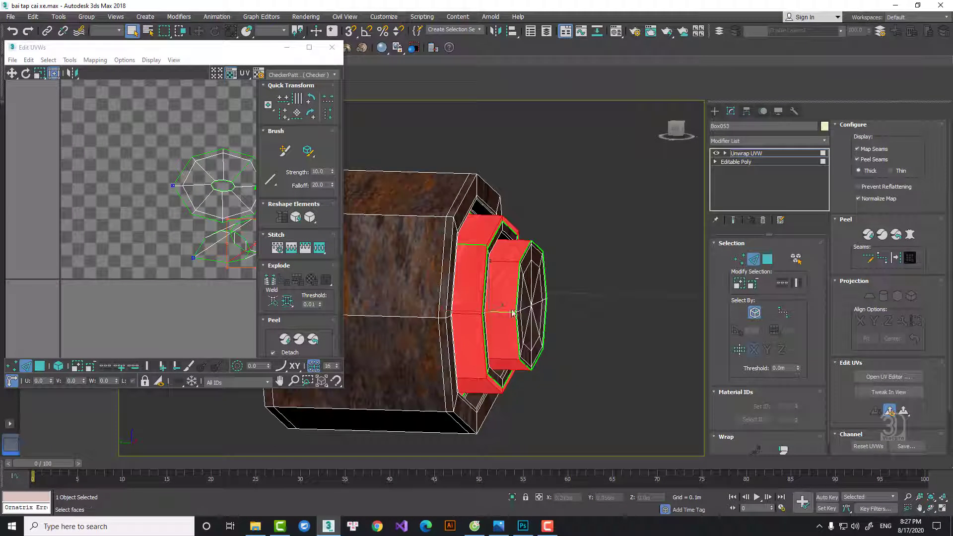
right_click(219, 223)
click(201, 252)
scroll(84, 318, down, 2)
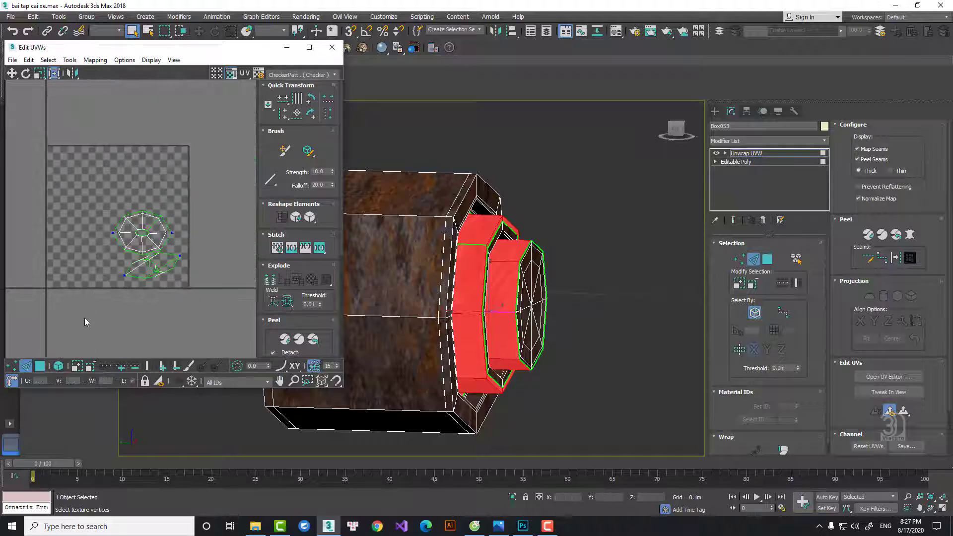
Select all polygons of both collar shells, relax them by polygon angles, close the Relax tool and clear the selection
click(41, 366)
drag(92, 168, 191, 290)
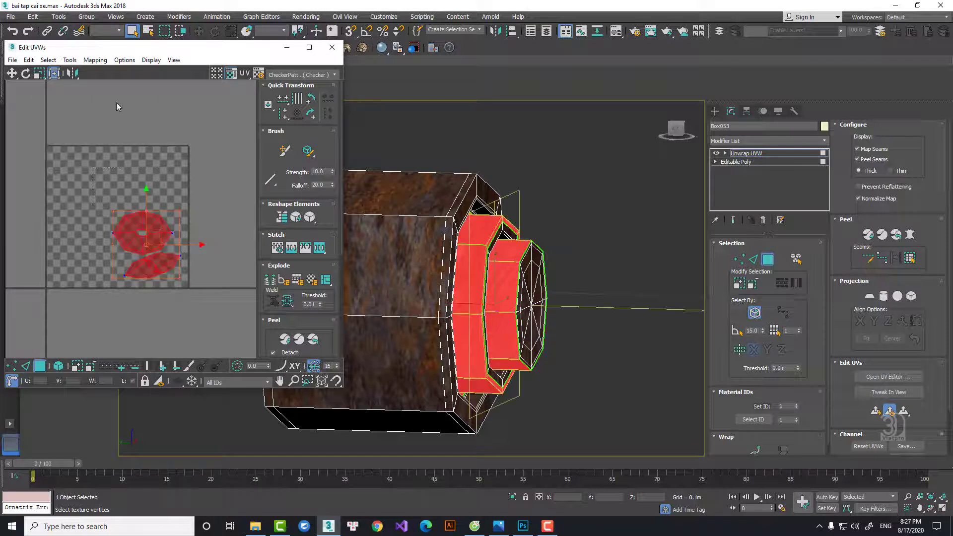
click(69, 61)
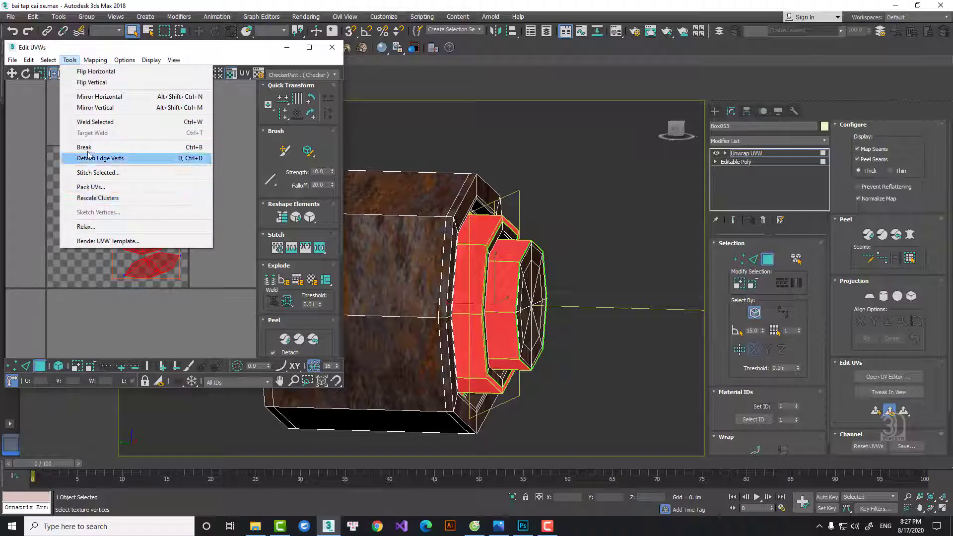
click(86, 226)
click(604, 104)
click(603, 106)
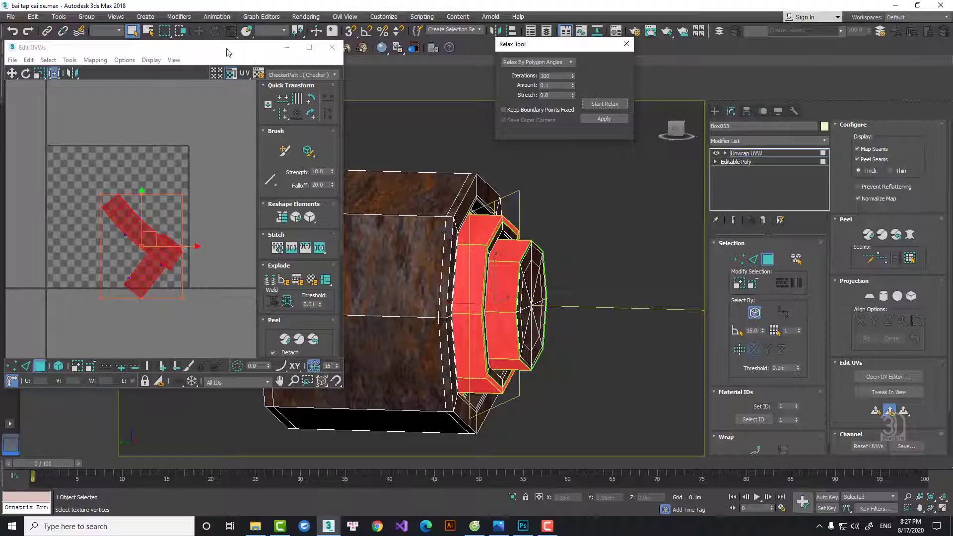
drag(226, 52, 437, 52)
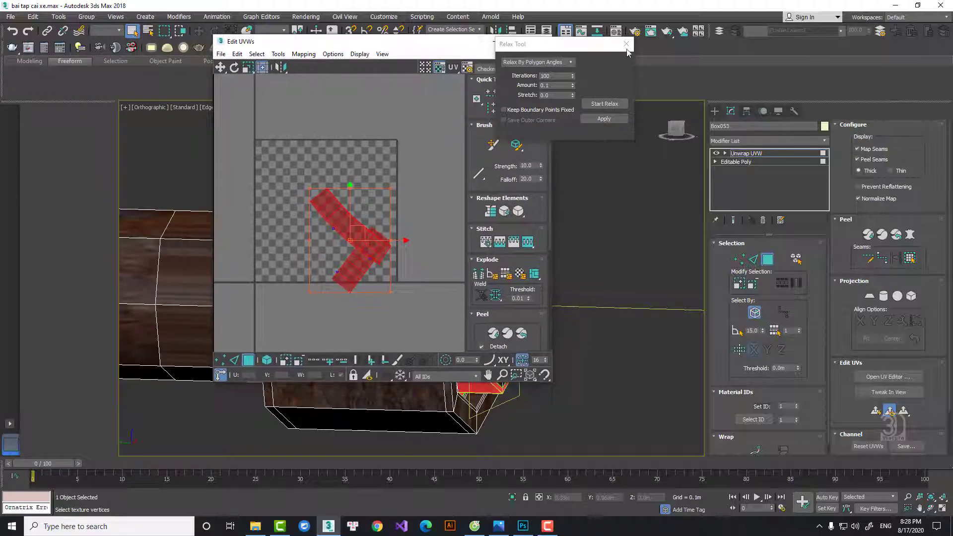
click(625, 44)
click(356, 209)
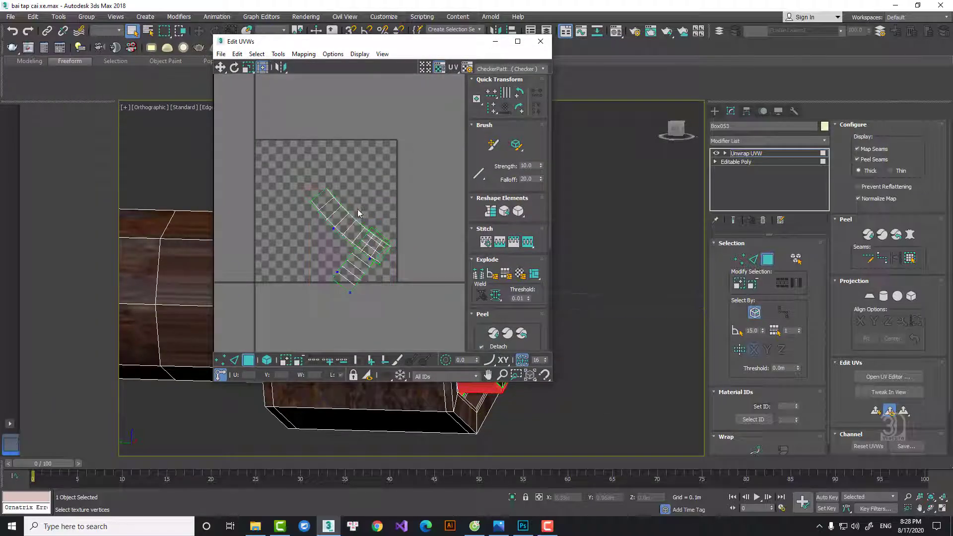
Rotate the curved collar shell and the smaller straight shell so that both lie horizontally in the UV editor
click(350, 219)
click(267, 362)
click(330, 214)
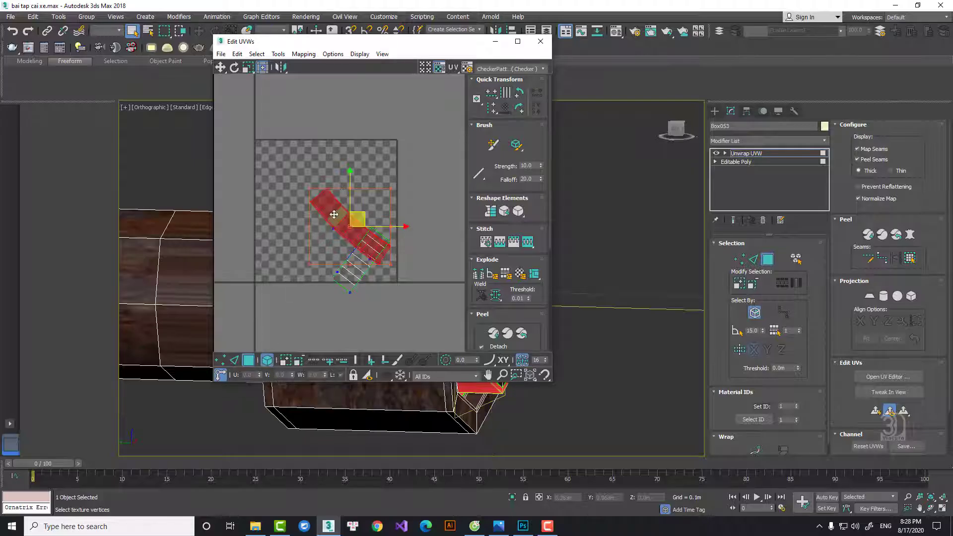
click(234, 67)
drag(312, 195, 428, 243)
click(370, 255)
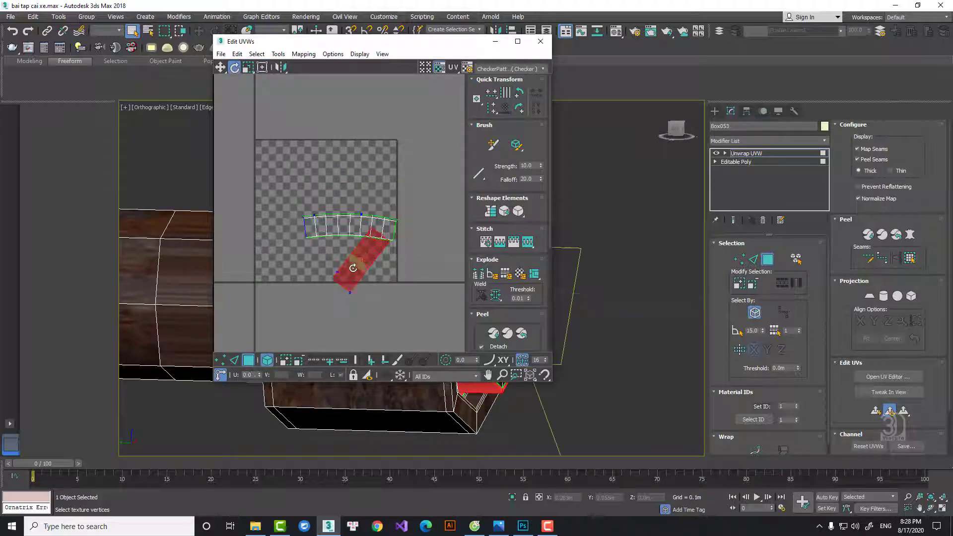
drag(369, 256, 337, 258)
Show Map #2 (123.jpg) as the UV editor's background and maximize the editor window
click(533, 69)
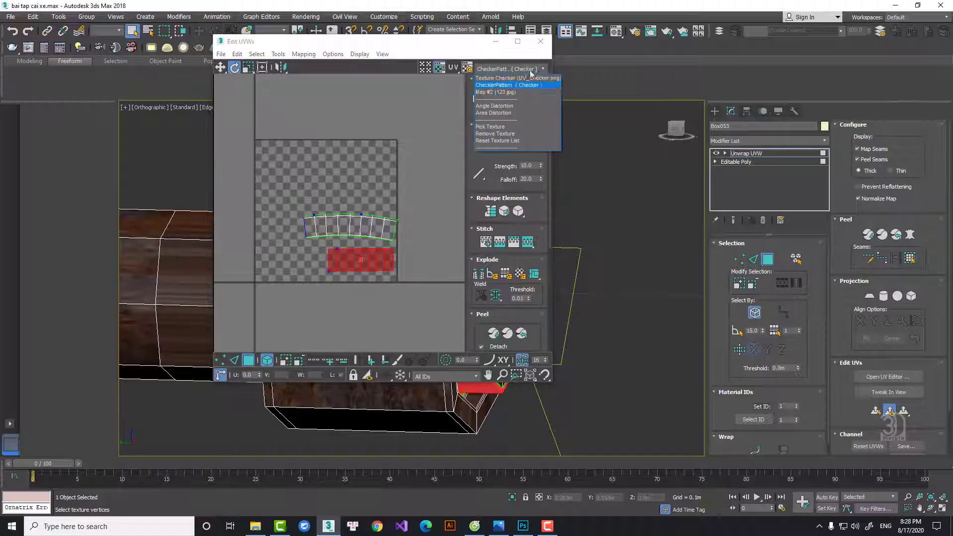
click(492, 98)
click(517, 41)
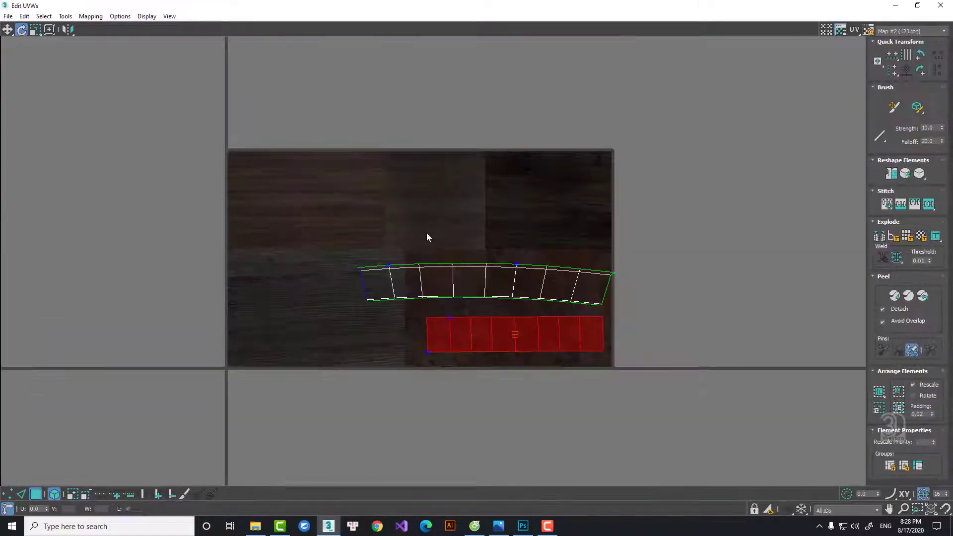
Scale the curved collar shell down and place it over the rusty brown part of the texture
scroll(426, 226, up, 3)
click(488, 272)
right_click(488, 269)
click(501, 294)
drag(502, 288, 550, 283)
right_click(504, 300)
click(516, 310)
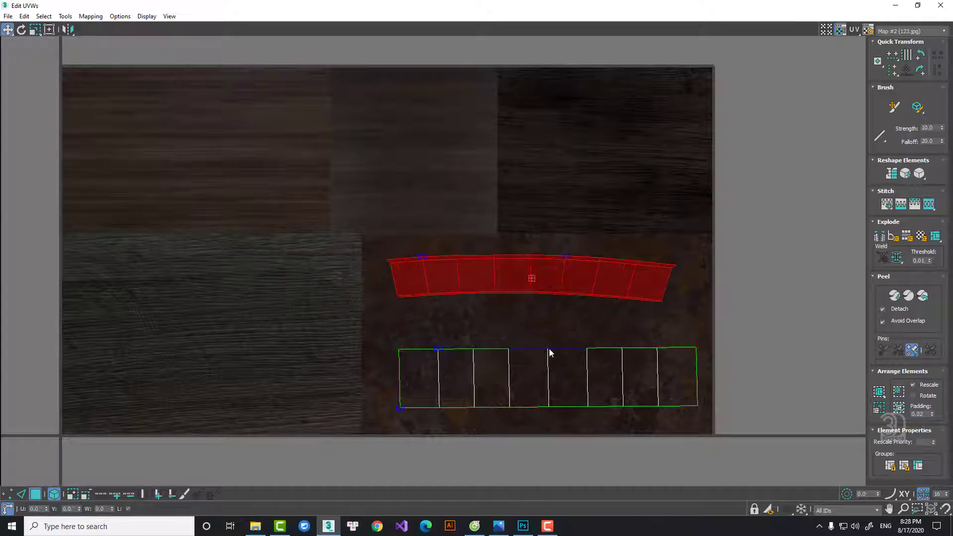
Scale the straight collar shell down slightly within the rusty brown area and close the UV editor
click(548, 363)
right_click(550, 365)
click(569, 386)
mouse_move(568, 387)
mouse_down()
mouse_move(559, 380)
mouse_move(565, 393)
mouse_up()
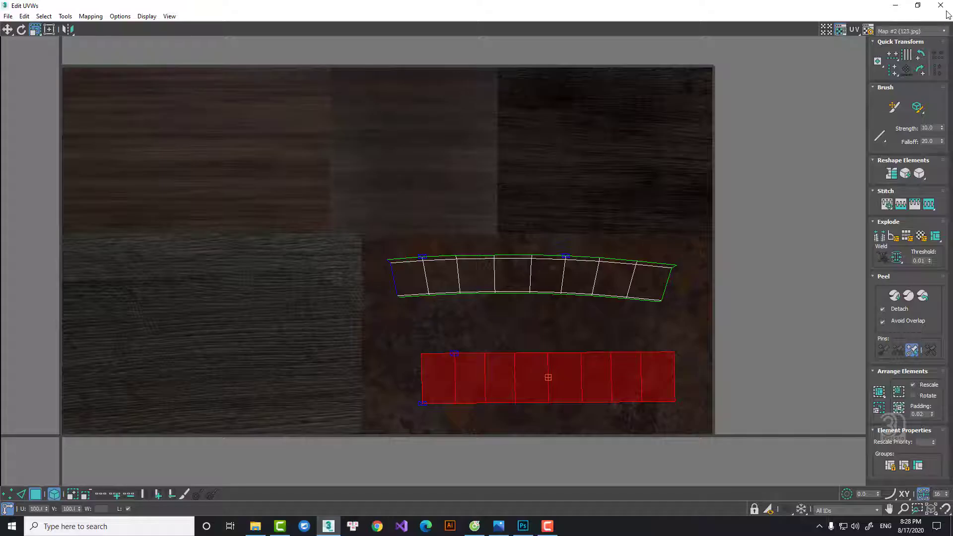
click(941, 7)
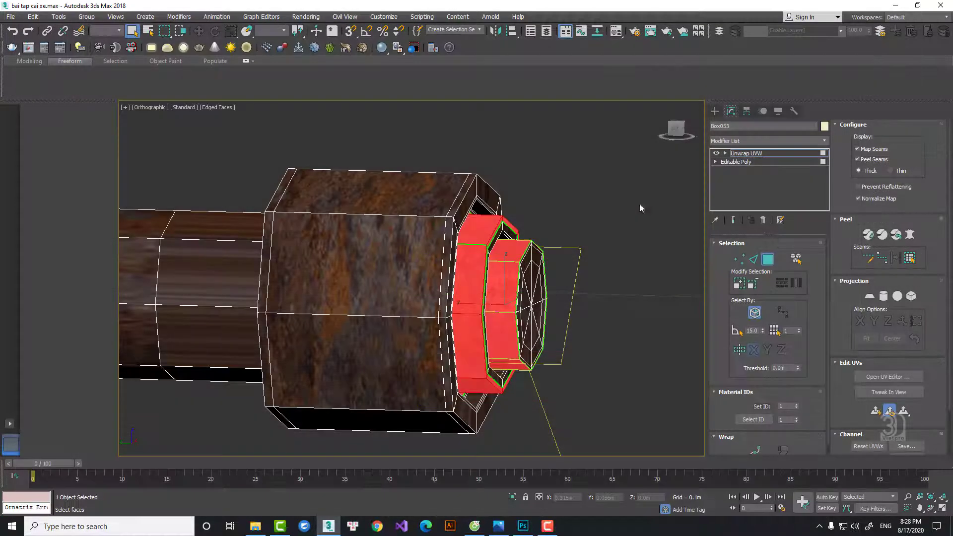
Collapse the Unwrap UVW modifier into the Editable Poly, then deselect the axle and hide its edges
right_click(755, 154)
click(798, 241)
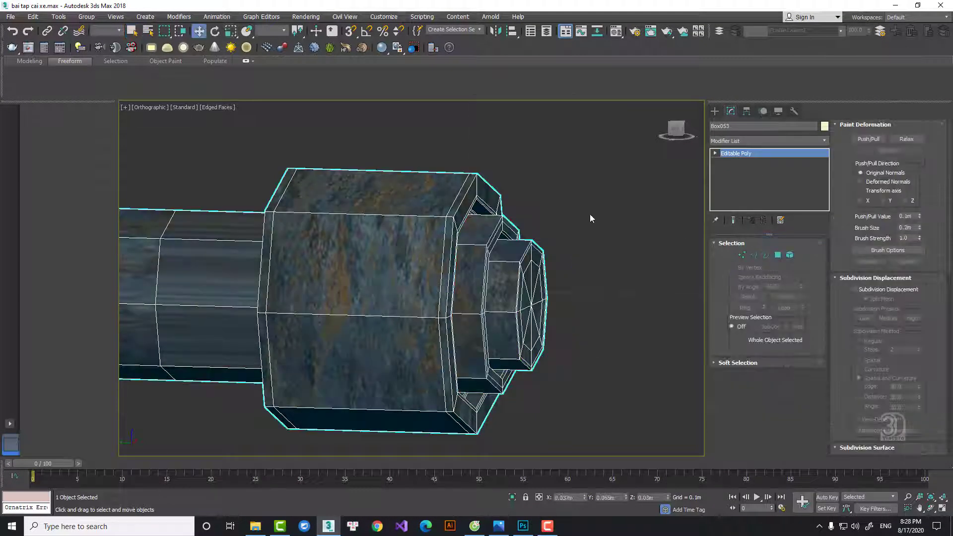
click(590, 219)
key(F4)
scroll(543, 220, down, 3)
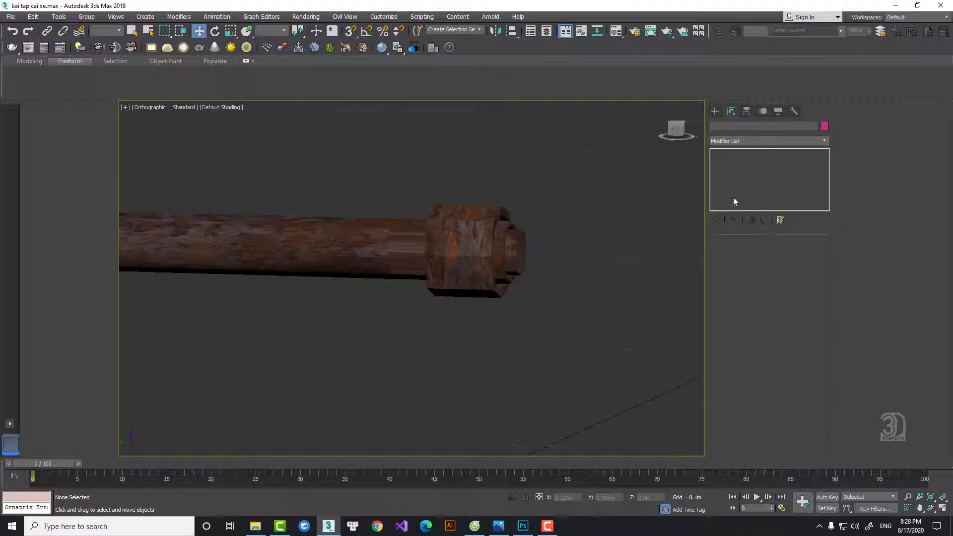
Select all vertices of the axle's hub end and move them along the axle close to the neighbouring shaft edge loop
click(500, 225)
scroll(404, 264, up, 2)
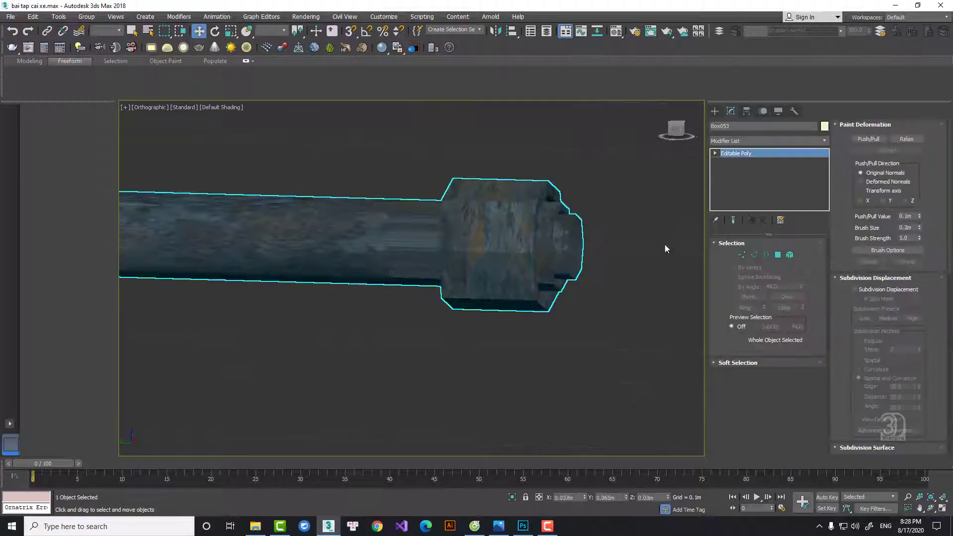
click(778, 255)
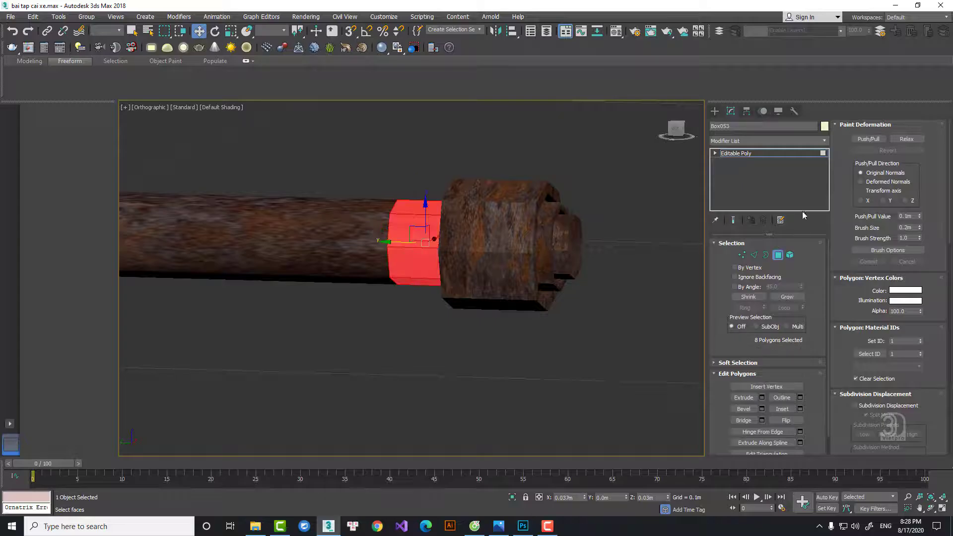
middle_drag(520, 218, 625, 232)
click(742, 255)
drag(517, 152, 688, 349)
alt+middle_drag(609, 261, 547, 251)
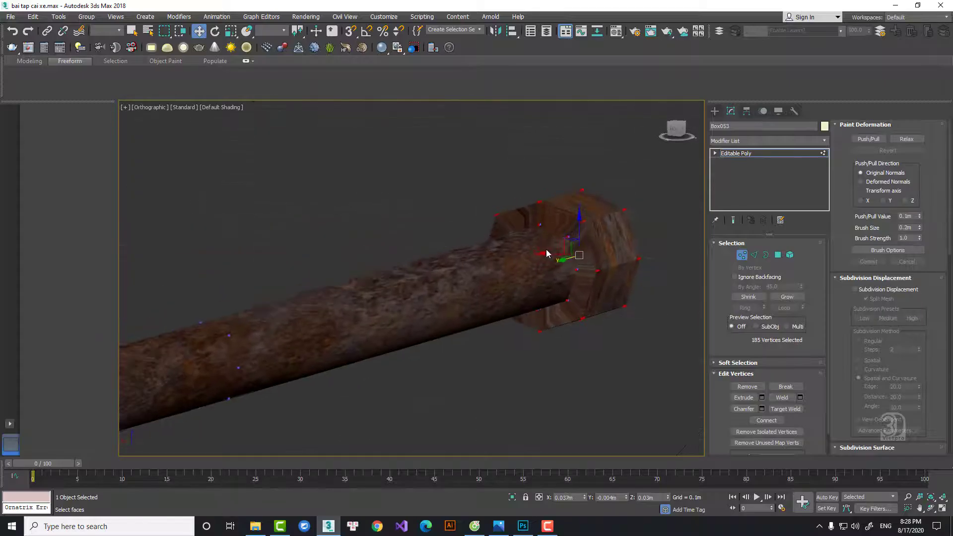
scroll(630, 257, up, 3)
key(F4)
scroll(509, 223, up, 2)
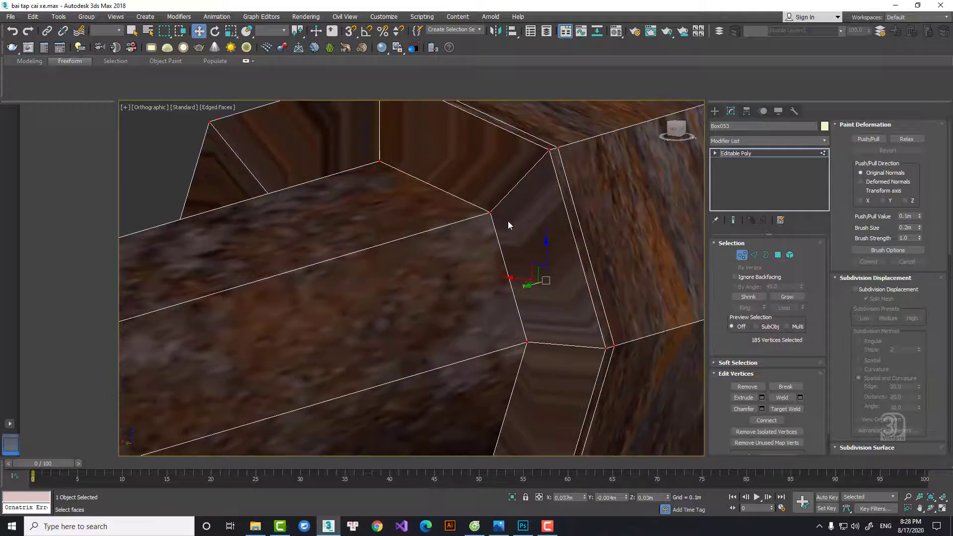
scroll(508, 222, down, 2)
alt+middle_drag(509, 223, 543, 229)
click(749, 257)
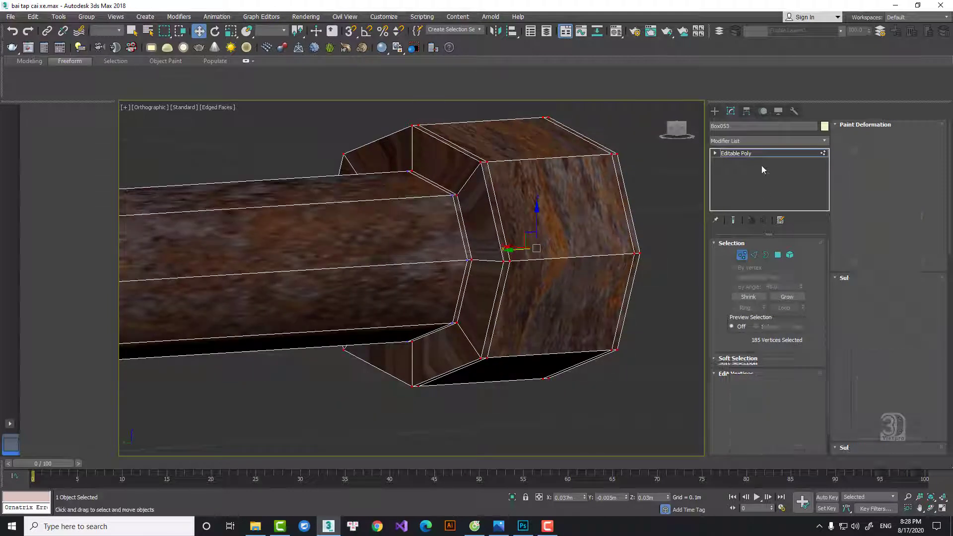
Apply a TurboSmooth modifier to the axle and hide the edged faces display
click(768, 143)
key(t)
key(Down)
key(Down)
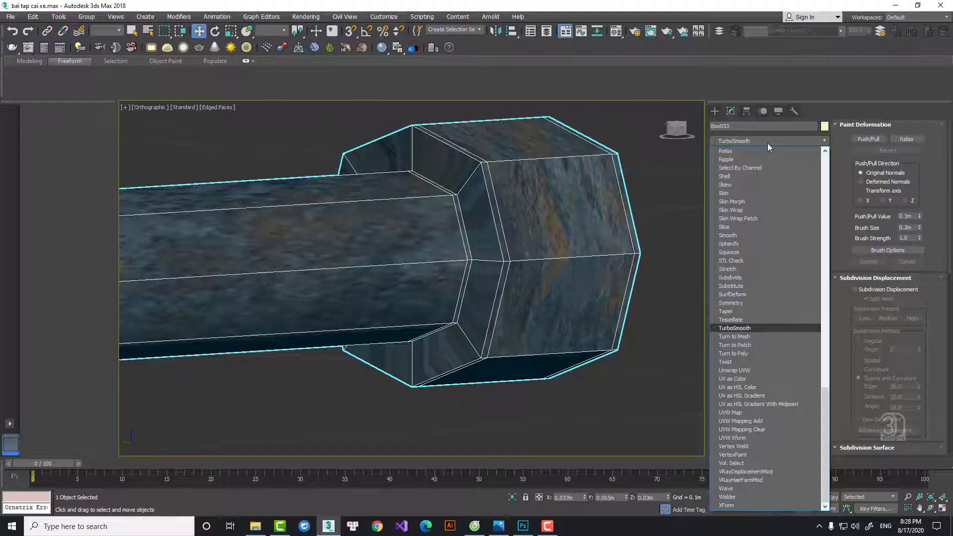
key(Return)
key(F4)
scroll(617, 224, down, 2)
alt+middle_drag(617, 223, 496, 195)
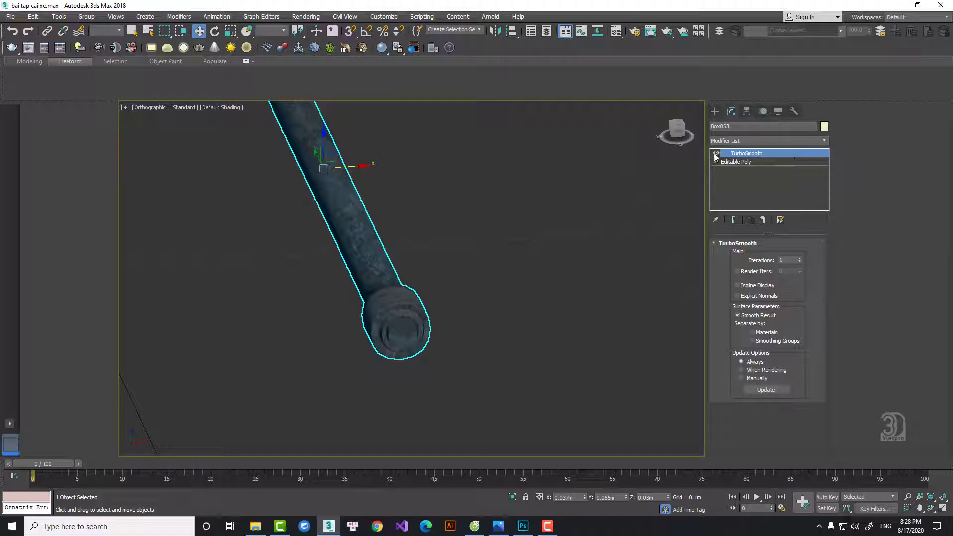
click(716, 154)
scroll(414, 336, up, 3)
key(F4)
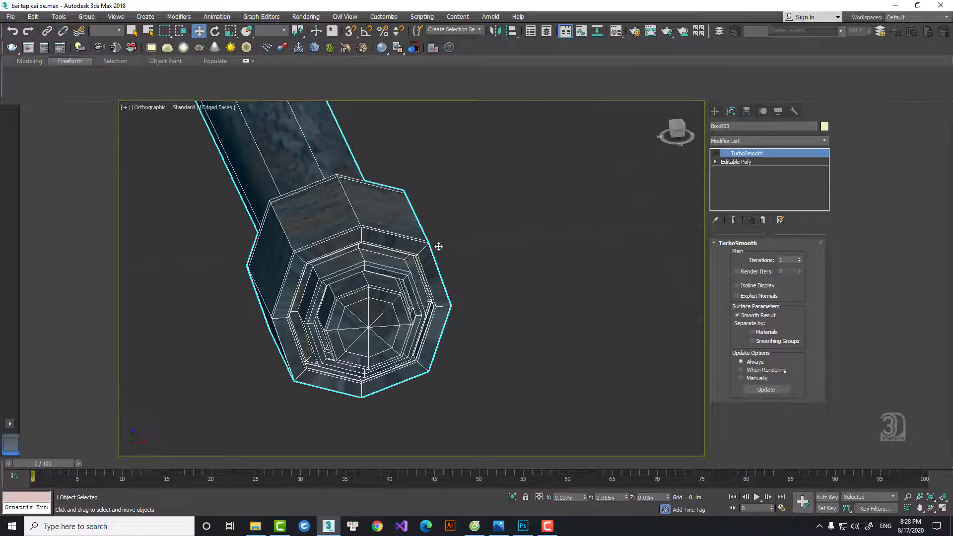
click(740, 161)
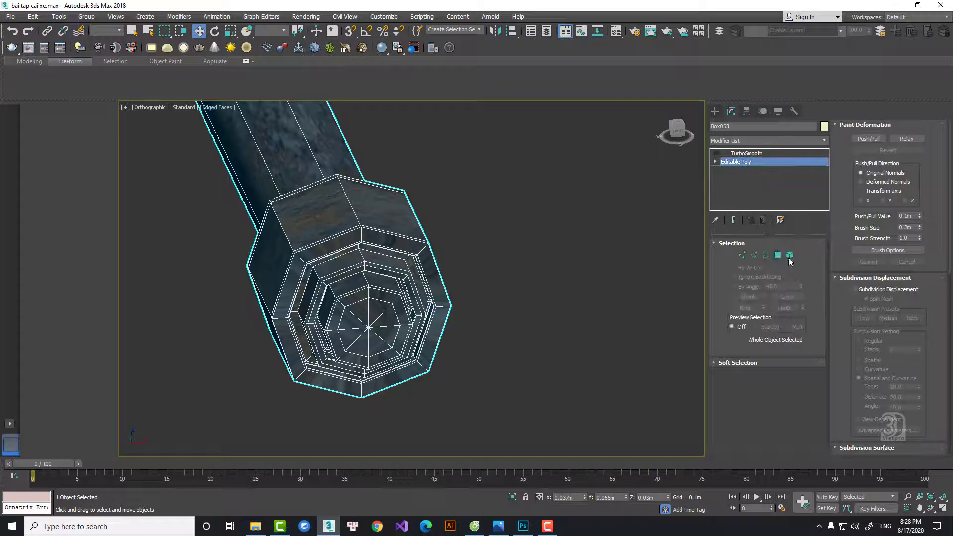
key(4)
click(323, 201)
alt+middle_drag(323, 201, 362, 234)
ctrl+click(362, 234)
alt+middle_drag(363, 233, 515, 200)
ctrl+click(373, 256)
ctrl+click(404, 246)
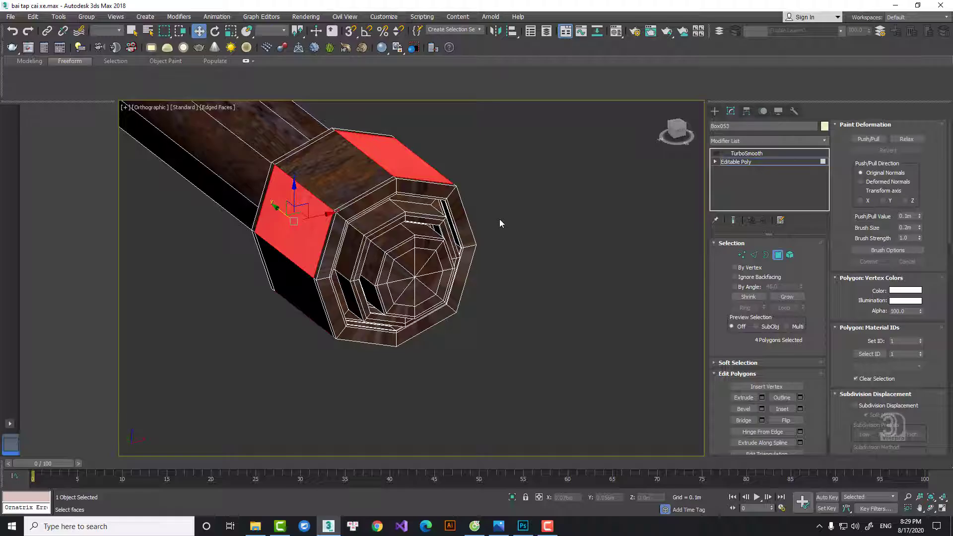
right_click(471, 217)
click(371, 247)
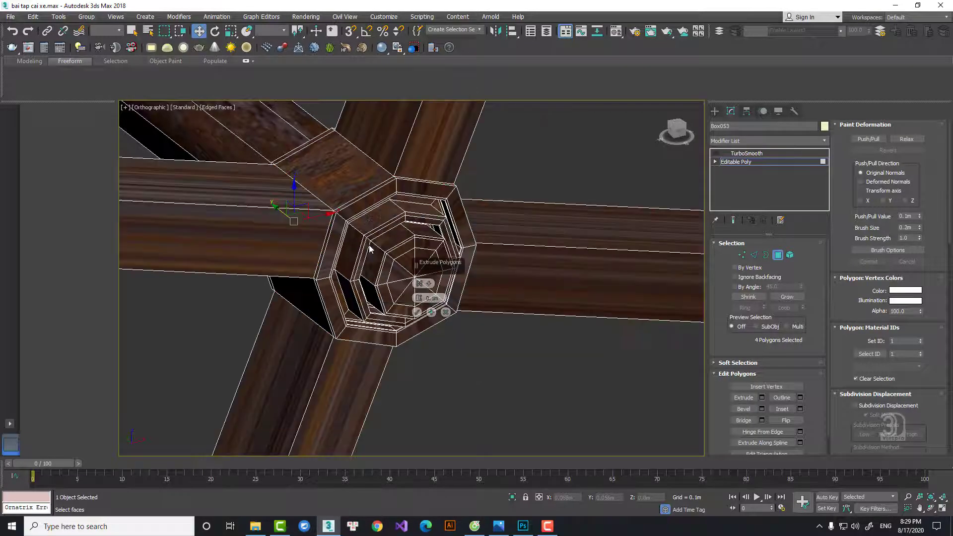
scroll(417, 200, down, 6)
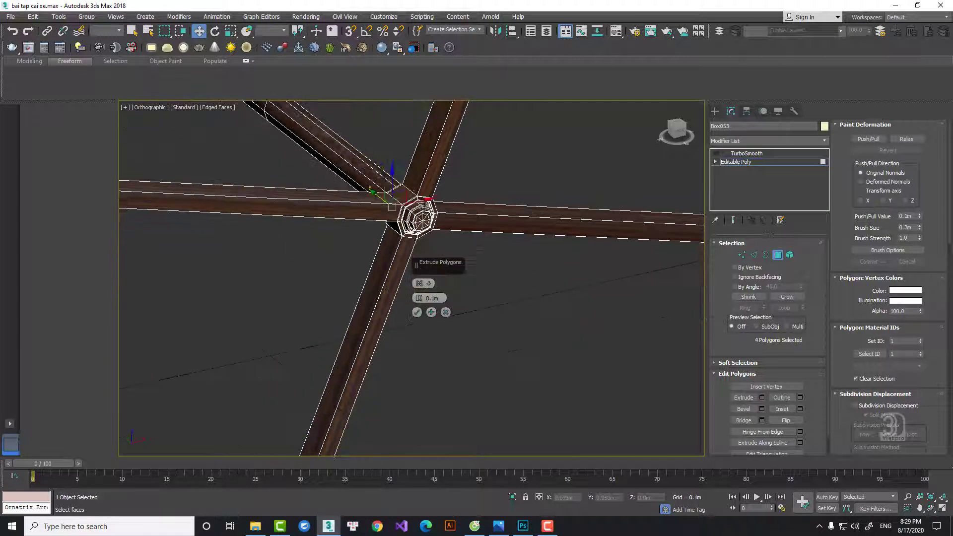
alt+middle_drag(418, 199, 419, 250)
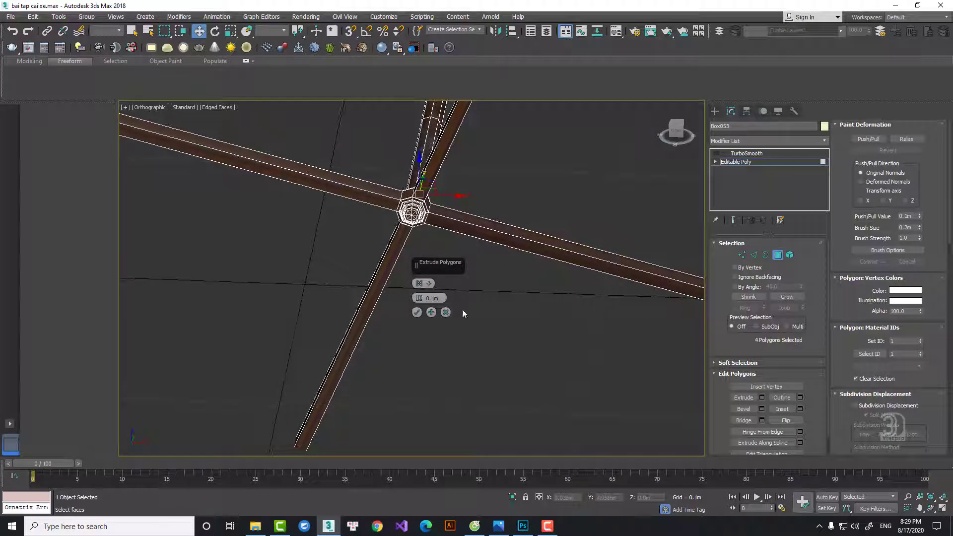
click(445, 312)
click(777, 253)
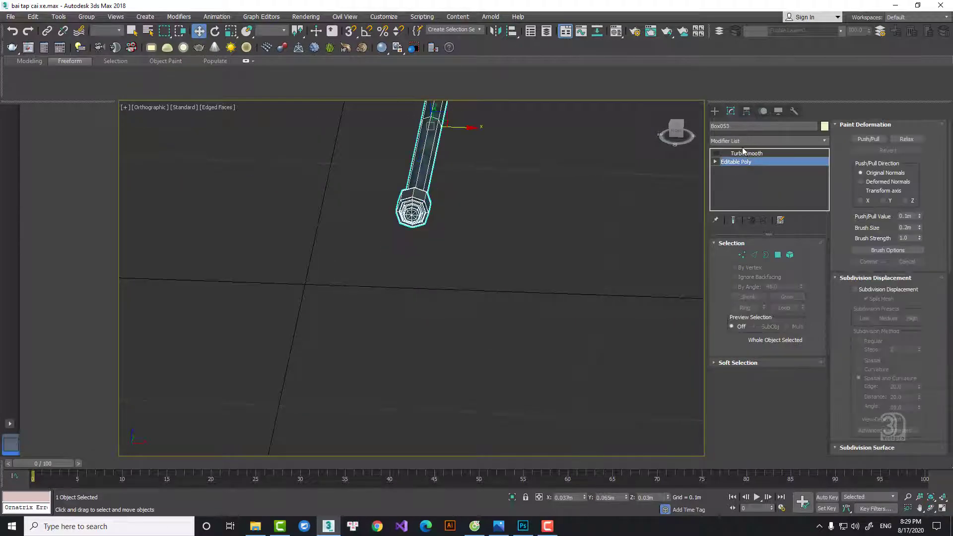
click(716, 154)
scroll(479, 202, up, 2)
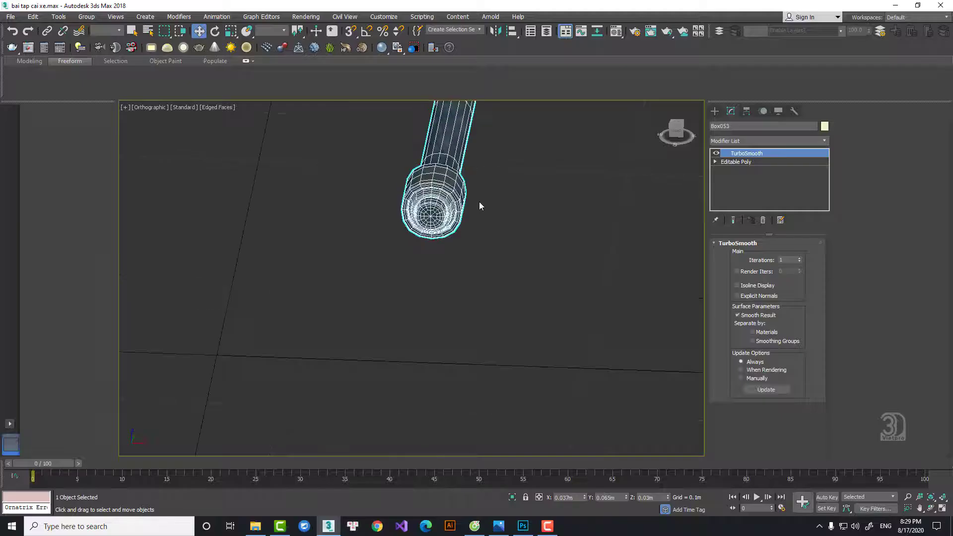
Convert the smoothed axle to an Editable Poly
right_click(479, 201)
mouse_move(587, 299)
click(633, 307)
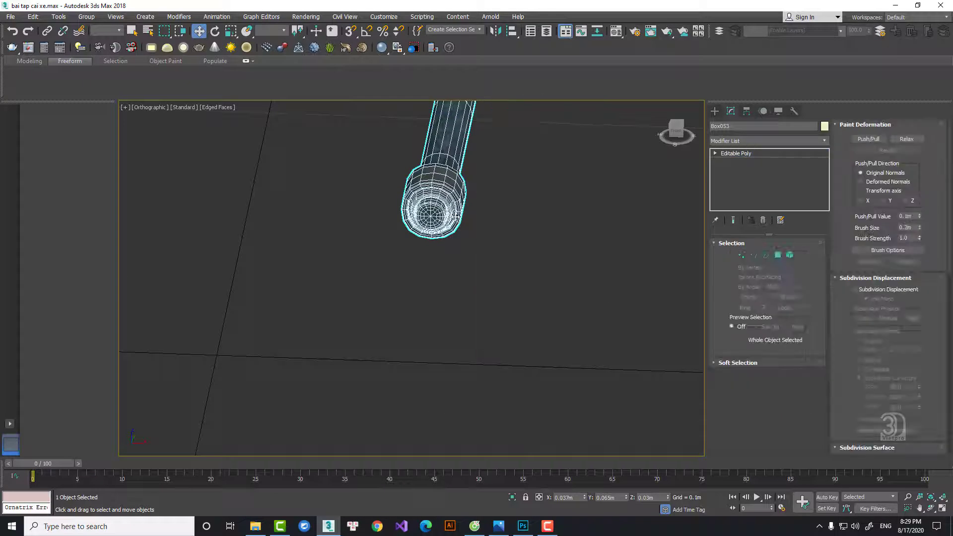
Select the full polygon loop around the hub's side nearest its outer rim
scroll(675, 227, up, 3)
click(778, 255)
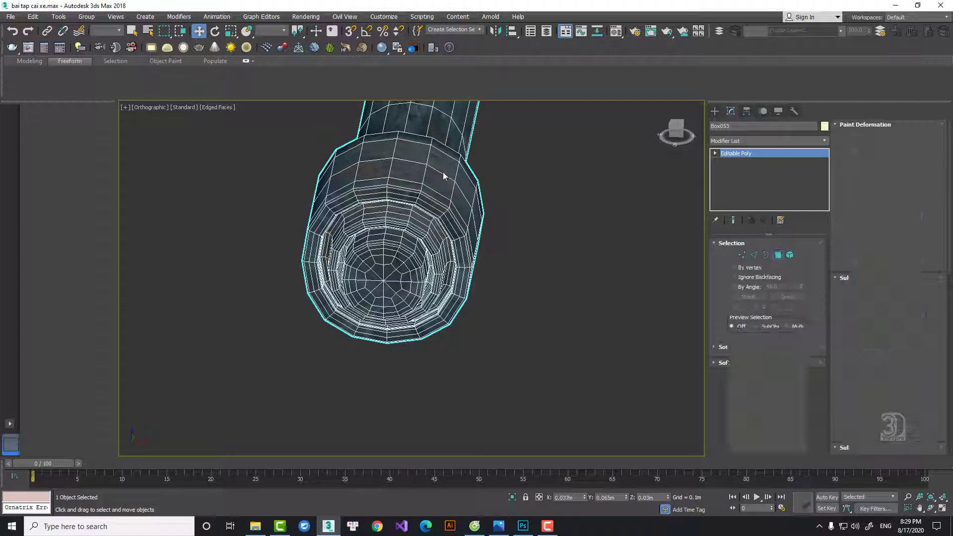
click(443, 169)
shift+click(427, 158)
alt+middle_drag(443, 179, 437, 226)
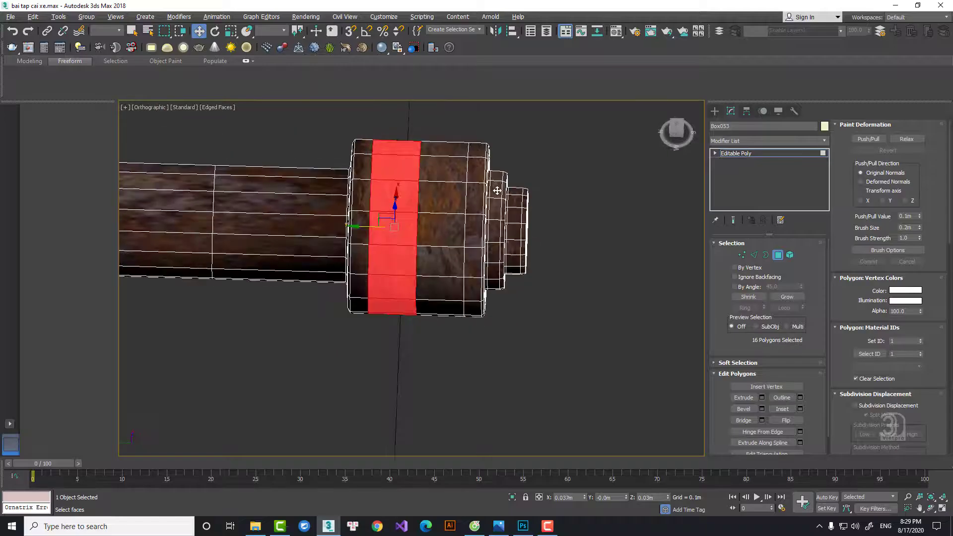
double_click(434, 229)
mouse_move(489, 278)
alt+middle_down()
mouse_move(436, 266)
mouse_move(440, 194)
mouse_move(442, 226)
alt+middle_up()
Scale a copy of the selected polygon loop outward and clone it to a separate object
right_click(440, 190)
click(463, 215)
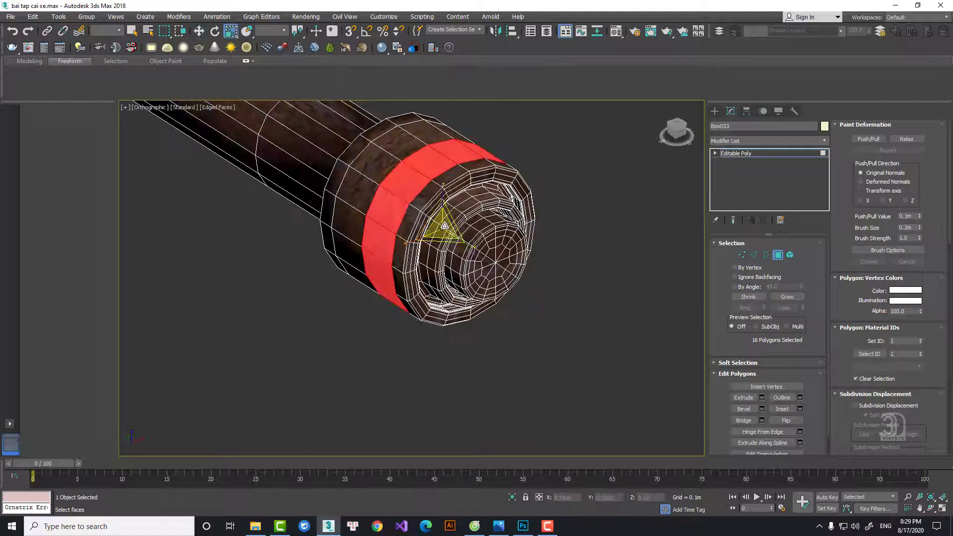
shift+drag(441, 226, 528, 267)
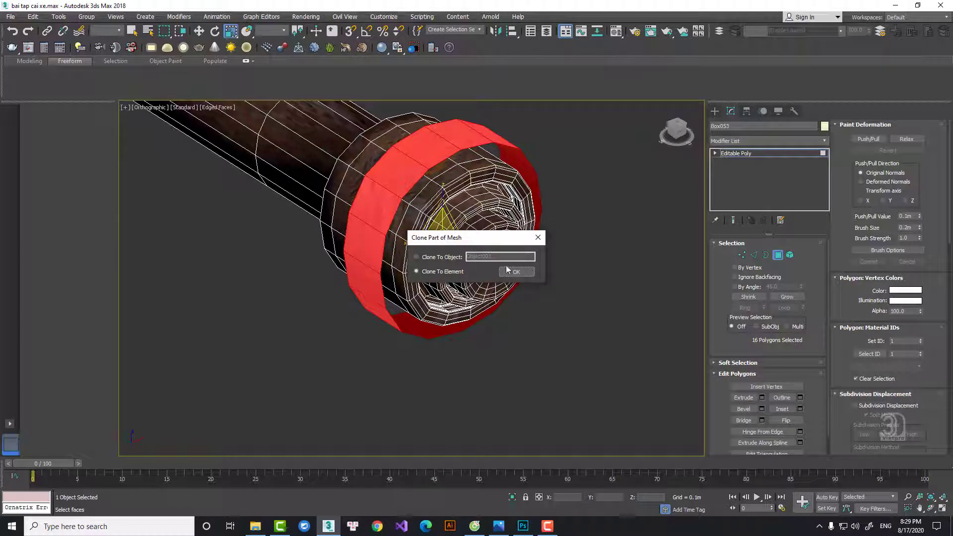
click(416, 256)
click(518, 272)
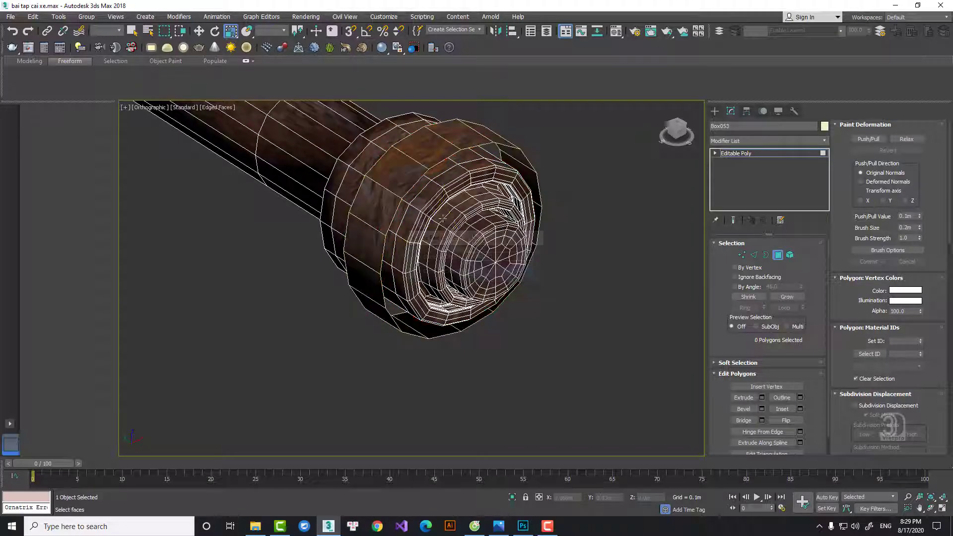
Select the cloned ring around the hub and pick every other polygon on it, eight in total
click(778, 257)
click(509, 144)
key(4)
alt+middle_drag(495, 217, 392, 223)
click(347, 178)
ctrl+click(365, 234)
ctrl+click(377, 311)
alt+middle_drag(402, 310, 422, 283)
ctrl+click(436, 302)
ctrl+click(505, 278)
alt+middle_drag(506, 278, 526, 221)
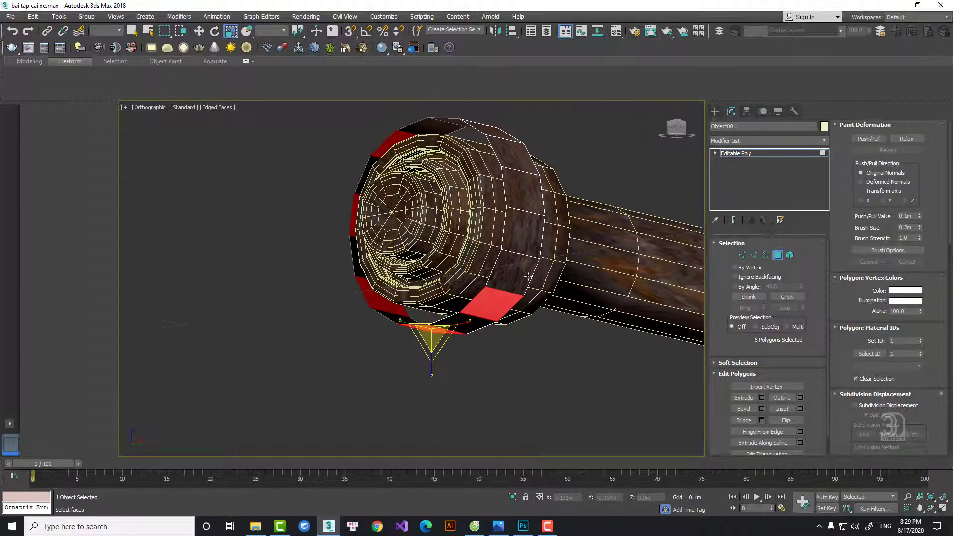
ctrl+click(529, 218)
ctrl+click(517, 156)
alt+middle_drag(517, 156, 551, 185)
ctrl+click(473, 164)
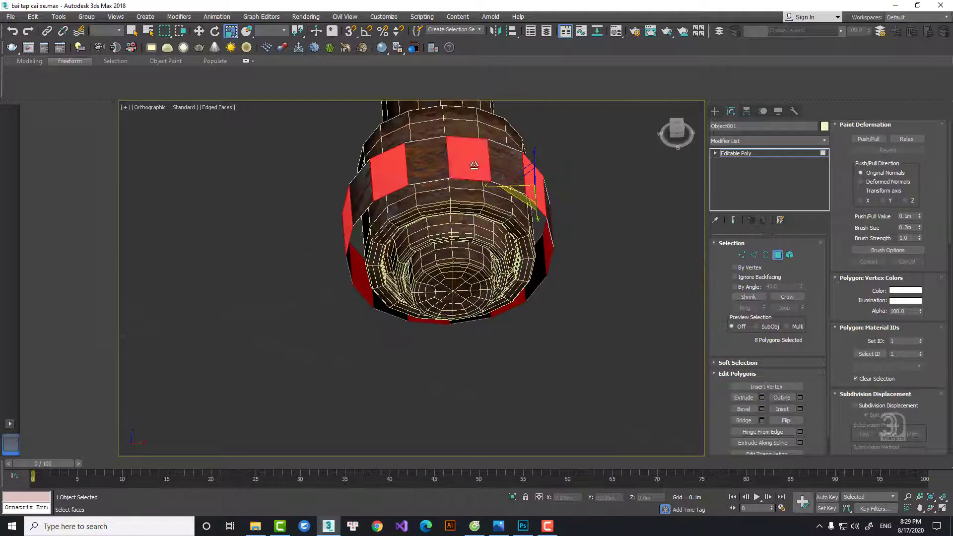
alt+middle_drag(473, 164, 525, 145)
Extrude the eight selected polygons of the cloned ring about 0.018 m outward to form the wheel's spokes
right_click(475, 180)
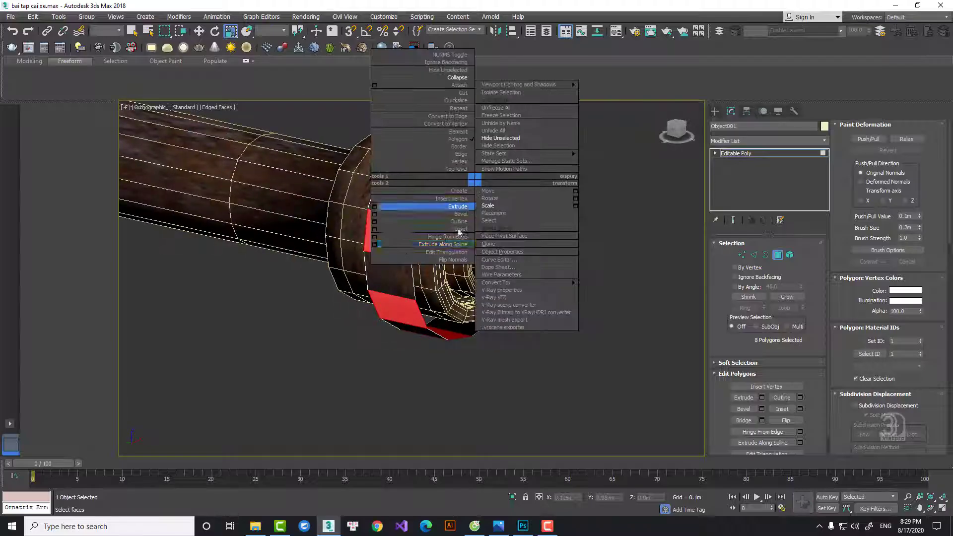
click(374, 206)
scroll(427, 248, down, 5)
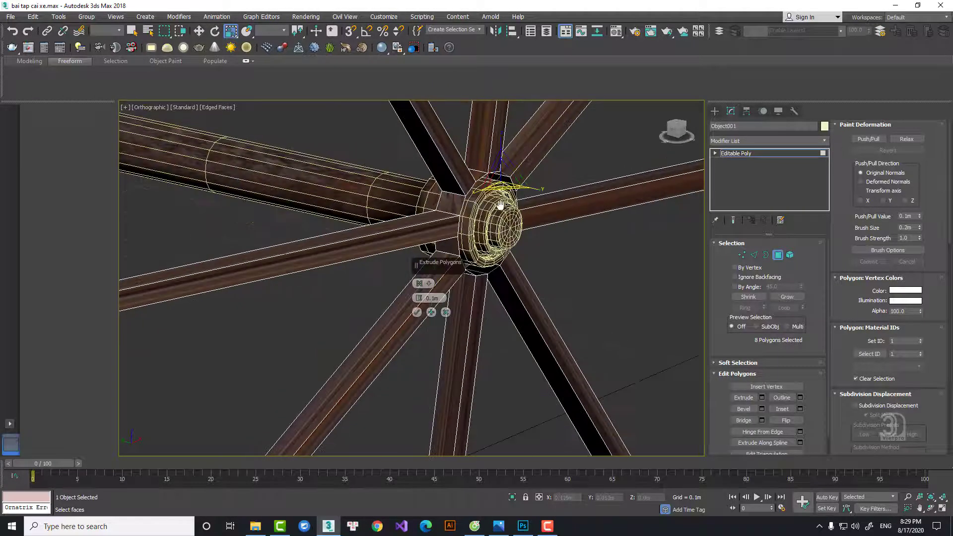
alt+middle_drag(491, 200, 429, 185)
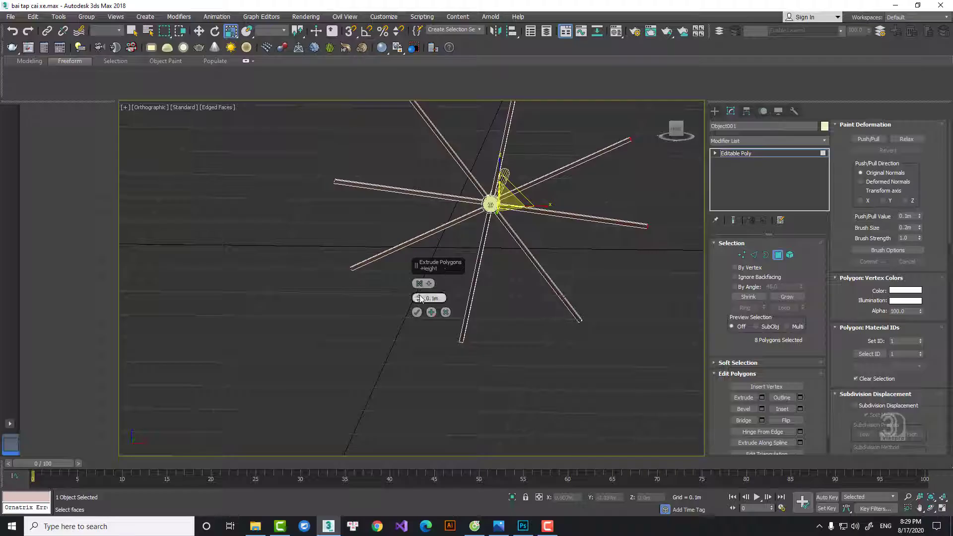
drag(419, 298, 449, 419)
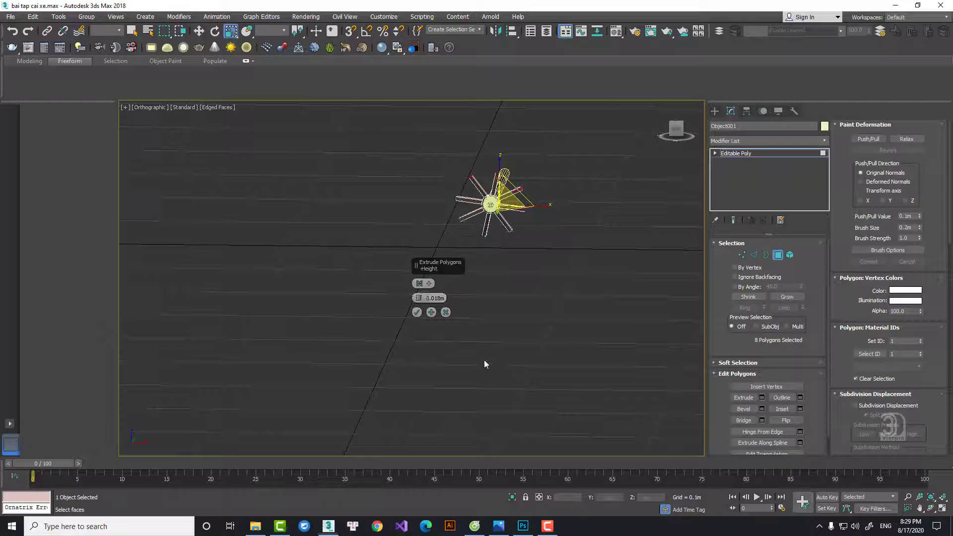
alt+middle_drag(485, 364, 453, 270)
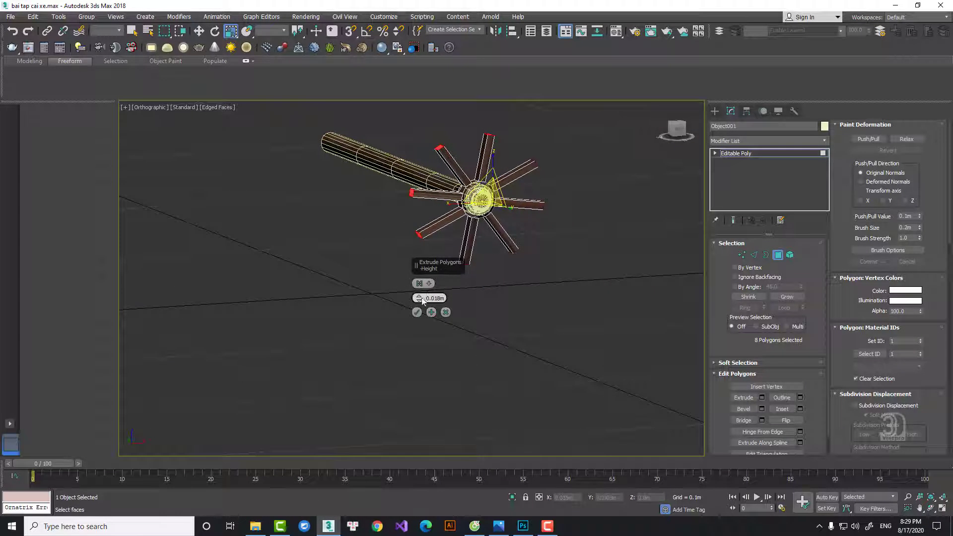
click(417, 312)
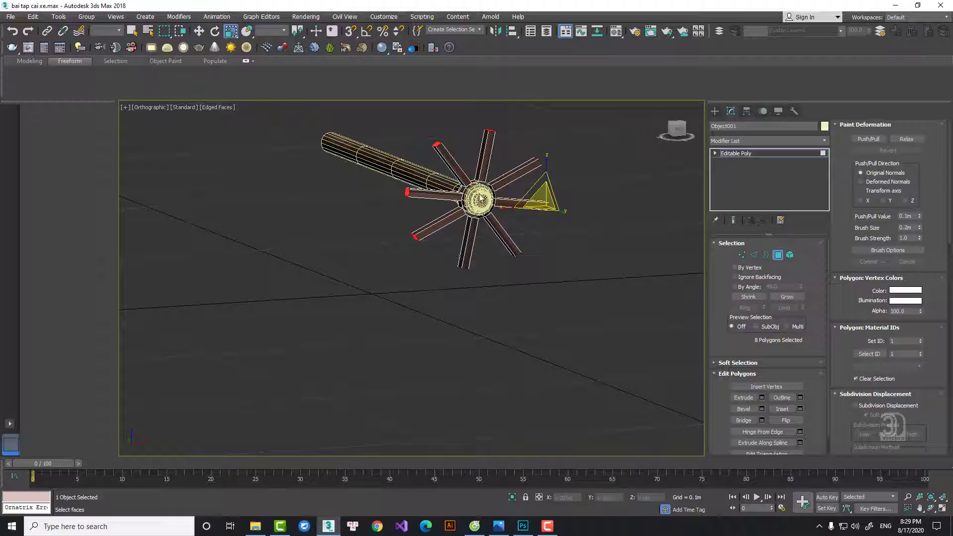
alt+middle_drag(480, 198, 594, 221)
click(778, 255)
Select the axle hub and pick the full loop of 16 polygons around its side at the base of the spokes
right_click(509, 167)
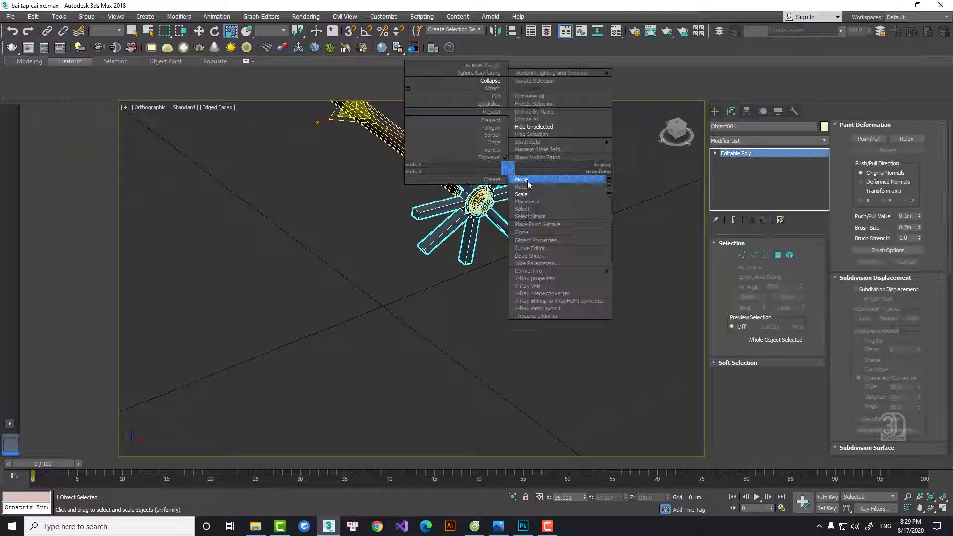
click(521, 179)
key(z)
scroll(501, 202, down, 3)
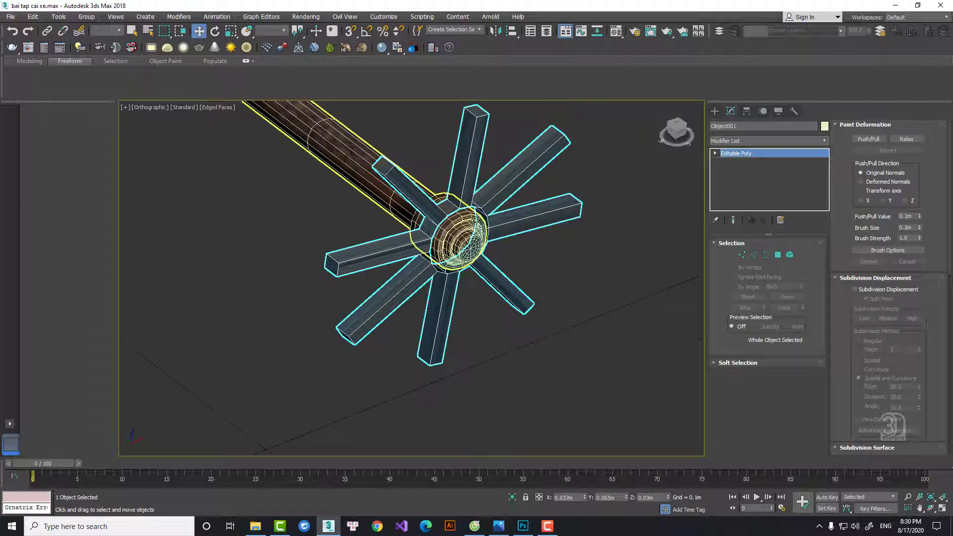
click(475, 220)
alt+middle_drag(476, 220, 446, 218)
scroll(476, 220, up, 3)
key(4)
click(338, 158)
shift+click(358, 155)
Scale a copy of the selected hub loop slightly outward and clone it to a separate object
right_click(363, 184)
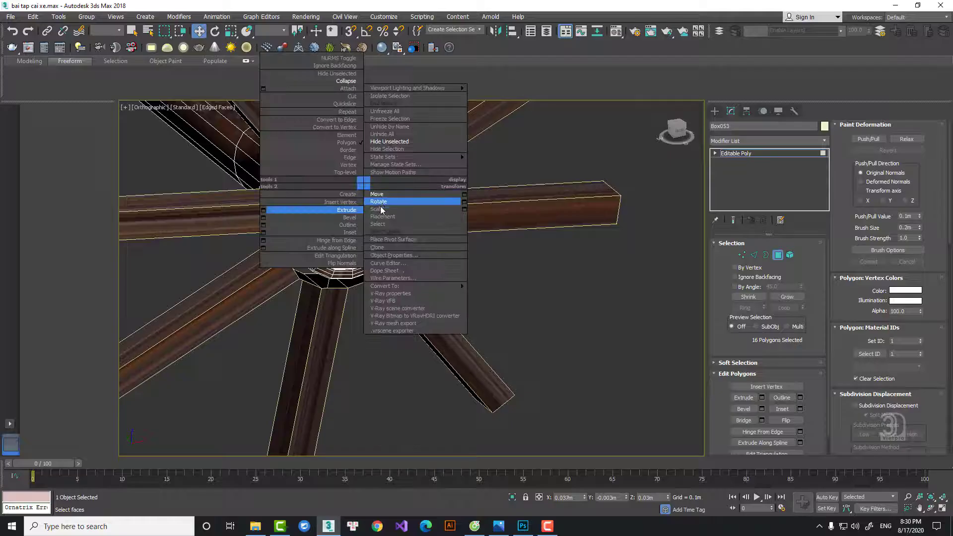
click(380, 211)
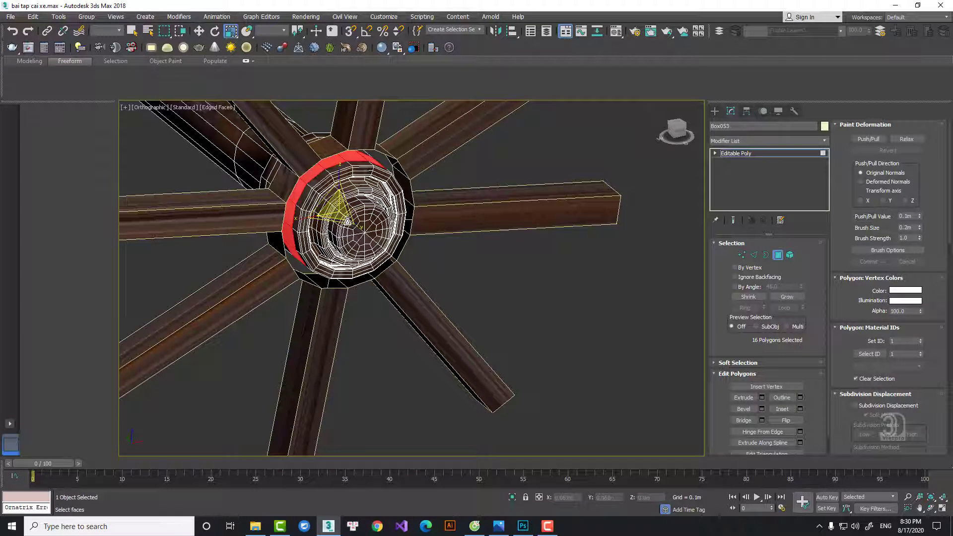
mouse_move(334, 210)
mouse_down()
mouse_move(339, 159)
mouse_move(340, 182)
mouse_up()
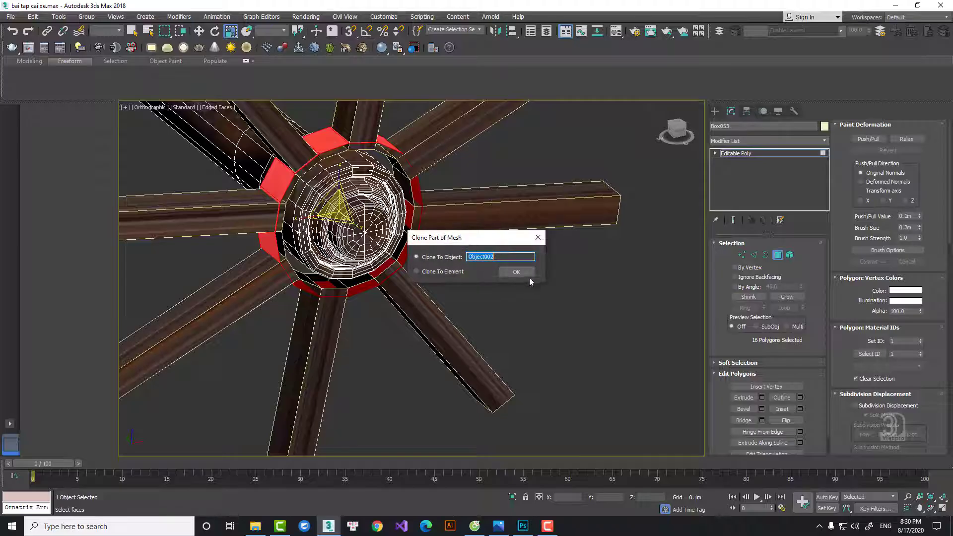
click(520, 273)
click(774, 258)
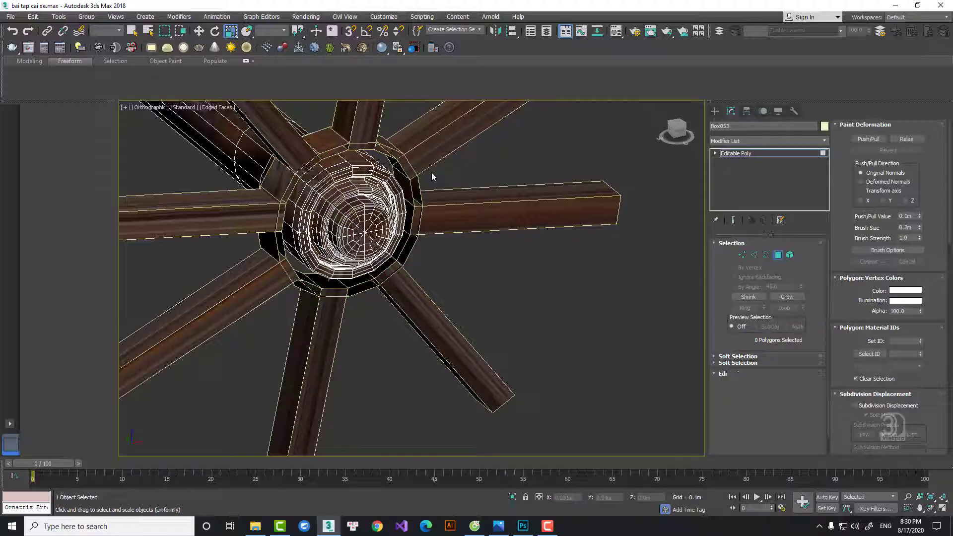
Select the newly cloned ring, check the wheel in the cart reference photo, and center the ring's pivot to the object
click(282, 171)
scroll(283, 172, down, 5)
middle_drag(349, 185, 465, 213)
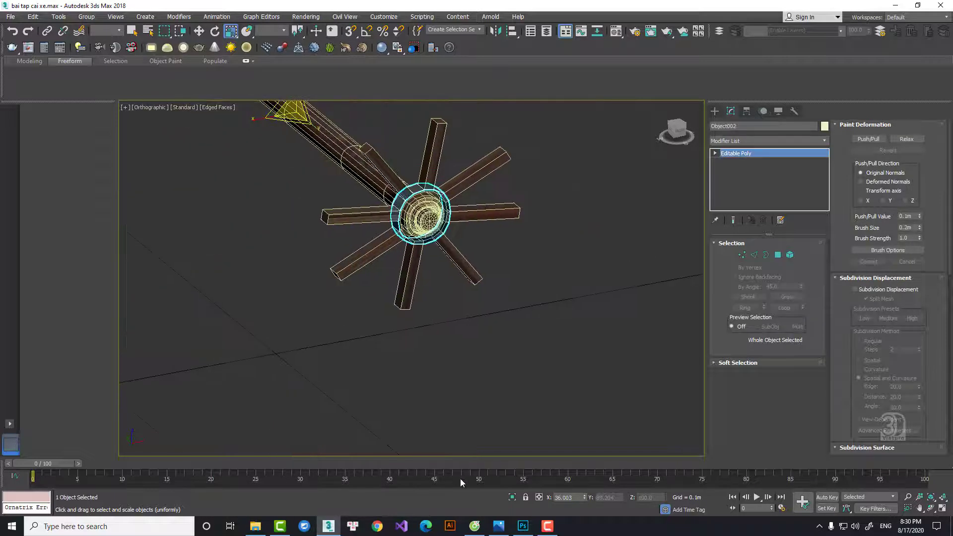
click(498, 526)
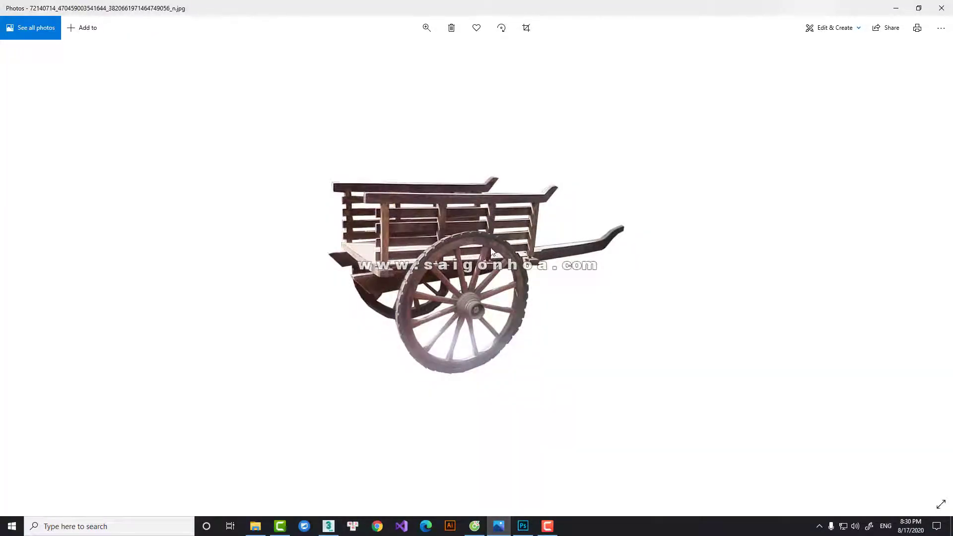
click(896, 8)
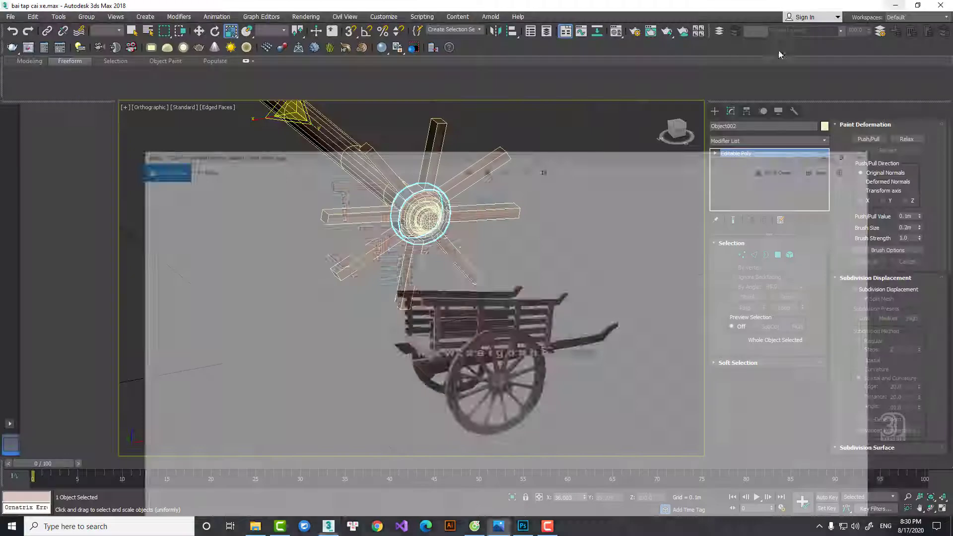
click(746, 110)
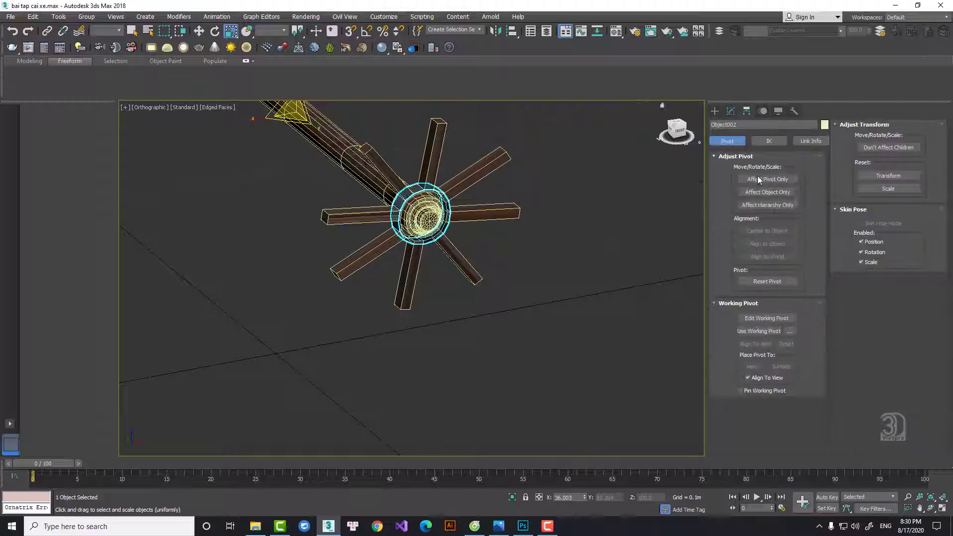
click(764, 179)
click(764, 231)
click(766, 179)
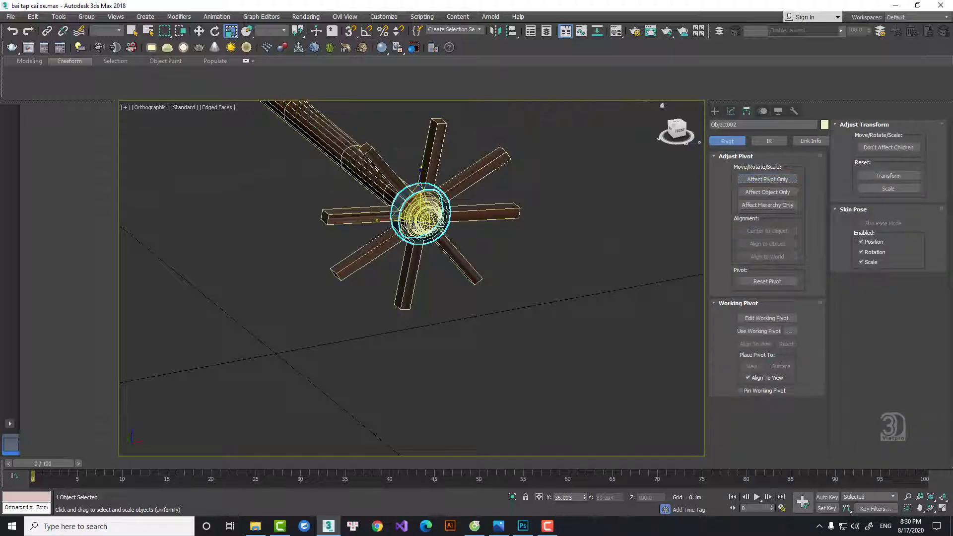
Scale the cloned ring up to nearly the spoke tips and narrow its width along the axle to form the wheel rim
right_click(432, 202)
drag(423, 218, 424, 98)
key(t)
scroll(416, 278, up, 10)
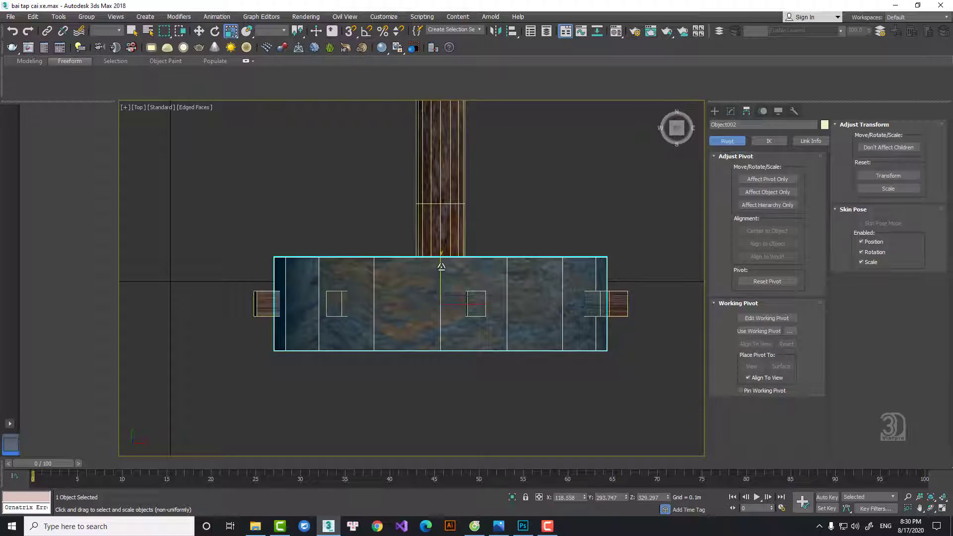
drag(441, 266, 439, 335)
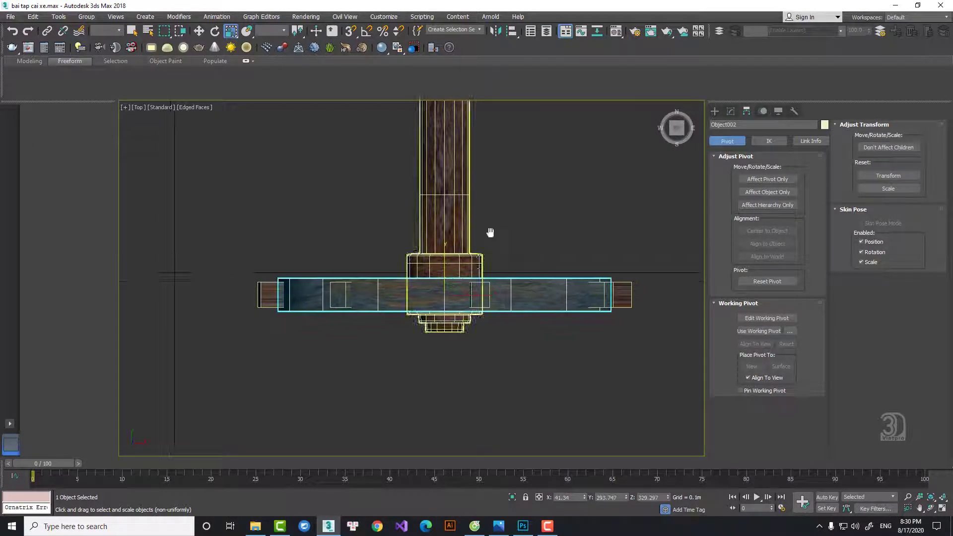
alt+middle_drag(492, 231, 509, 194)
Thicken the rim with a Shell modifier of 0.001 m outer amount and convert it to an Editable Poly
click(731, 111)
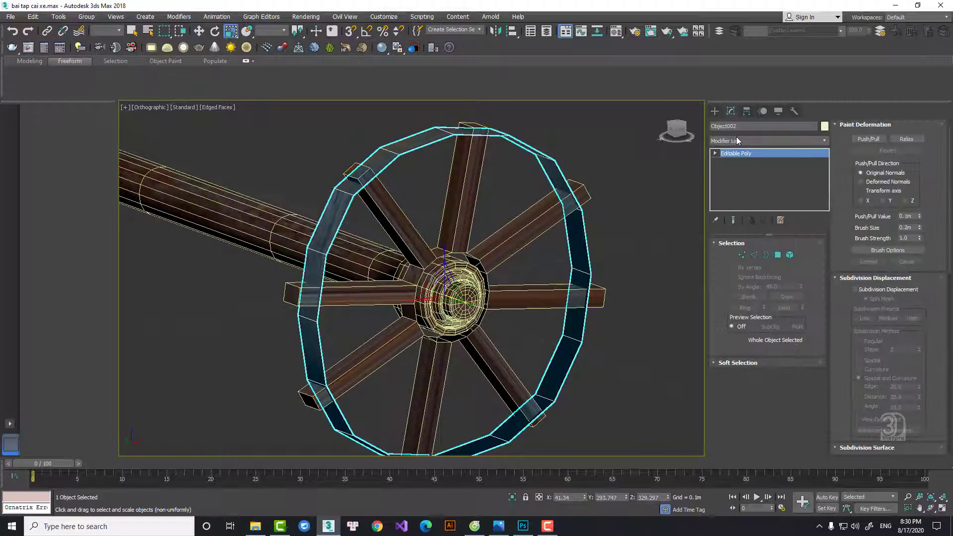
click(737, 141)
key(s)
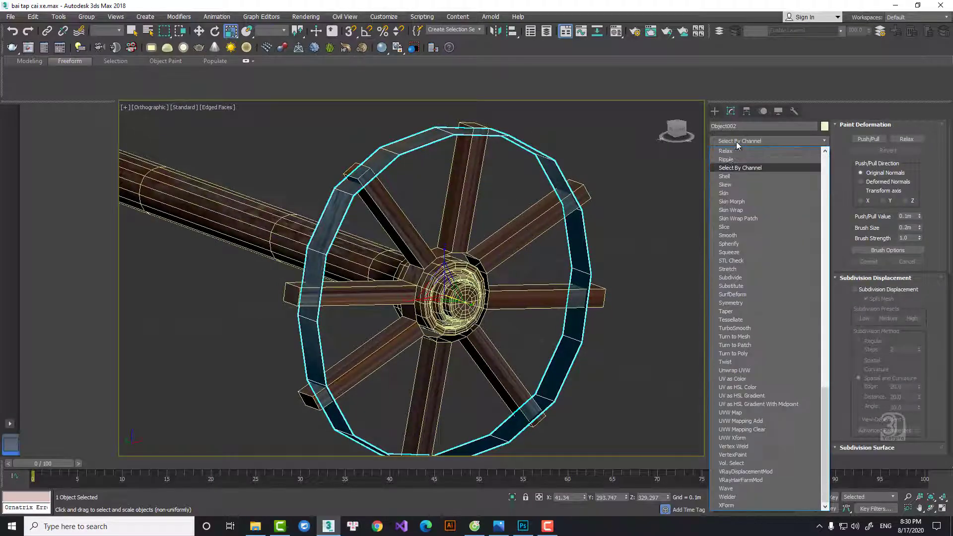
click(725, 178)
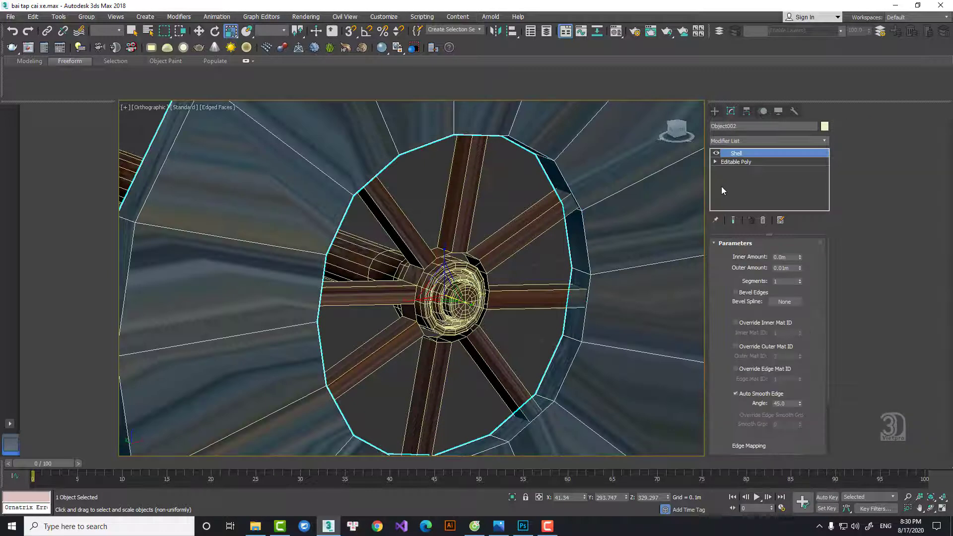
right_click(800, 268)
drag(799, 268, 799, 264)
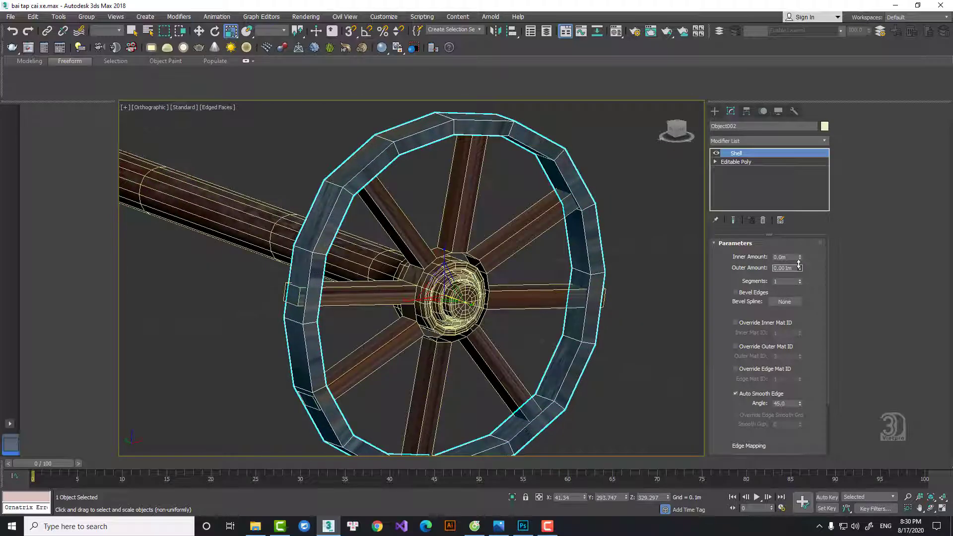
right_click(548, 262)
mouse_move(595, 356)
click(658, 367)
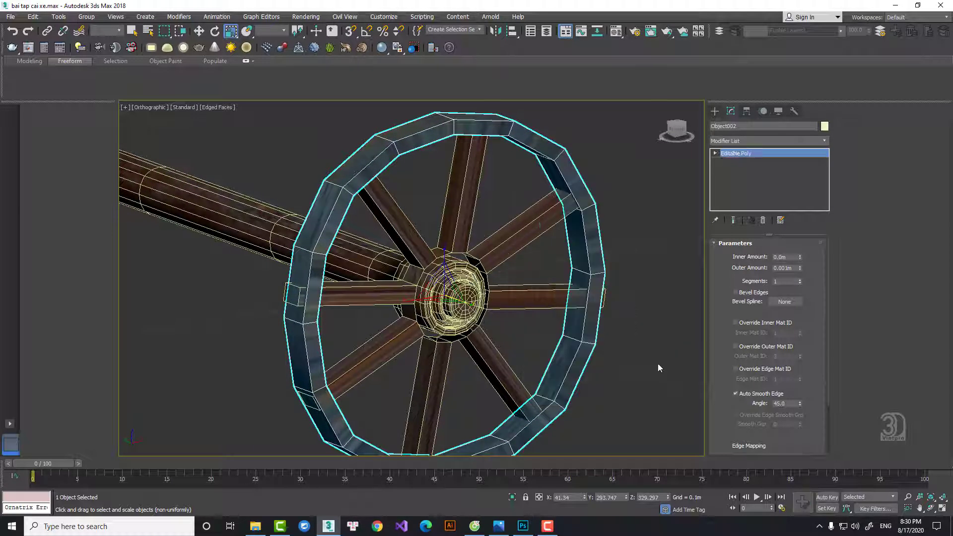
Connect all 64 edges running across the rim's faces with 2 segments, pinched outward close to the rim's corners
click(756, 255)
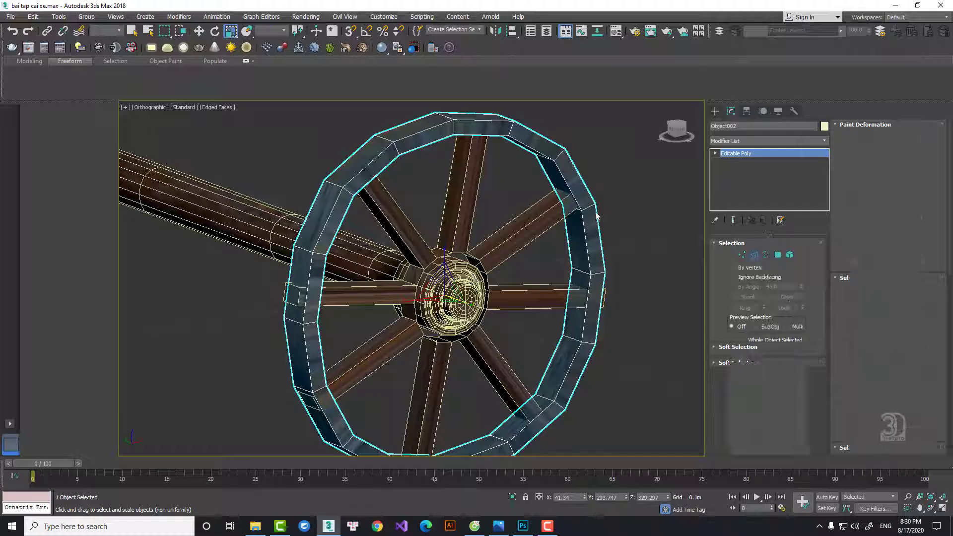
click(575, 204)
scroll(578, 259, up, 5)
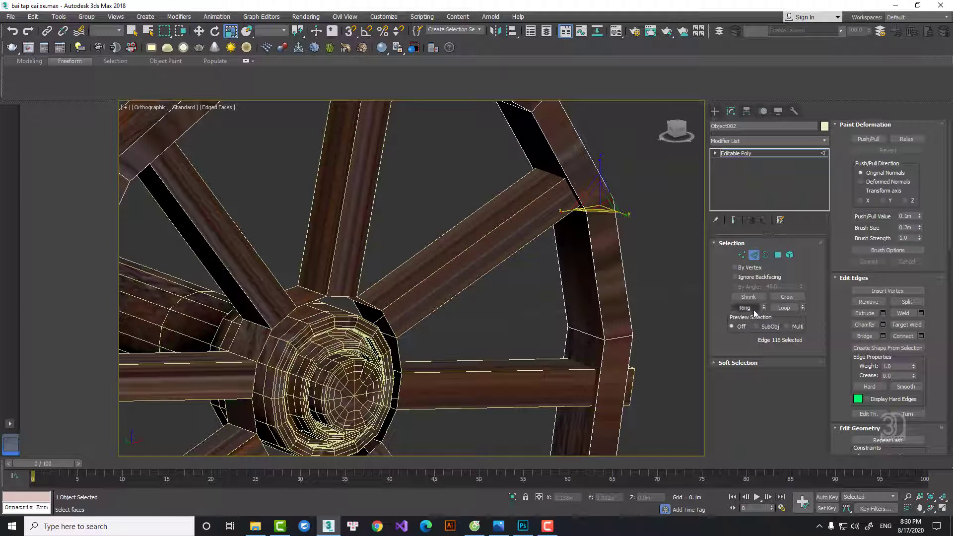
click(754, 310)
right_click(631, 243)
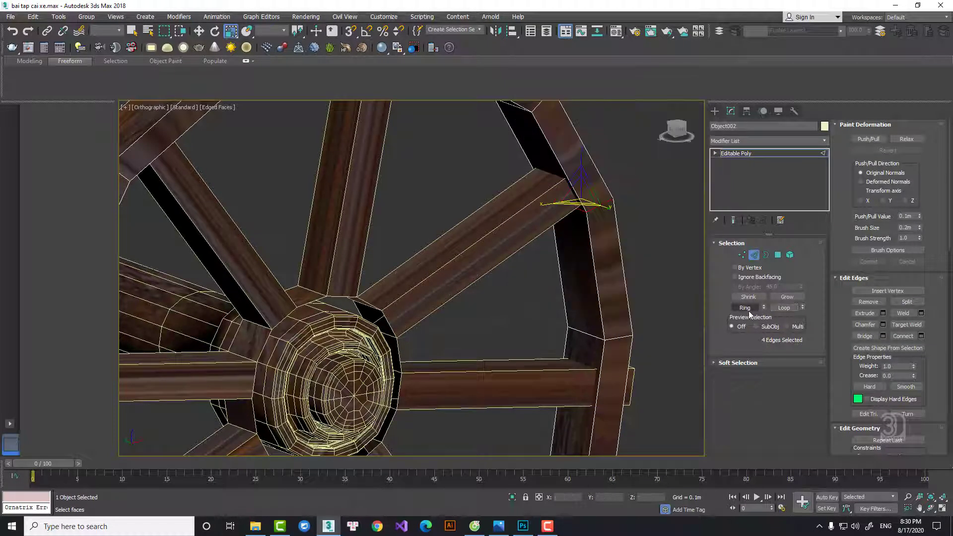
click(749, 310)
right_click(644, 260)
click(534, 262)
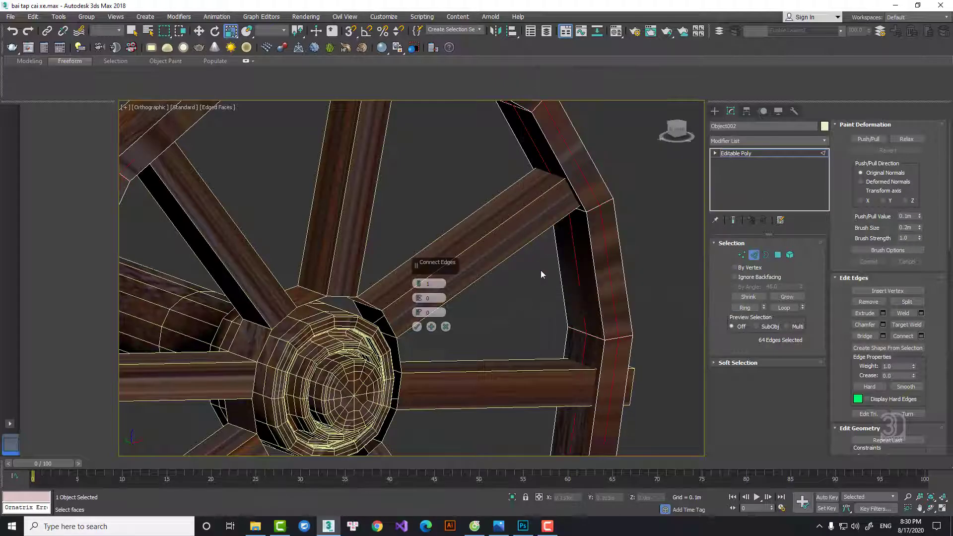
click(420, 282)
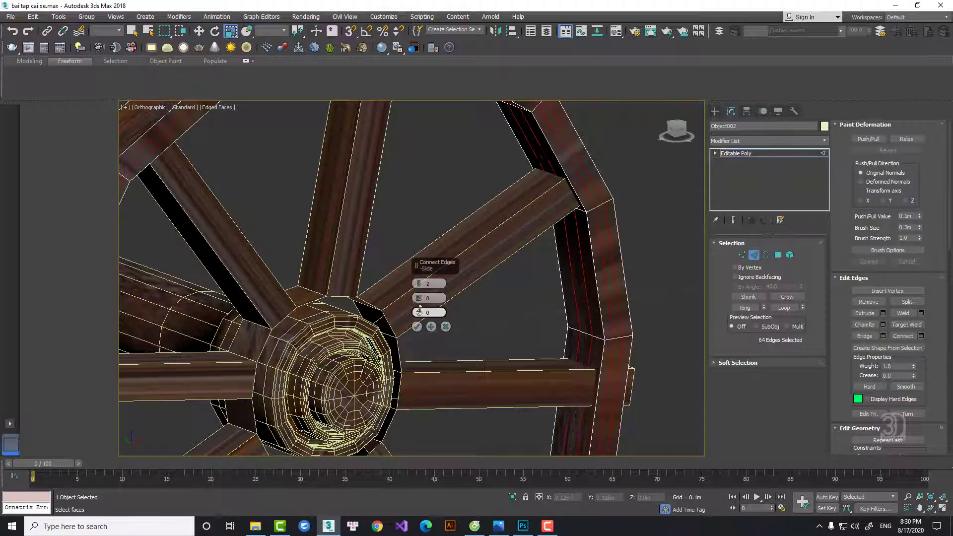
drag(419, 297, 433, 168)
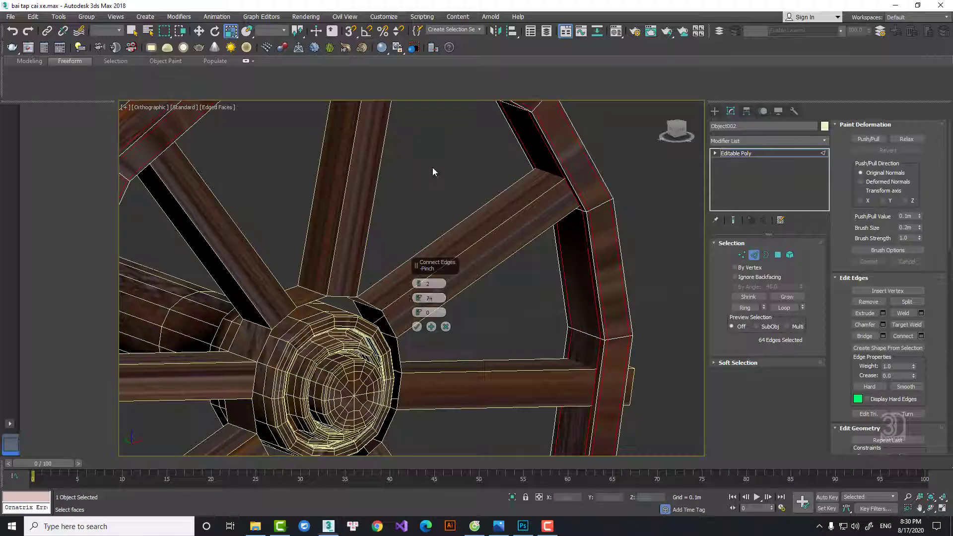
click(417, 327)
click(756, 256)
Select the lengthwise edges of all spokes and connect them with 2 segments, pinched outward close to the spoke ends
click(493, 222)
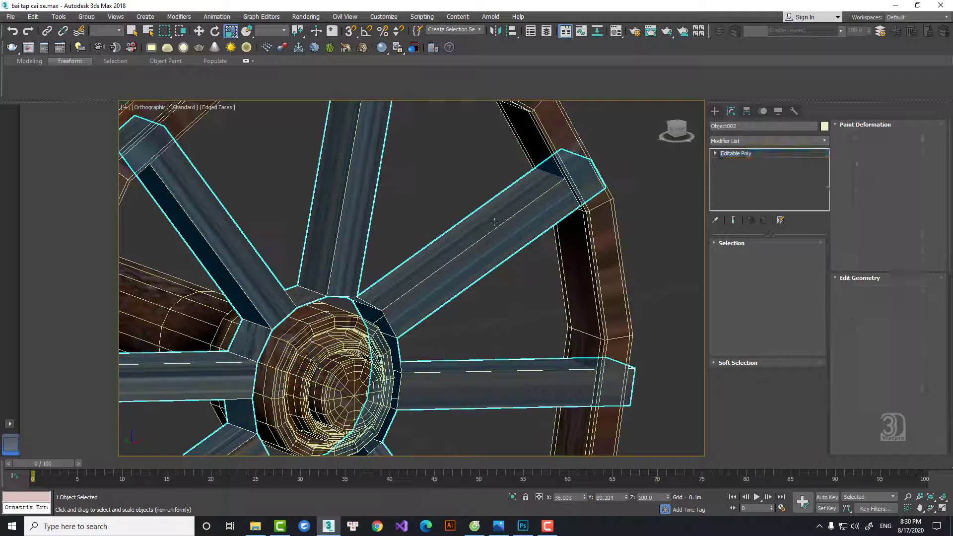
click(756, 255)
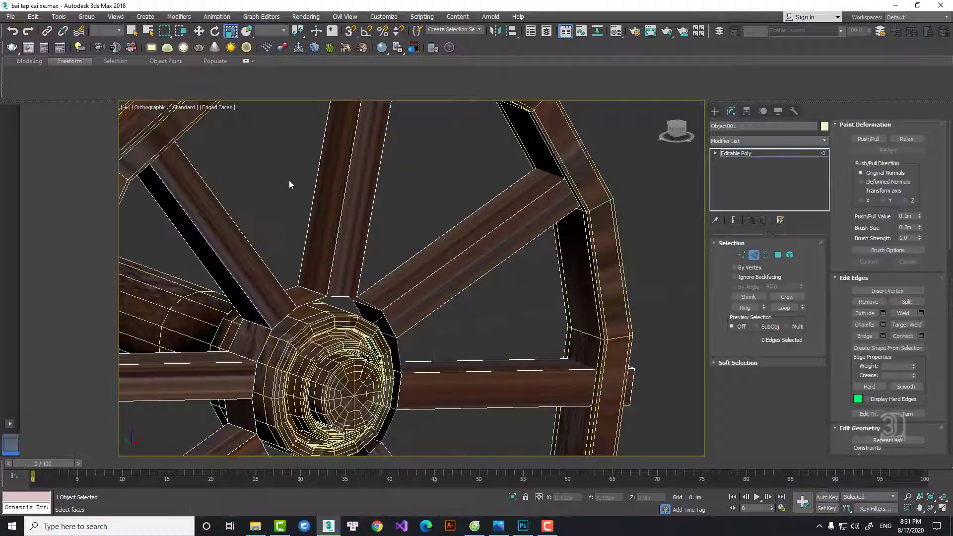
drag(272, 174, 488, 417)
middle_drag(487, 416, 568, 376)
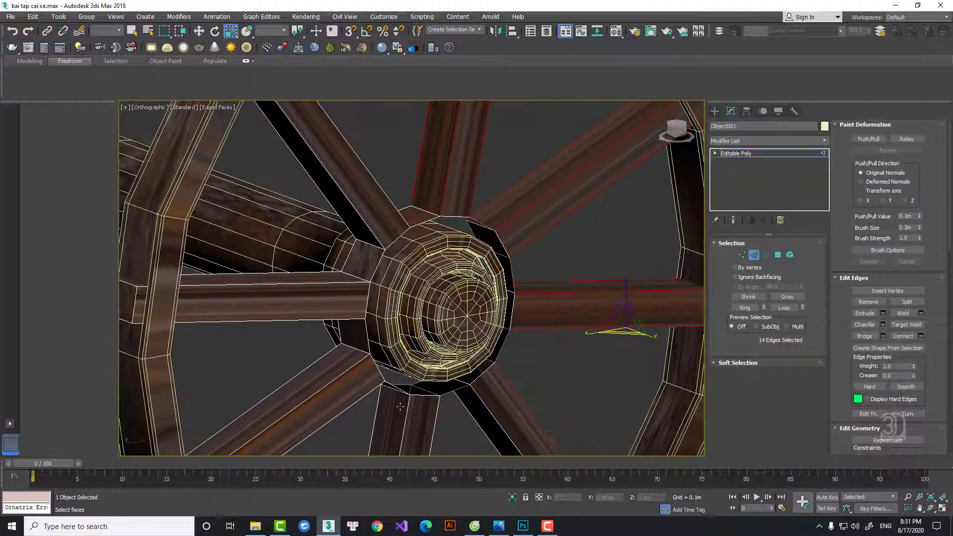
ctrl+drag(297, 372, 347, 178)
click(920, 335)
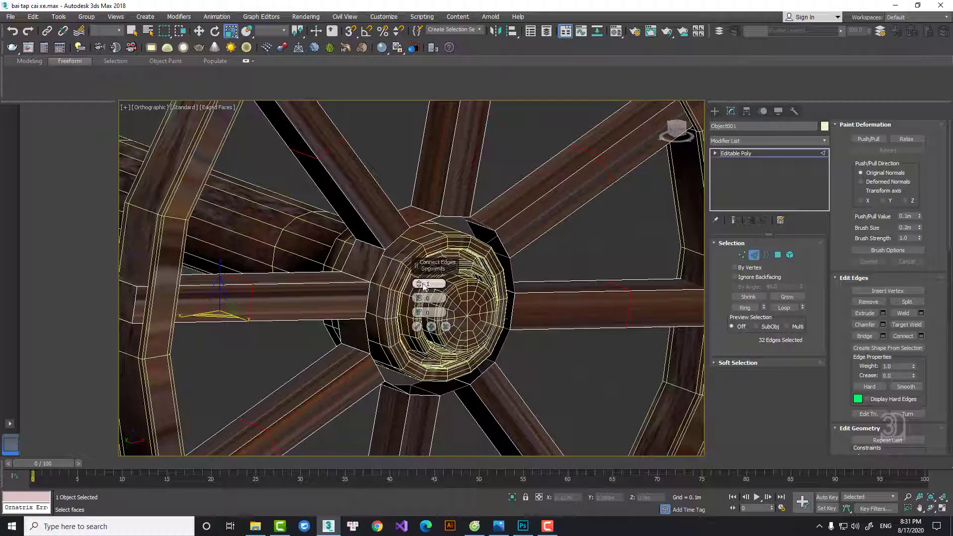
click(419, 281)
drag(421, 304, 421, 266)
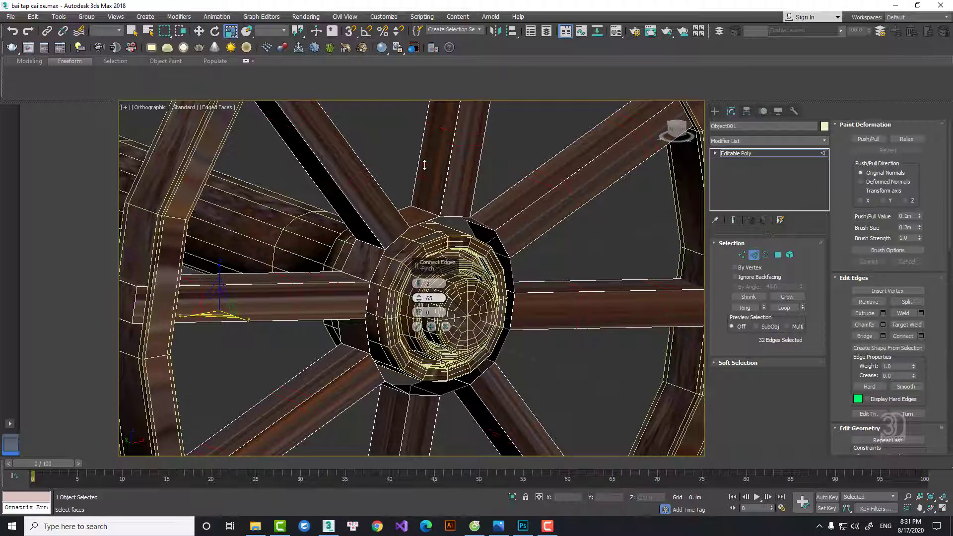
drag(425, 165, 429, 108)
click(417, 327)
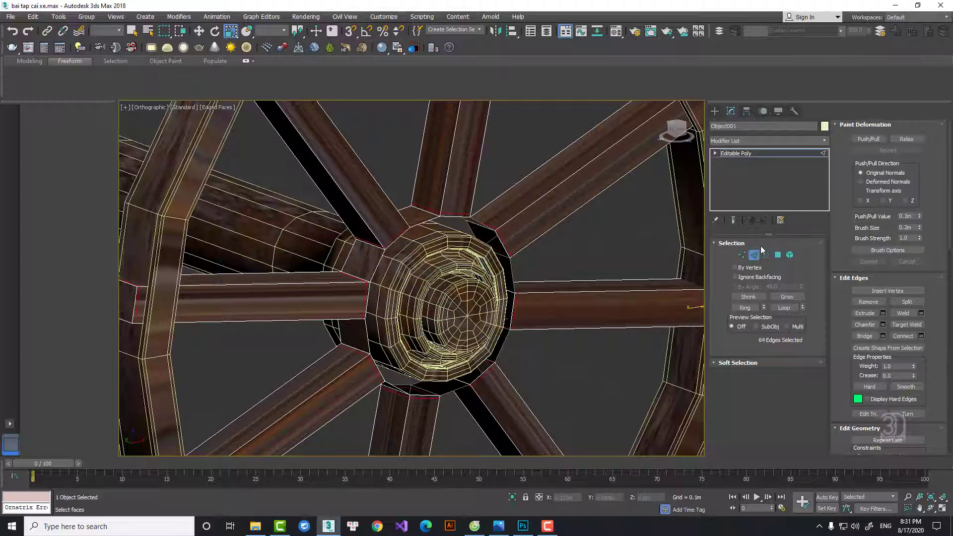
Select the open borders of the spoke object around the hub and extrude them inward toward the hub by scaling
click(766, 254)
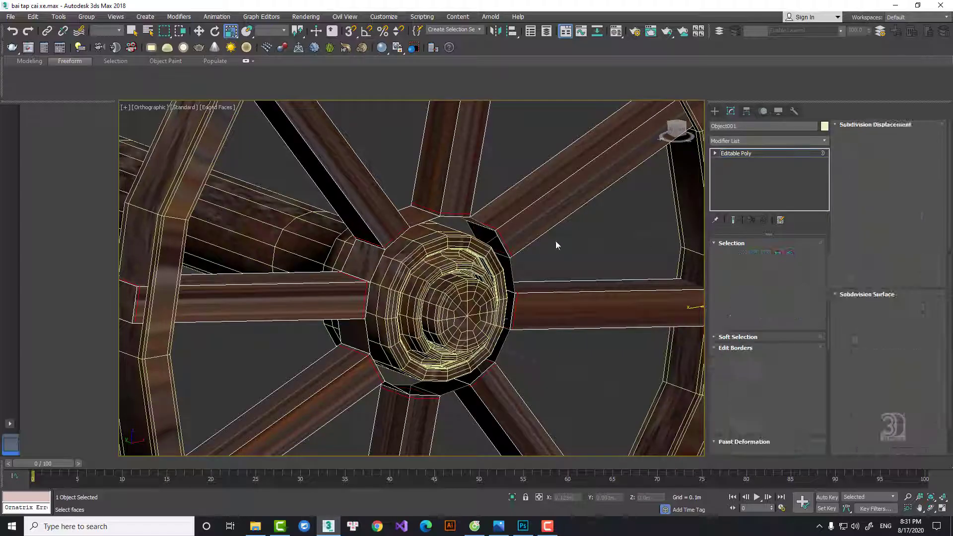
right_click(485, 236)
click(507, 265)
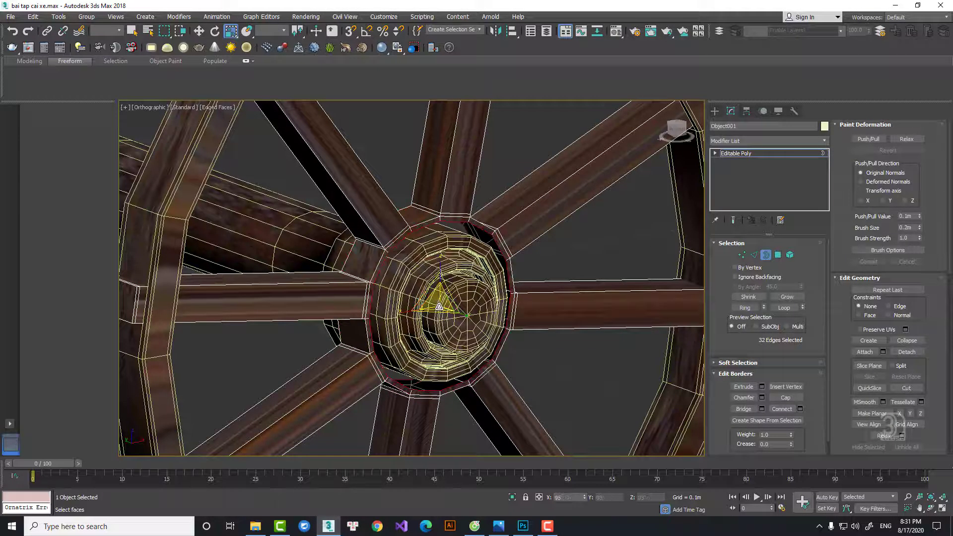
shift+drag(439, 307, 438, 347)
key(3)
key(w)
Select the rim and the spokes together and apply a TurboSmooth modifier to both
alt+middle_drag(447, 258, 467, 288)
scroll(589, 259, down, 6)
scroll(613, 206, up, 2)
drag(631, 160, 588, 261)
click(768, 136)
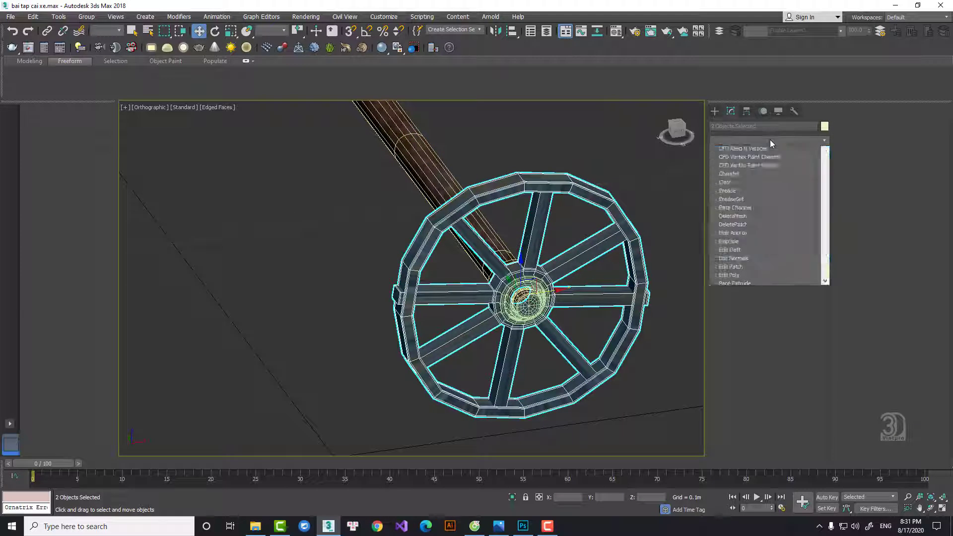
key(t)
key(t)
key(t)
key(Return)
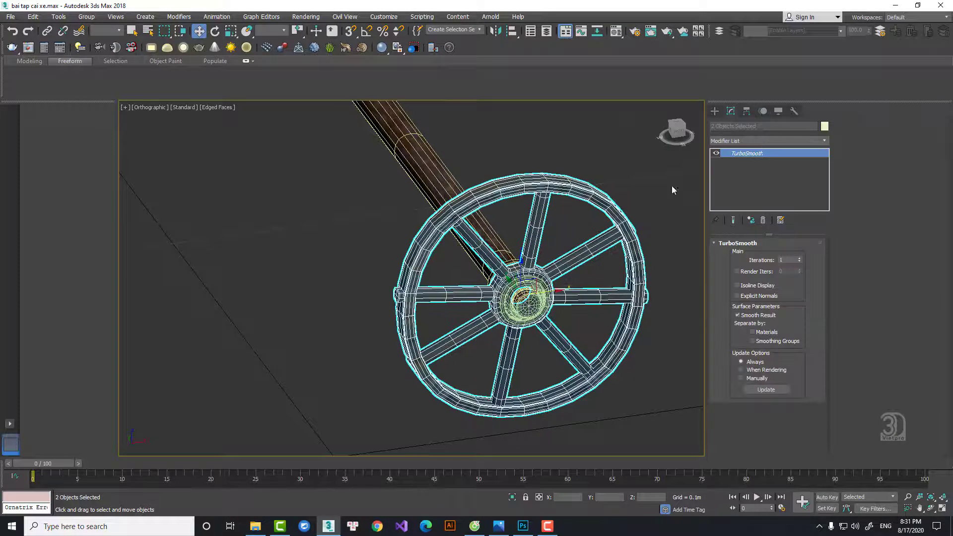
Check the smoothed wheel without edges, then isolate the selection to the spokes and disable their TurboSmooth display
key(F4)
alt+middle_drag(572, 215, 617, 253)
scroll(538, 230, up, 3)
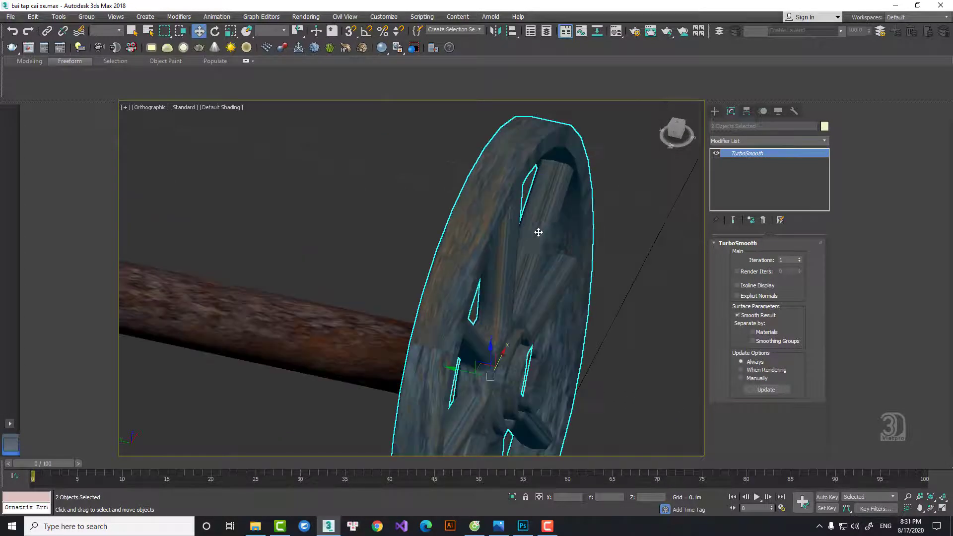
key(F4)
alt+click(588, 201)
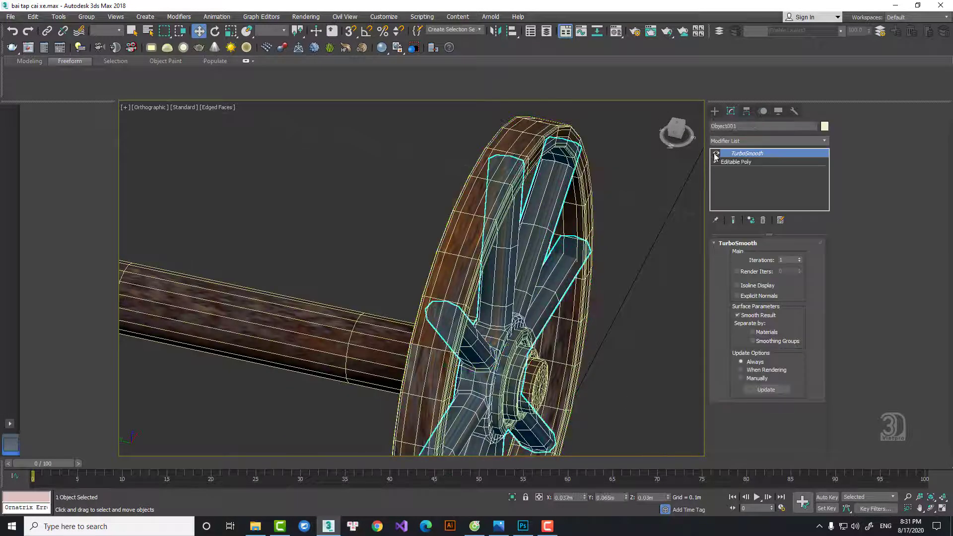
click(715, 154)
Ring-select the edges across the spokes' faces around the hub and connect them with 2 segments and a pinch of 65
alt+middle_drag(587, 192, 540, 202)
scroll(541, 202, up, 3)
middle_drag(582, 278, 566, 187)
click(750, 163)
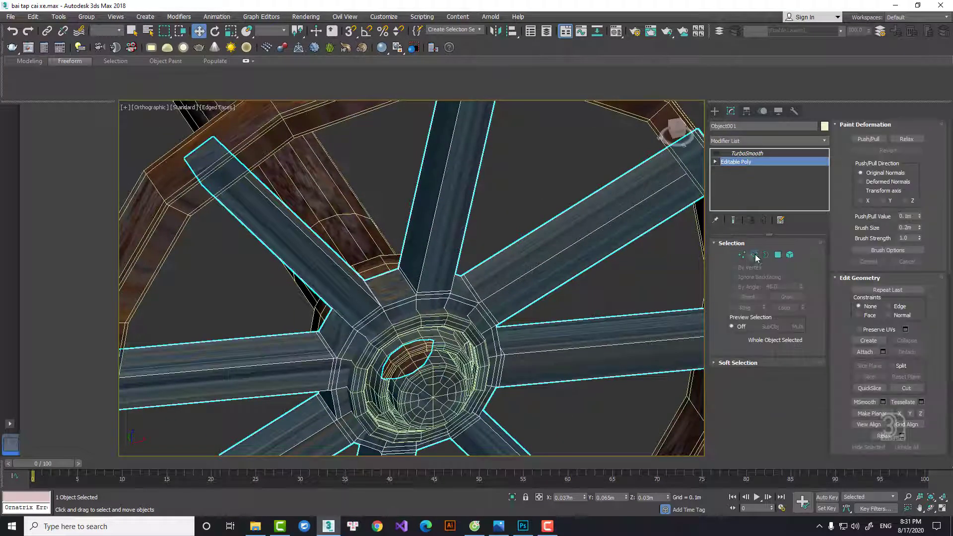
click(754, 255)
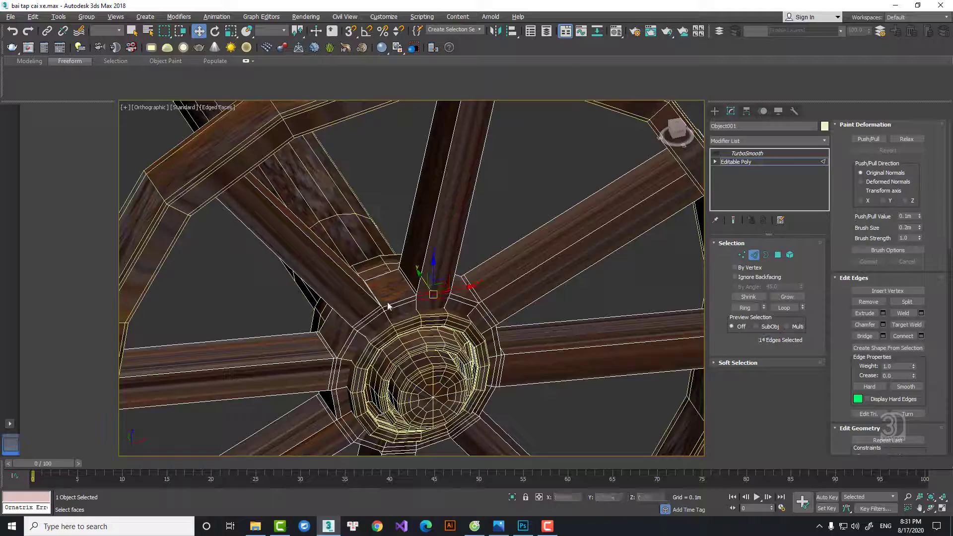
ctrl+click(366, 316)
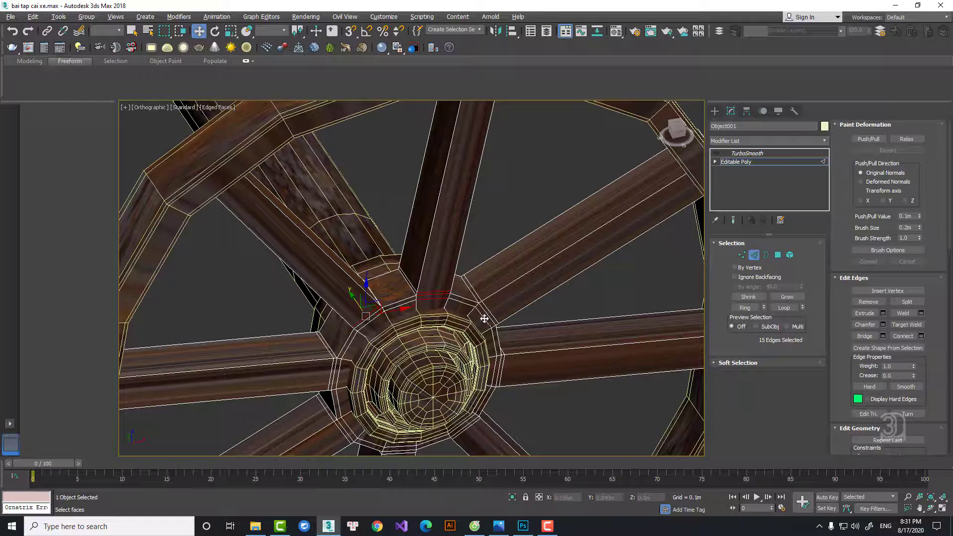
click(745, 308)
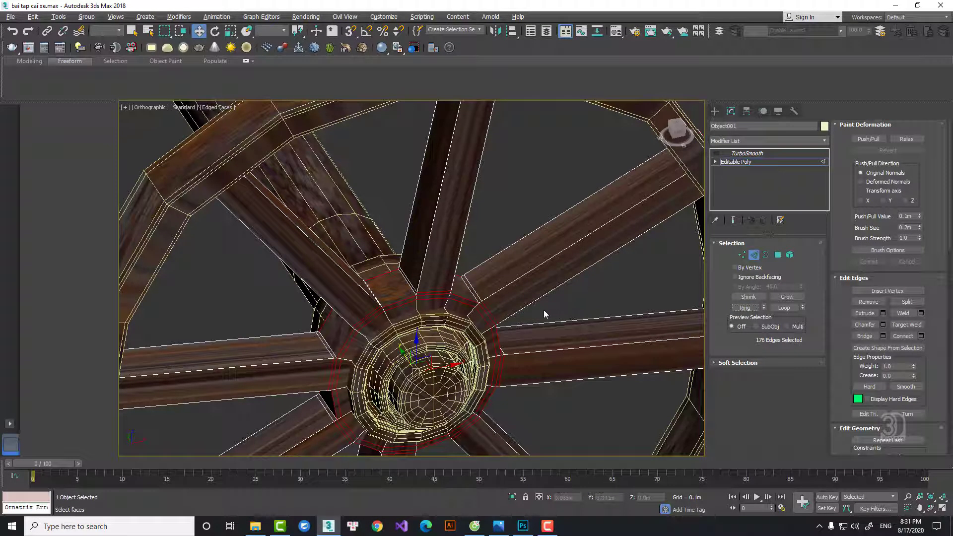
ctrl+click(497, 316)
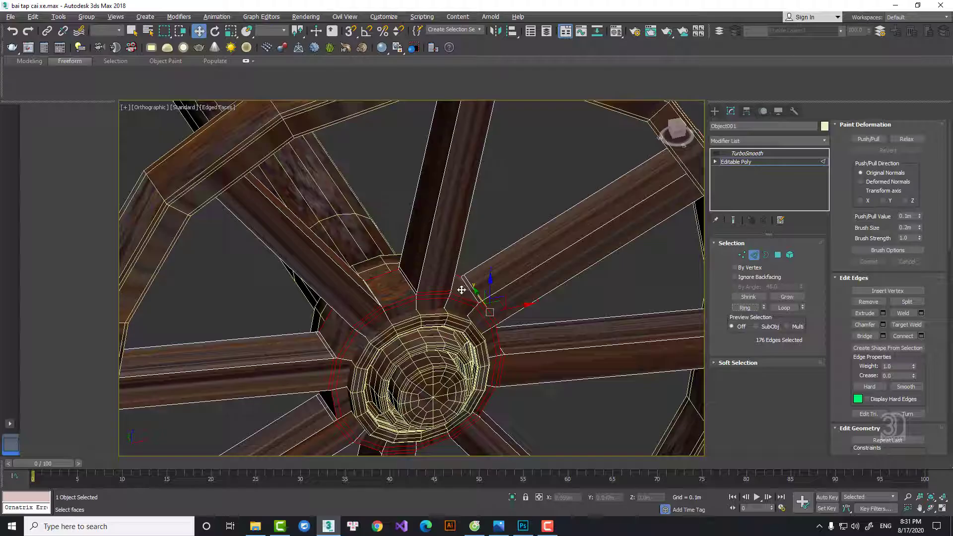
key(F3)
right_click(458, 287)
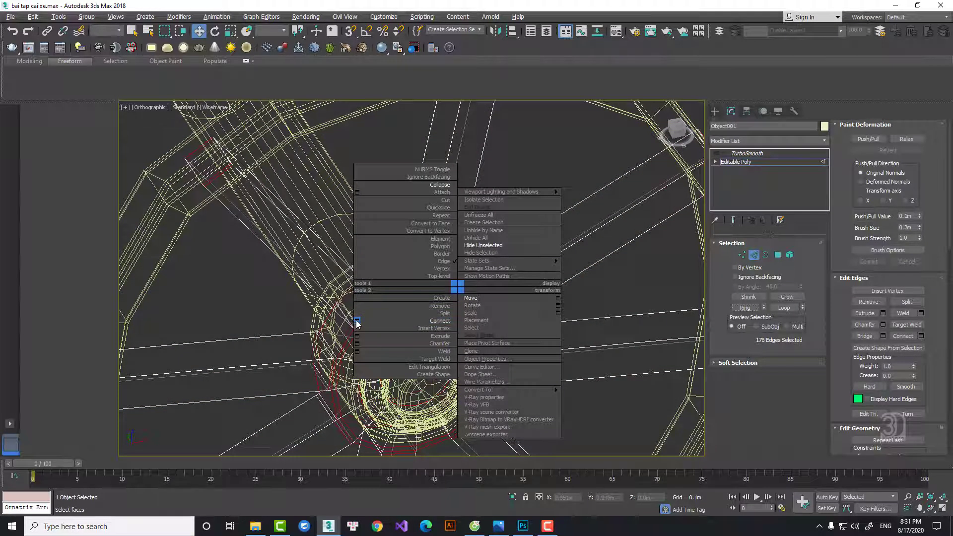
click(357, 322)
key(F3)
drag(418, 297, 426, 342)
click(417, 326)
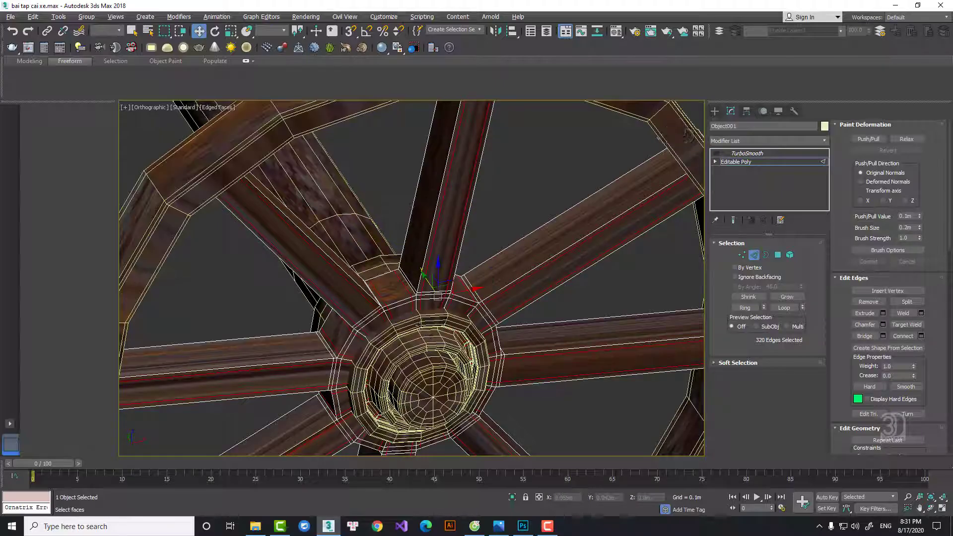
Ring-select the edges across the spokes' side faces and connect them with 2 segments and a pinch of 65
click(473, 287)
key(alt+r)
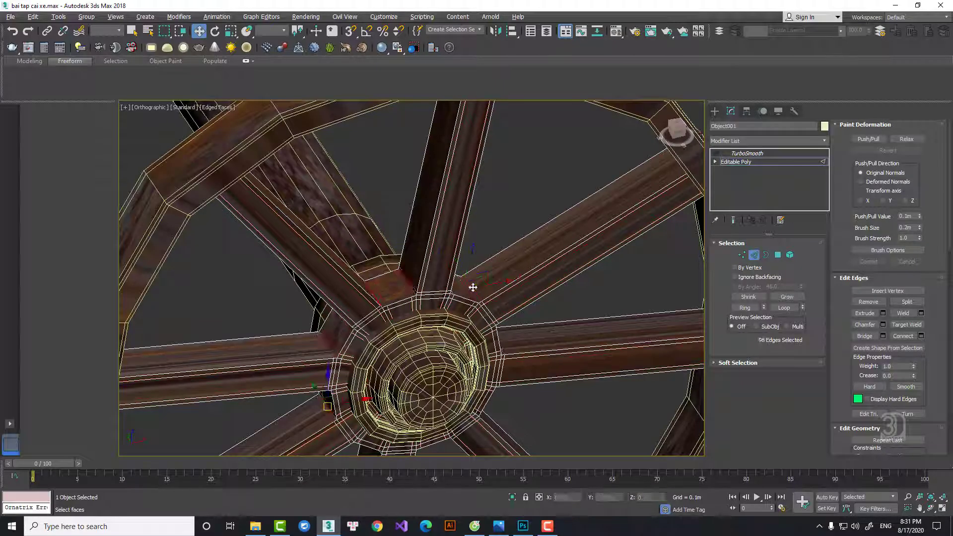
right_click(469, 284)
click(369, 322)
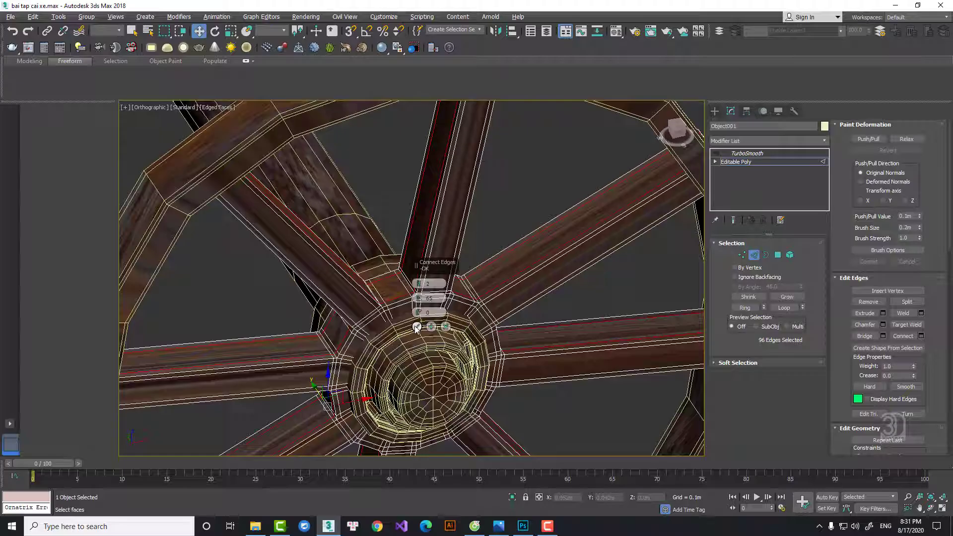
click(419, 298)
click(753, 254)
Return the spokes to their TurboSmooth level and examine the smoothed wheel with edge display off
click(747, 153)
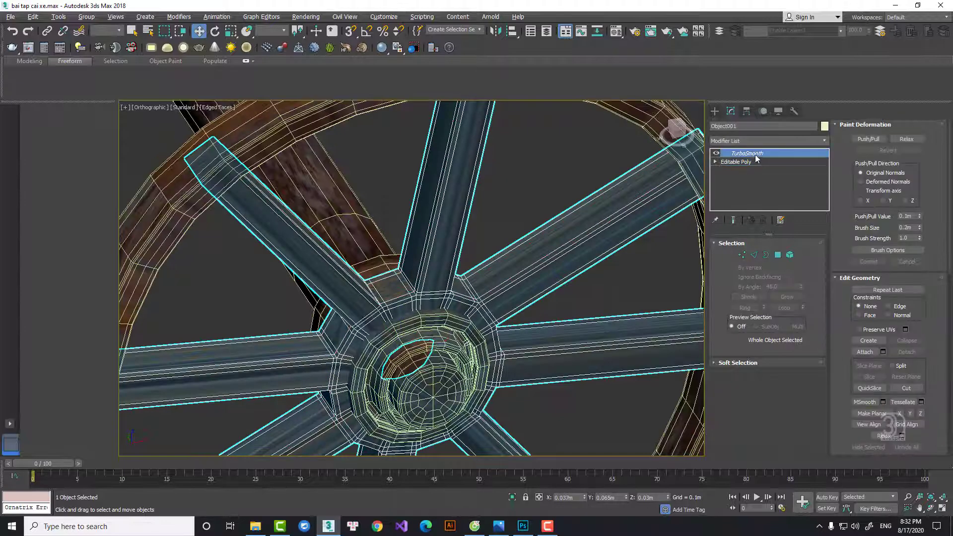
key(F4)
scroll(533, 244, down, 5)
alt+middle_drag(533, 244, 489, 250)
right_click(576, 230)
click(599, 240)
Apply the textured 01 - Default material to the spokes, then switch to the plain 02 - Default material for them
key(m)
drag(793, 119, 489, 250)
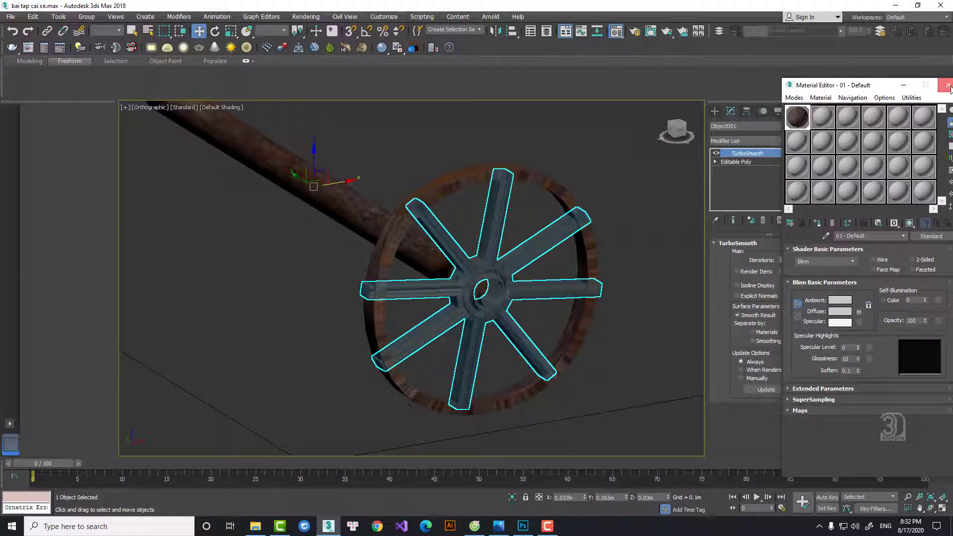
click(825, 120)
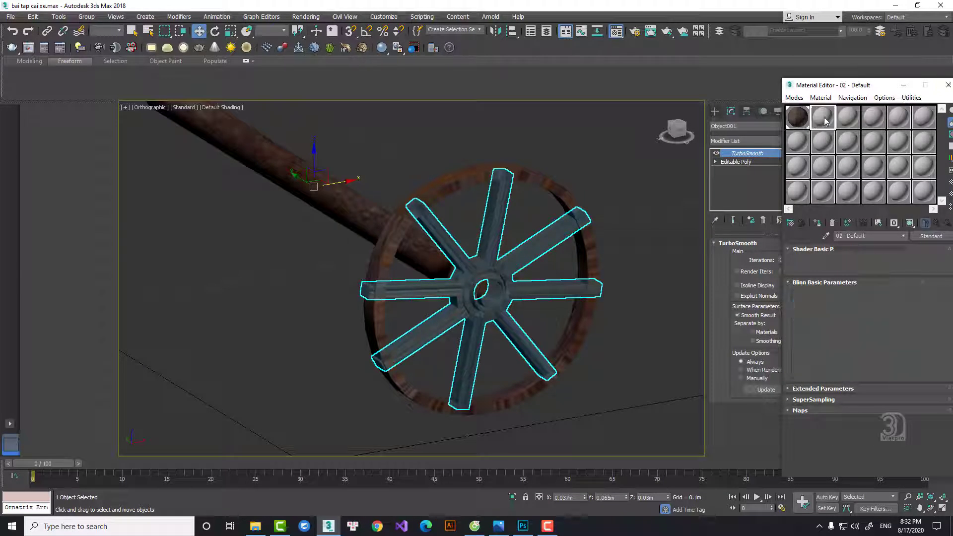
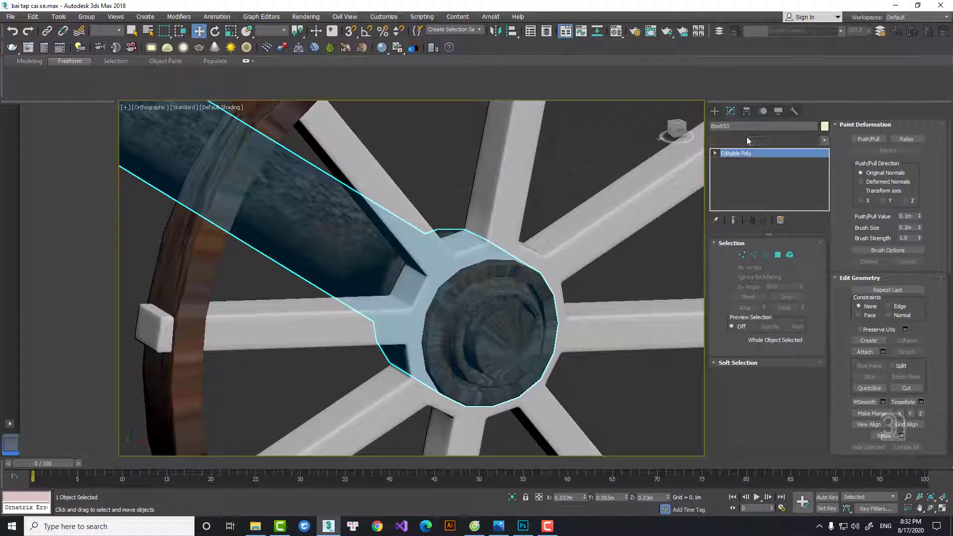
Add a TurboSmooth modifier to the axle and hub object
click(747, 141)
key(t)
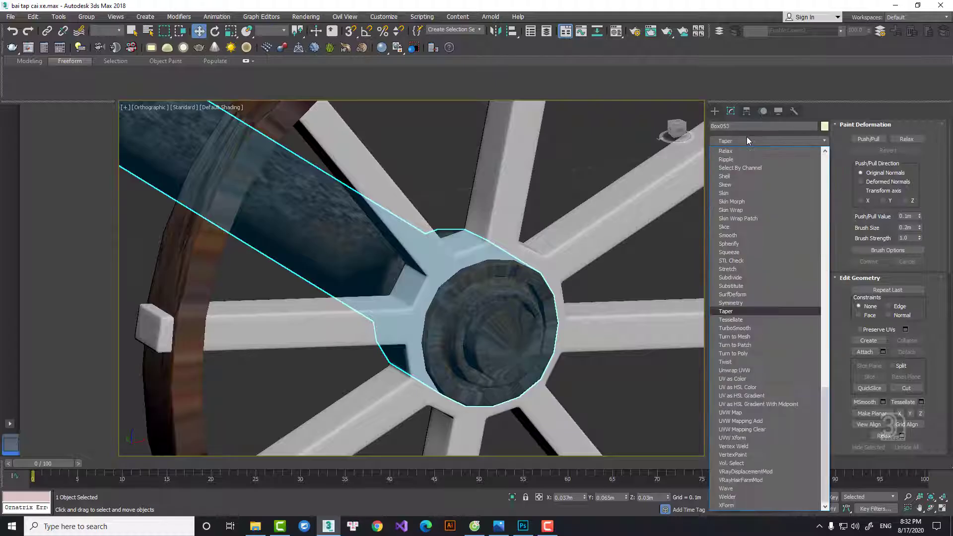
key(t)
key(t)
key(Return)
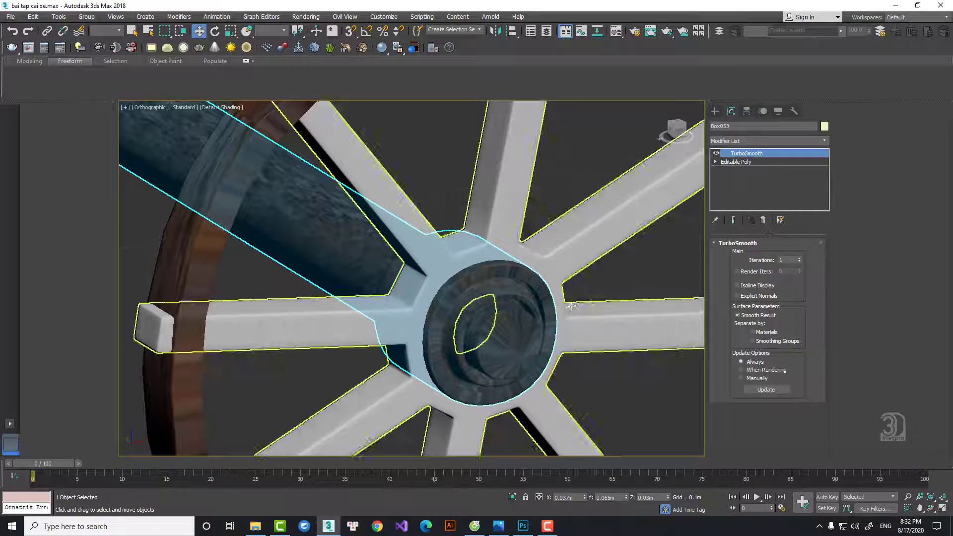
Disable the axle's TurboSmooth display and select the round end cap polygons of the hub in its Editable Poly
click(716, 153)
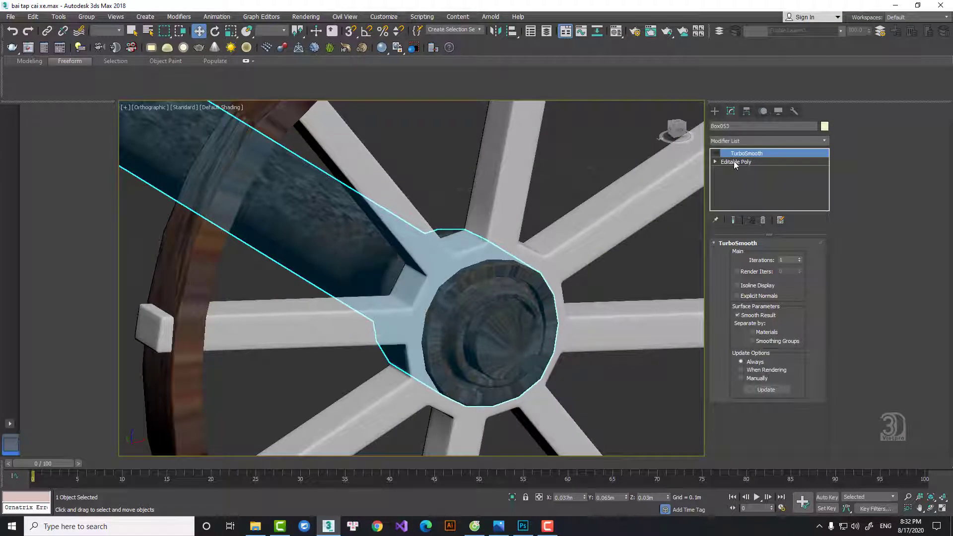
click(735, 162)
key(F4)
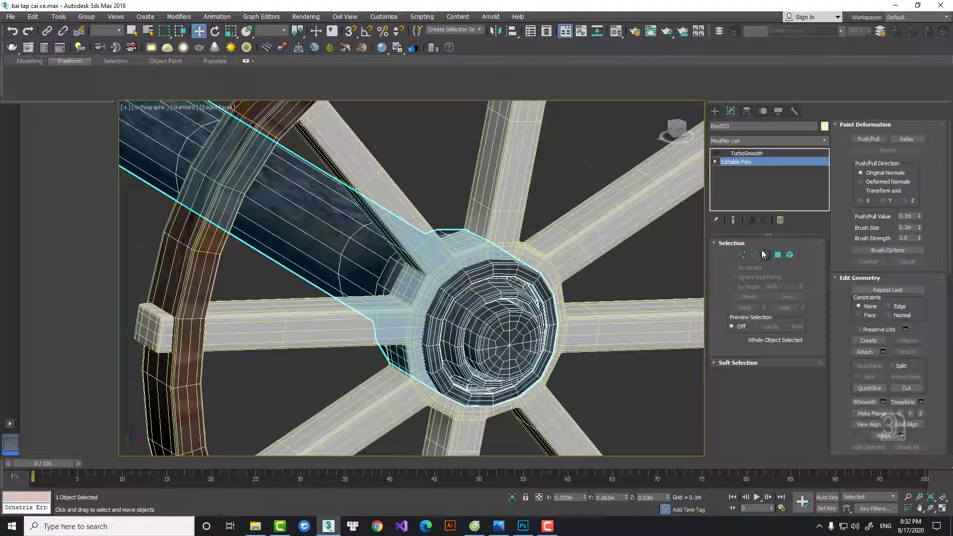
scroll(466, 330, up, 5)
click(743, 255)
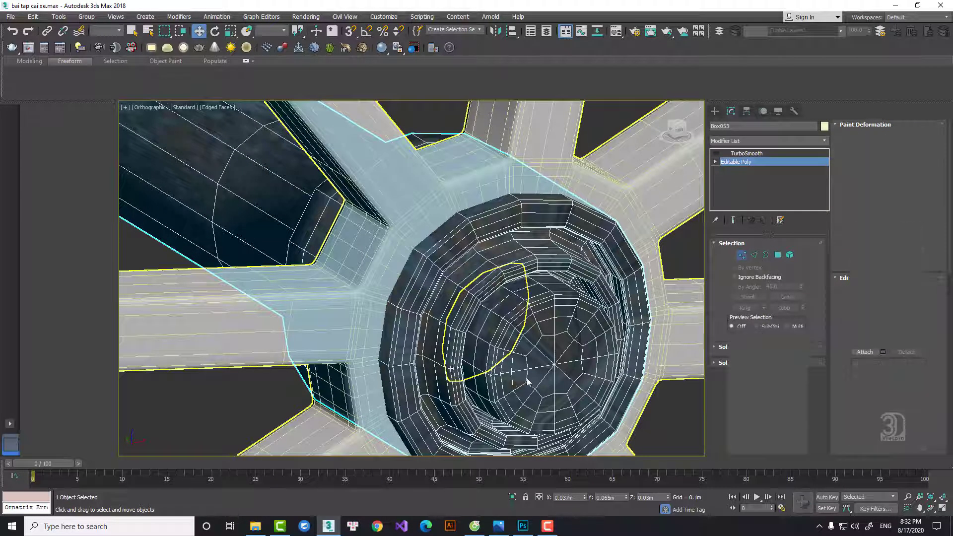
click(777, 256)
Add Unwrap UVW to the selected hub cap faces and peel them into a flat disc in the UV editor
click(764, 142)
key(u)
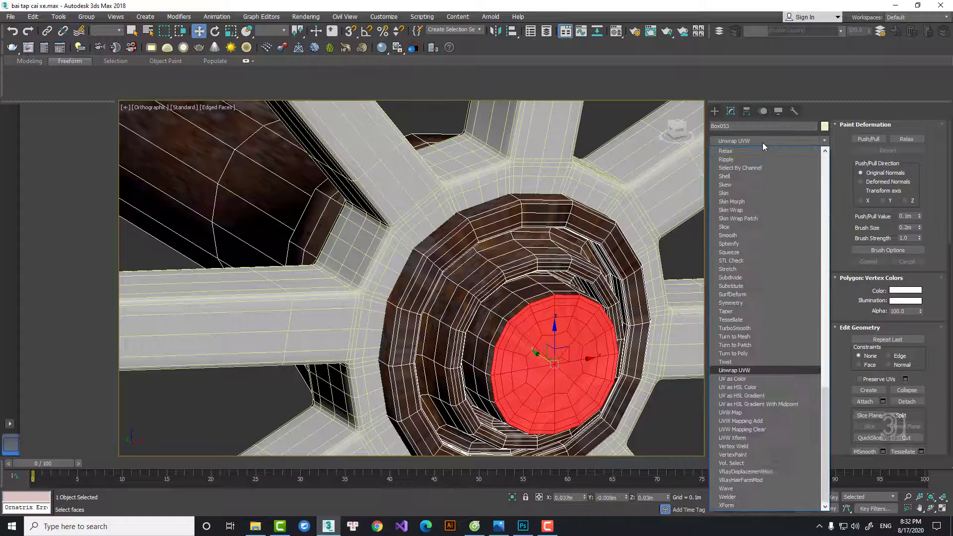
key(Return)
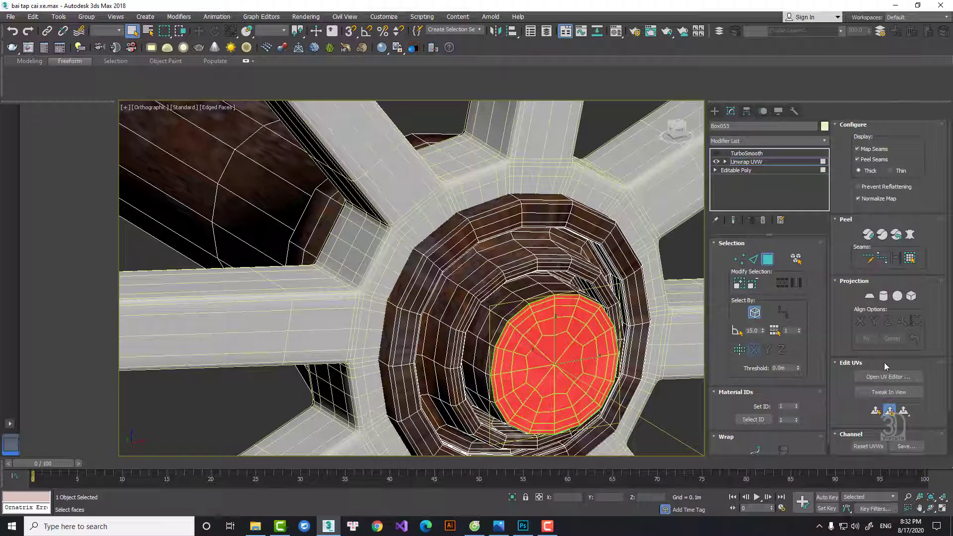
click(888, 376)
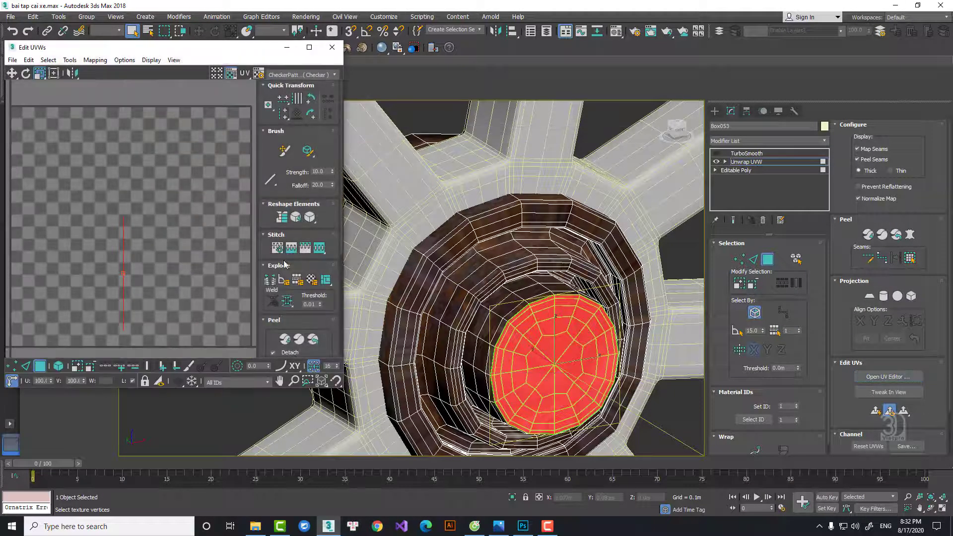
click(311, 341)
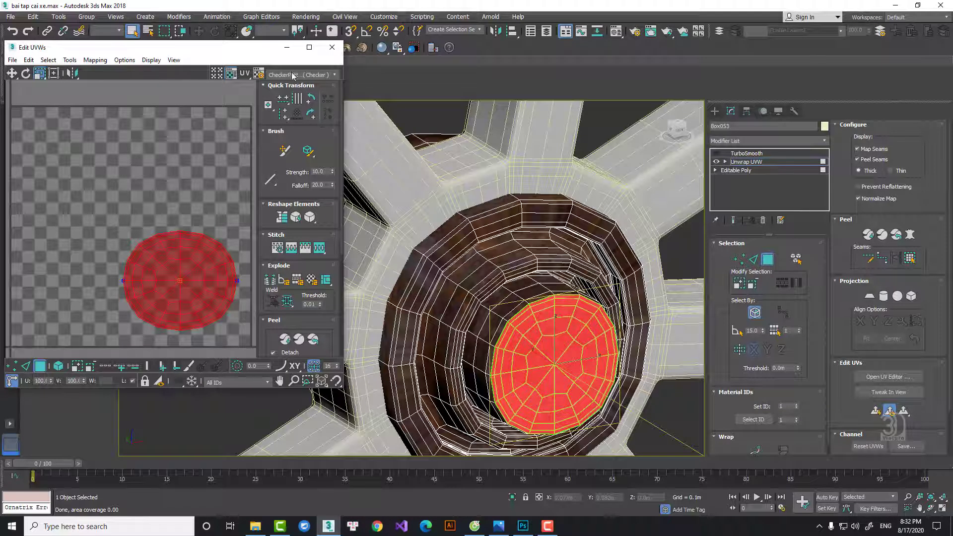
Maximize the UV editor and display the texture Map #2 (123.jpg) behind the cap's UVs
click(308, 48)
click(908, 32)
click(894, 55)
click(575, 343)
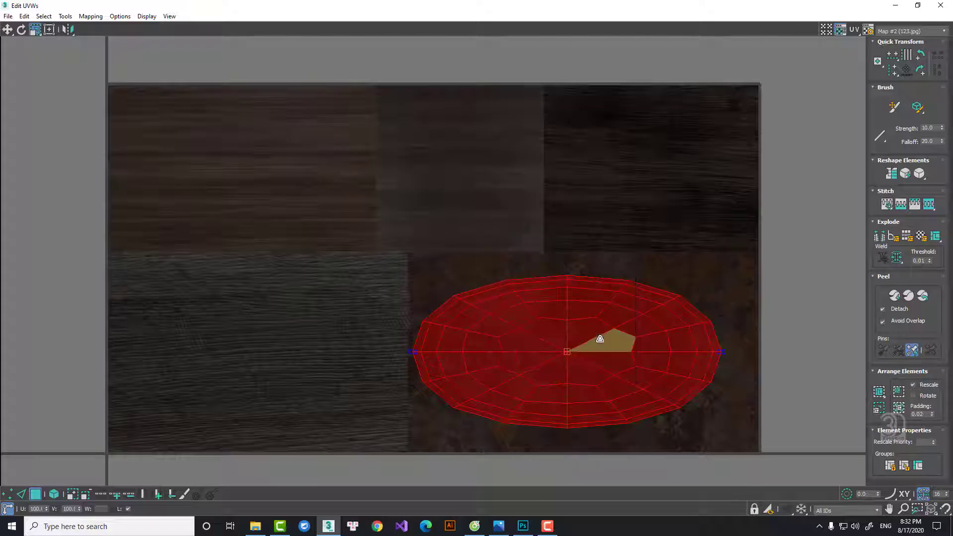
Reshape the hub cap's UV island into a round disc, place it within the rust texture area and close the UV editor
click(52, 31)
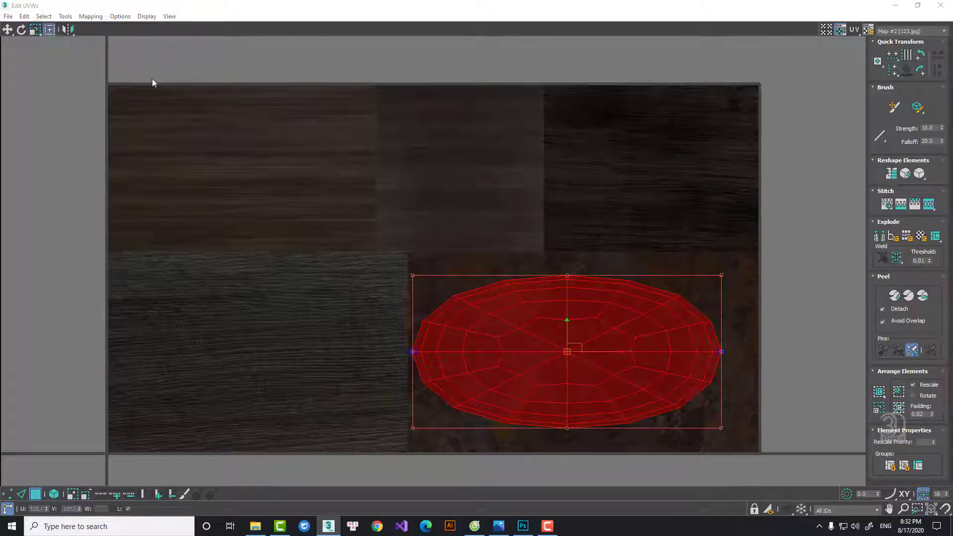
drag(715, 279, 573, 272)
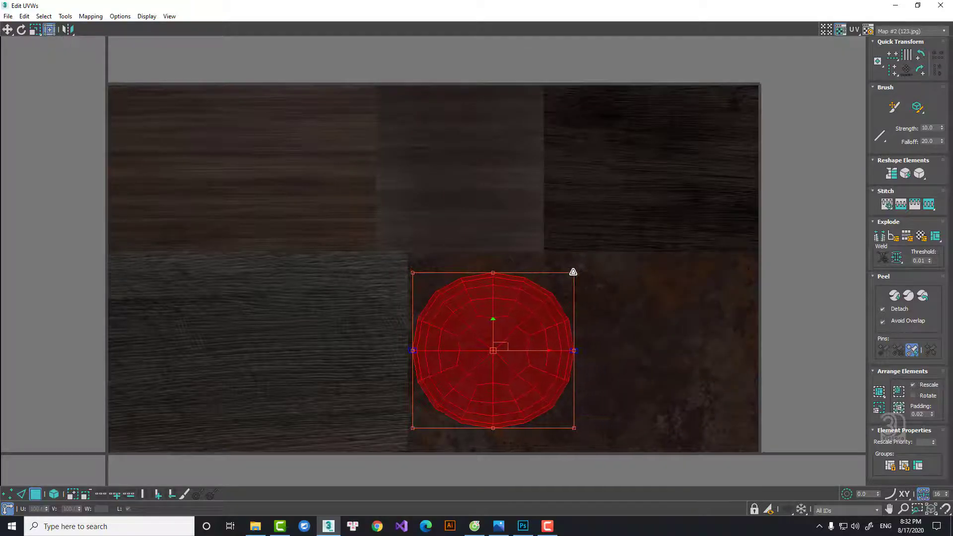
right_click(526, 308)
click(542, 321)
drag(542, 321, 585, 334)
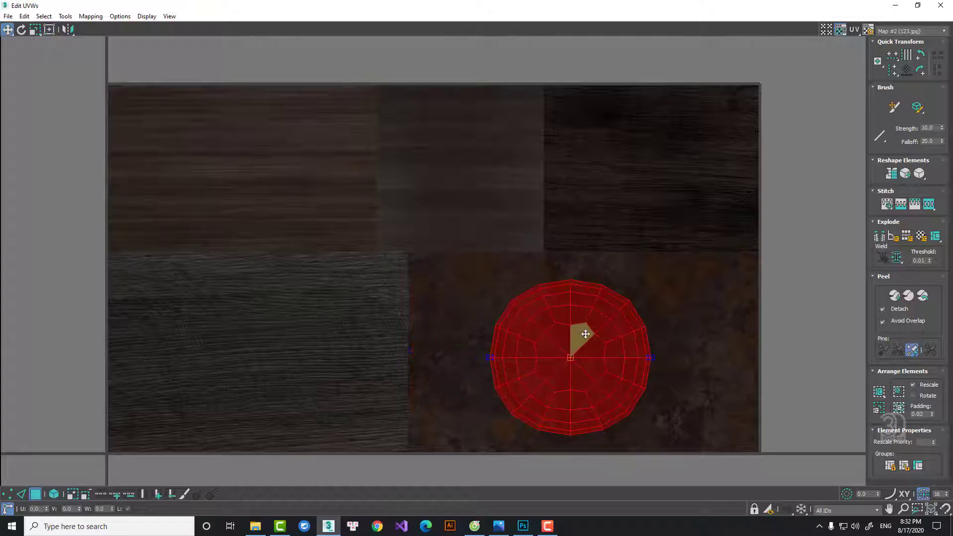
click(941, 5)
Collapse the axle and hub object's whole modifier stack into an Editable Poly and turn off the edged faces display
right_click(764, 161)
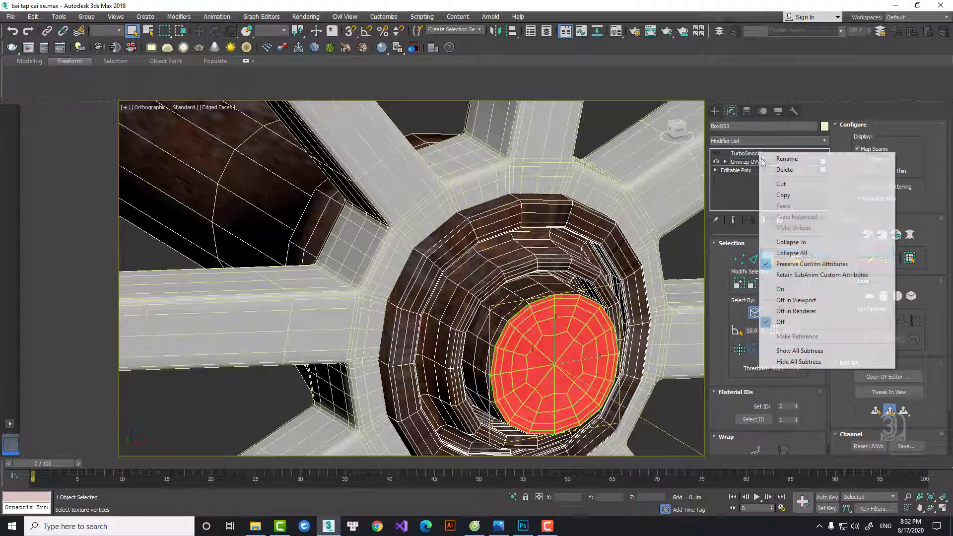
click(810, 248)
right_click(585, 272)
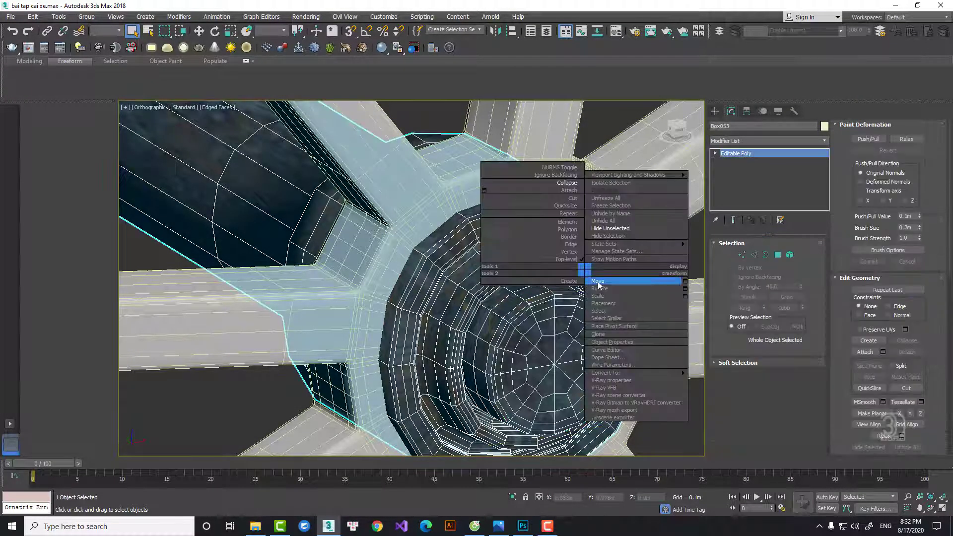
click(598, 277)
key(F4)
scroll(590, 300, down, 5)
scroll(590, 301, down, 5)
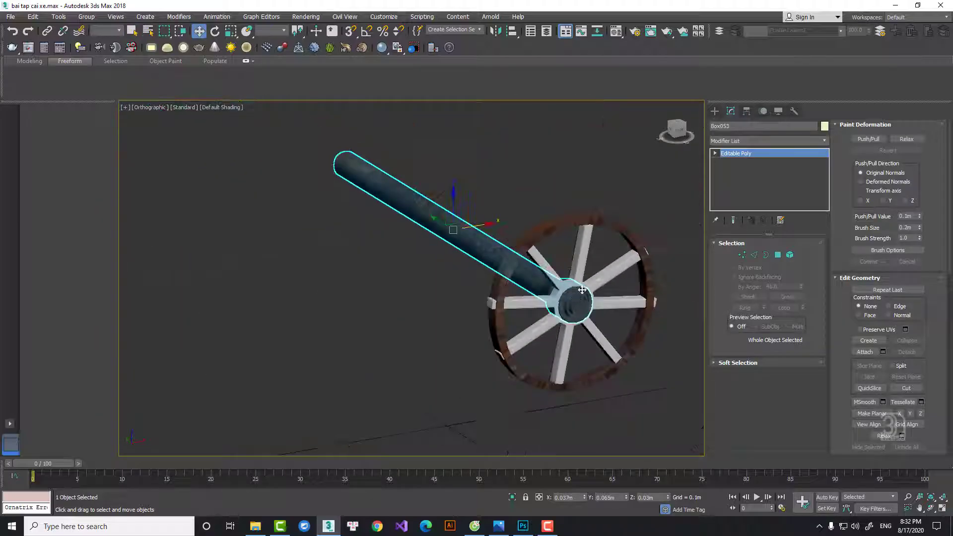
alt+middle_drag(582, 293, 616, 288)
Unhide all the hidden cart parts
right_click(582, 207)
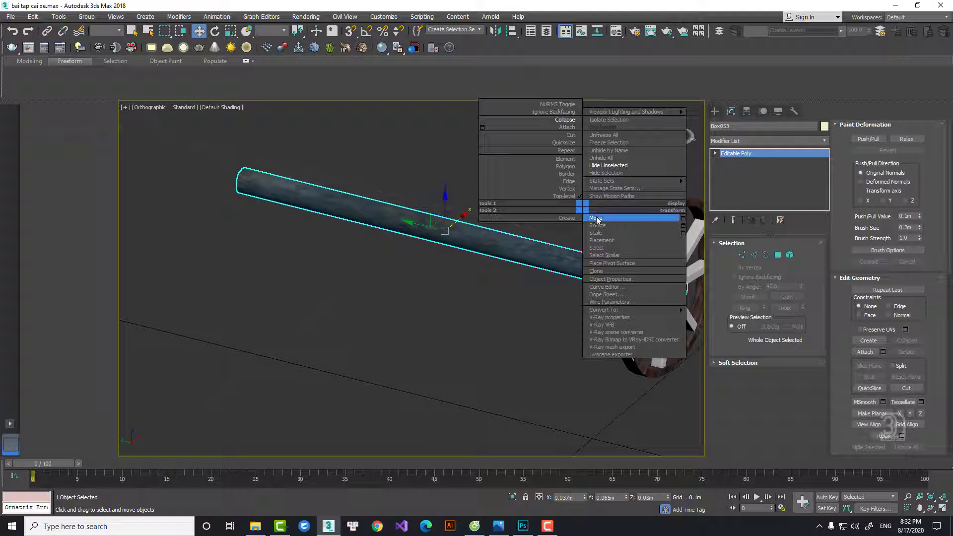
click(608, 158)
scroll(570, 230, down, 3)
scroll(426, 227, down, 4)
alt+middle_drag(531, 227, 406, 226)
scroll(440, 257, up, 5)
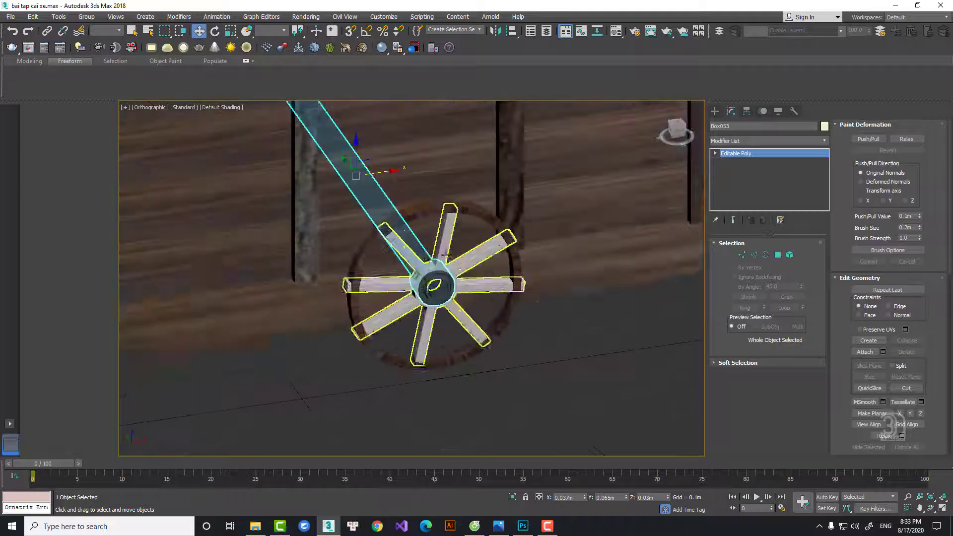
Select the spokes and rim together and enlarge them uniformly to nearly three times their size
click(466, 262)
ctrl+click(486, 215)
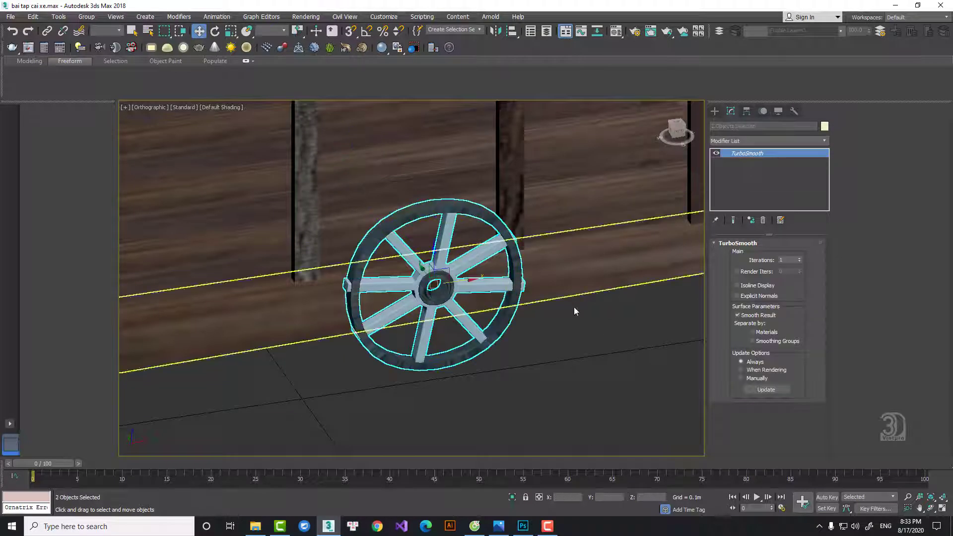
right_click(467, 292)
click(484, 316)
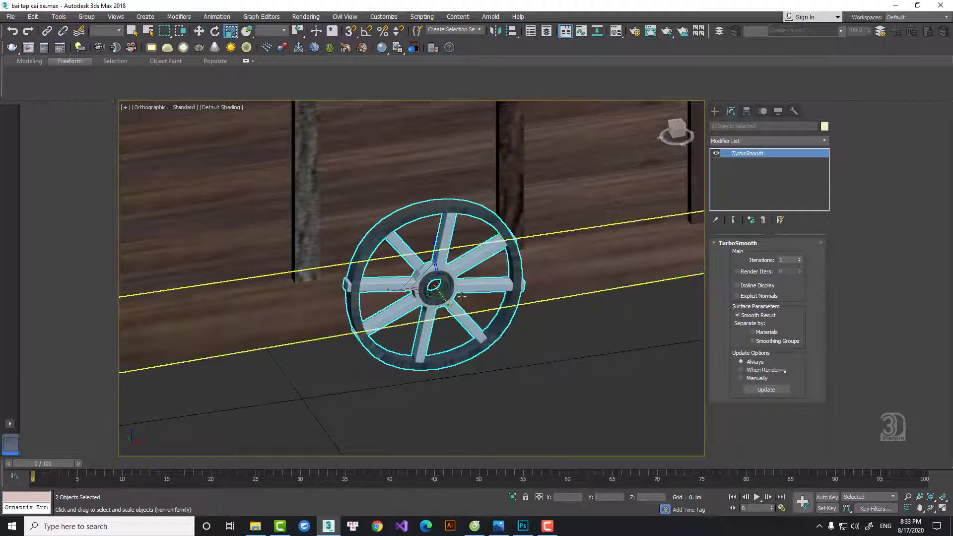
scroll(434, 287, up, 8)
scroll(424, 166, down, 10)
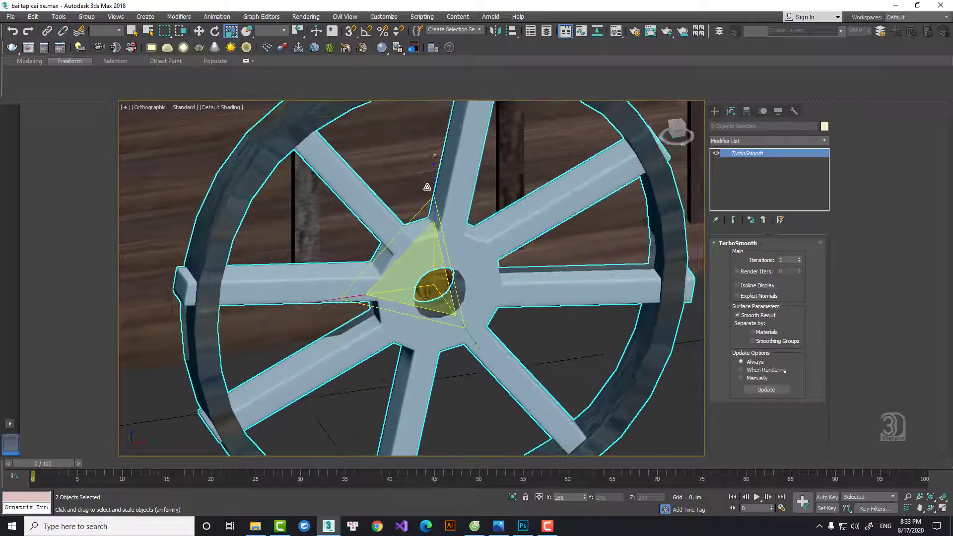
alt+middle_drag(446, 189, 471, 201)
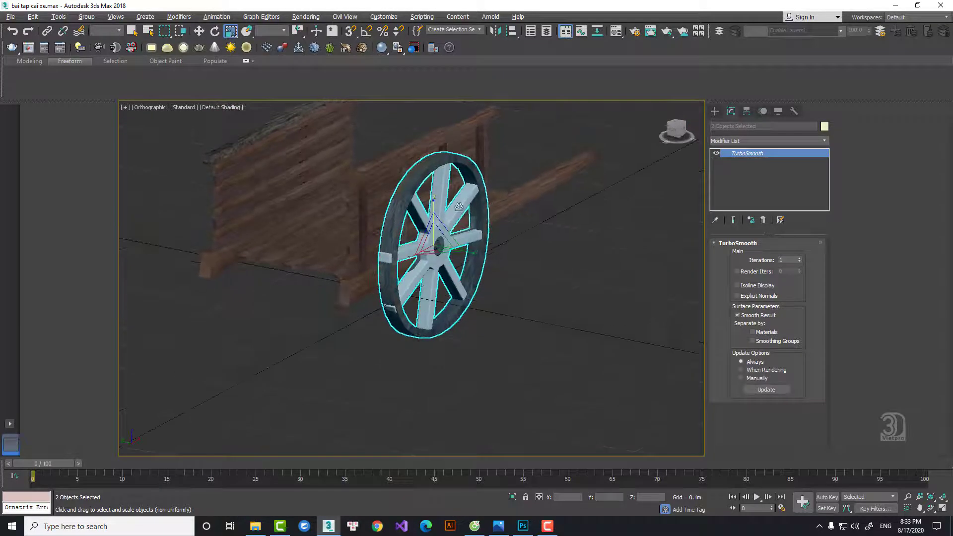
Move the axle along its length so its hub meets the centre of the enlarged wheel
right_click(431, 215)
click(444, 219)
scroll(428, 233, up, 4)
alt+middle_drag(415, 255, 493, 288)
scroll(470, 259, up, 5)
click(358, 263)
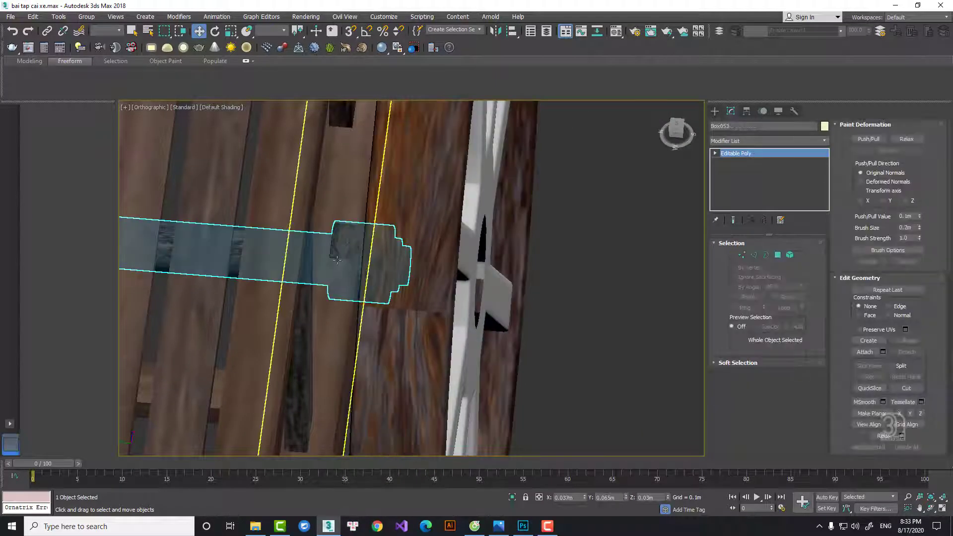
alt+middle_drag(358, 263, 169, 253)
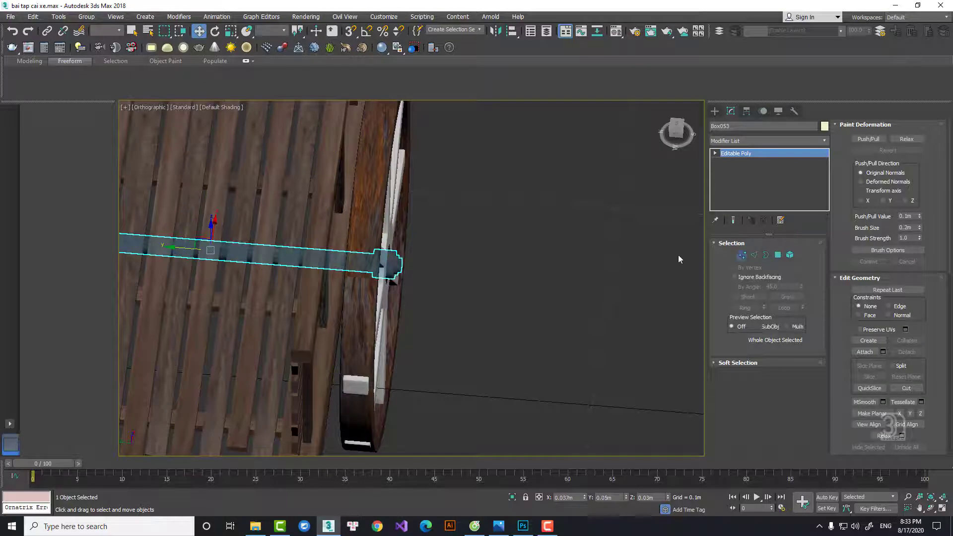
Select the hub-end vertices, then return to object level and enlarge the whole axle uniformly to about 240%
drag(502, 226, 312, 330)
scroll(312, 330, down, 4)
middle_drag(320, 318, 456, 310)
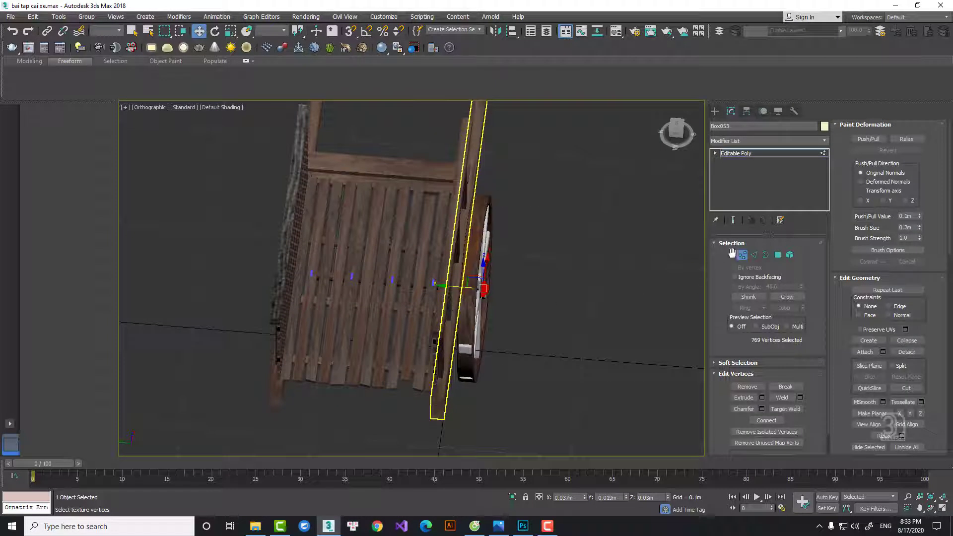
right_click(464, 266)
click(489, 294)
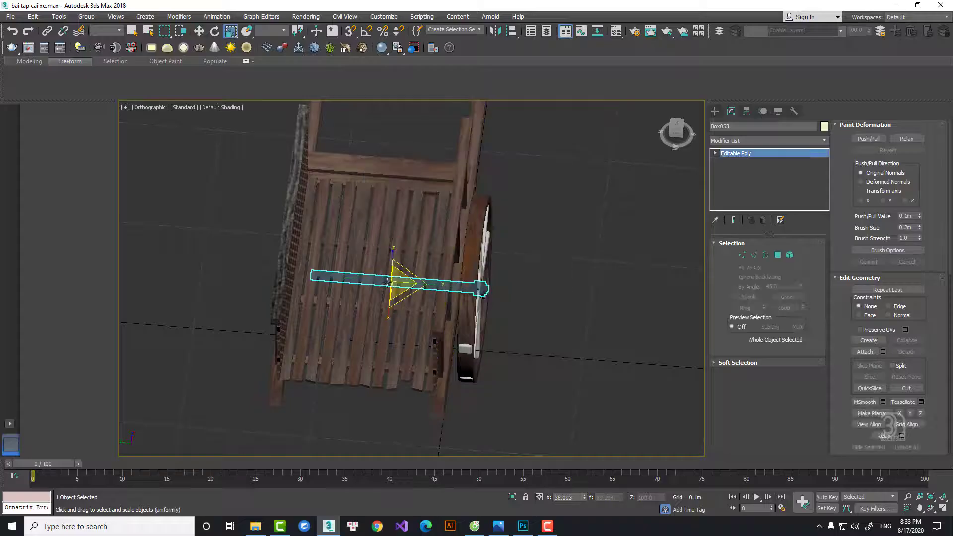
drag(401, 282, 404, 180)
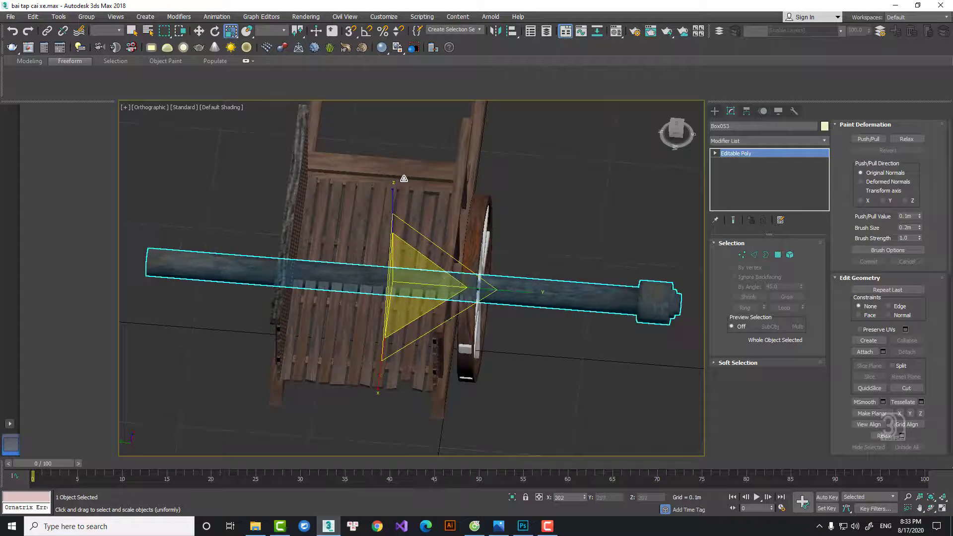
Move the enlarged axle along its length so it crosses the cart bed and its hub end sits just outside the wheel
right_click(433, 212)
click(457, 213)
drag(385, 272, 290, 269)
scroll(289, 268, down, 5)
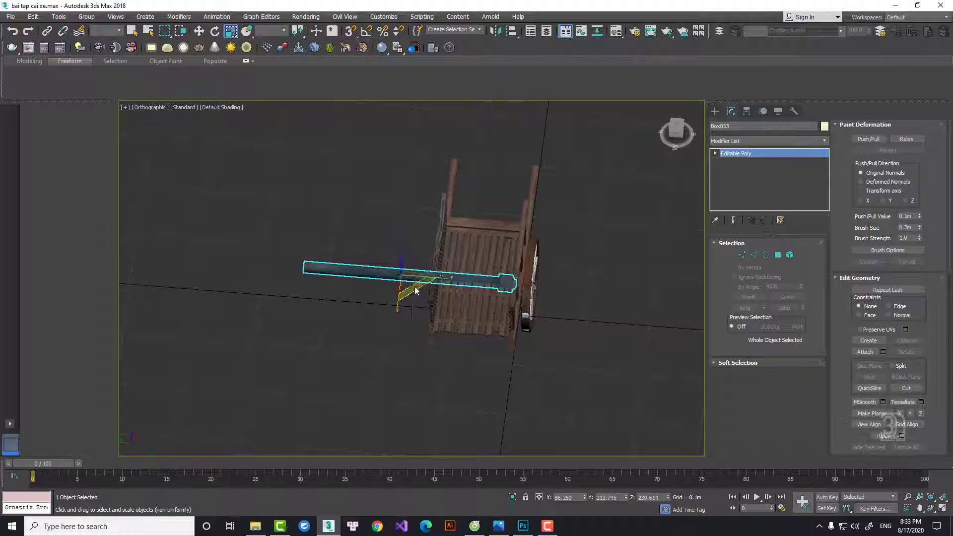
drag(376, 276, 457, 279)
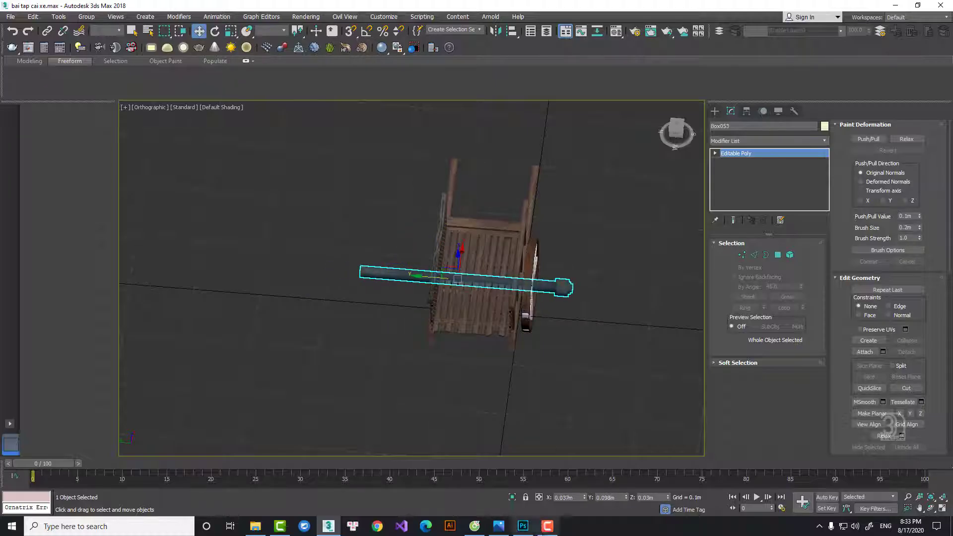
click(546, 526)
click(903, 479)
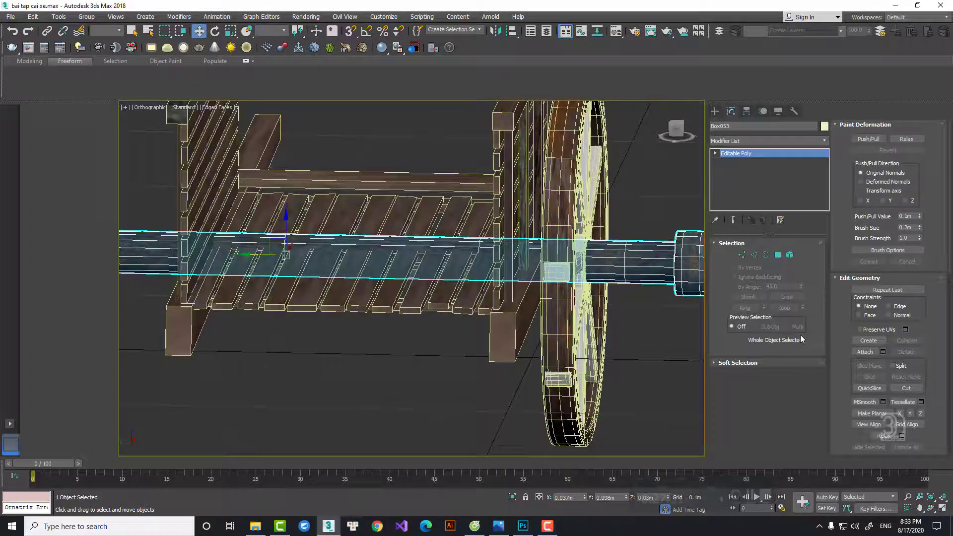
Scale the hub-end vertices of the axle up uniformly to about 174% and shift them slightly toward the wheel
click(741, 256)
scroll(535, 207, down, 3)
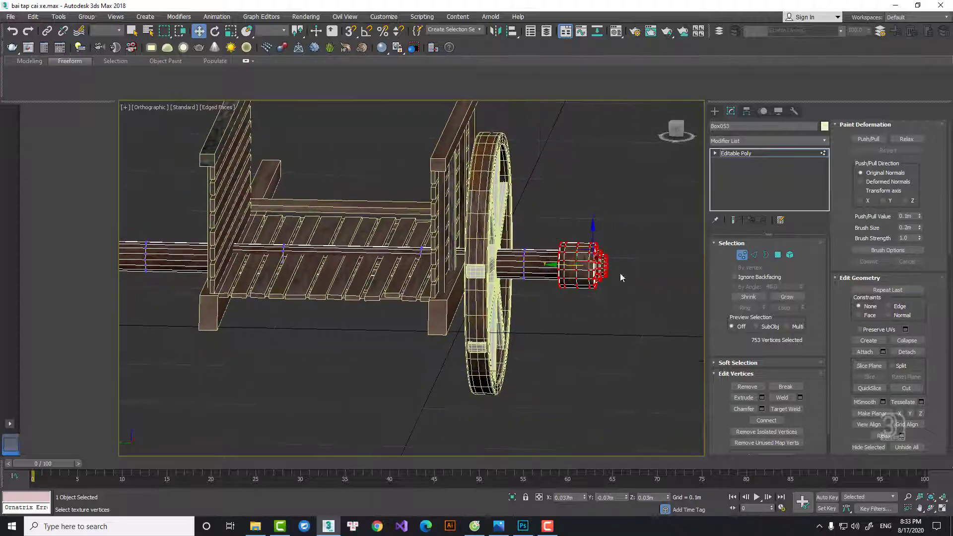
right_click(621, 277)
click(640, 283)
drag(603, 259, 600, 222)
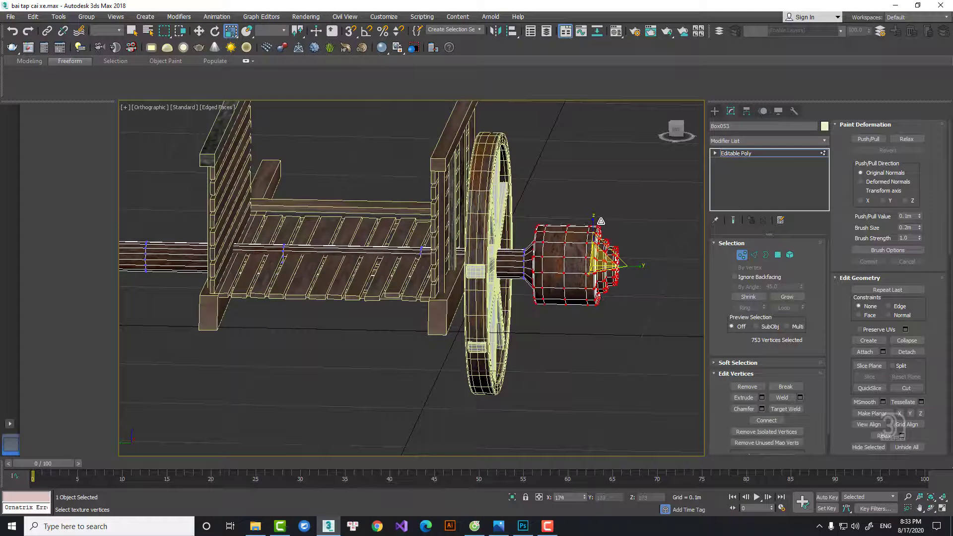
right_click(600, 222)
click(620, 231)
drag(568, 265, 559, 265)
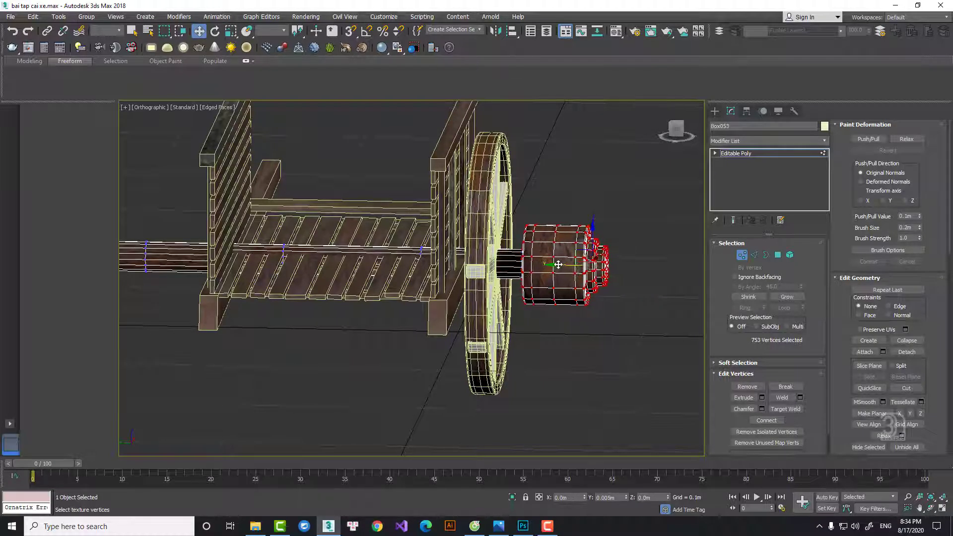
Scale the hub vertices down slightly, nudge them along the axle toward the wheel and leave vertex editing
right_click(565, 266)
click(583, 278)
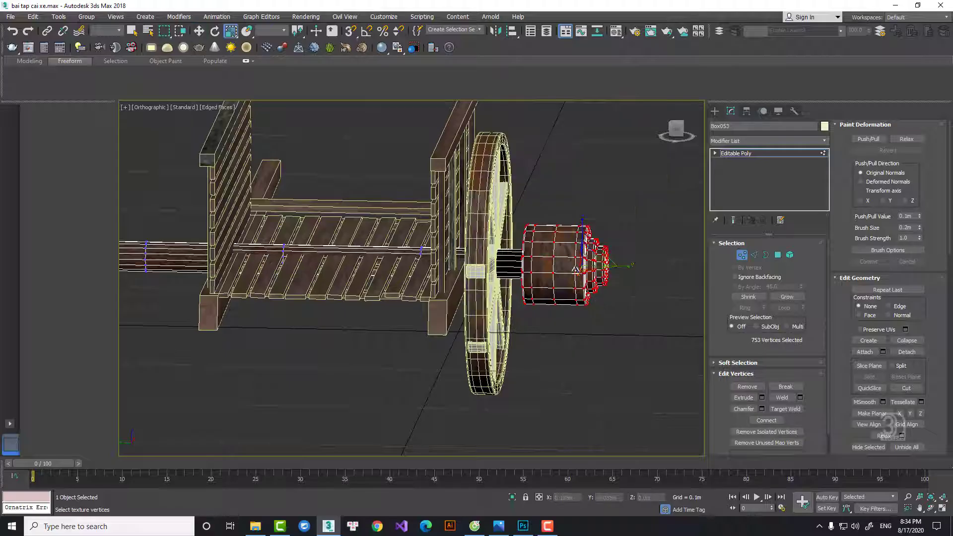
drag(590, 259, 589, 263)
right_click(587, 260)
click(606, 266)
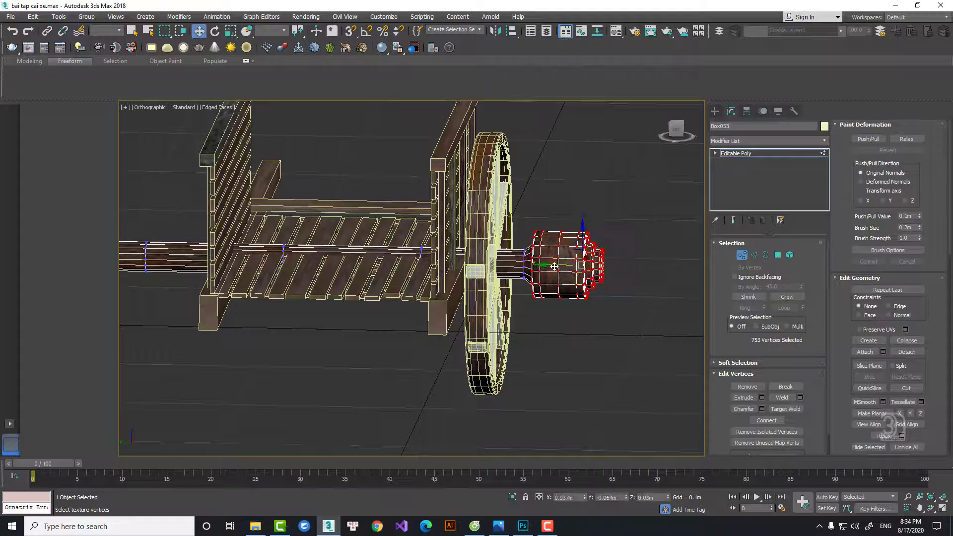
alt+middle_drag(544, 264, 564, 319)
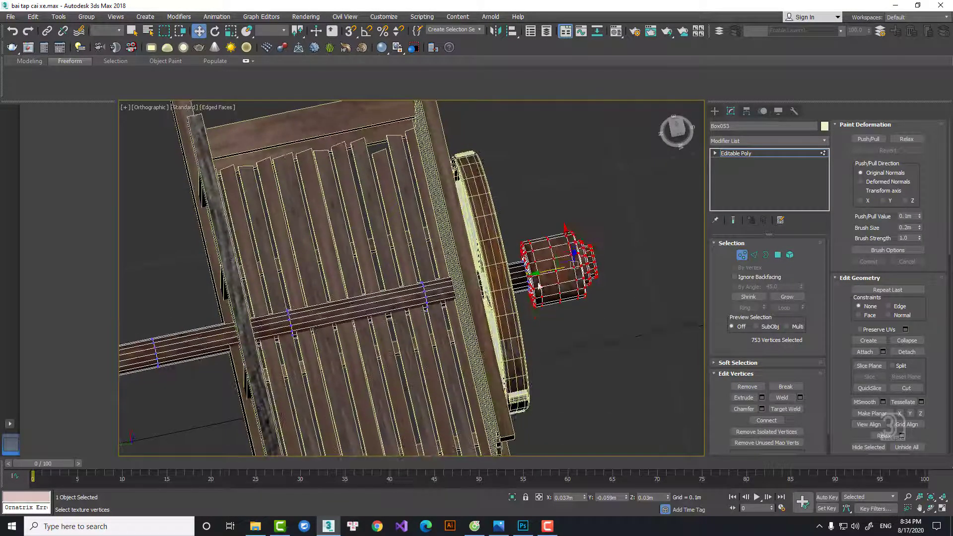
scroll(563, 320, up, 5)
drag(602, 243, 602, 242)
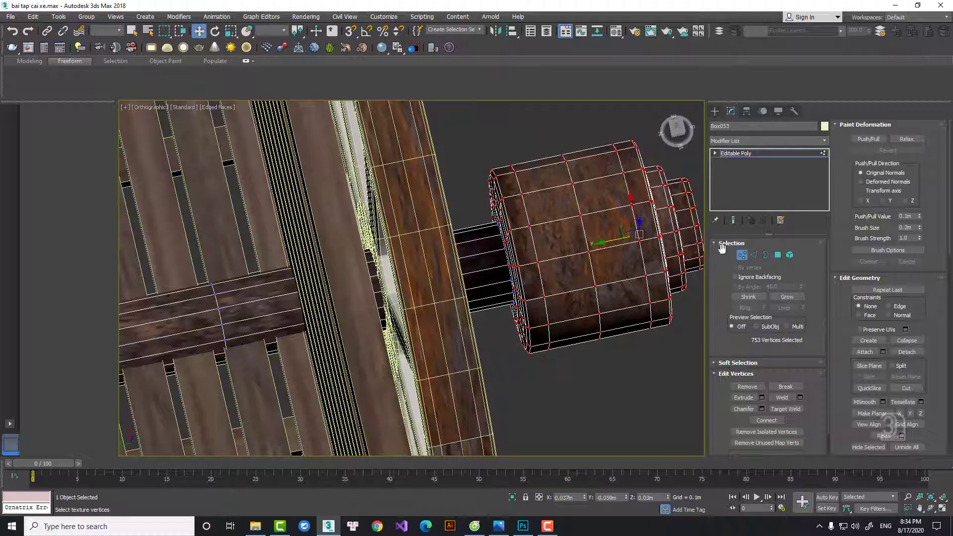
click(744, 257)
Move only the axle's pivot from the middle of the shaft to its hub end
scroll(440, 270, down, 6)
alt+middle_drag(441, 270, 472, 290)
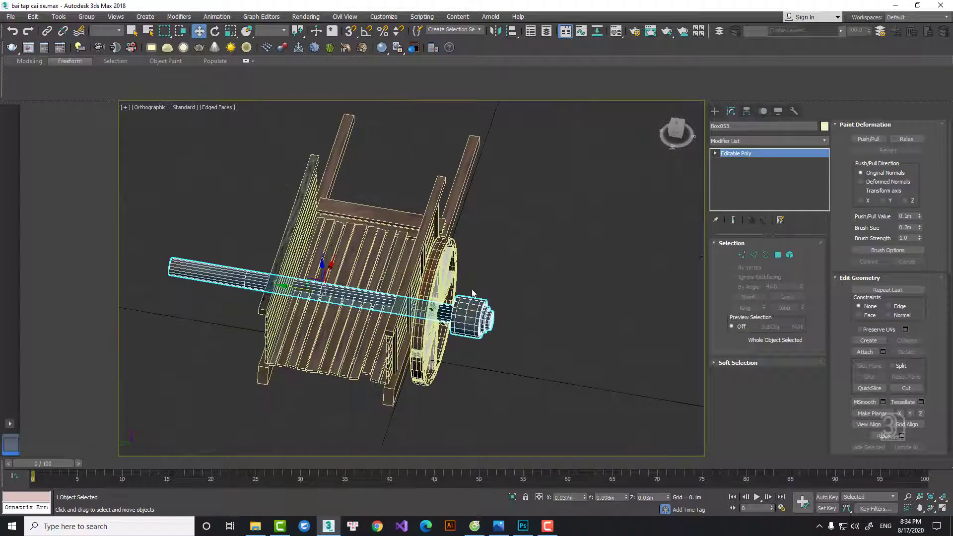
click(746, 111)
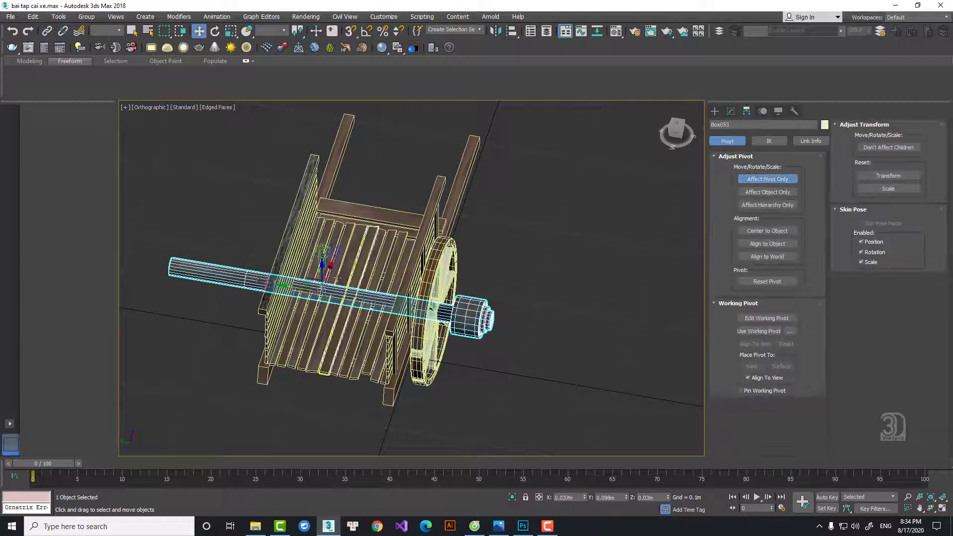
click(774, 180)
right_click(508, 275)
click(522, 305)
scroll(429, 327, up, 5)
scroll(528, 300, down, 1)
Move the axle along its length until its hub fits into the centre of the wheel's spokes
right_click(524, 304)
click(536, 309)
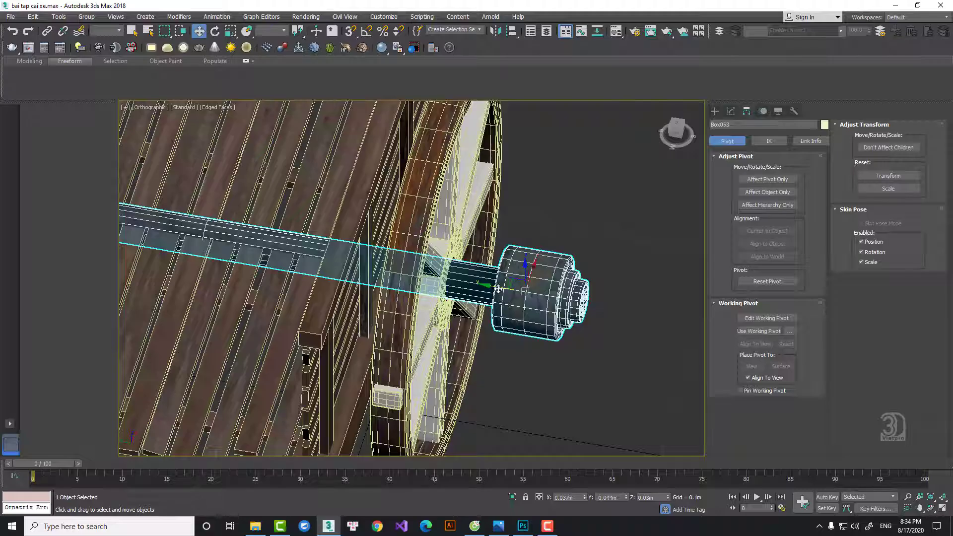
drag(498, 289, 438, 278)
scroll(468, 279, up, 3)
alt+middle_drag(457, 276, 503, 241)
scroll(504, 241, down, 3)
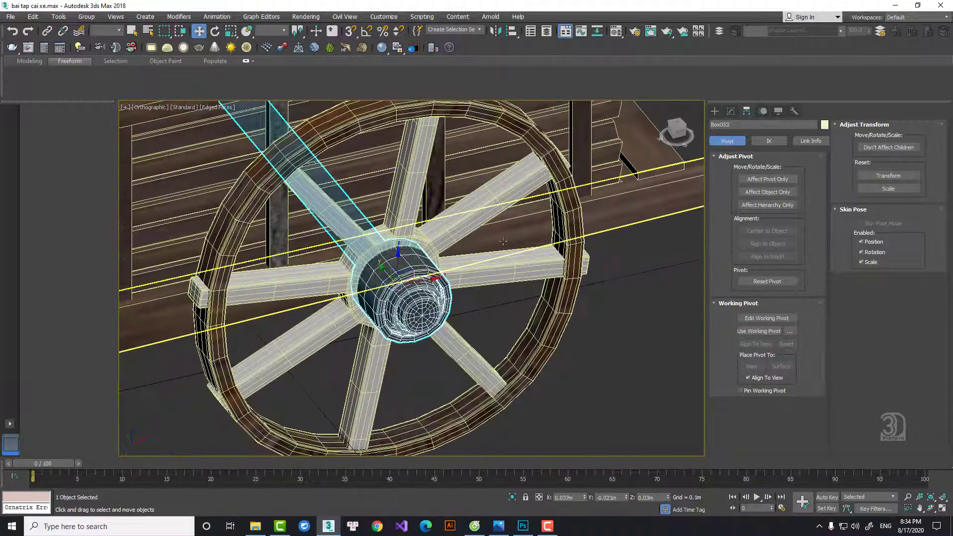
Switch to a perspective view and scale the axle and hub down uniformly to about 80%
key(p)
key(z)
scroll(483, 285, down, 5)
alt+middle_drag(483, 285, 532, 309)
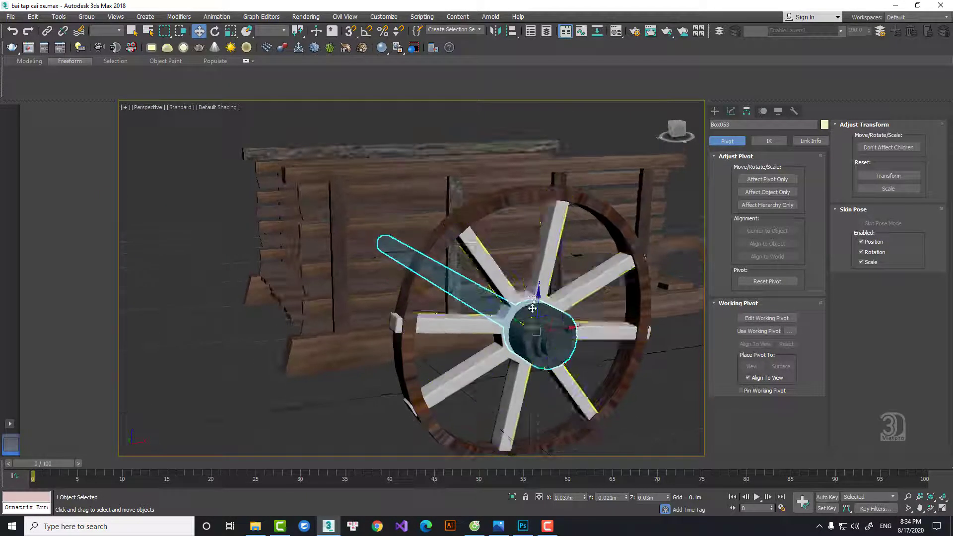
right_click(532, 308)
click(546, 320)
drag(536, 328, 551, 342)
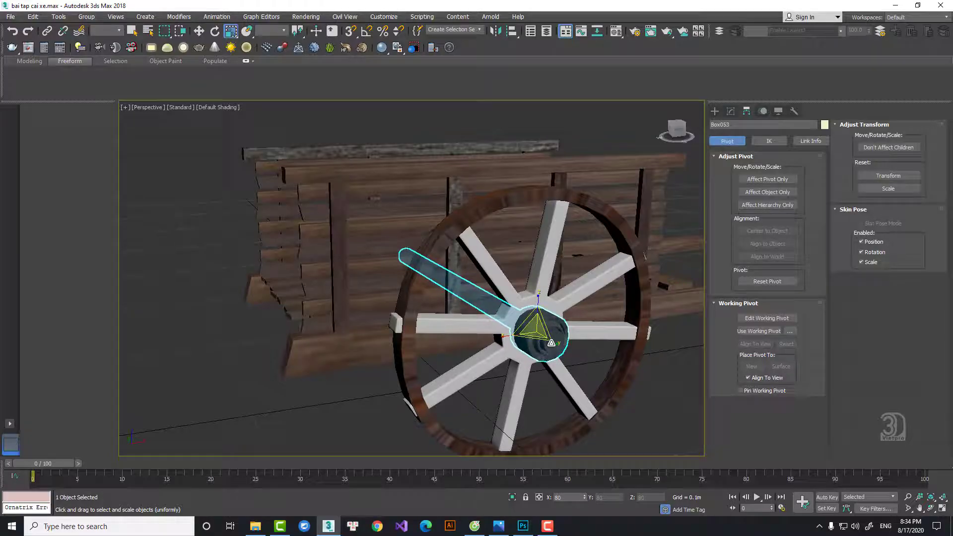
Select the wheel's spokes and assign them the dark wood material from the first Material Editor slot
click(542, 291)
scroll(546, 248, up, 5)
key(F4)
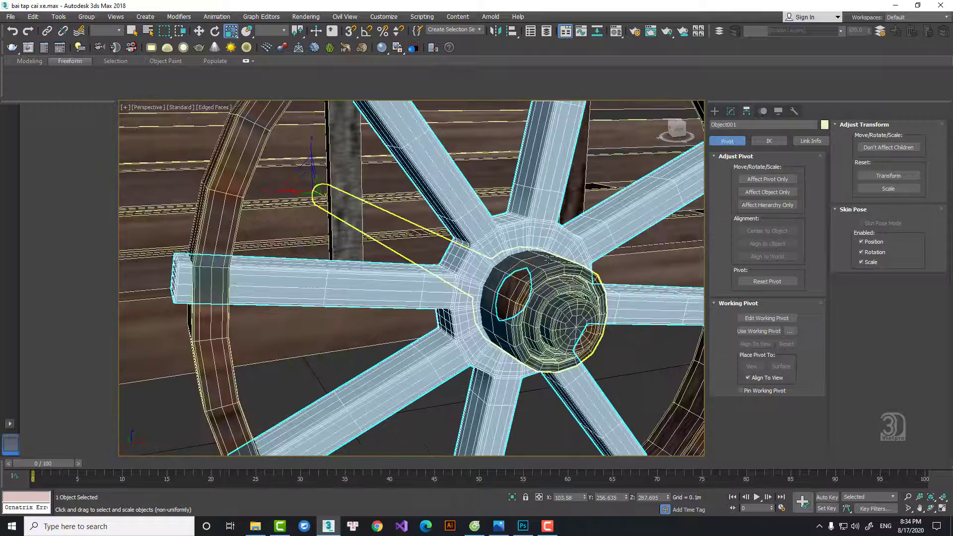
key(F4)
scroll(548, 260, down, 6)
alt+middle_drag(548, 260, 636, 248)
right_click(635, 248)
click(641, 258)
scroll(642, 258, up, 6)
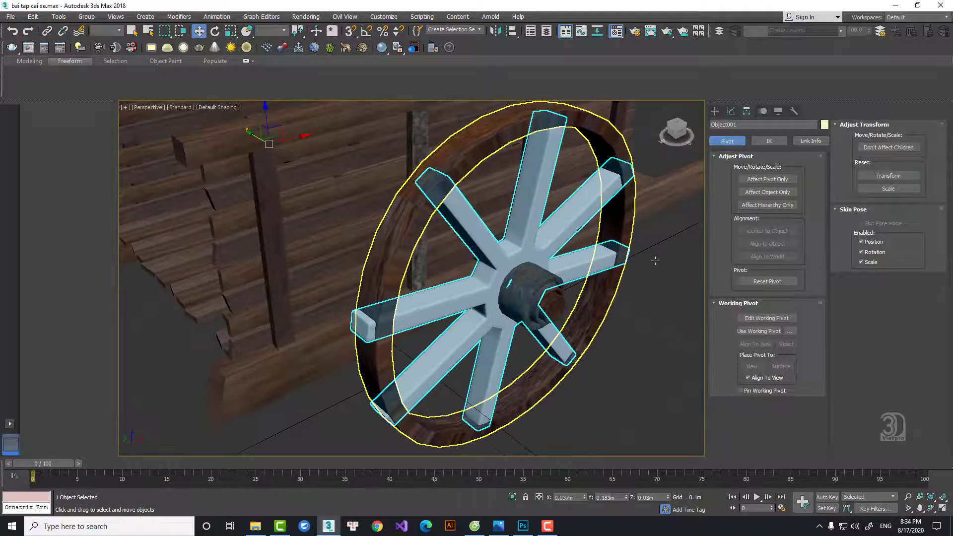
key(m)
drag(570, 230, 571, 231)
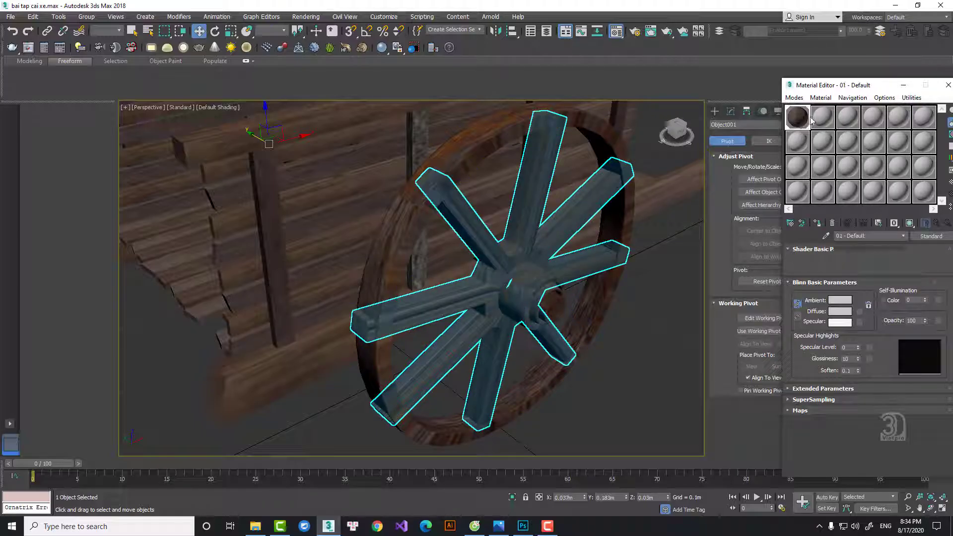
click(948, 85)
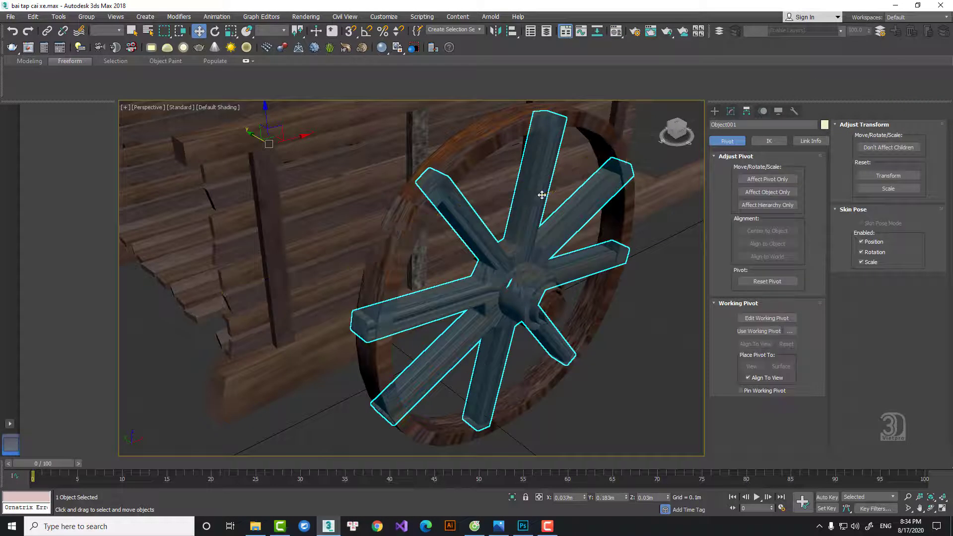
Delete the TurboSmooth modifier from the spokes, leaving only the Editable Poly
click(733, 112)
click(761, 142)
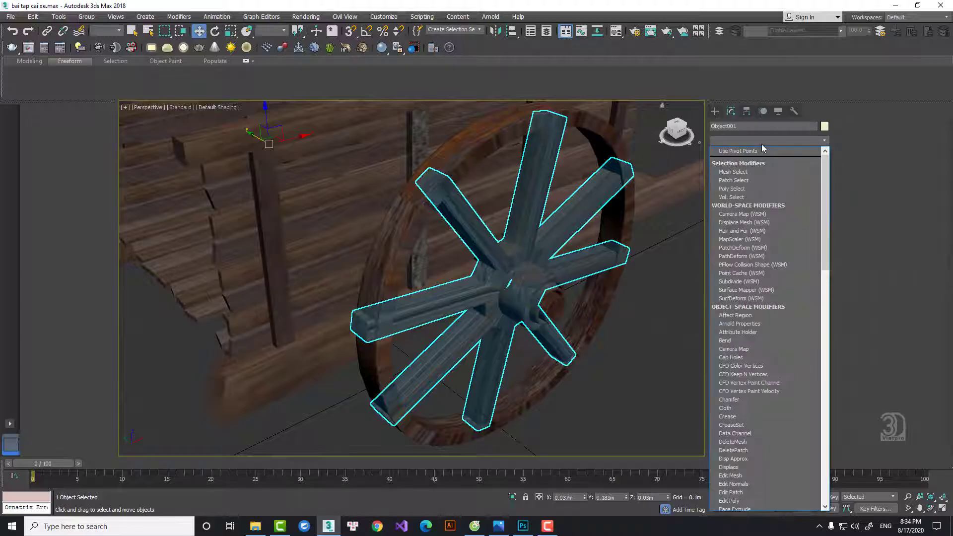
click(761, 144)
click(762, 144)
click(761, 144)
right_click(750, 153)
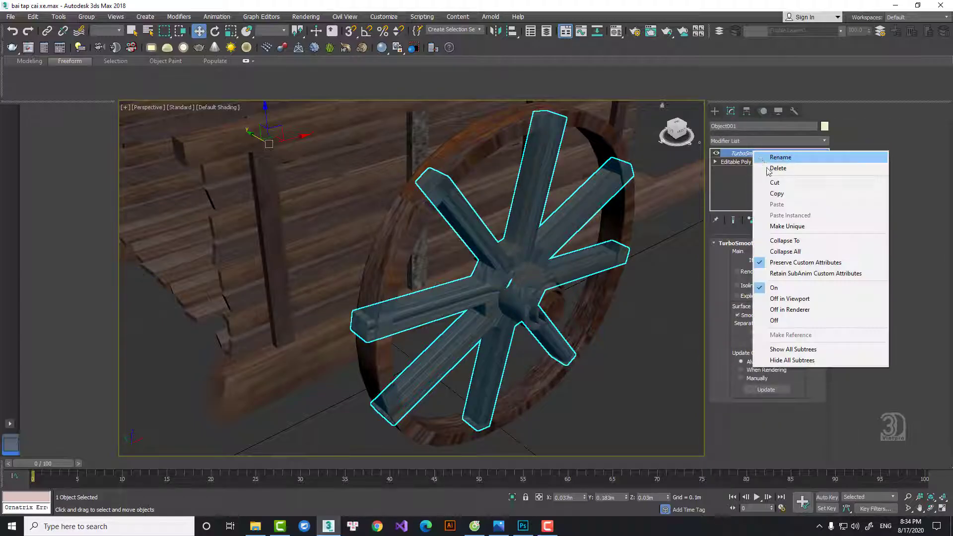
click(767, 168)
click(752, 142)
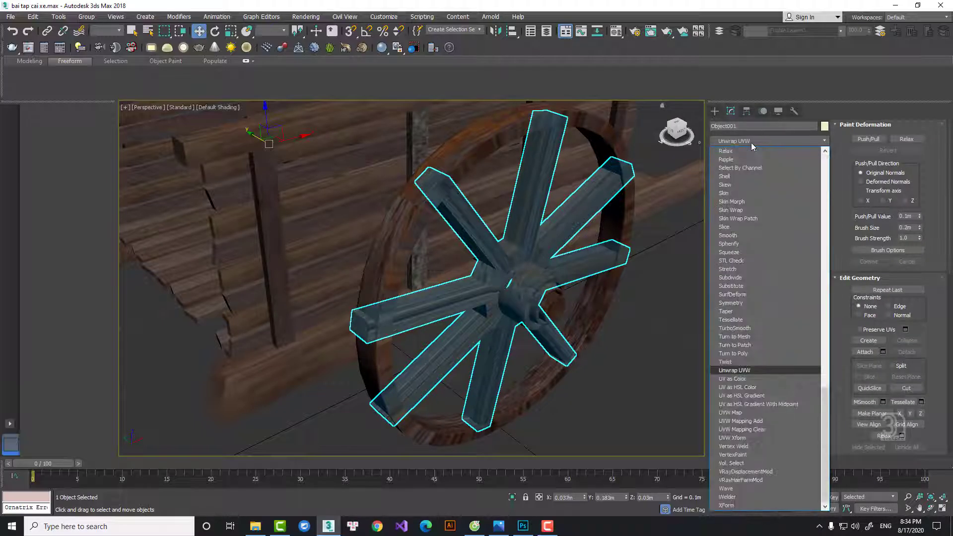
click(751, 142)
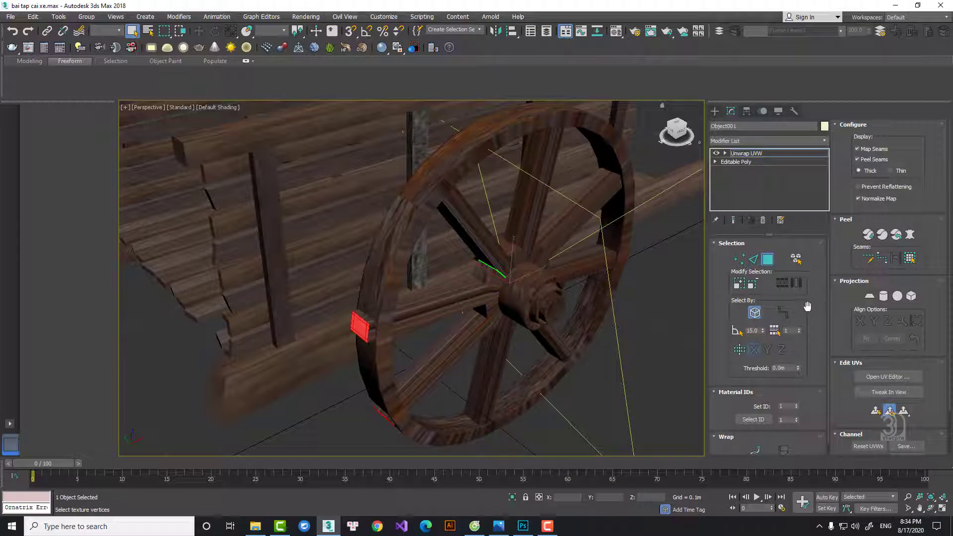
right_click(761, 153)
click(768, 166)
Add a UVW Map modifier with Box mapping to the spokes and convert them to Editable Poly
click(757, 142)
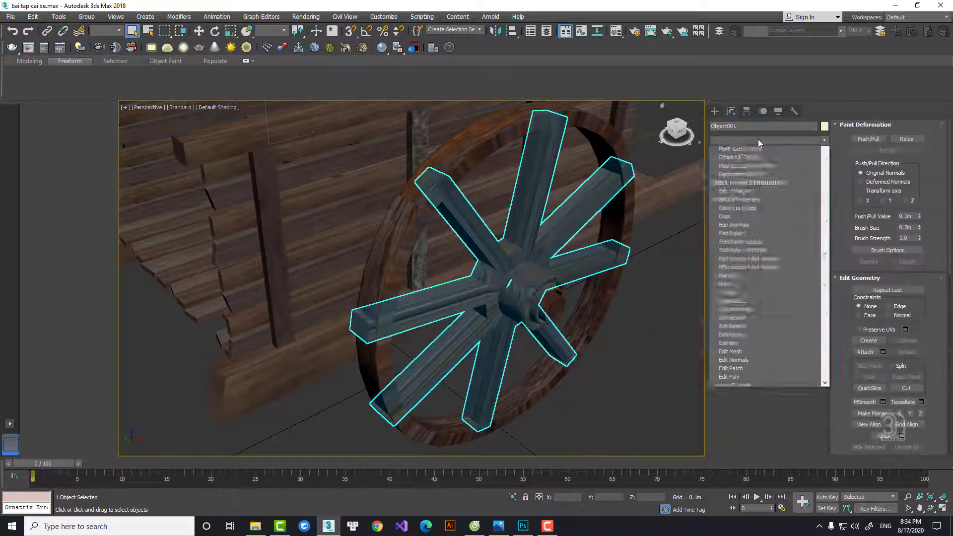
key(u)
click(730, 412)
right_click(667, 296)
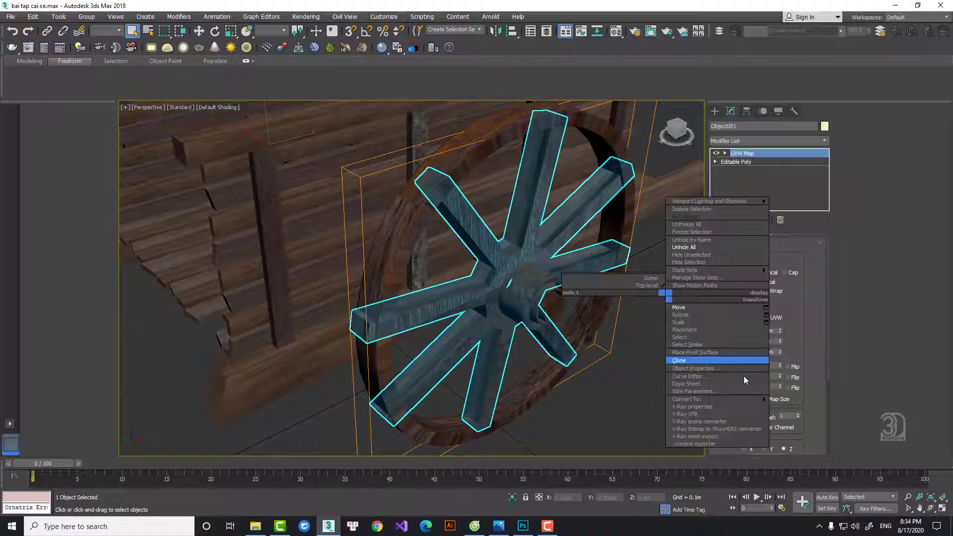
mouse_move(744, 399)
click(804, 407)
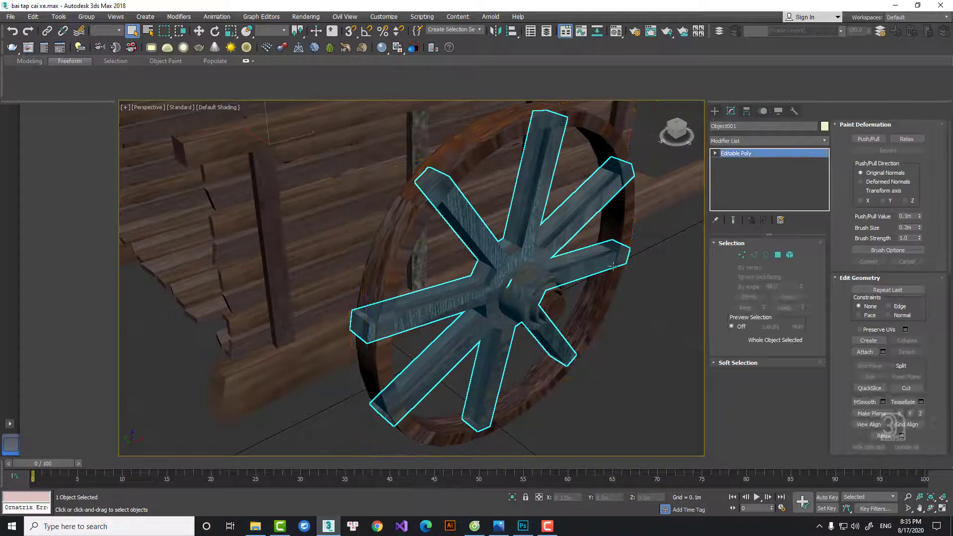
Choose the 02 - Default material, switch to the browser and go back through the "texture wood" images to "Dark raw wood texture seamless 04279"
key(m)
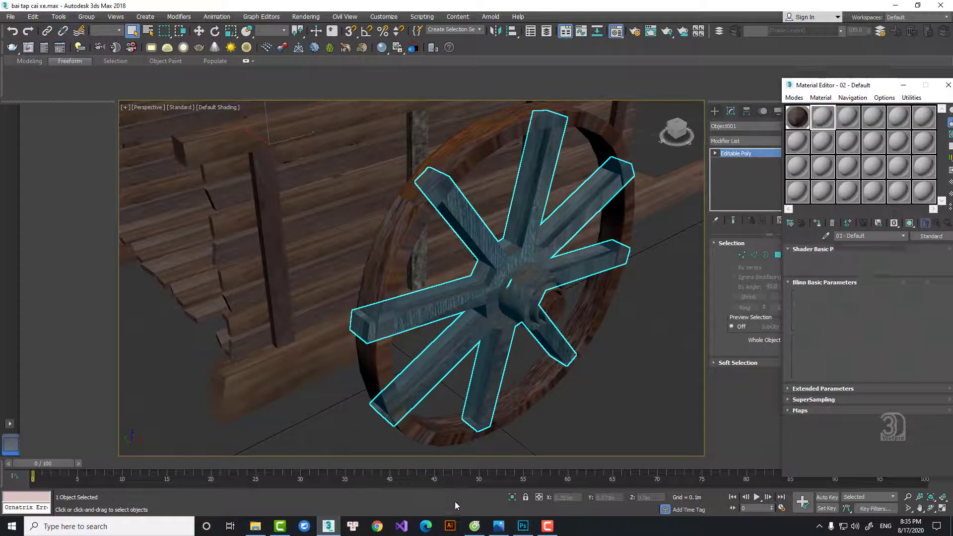
click(474, 525)
scroll(442, 98, up, 7)
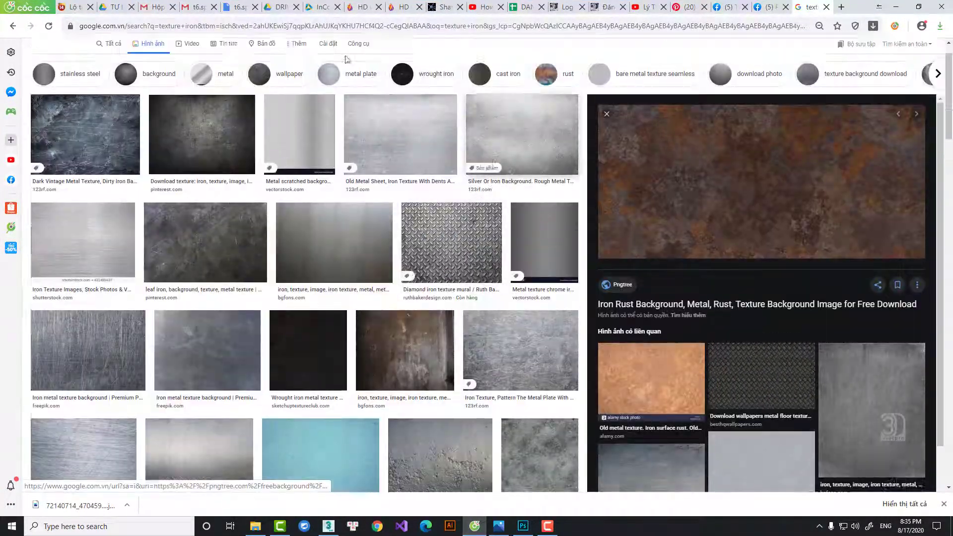
click(13, 26)
click(13, 26)
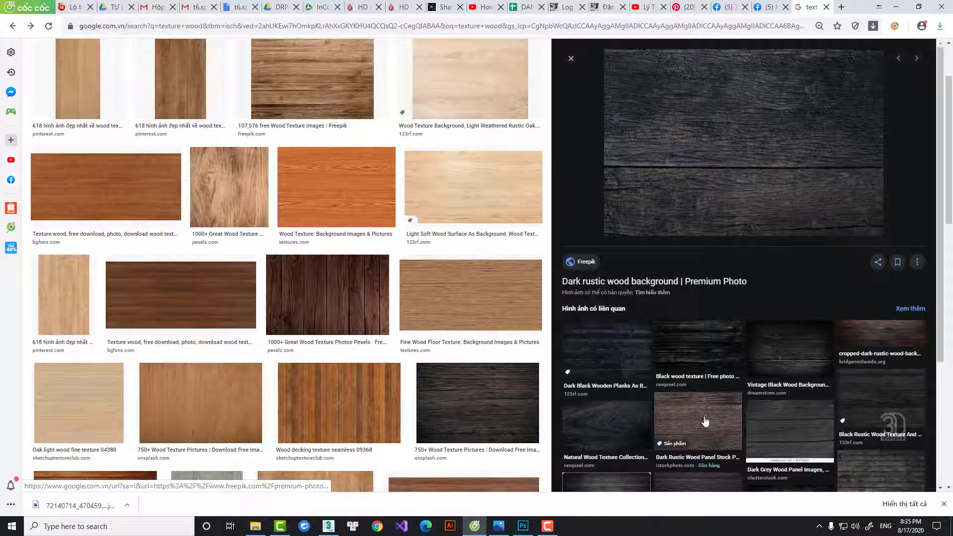
scroll(246, 298, up, 2)
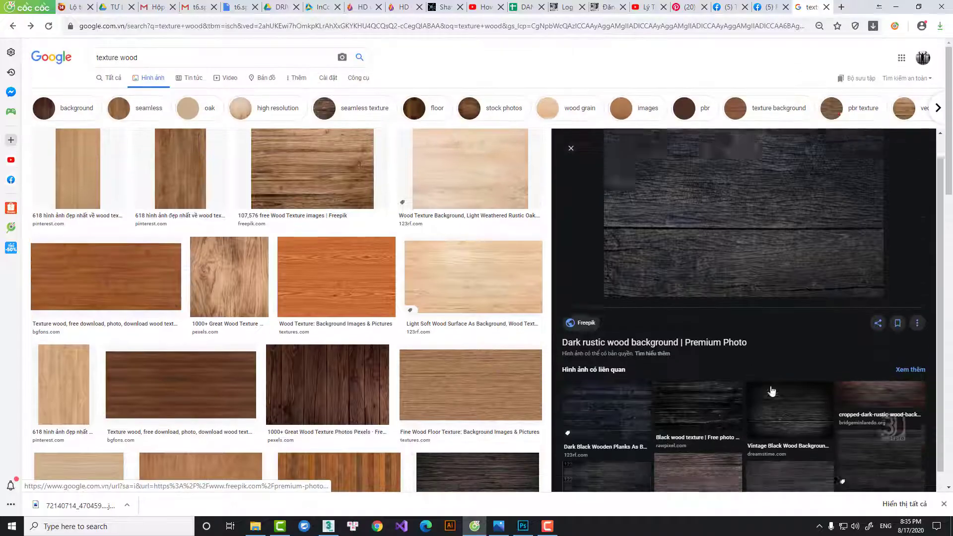
scroll(770, 392, down, 4)
scroll(437, 186, up, 5)
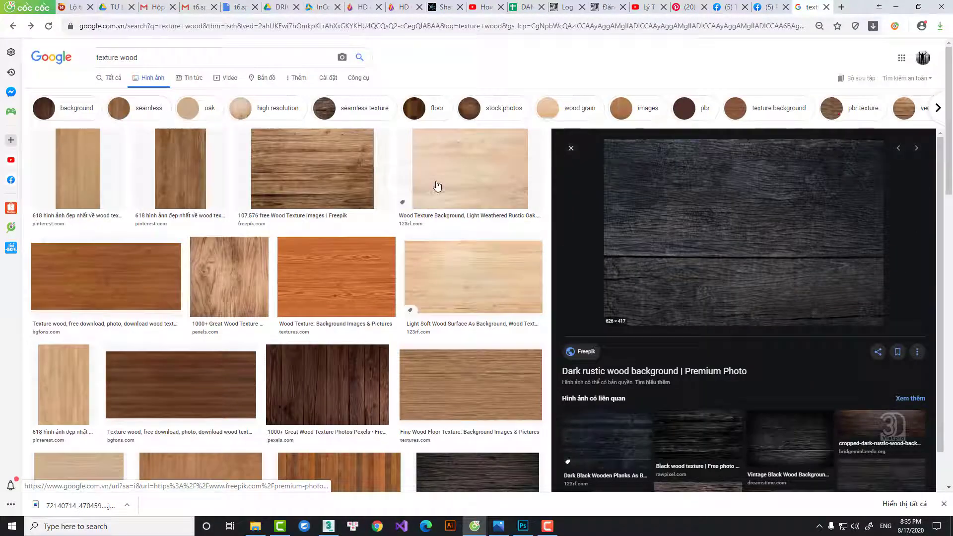
click(13, 29)
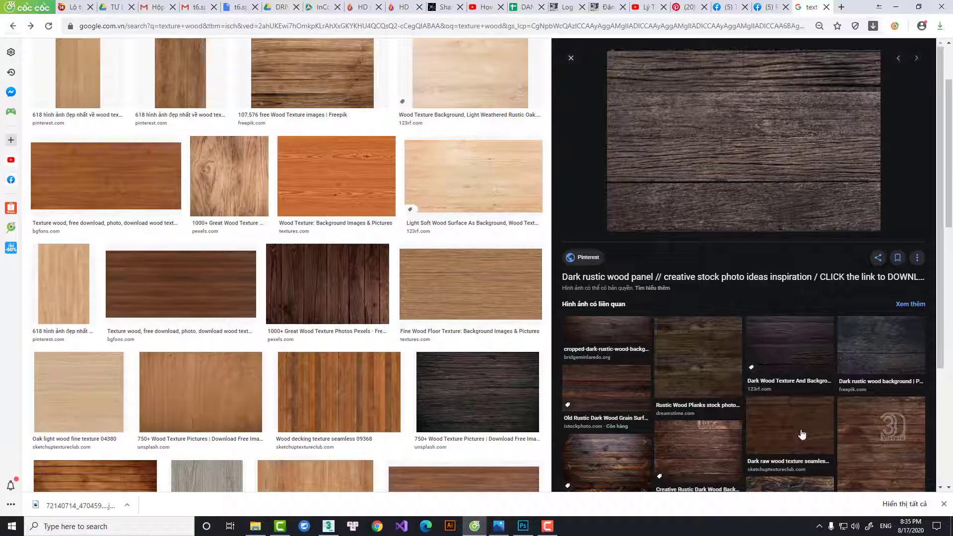
click(14, 26)
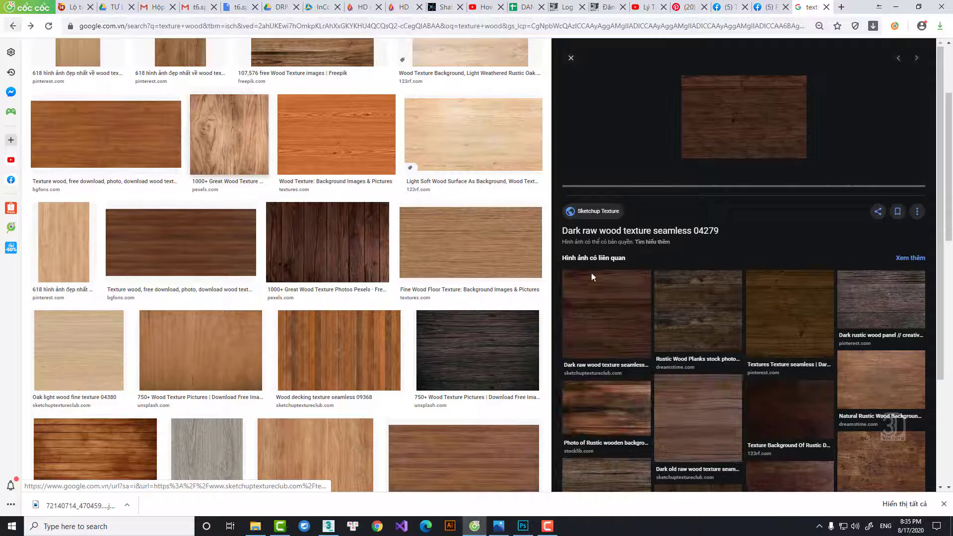
click(608, 327)
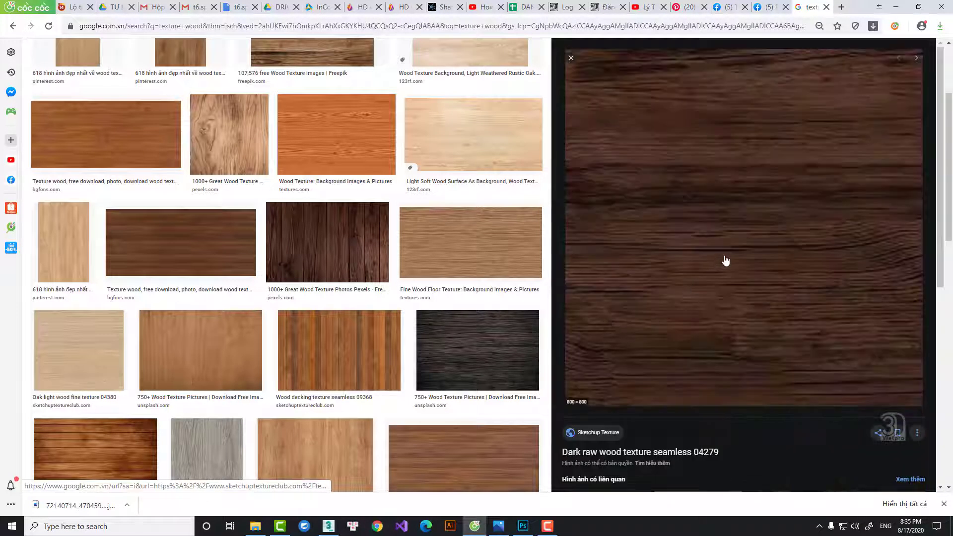
scroll(723, 265, down, 8)
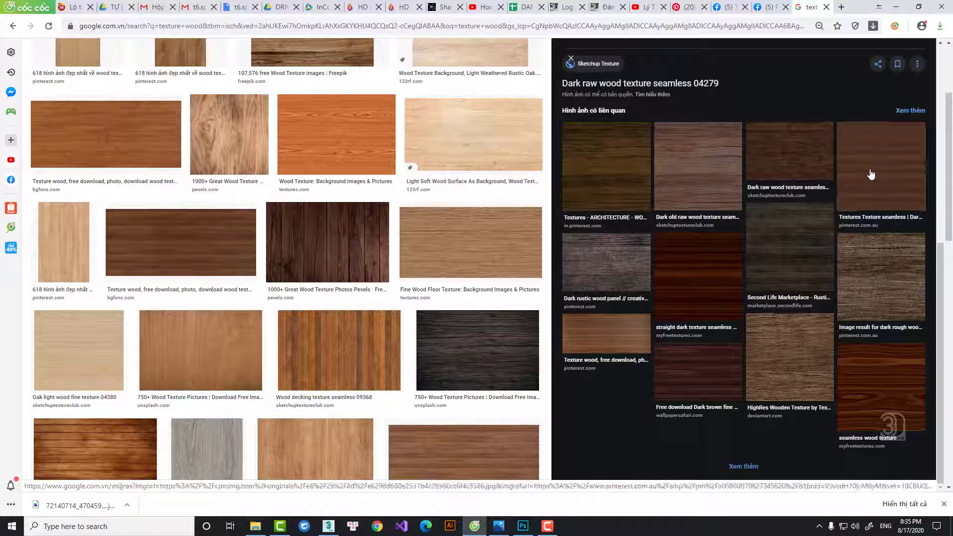
click(872, 179)
click(685, 324)
right_click(731, 150)
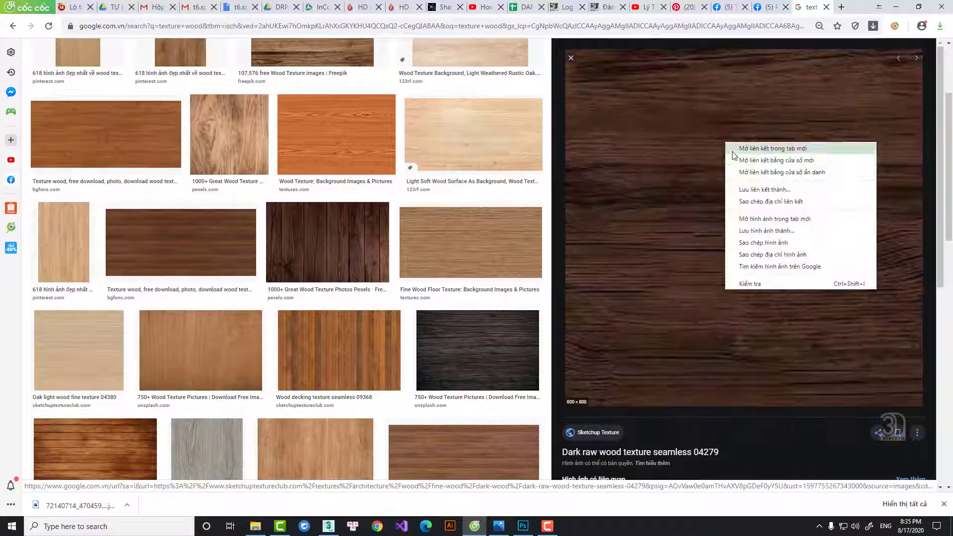
click(776, 232)
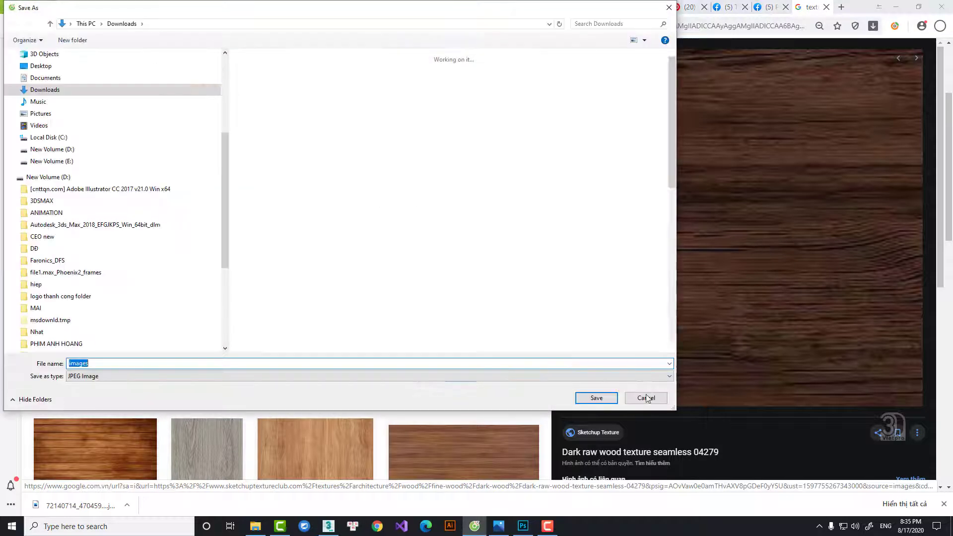
click(645, 396)
Open the related image "Dark raw wood texture seamless 04254" and save it as a JPEG in Downloads
scroll(814, 259, down, 6)
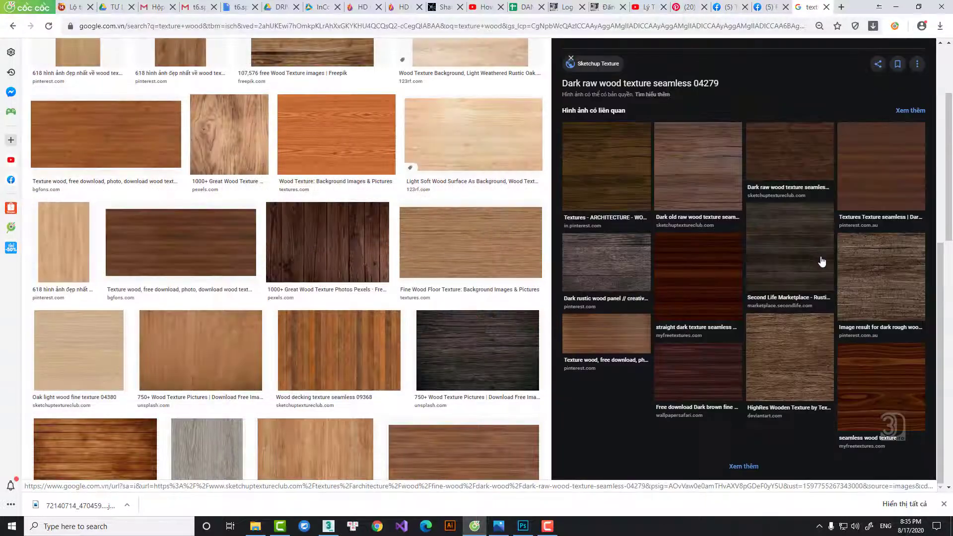
click(889, 170)
right_click(731, 82)
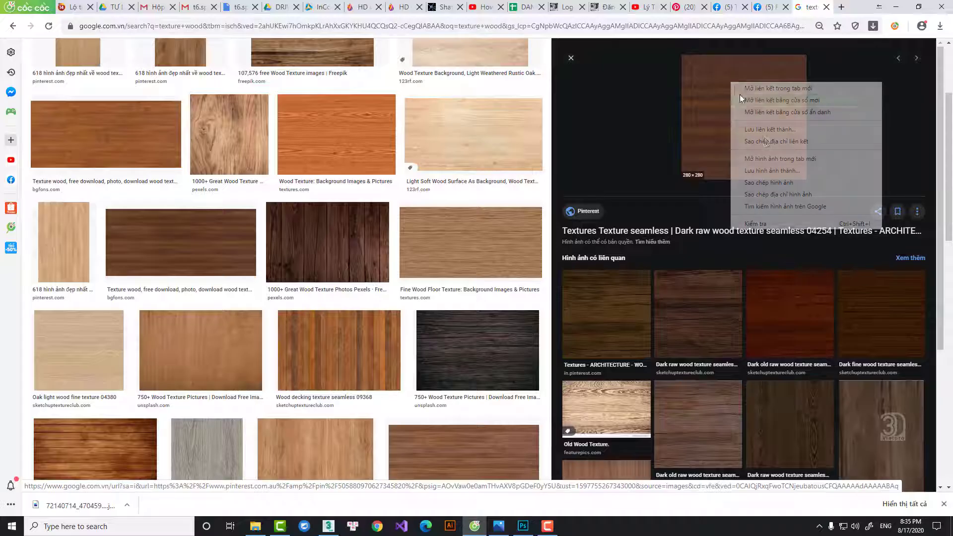
click(769, 173)
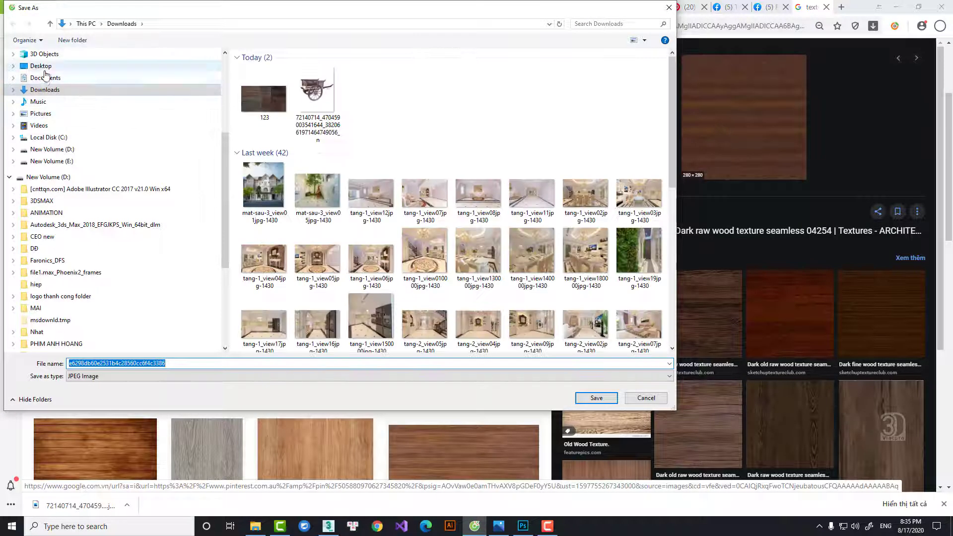
click(596, 397)
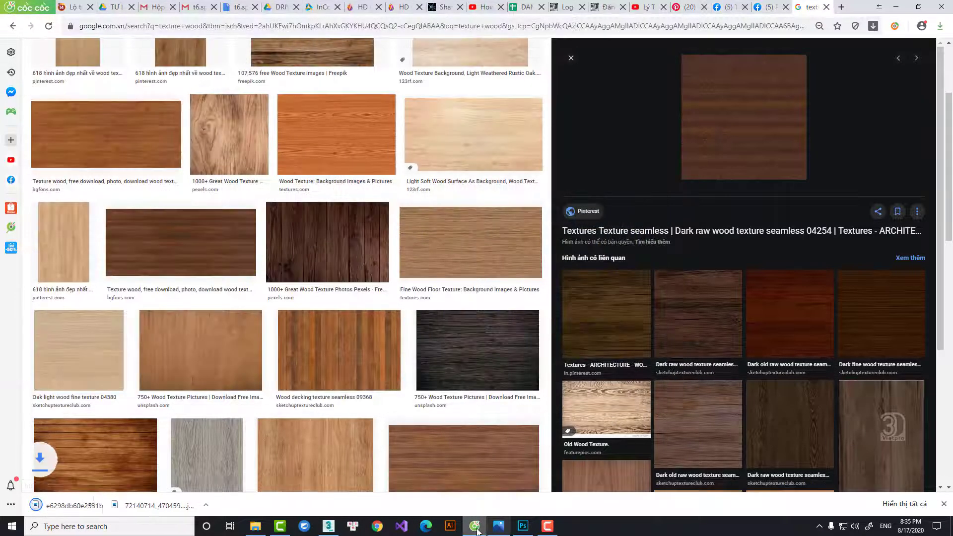
Switch back to 3ds Max, load the saved wood image as the 02 - Default material's diffuse bitmap and assign the material to the spokes
click(328, 525)
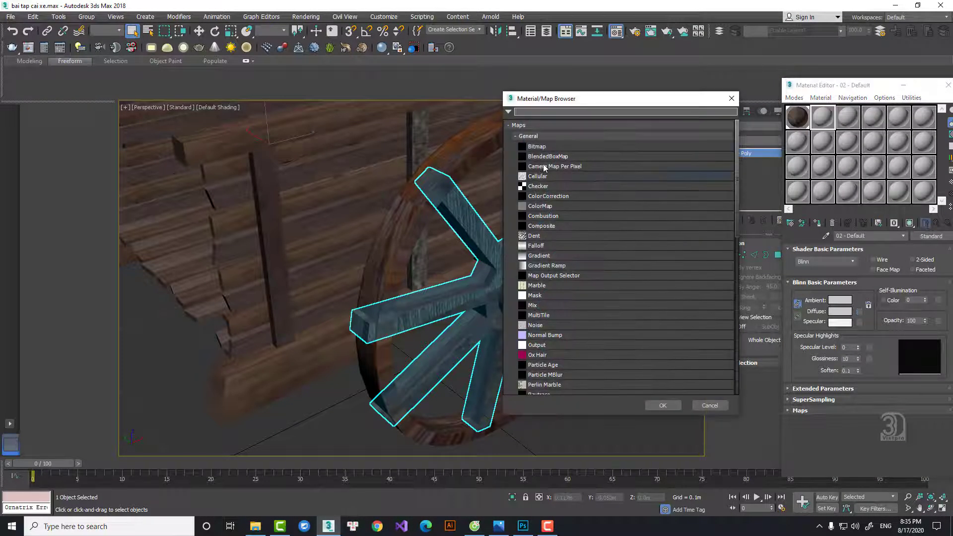
double_click(541, 147)
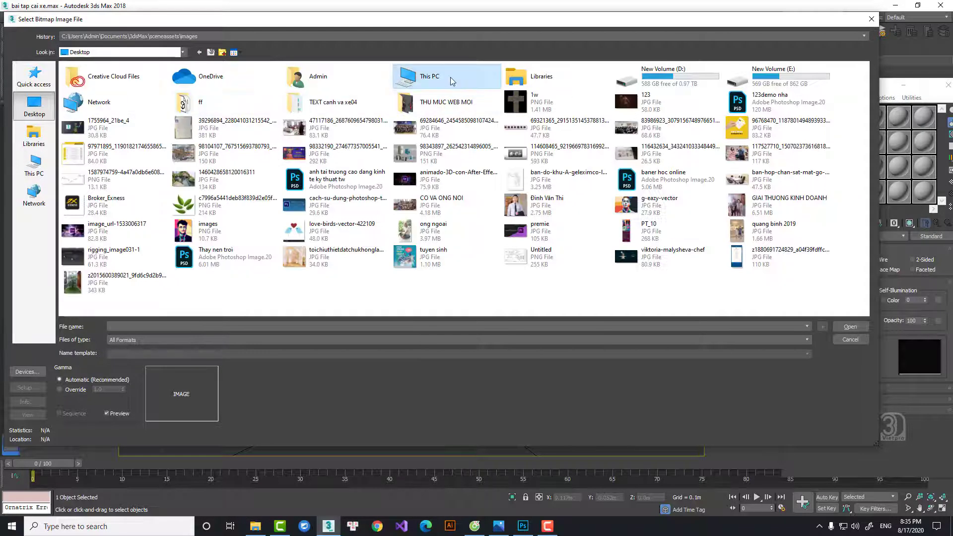
double_click(446, 78)
double_click(428, 90)
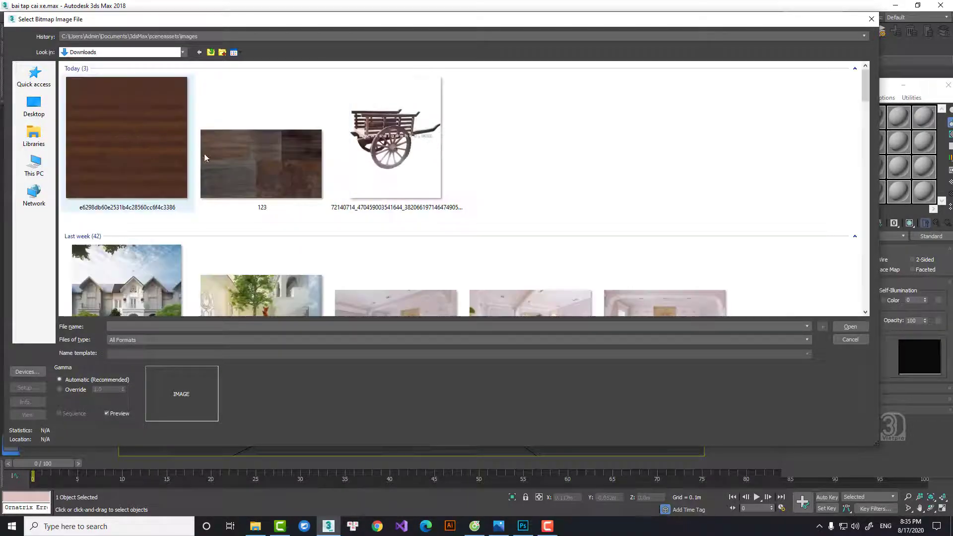
click(111, 144)
double_click(110, 144)
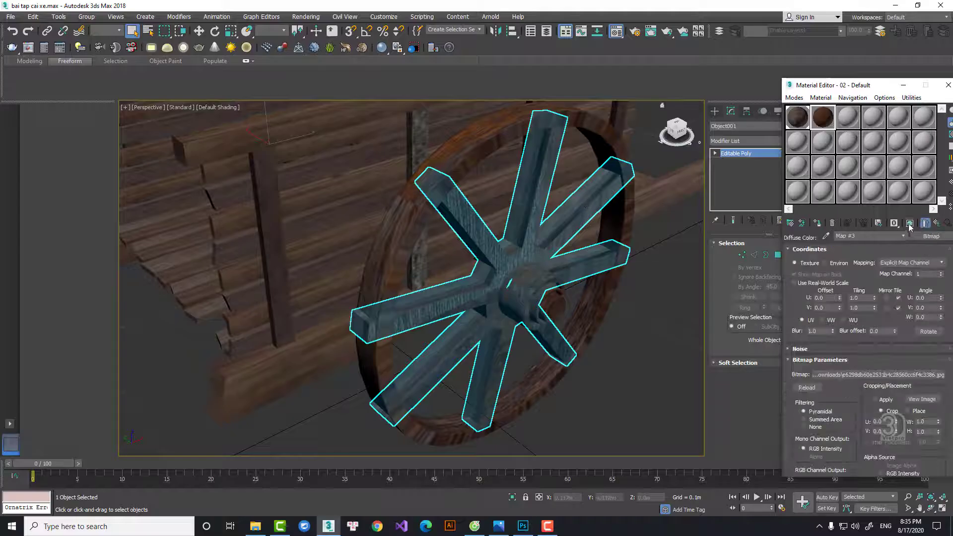
click(816, 226)
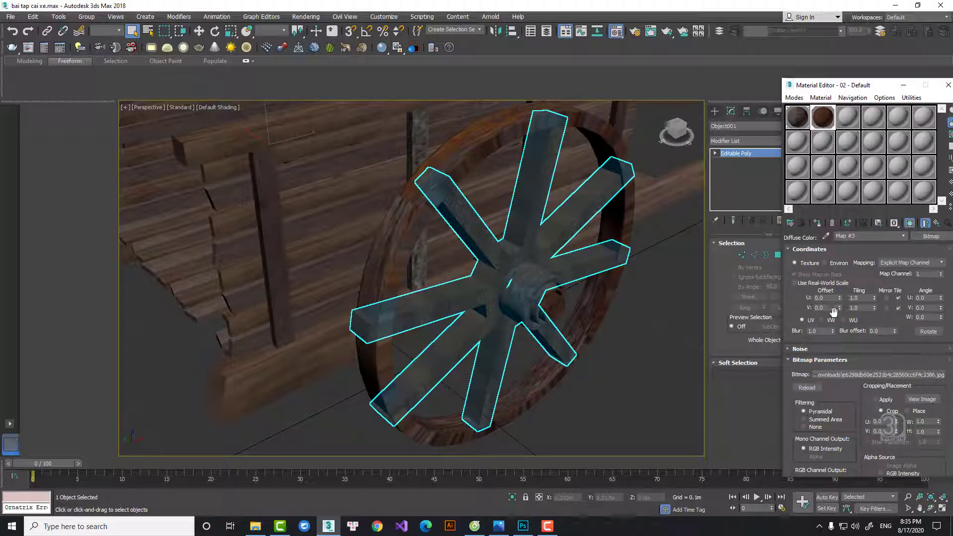
click(948, 85)
Apply a UVW Map modifier with Box mapping over the spokes' new wood texture and collapse it into the Editable Poly
click(782, 139)
key(u)
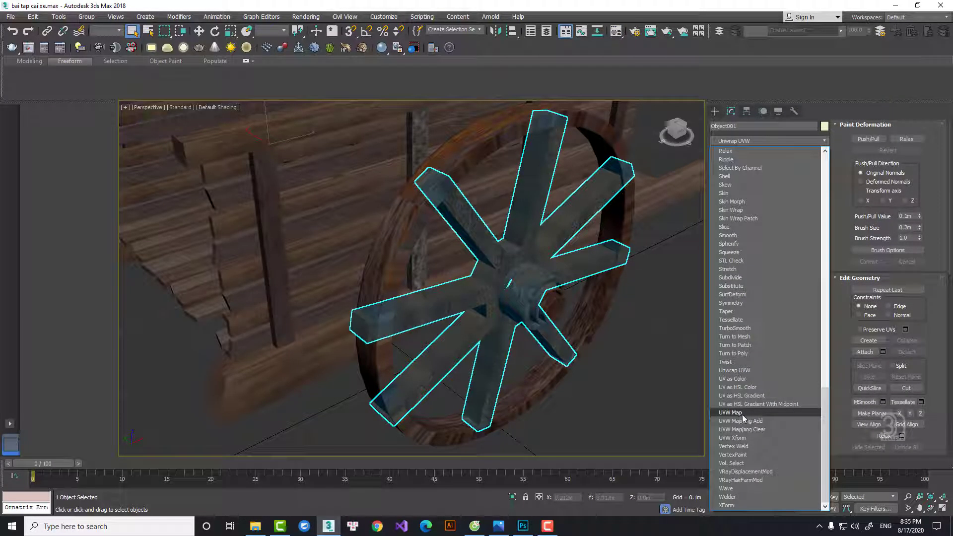
click(742, 413)
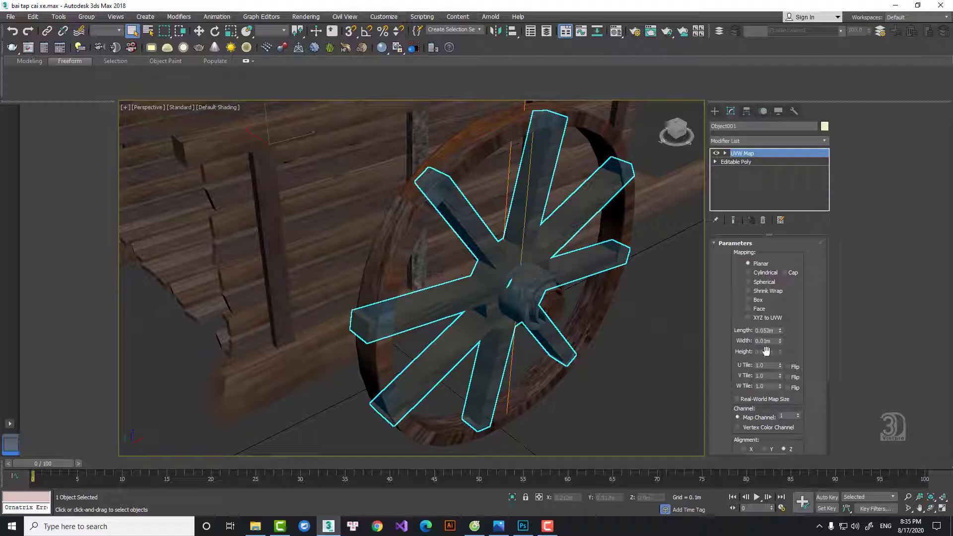
click(748, 300)
right_click(735, 153)
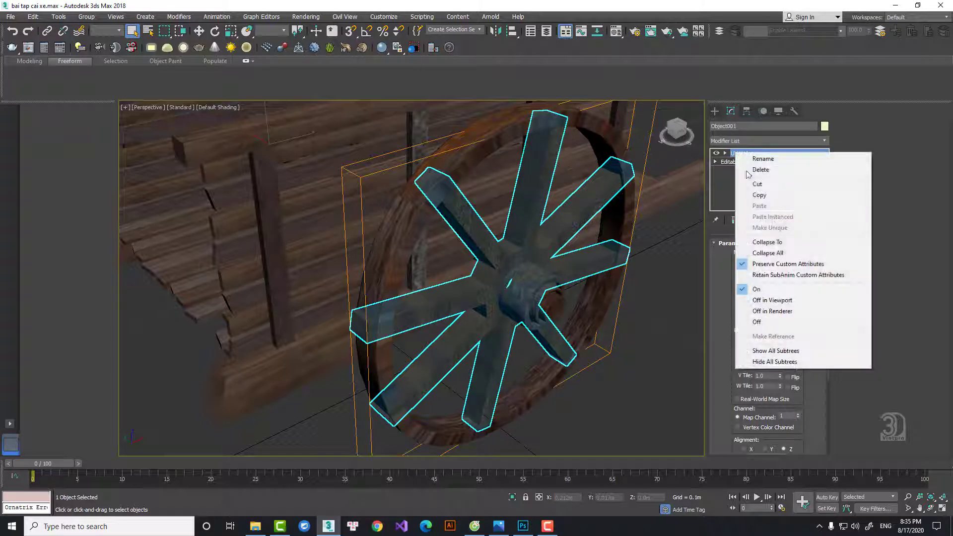
click(775, 243)
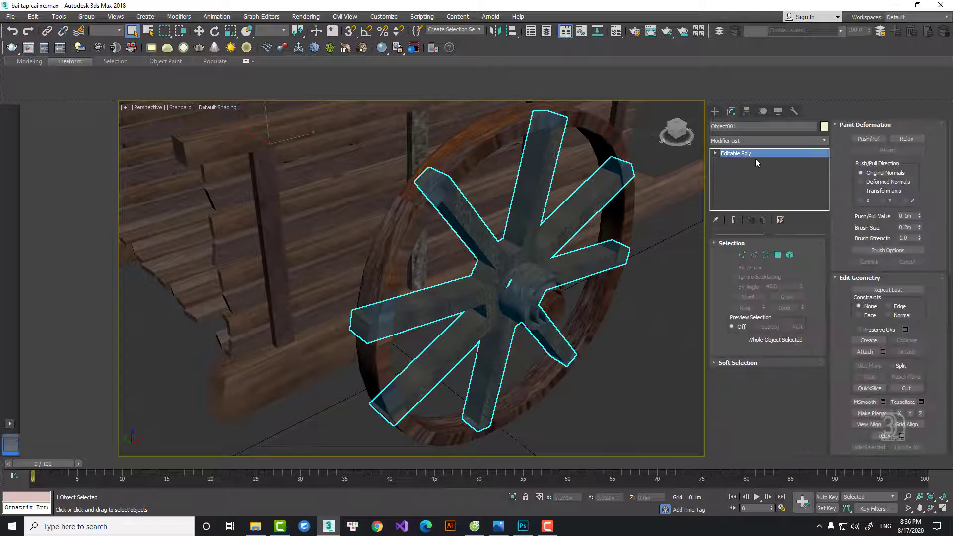
Apply a TurboSmooth modifier to the wheel spokes
click(760, 141)
text(tu)
key(Return)
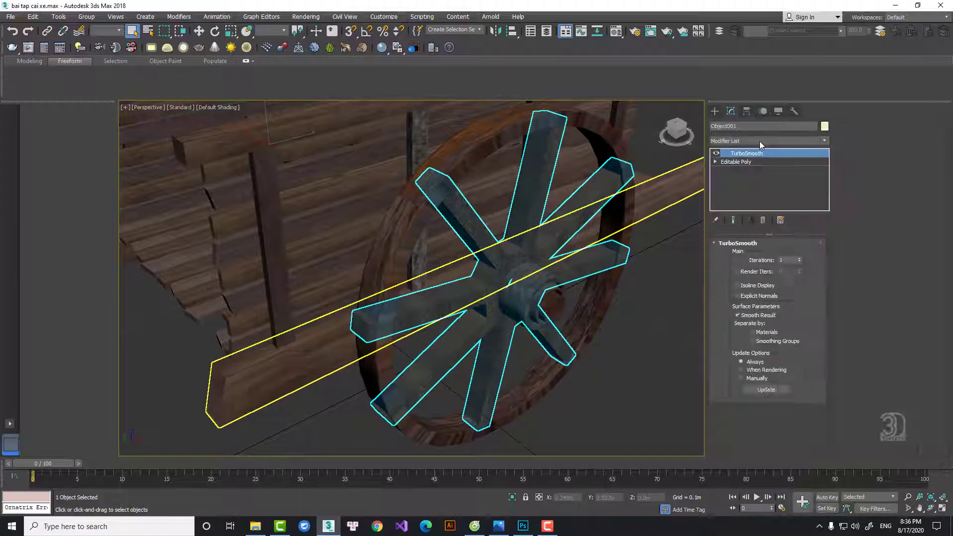
right_click(645, 273)
click(654, 281)
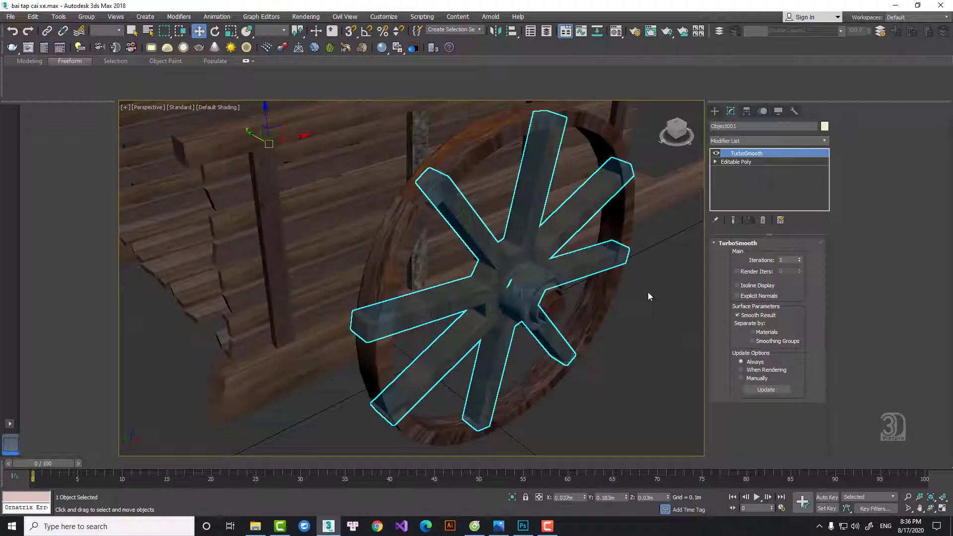
scroll(648, 292, down, 5)
click(505, 170)
Select the wheel rim and examine the smoothed wheel and the whole cart from several angles
scroll(575, 240, up, 5)
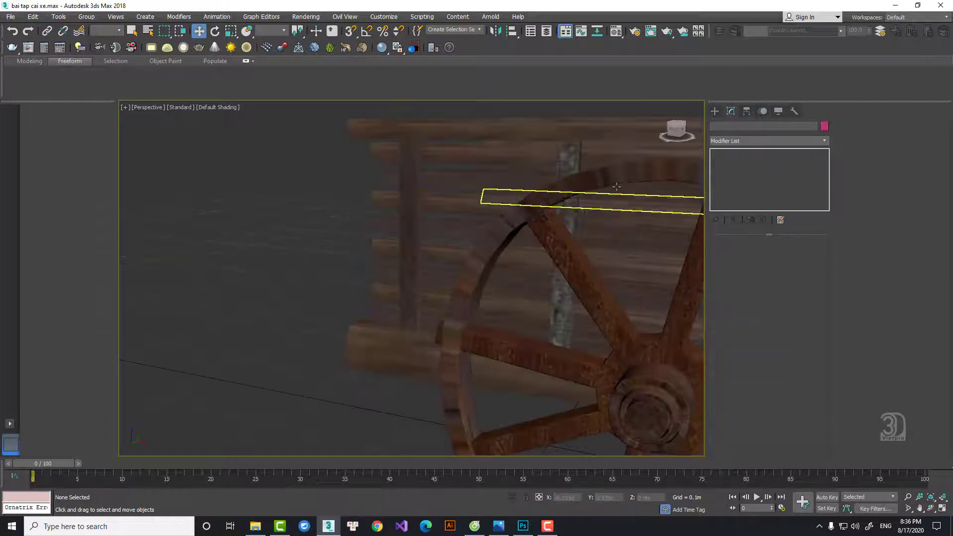
click(570, 186)
scroll(630, 289, down, 3)
scroll(600, 304, down, 4)
right_click(571, 318)
click(585, 342)
scroll(546, 321, up, 5)
drag(552, 293, 556, 289)
right_click(555, 290)
click(576, 296)
scroll(599, 288, down, 6)
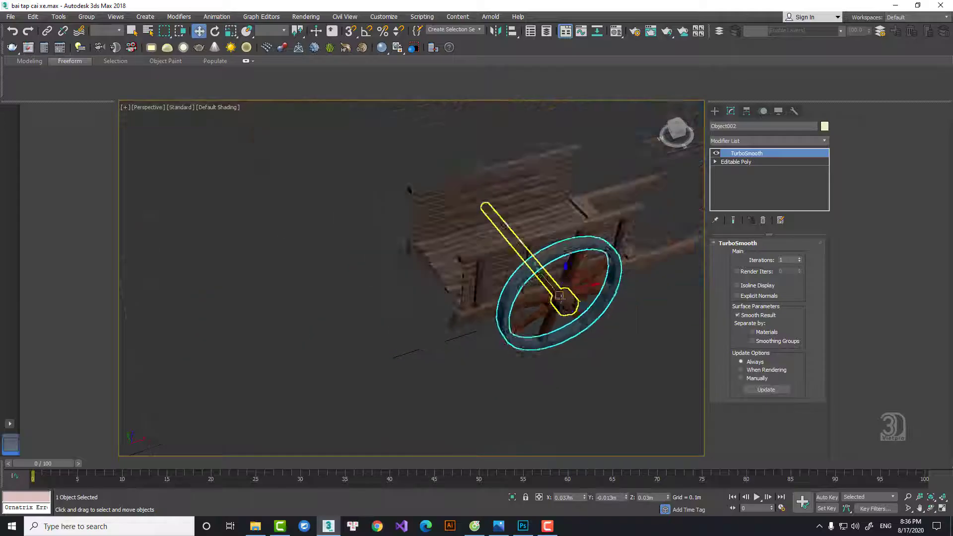
click(629, 296)
alt+middle_drag(627, 292, 523, 286)
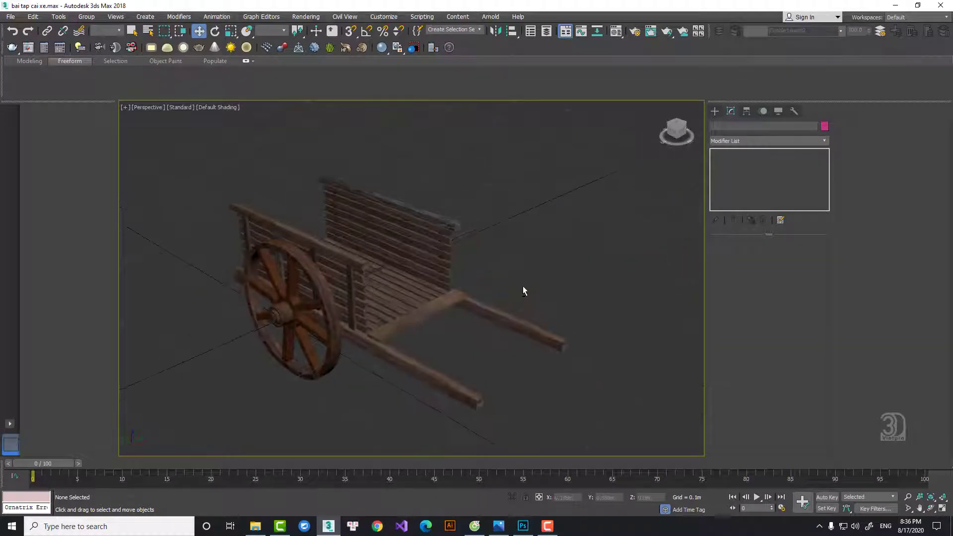
right_click(574, 240)
click(582, 252)
scroll(489, 284, up, 6)
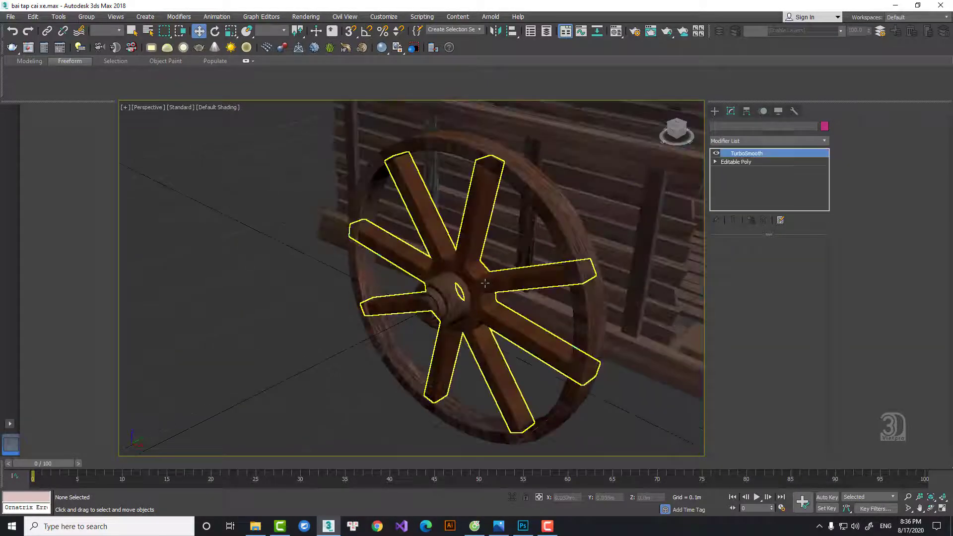
click(485, 284)
ctrl+click(562, 228)
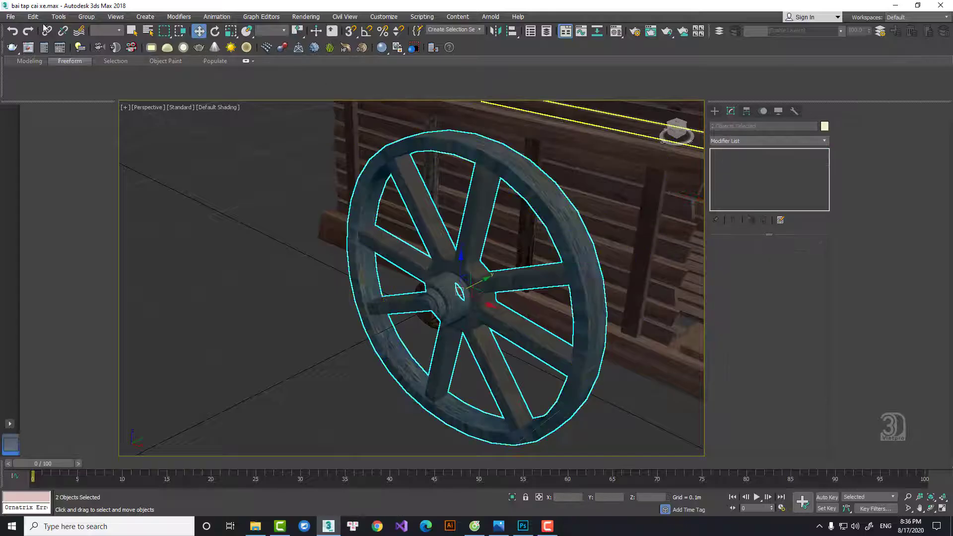
click(85, 18)
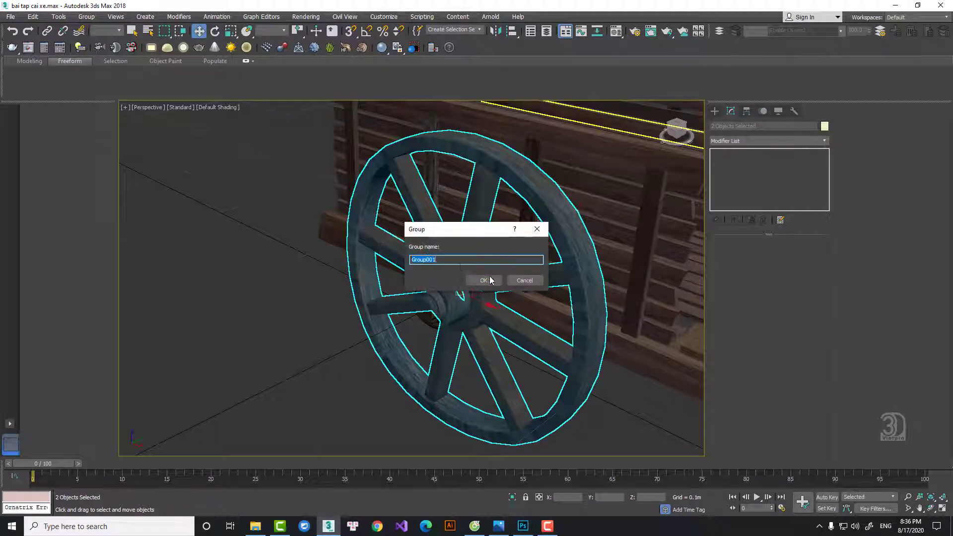
click(524, 280)
click(179, 234)
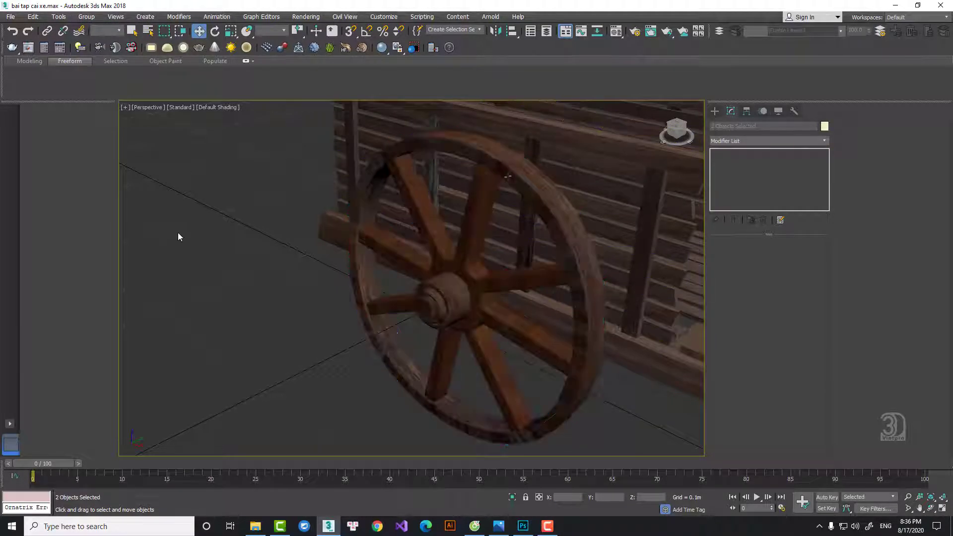
Delete the TurboSmooth modifiers from the wheel rim and the spokes
click(504, 166)
right_click(743, 164)
click(756, 169)
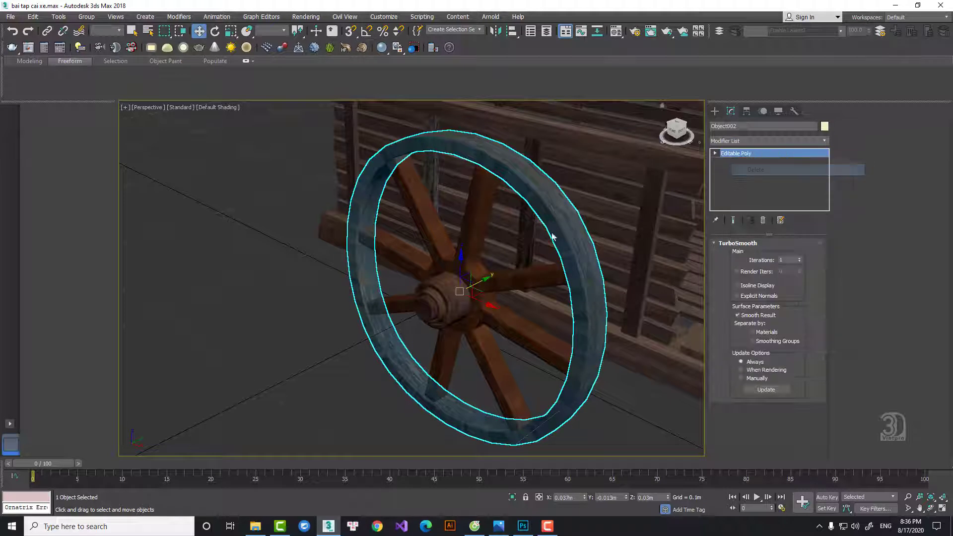
click(469, 234)
right_click(752, 156)
click(759, 166)
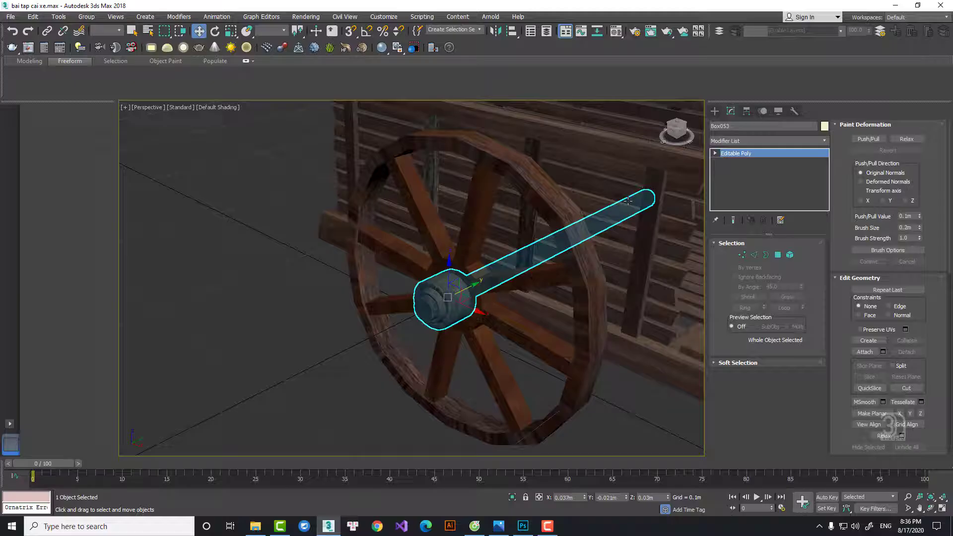
Attach the spokes and the wheel rim to the hub and axle object
right_click(470, 292)
click(458, 214)
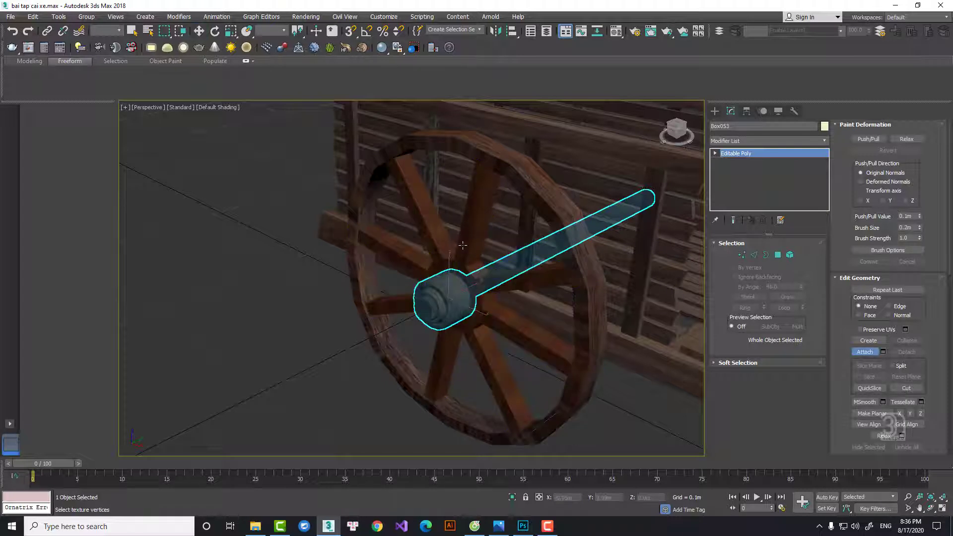
click(459, 290)
click(523, 250)
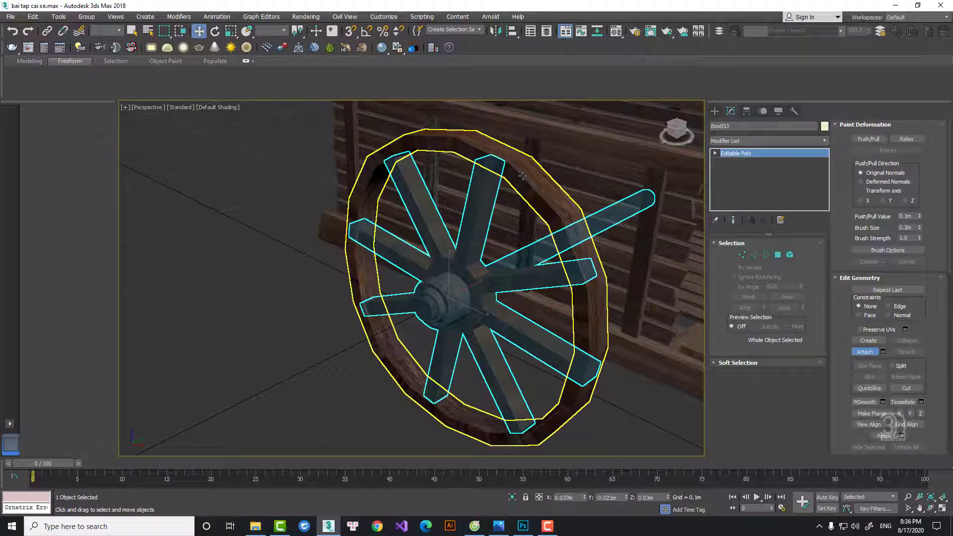
click(522, 175)
click(528, 249)
Apply a Symmetry modifier to the combined wheel and axle, mirrored on the X axis with Flip enabled
alt+middle_drag(530, 252, 447, 298)
click(763, 141)
scroll(763, 139, down, 15)
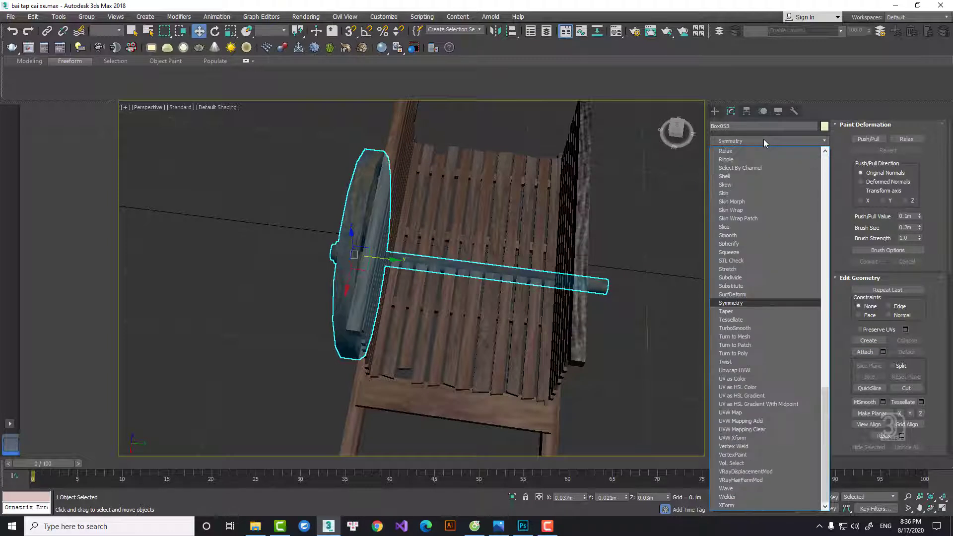
click(739, 303)
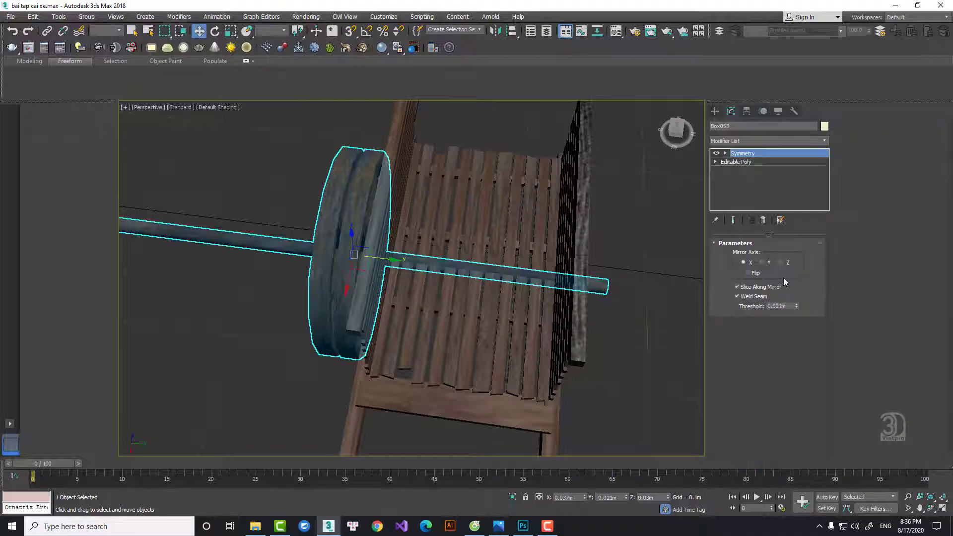
click(749, 274)
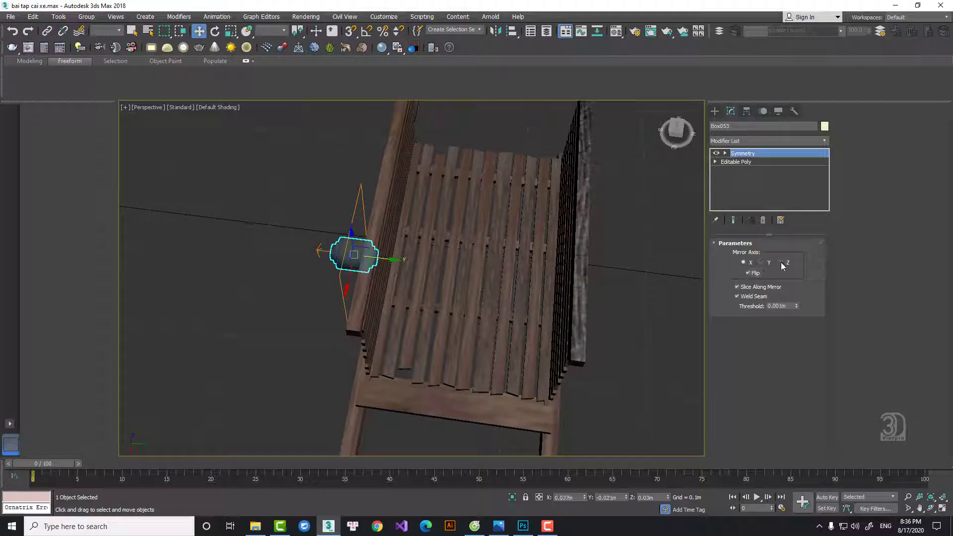
Move the Symmetry mirror plane along the axle to the cart's centre to form the opposite wheel
click(737, 162)
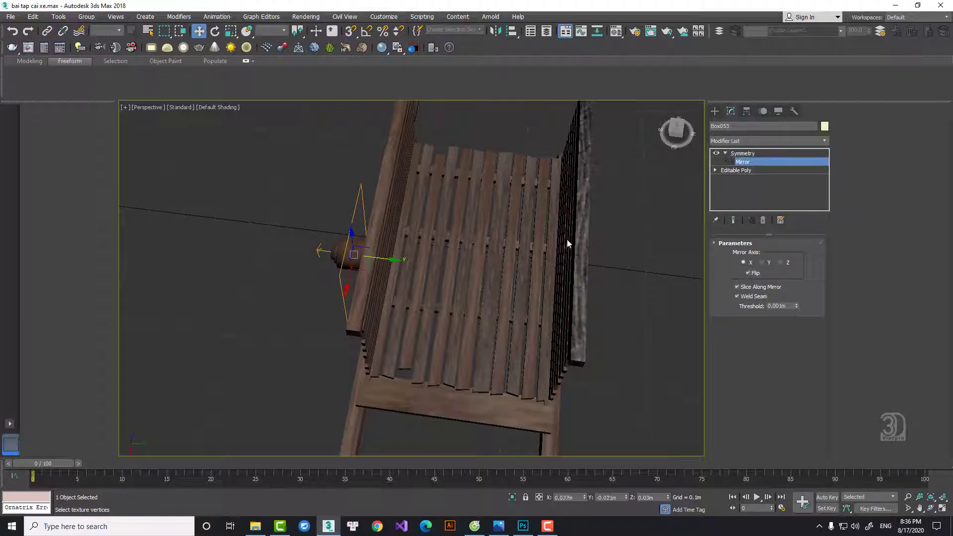
drag(389, 260, 504, 280)
alt+middle_drag(511, 299, 517, 217)
click(750, 153)
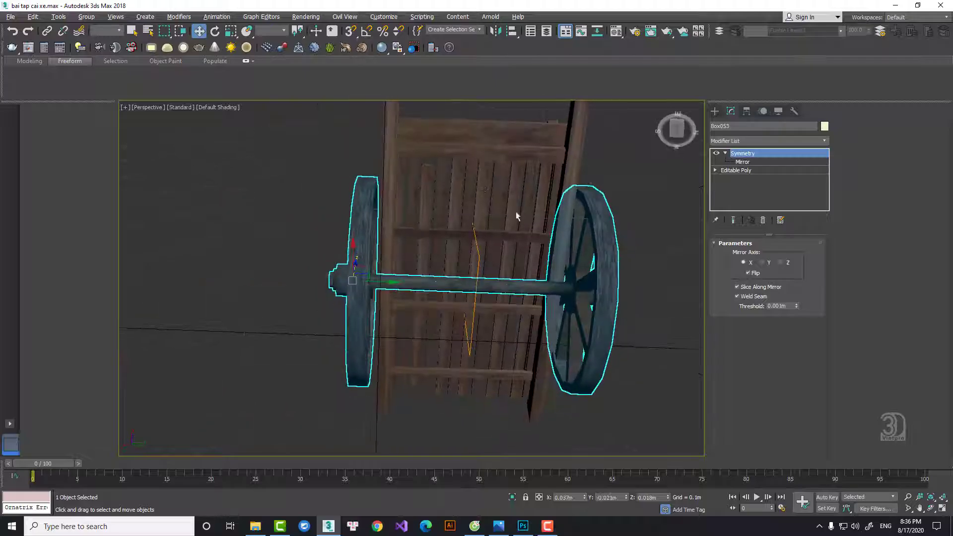
Clone the long side beam near the mirrored wheel as a single copy moved straight down over the axle
right_click(553, 240)
click(570, 258)
click(549, 247)
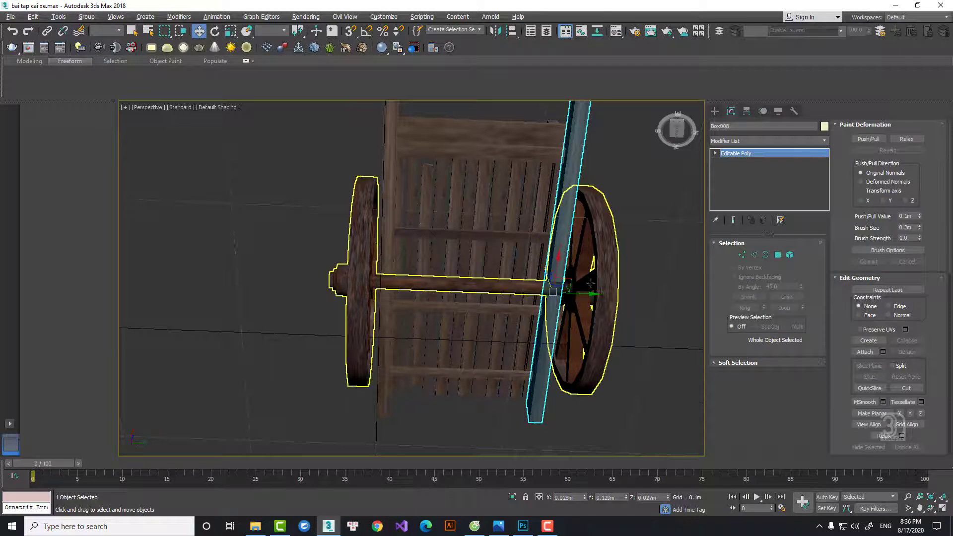
alt+middle_drag(546, 247, 633, 317)
scroll(439, 213, up, 8)
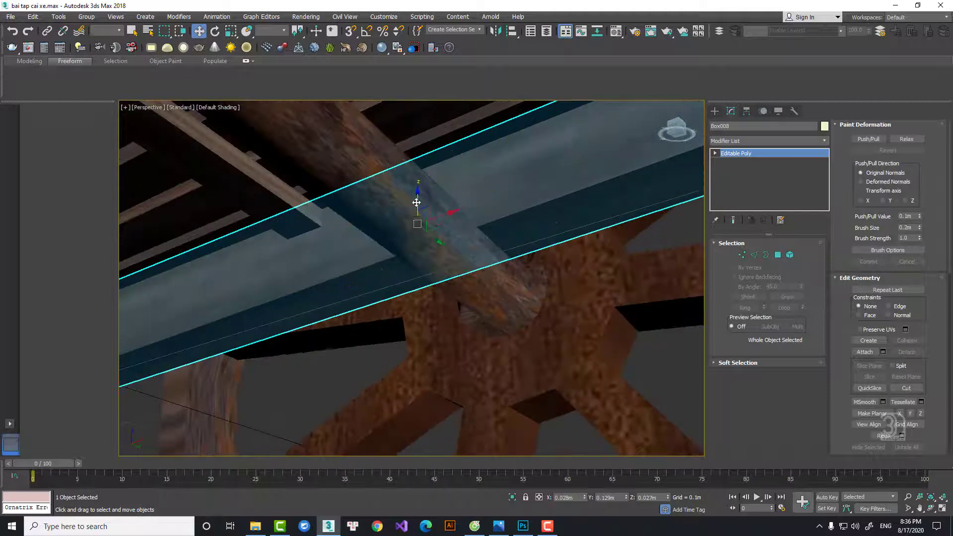
shift+drag(412, 235, 410, 298)
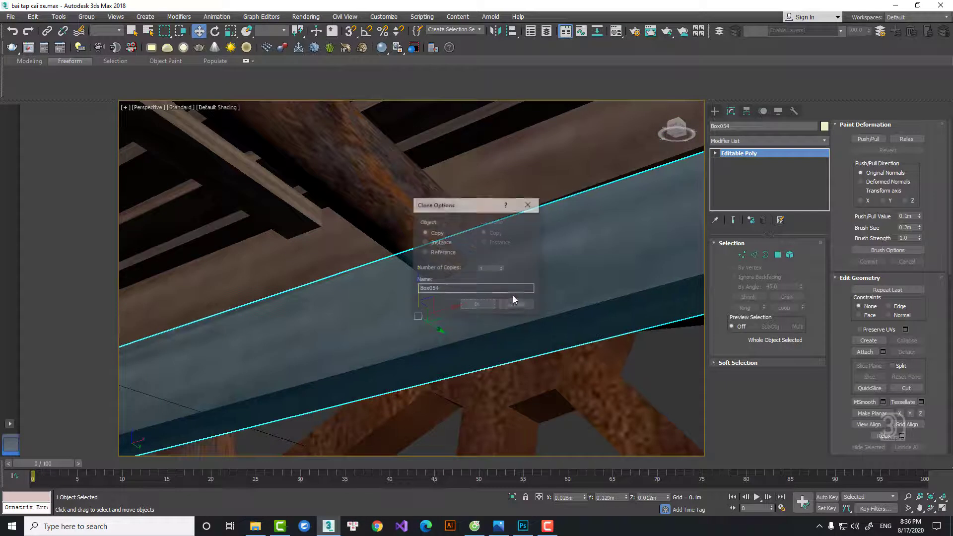
click(477, 305)
Scale the copied beam along its length to about 9% to make a short axle block
scroll(480, 301, down, 8)
right_click(481, 298)
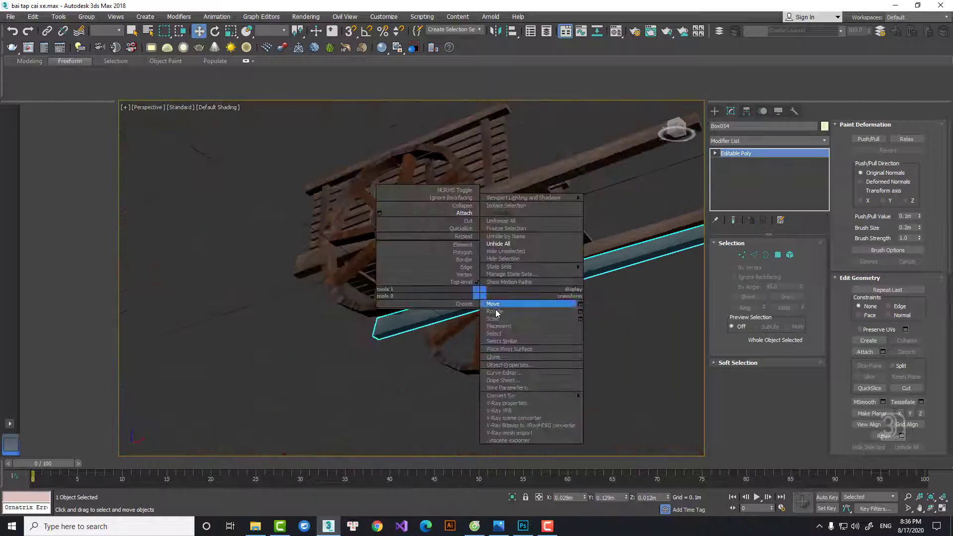
click(495, 314)
drag(506, 290, 418, 318)
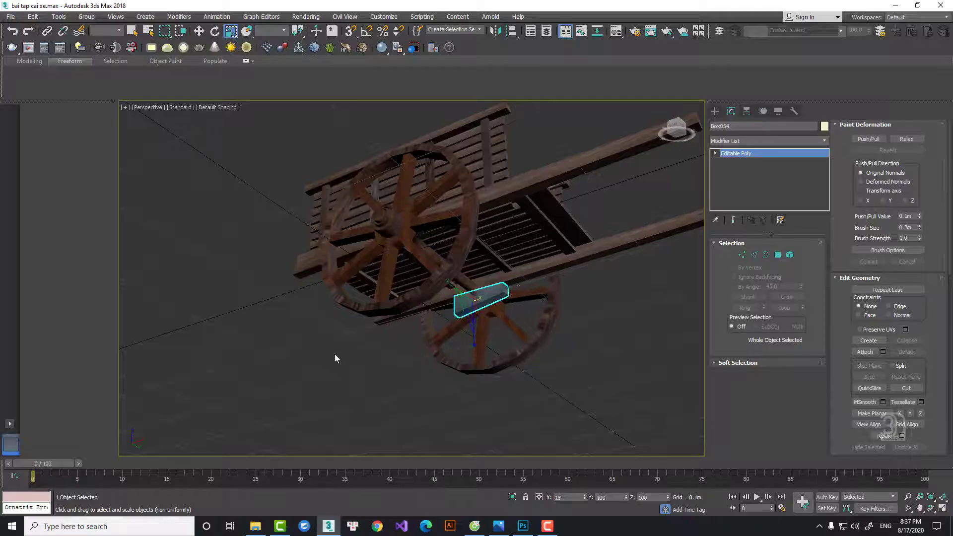
drag(335, 358, 316, 367)
scroll(464, 317, up, 7)
Move the upper vertices at both ends of the axle block outward to give it sloped end faces
alt+middle_drag(465, 317, 773, 279)
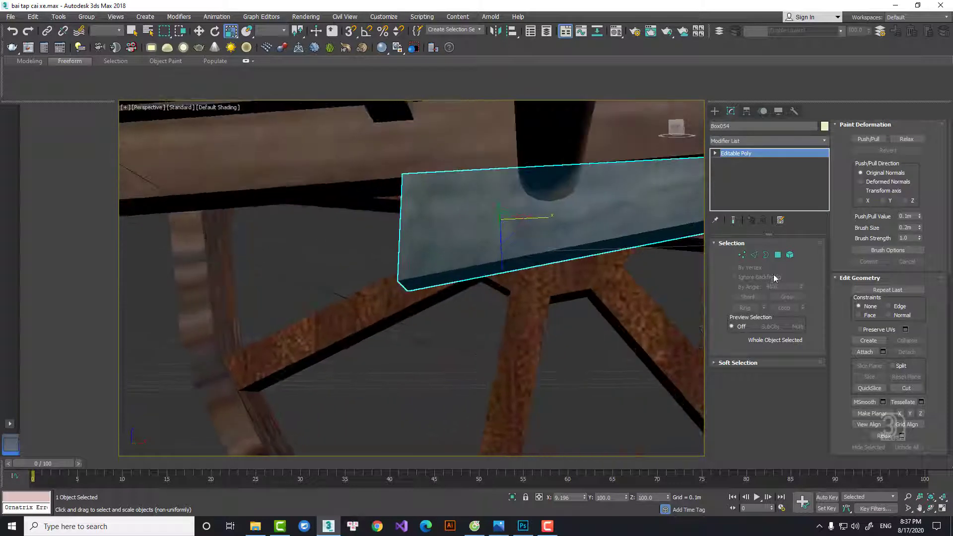
click(741, 255)
drag(352, 142, 325, 185)
right_click(453, 168)
click(467, 179)
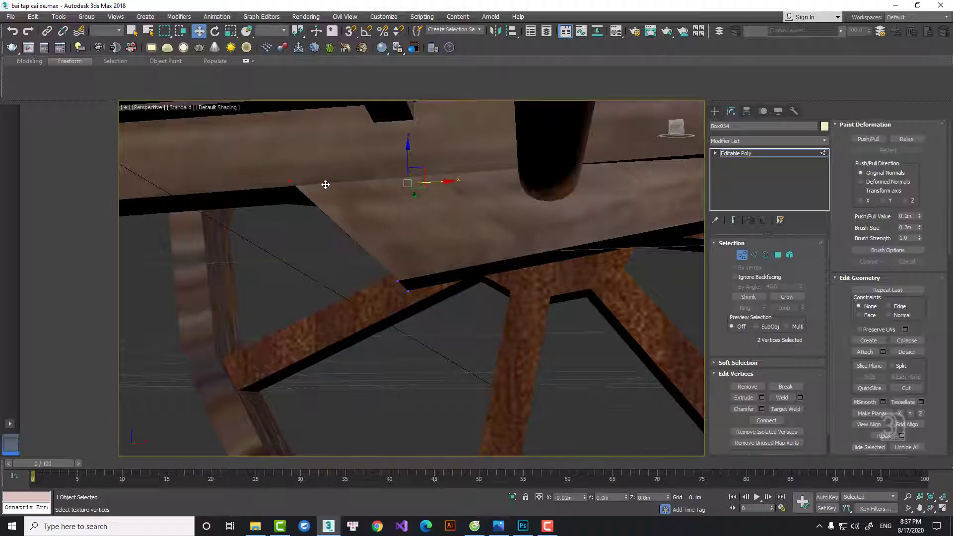
alt+middle_drag(409, 260, 378, 208)
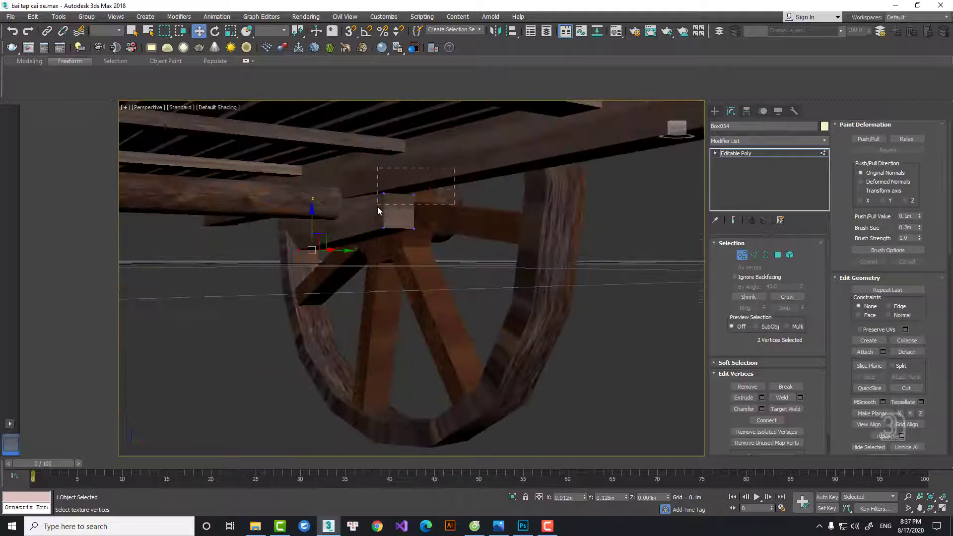
alt+middle_drag(399, 167, 481, 211)
click(742, 255)
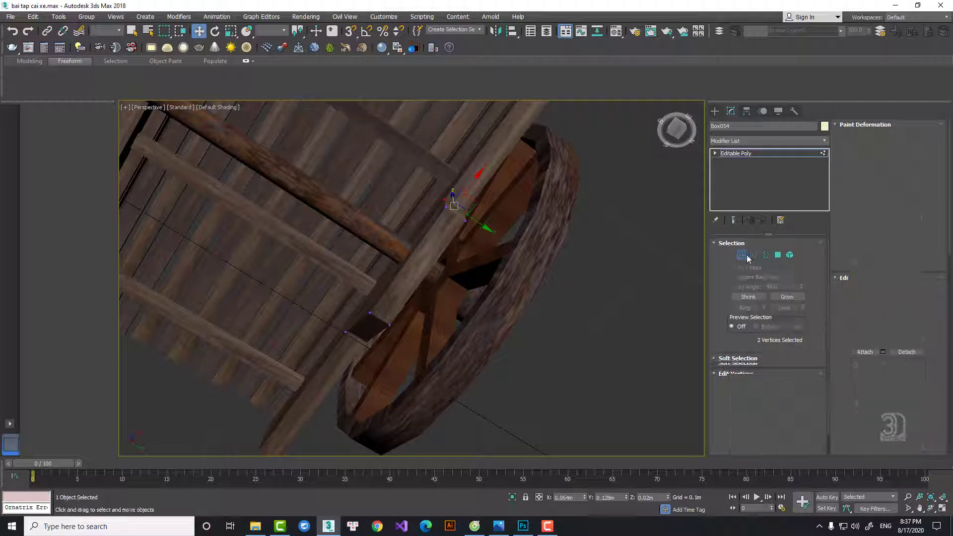
Draw a cylinder of about 0.002 m radius and height on the axle block's underside using AutoGrid
click(715, 111)
click(747, 192)
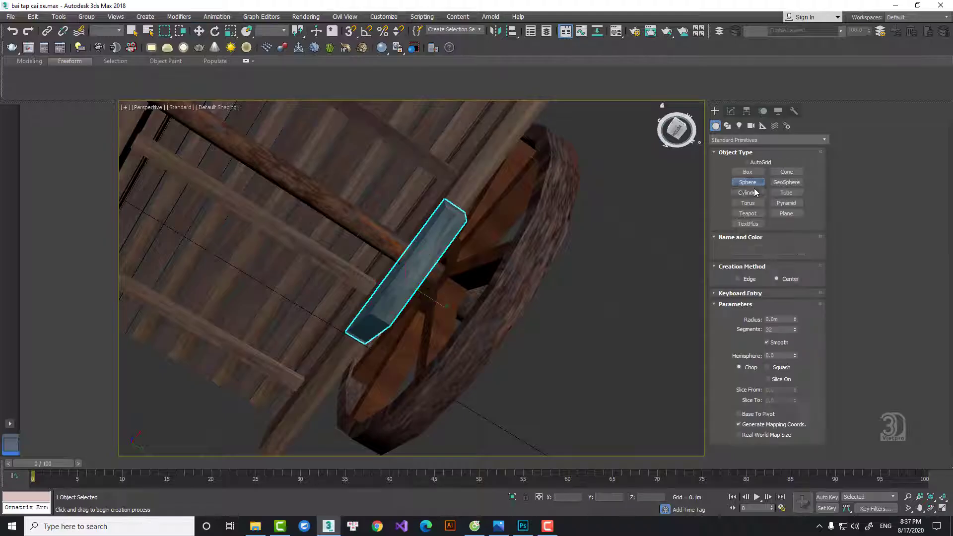
key(z)
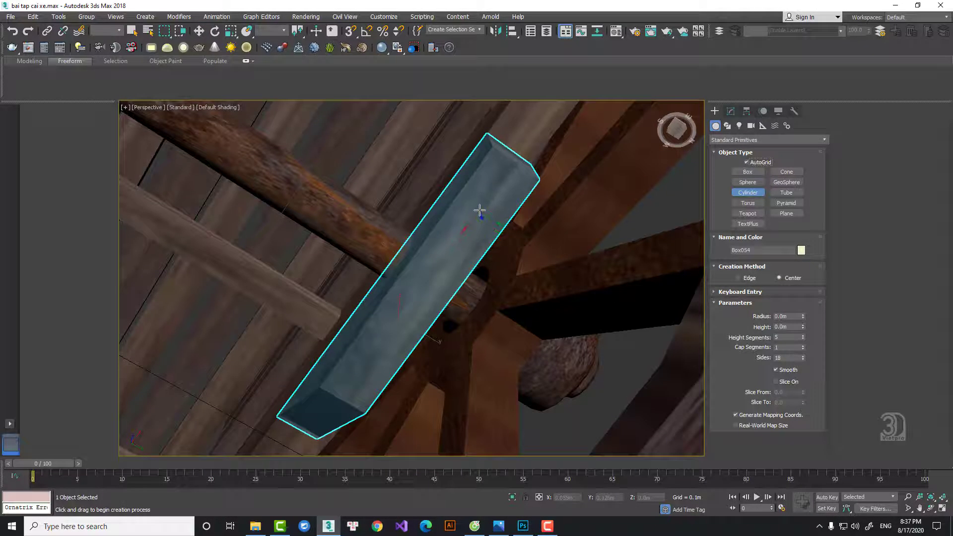
drag(480, 210, 483, 218)
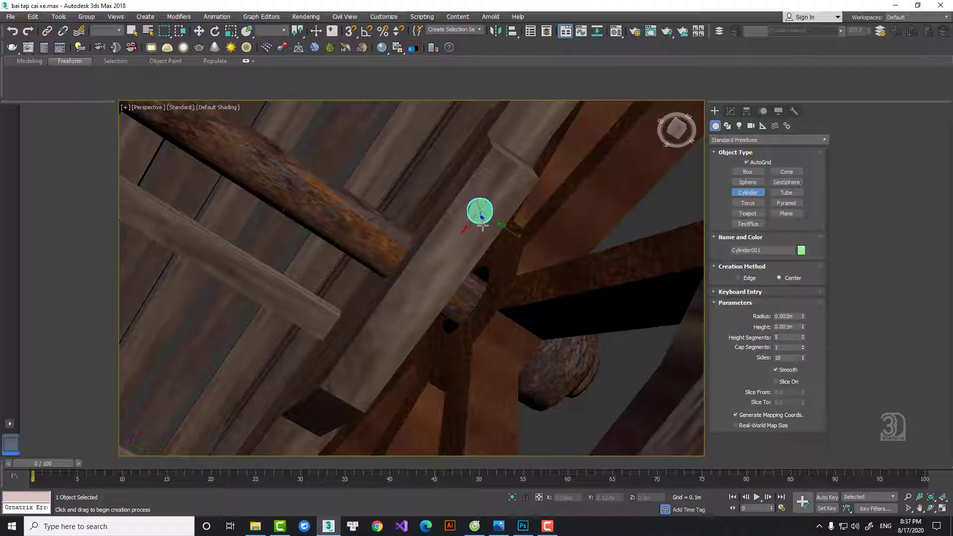
key(w)
Set the cylinder's height segments to 1 and sides to 6, and adjust its fit on the axle block
click(731, 110)
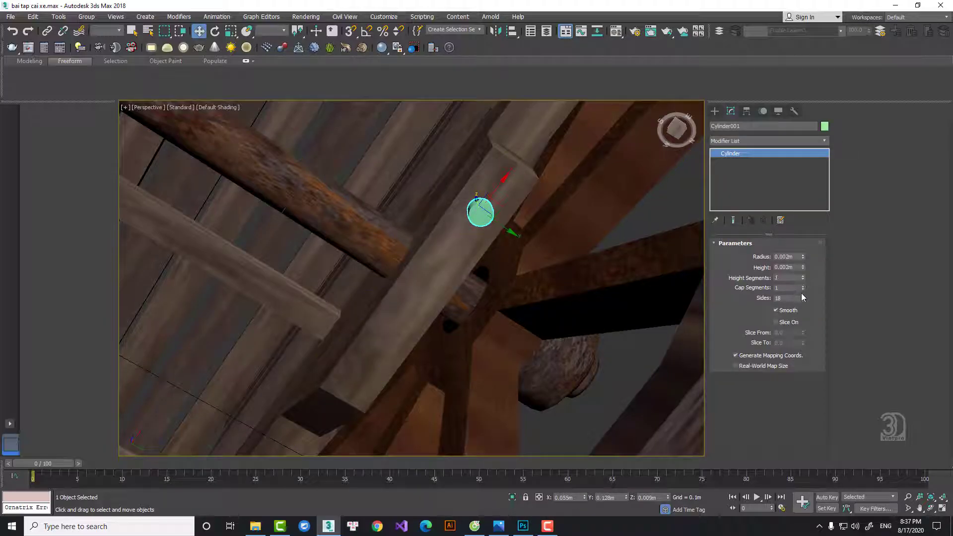
text(6)
key(Return)
scroll(443, 166, up, 10)
right_click(443, 166)
click(461, 186)
drag(436, 211, 437, 180)
alt+middle_drag(438, 180, 484, 158)
right_click(484, 158)
click(495, 164)
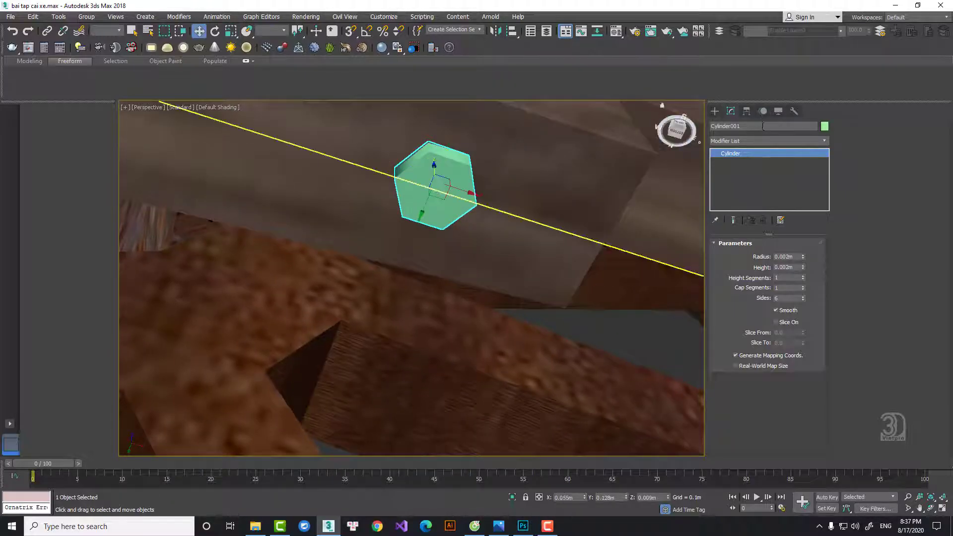
Add an Unwrap UVW modifier to the hexagonal cylinder and load the bitmap 123 as the UV editor's background
click(758, 141)
key(u)
key(Return)
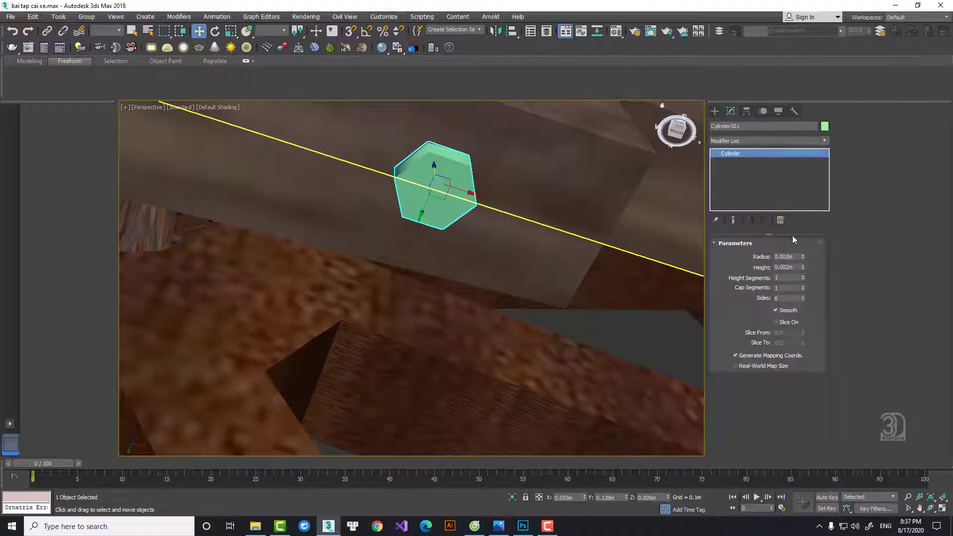
click(883, 378)
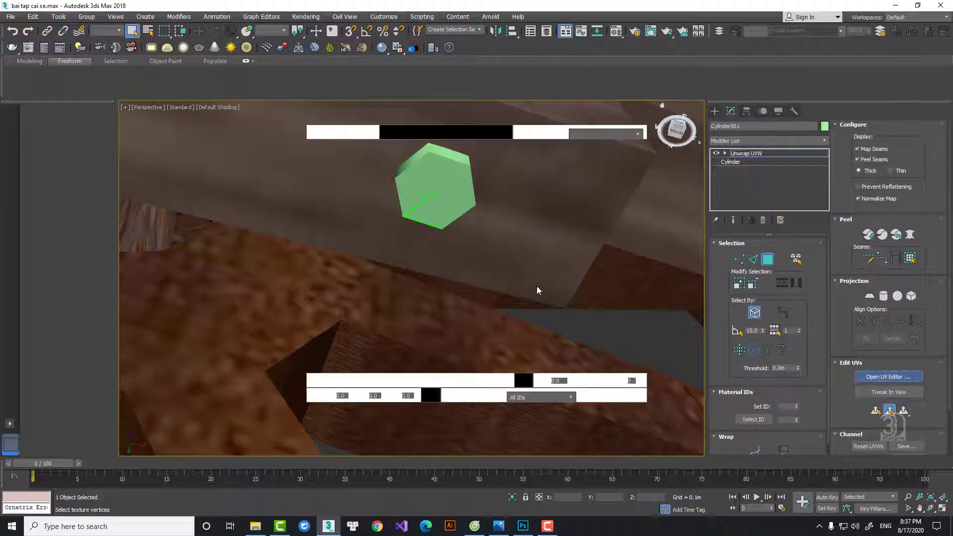
click(294, 76)
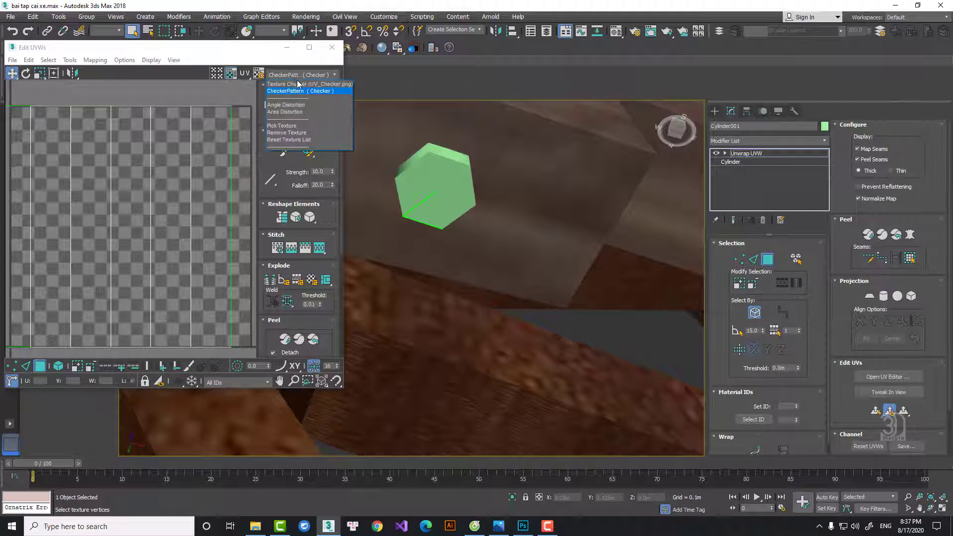
click(291, 127)
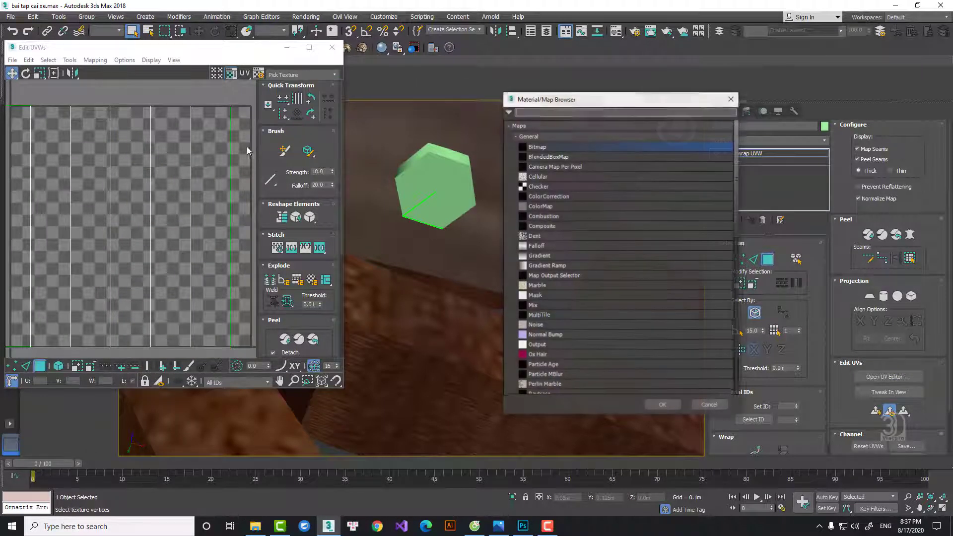
double_click(539, 148)
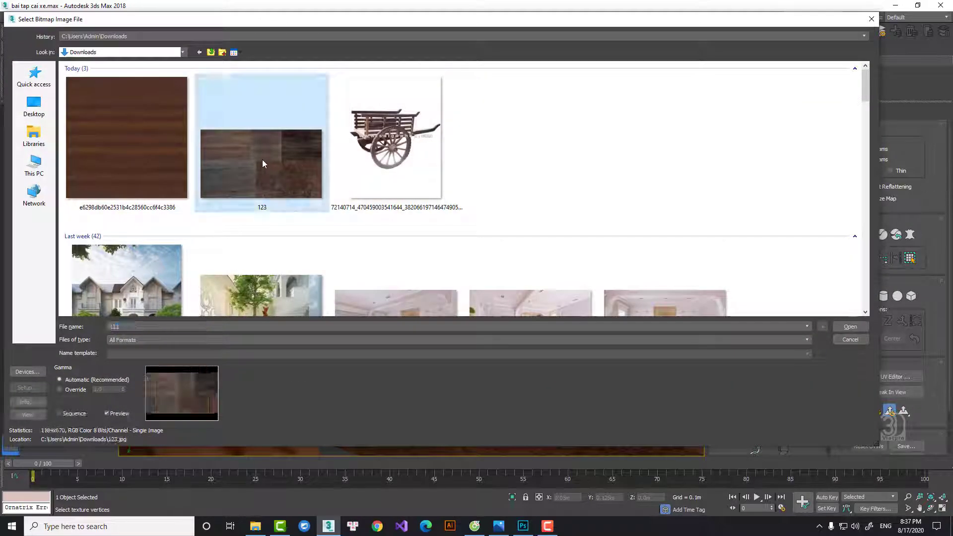
double_click(262, 159)
Peel all the cylinder's faces into a hexagonal UV island and scale it to fit within the texture's dark wood area
scroll(148, 162, down, 8)
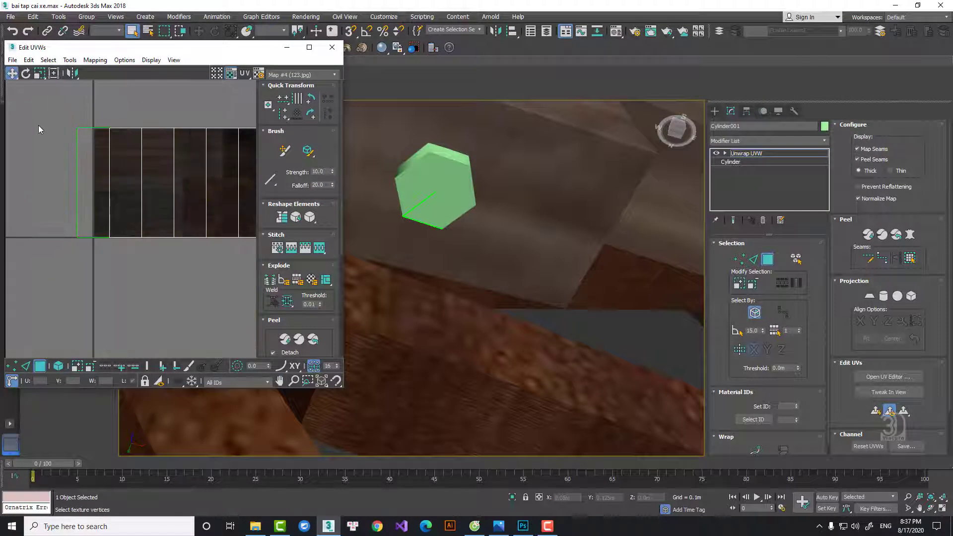
middle_drag(148, 162, 106, 185)
drag(39, 124, 246, 272)
click(314, 340)
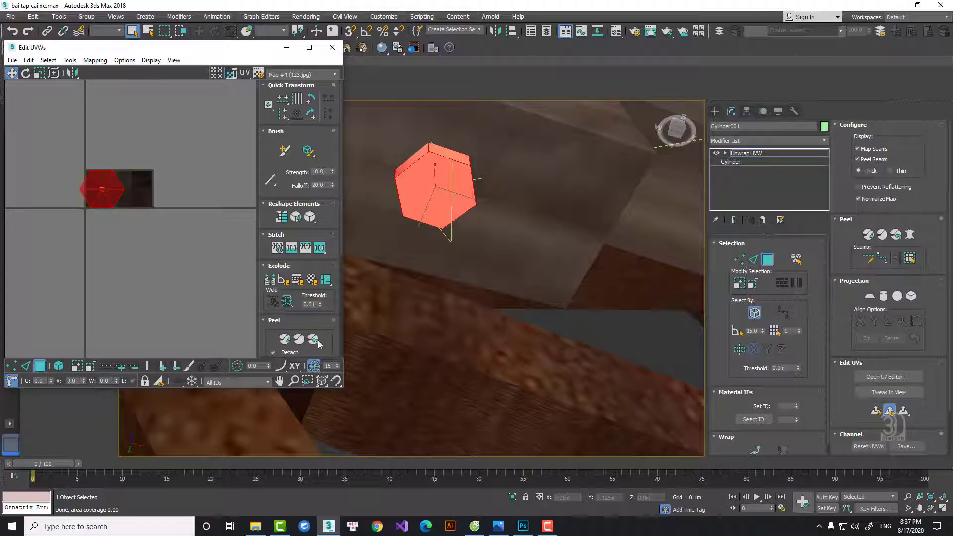
scroll(139, 225, up, 3)
scroll(139, 223, up, 2)
drag(70, 147, 166, 270)
right_click(154, 172)
click(172, 198)
scroll(136, 181, up, 4)
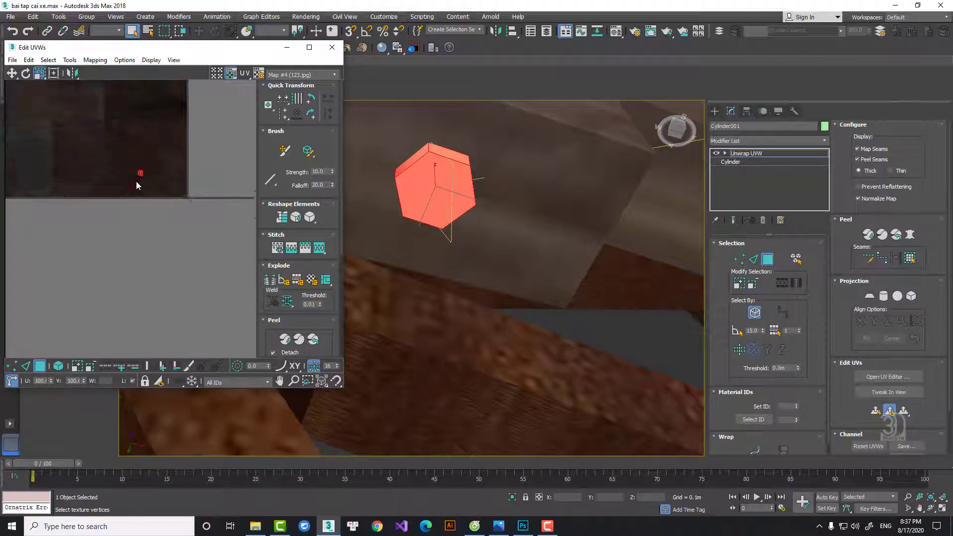
drag(146, 171, 177, 53)
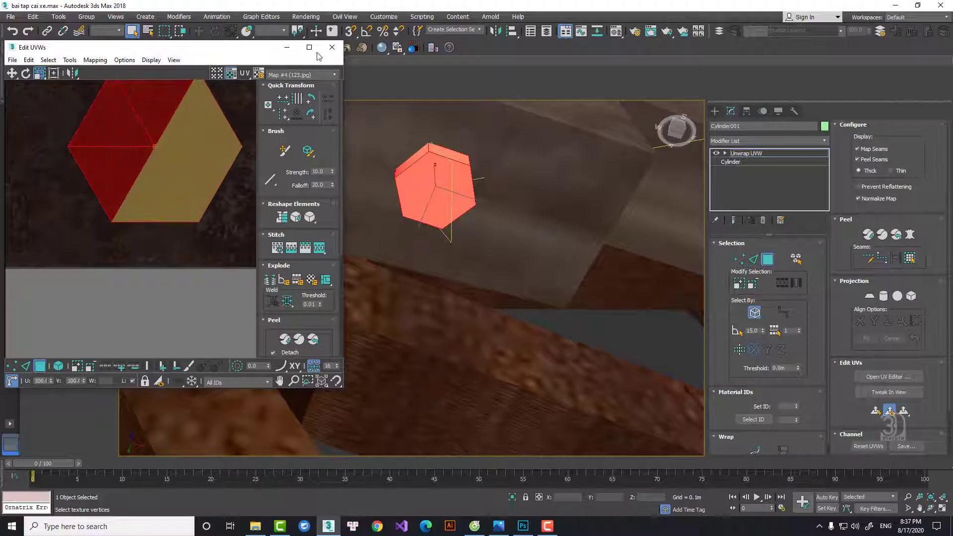
click(332, 49)
Collapse the cylinder's Unwrap UVW modifier and convert the object to an Editable Poly
right_click(743, 155)
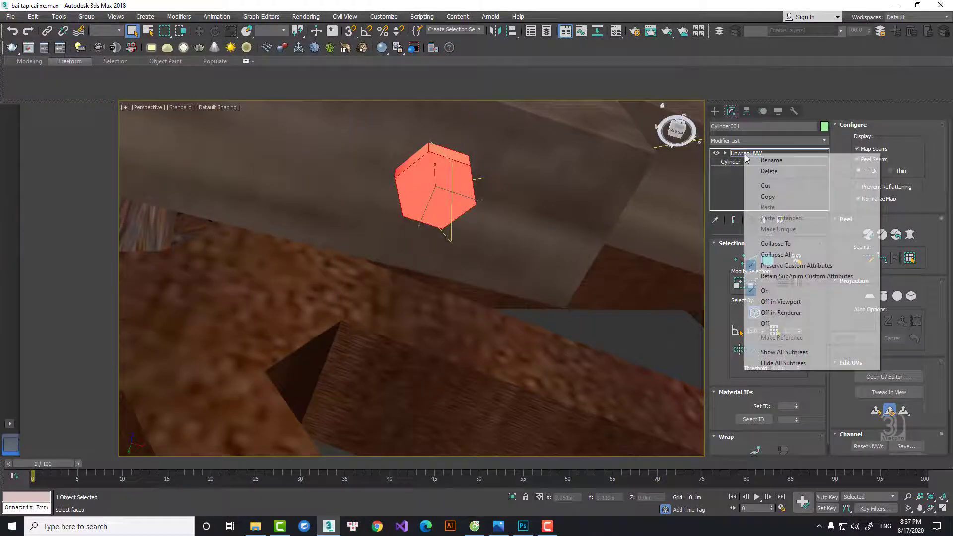
click(783, 244)
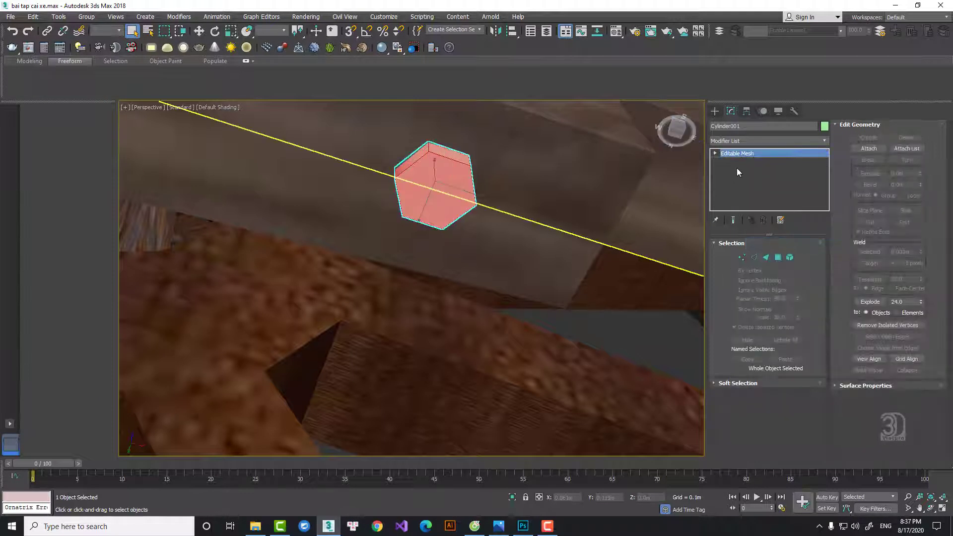
right_click(743, 153)
click(774, 227)
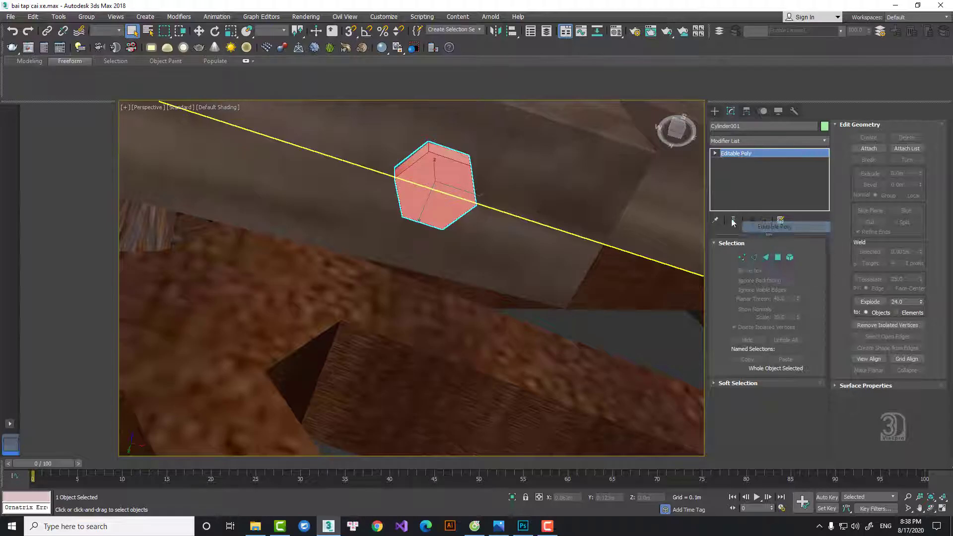
Apply the dark wood material from the first sample slot to the hexagonal bolt head
right_click(612, 178)
click(631, 195)
key(m)
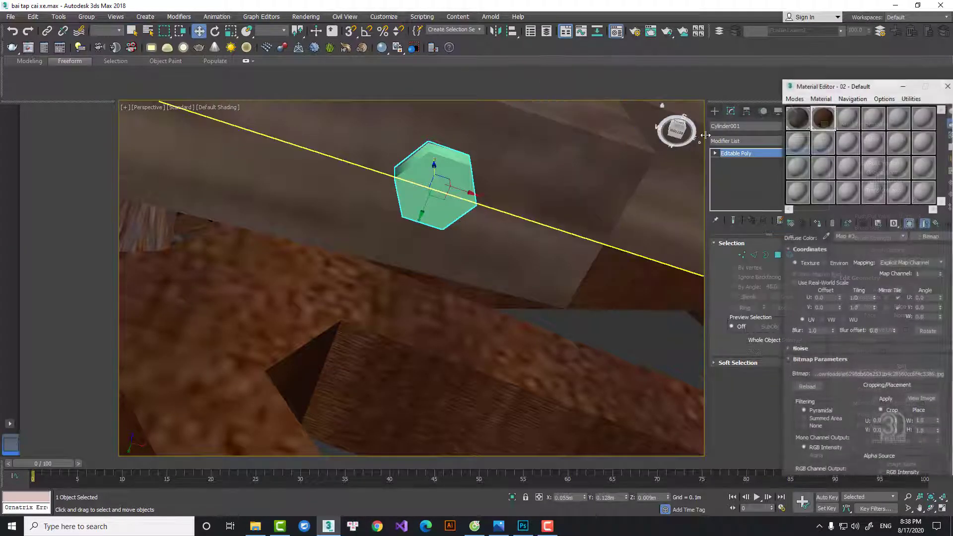
drag(484, 173, 459, 175)
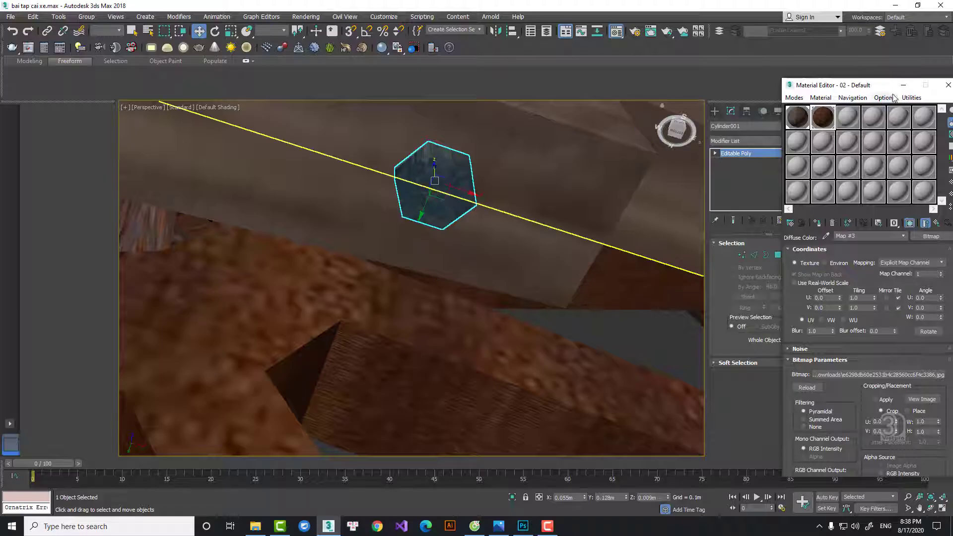
click(947, 85)
Copy the bolt head along the axle block to its other end and adjust its height against the underside
scroll(524, 200, down, 2)
alt+middle_drag(525, 200, 584, 196)
shift+drag(588, 195, 444, 219)
click(477, 305)
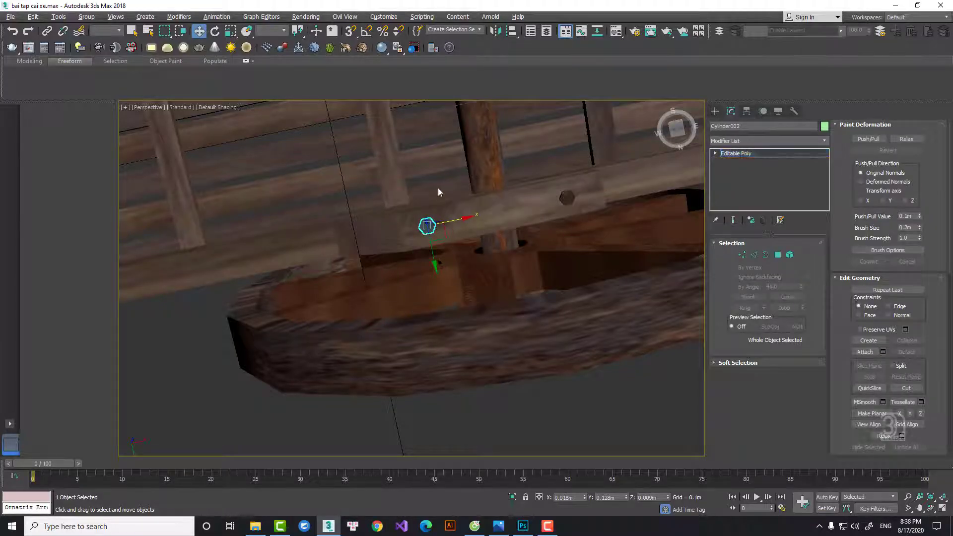
alt+middle_drag(439, 192, 402, 211)
scroll(430, 210, up, 5)
right_click(452, 283)
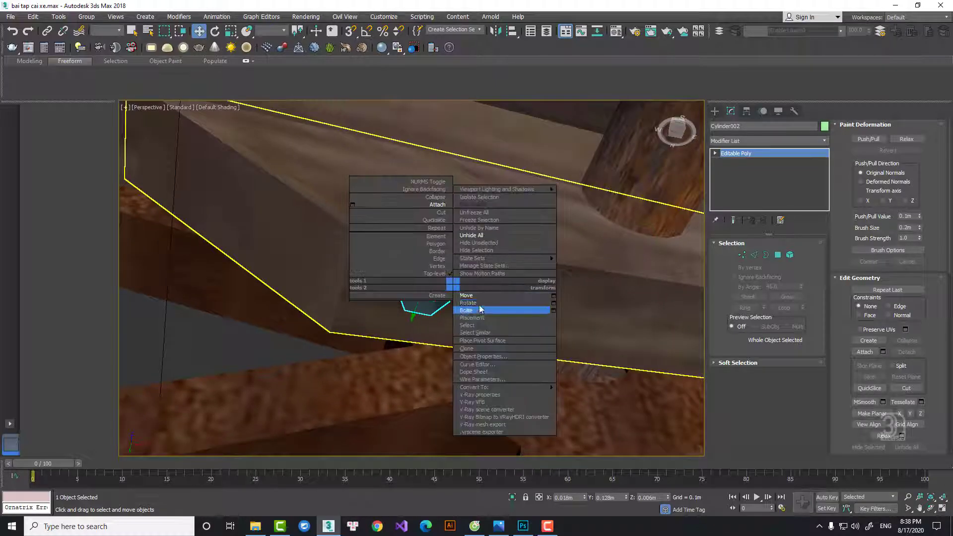
click(481, 311)
right_click(441, 280)
click(484, 294)
scroll(423, 272, down, 6)
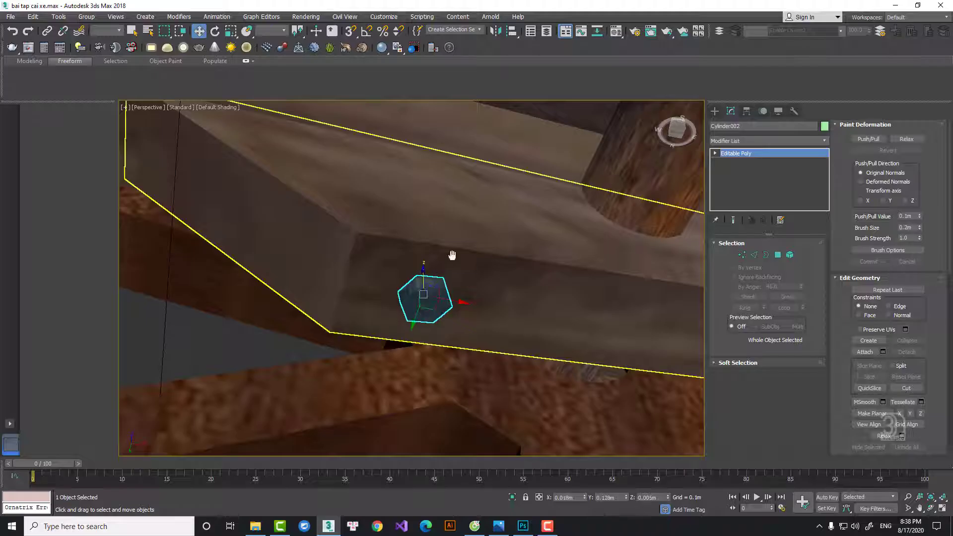
Copy the axle block with its two bolt heads across to the opposite side of the cart
ctrl+click(357, 213)
scroll(387, 209, down, 7)
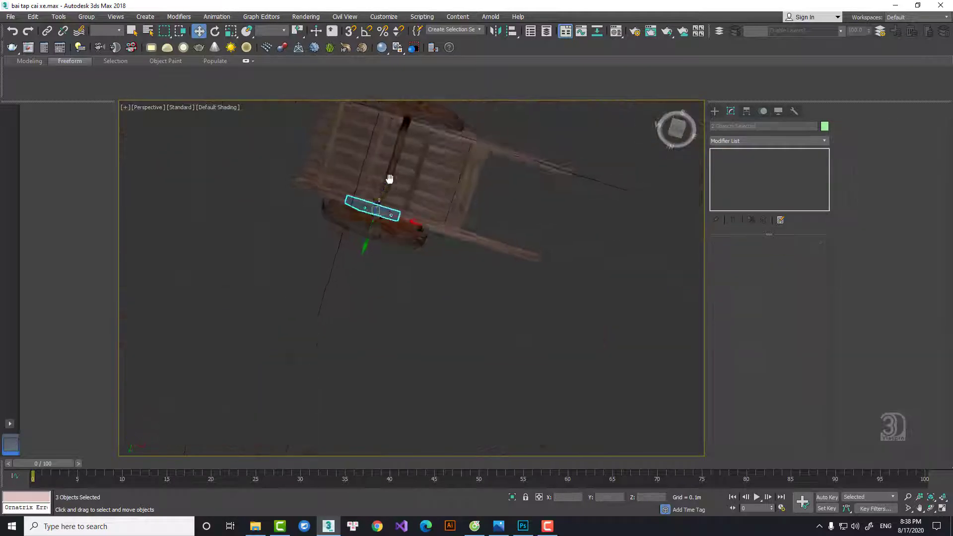
alt+middle_drag(390, 179, 397, 159)
shift+drag(365, 231, 397, 154)
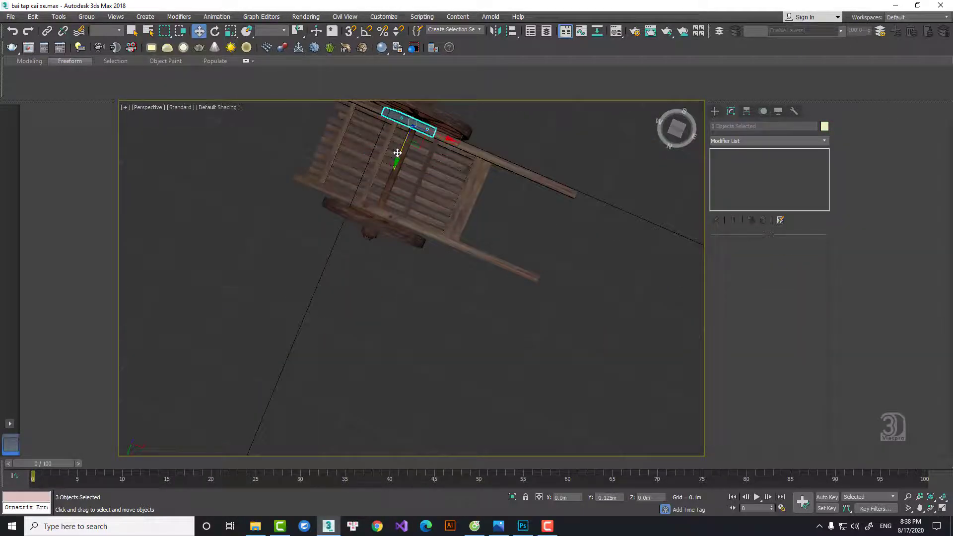
key(ctrl+v)
click(482, 305)
Examine the copied block's placement and the whole cart from the front and side
mouse_move(465, 163)
alt+middle_down()
mouse_move(477, 204)
mouse_move(421, 238)
alt+middle_up()
scroll(464, 197, up, 3)
middle_drag(551, 219, 464, 197)
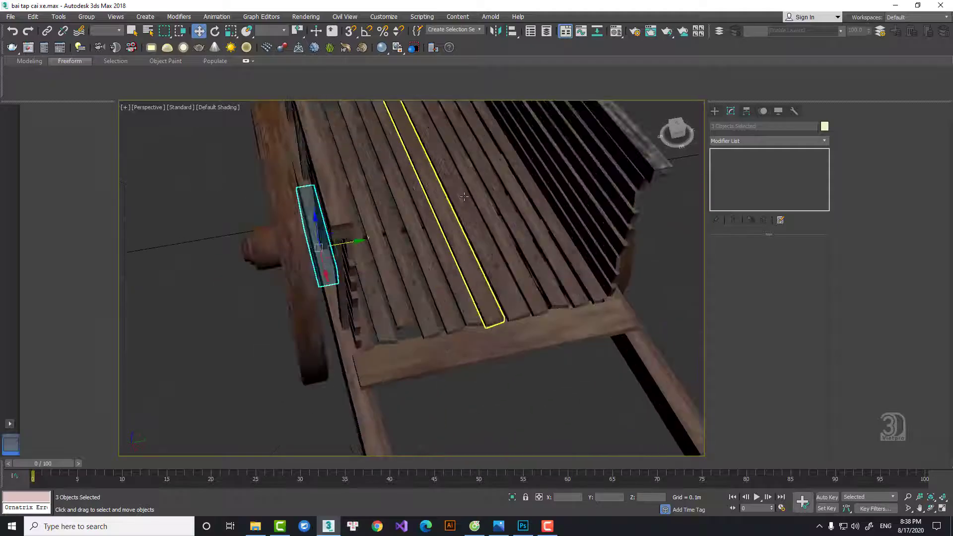
click(669, 224)
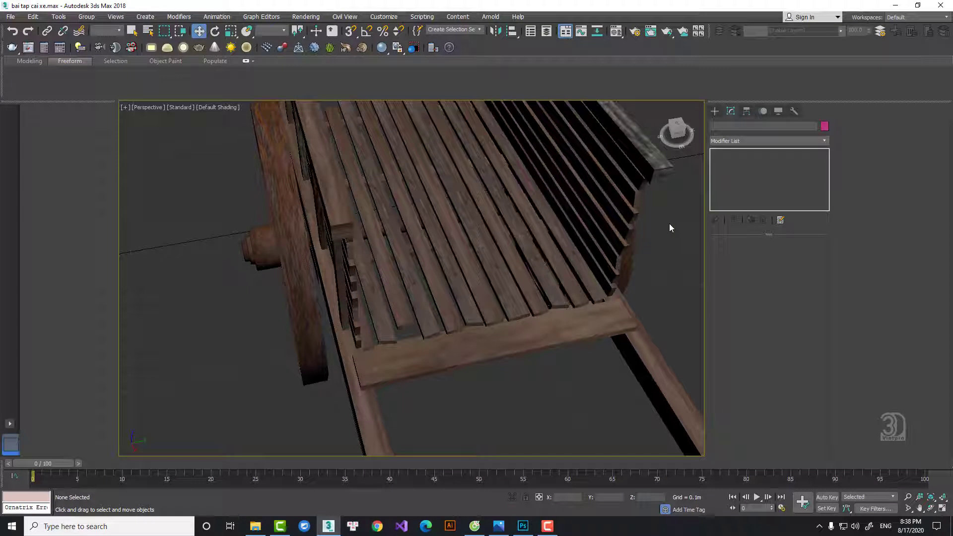
scroll(539, 321, down, 4)
alt+middle_drag(537, 321, 625, 207)
key(ctrl+a)
click(625, 207)
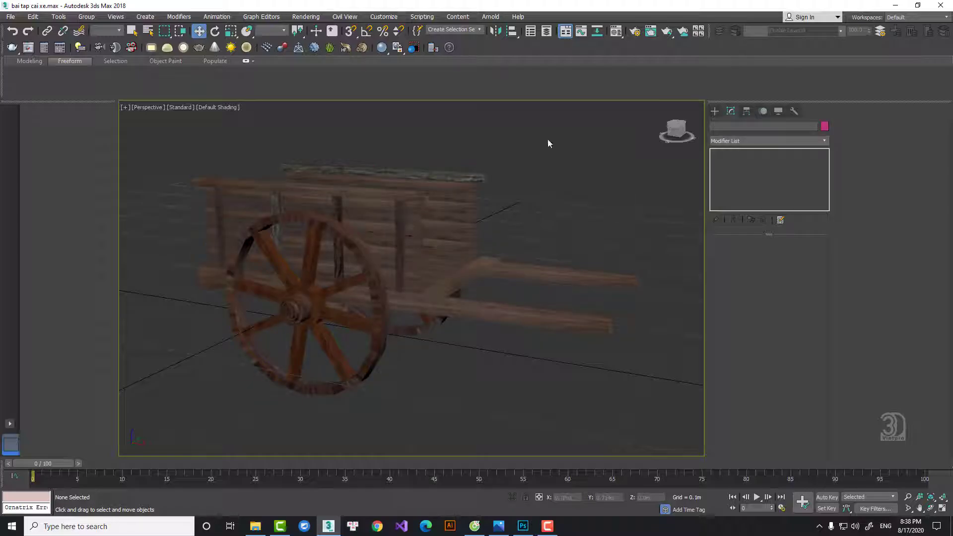
Add a TurboSmooth modifier with 3 iterations to the mirrored wheels
click(395, 243)
scroll(366, 249, up, 2)
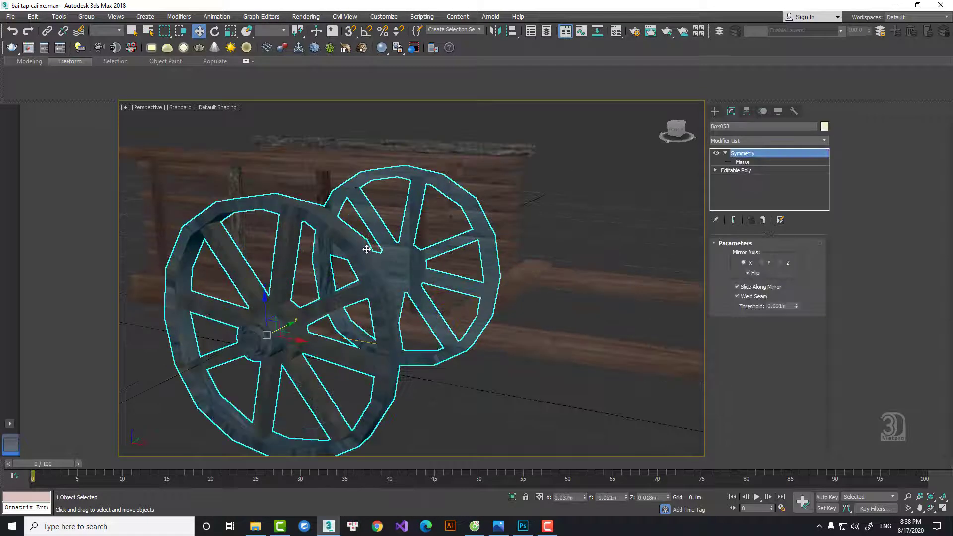
key(F4)
scroll(367, 249, up, 3)
click(753, 145)
text(turbo)
key(Return)
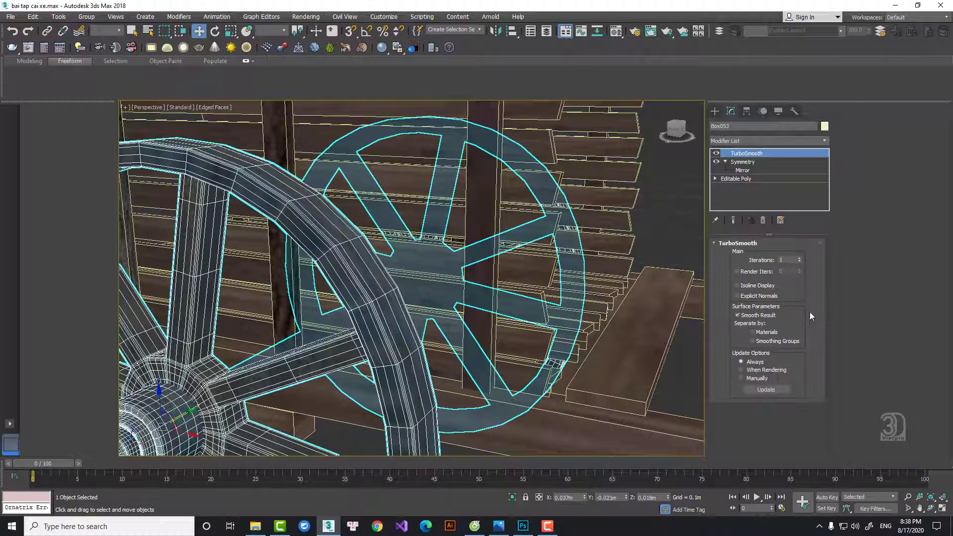
click(799, 257)
click(800, 257)
key(F4)
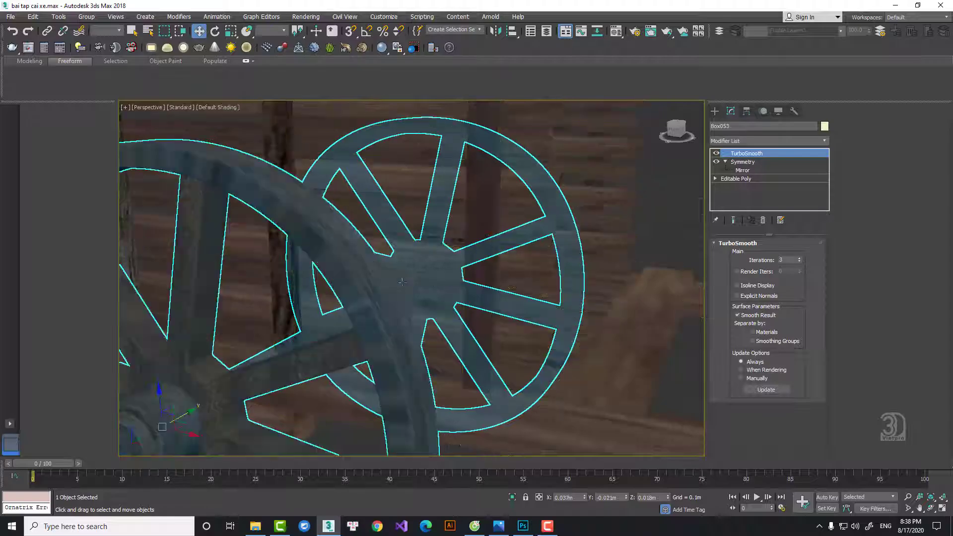
Select the entire cart and place a copy of it beside the original
scroll(561, 209, down, 5)
scroll(596, 211, down, 5)
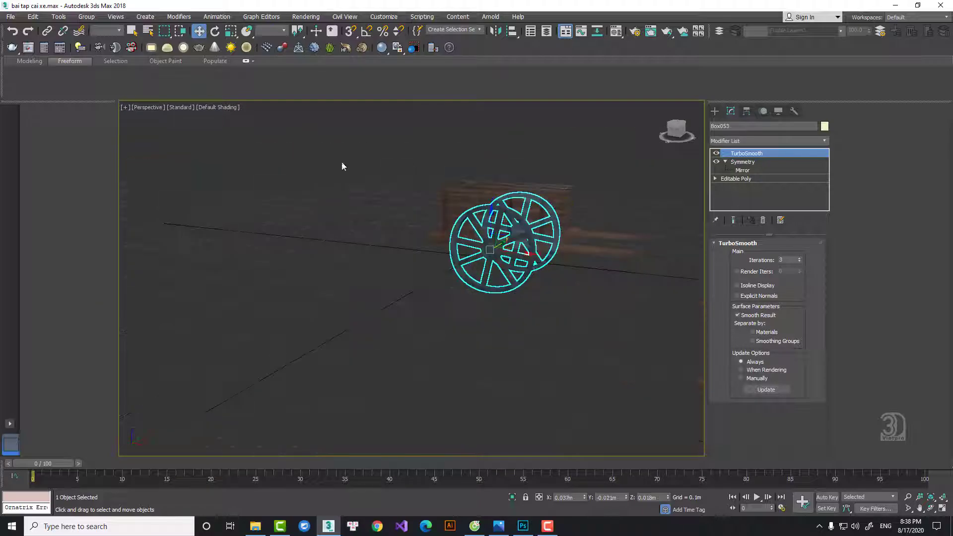
drag(343, 164, 603, 278)
middle_drag(595, 266, 498, 268)
shift+drag(474, 229, 314, 290)
click(480, 304)
Assign the plain grey 03 - Default material to the whole copied cart
key(m)
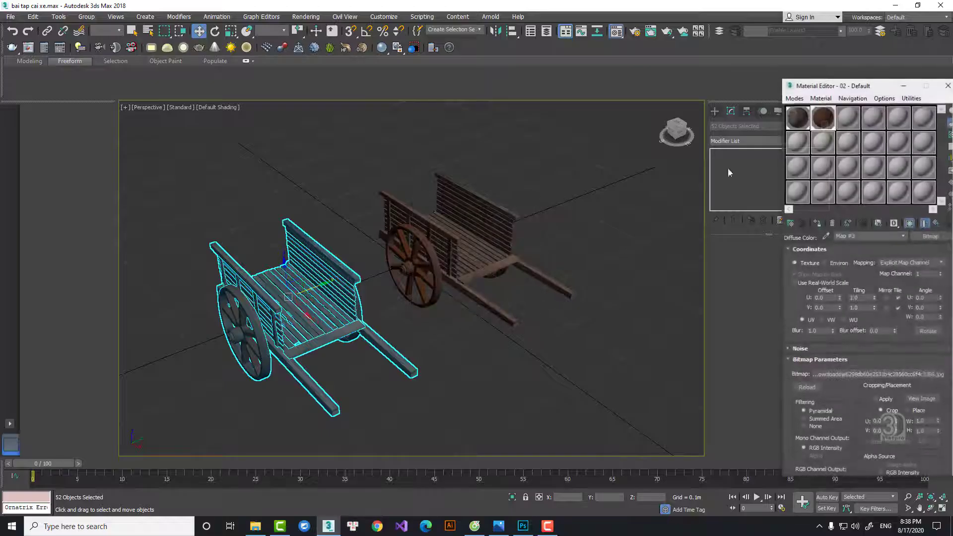
click(847, 118)
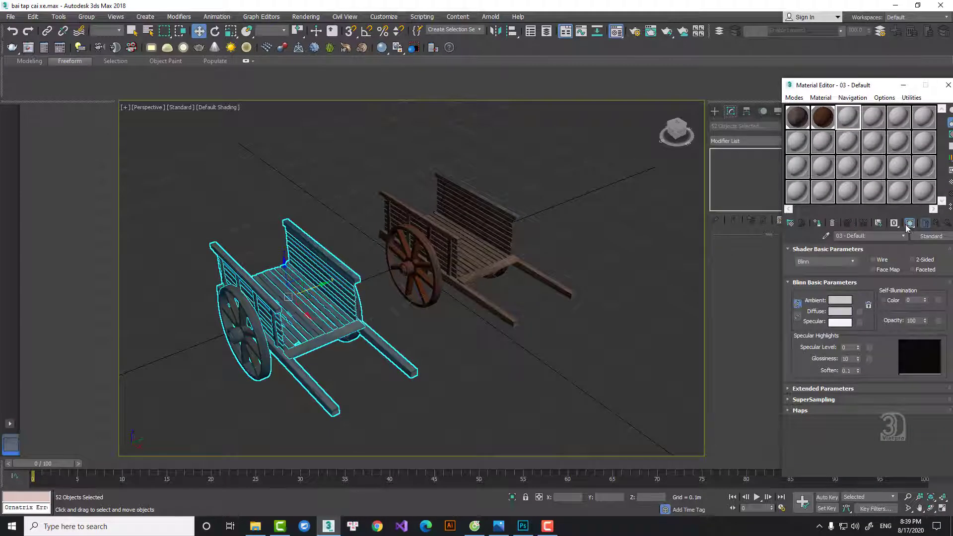
click(817, 223)
click(947, 85)
click(558, 308)
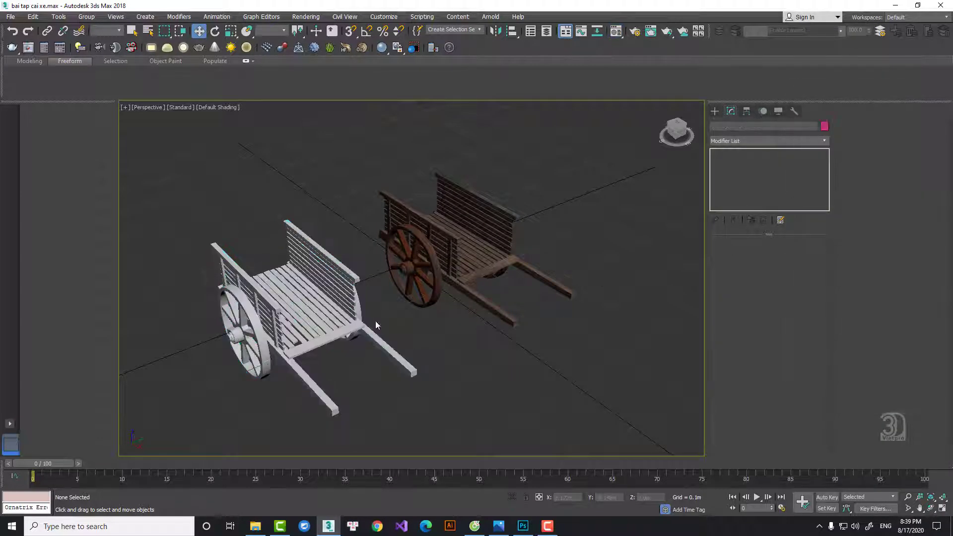
Inspect the grey cart copy from several angles, selecting its wheels for a closer look
scroll(375, 324, up, 5)
middle_drag(376, 323, 459, 275)
scroll(459, 275, down, 4)
click(399, 284)
alt+middle_drag(400, 283, 446, 278)
click(373, 306)
click(373, 306)
scroll(373, 306, up, 5)
alt+middle_drag(374, 305, 336, 260)
scroll(336, 260, down, 5)
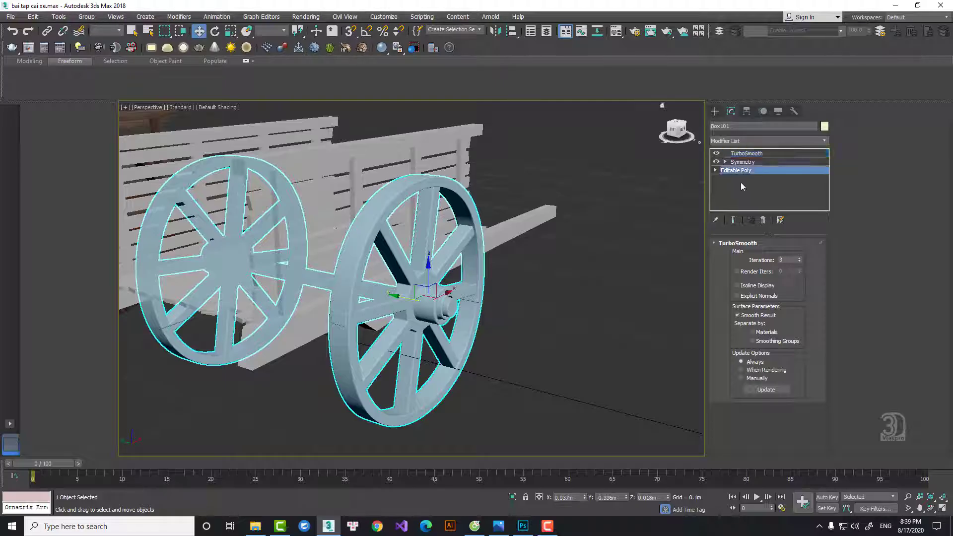
Scale up the outer rim element of the copied cart's wheel slightly at Editable Poly level, then return to TurboSmooth
click(790, 256)
click(351, 262)
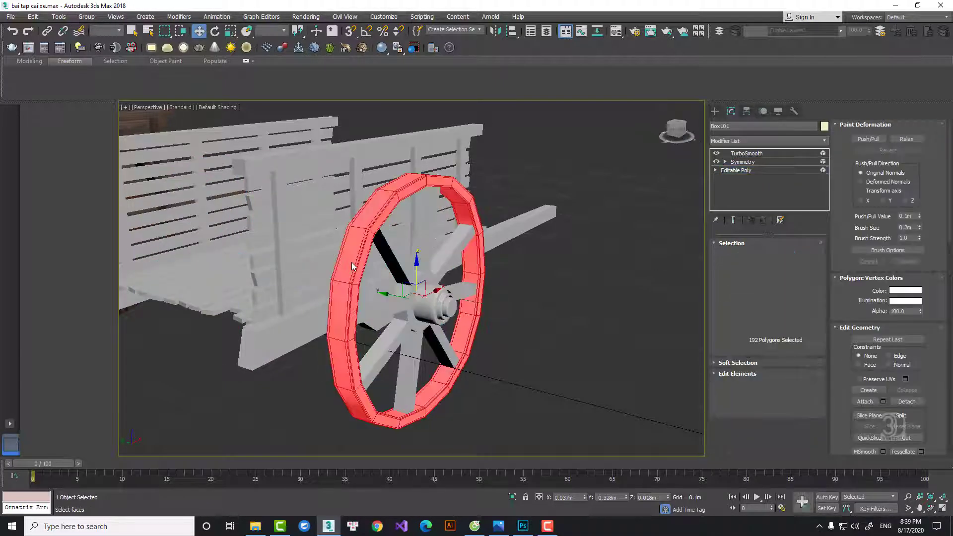
right_click(352, 263)
click(371, 284)
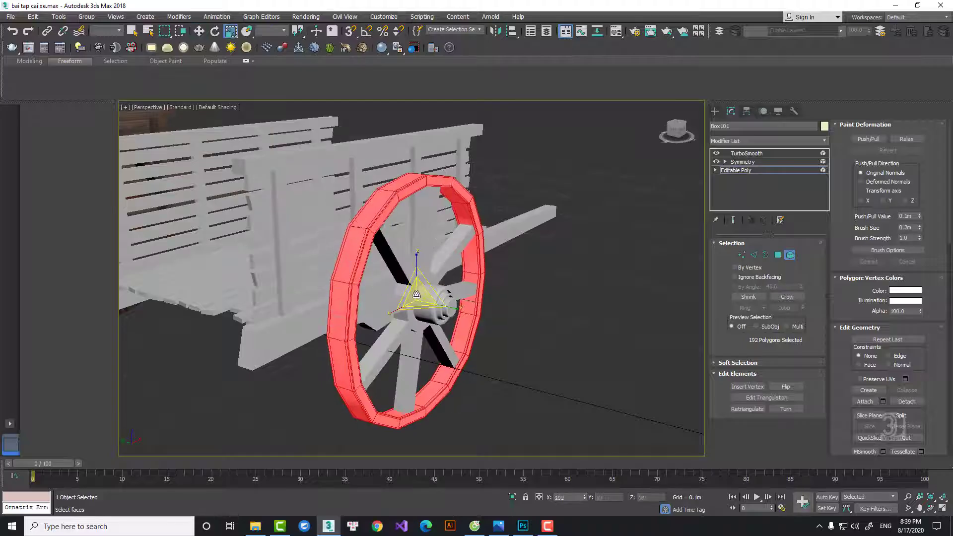
drag(416, 294, 416, 293)
click(789, 255)
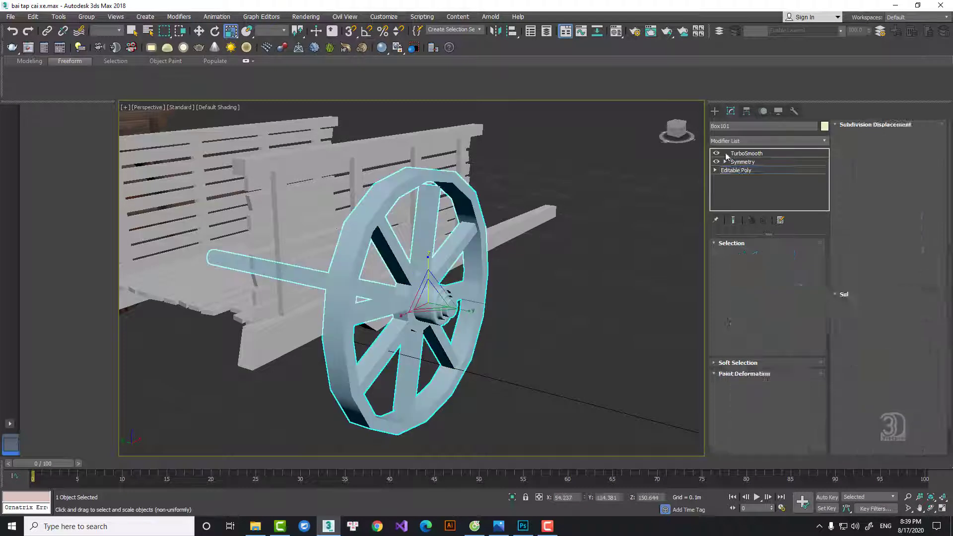
click(747, 153)
right_click(600, 243)
click(611, 252)
Scale down the outer rim element of the grey cart's wheel slightly at Editable Poly level, then return to TurboSmooth
alt+middle_drag(611, 251, 528, 325)
click(520, 347)
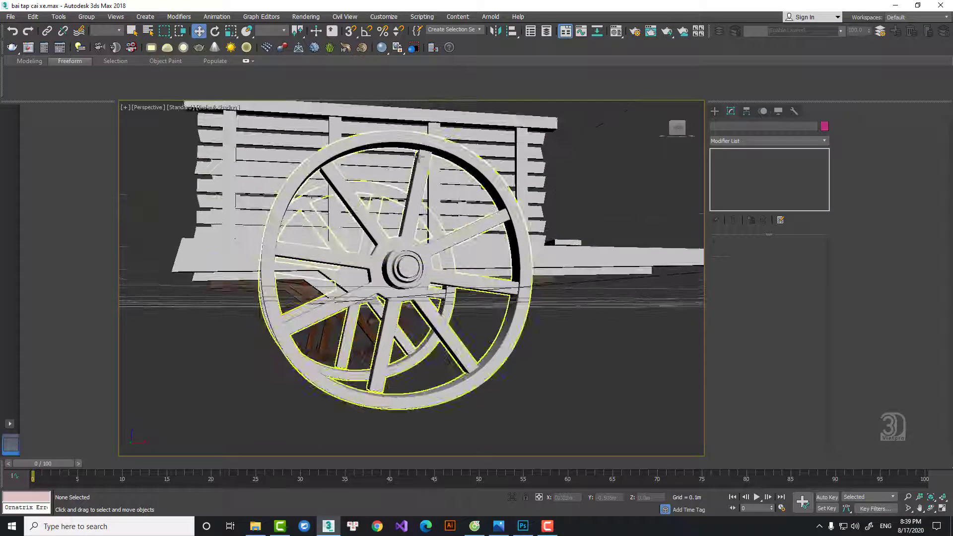
alt+middle_drag(446, 333, 489, 363)
scroll(489, 362, down, 3)
click(569, 296)
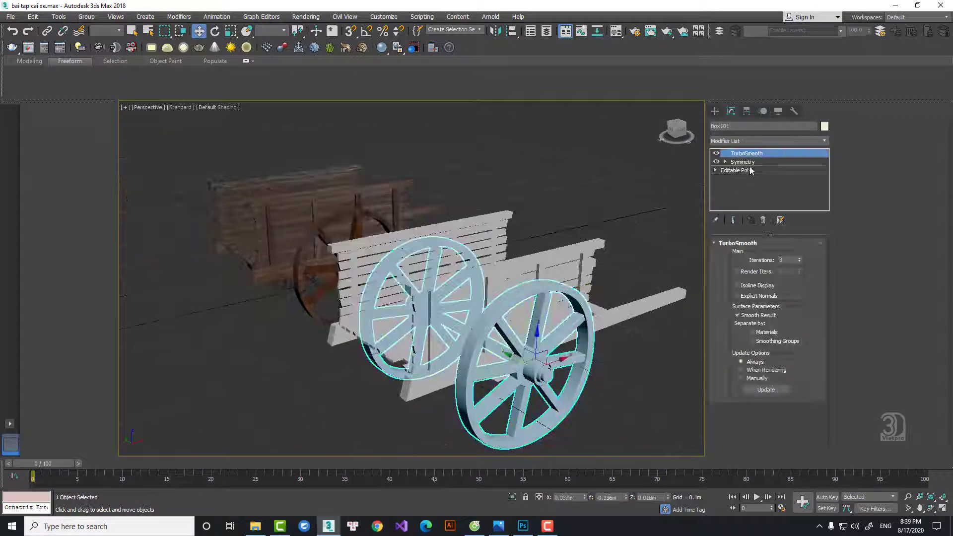
click(736, 170)
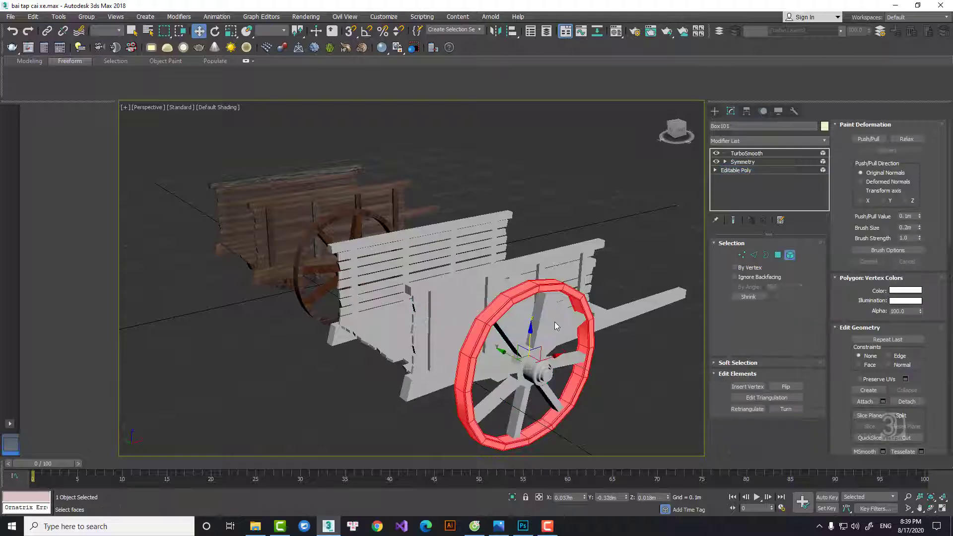
right_click(555, 321)
click(568, 345)
drag(528, 363, 529, 365)
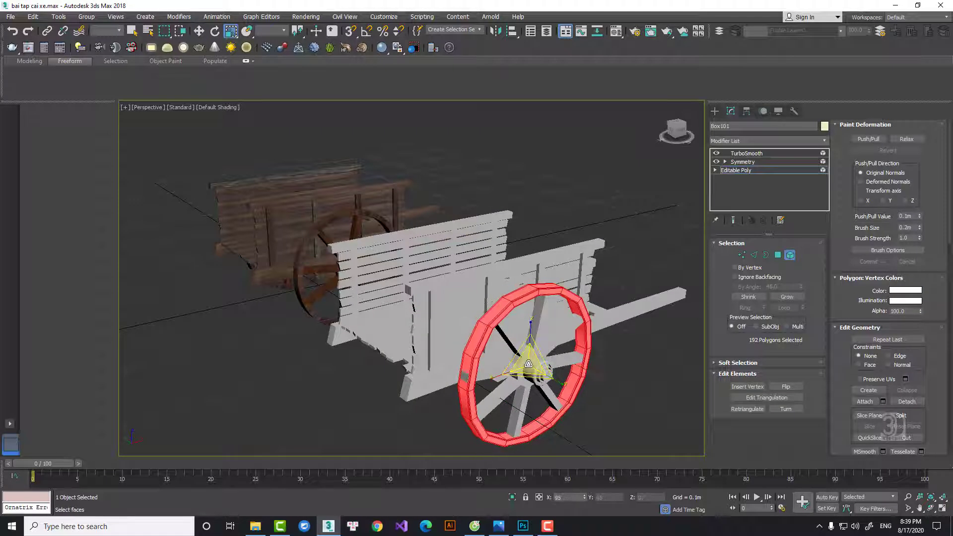
click(753, 155)
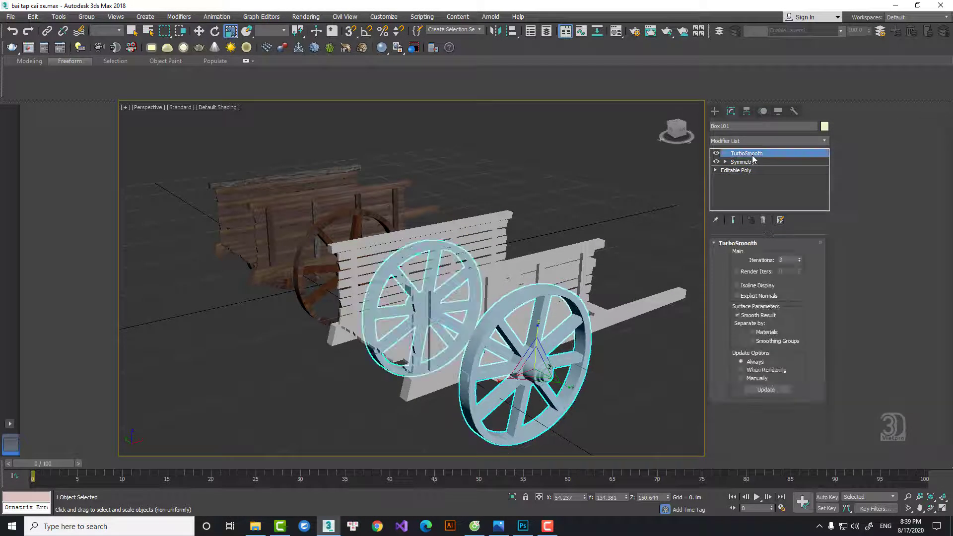
right_click(663, 224)
click(675, 230)
Examine the grey cart and the textured wooden cart side by side from several angles and distances
scroll(498, 272, down, 4)
alt+middle_drag(498, 272, 268, 271)
click(460, 240)
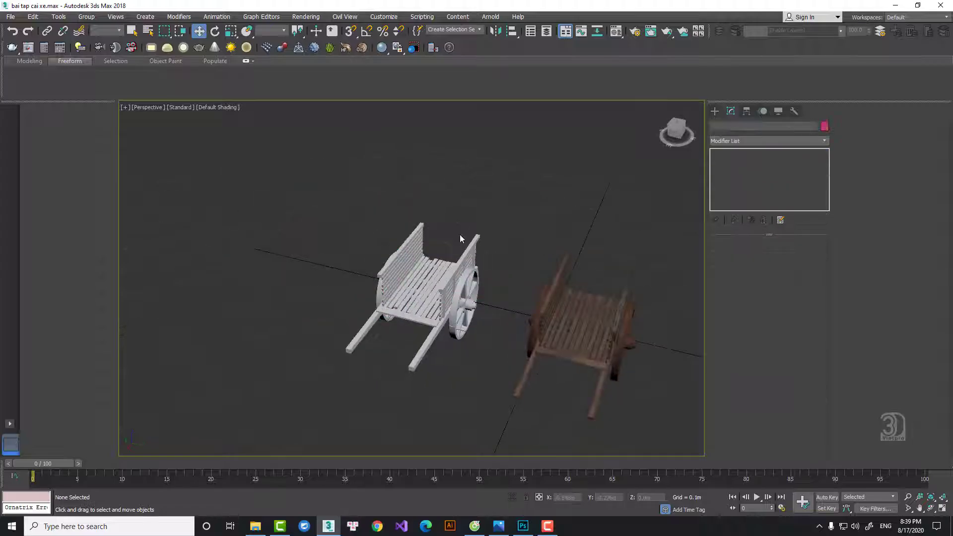
alt+middle_drag(372, 278, 435, 315)
scroll(542, 252, up, 3)
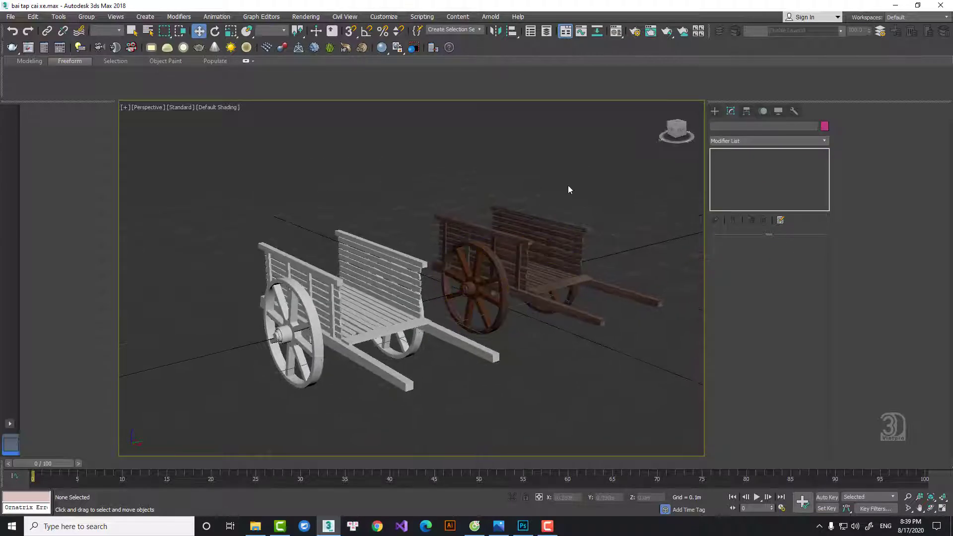
scroll(478, 310, up, 3)
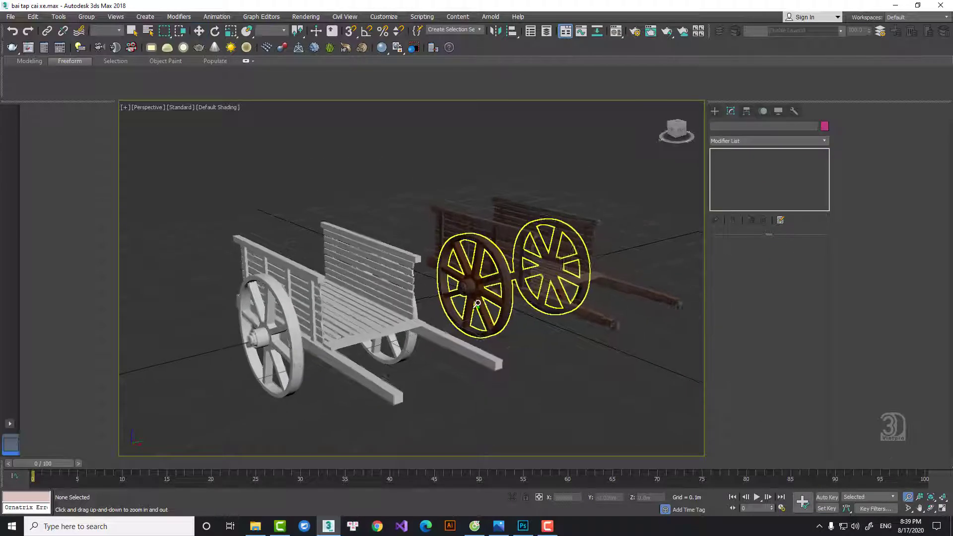
mouse_move(502, 287)
alt+middle_down()
mouse_move(509, 276)
mouse_move(507, 286)
alt+middle_up()
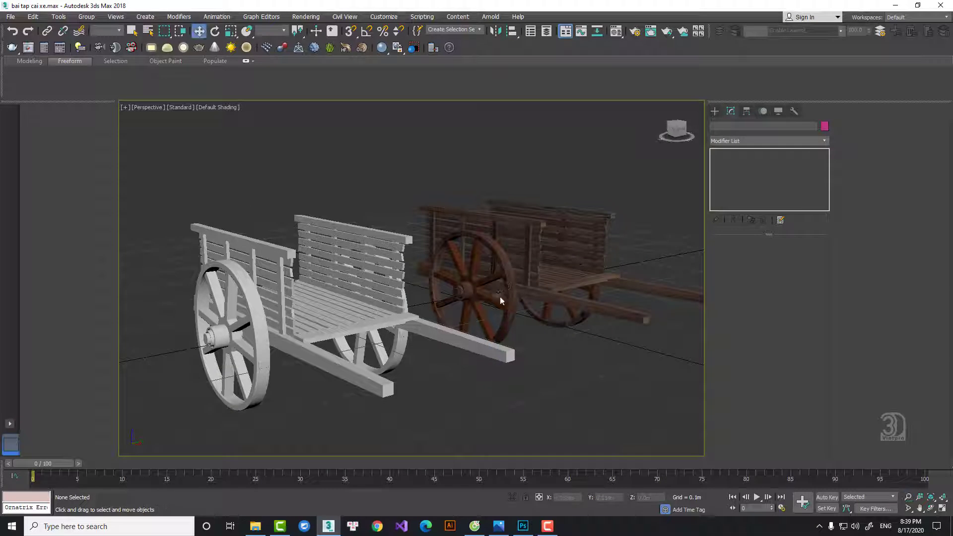
scroll(468, 352, up, 2)
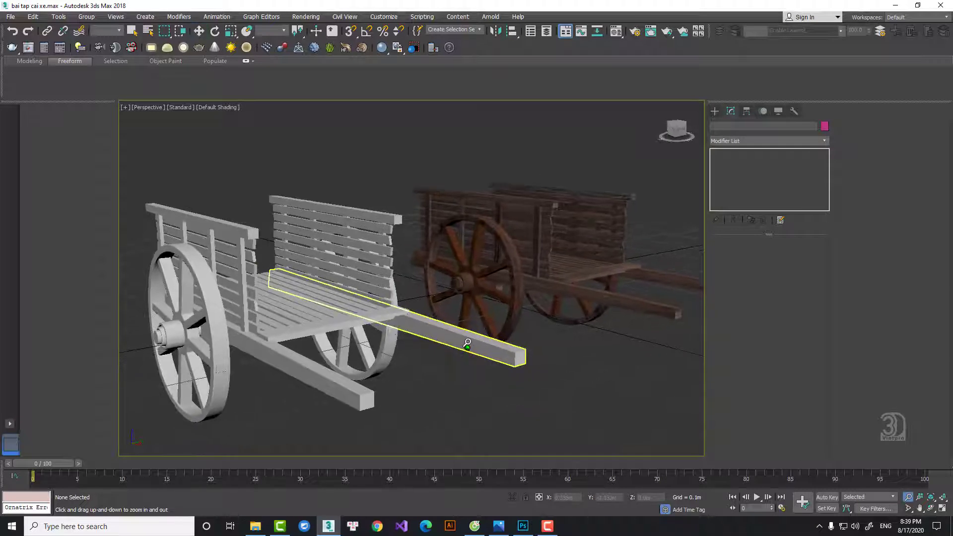
middle_drag(471, 342, 484, 340)
click(502, 357)
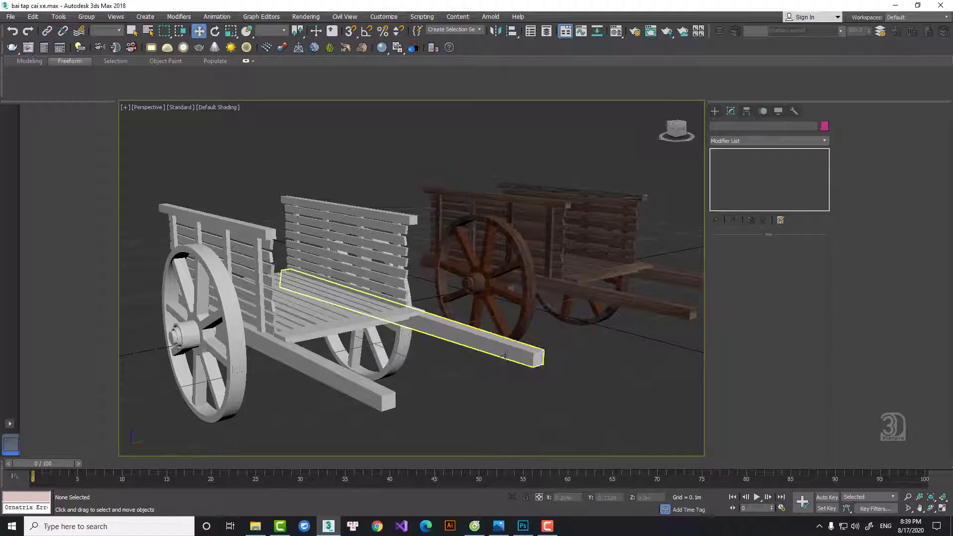